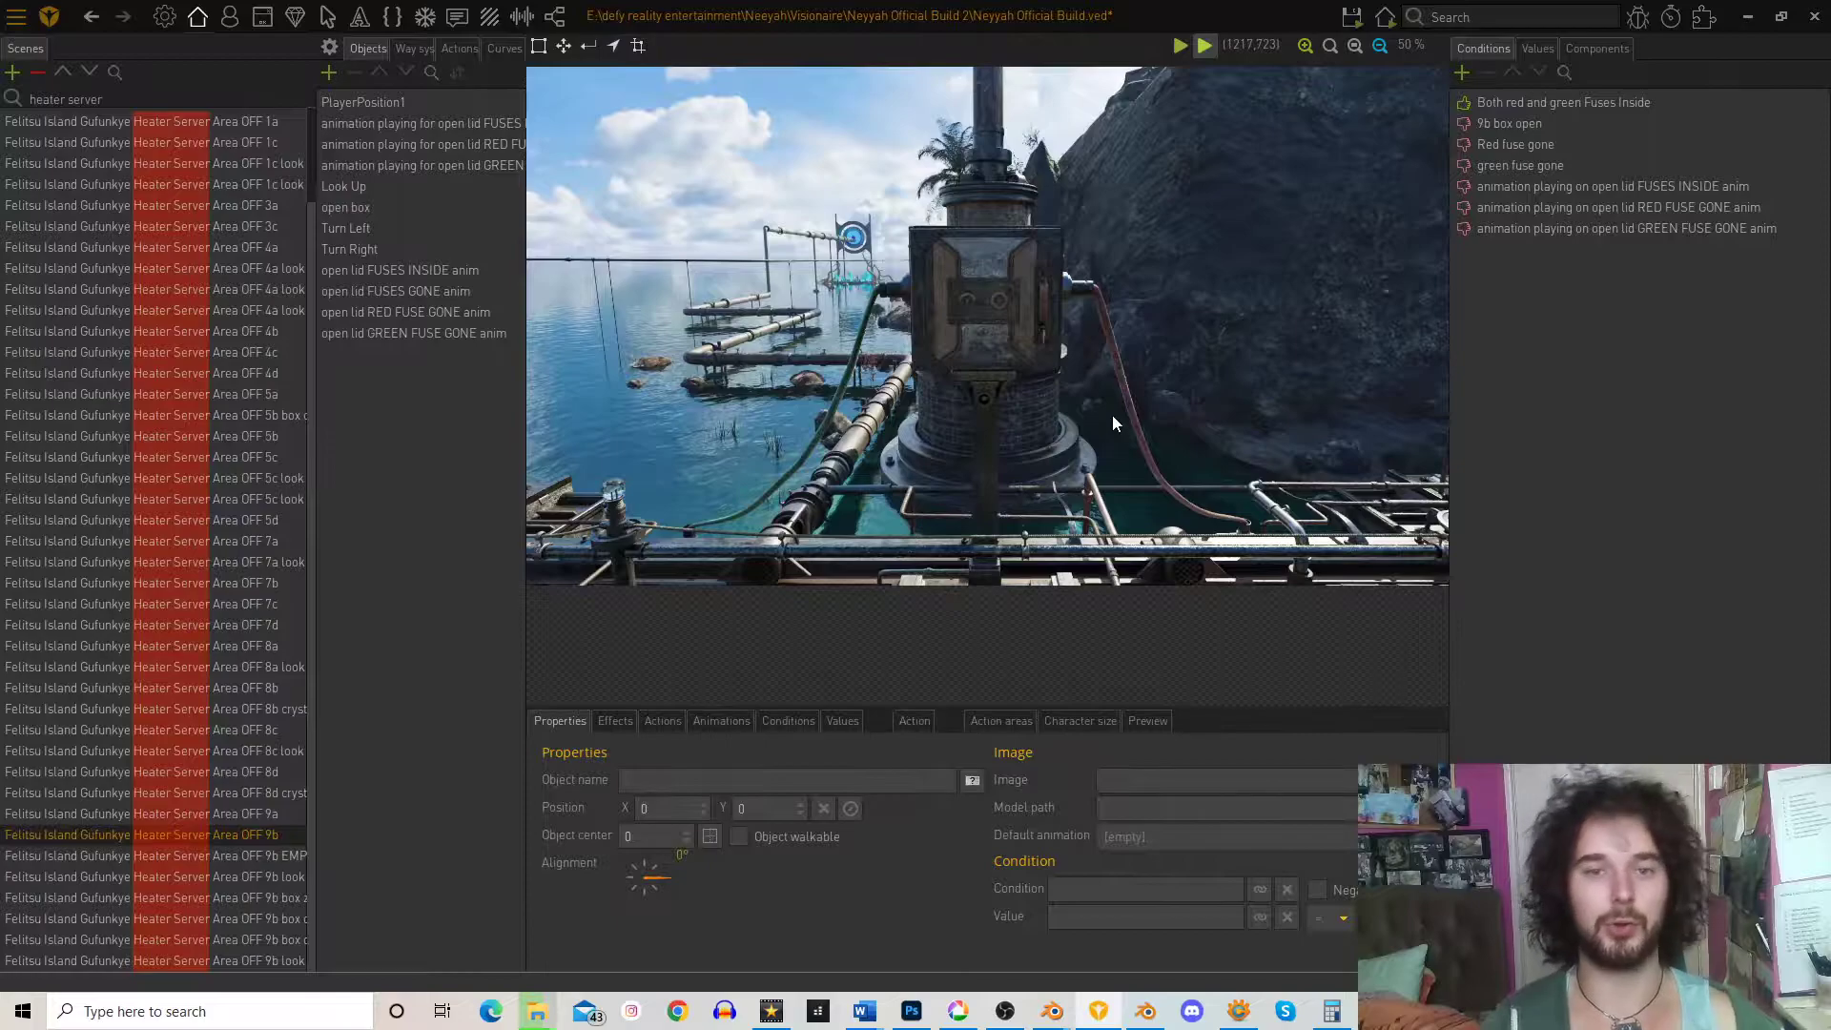
- Widen the object list and look through the three "animation playing for open lid" objects and their conditions in scene 9b
left_click(1352, 16)
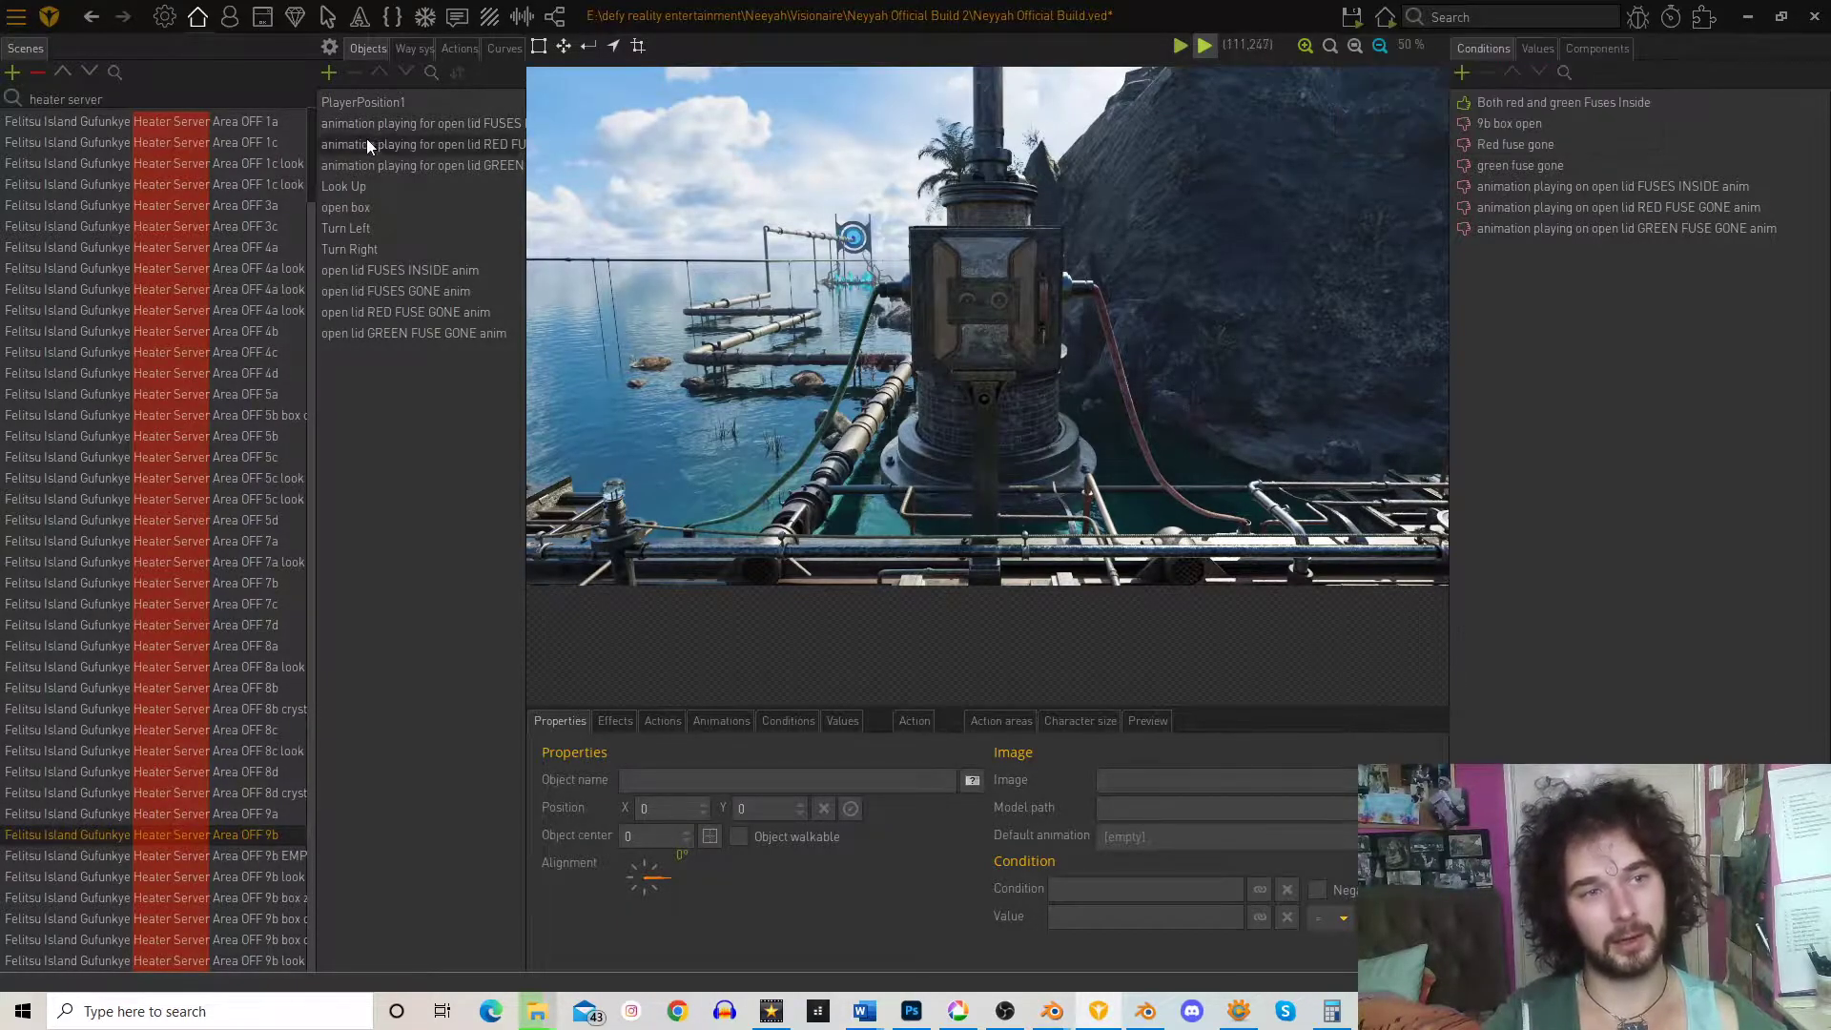
left_click_drag(523, 257, 635, 258)
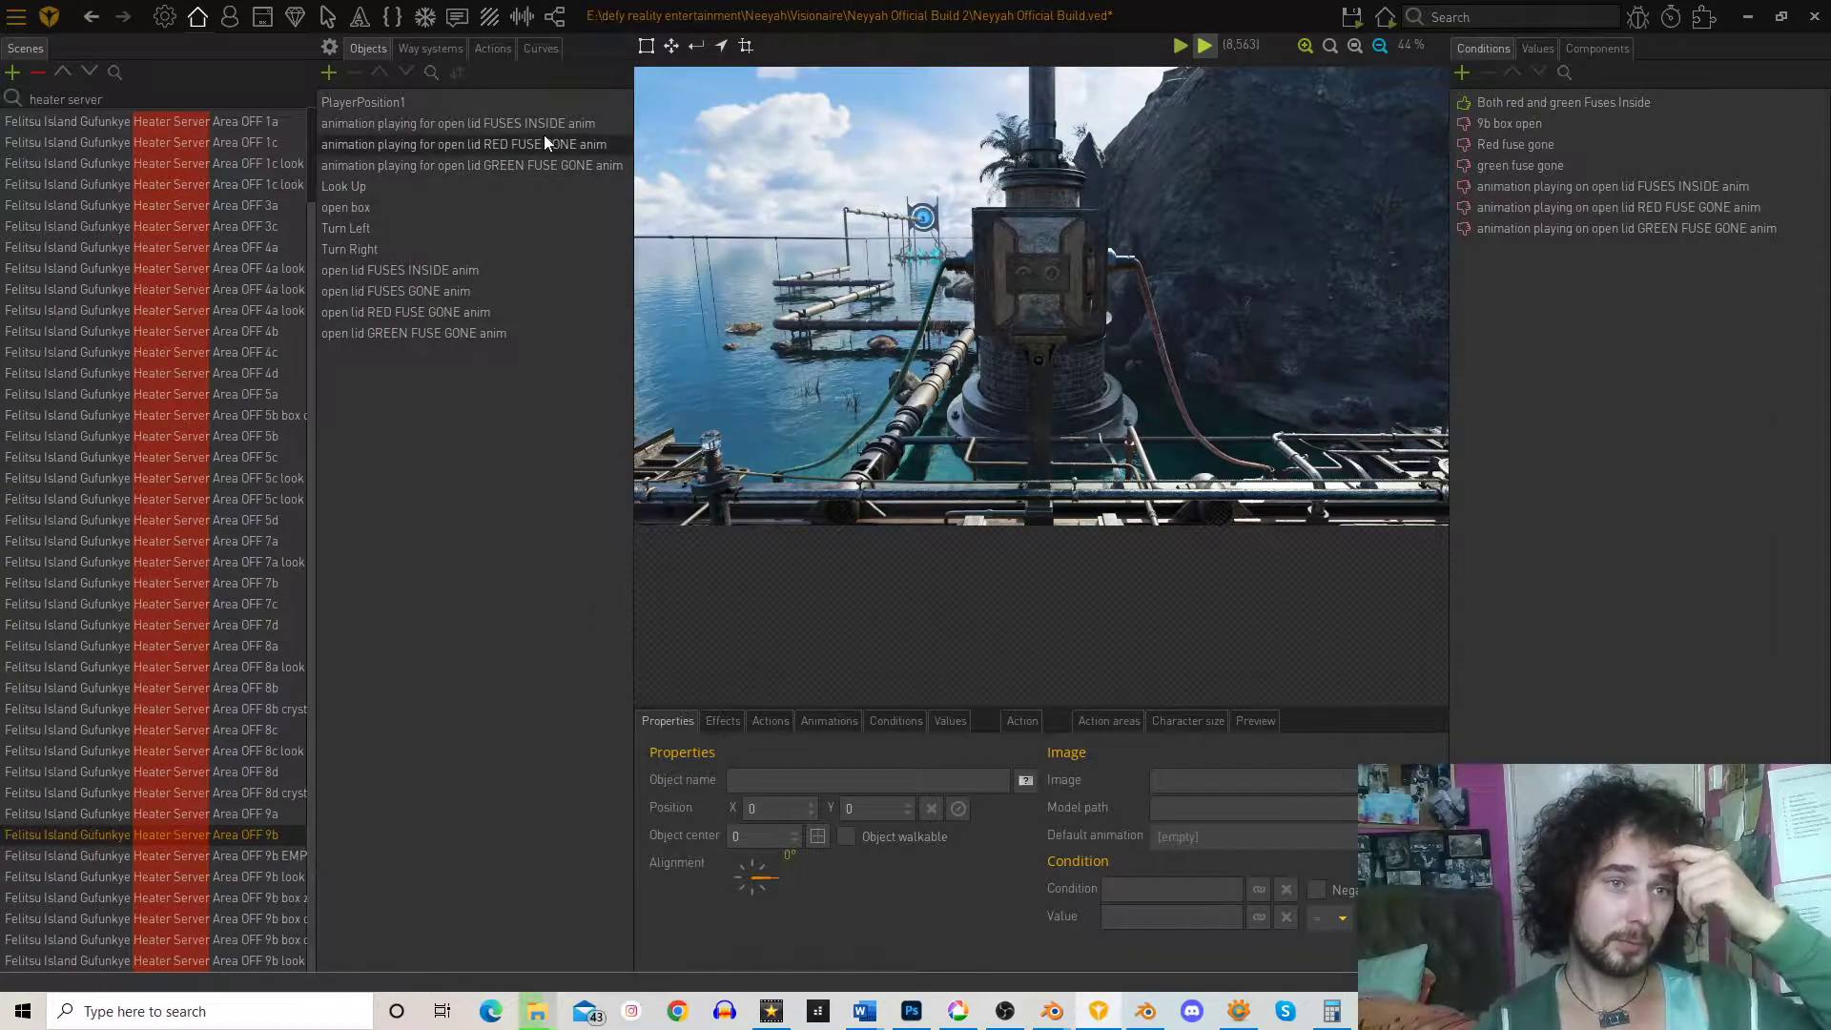
left_click(403, 130)
left_click(404, 141)
left_click(406, 167)
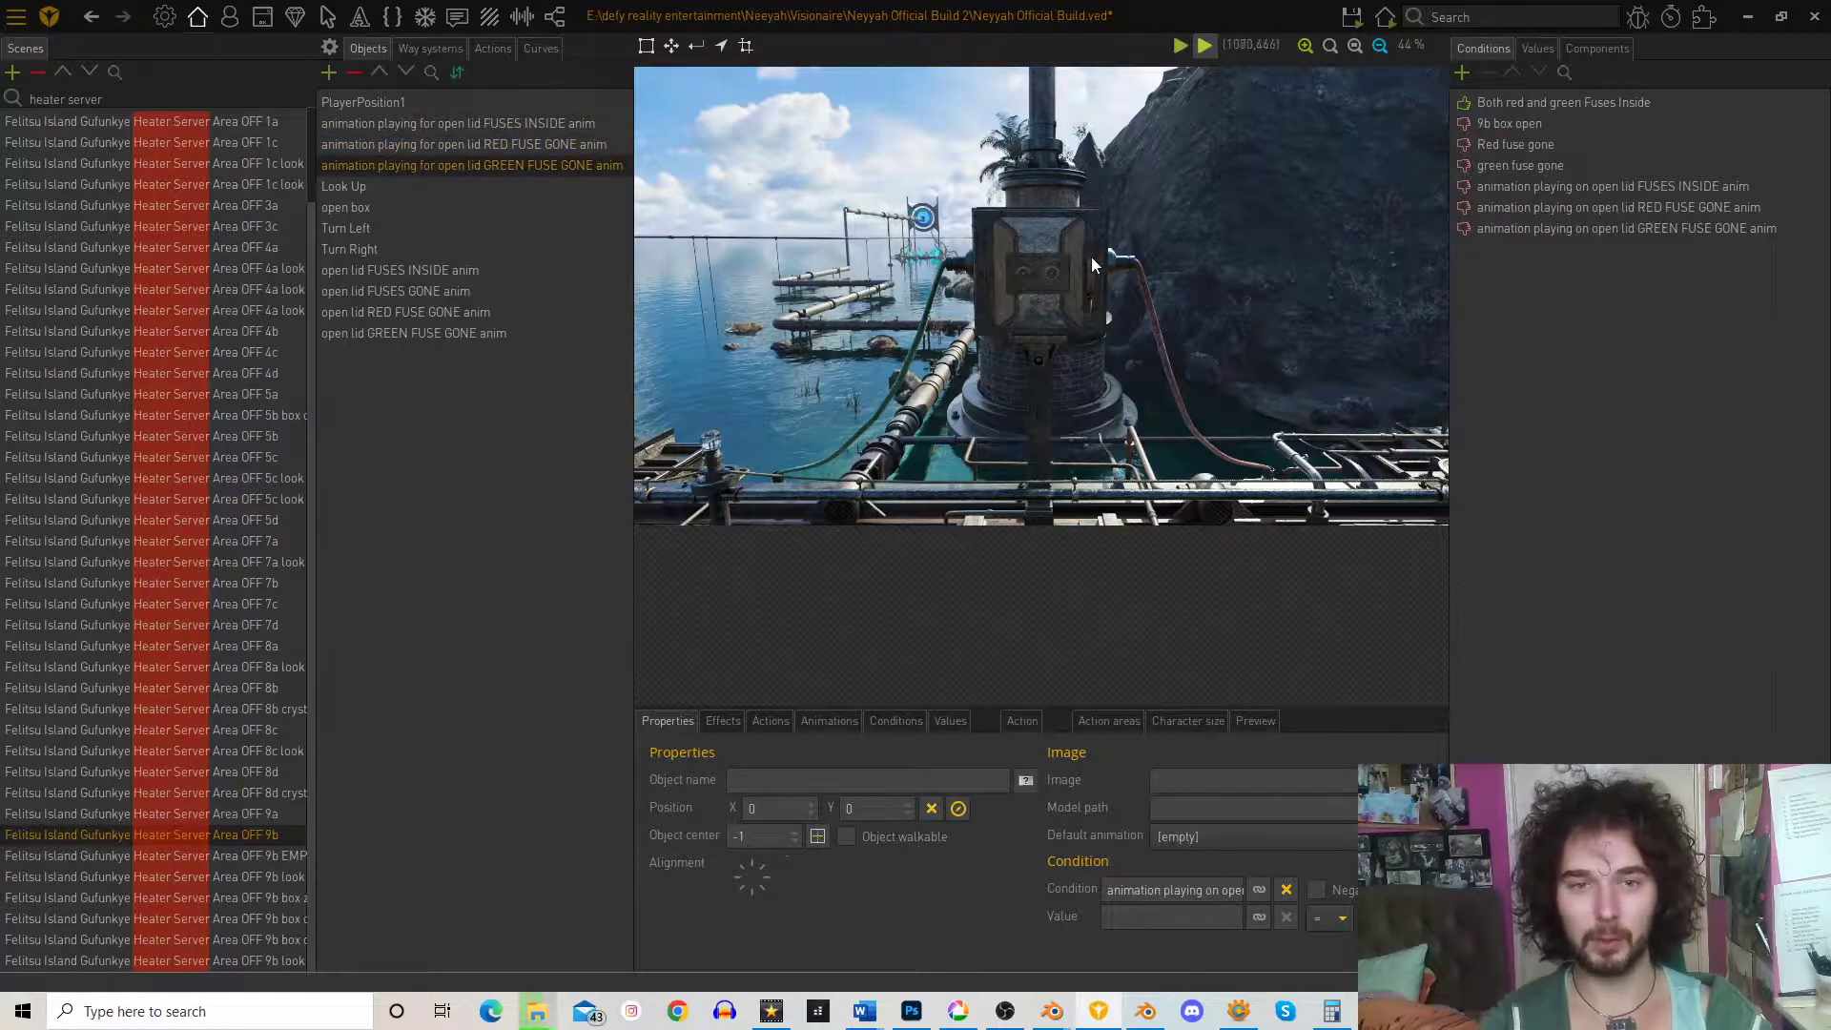
left_click(1535, 186)
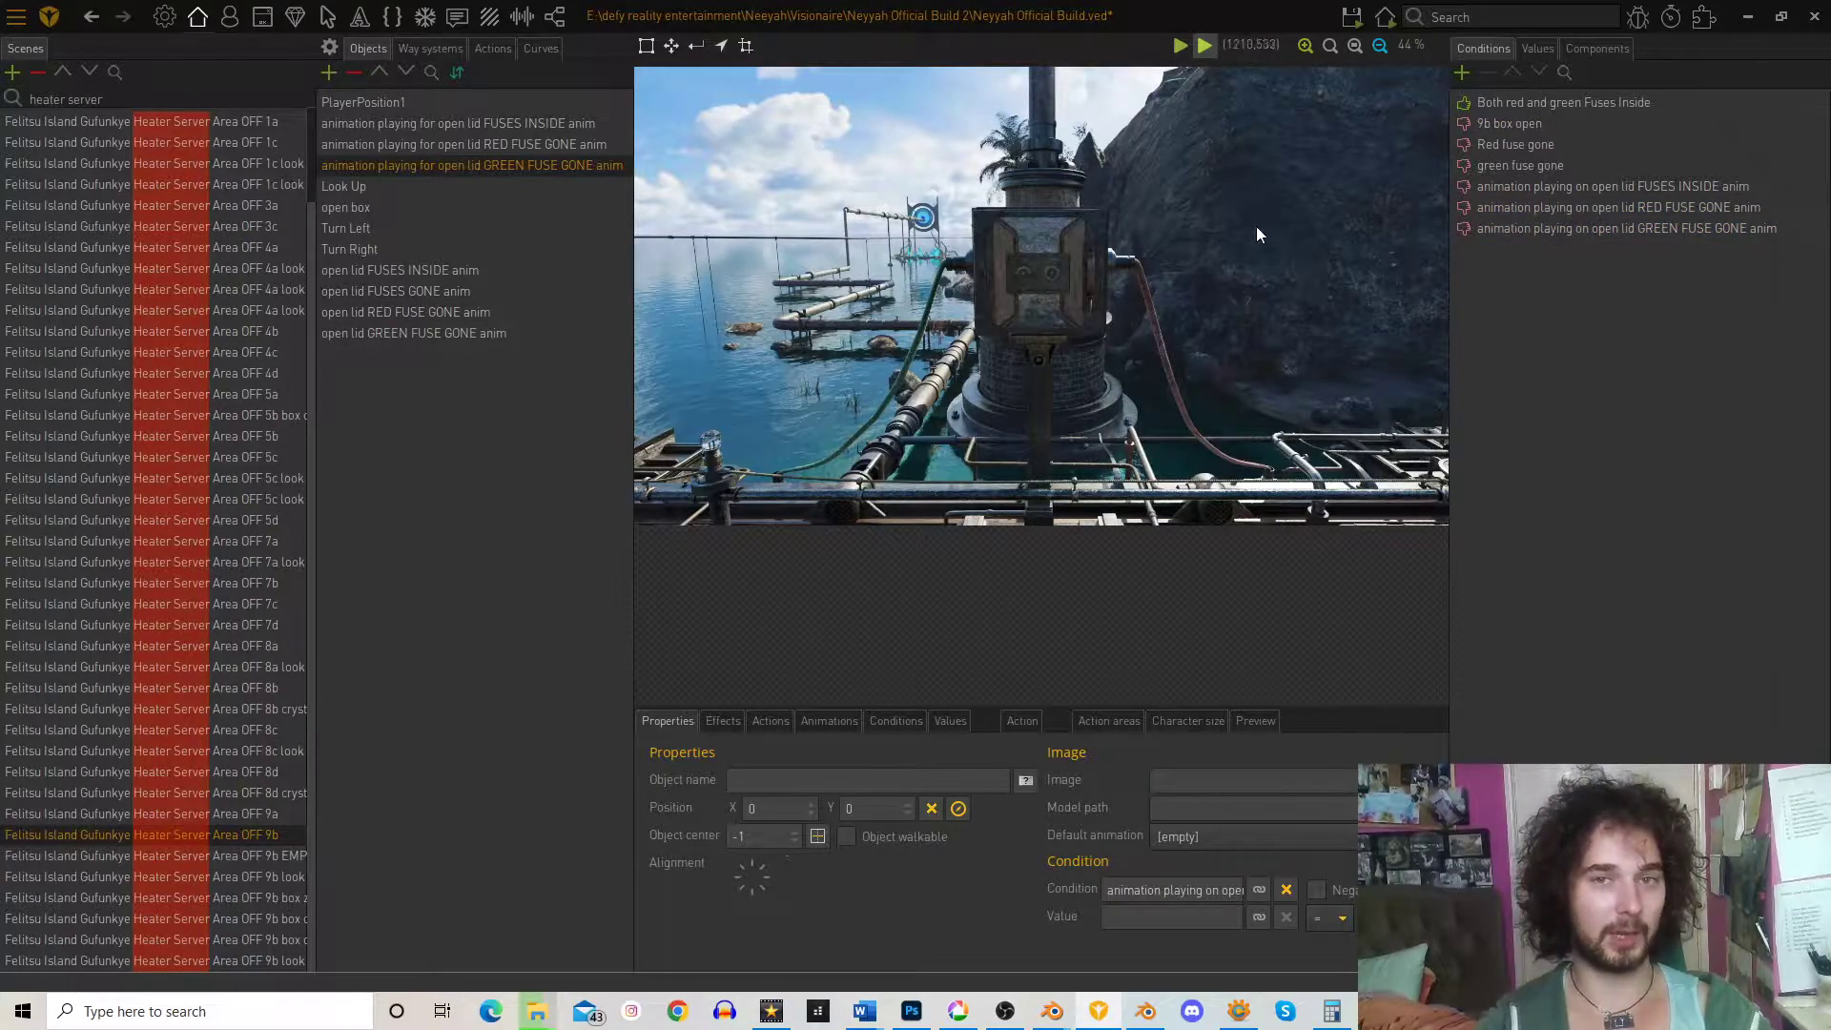
- Show the object area of "animation playing for open lid FUSES INSIDE anim" and reposition it over the whole scene image
left_click(412, 124)
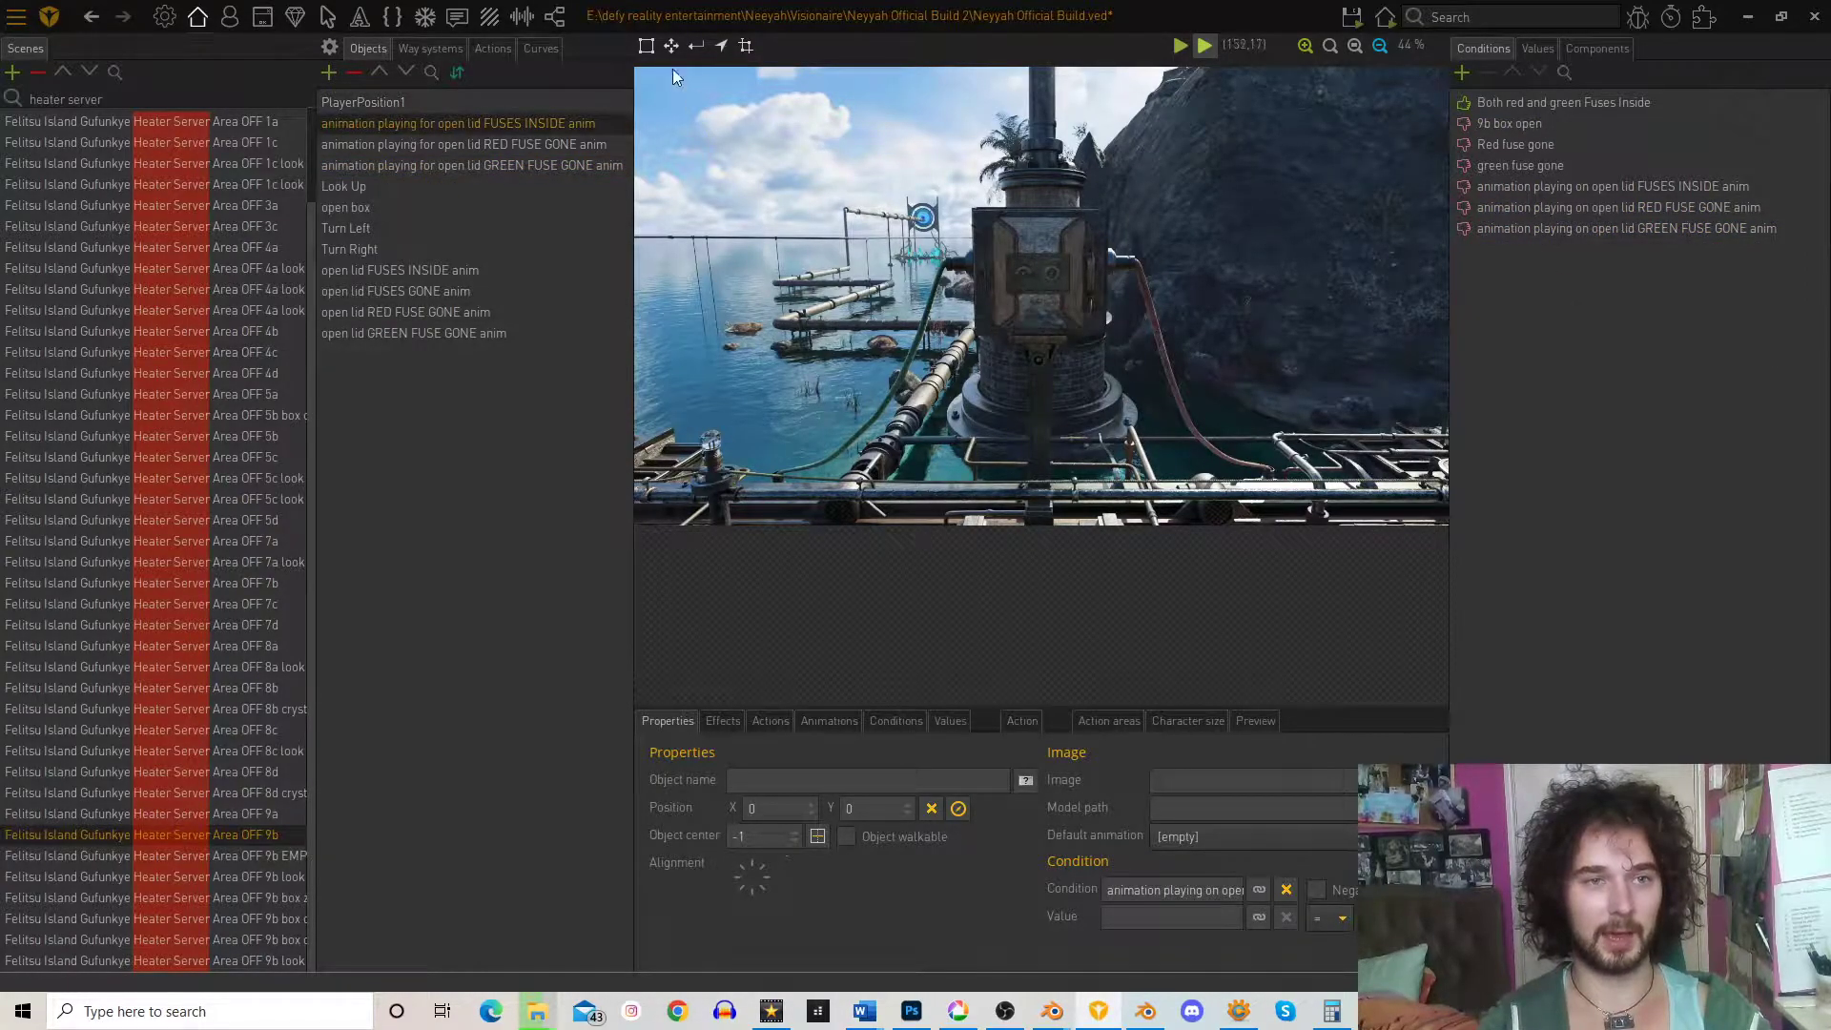
left_click(645, 46)
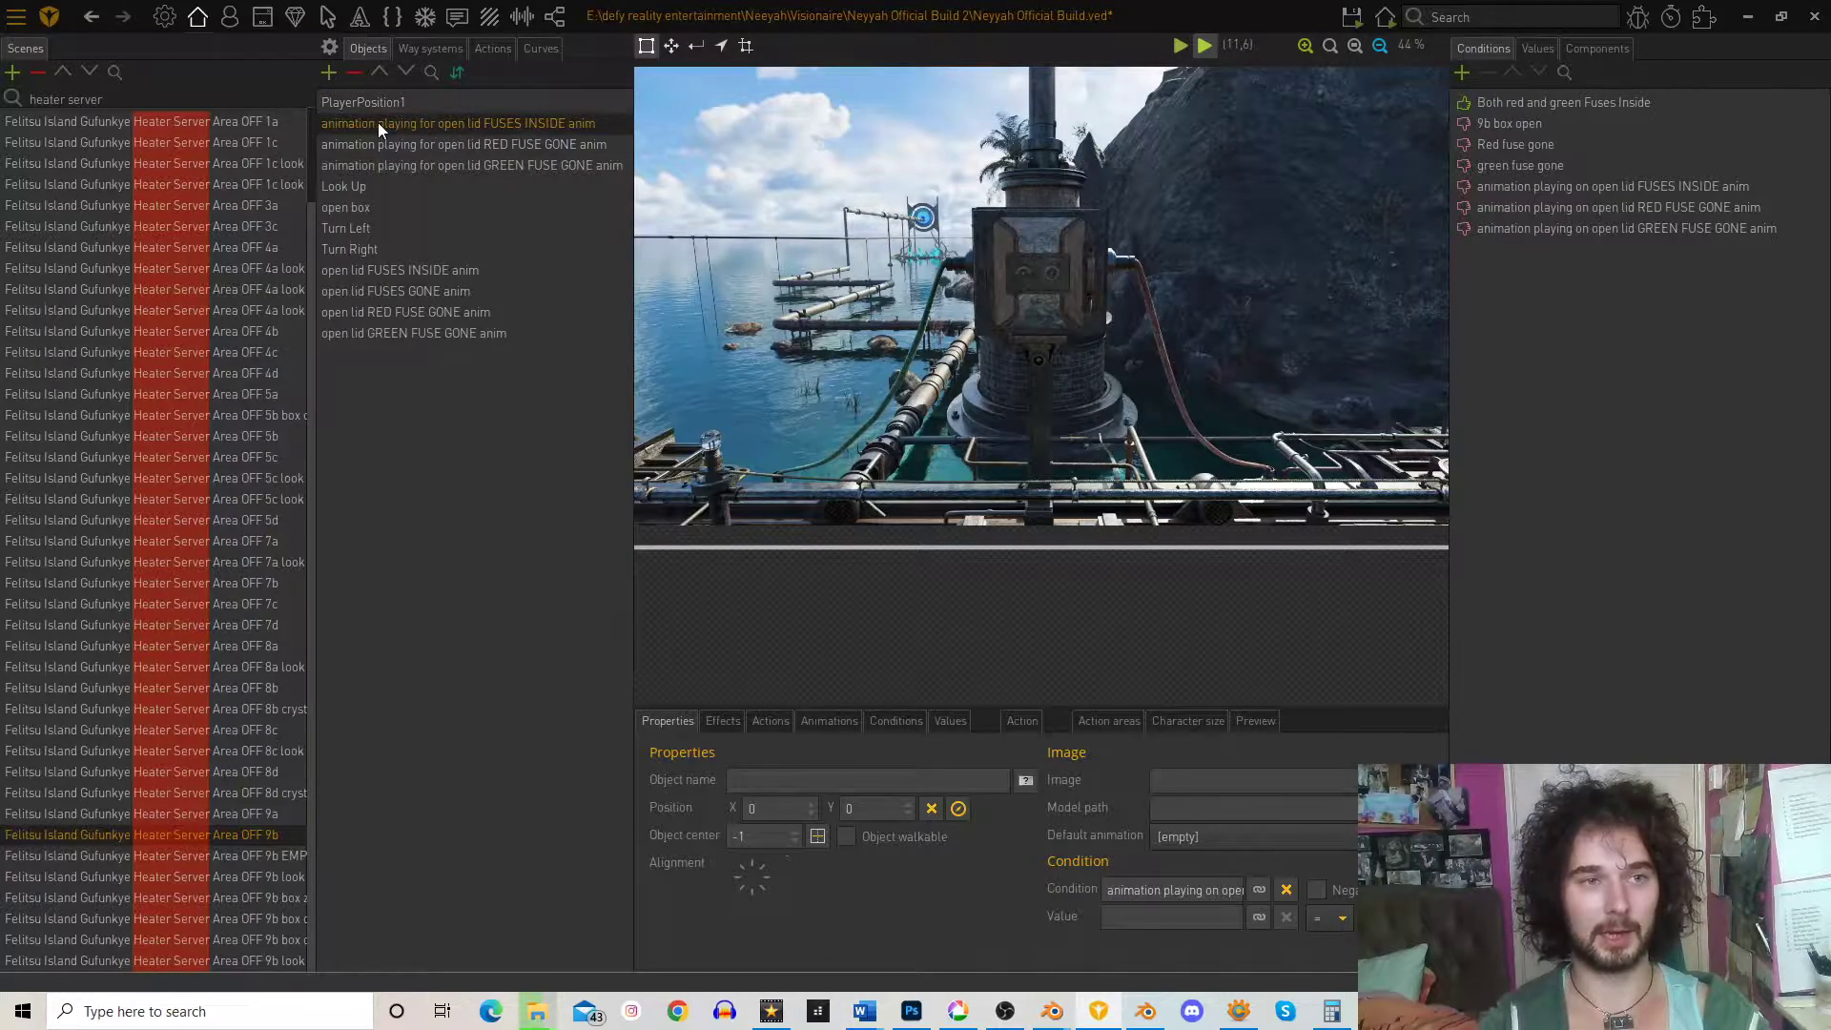
left_click(1381, 46)
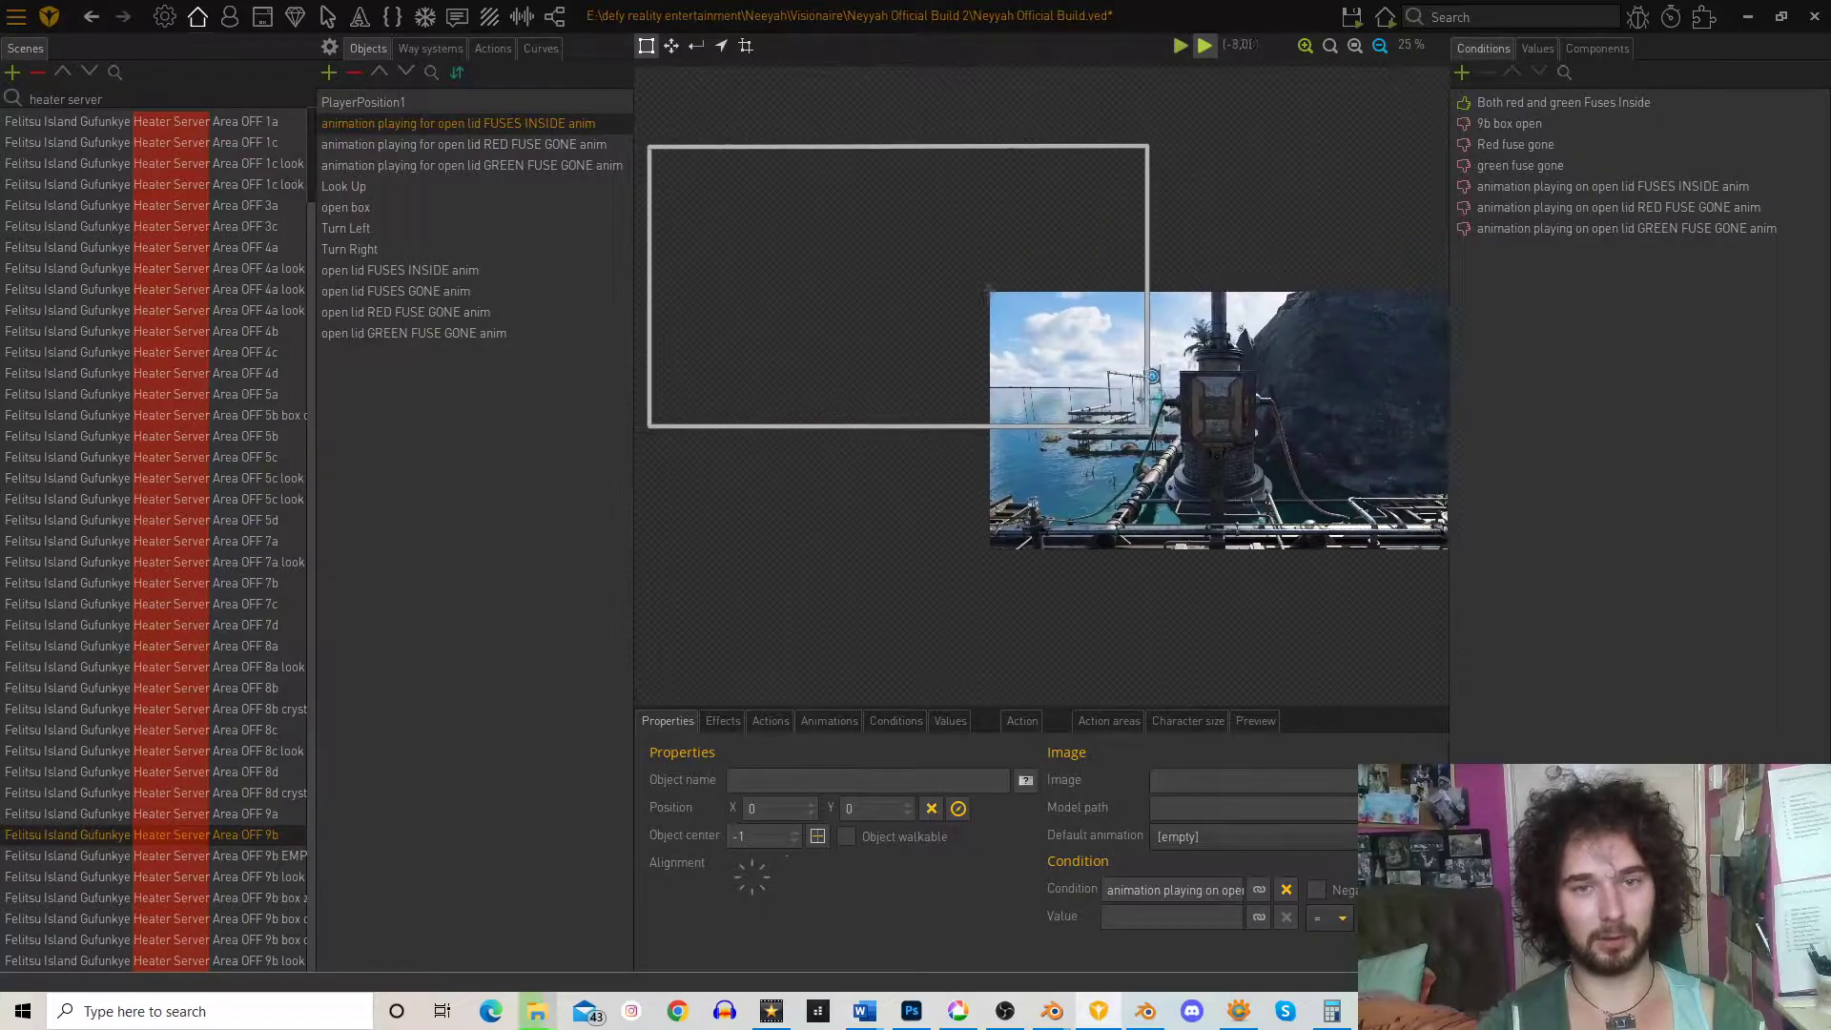
left_click(556, 144)
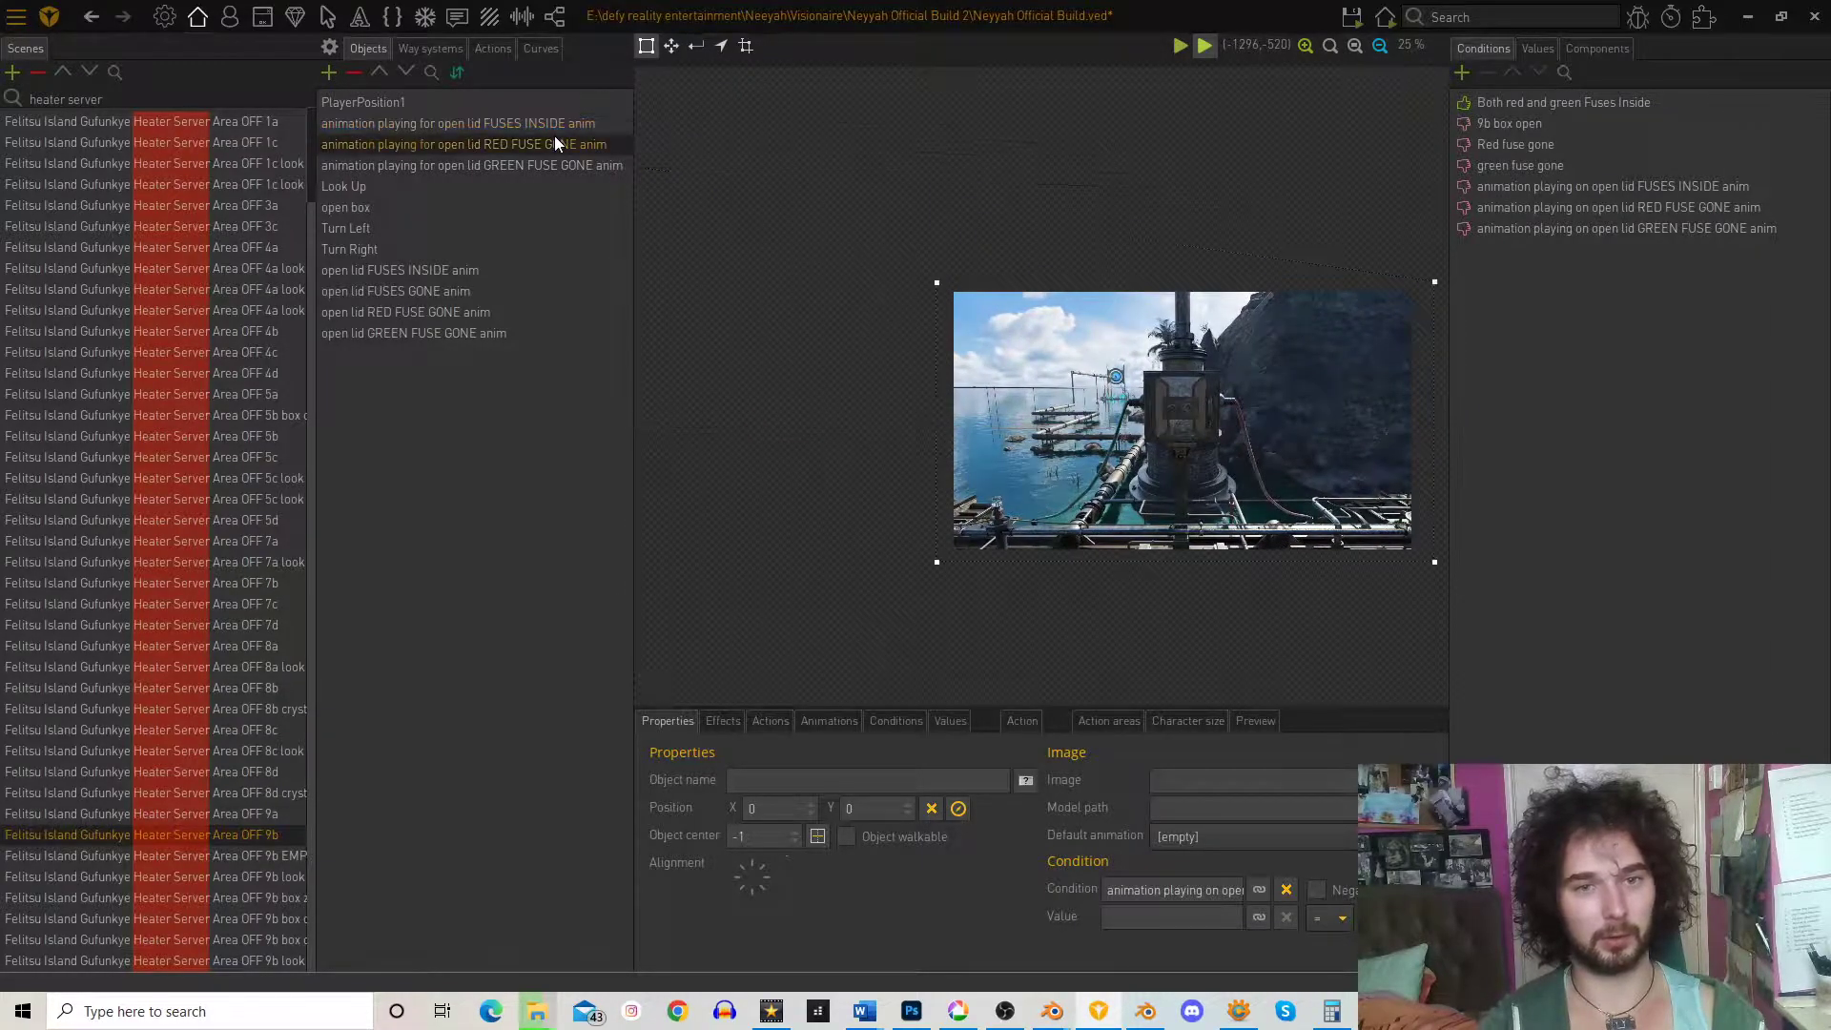
left_click(532, 128)
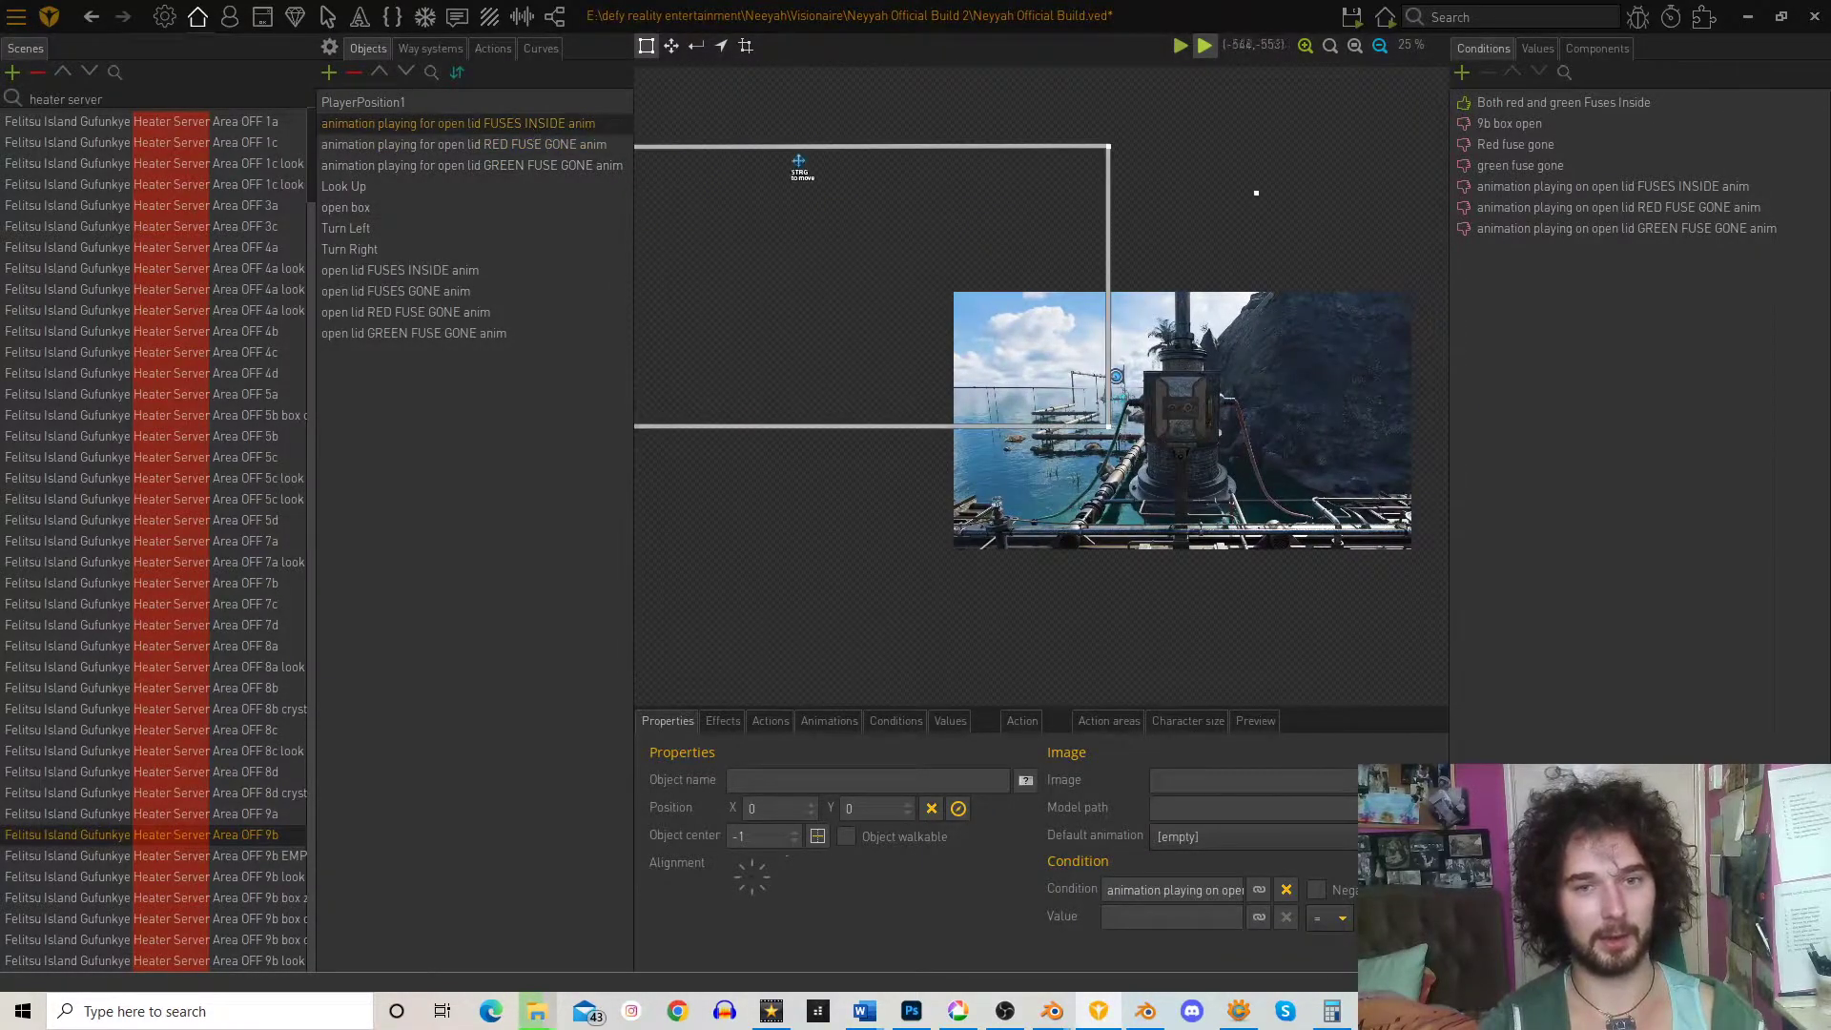
right_click(833, 158)
left_click(565, 123)
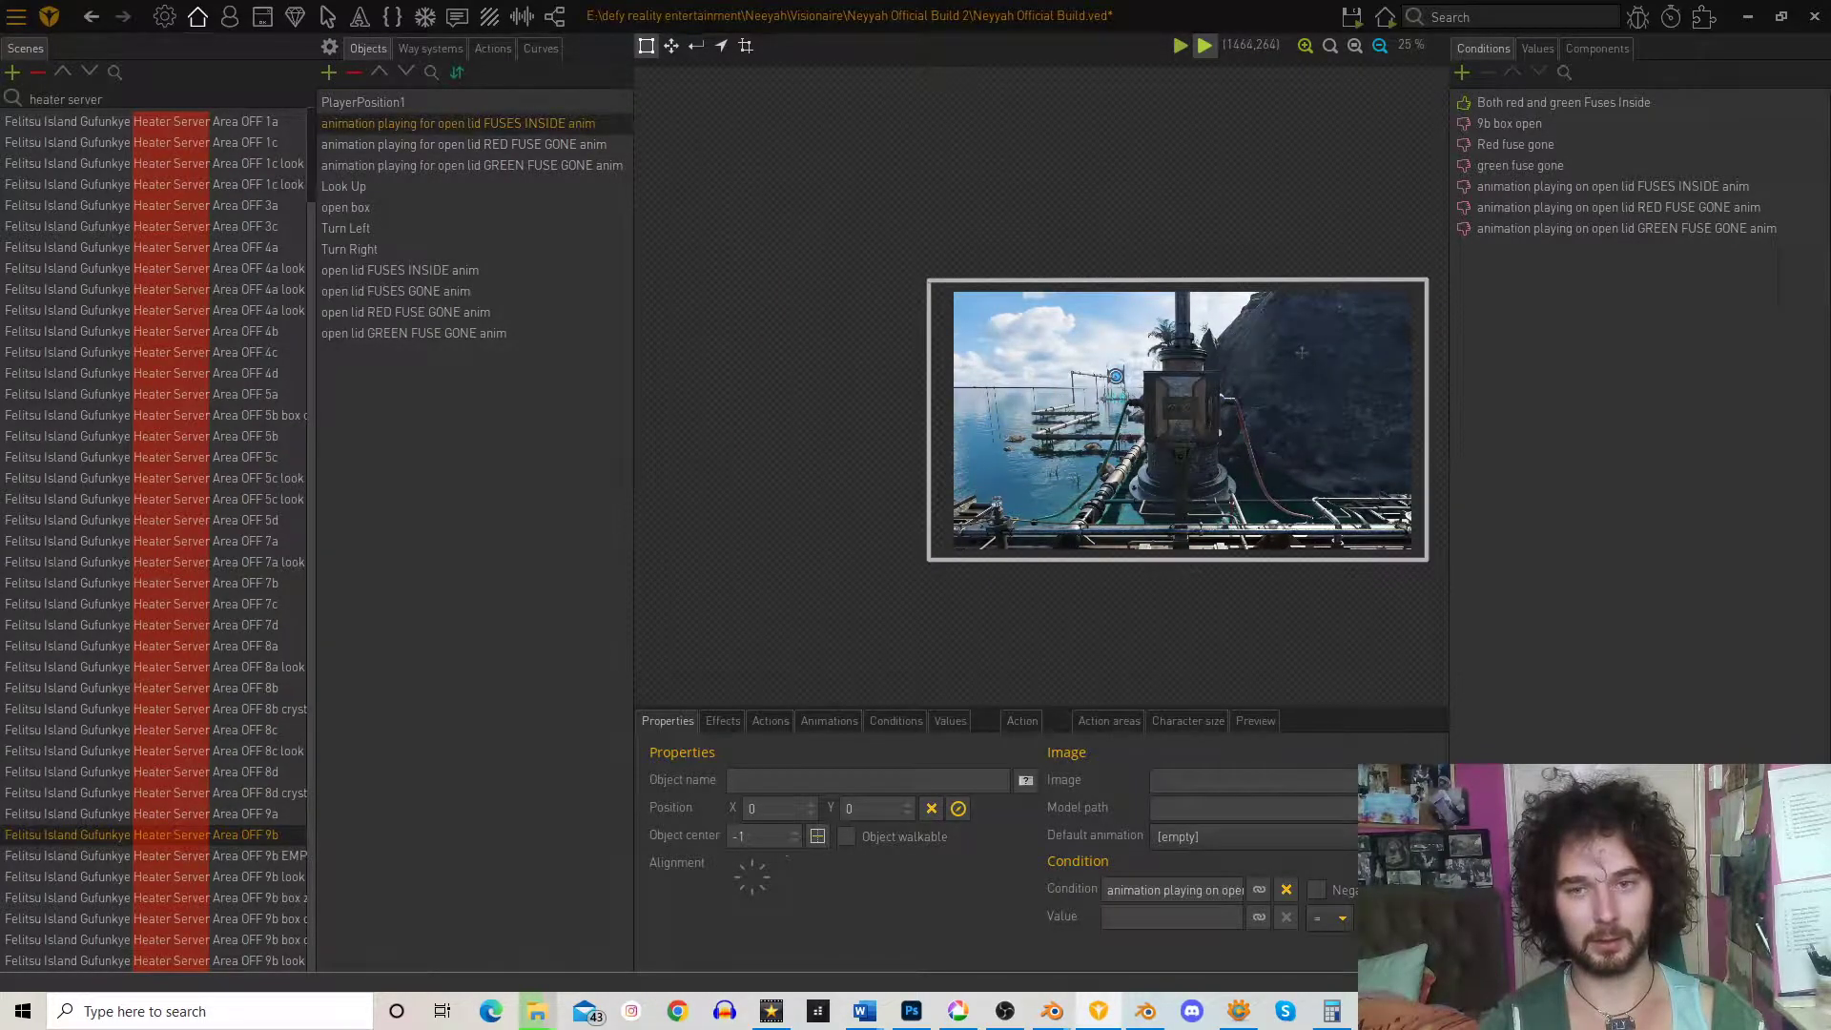
- Compare the object areas of the RED FUSE GONE and GREEN FUSE GONE objects with the FUSES INSIDE one
left_click(555, 140)
left_click(553, 161)
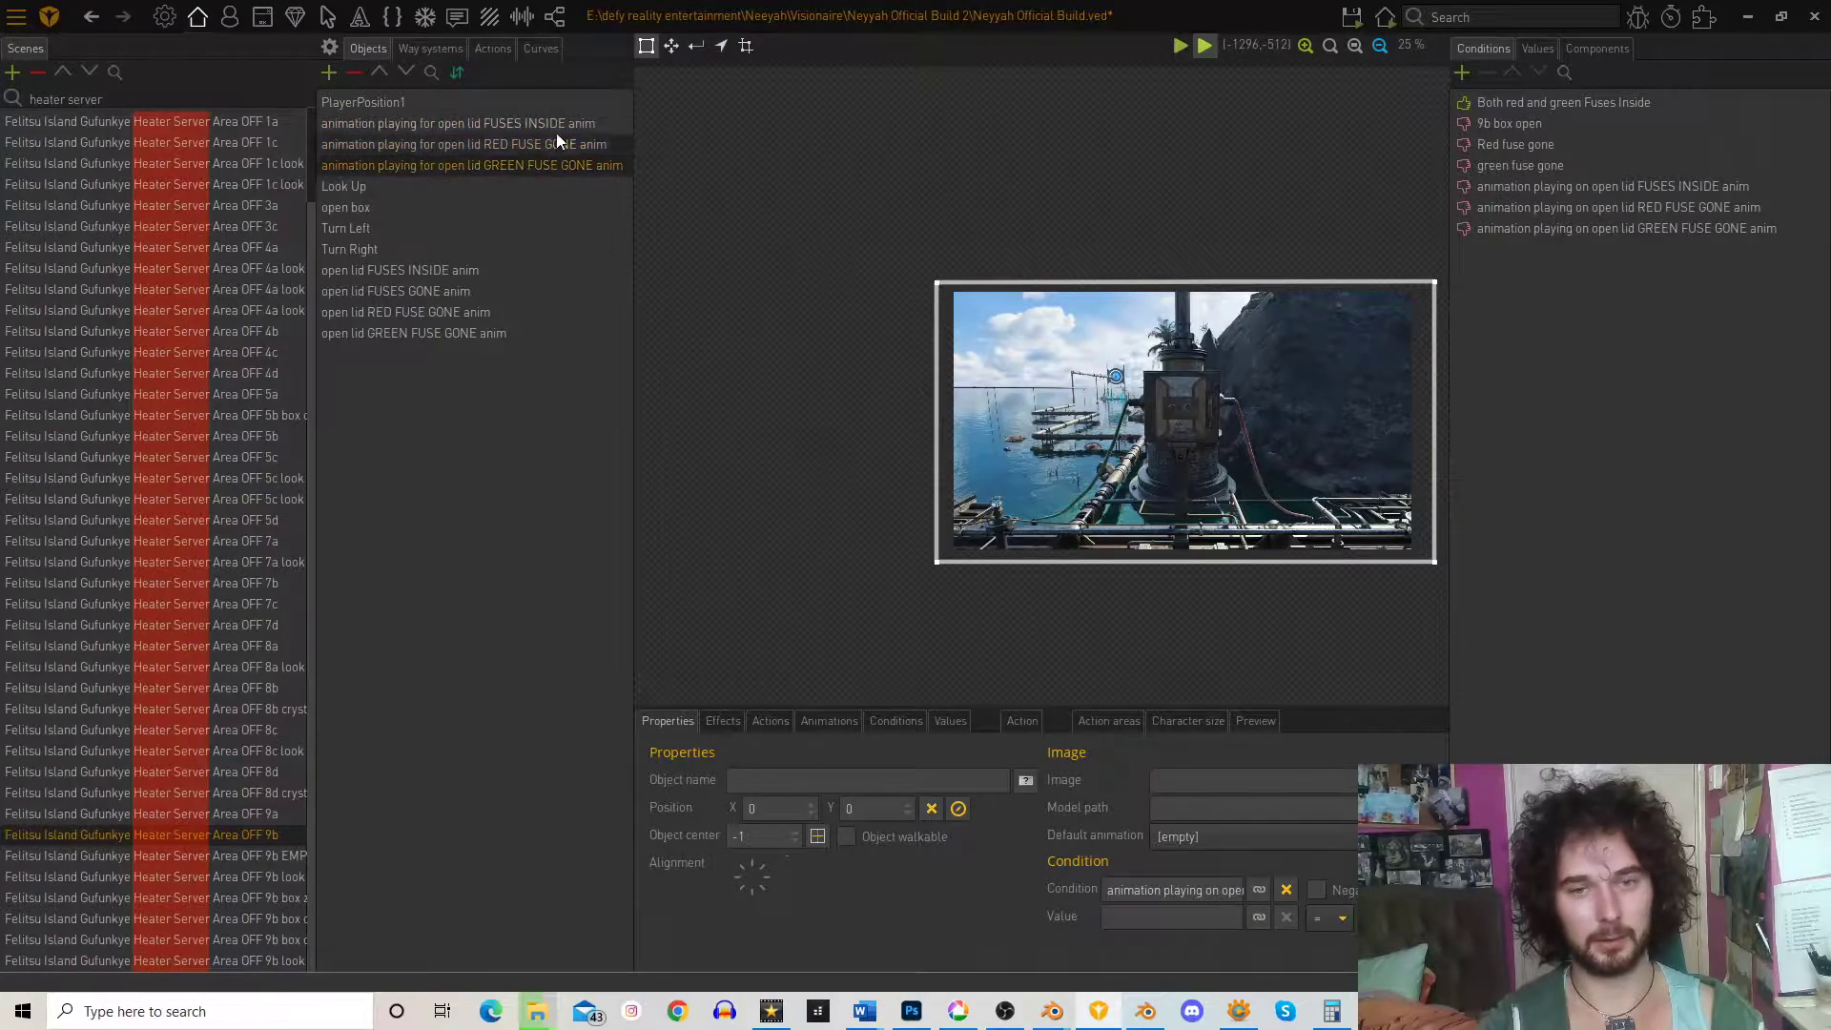
left_click(557, 124)
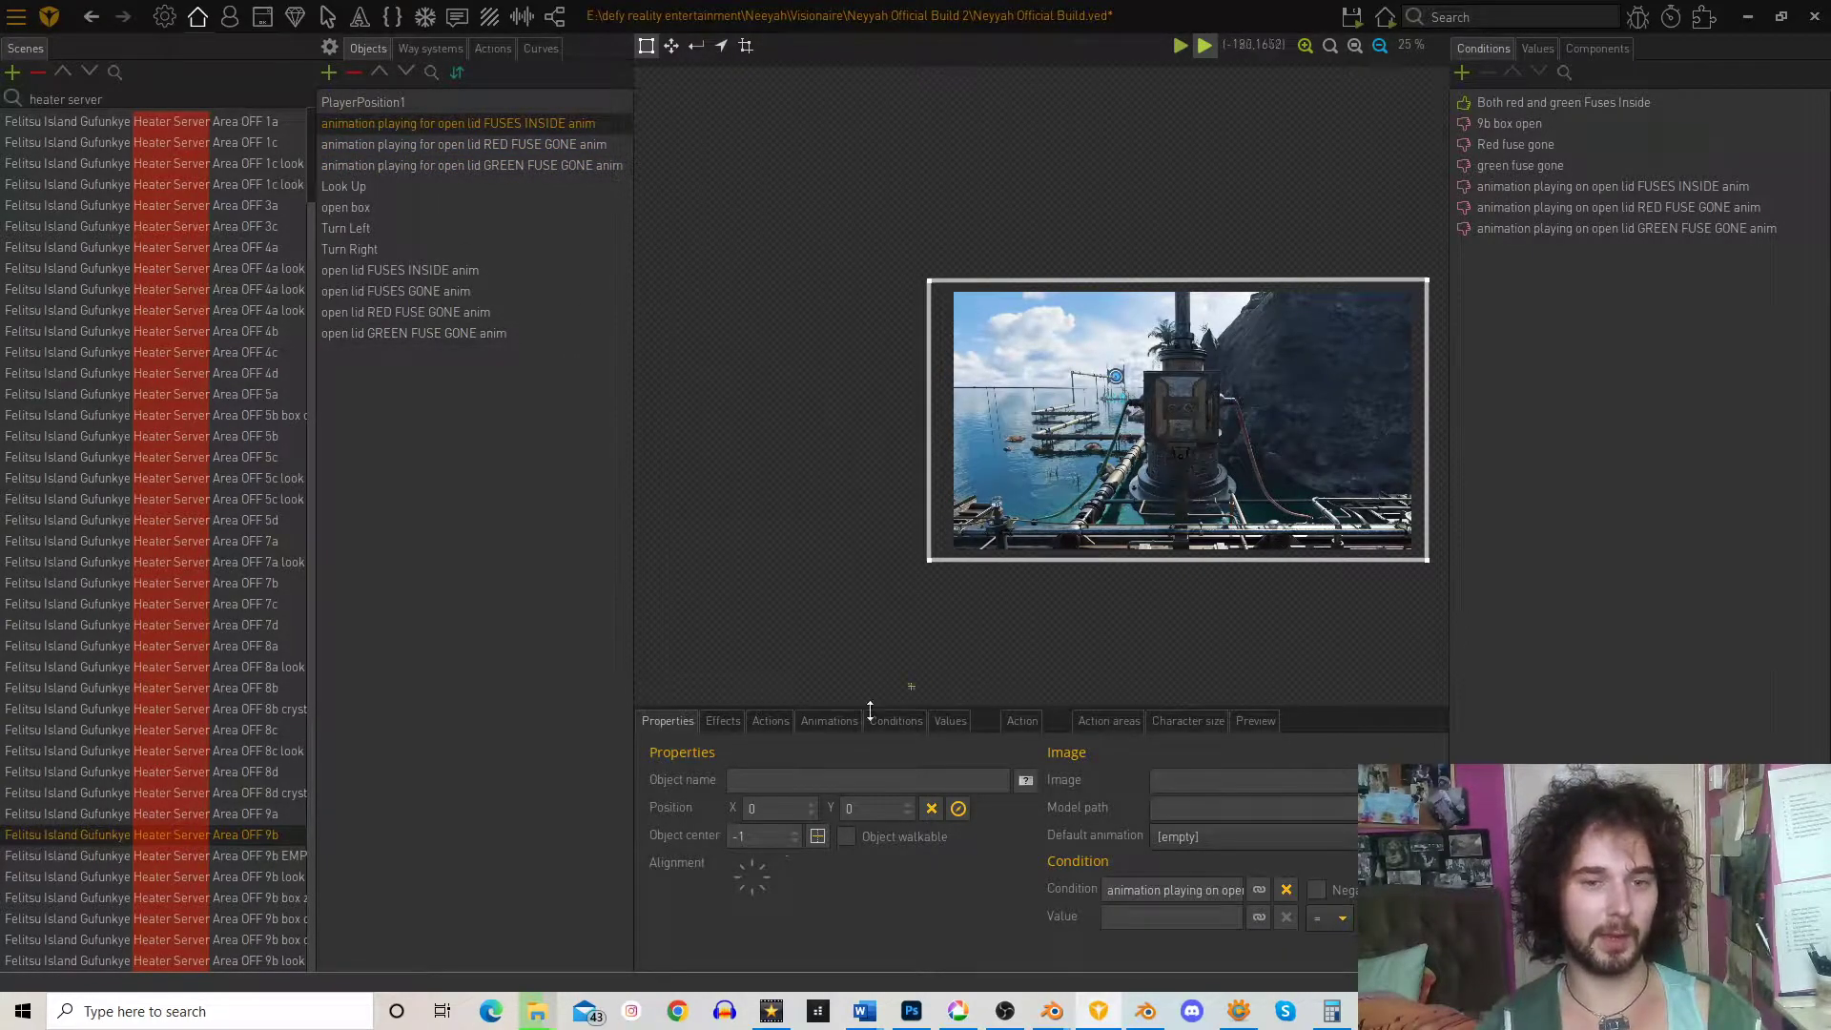
- Review the left click and cursor enters actions of the FUSES INSIDE animation-playing object
left_click(765, 722)
left_click(672, 776)
left_click(872, 870)
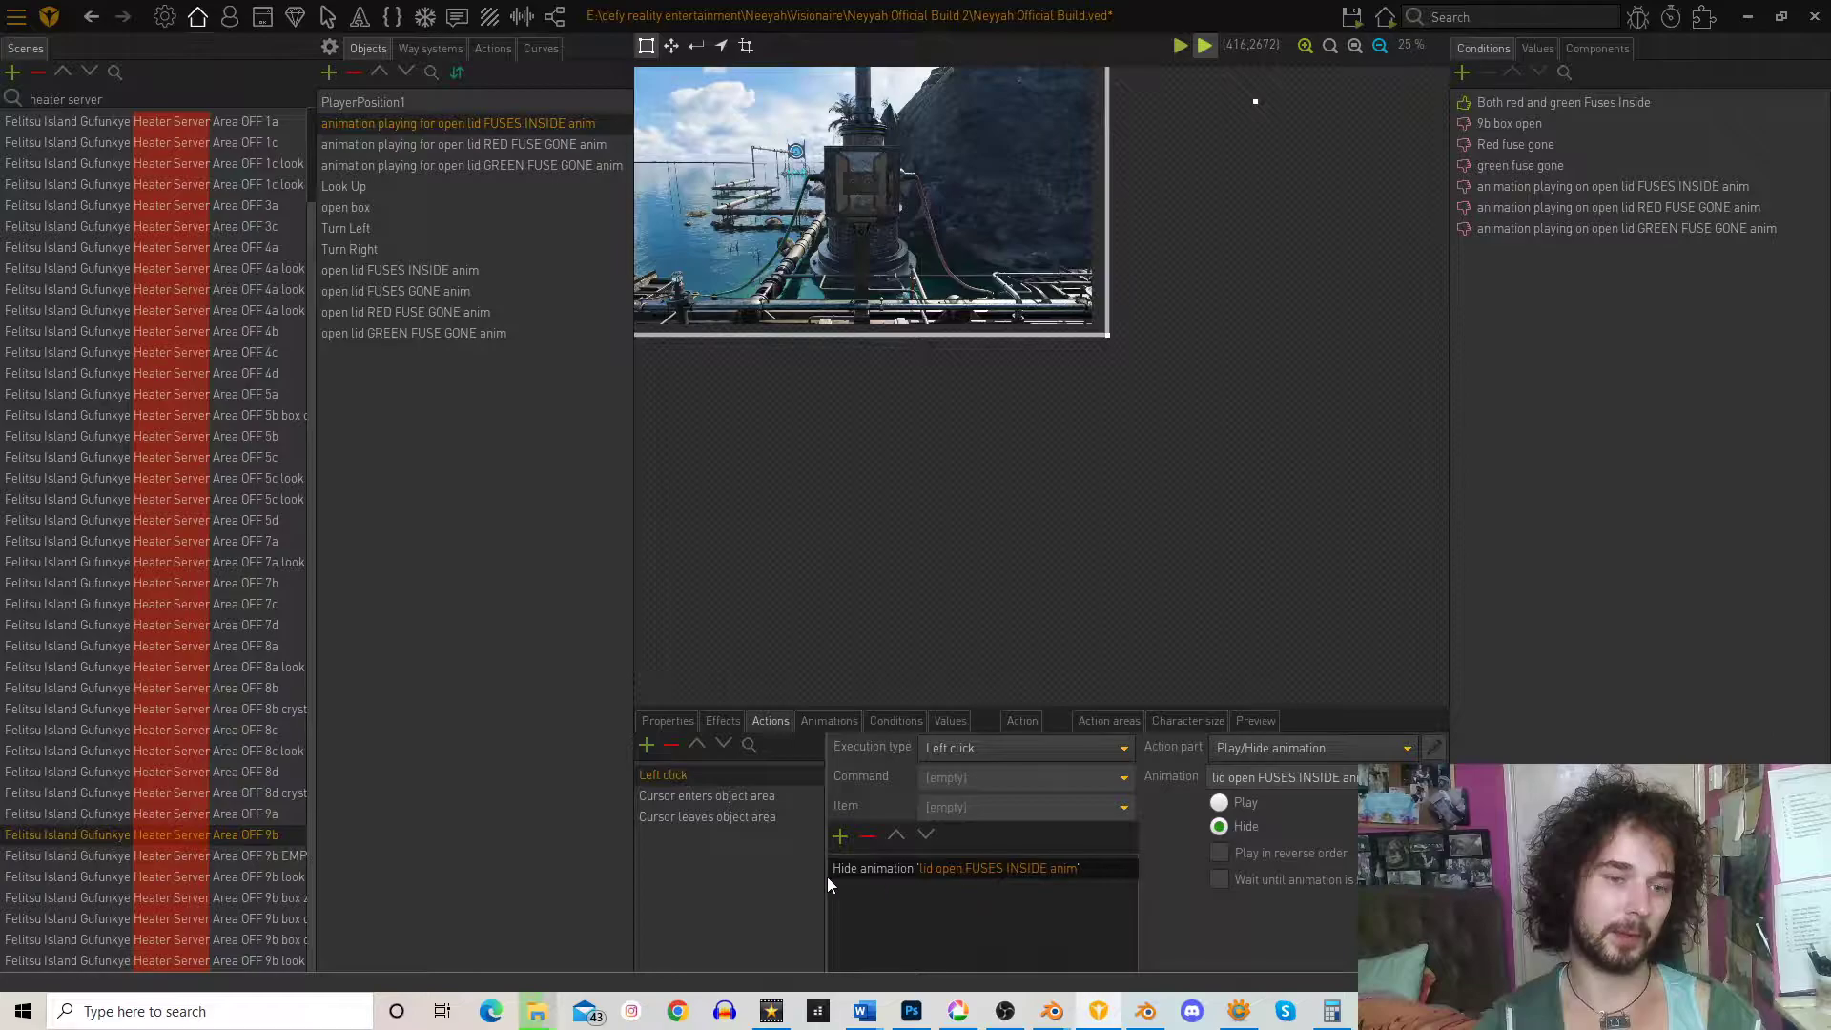
left_click(731, 795)
left_click(981, 871)
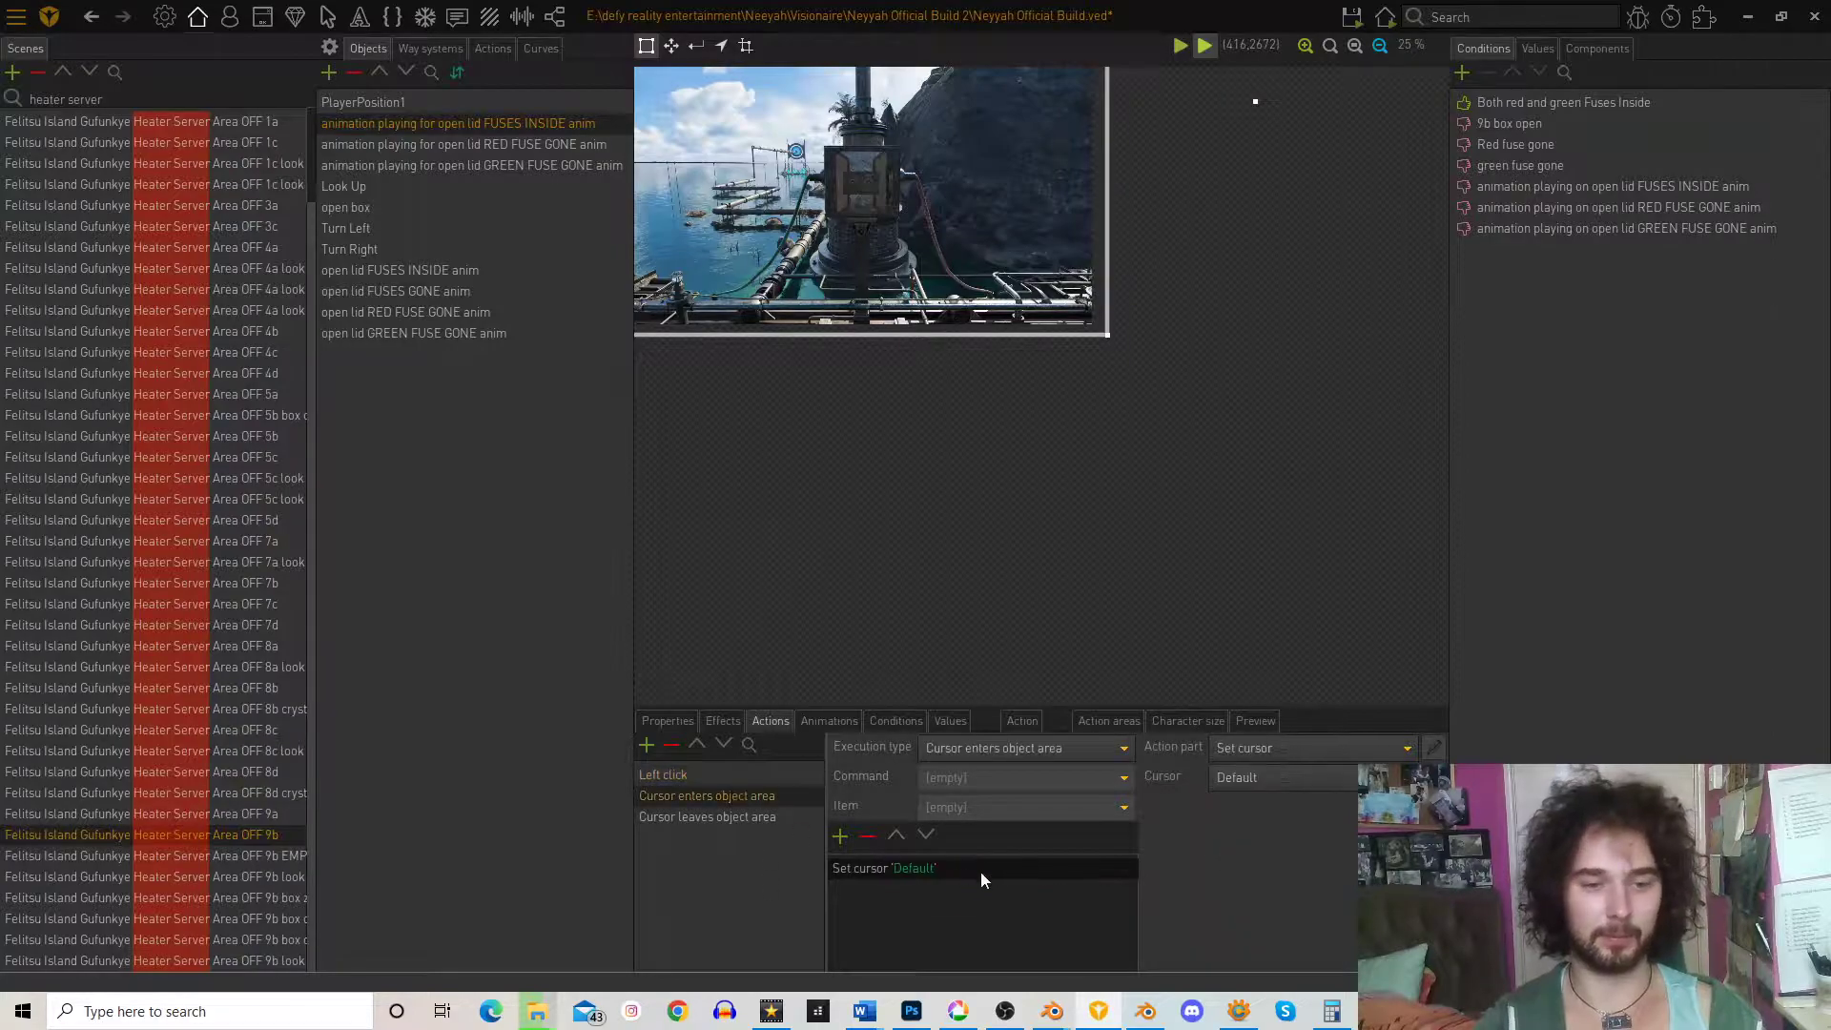
left_click(689, 777)
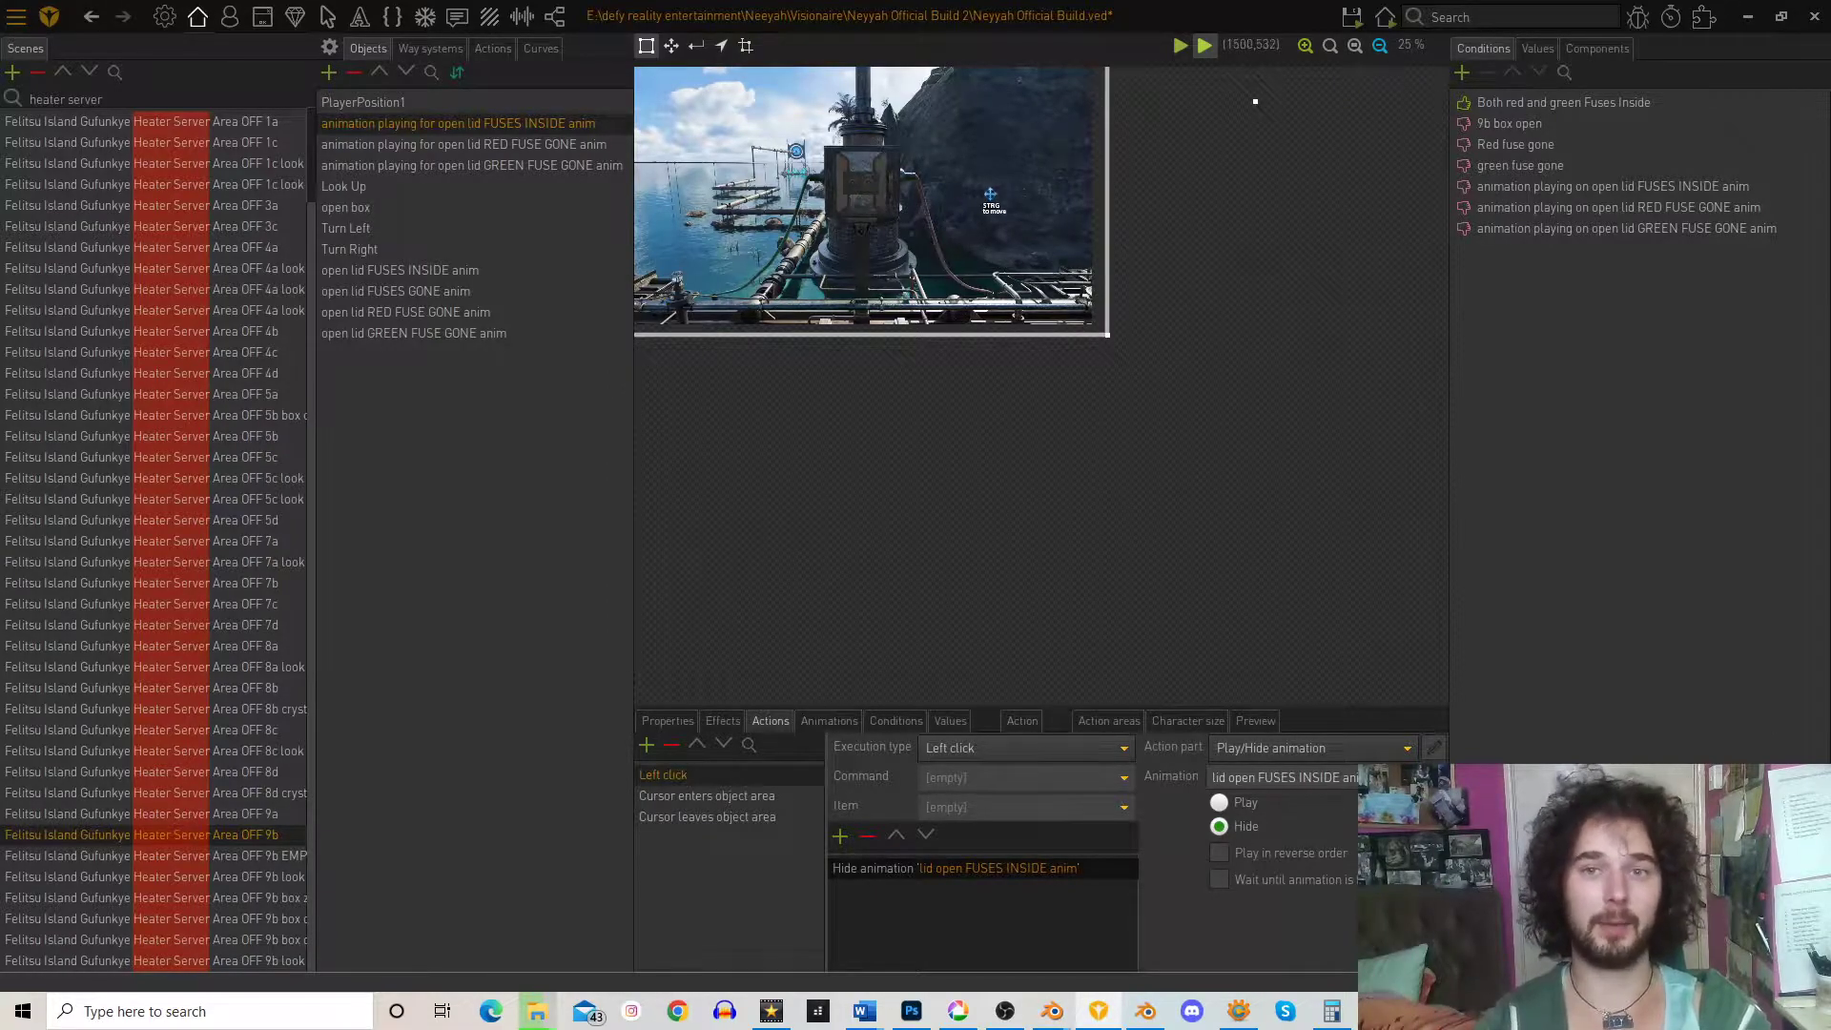
- Save the project and run the game from the current scene
mouse_move(1349, 17)
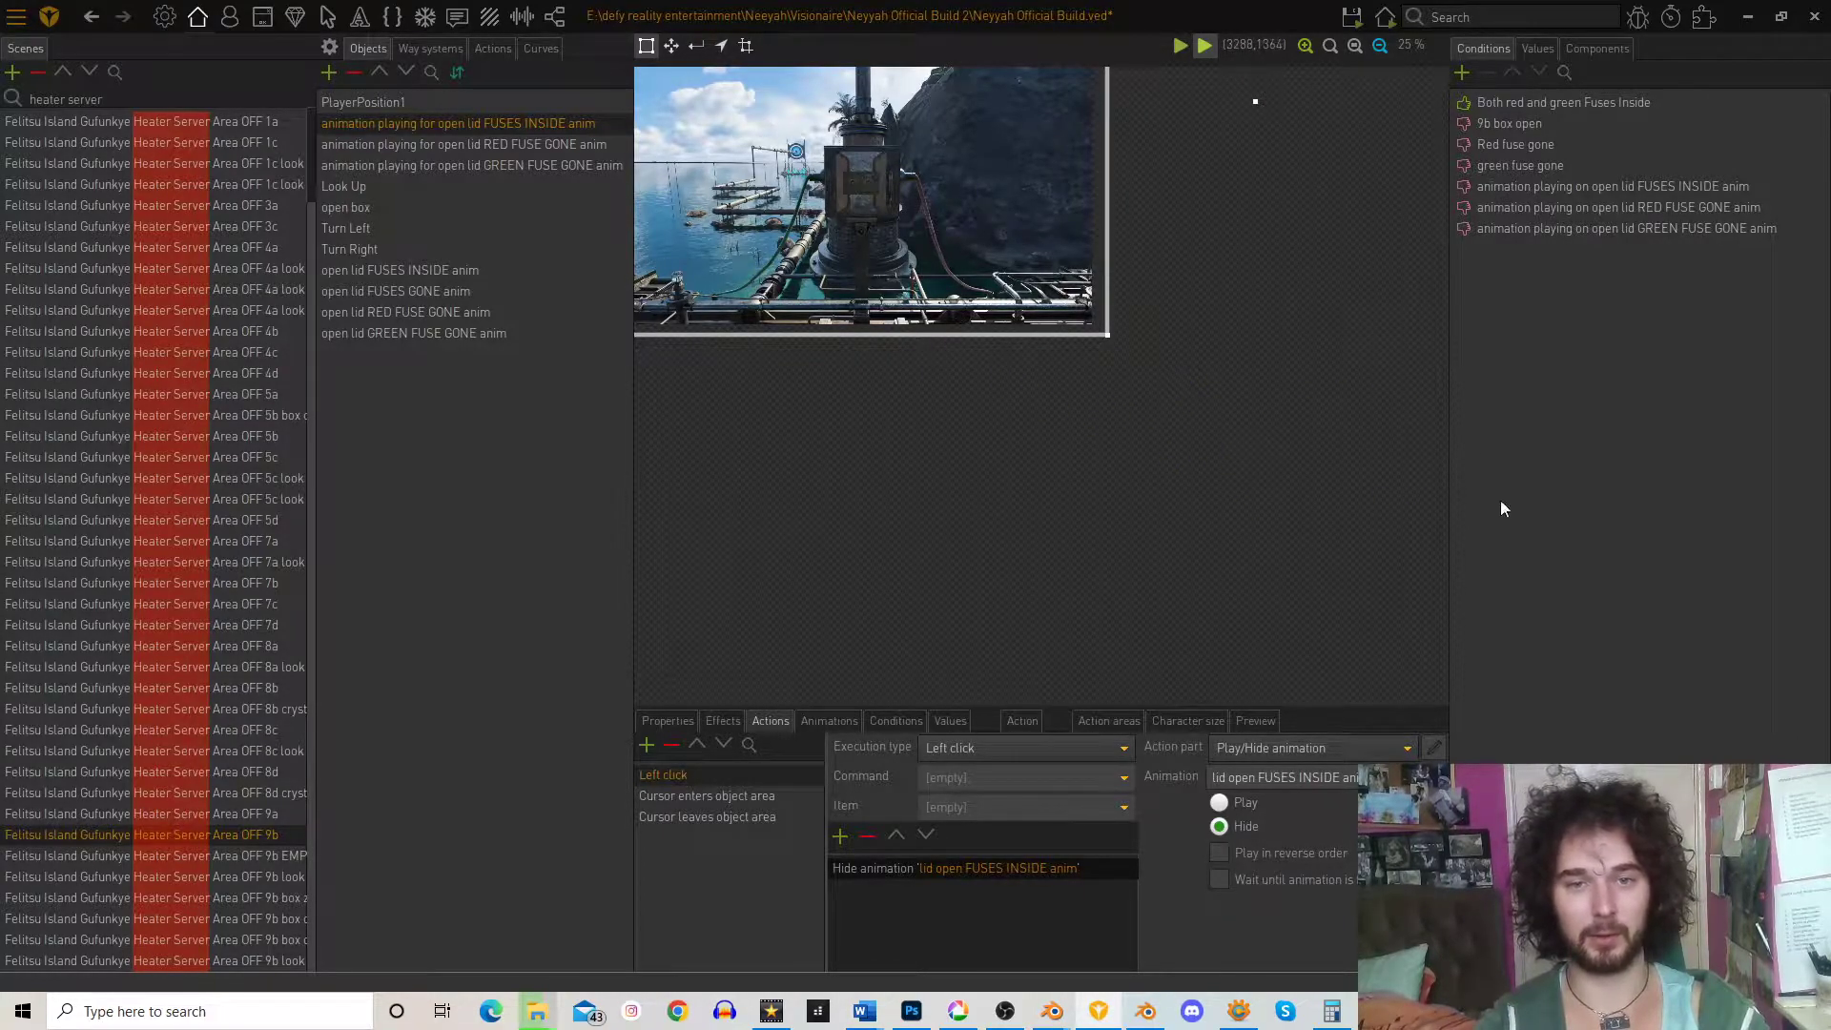
left_click(1366, 100)
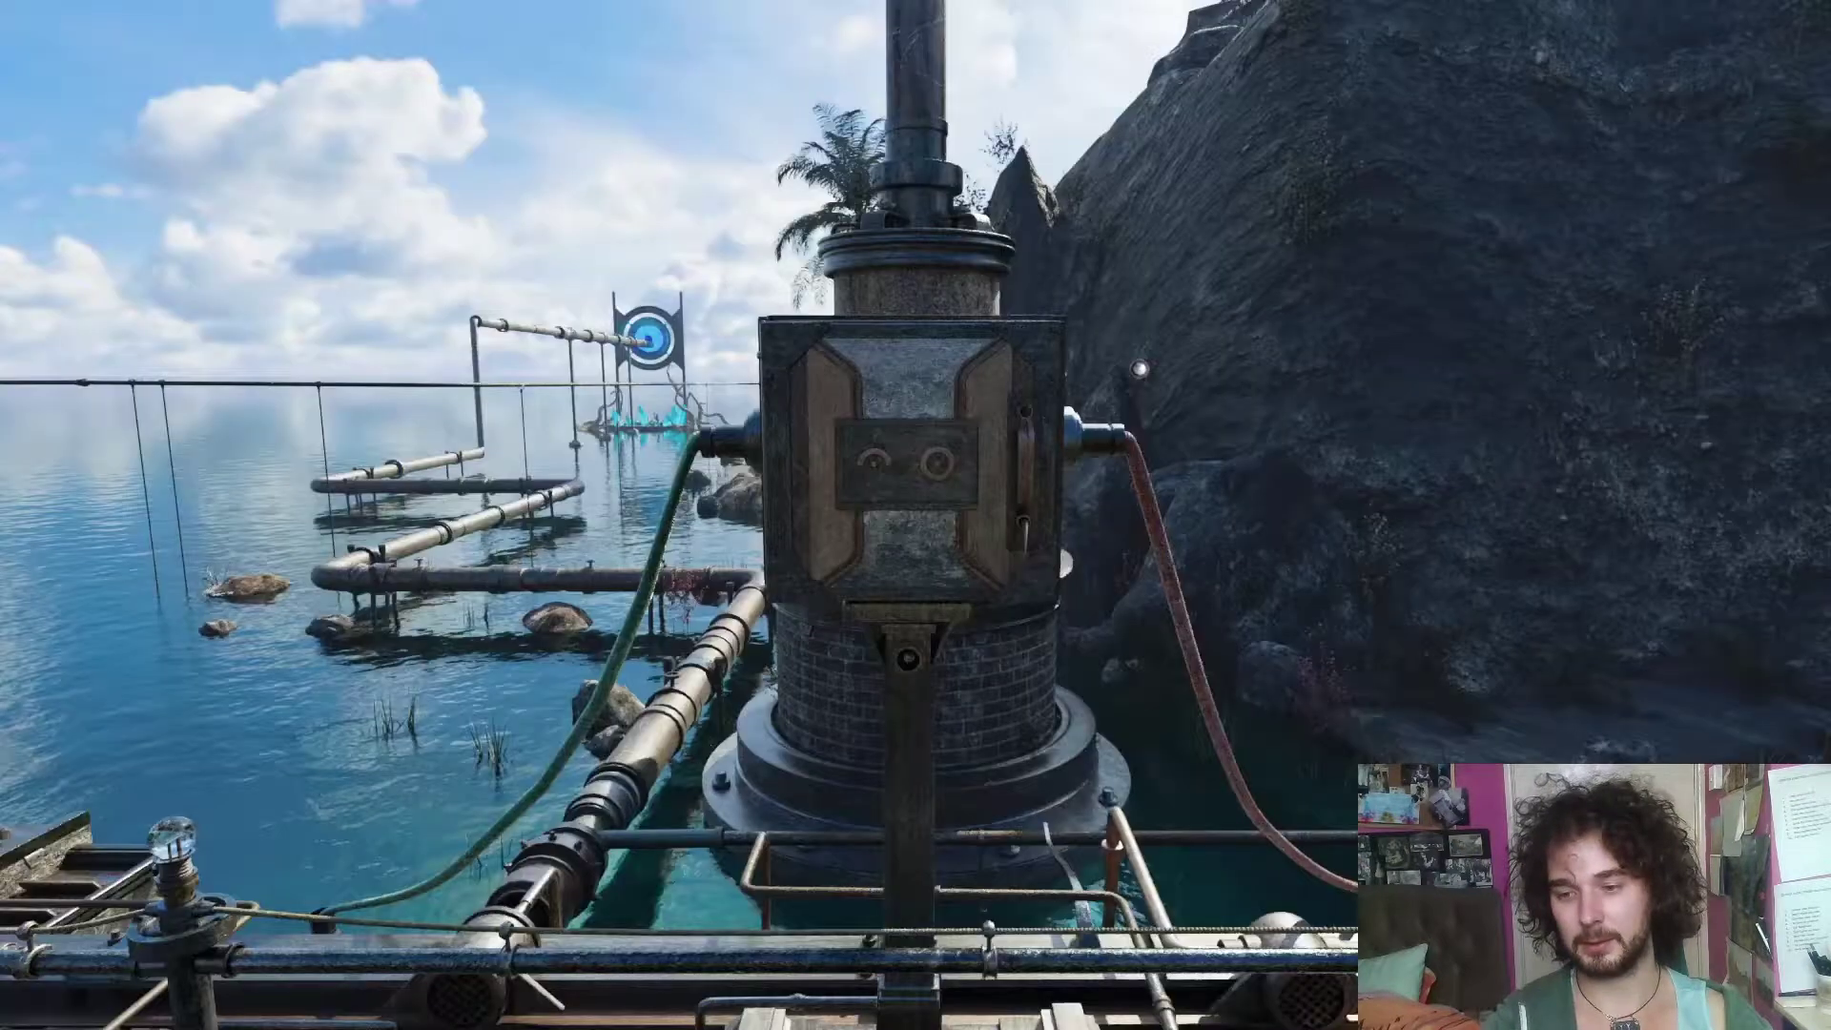
right_click(1324, 373)
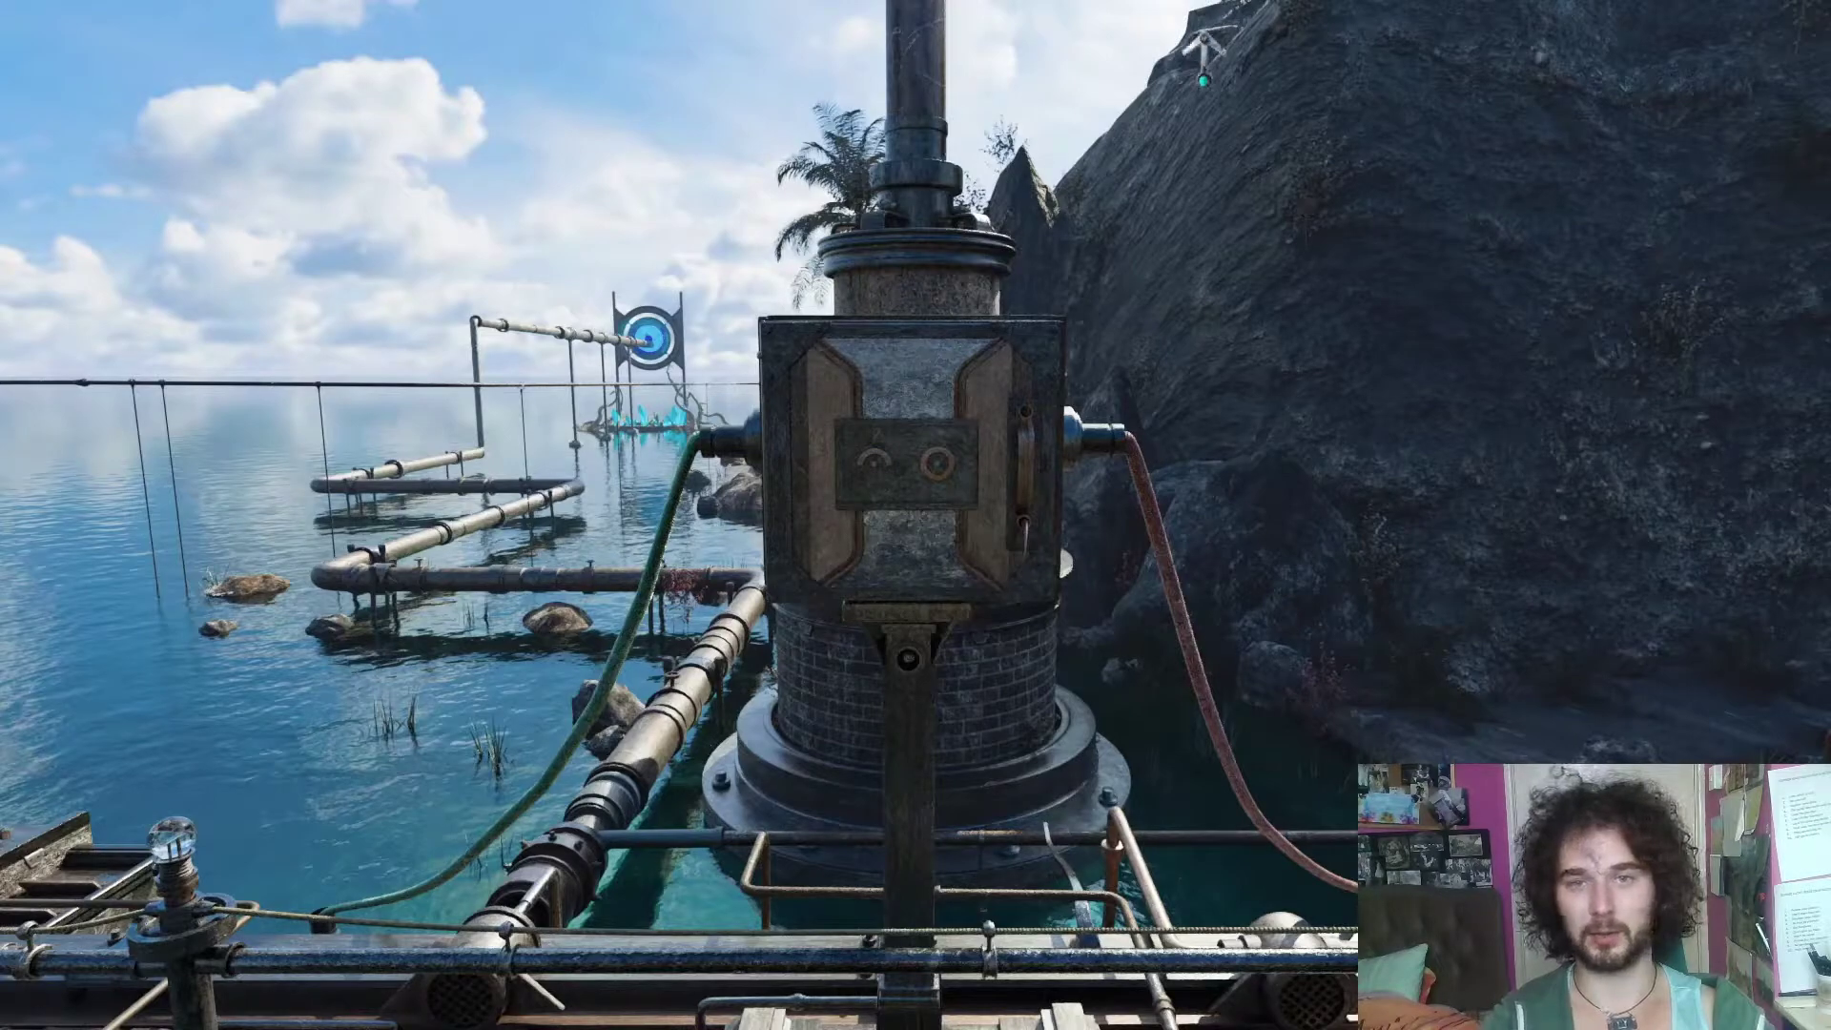
right_click(1206, 417)
right_click(1206, 417)
right_click(1207, 417)
right_click(1206, 417)
right_click(1207, 417)
right_click(1206, 416)
right_click(1204, 417)
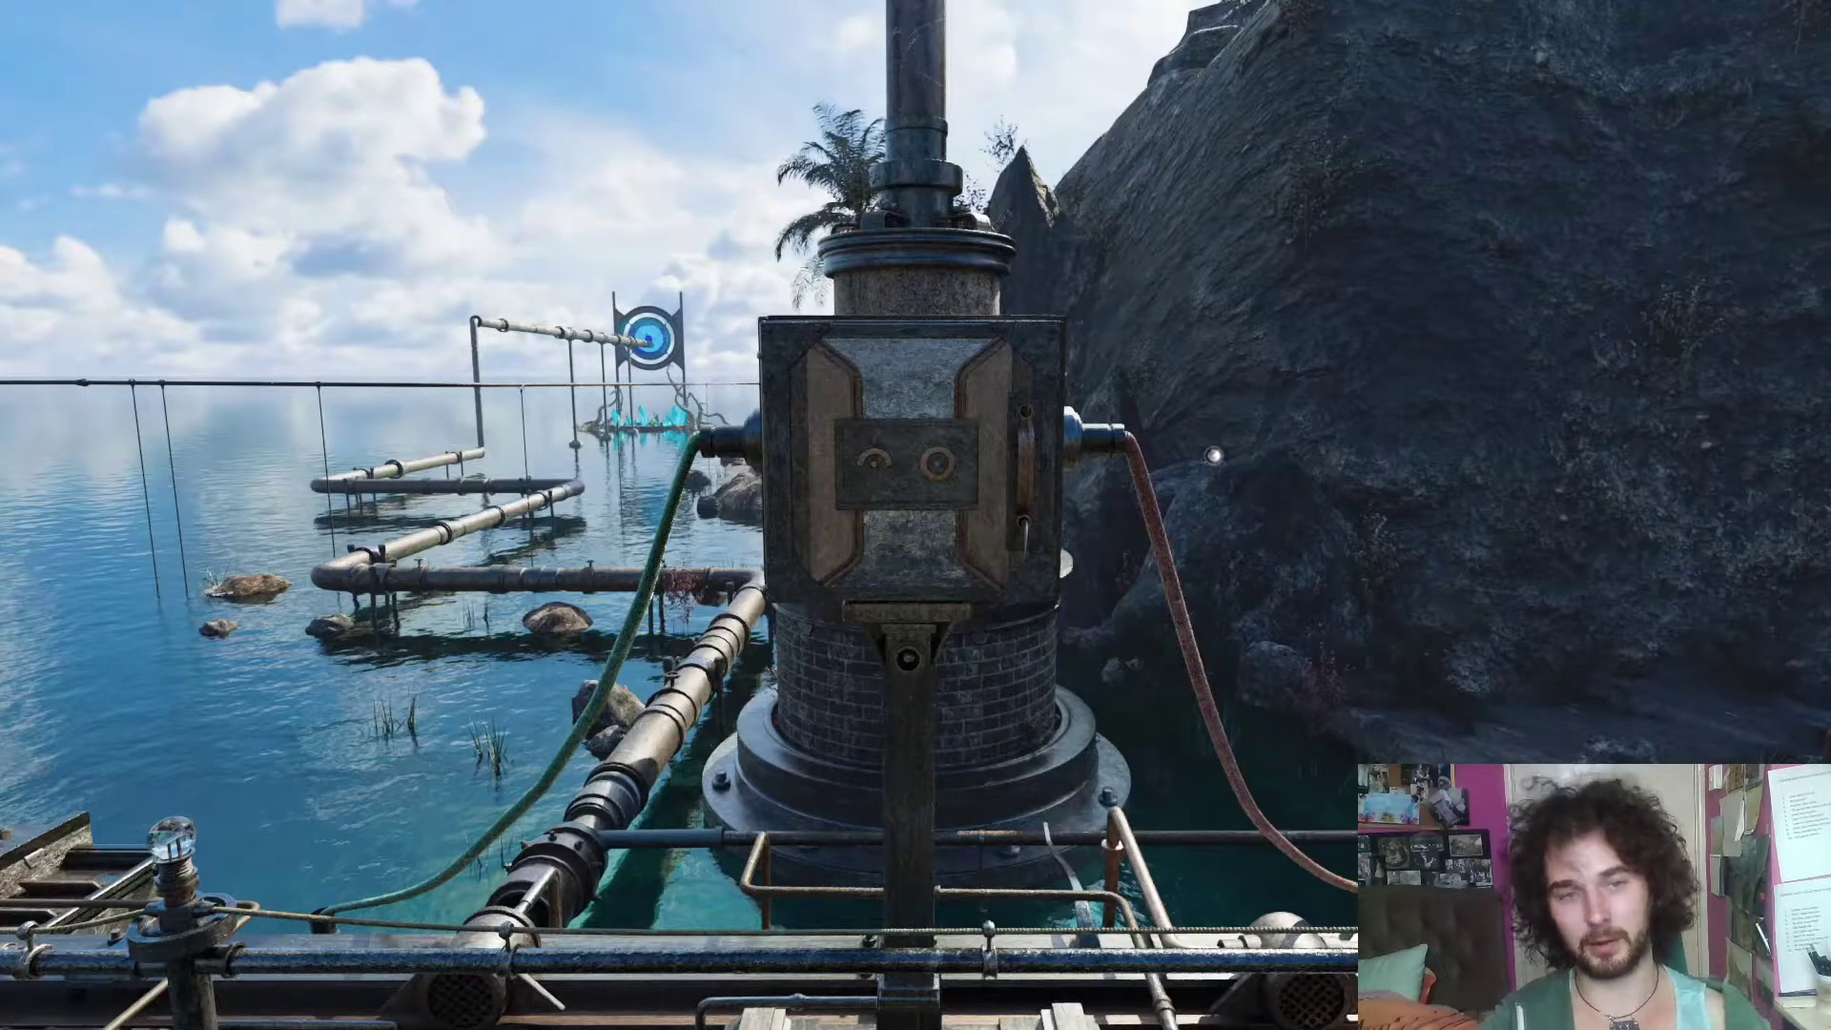
- Test the fuse box in the running scene by opening and closing its lid several times
left_click(1024, 477)
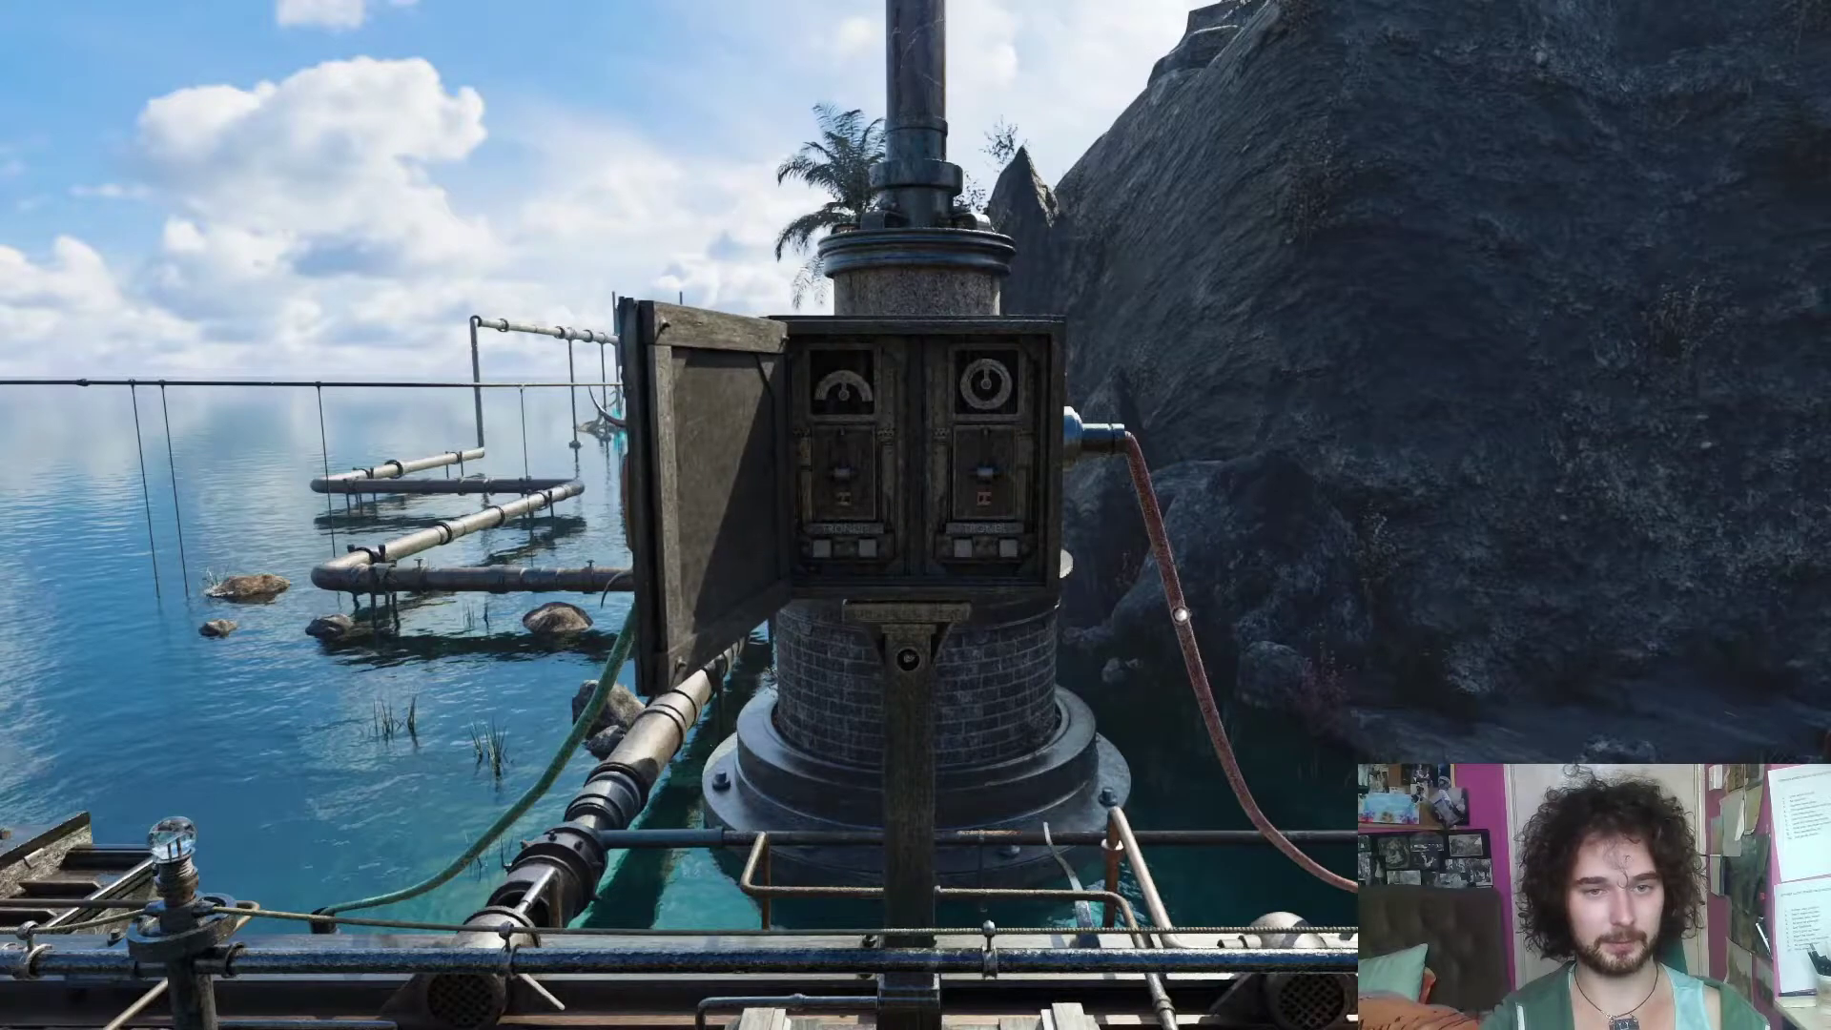
left_click(716, 482)
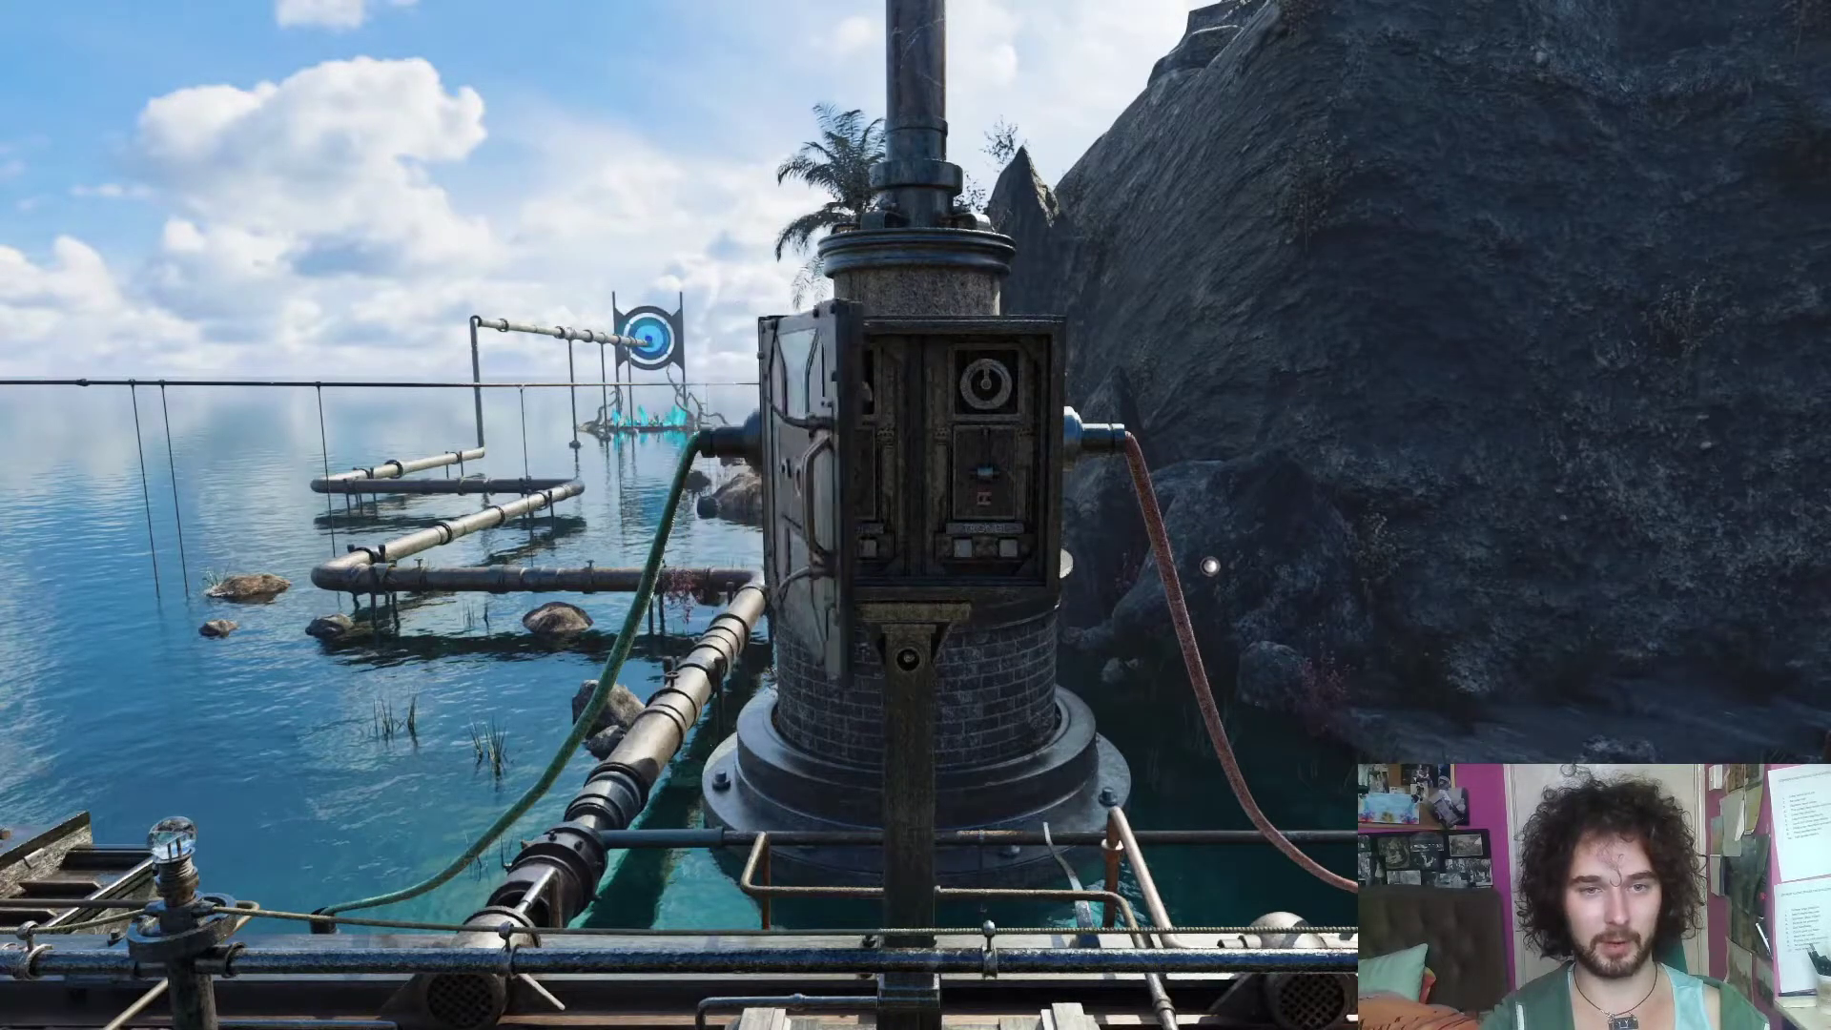
left_click(1048, 460)
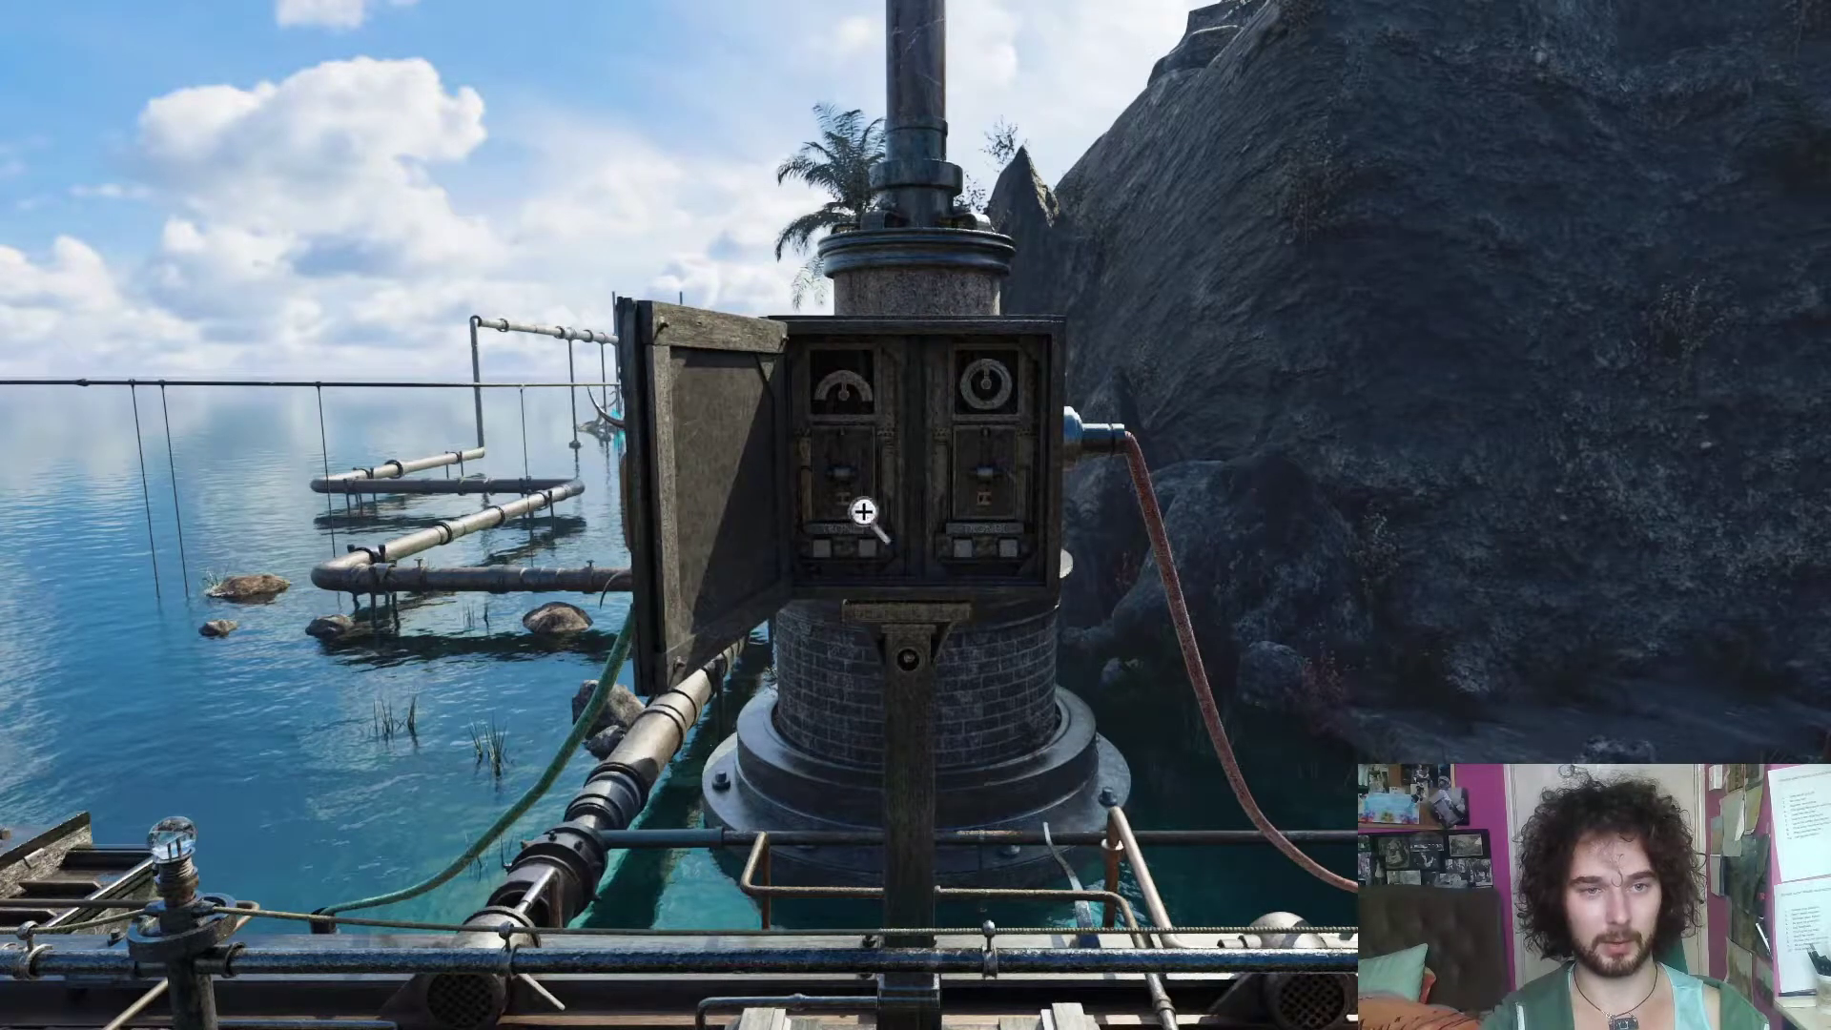
left_click(743, 432)
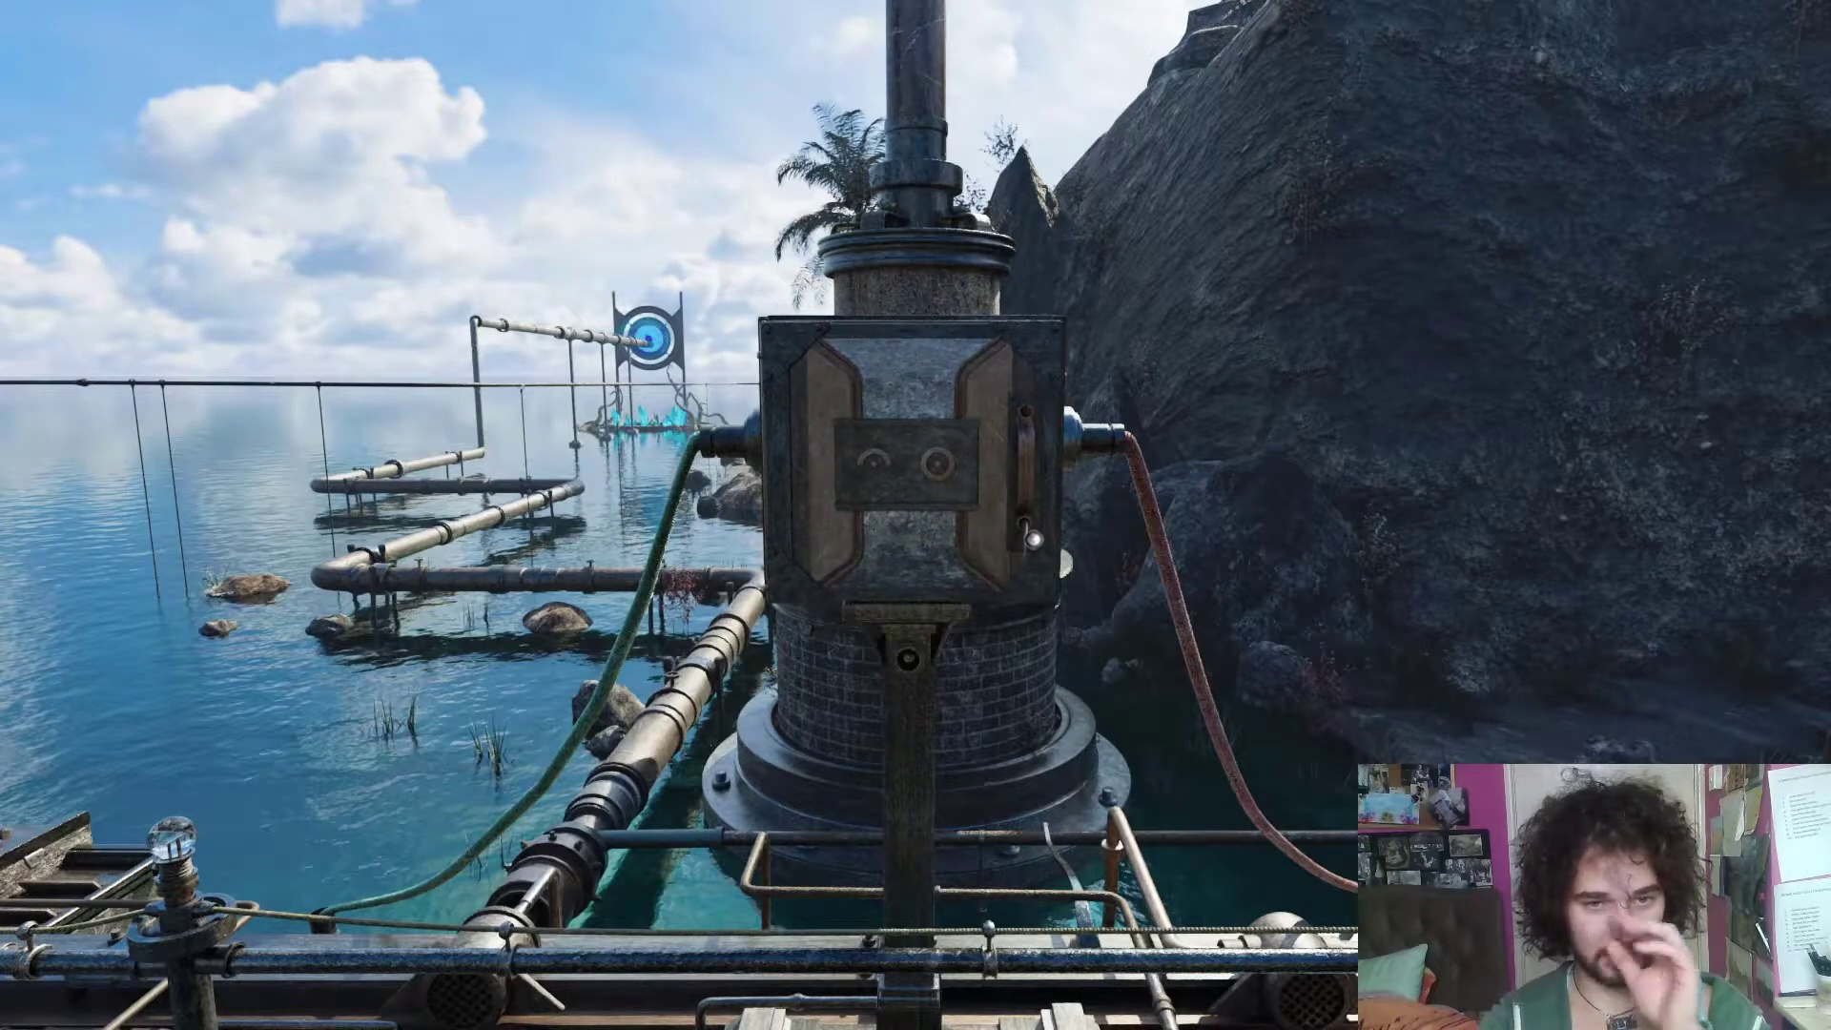
left_click(1036, 489)
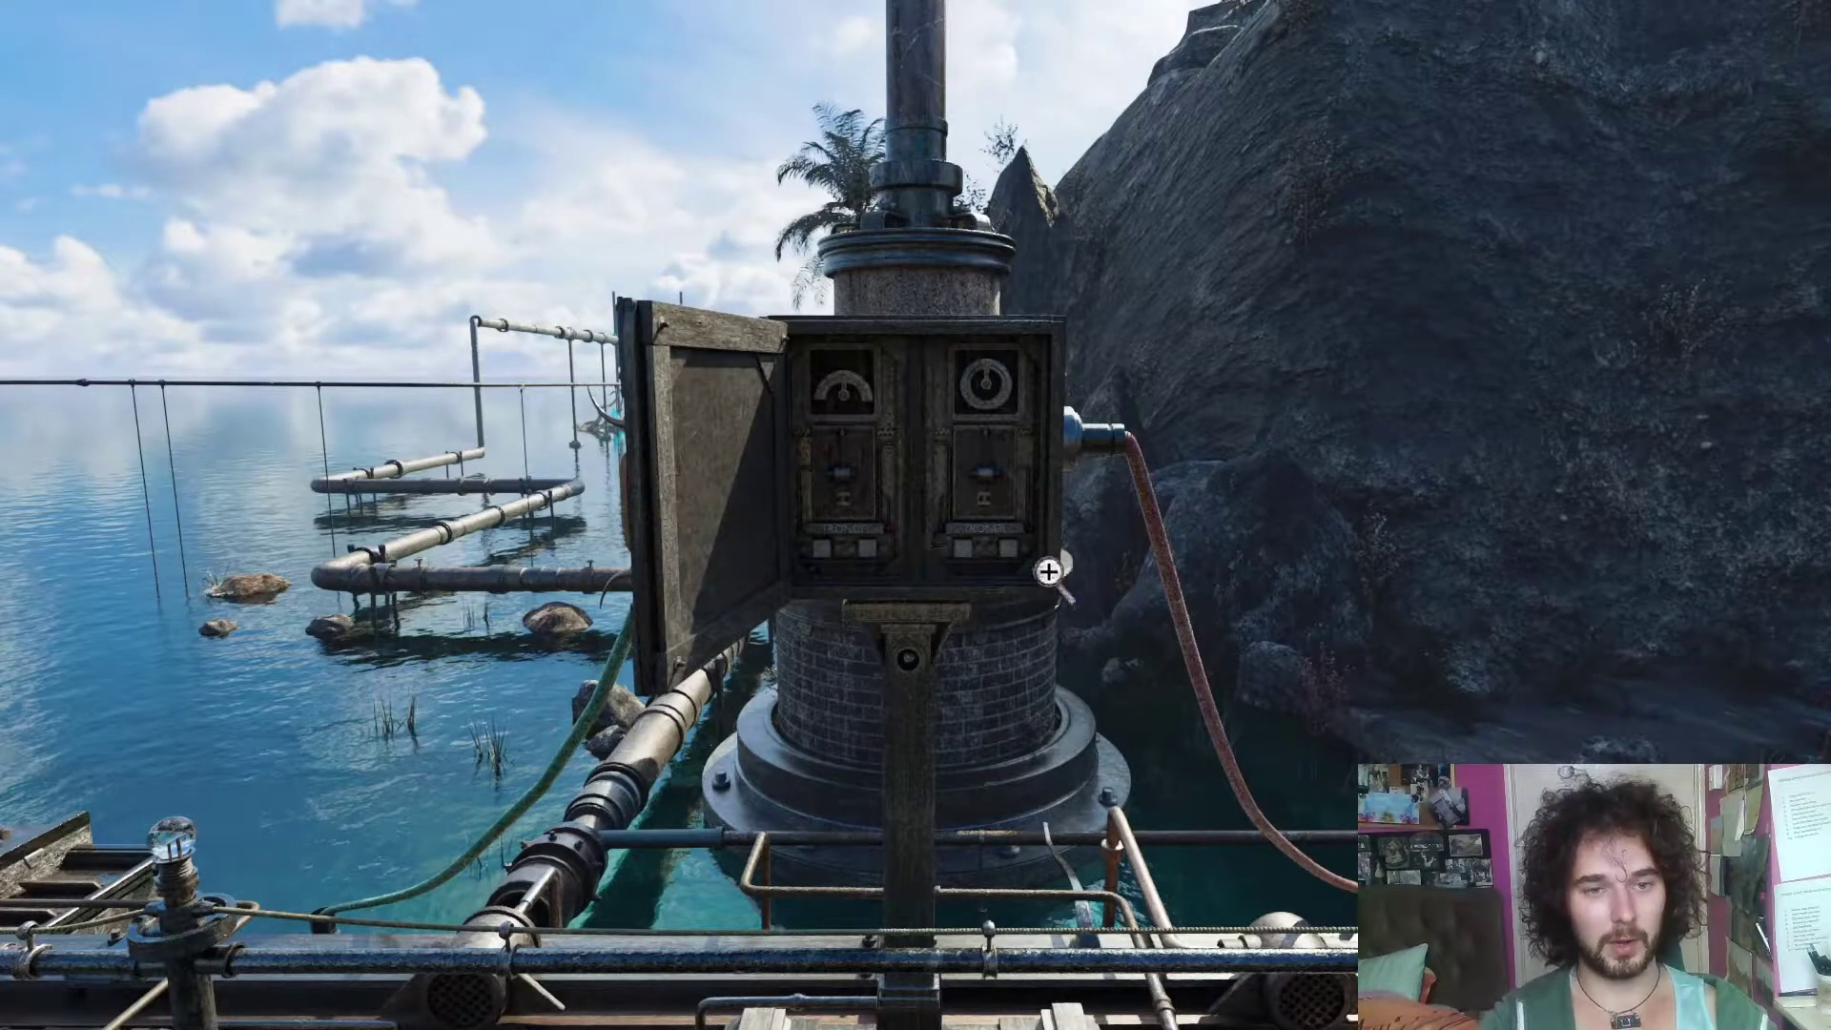
left_click(704, 483)
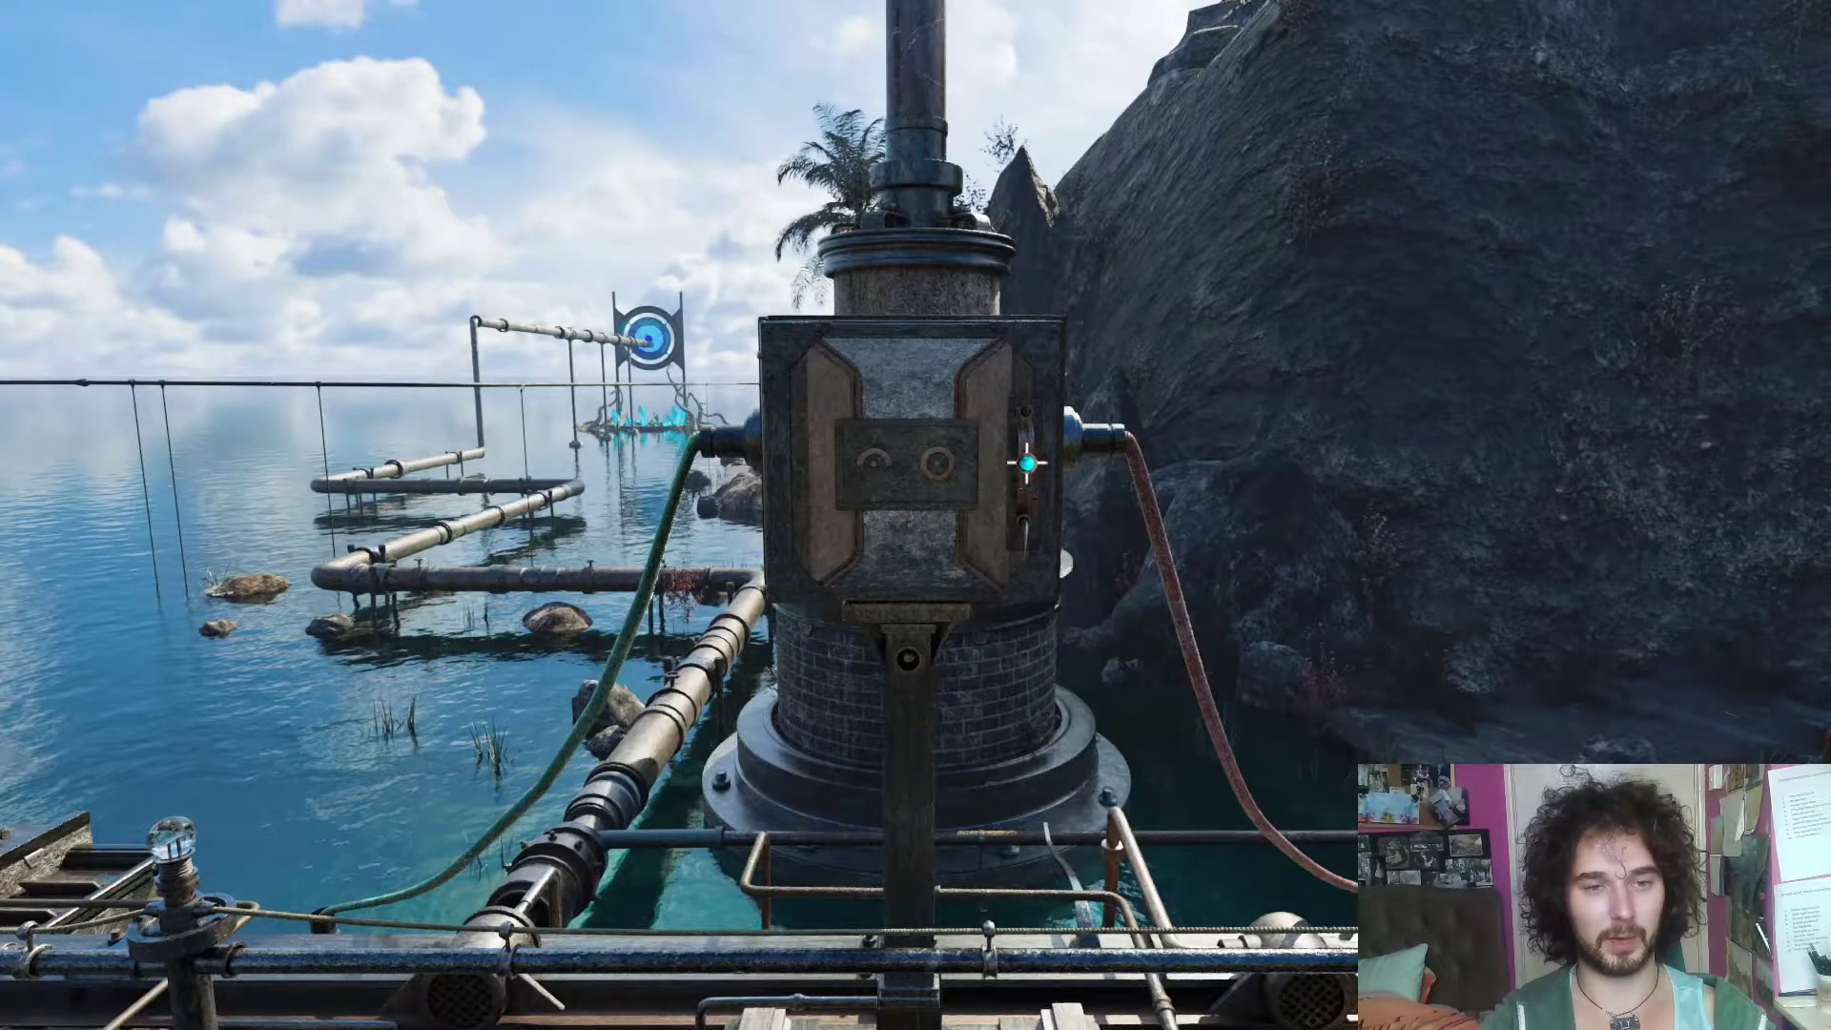
left_click(1029, 472)
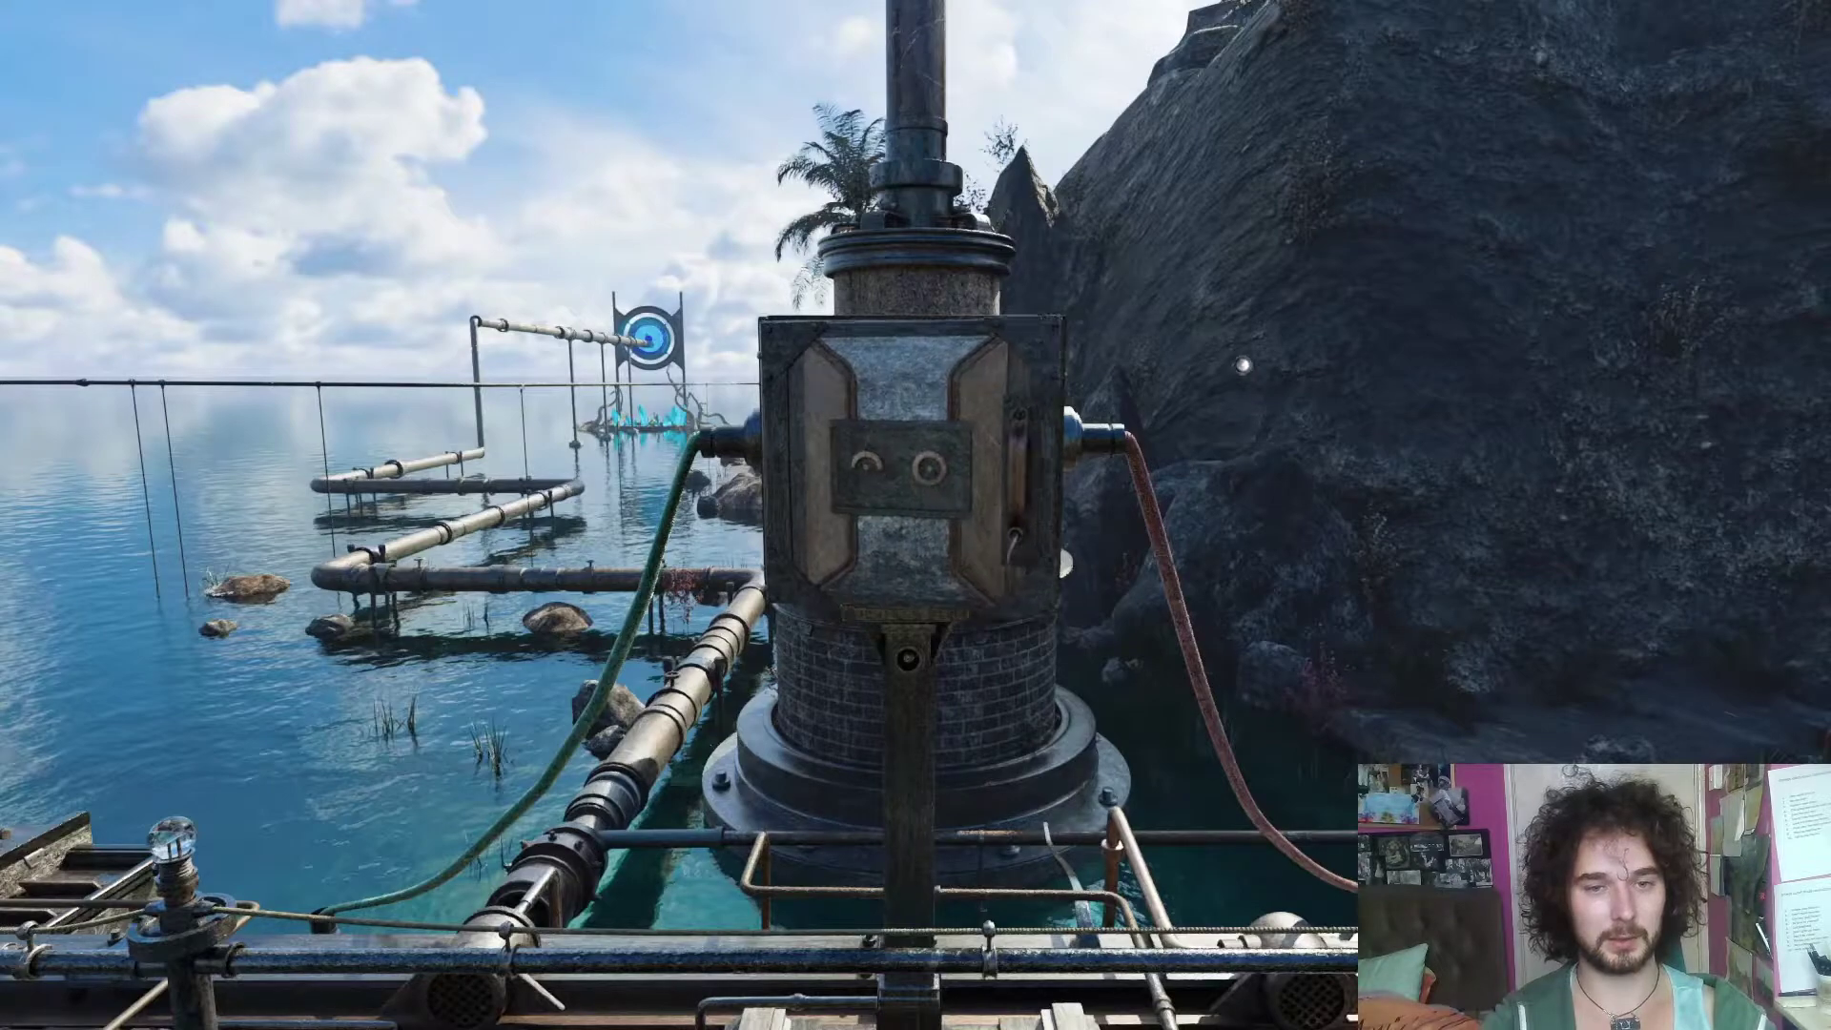
left_click(715, 483)
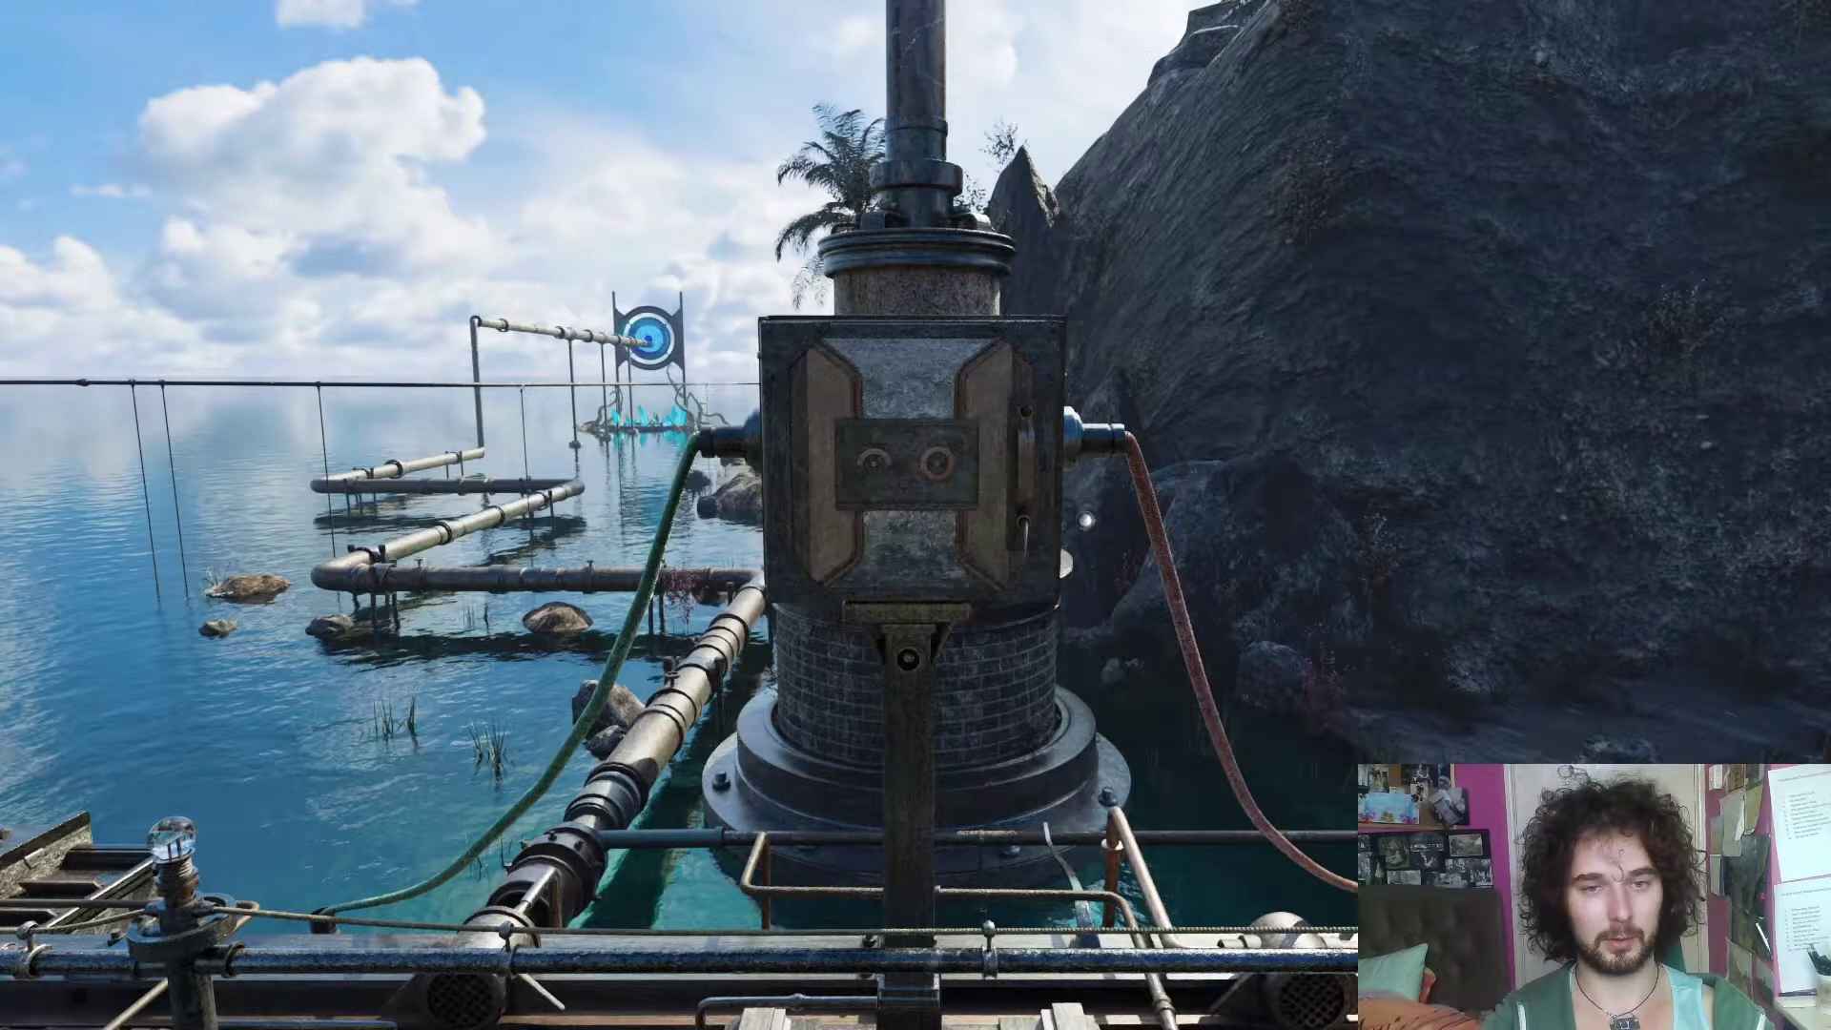
left_click(1050, 510)
left_click(734, 479)
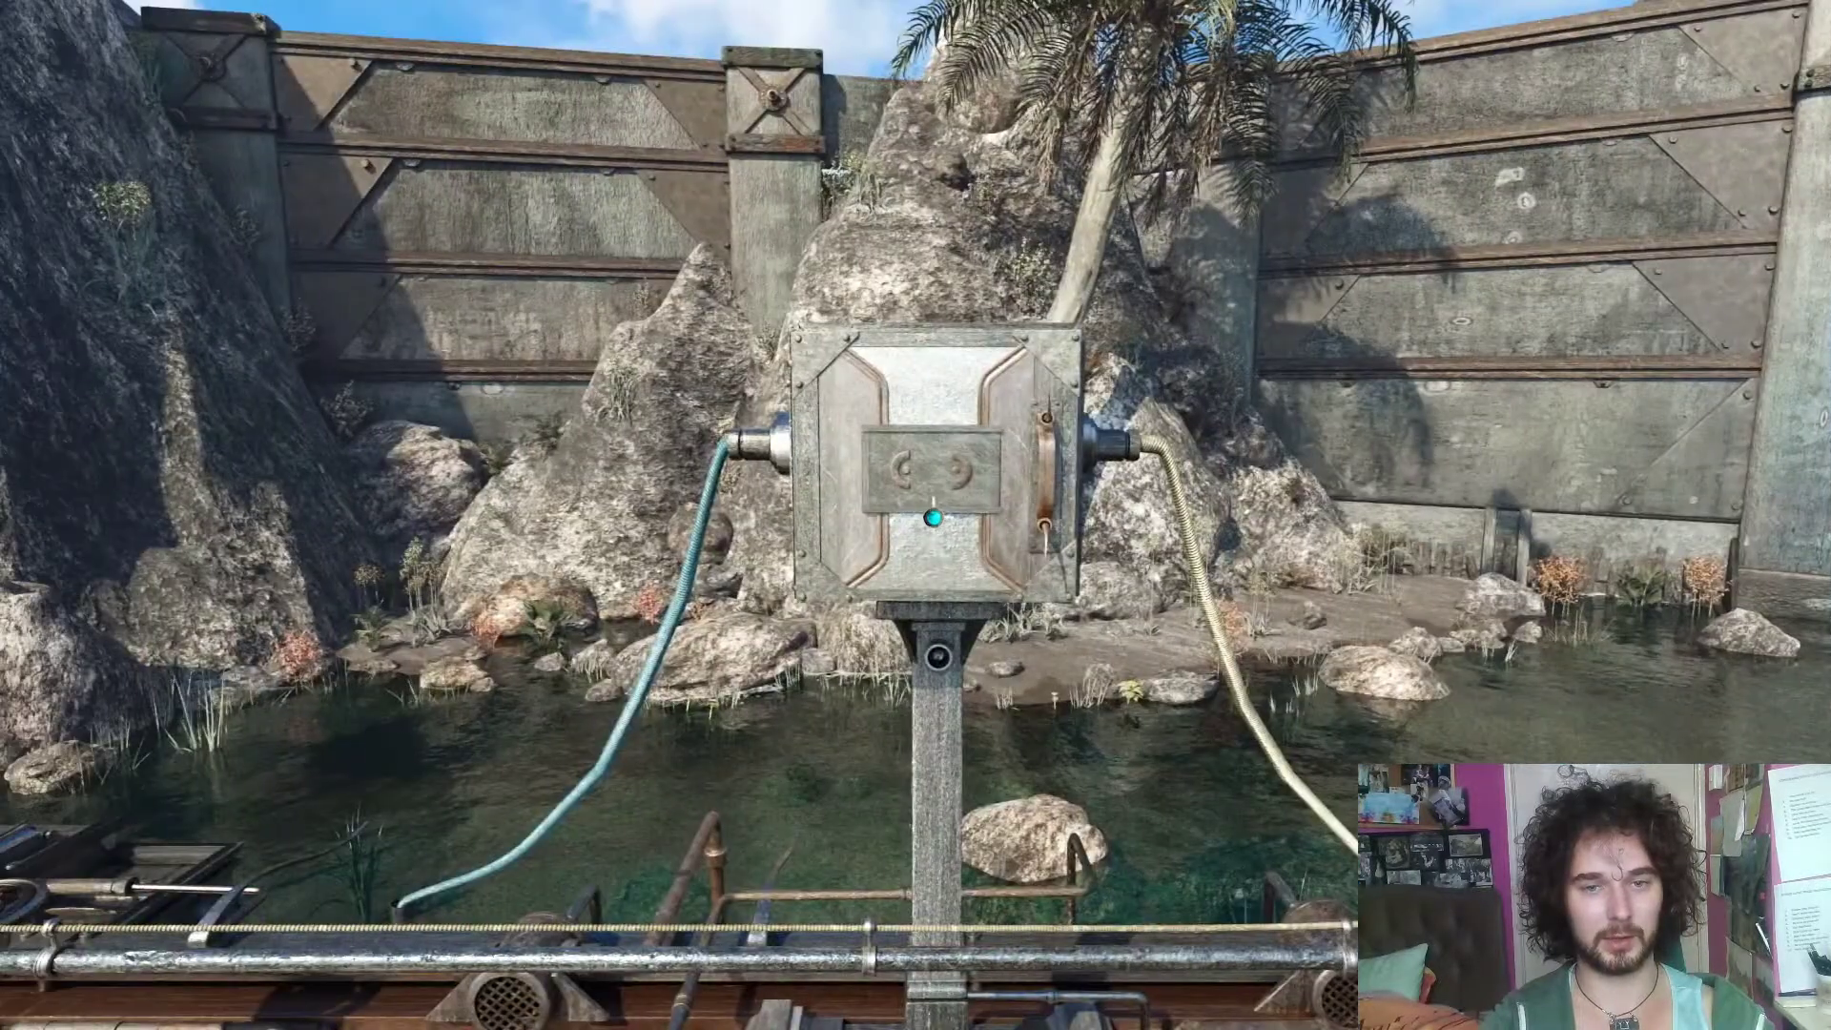
- Test the lid of the other fuse box in front of the panelled wall, and quit the running game
left_click(1016, 486)
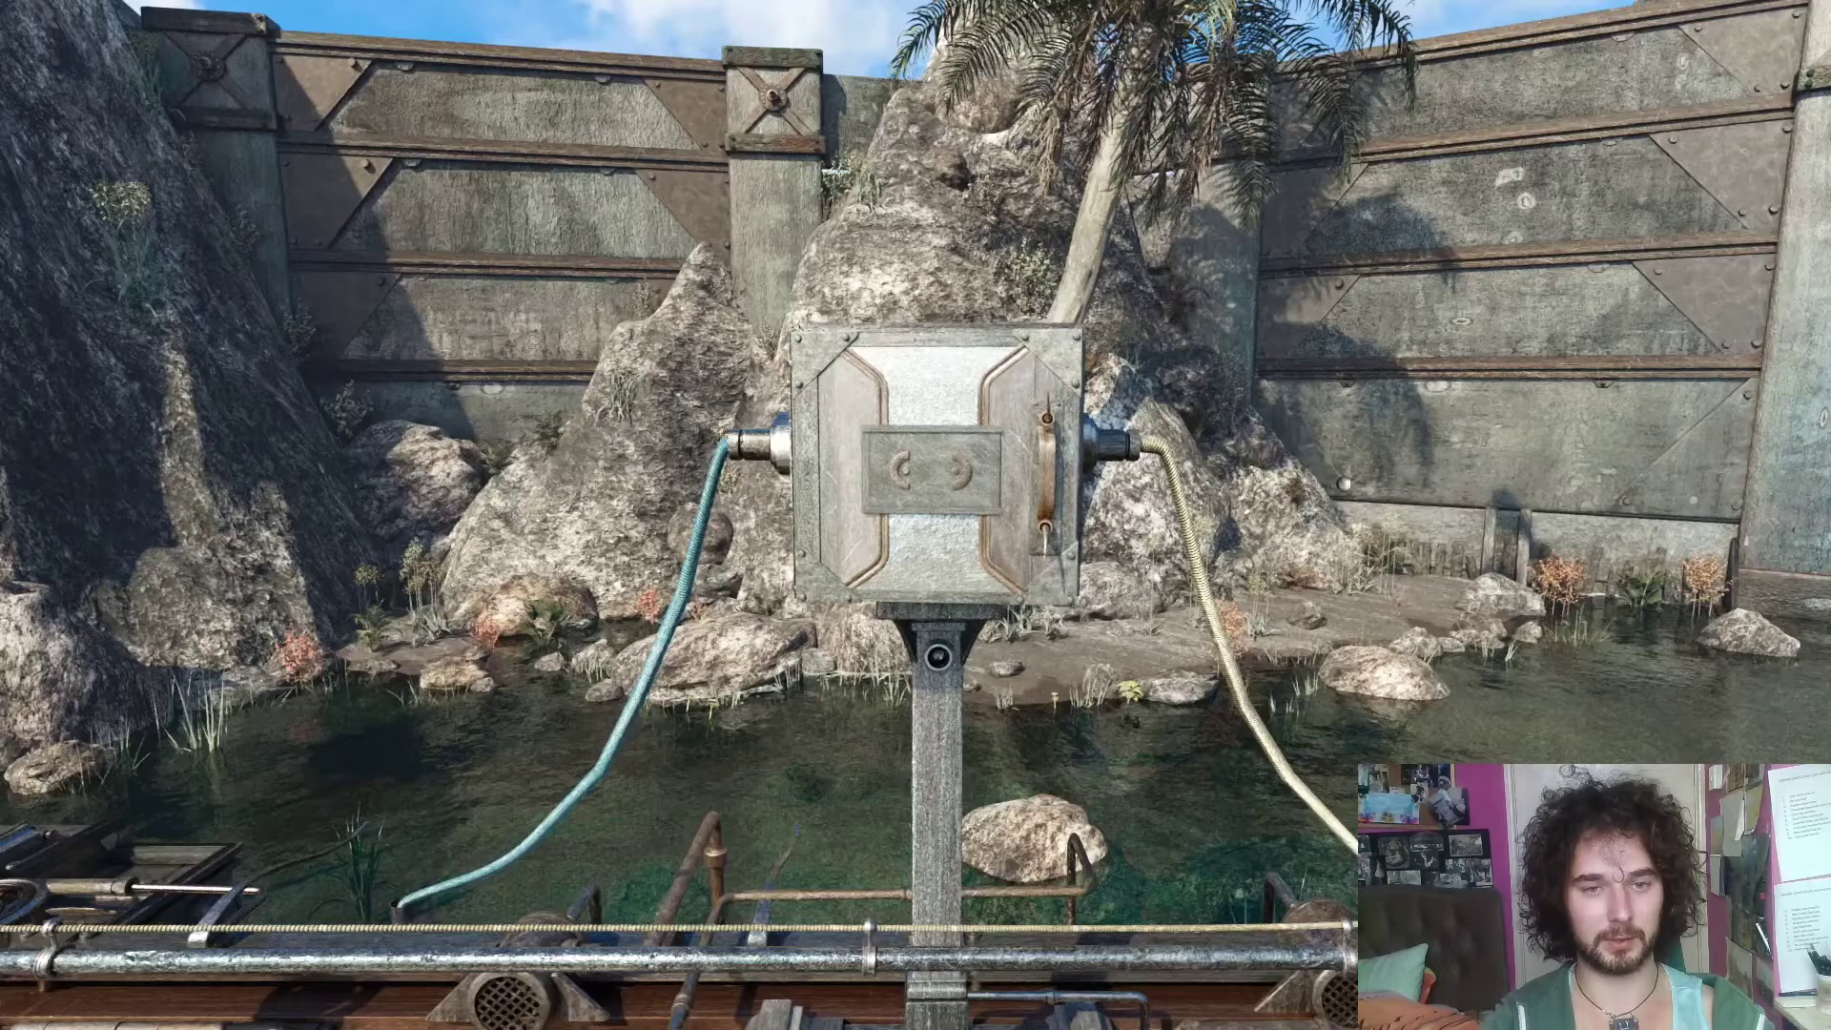
left_click(758, 466)
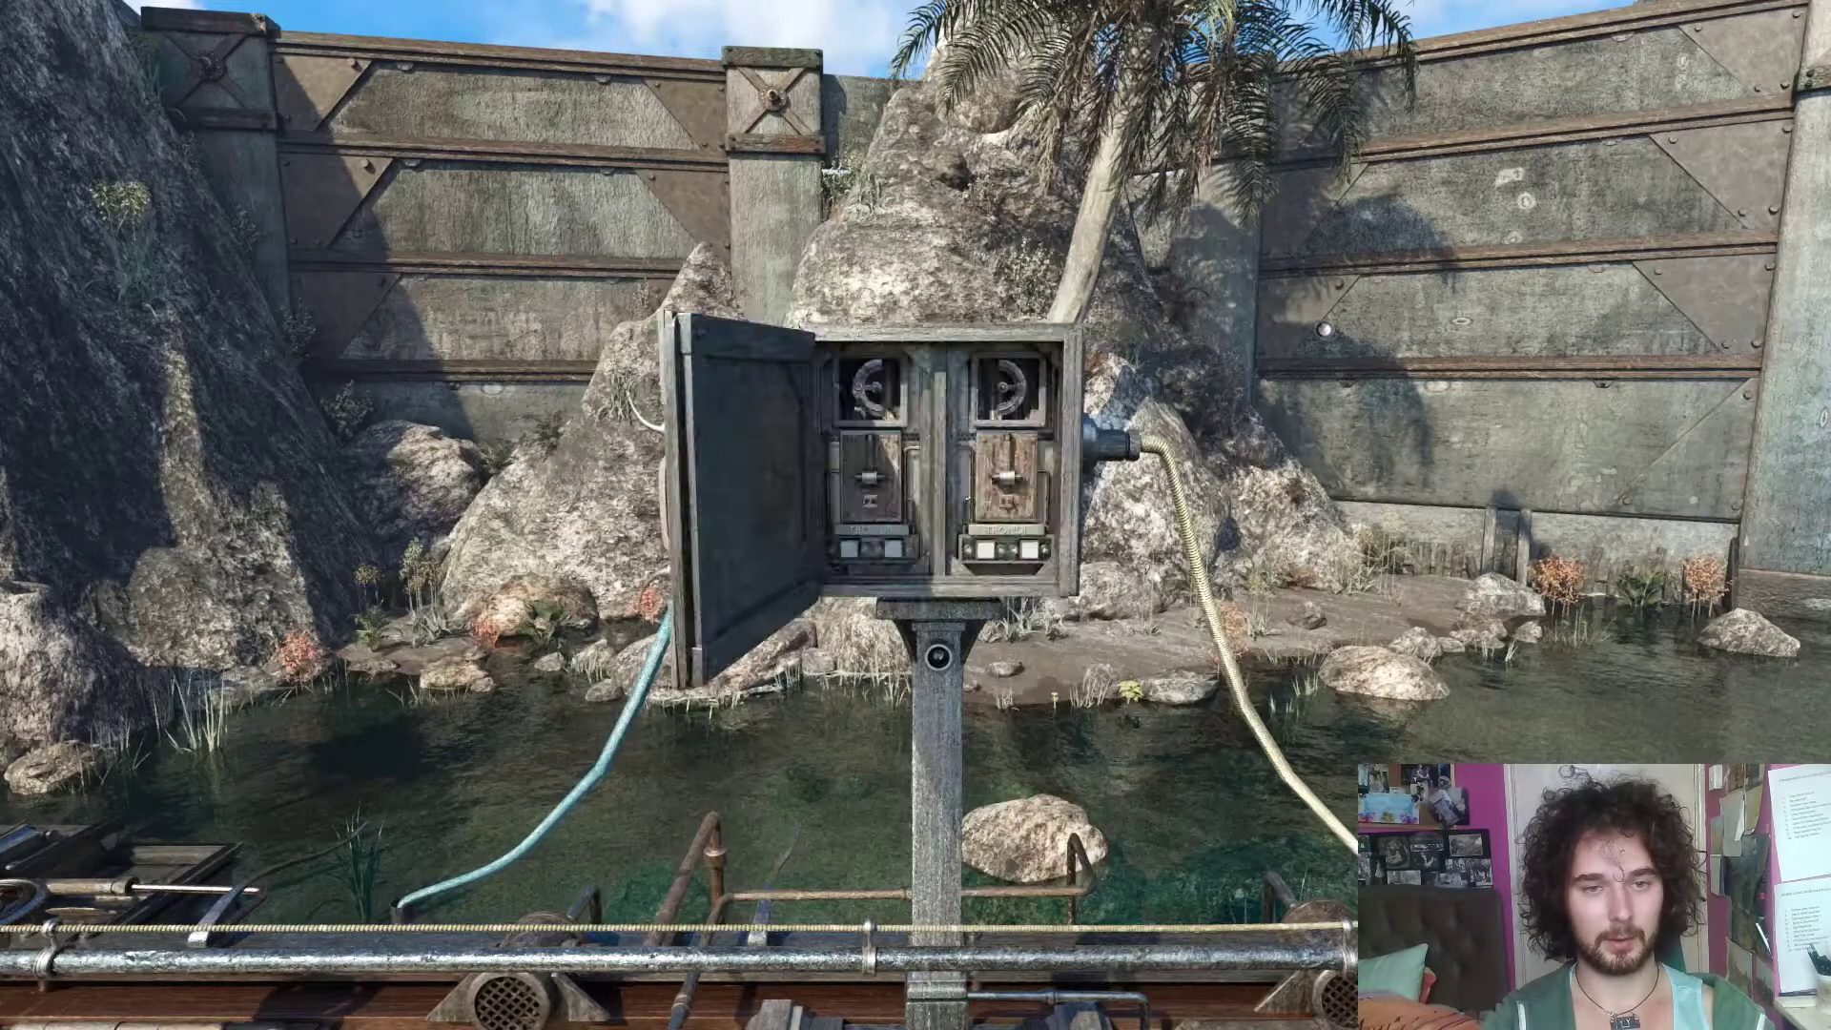
left_click(1027, 481)
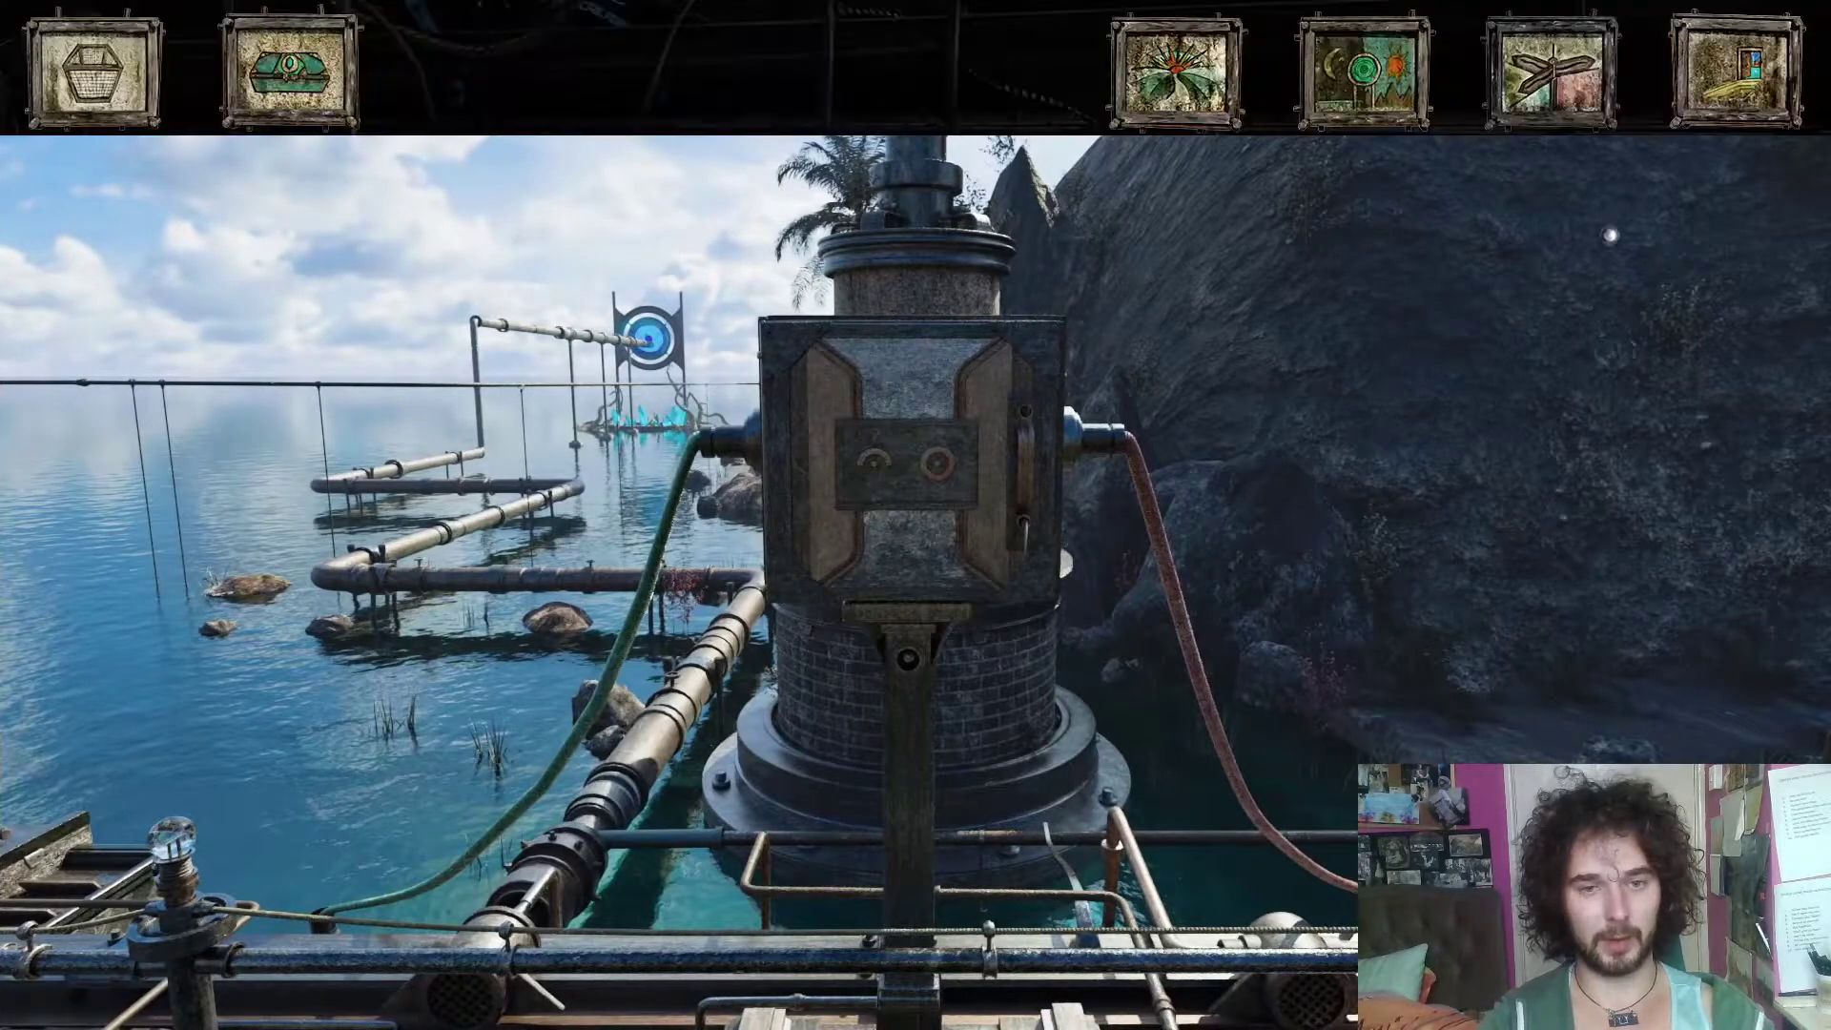
left_click(1733, 65)
left_click(894, 605)
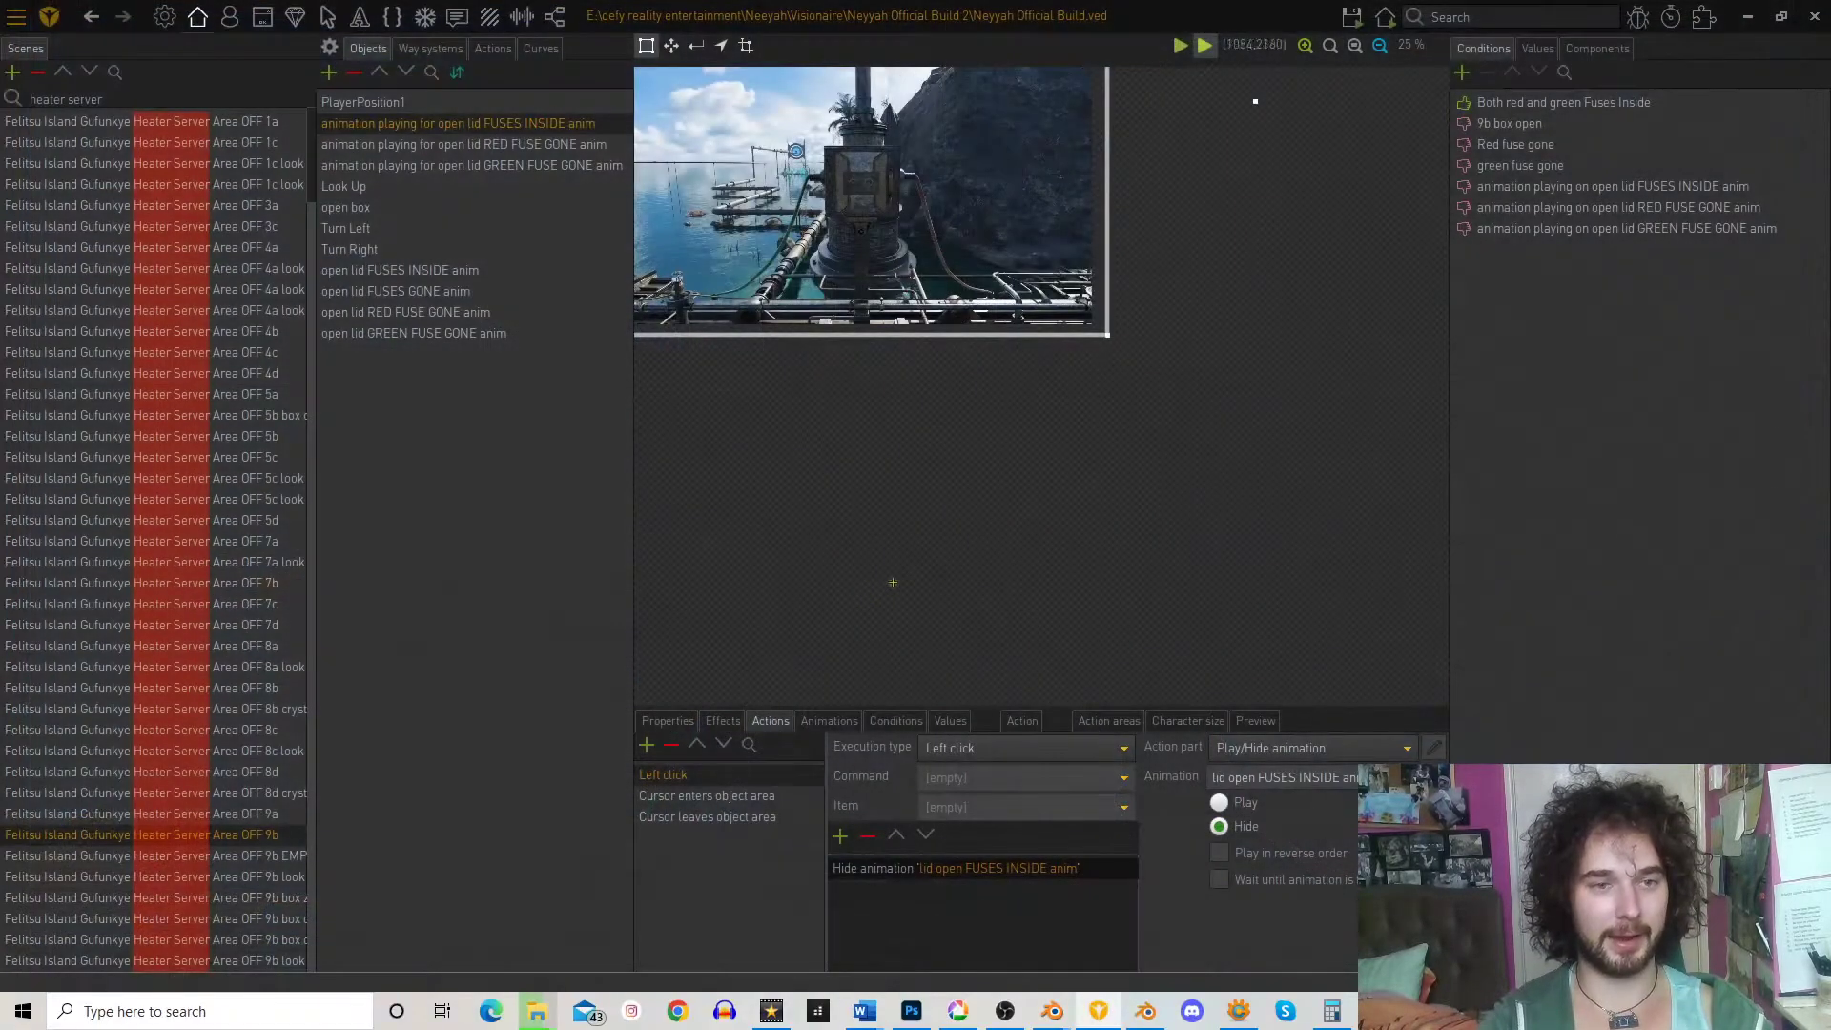
- Display the left click action list of the "open box" object, with an enlarged action area and the scene view at 50 %
left_click(376, 212)
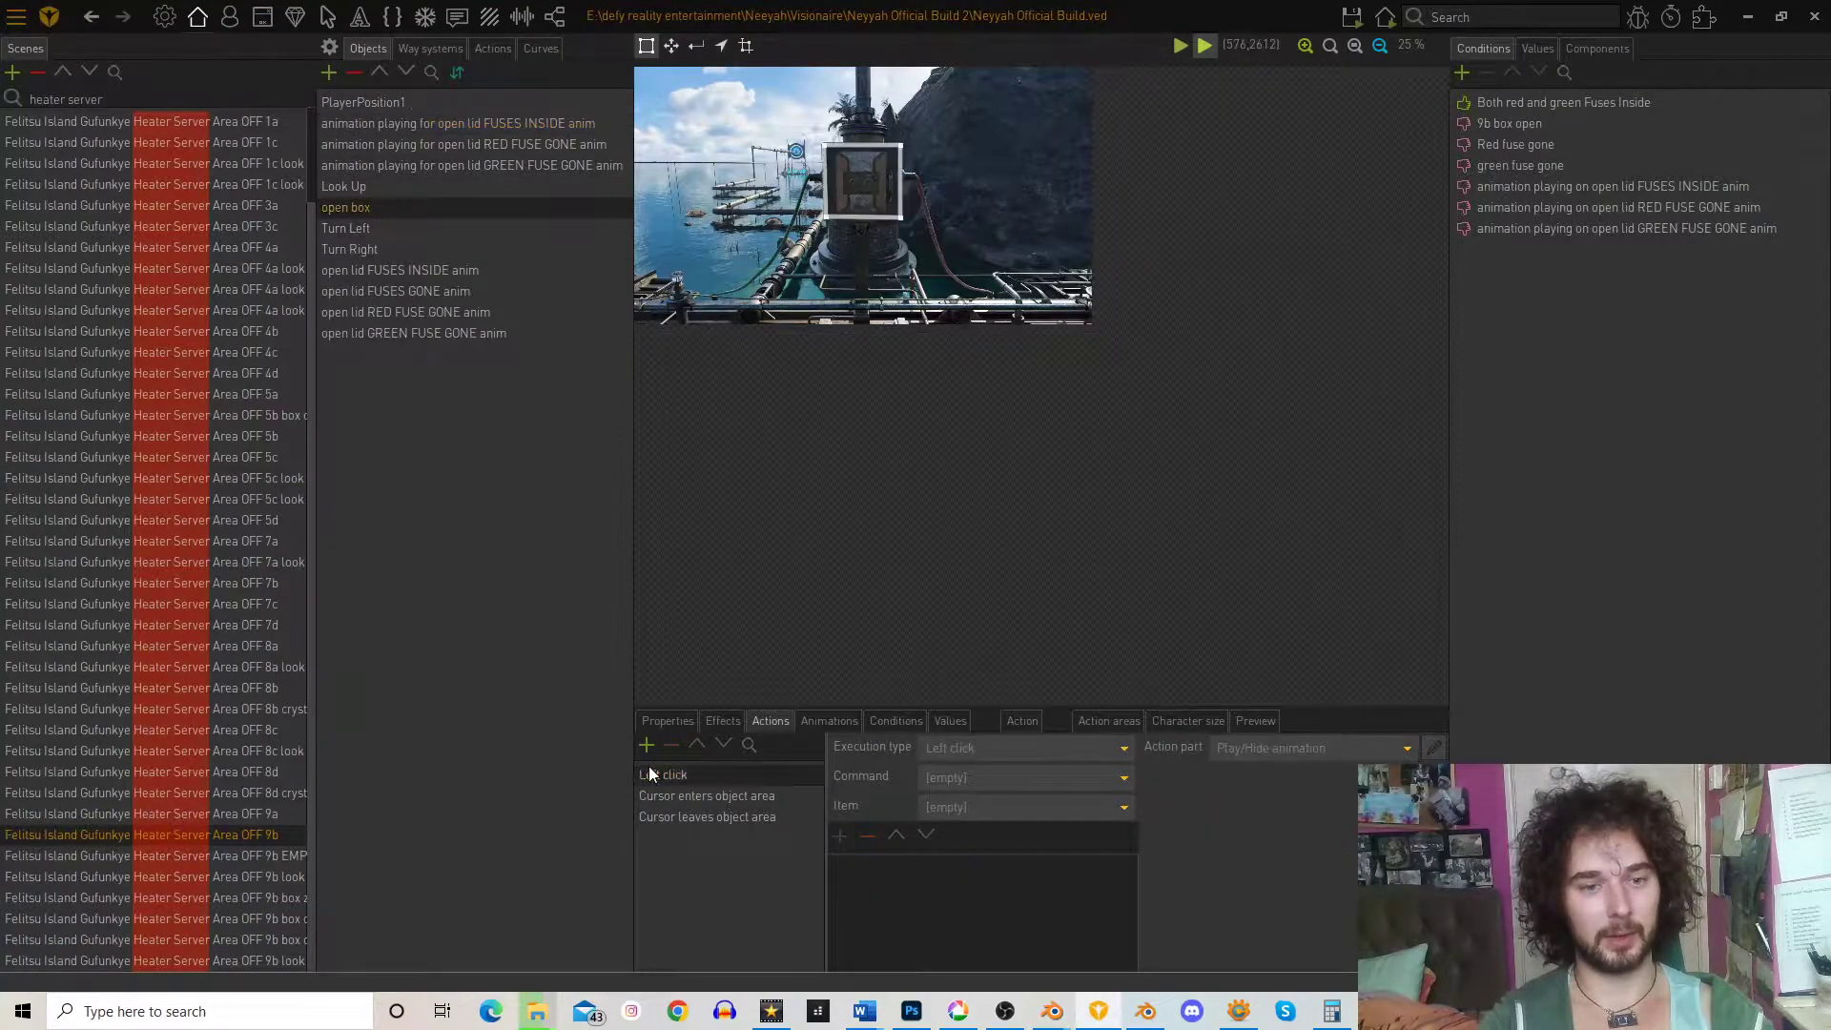
left_click(658, 773)
left_click_drag(750, 701, 753, 501)
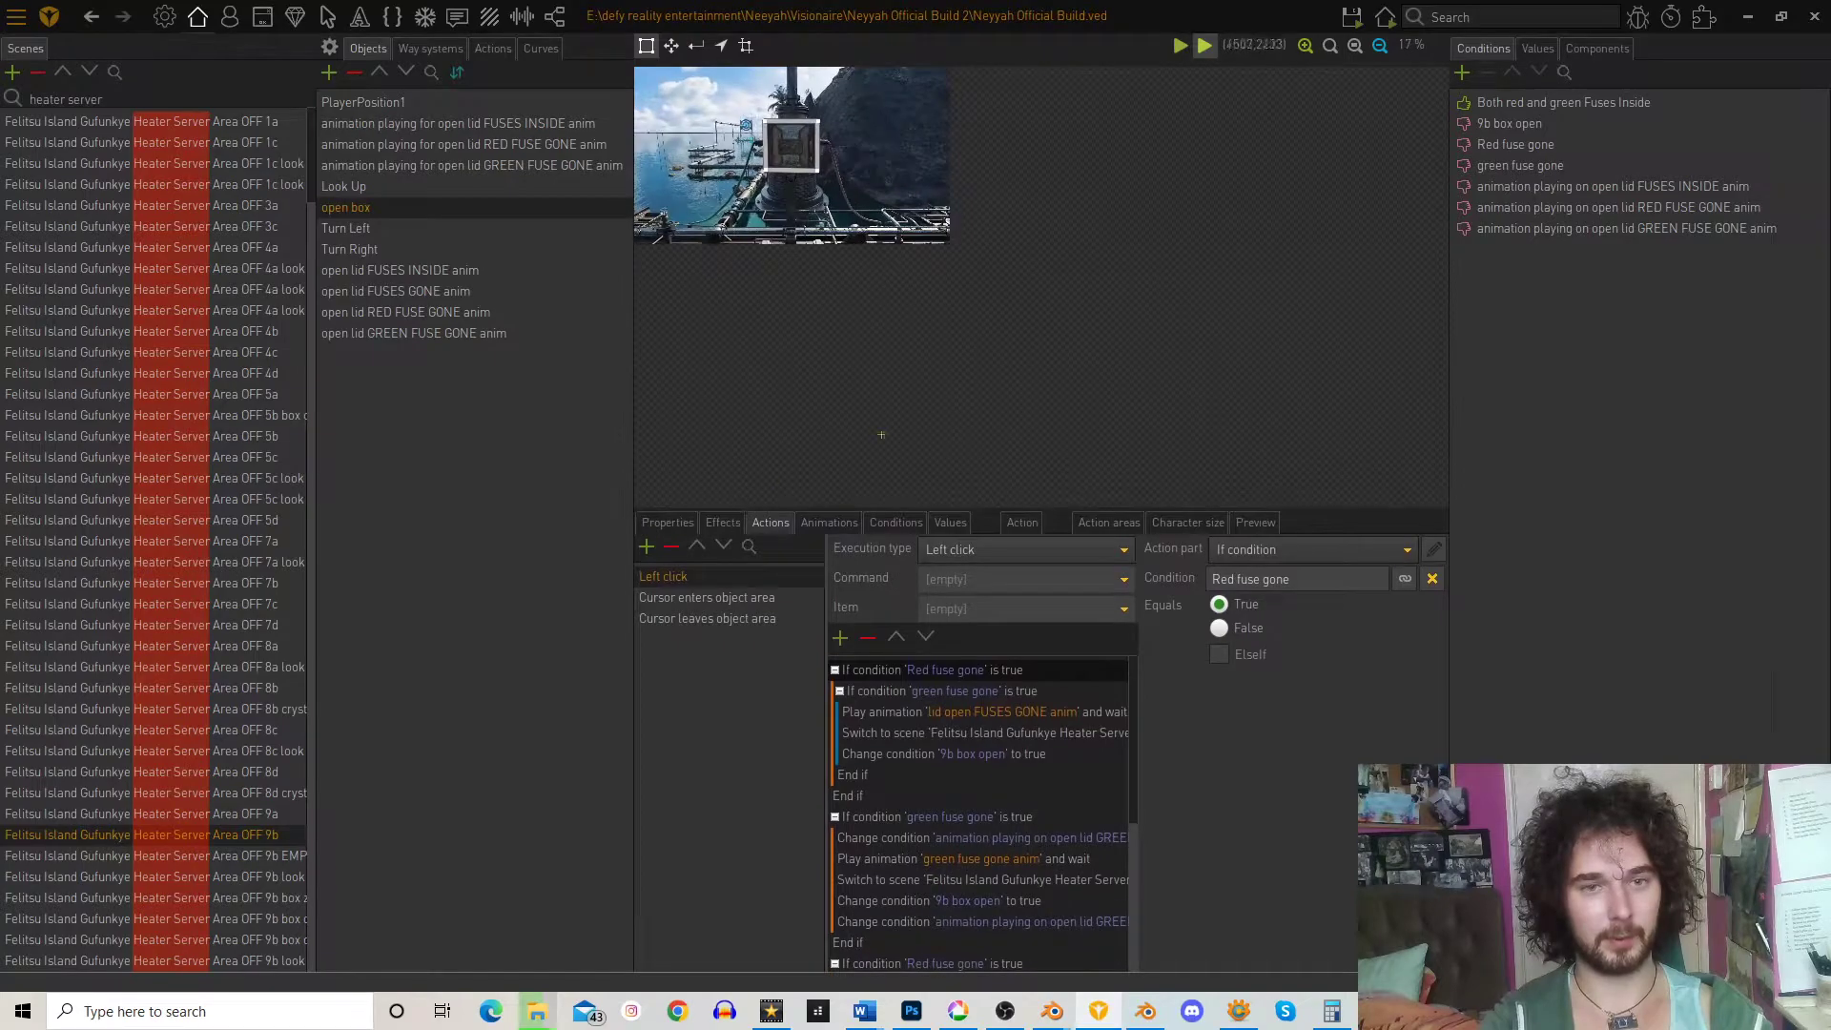
left_click(1305, 46)
left_click(1305, 46)
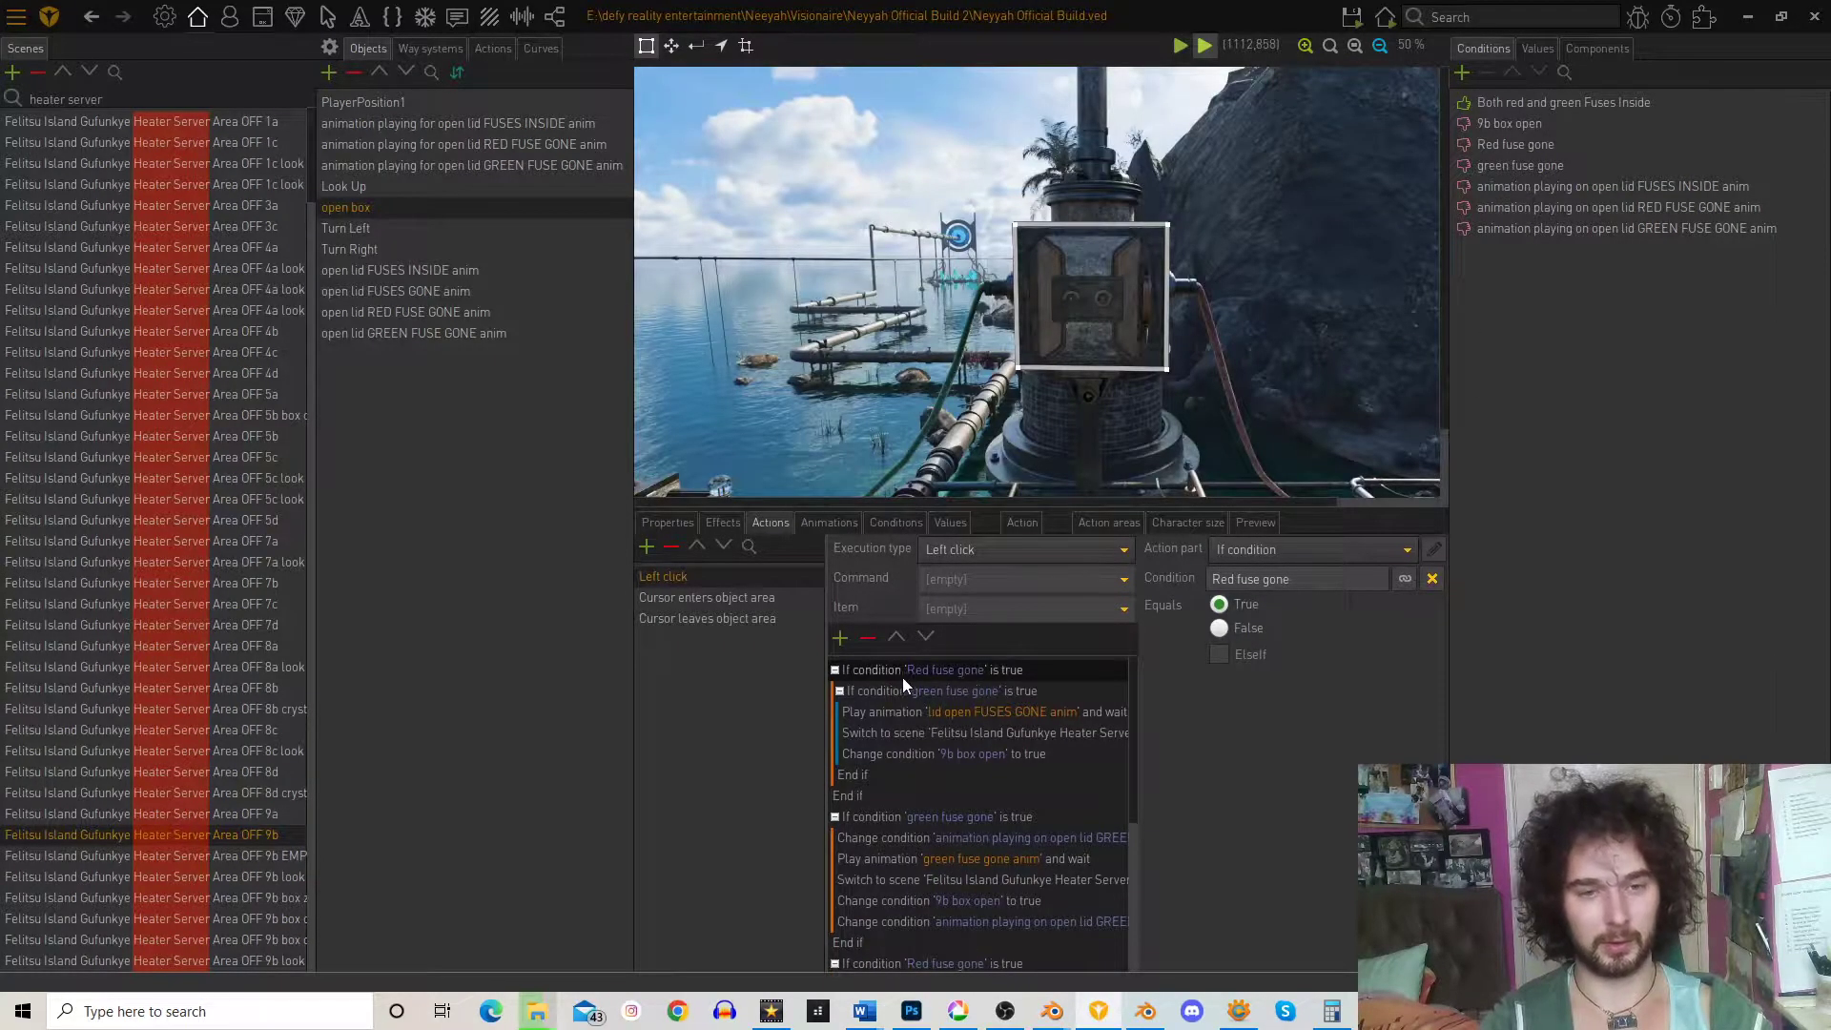
- Examine the condition change and lid animation actions under "Both red and green Fuses Inside" in the "open box" left click list
scroll(902, 695, "down", 1)
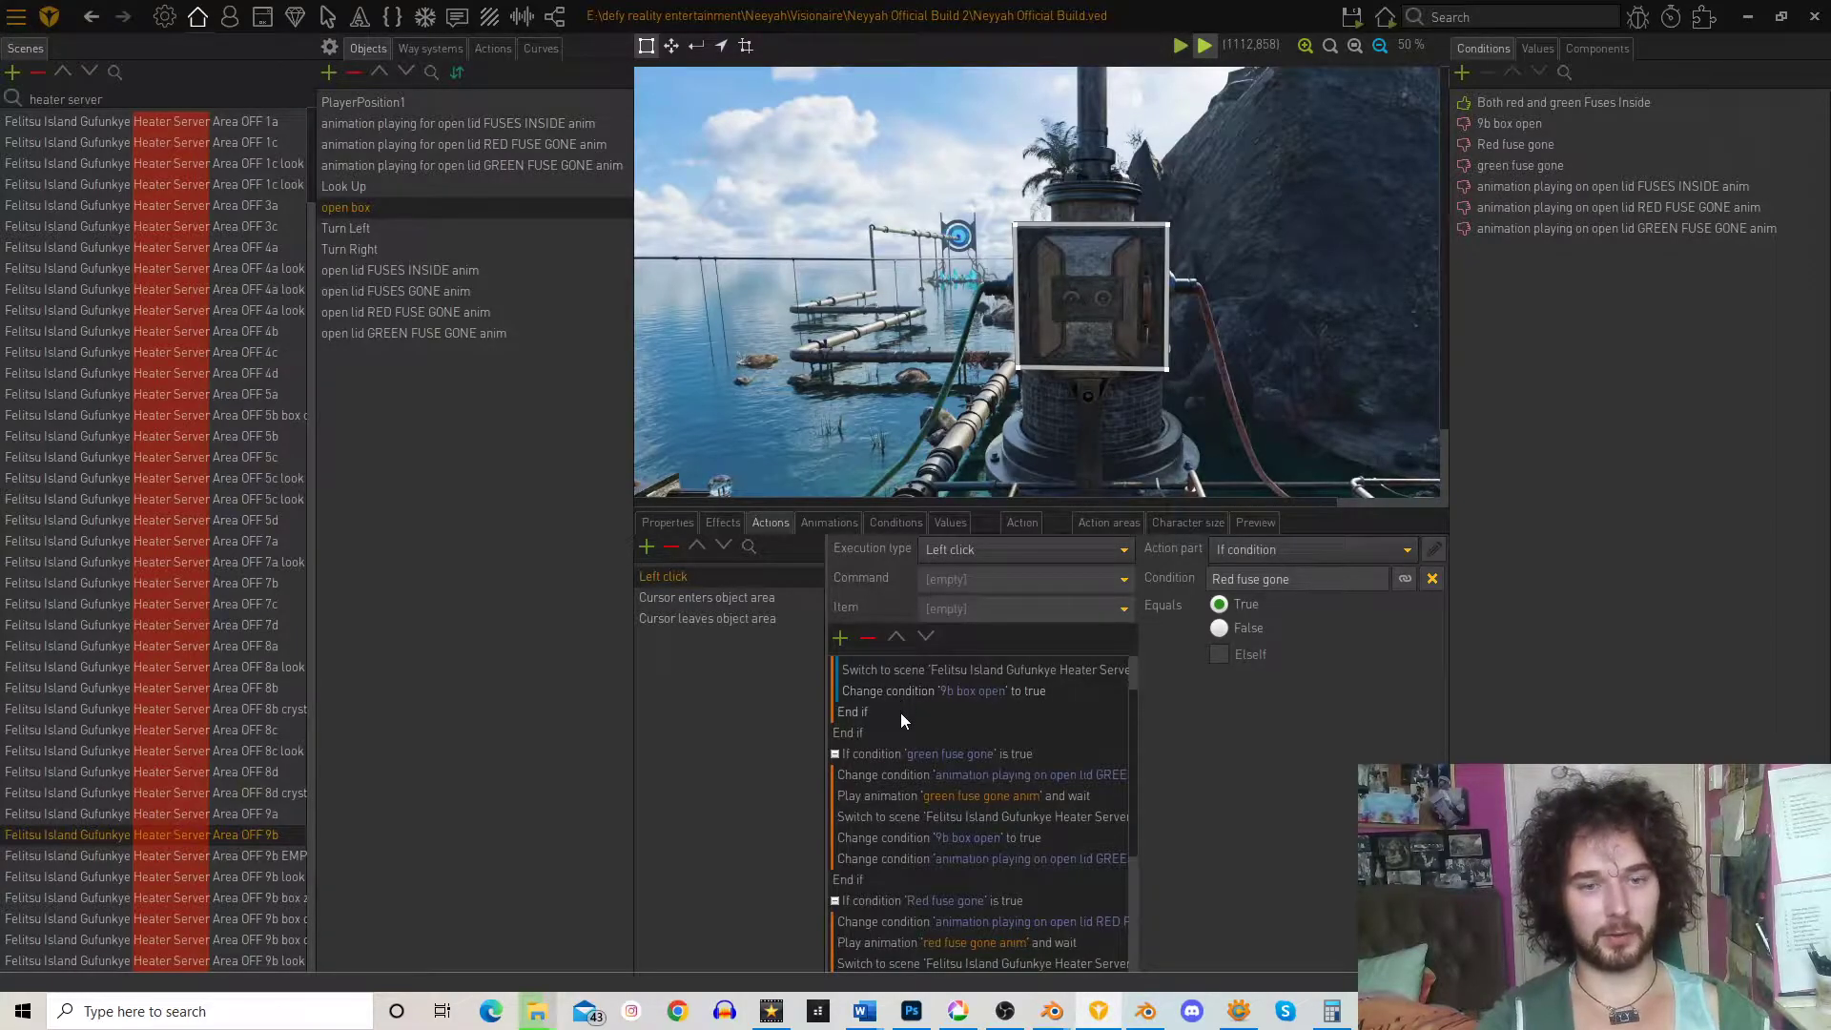
scroll(901, 715, "up", 1)
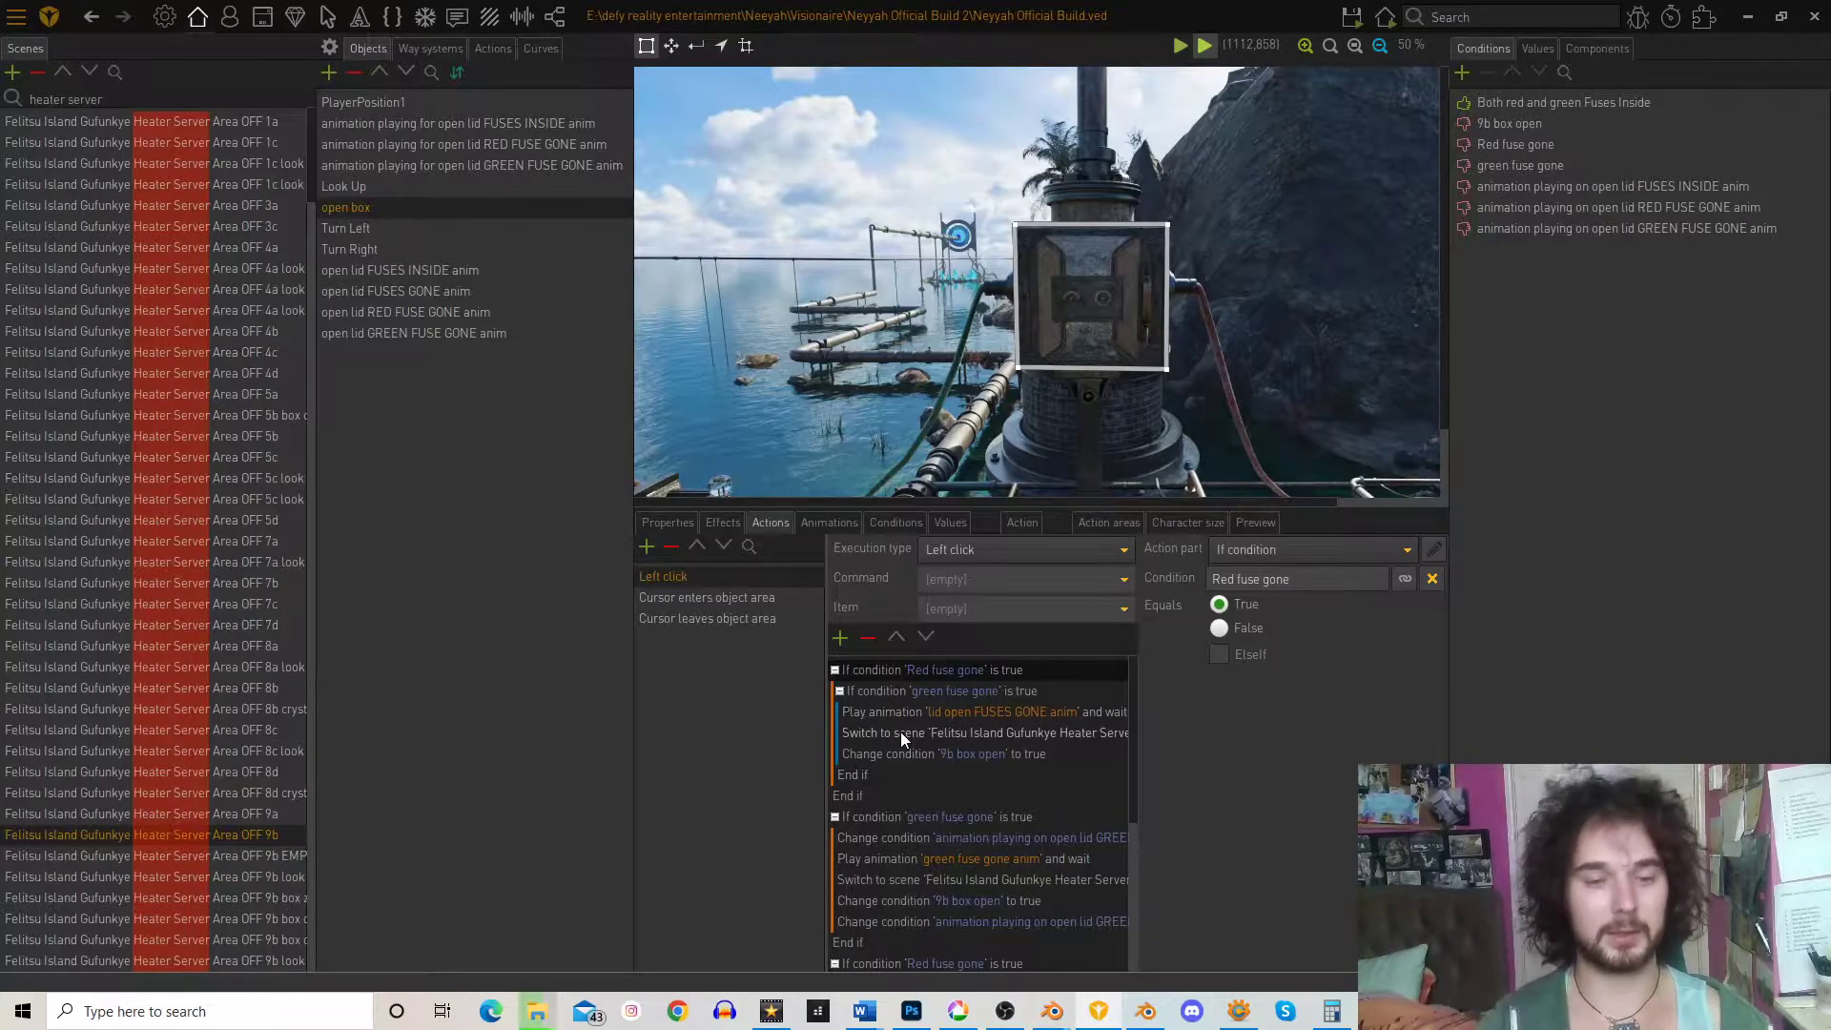
scroll(937, 769, "down", 4)
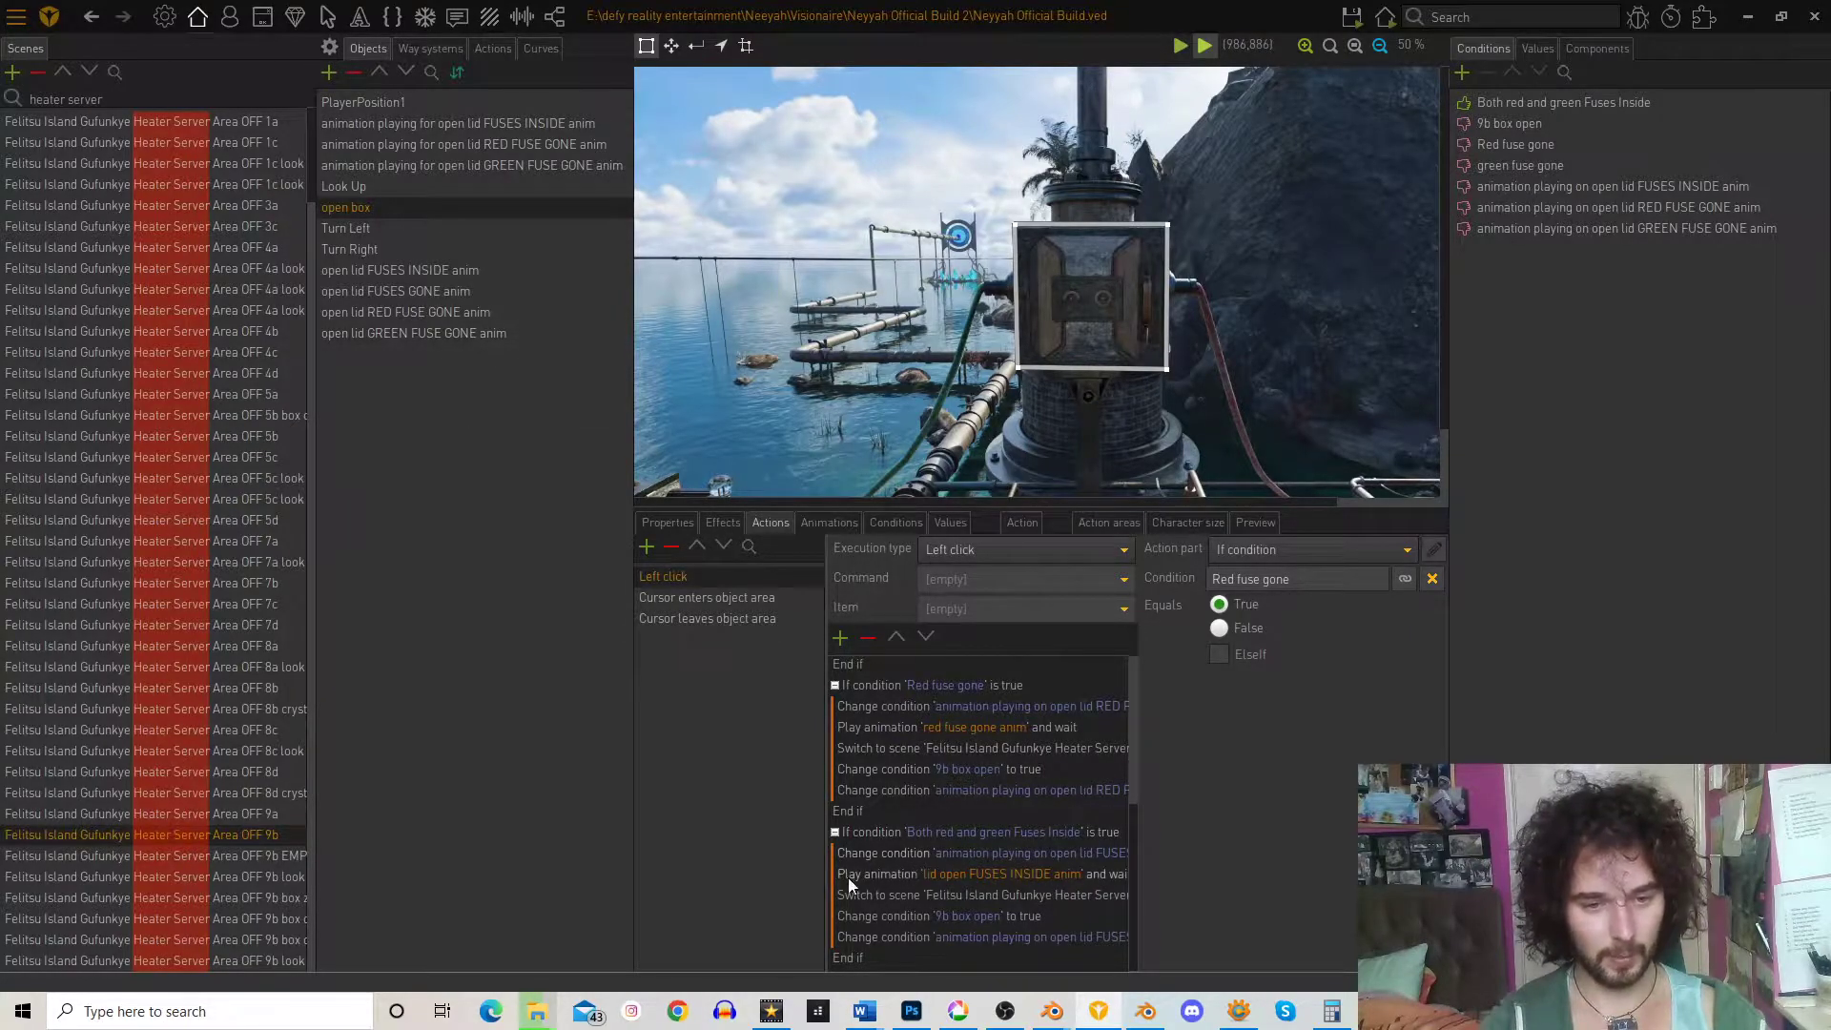
left_click_drag(827, 854, 763, 853)
left_click(964, 877)
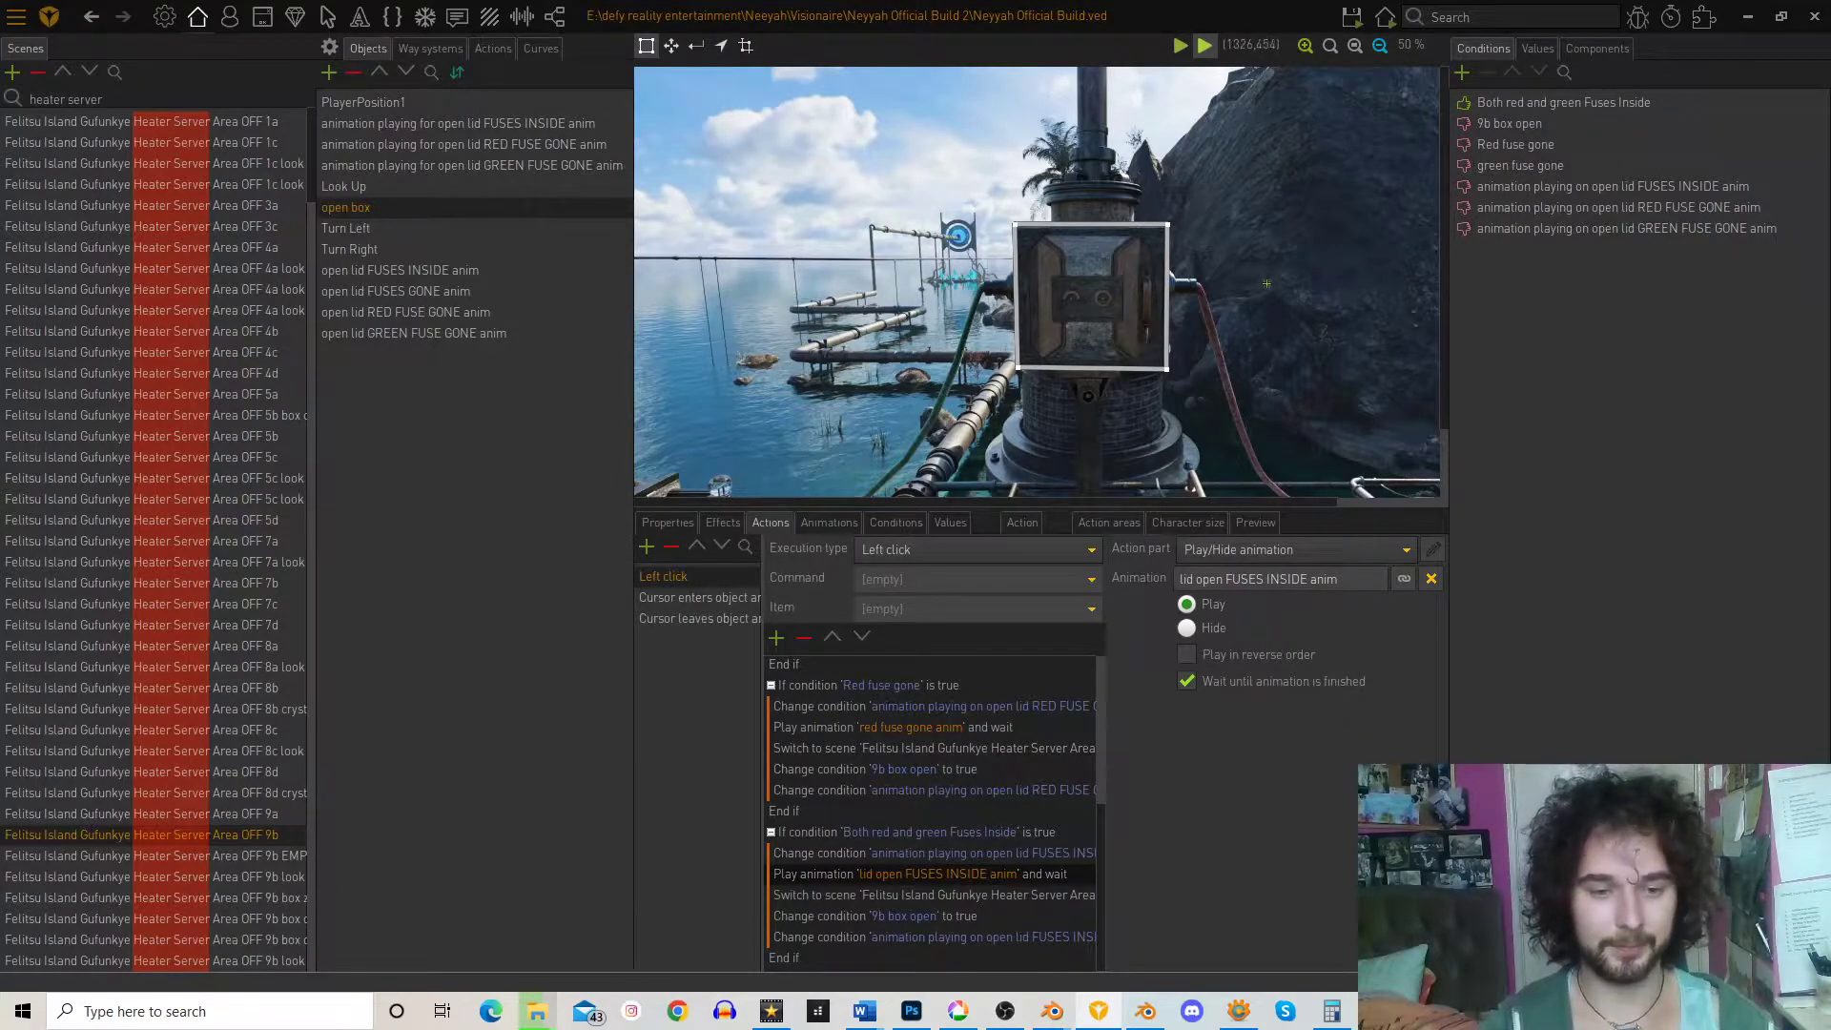
left_click(822, 846)
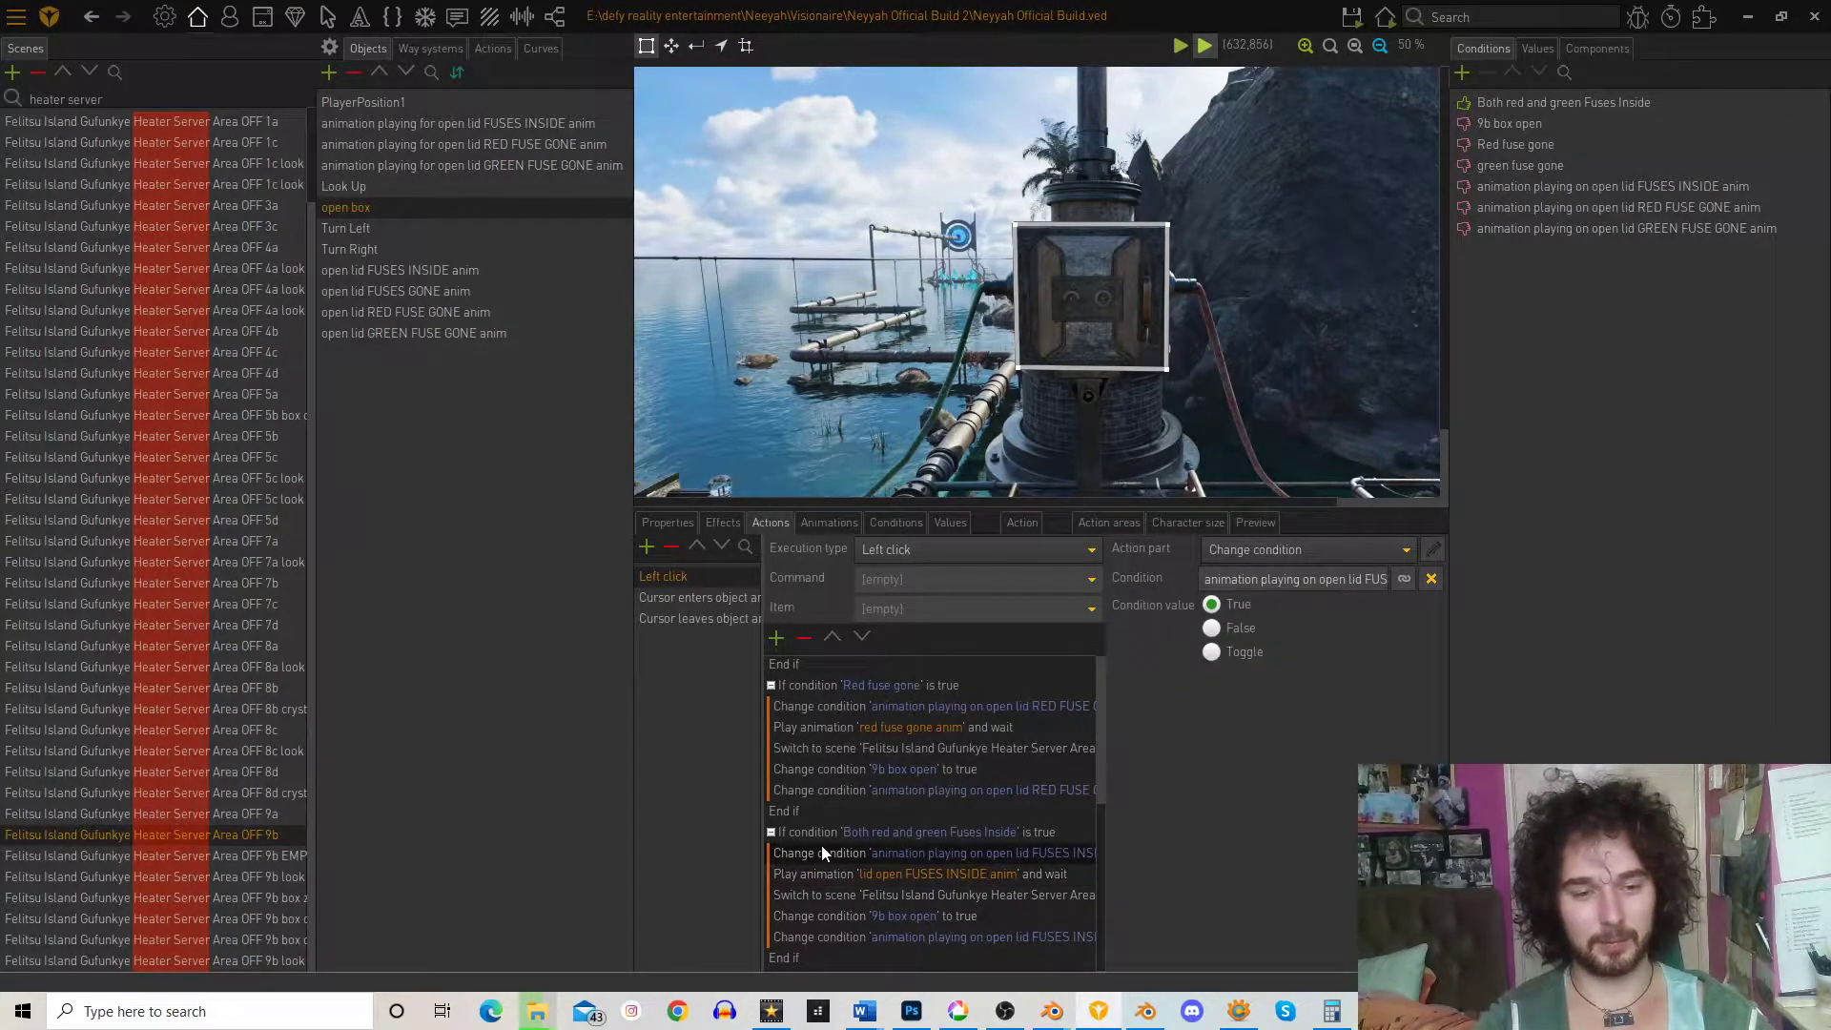
left_click(828, 878)
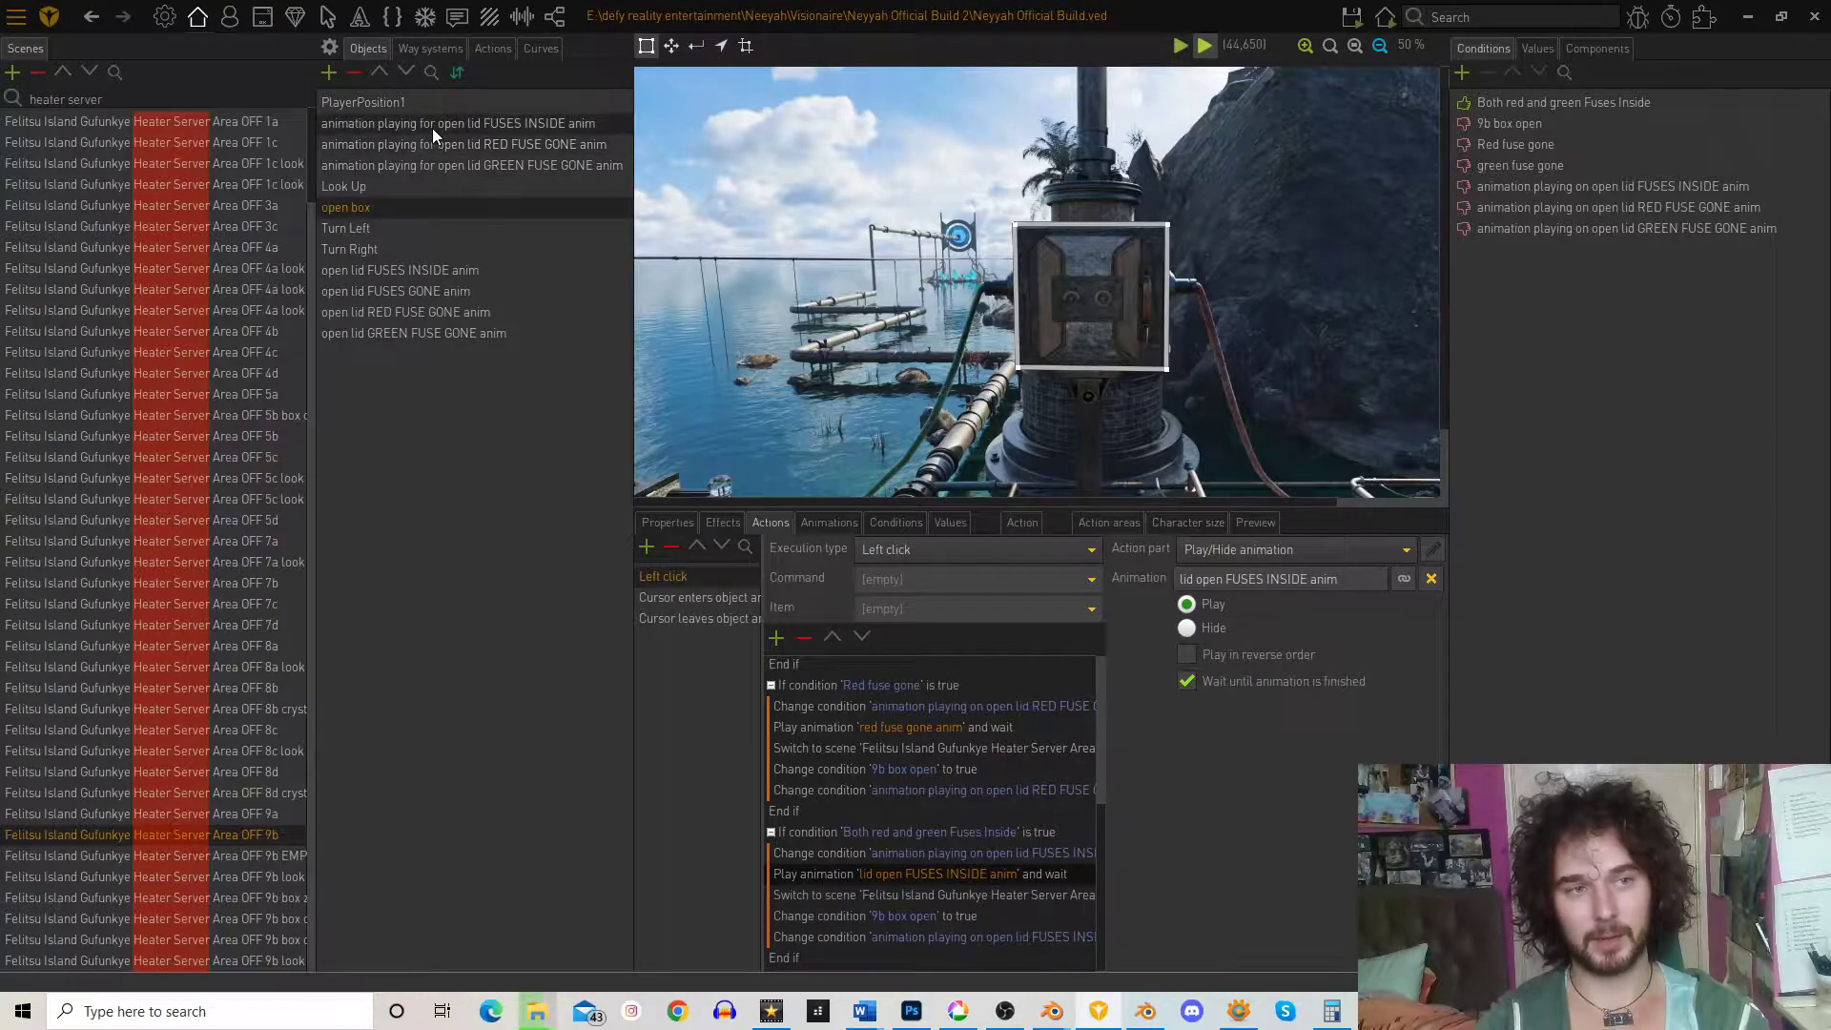
left_click(815, 852)
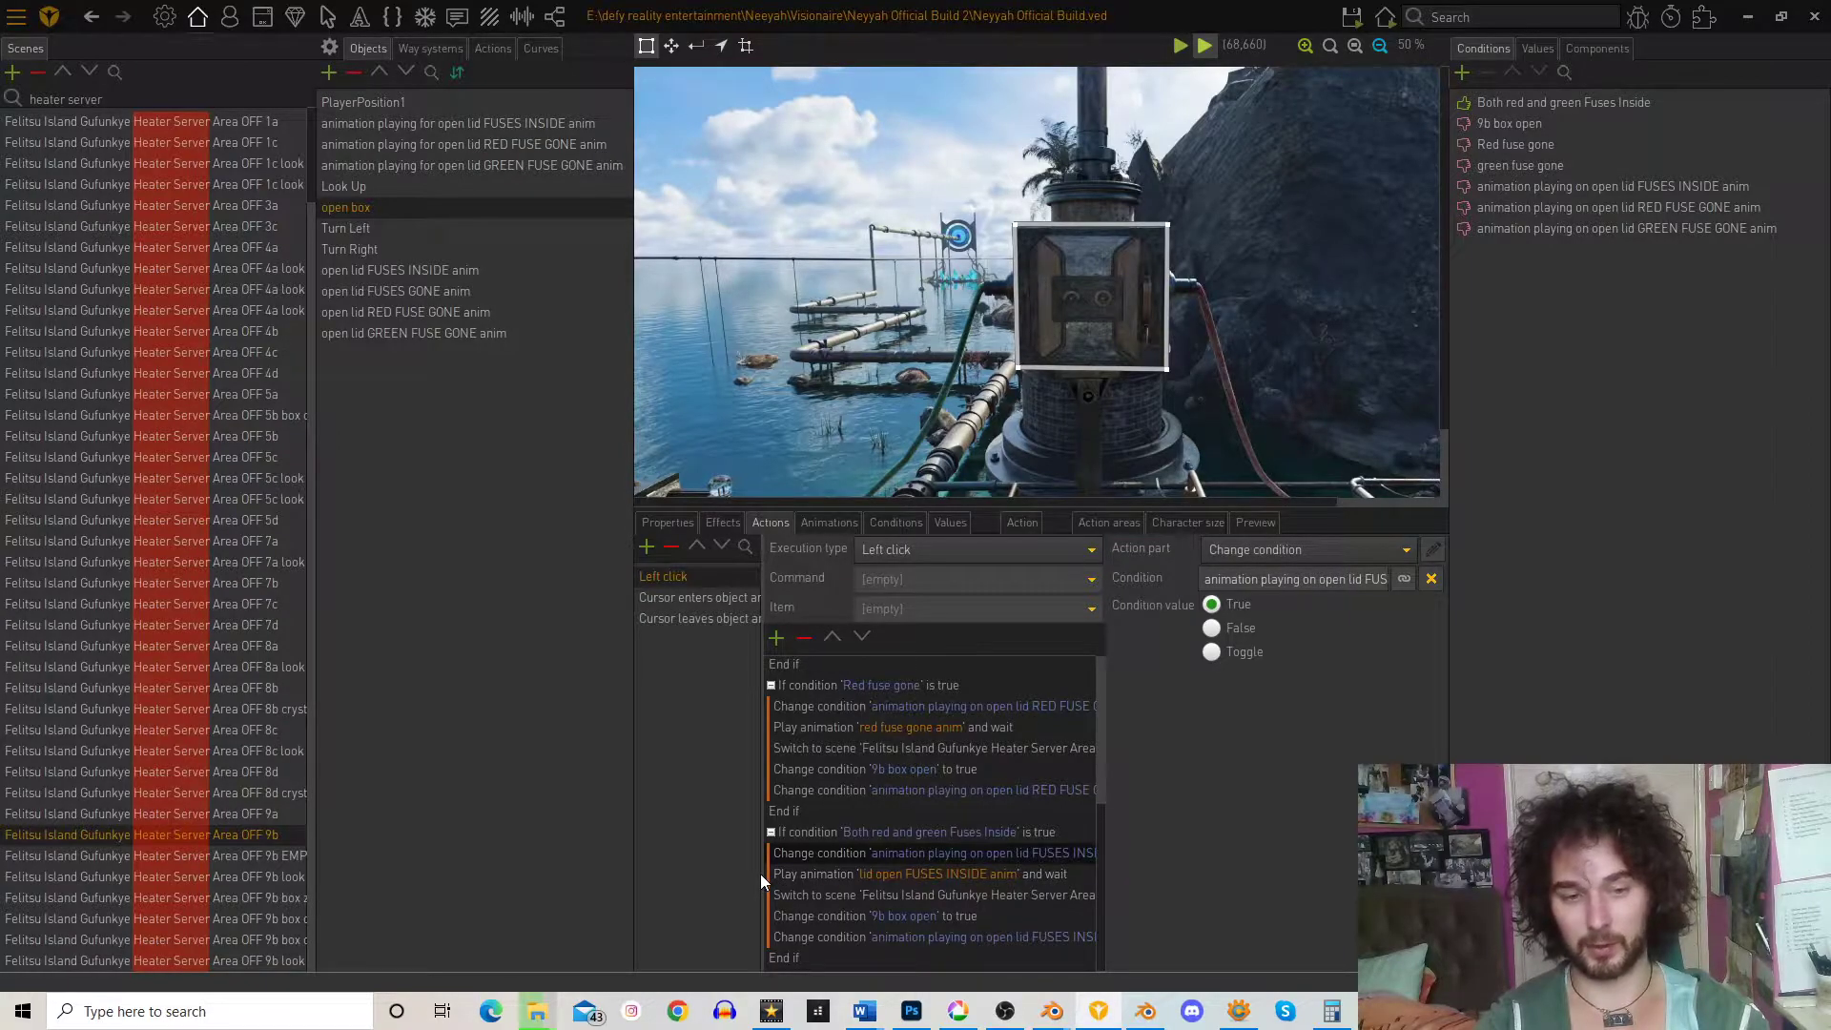
- Widen the action list and view the definition of the condition "animation playing on open lid FUSES INSIDE anim"
left_click_drag(763, 878, 693, 874)
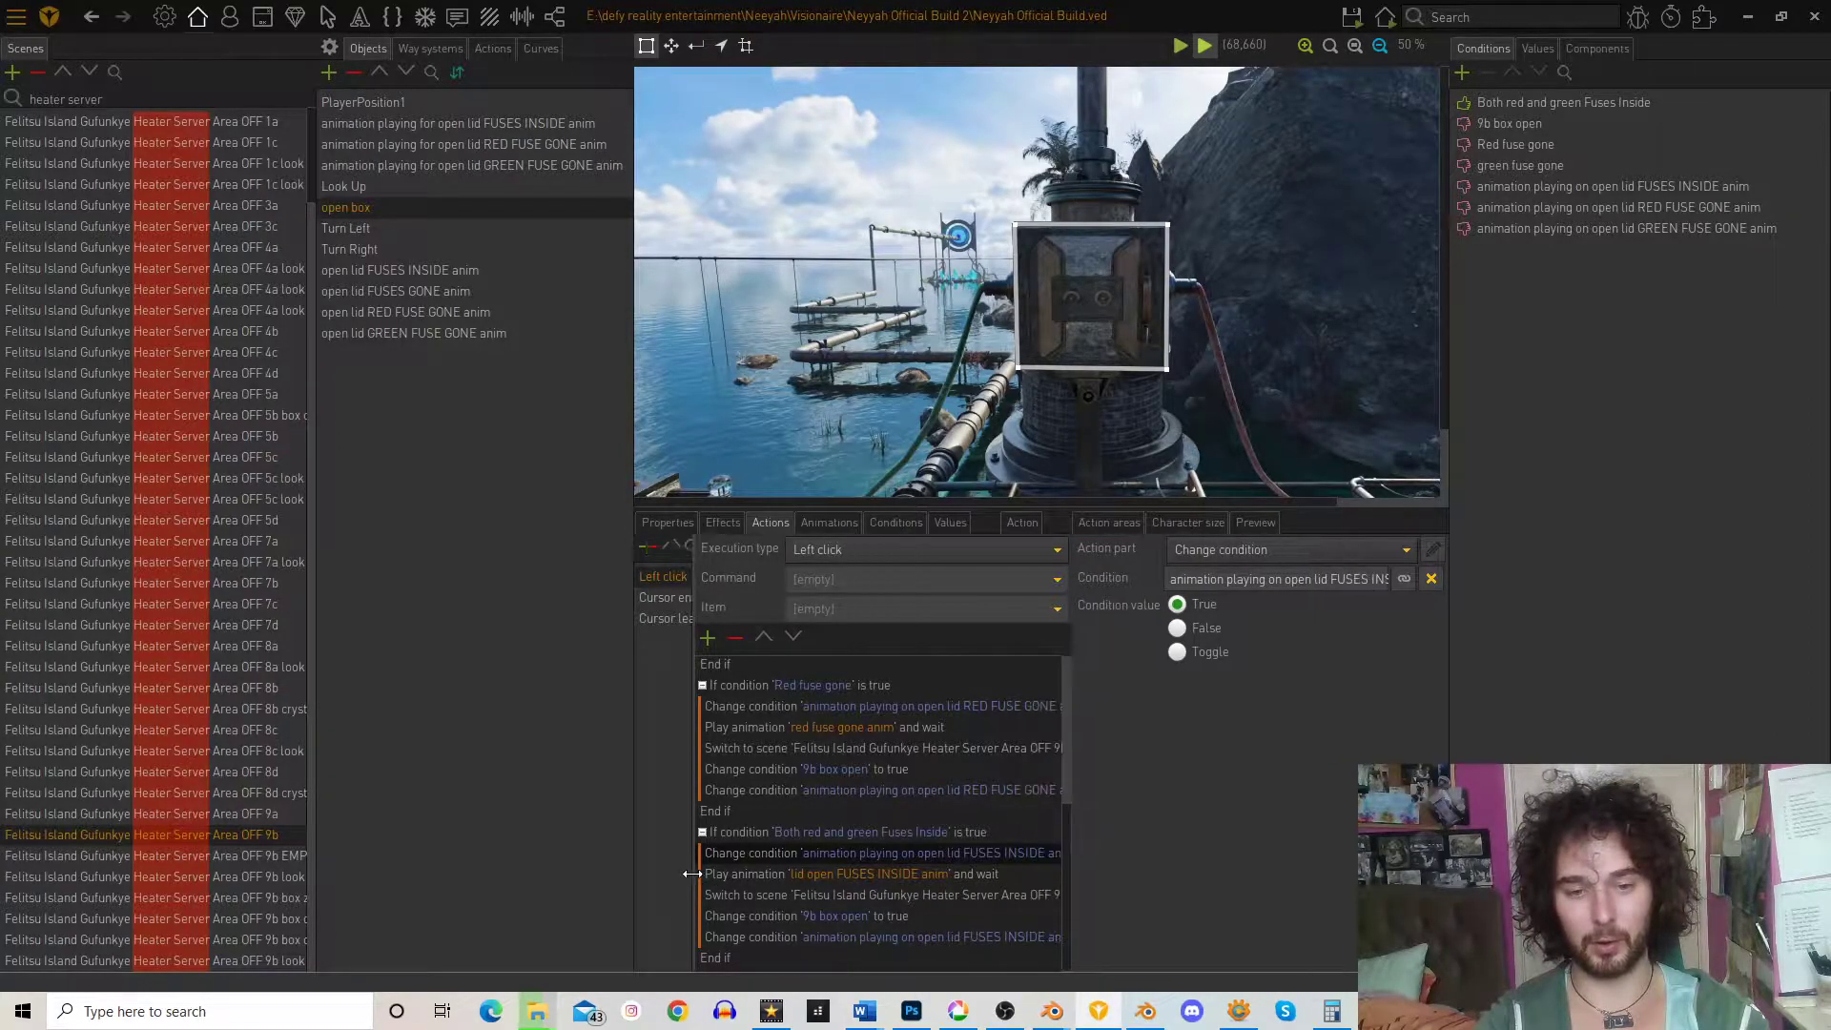
right_click(1040, 855)
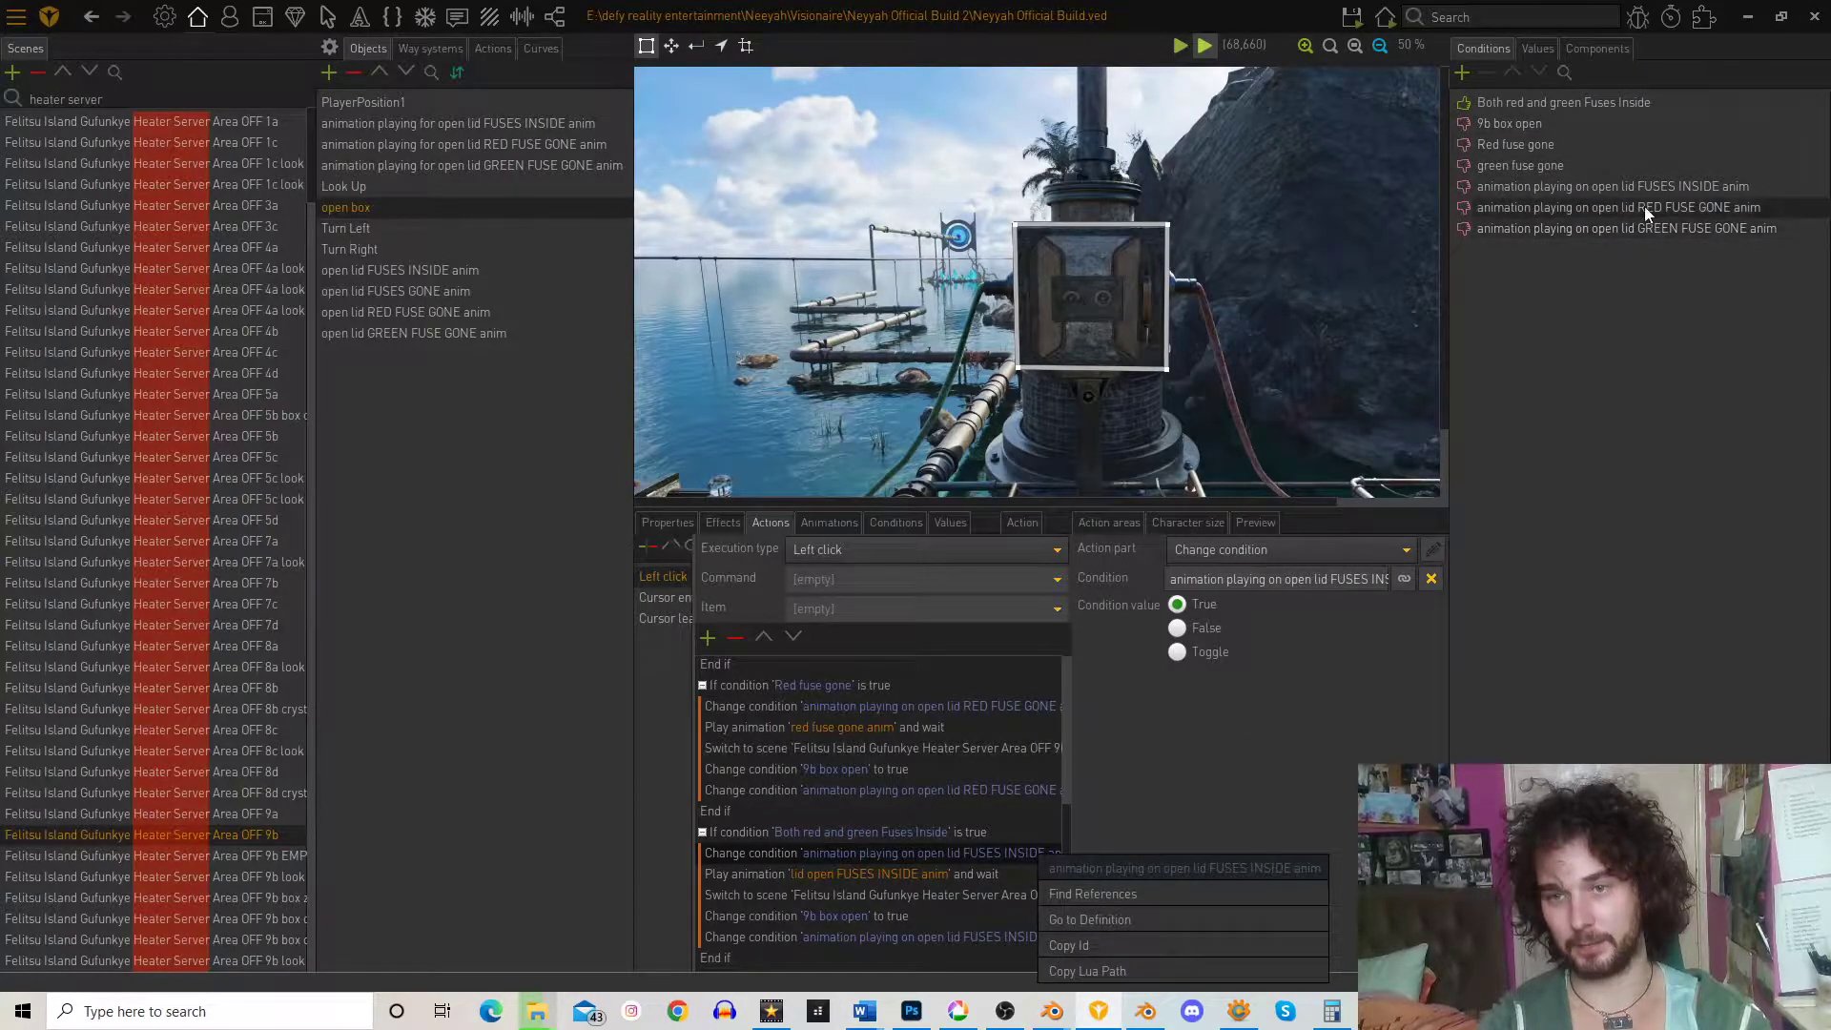
double_click(1673, 188)
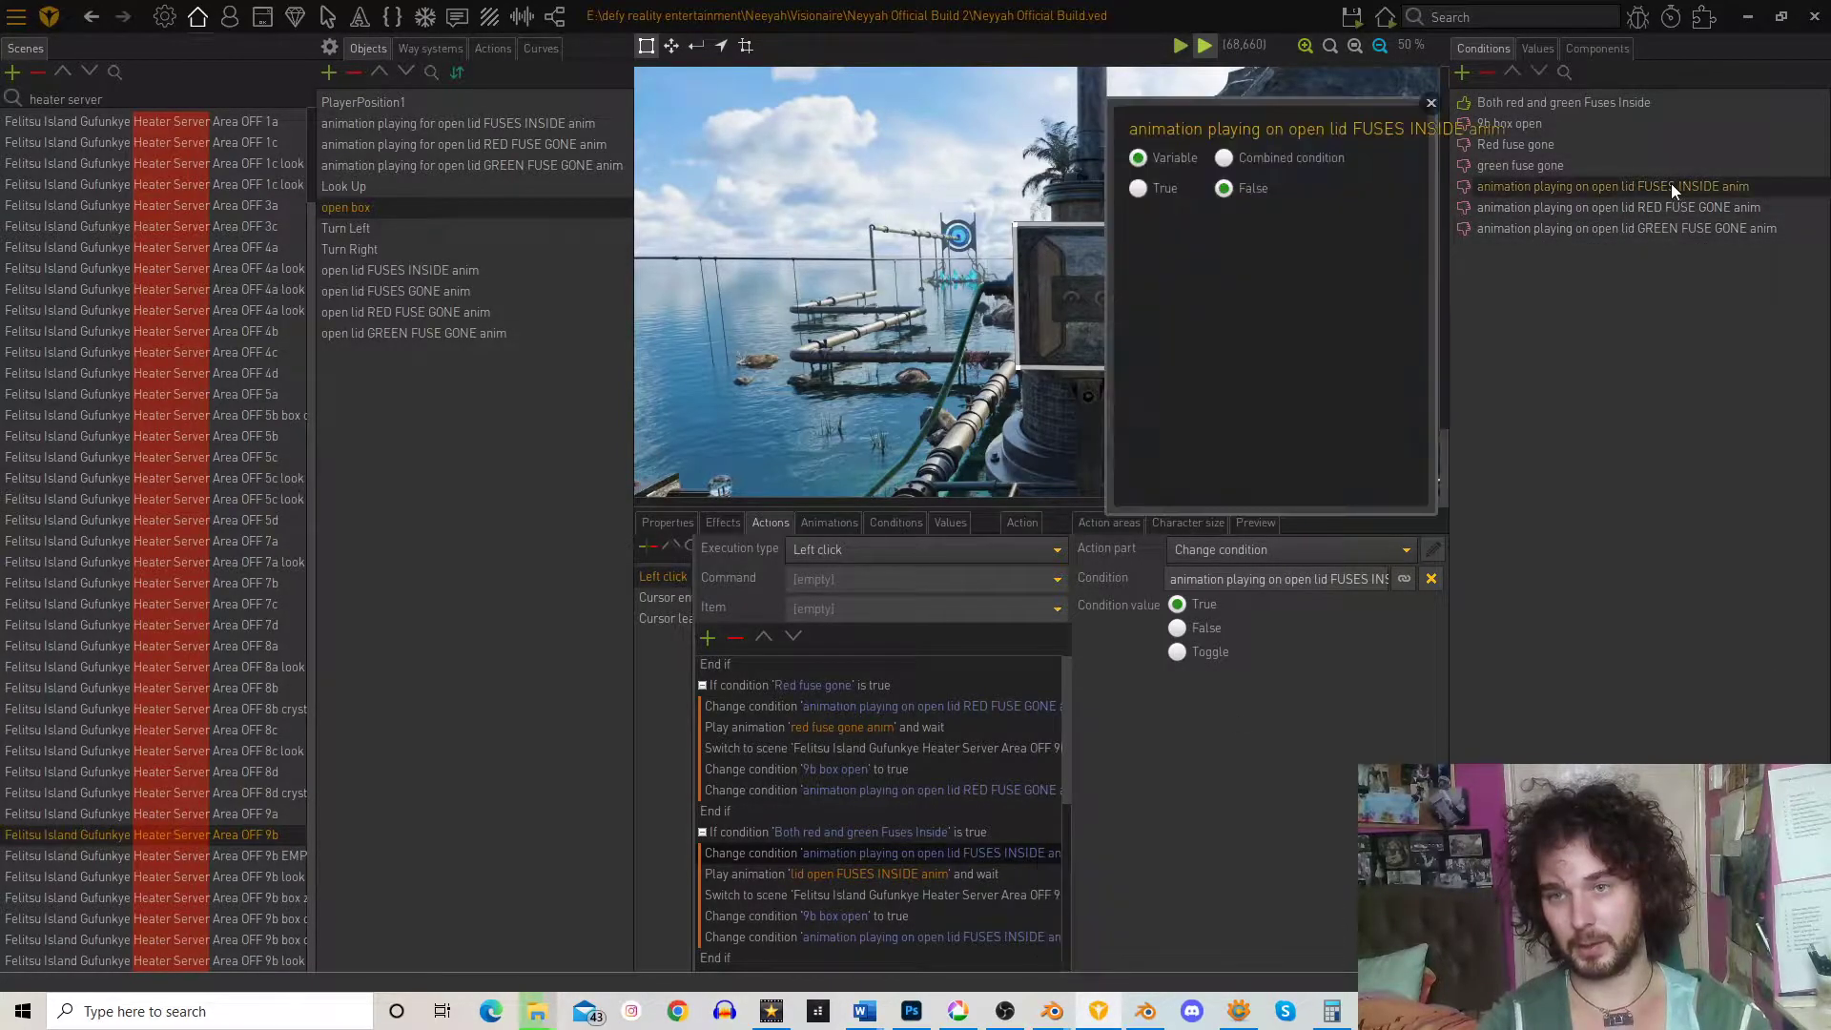
left_click(1432, 103)
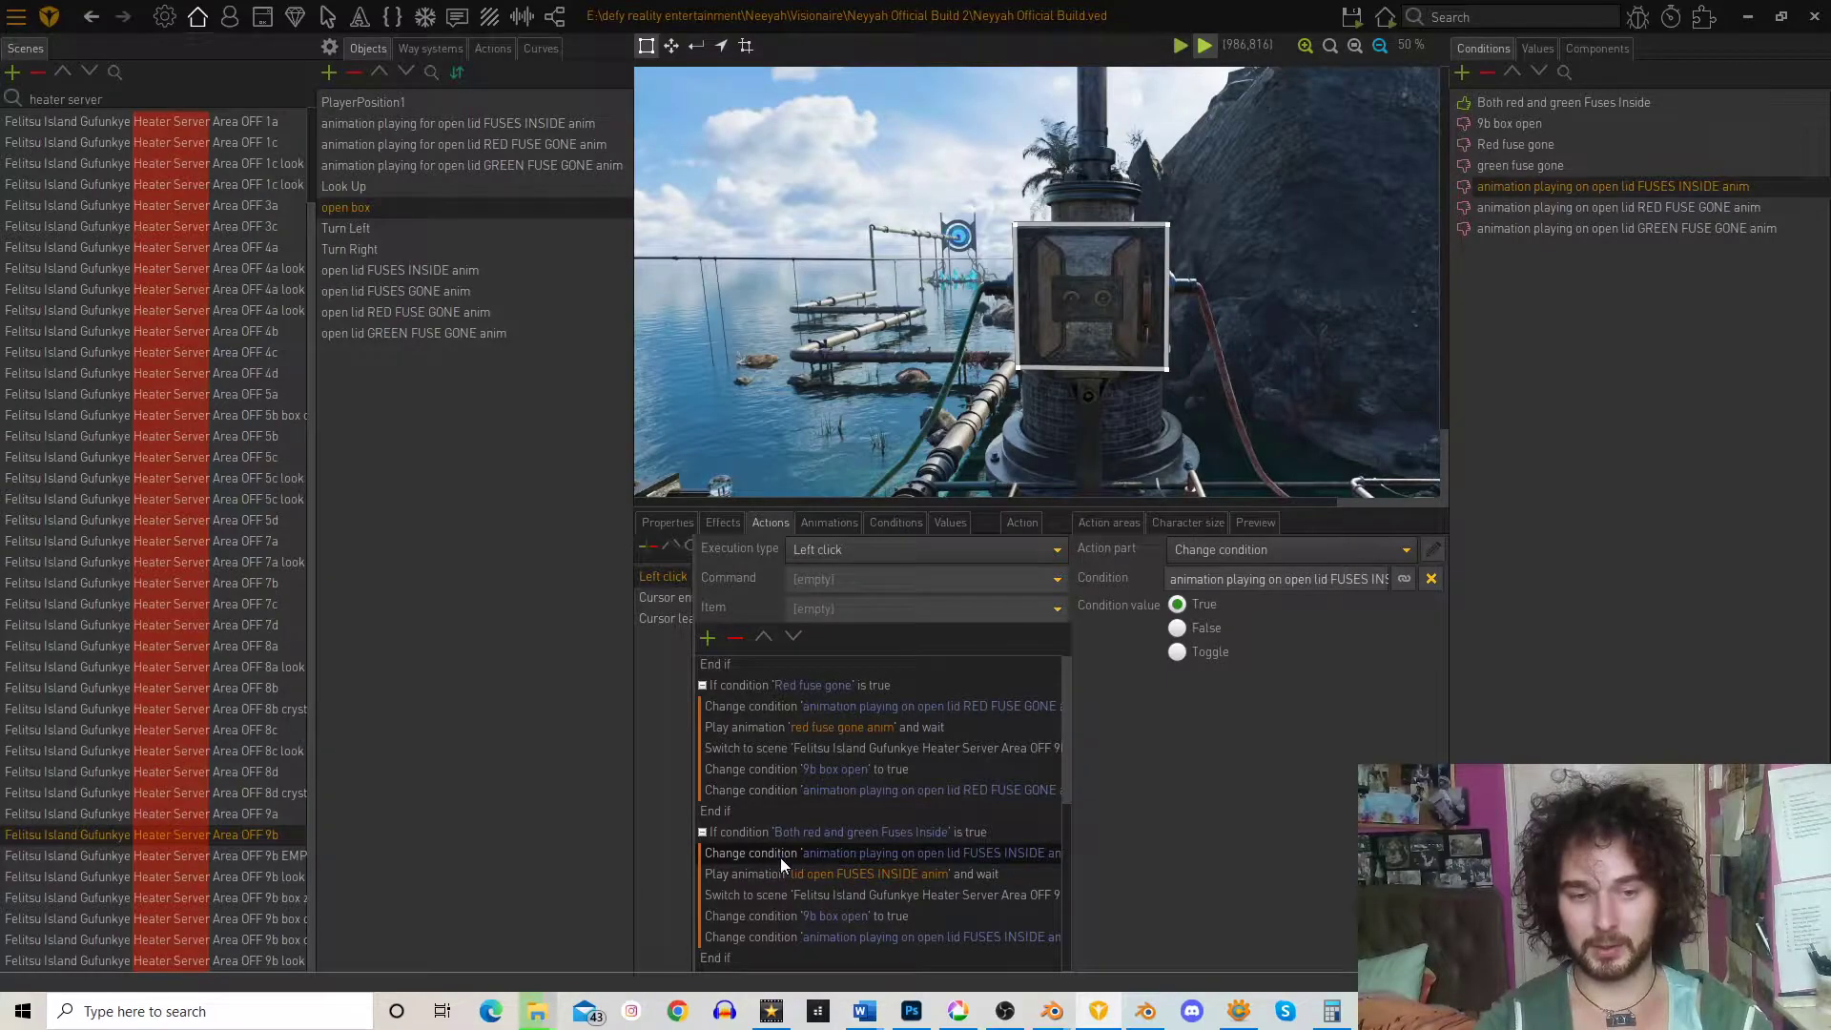
- Compare the condition changes before and after the "lid open FUSES INSIDE anim" animation in the "open box" action list
right_click(907, 856)
left_click(1282, 792)
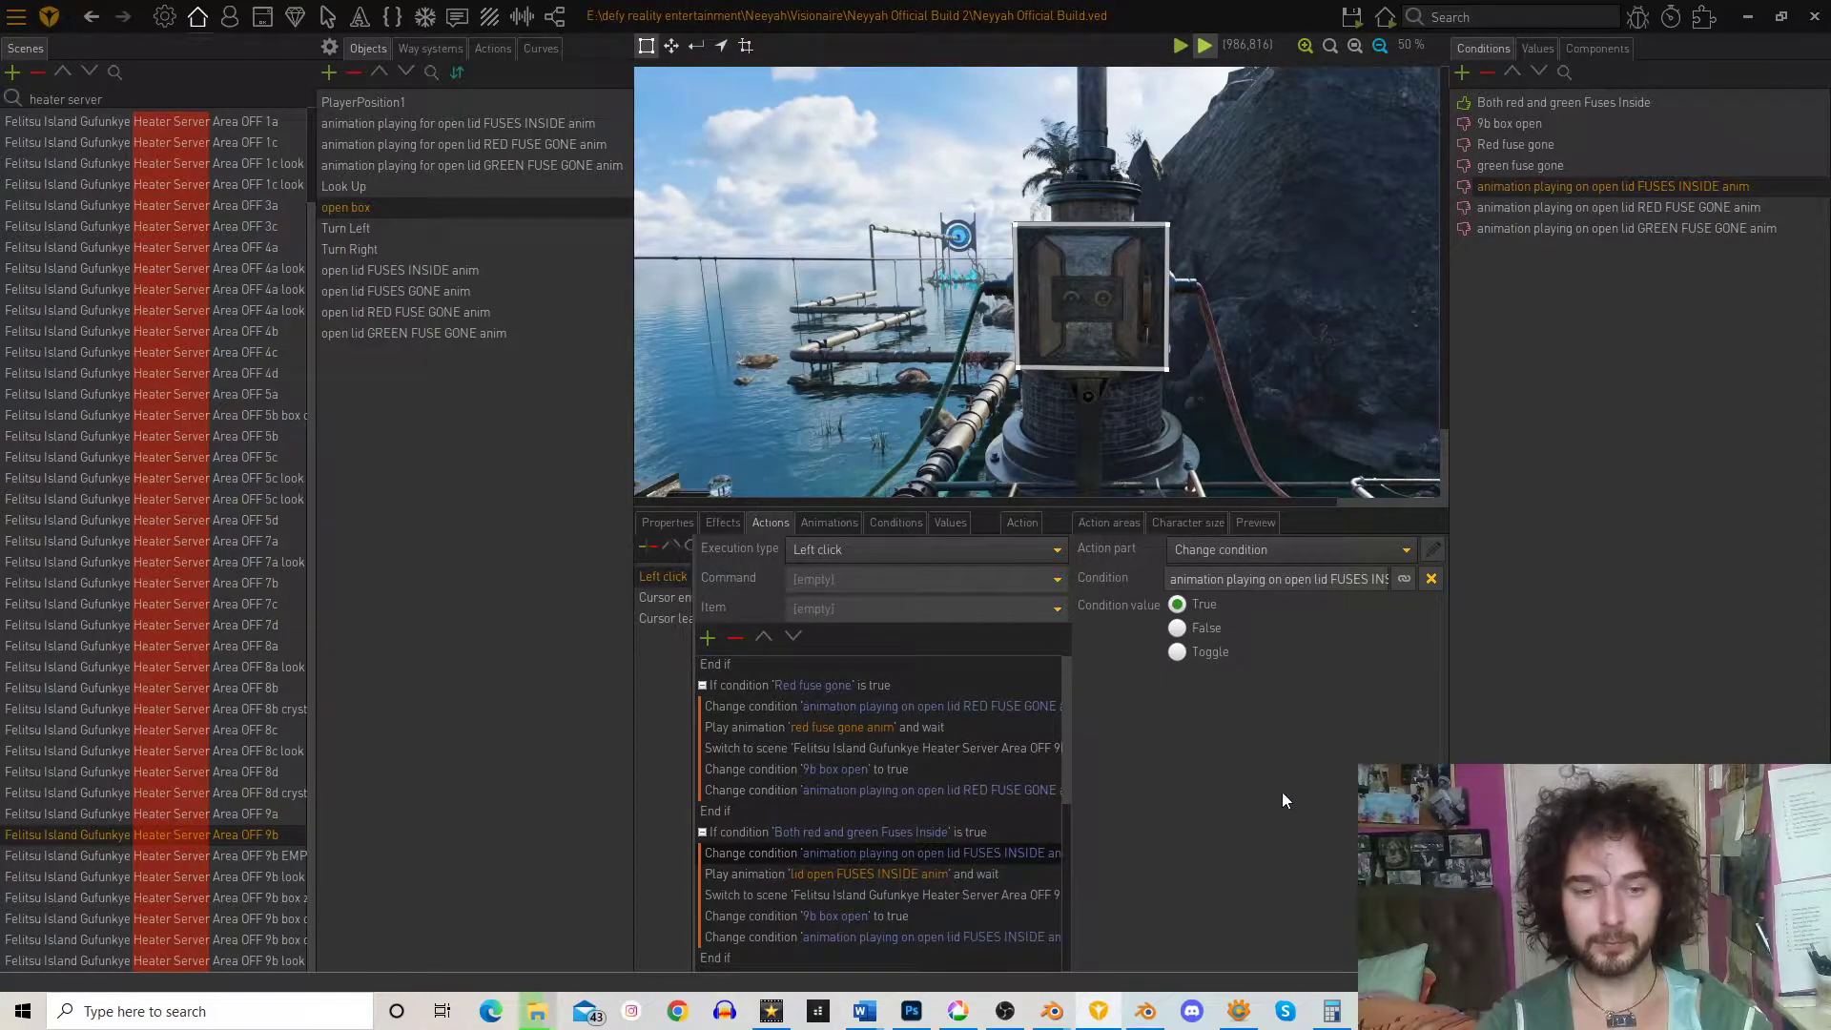
left_click(746, 882)
left_click(763, 942)
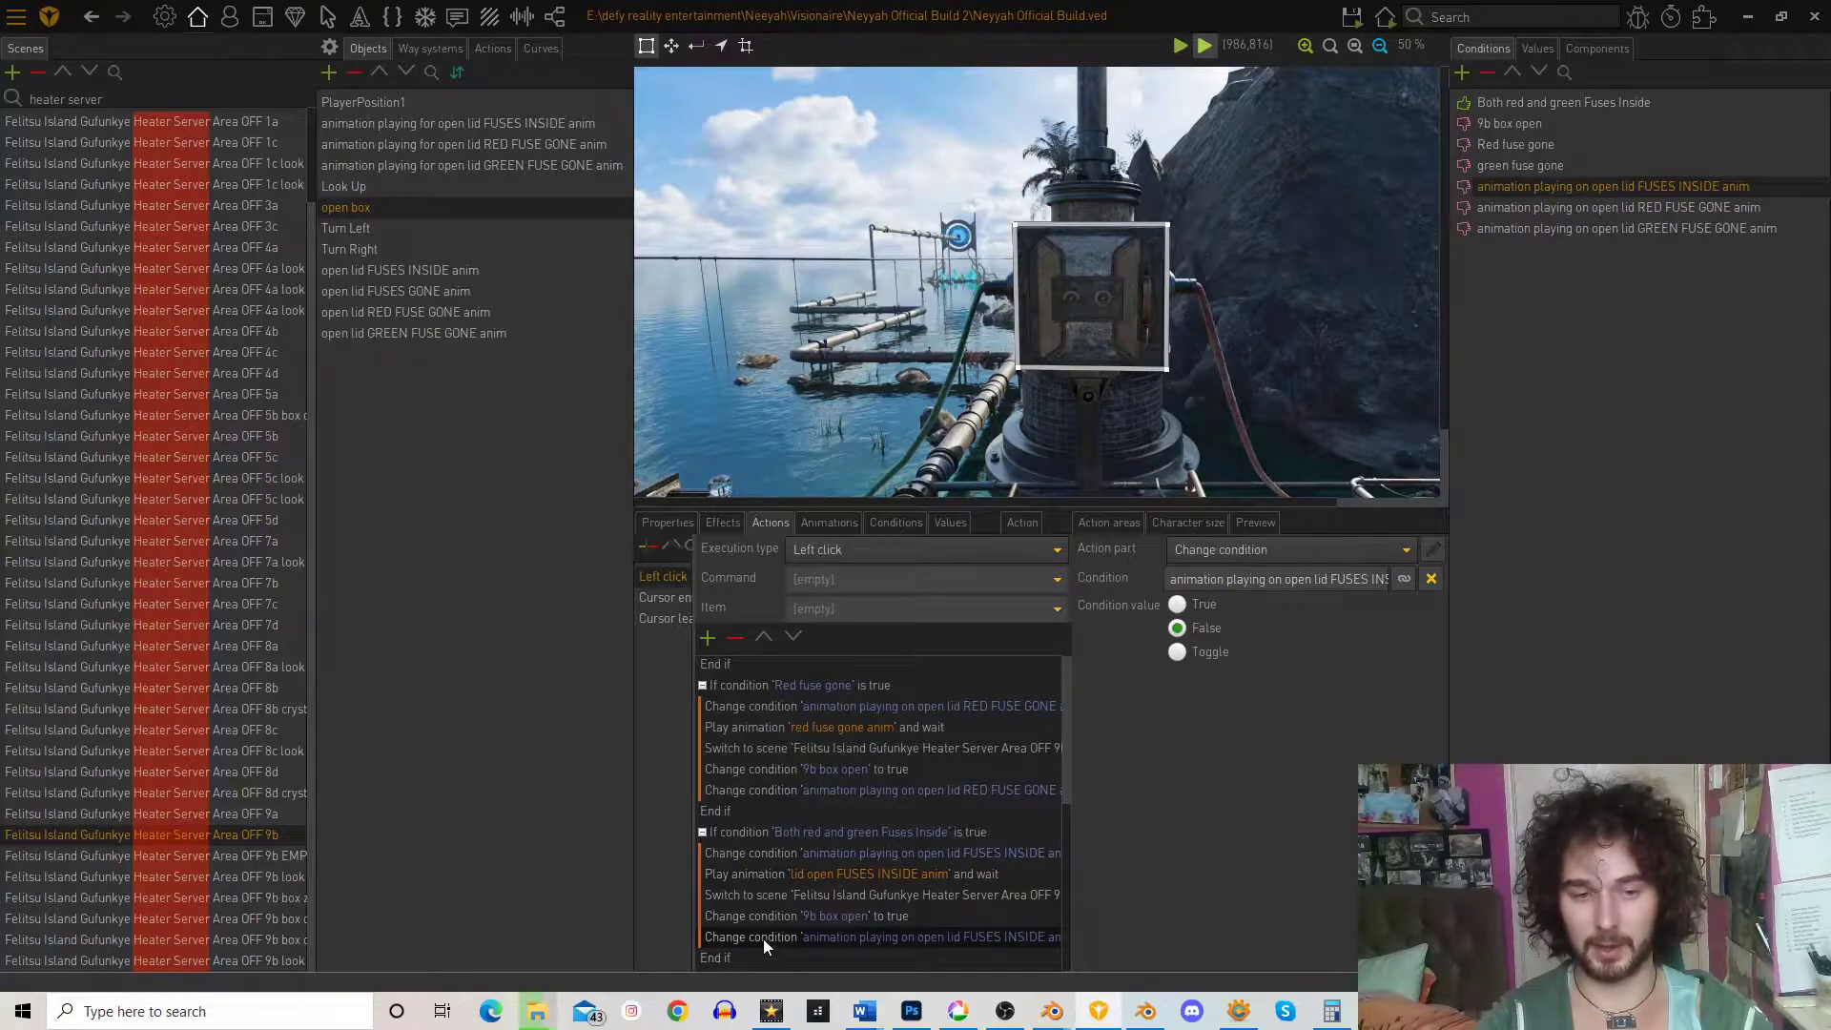
right_click(758, 935)
left_click(1261, 788)
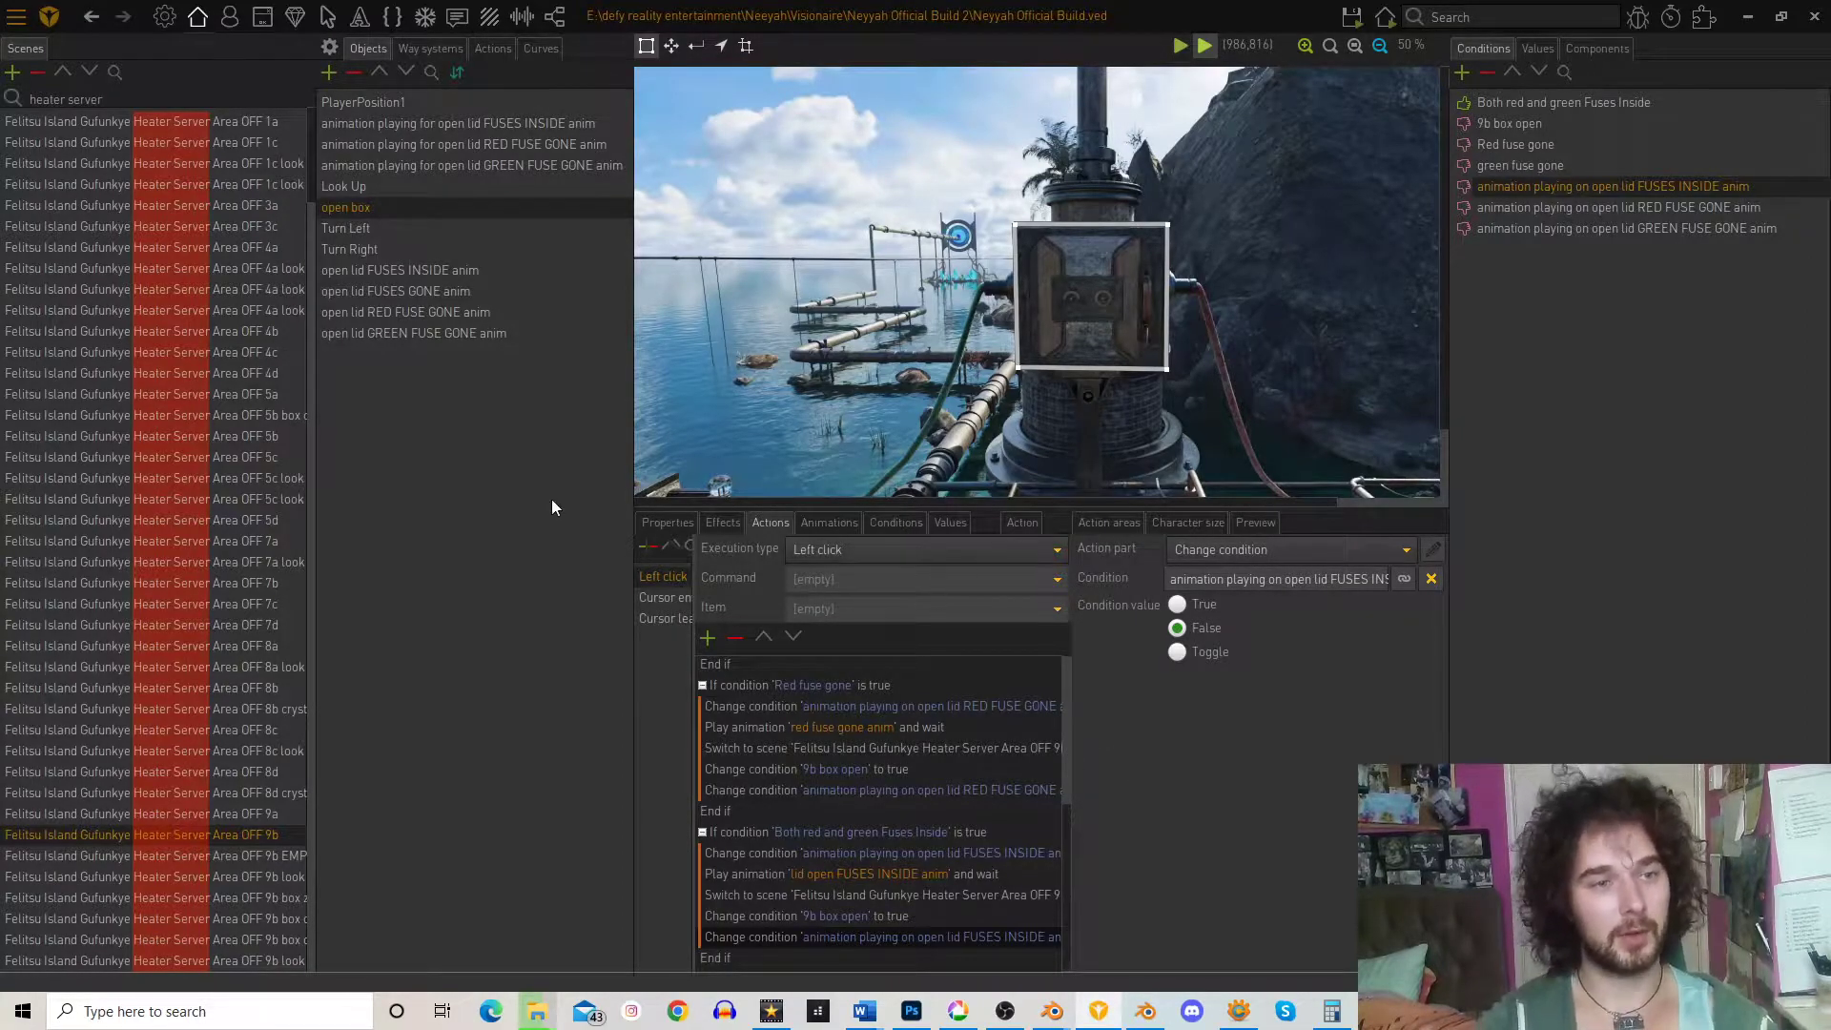
left_click(742, 855)
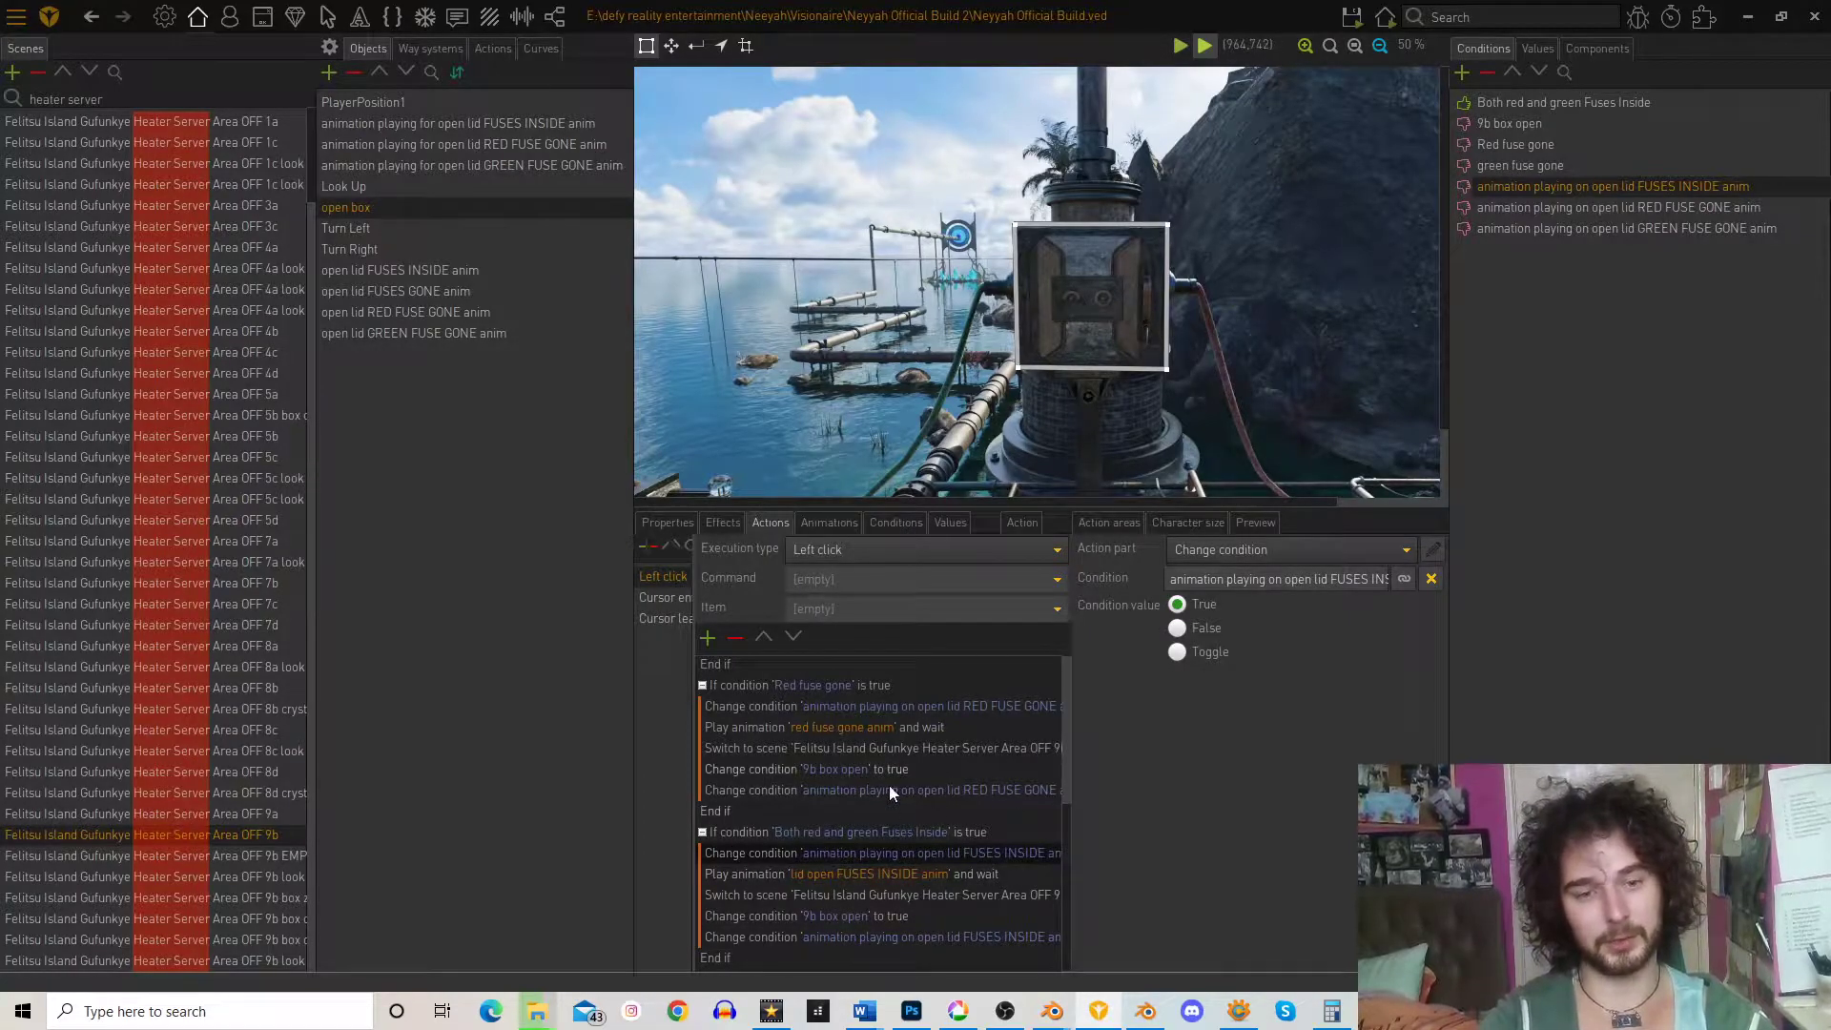
- Review the left click, cursor enters and cursor leaves actions of the object "animation playing for open lid FUSES INSIDE anim"
left_click(451, 130)
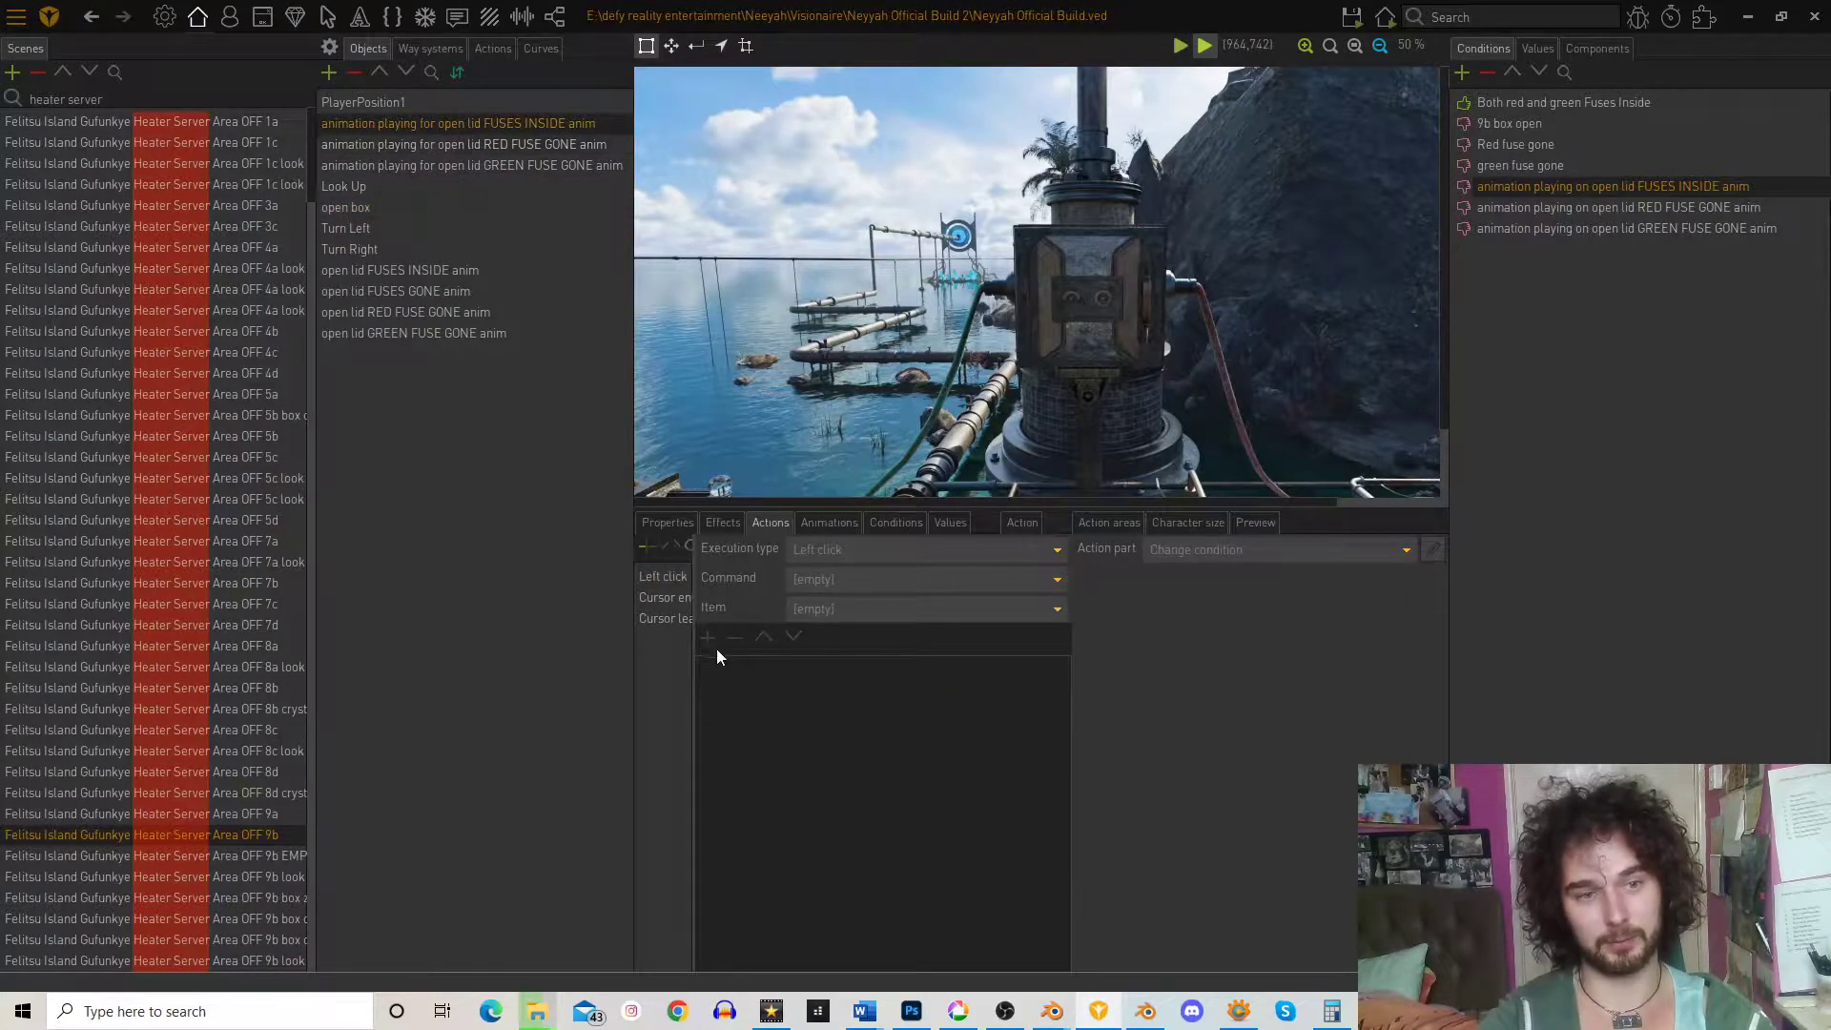
left_click(663, 573)
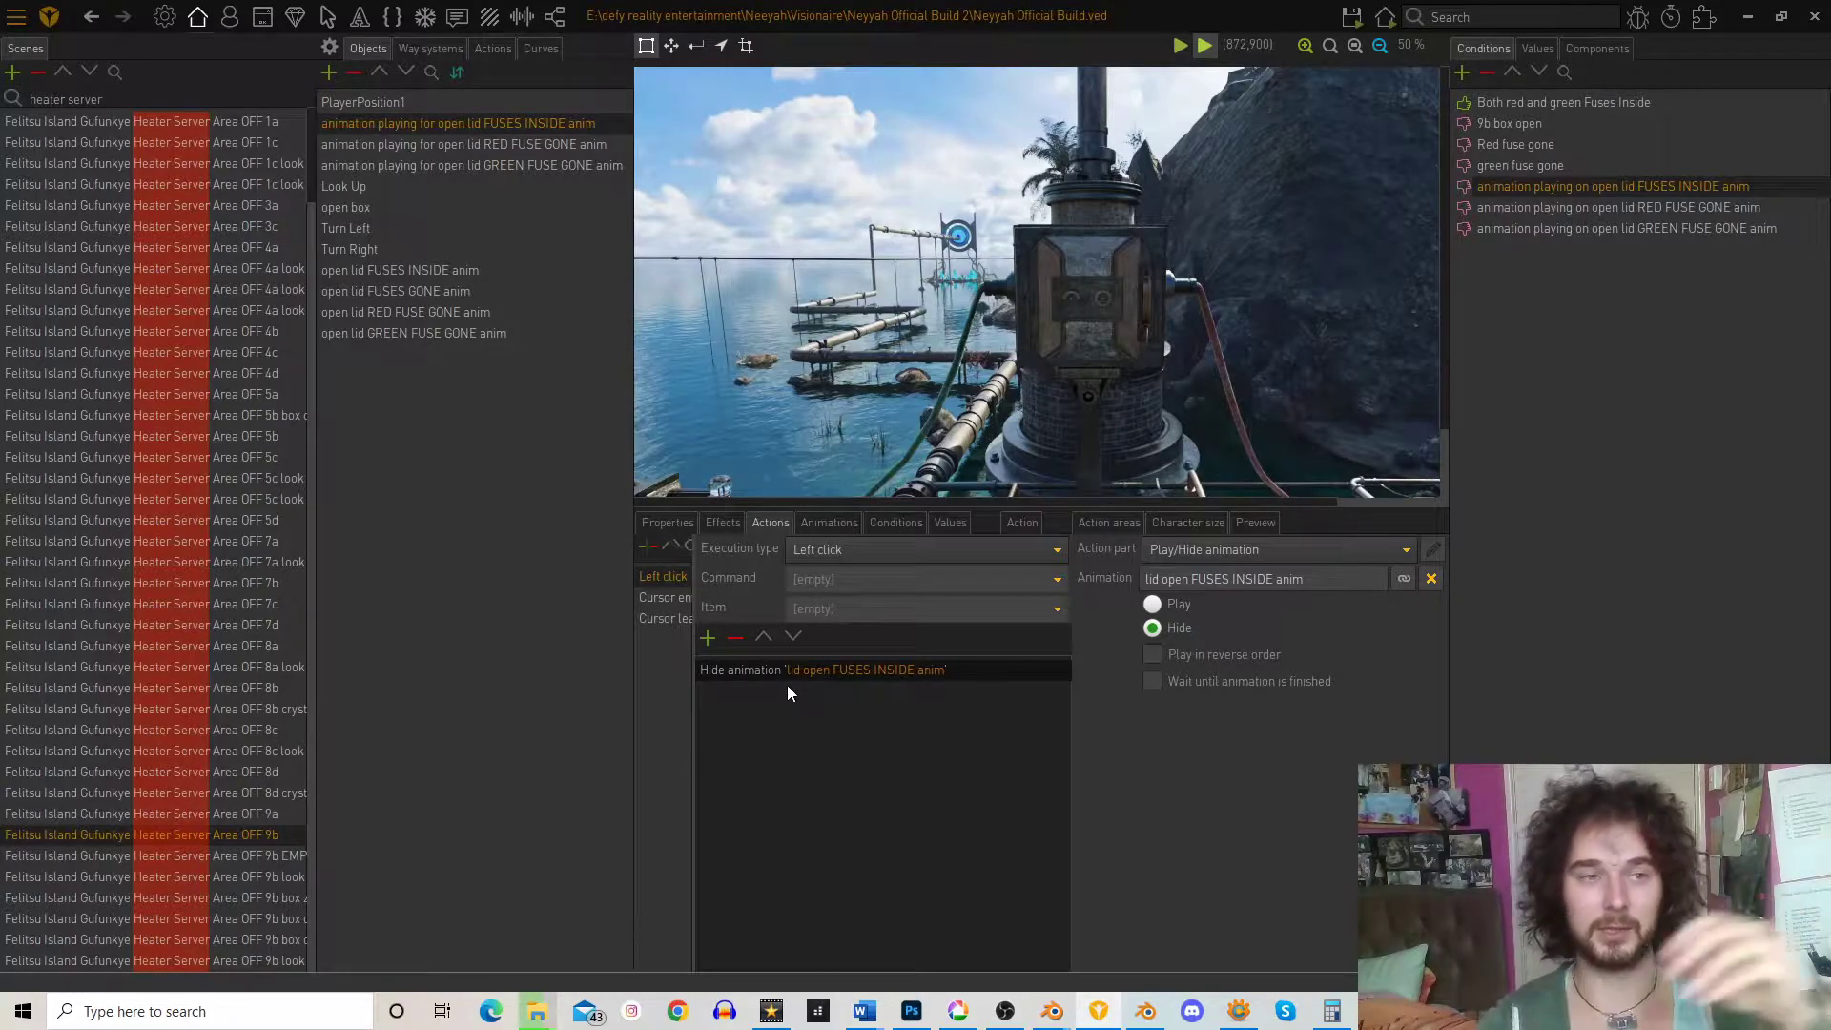
left_click(673, 601)
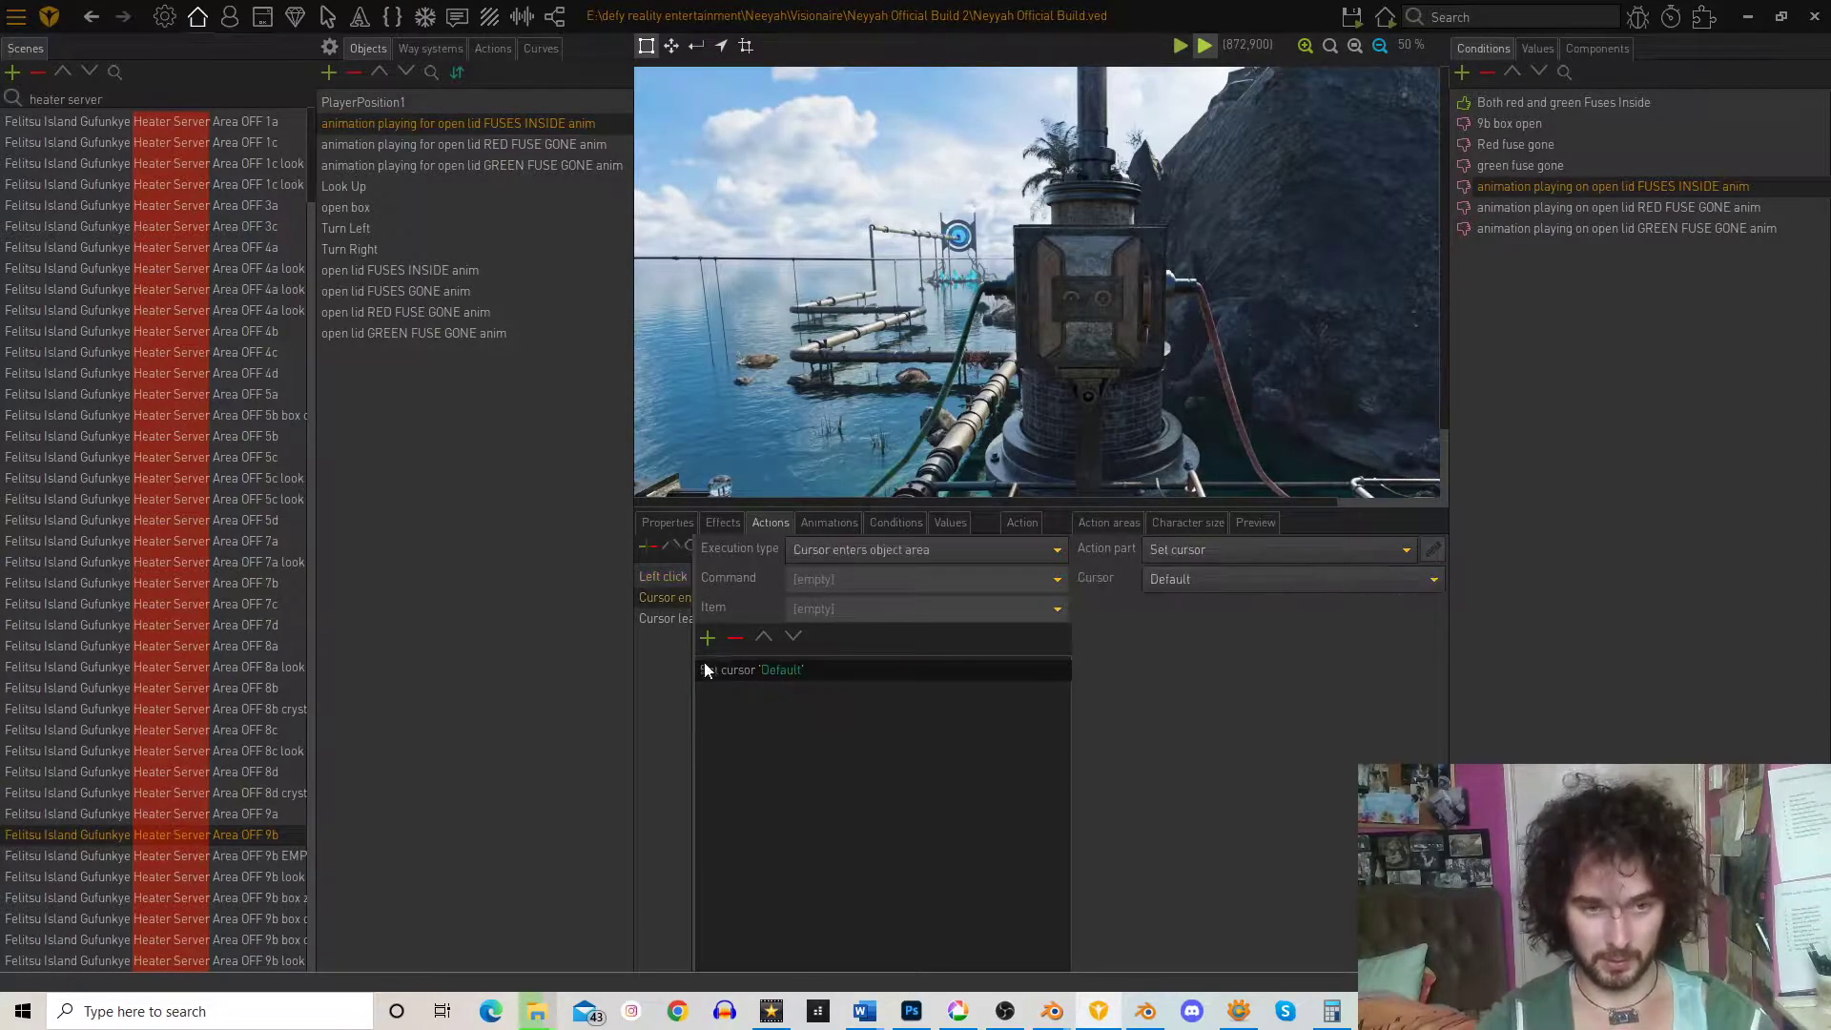
left_click(685, 619)
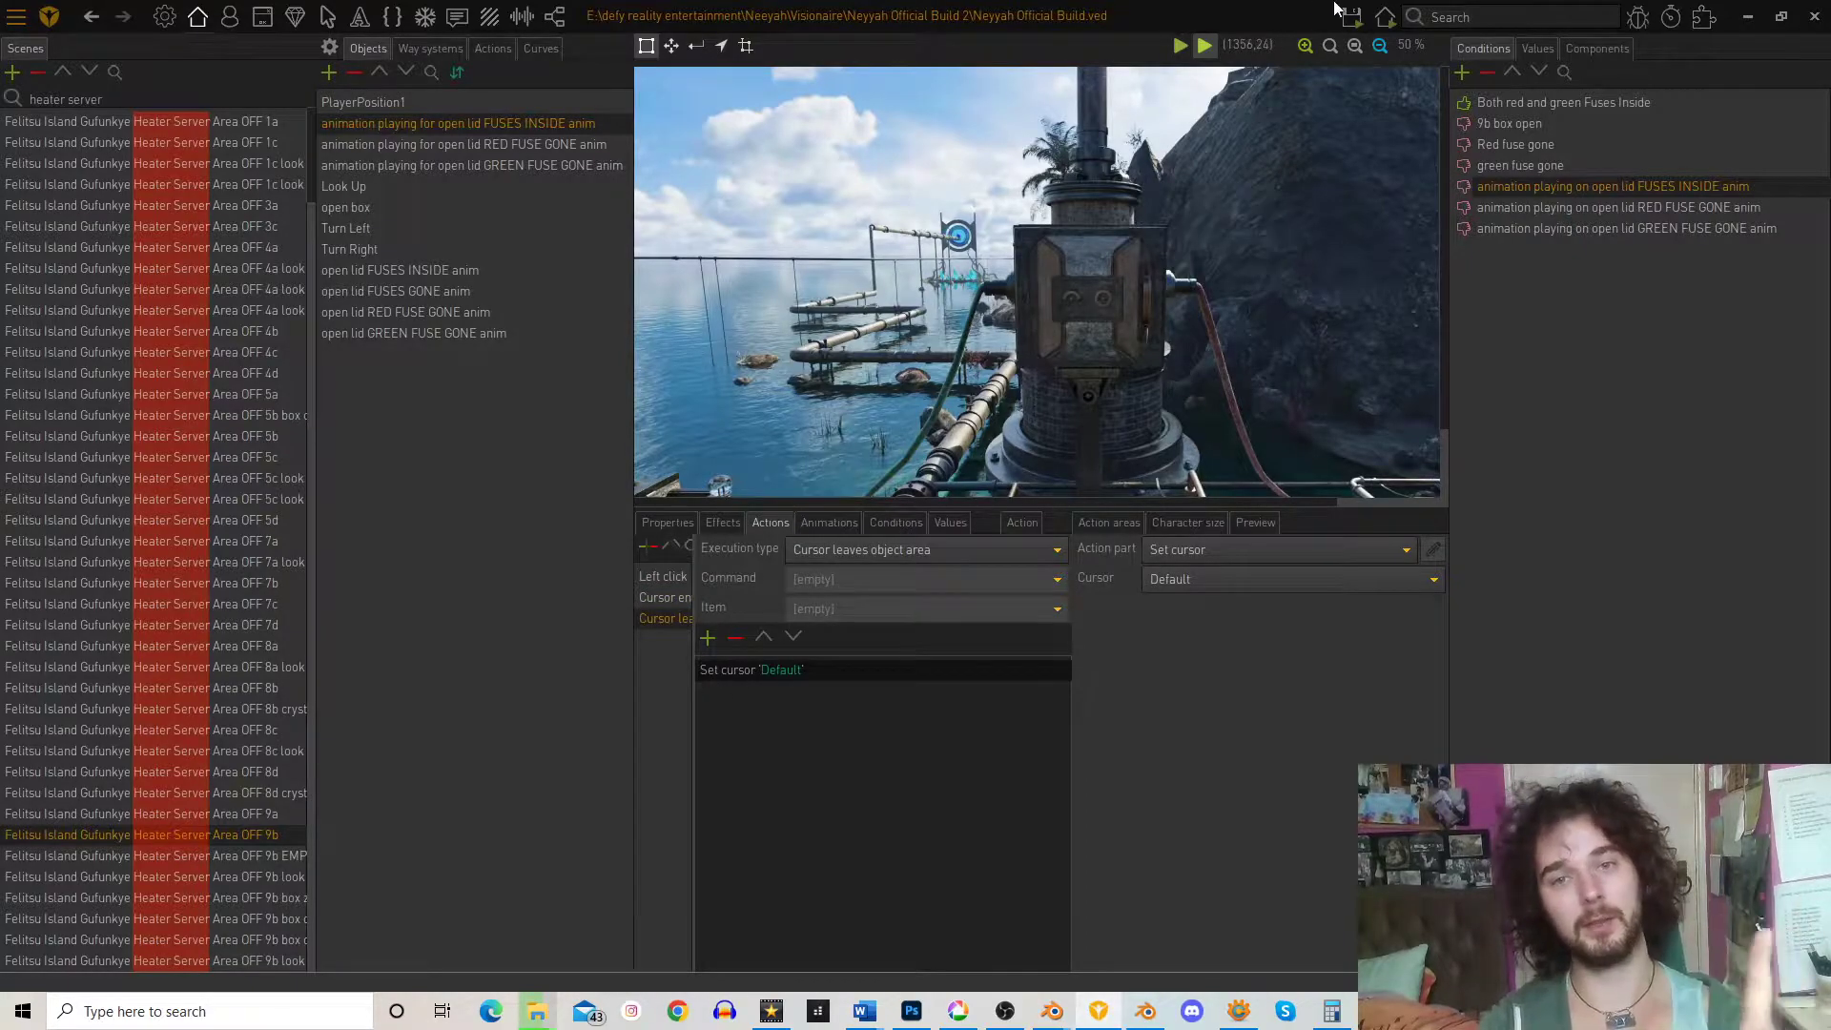
- Save the project and run it on the current scene, opening the fuse box and entering its close-up view
mouse_move(1353, 18)
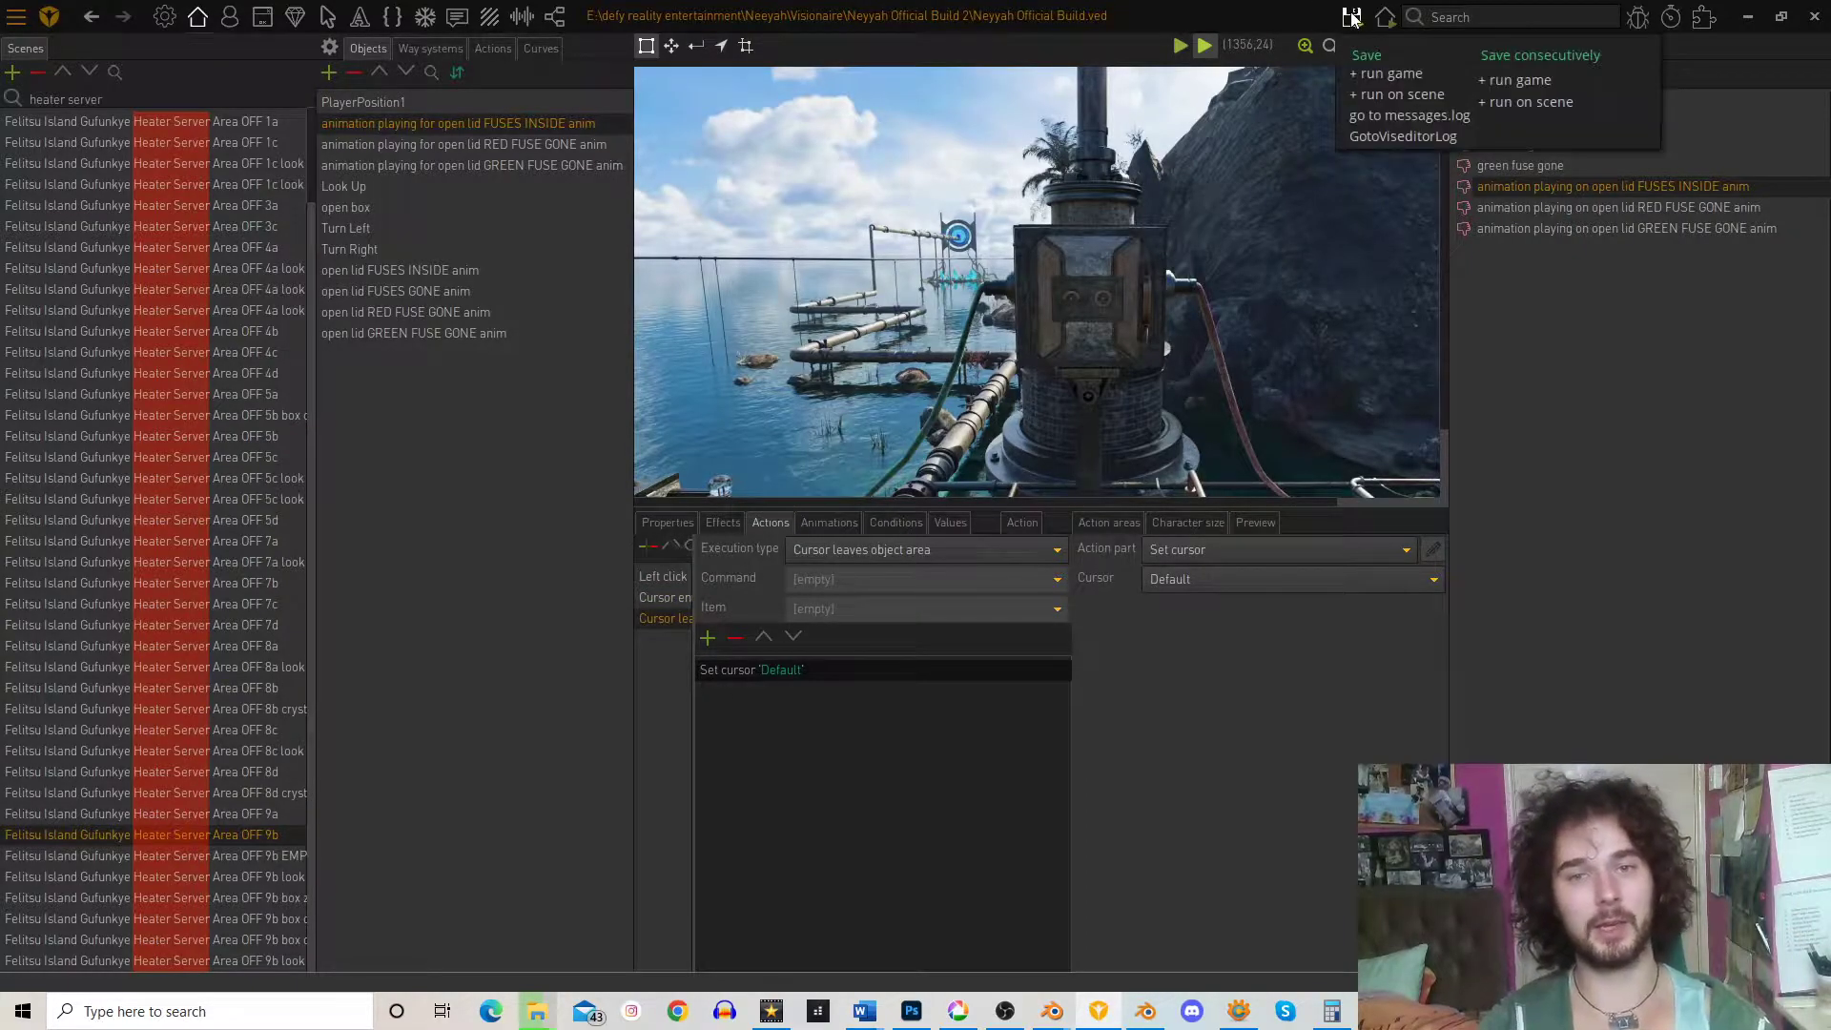
left_click(1374, 95)
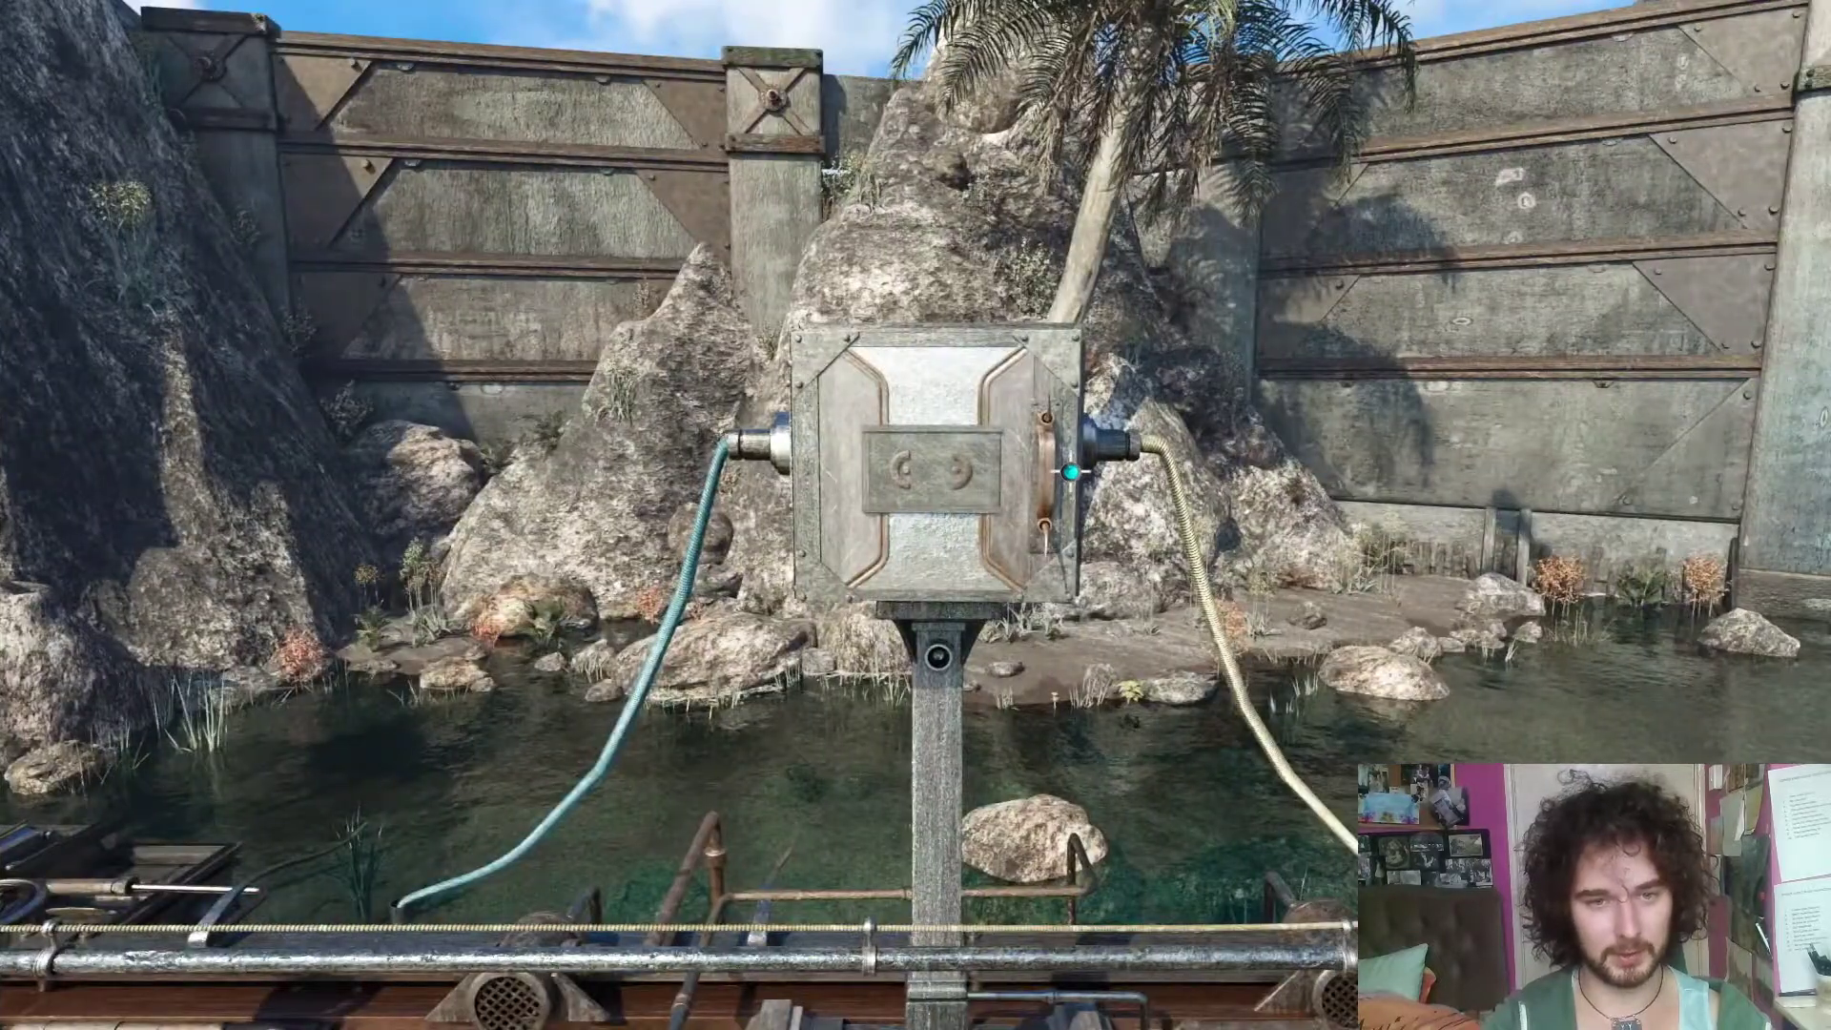
left_click(1071, 471)
left_click(918, 484)
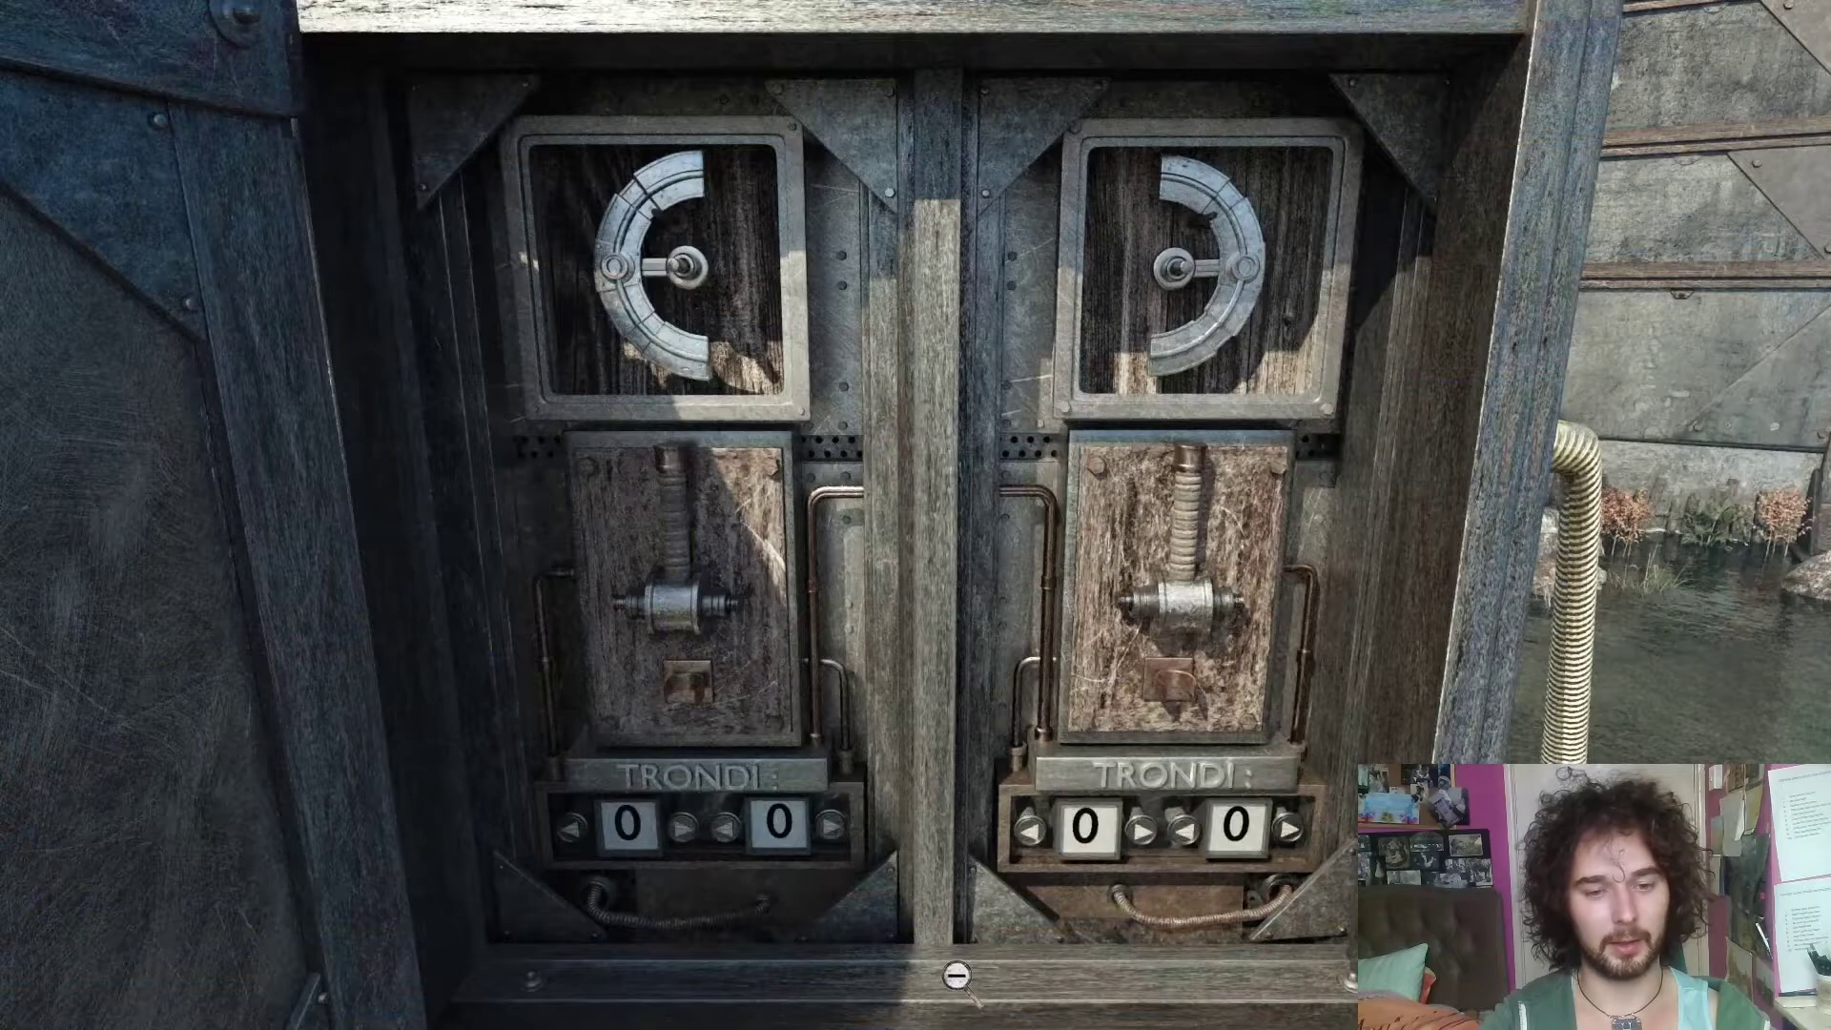
- Back out of the close-up, test closing and reopening the fuse box lid, and return to the close-up
left_click(957, 975)
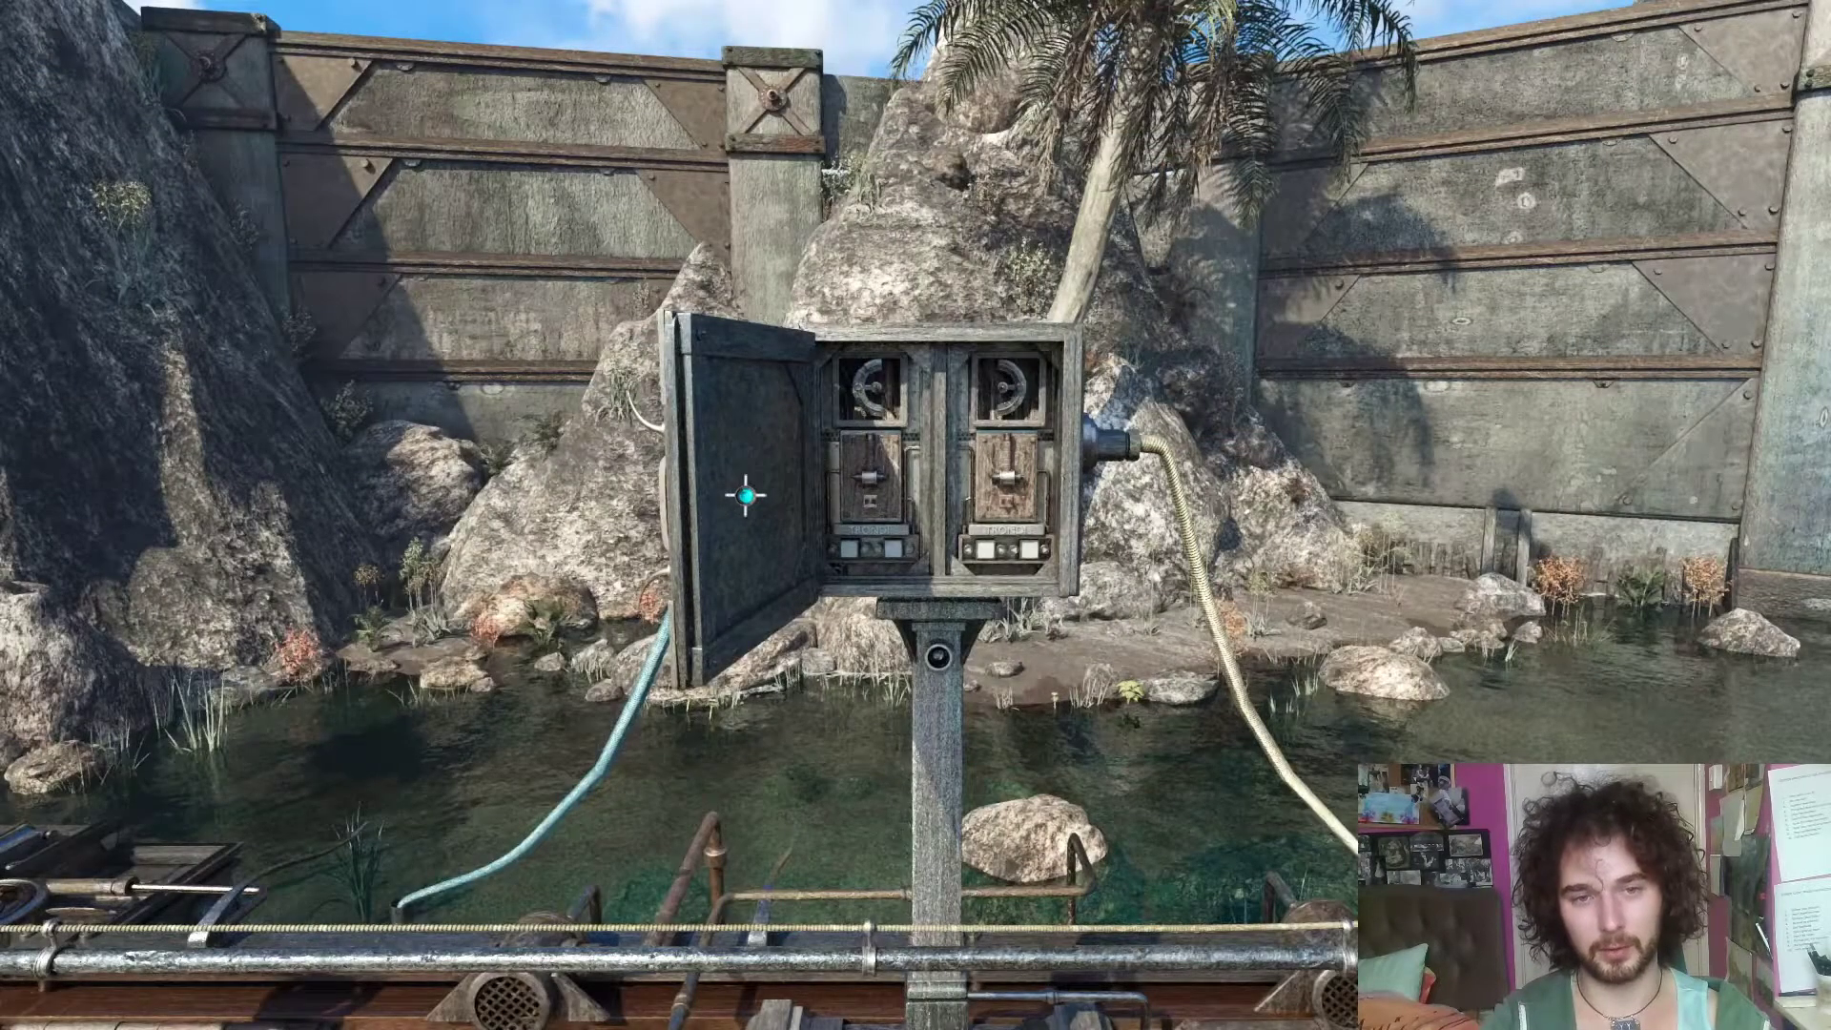
left_click(745, 495)
left_click(1057, 472)
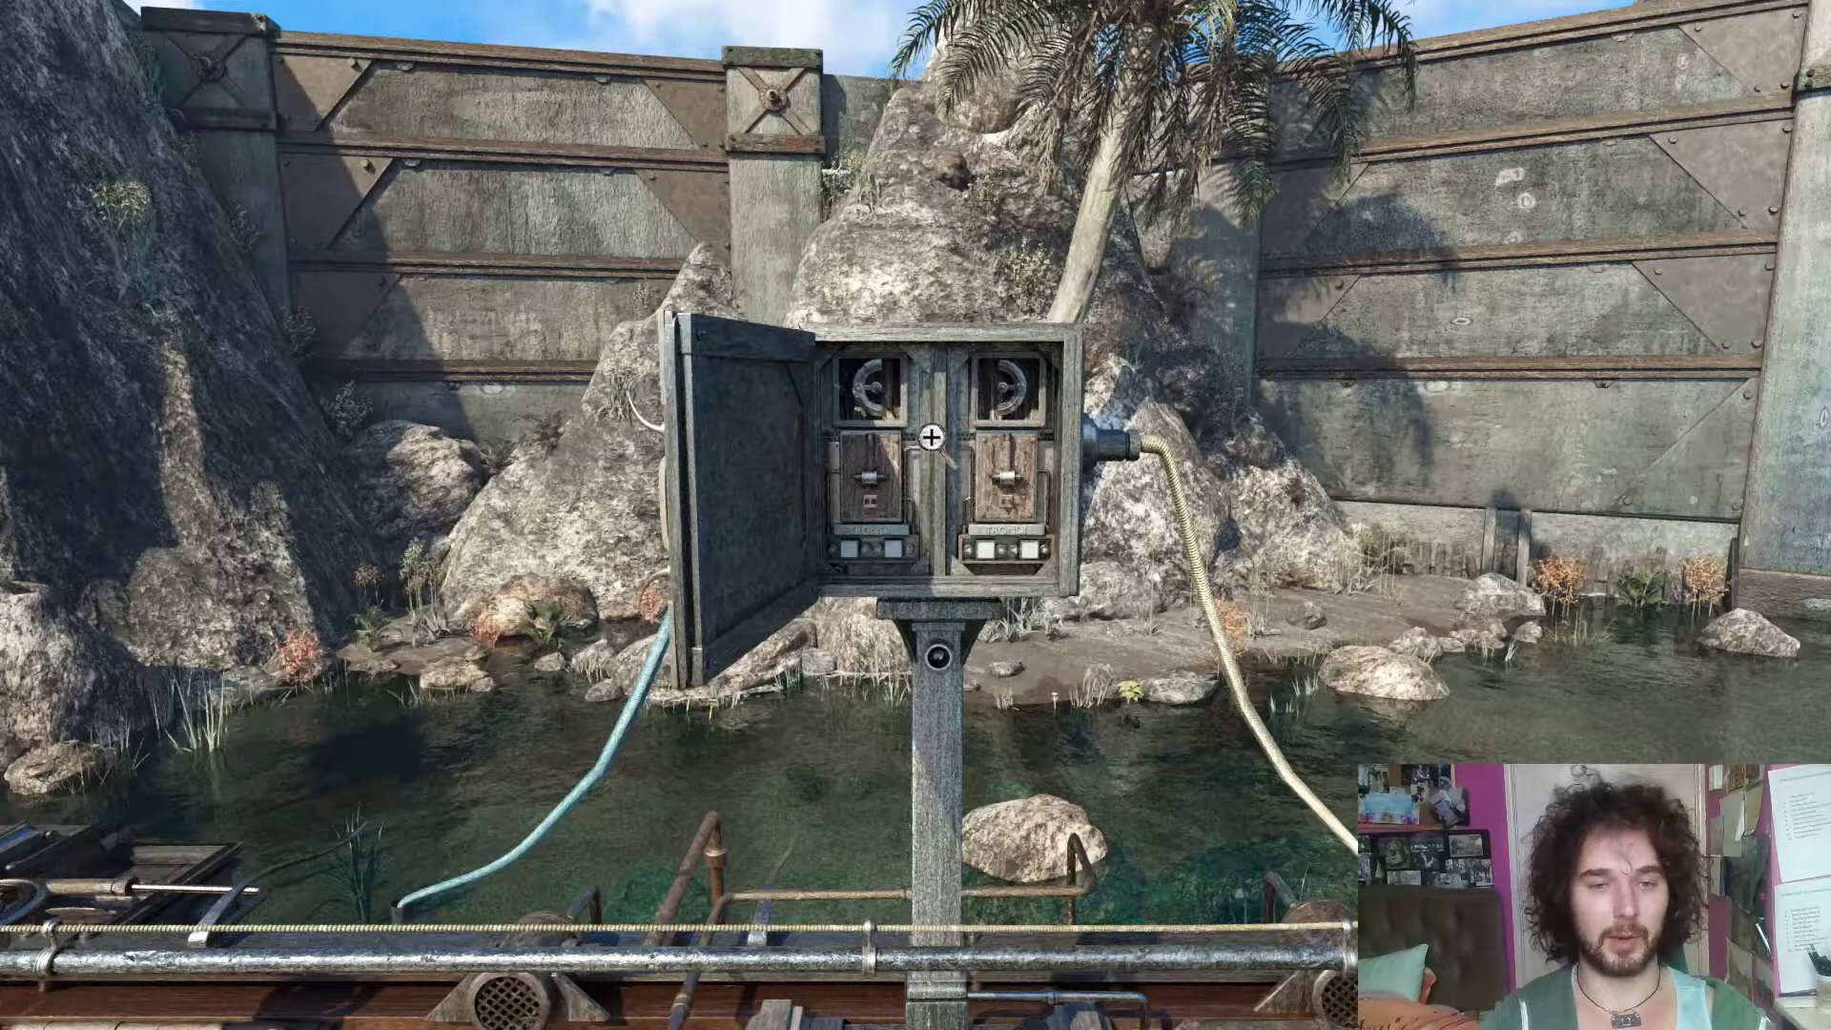
left_click(743, 509)
left_click(962, 468)
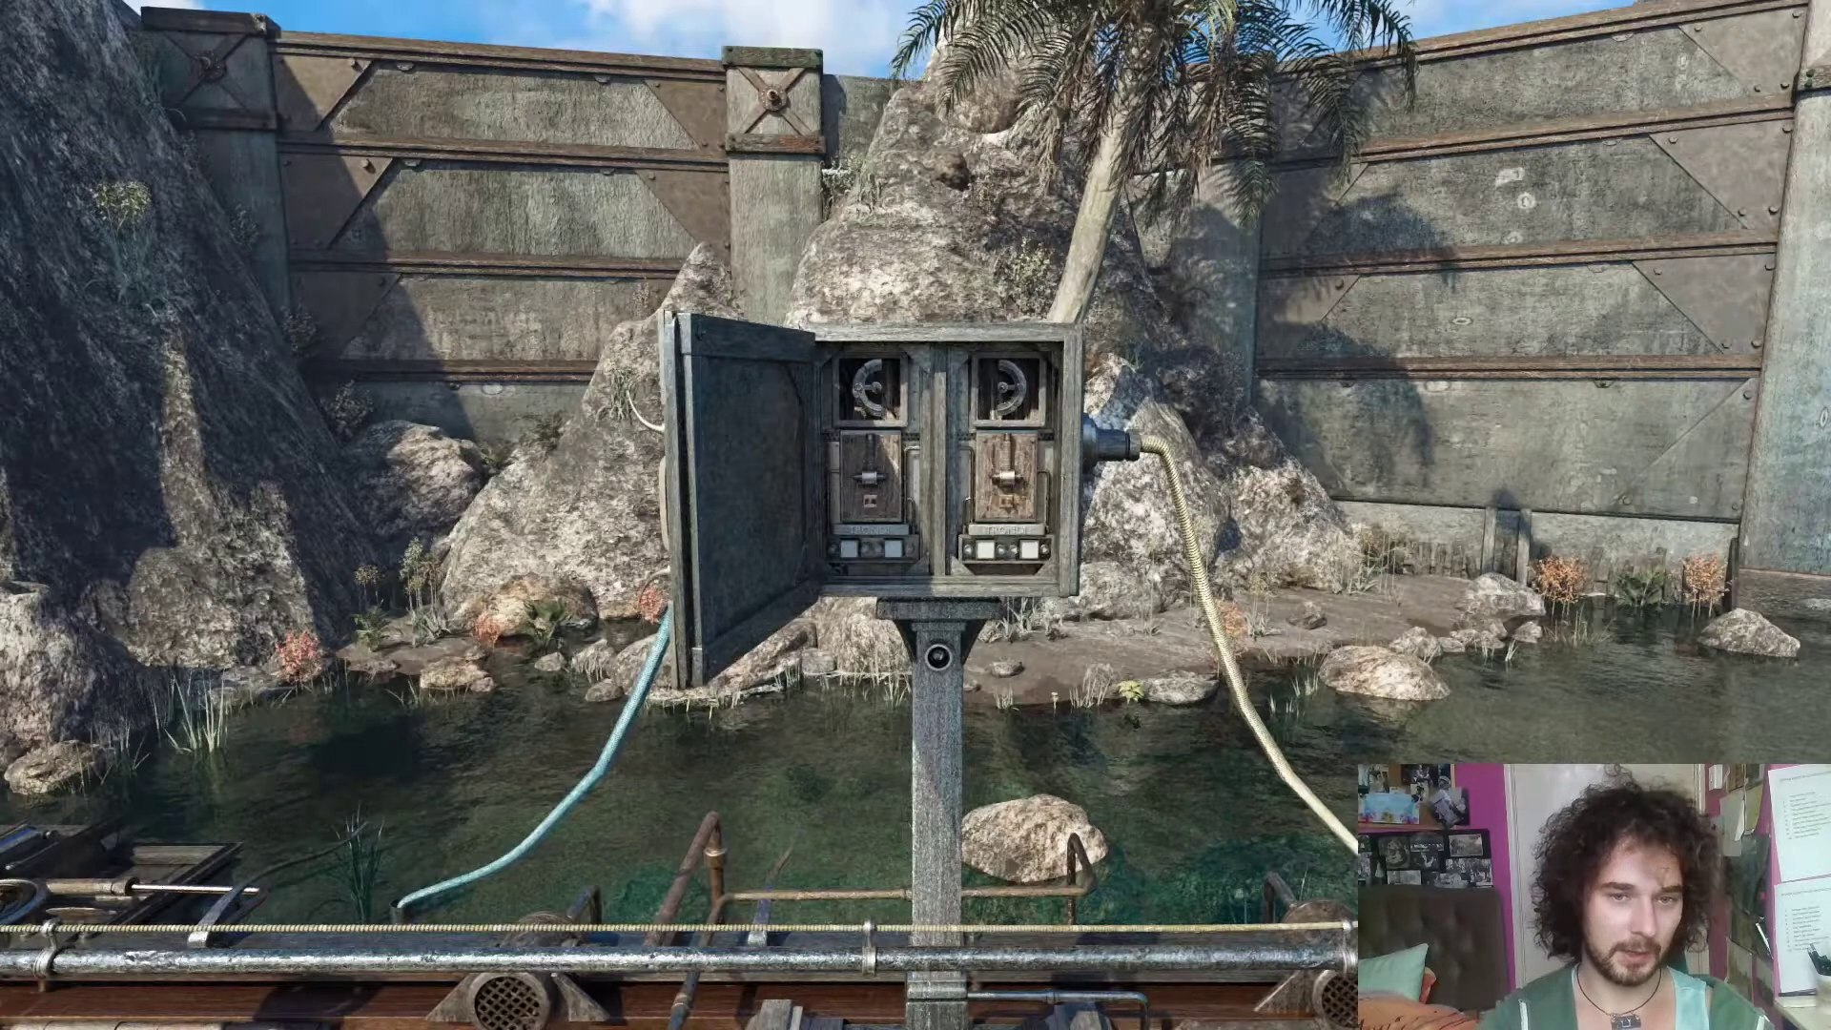
left_click(962, 468)
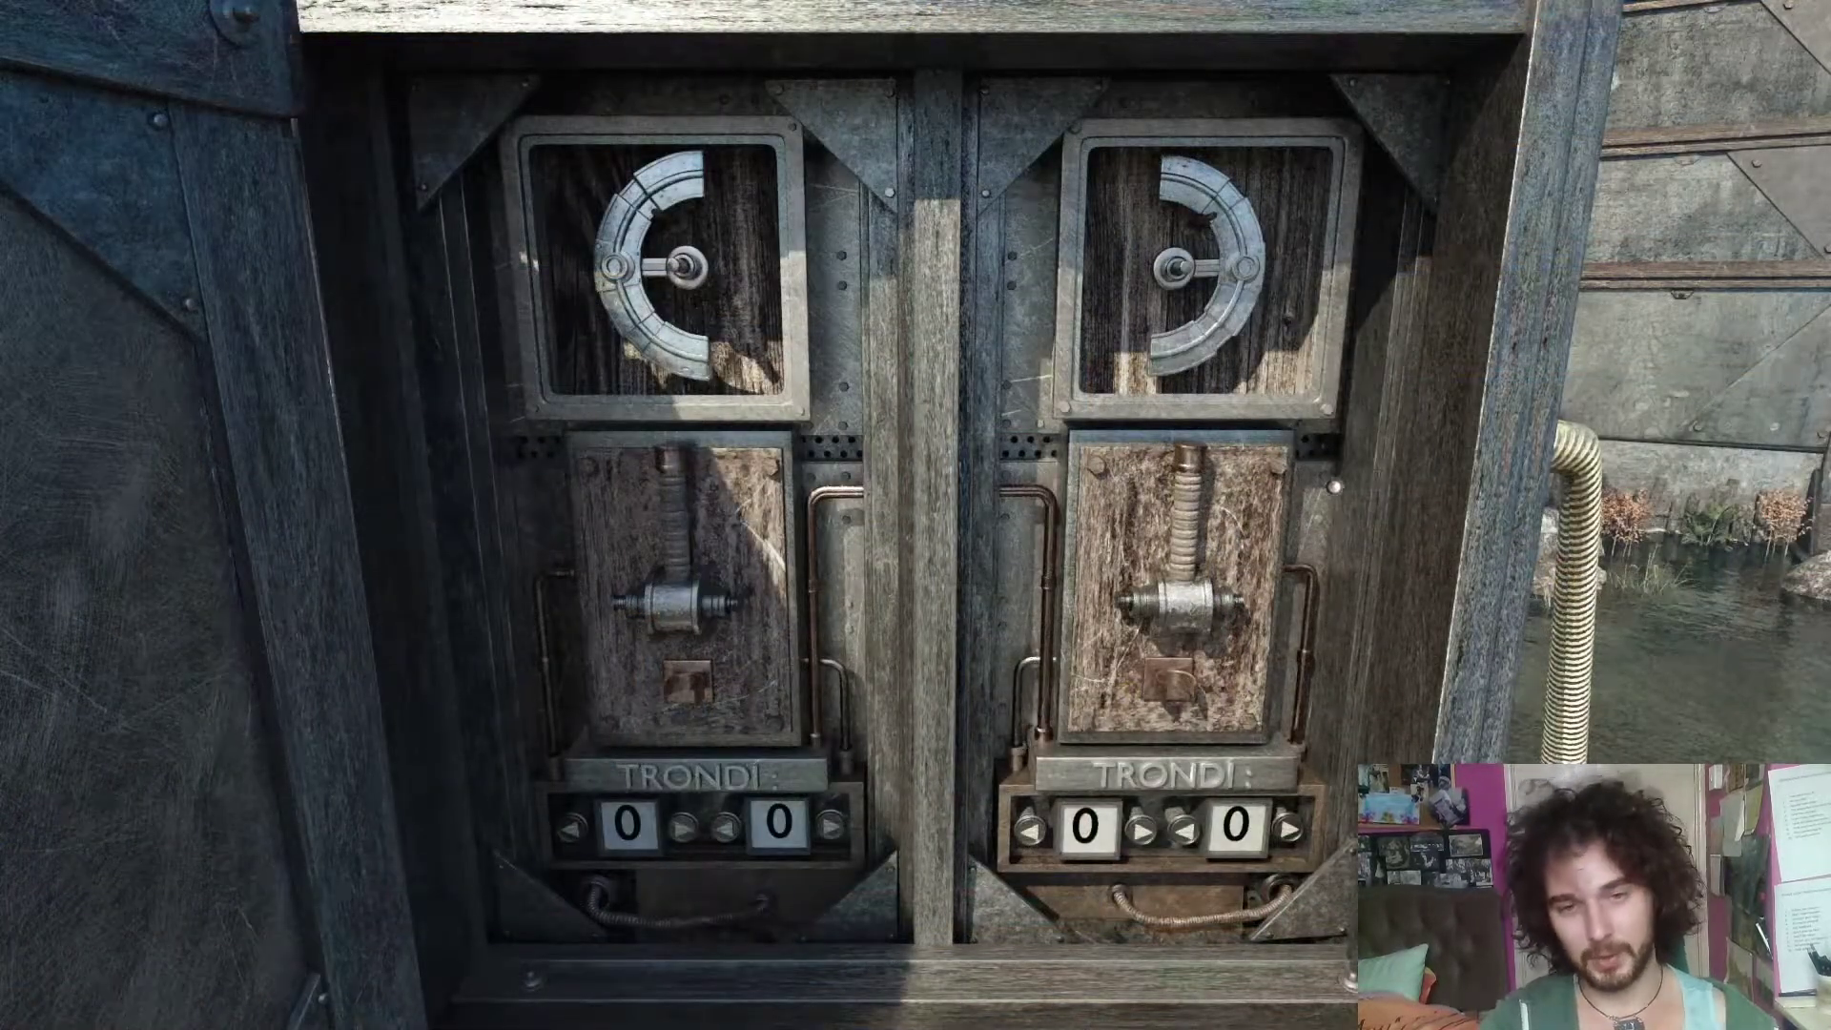
- Test both levers inside the fuse box, taking out the right and left fuses
left_click(1224, 484)
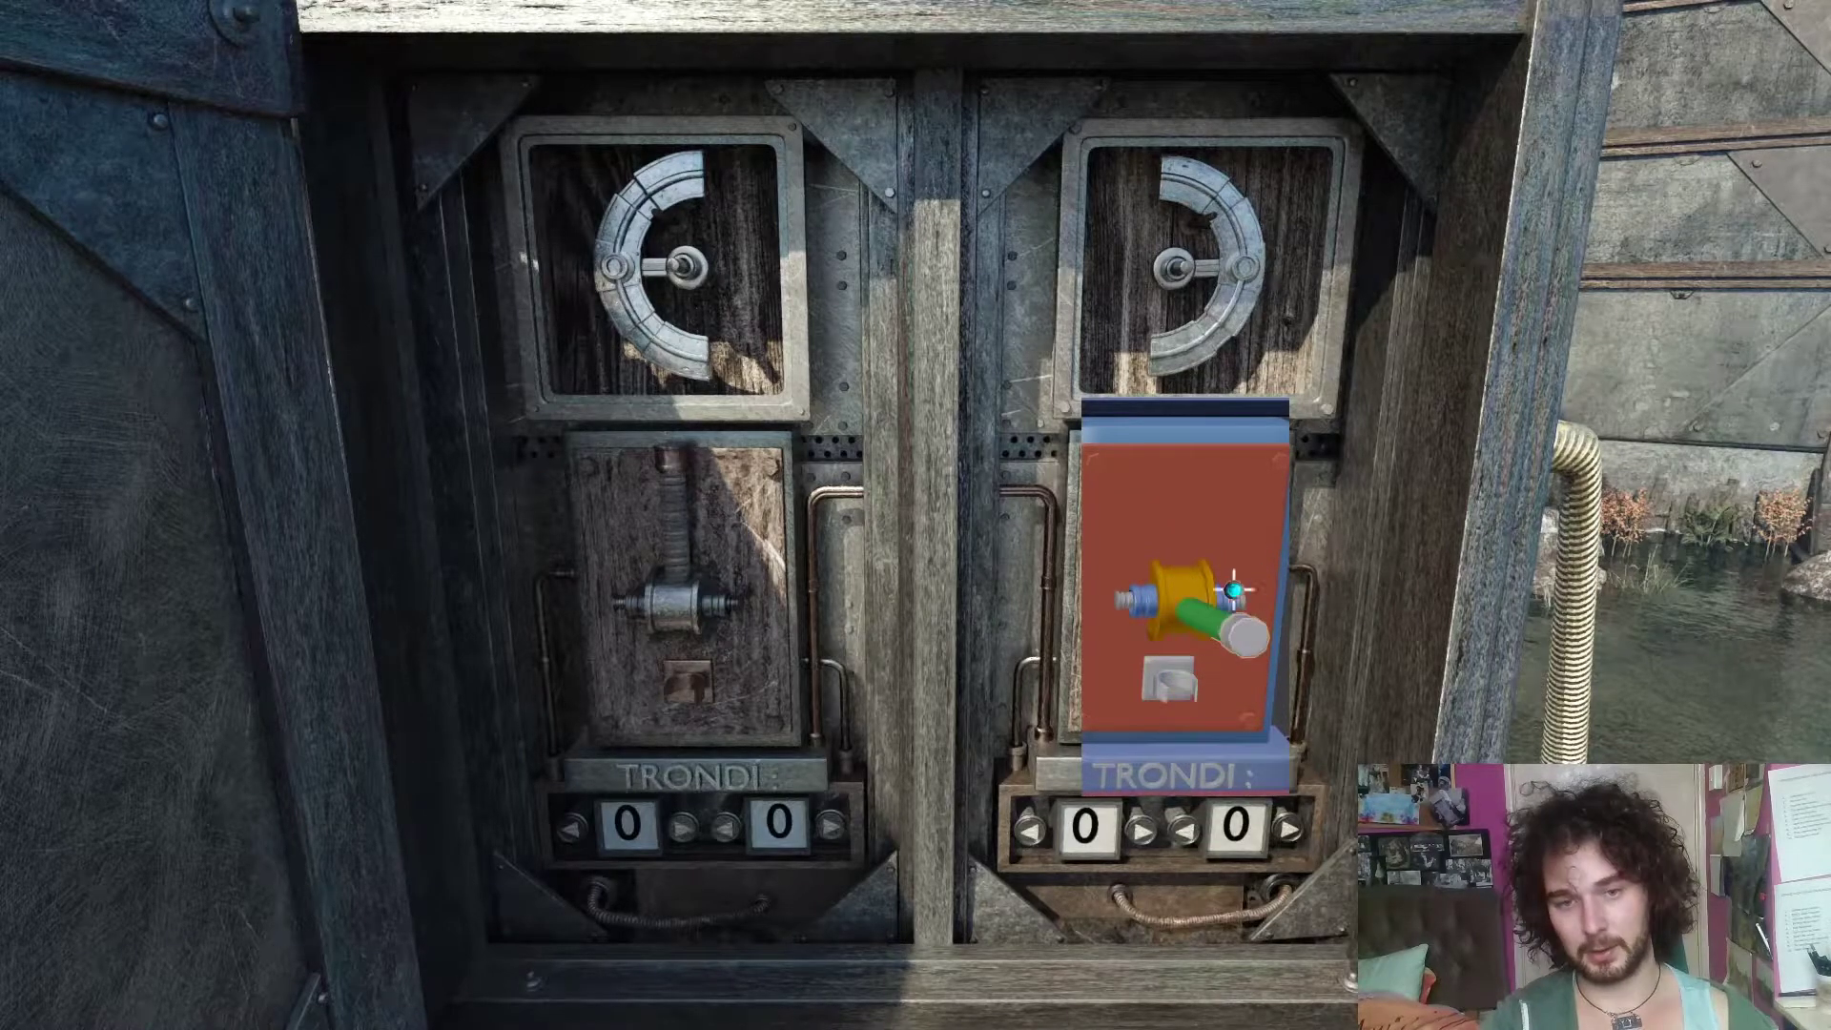
left_click(660, 518)
left_click(1194, 556)
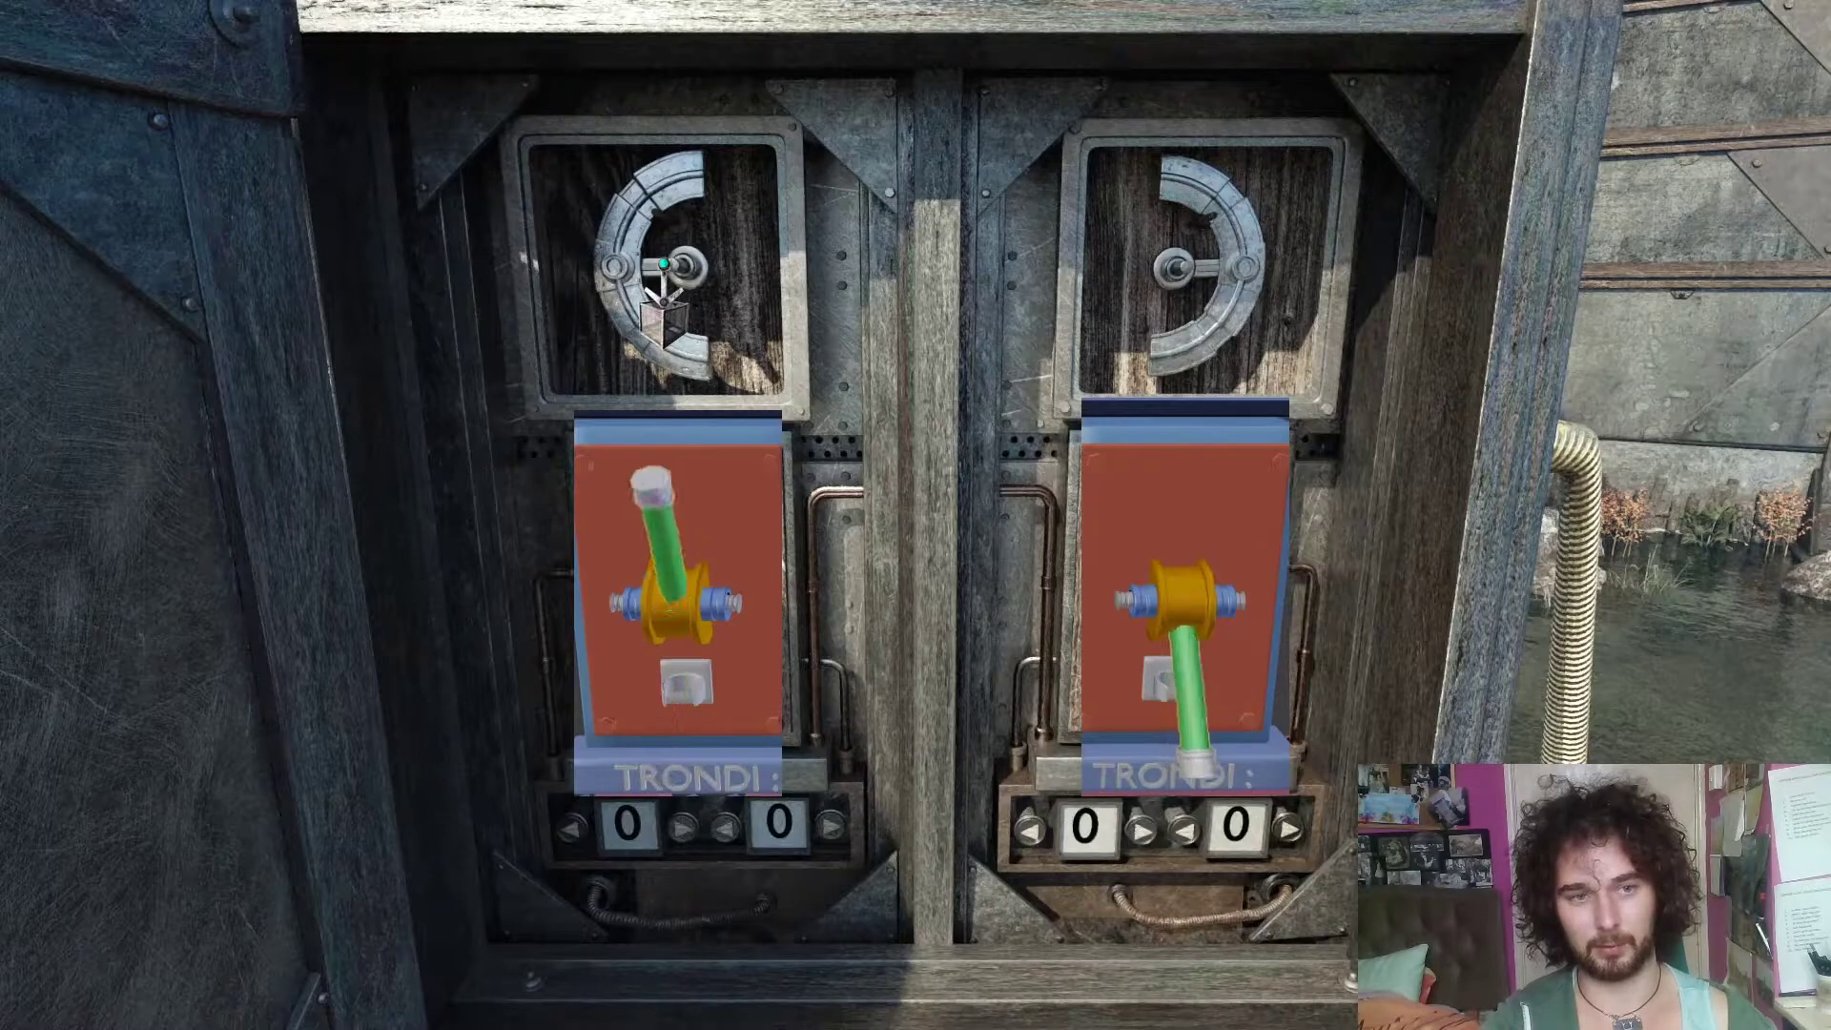
left_click(1198, 360)
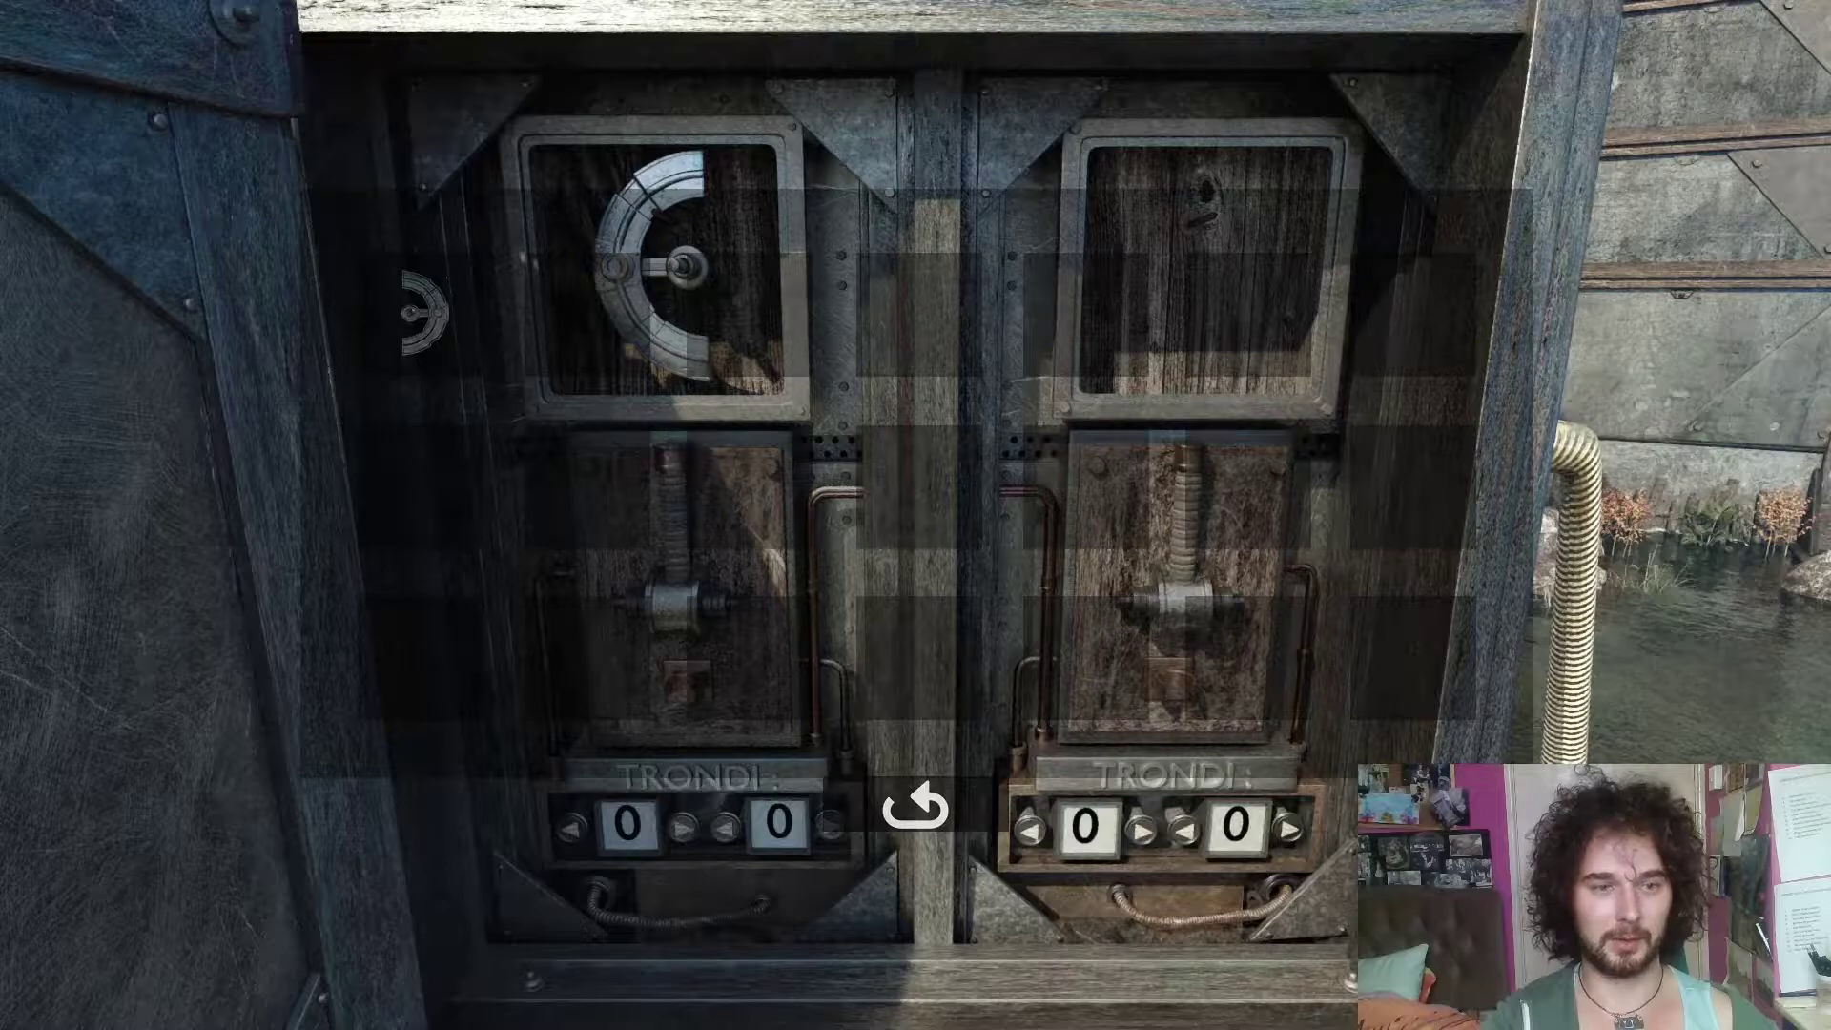
left_click(699, 284)
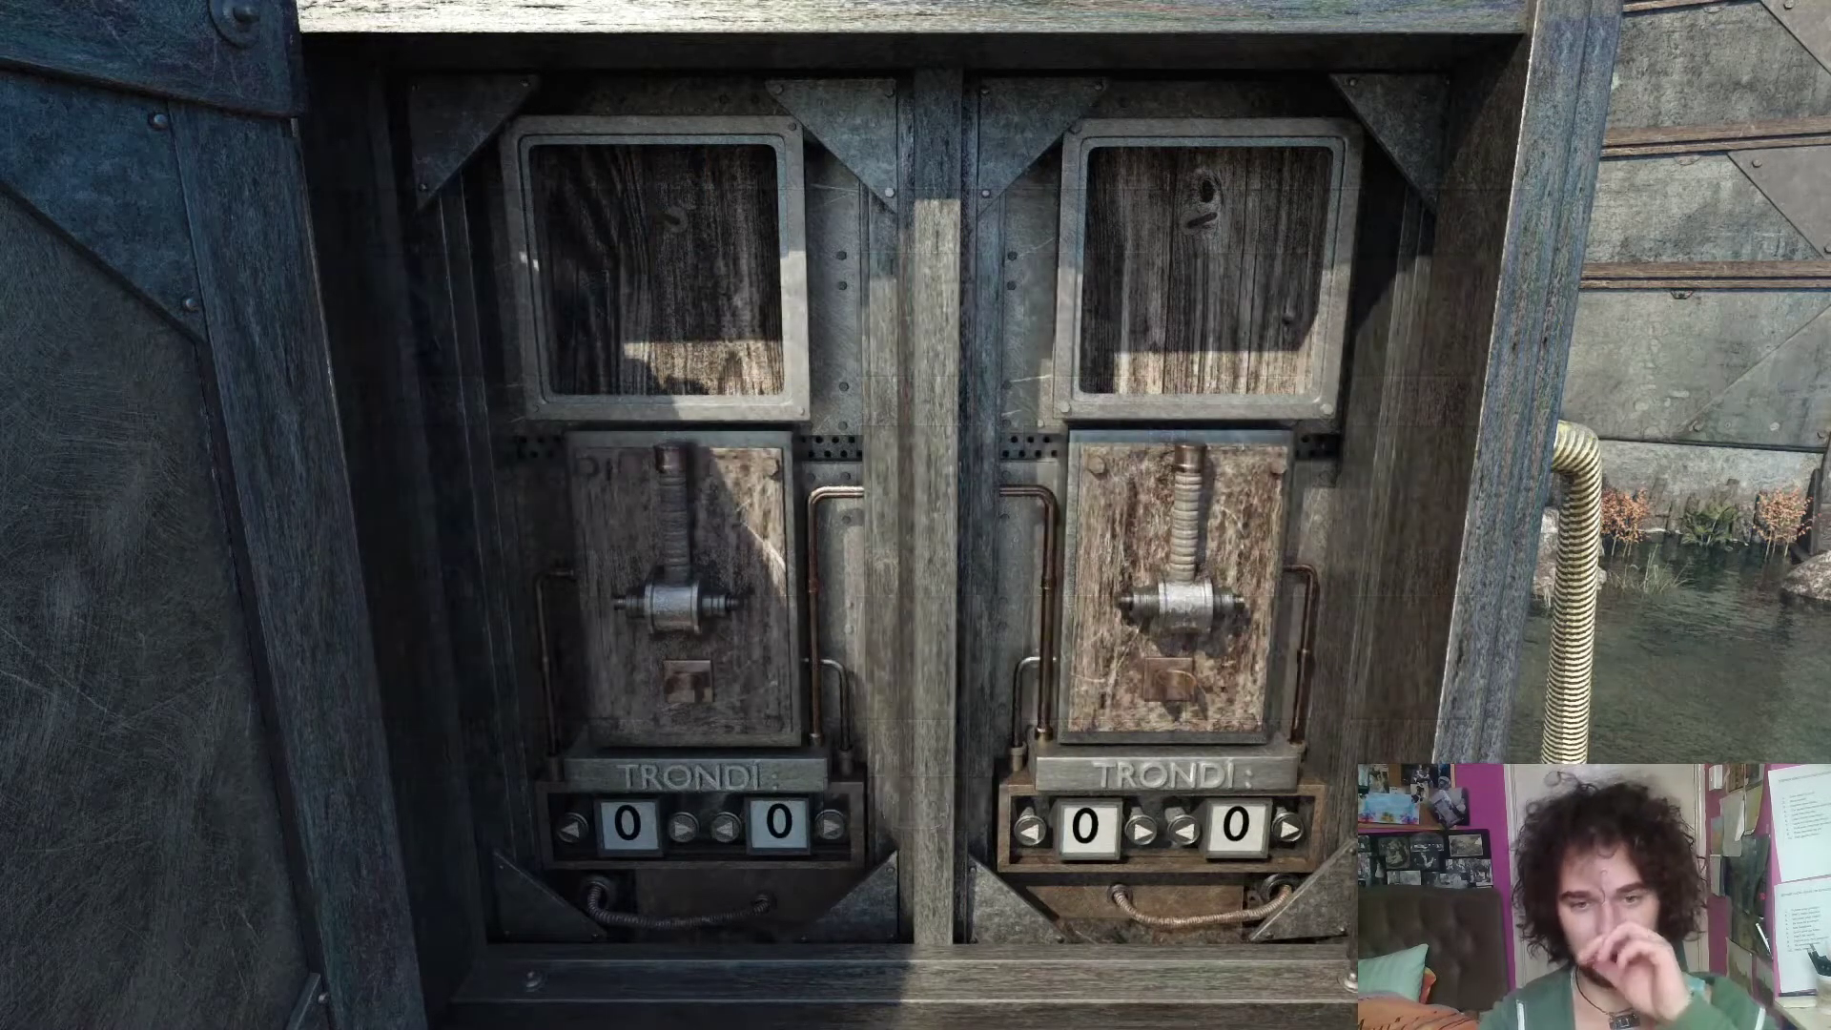
left_click(1199, 502)
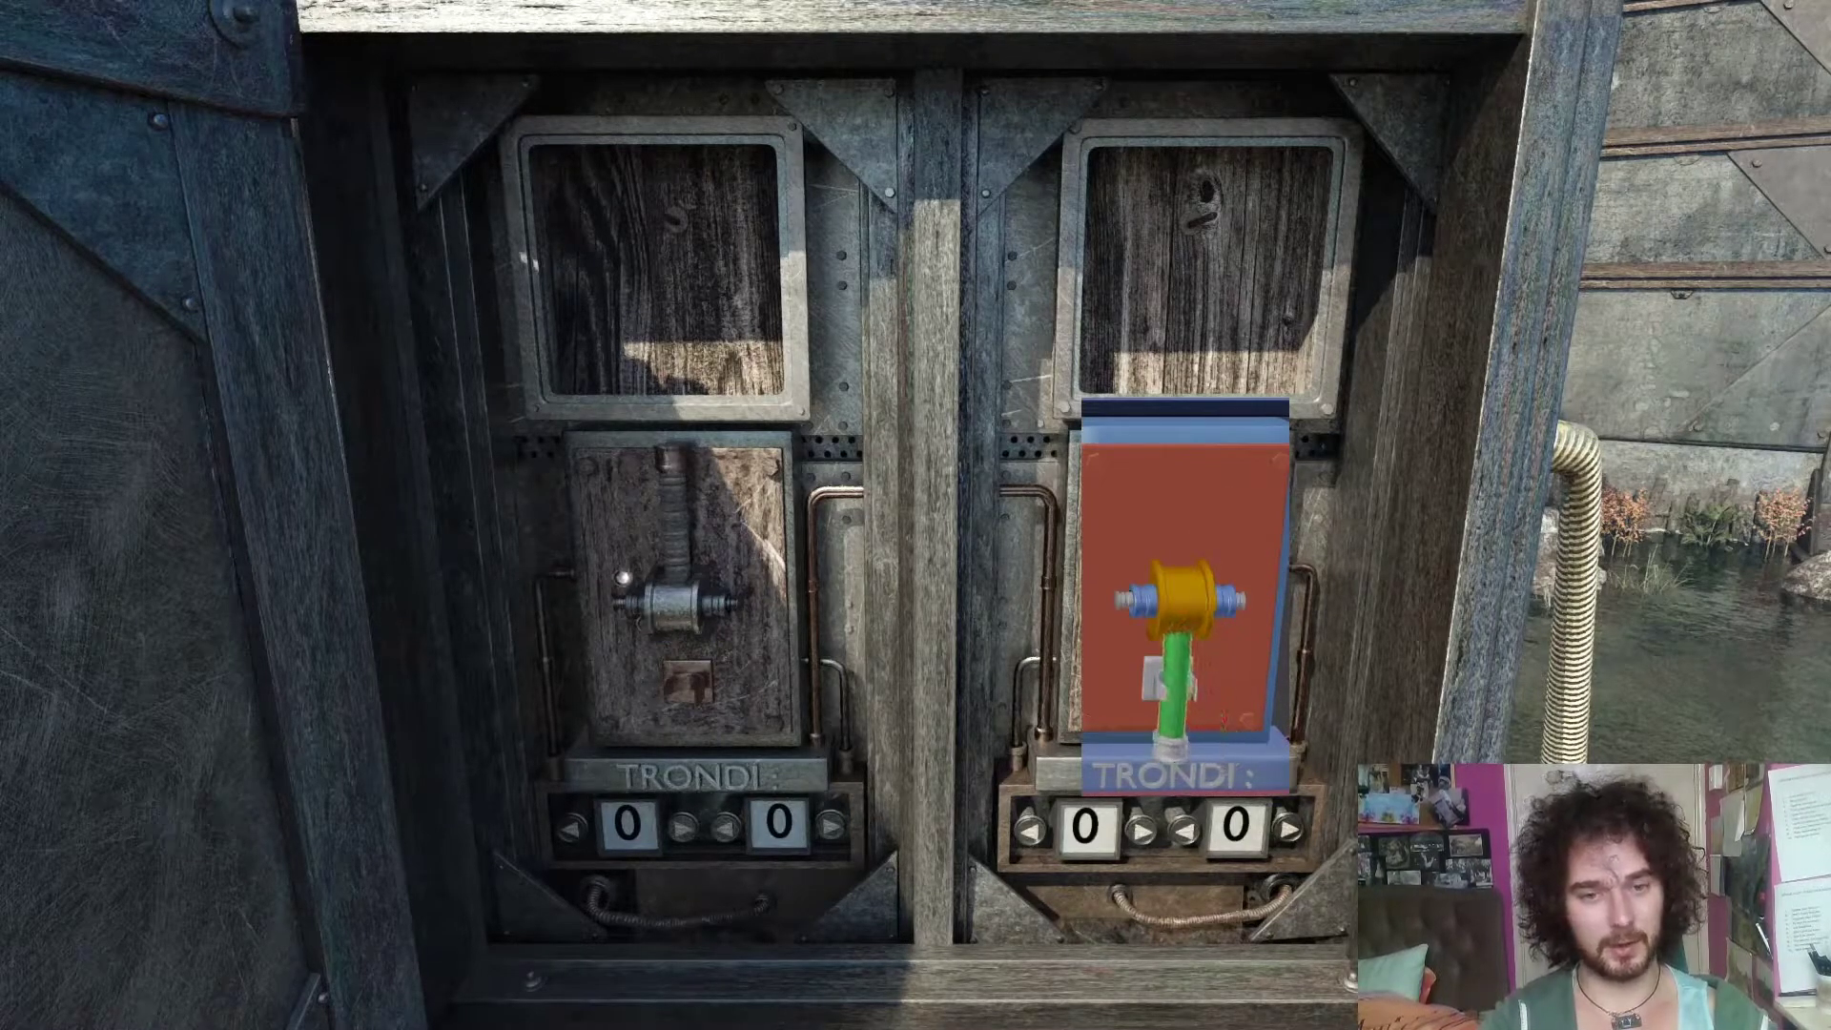
left_click(623, 577)
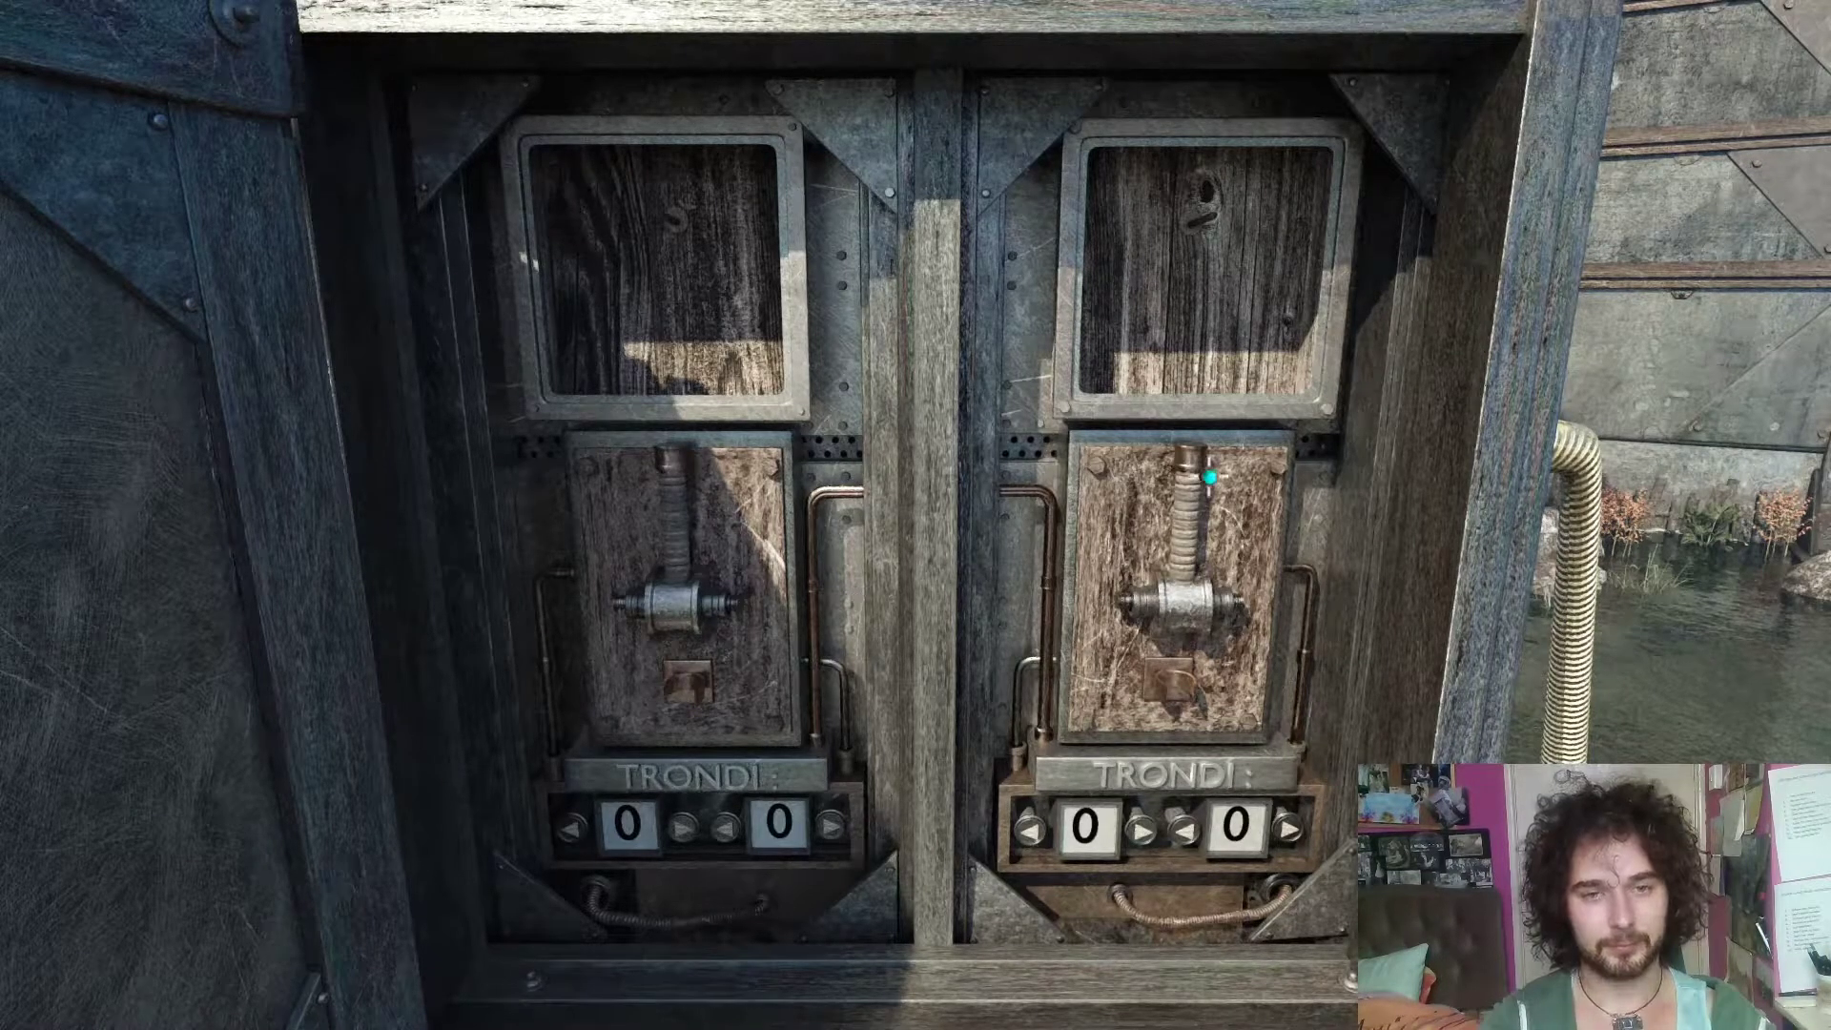
- Leave the fuse box close-up and quit the running game without saving it
left_click(1170, 958)
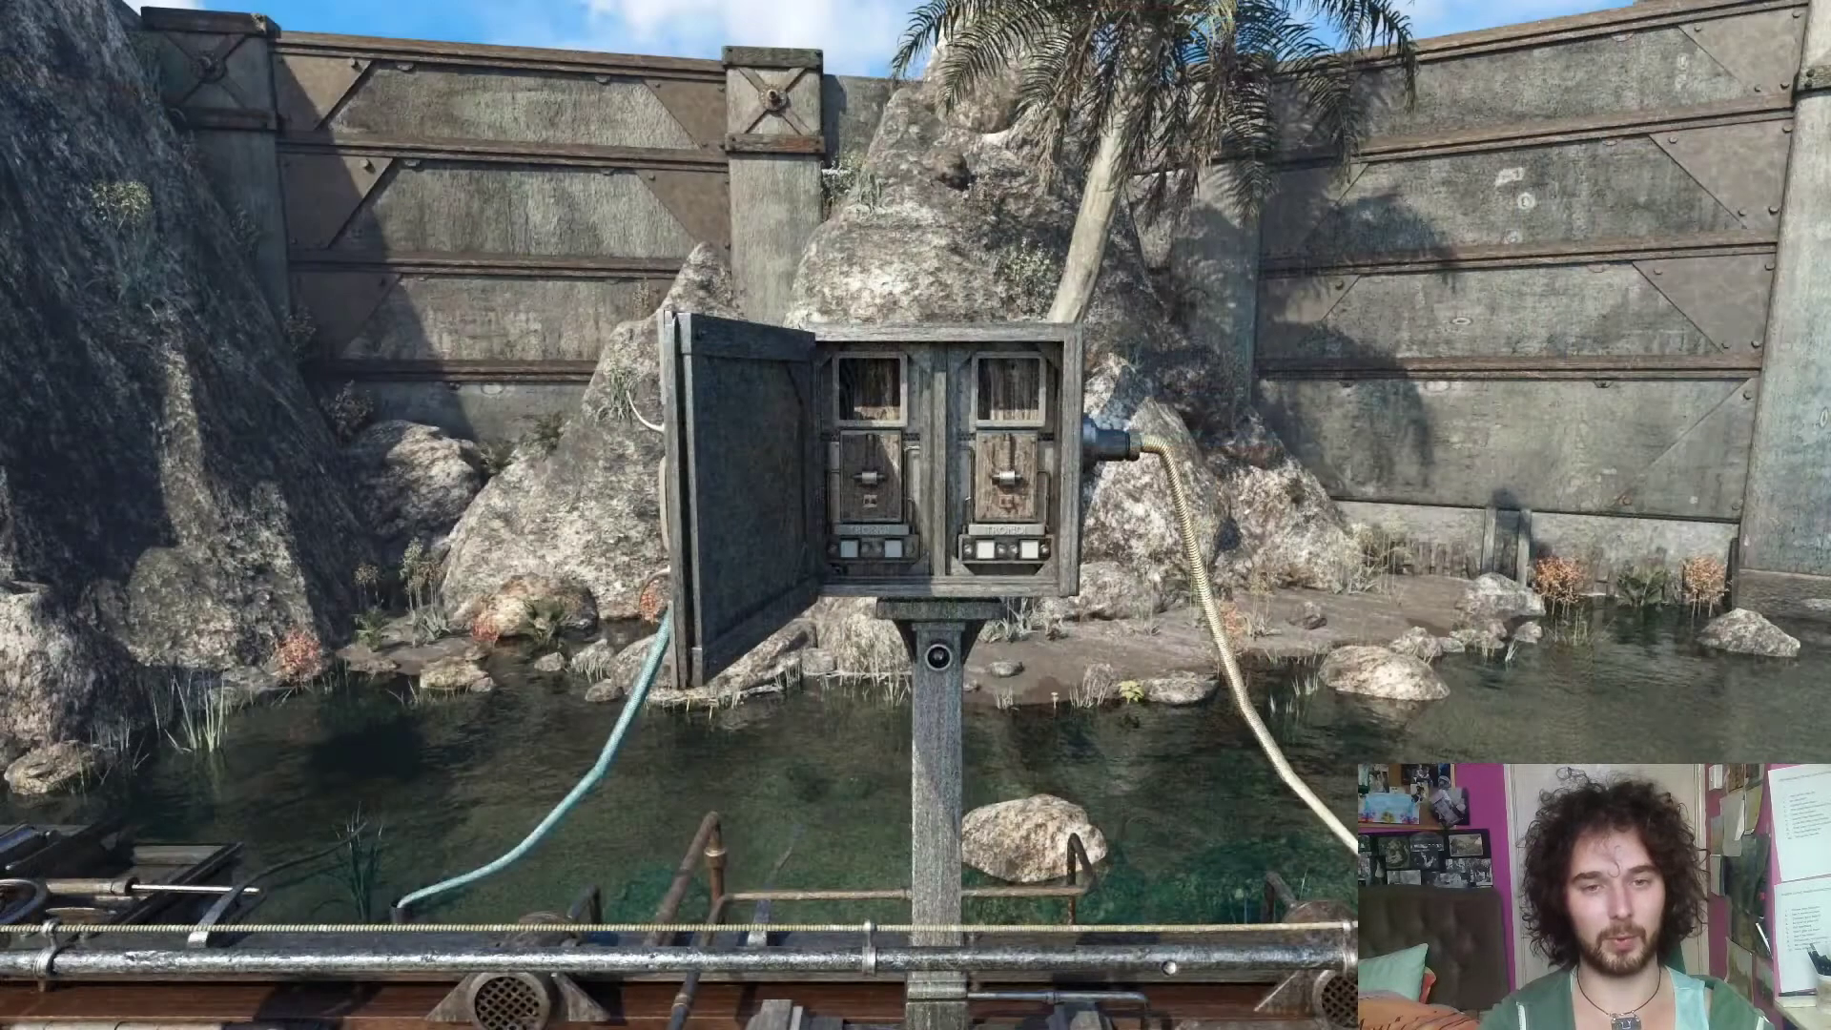
left_click(1746, 81)
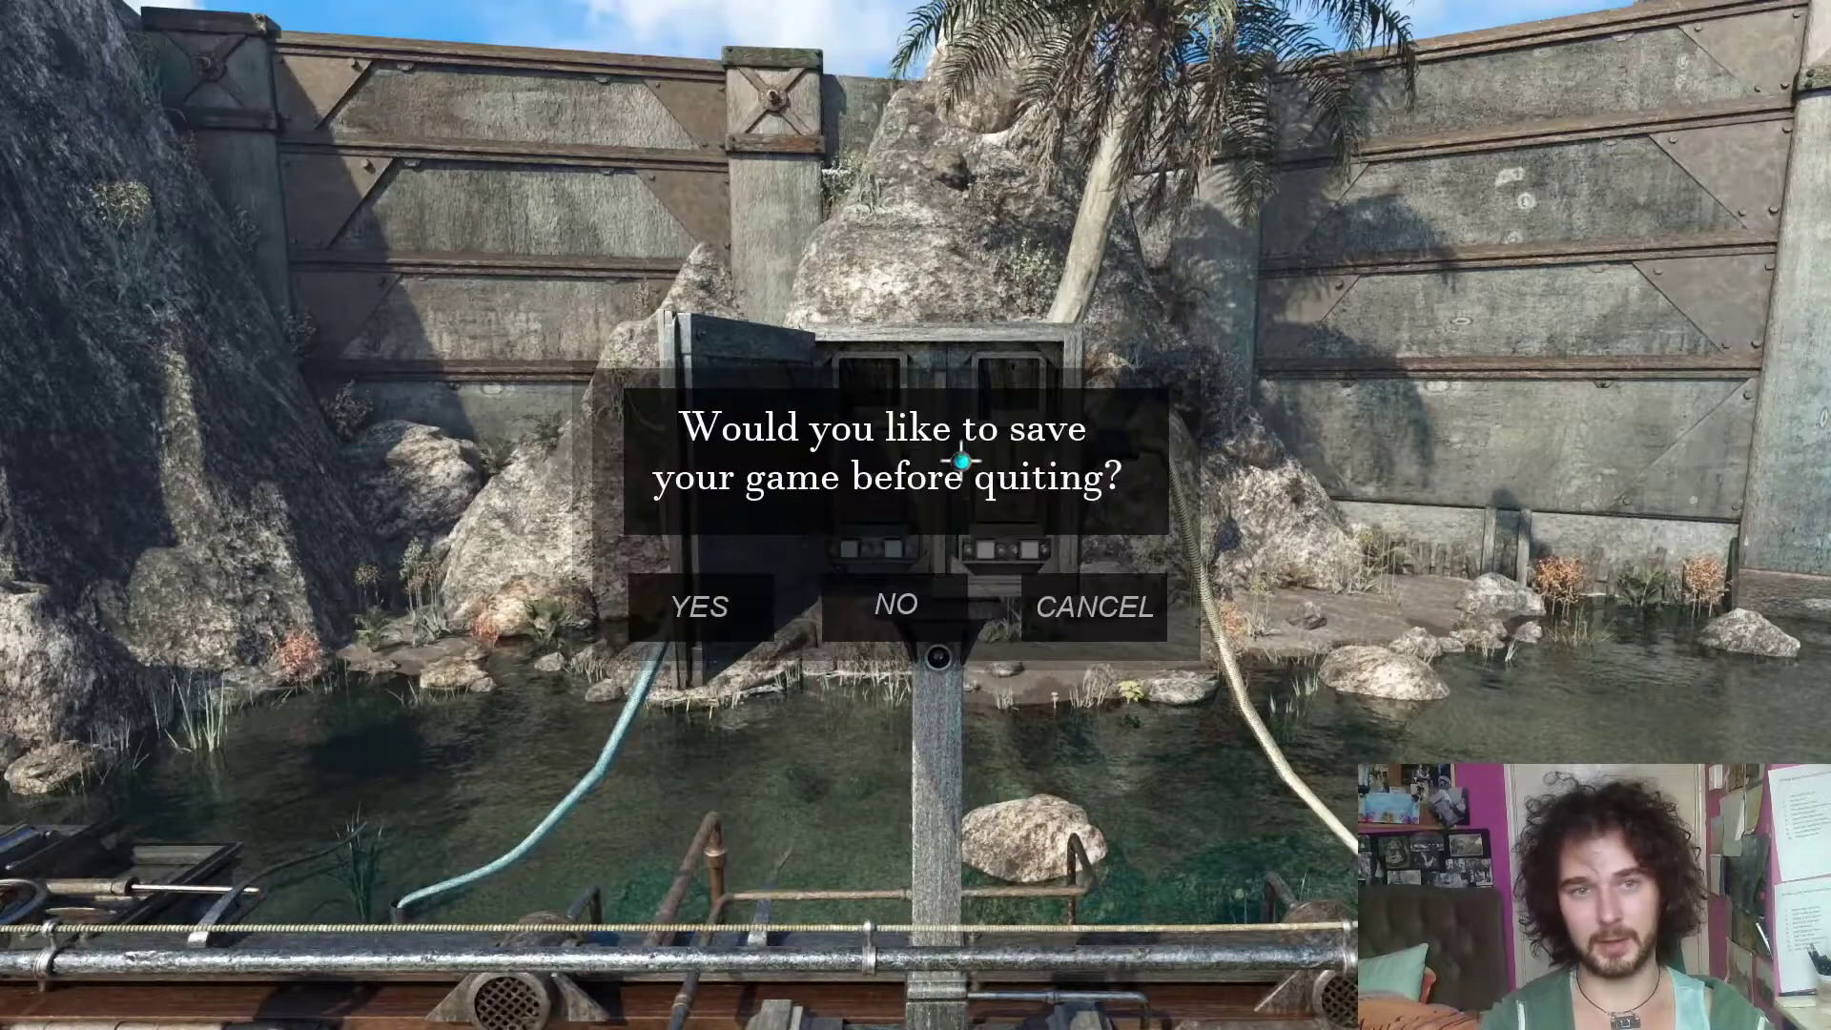
left_click(894, 628)
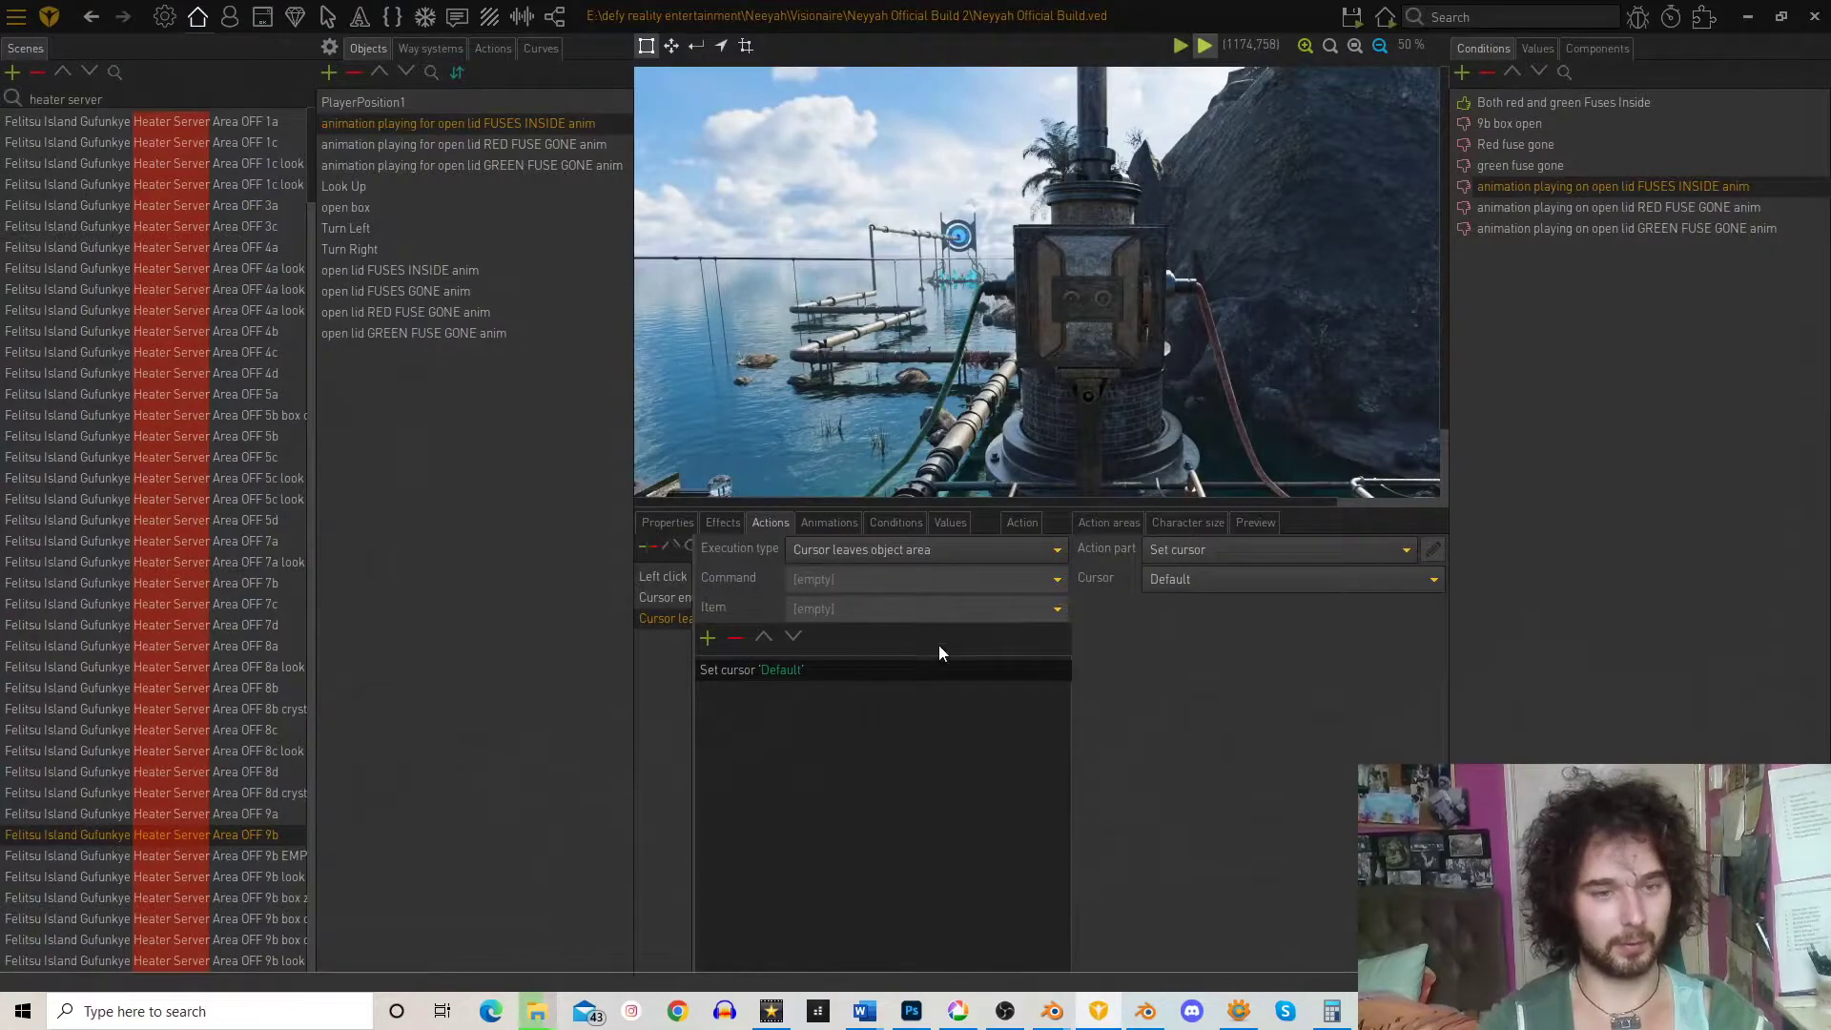
- Save the project and run it on the current scene, opening the fuse box lid and entering the fuse close-up
mouse_move(1352, 17)
left_click(1385, 97)
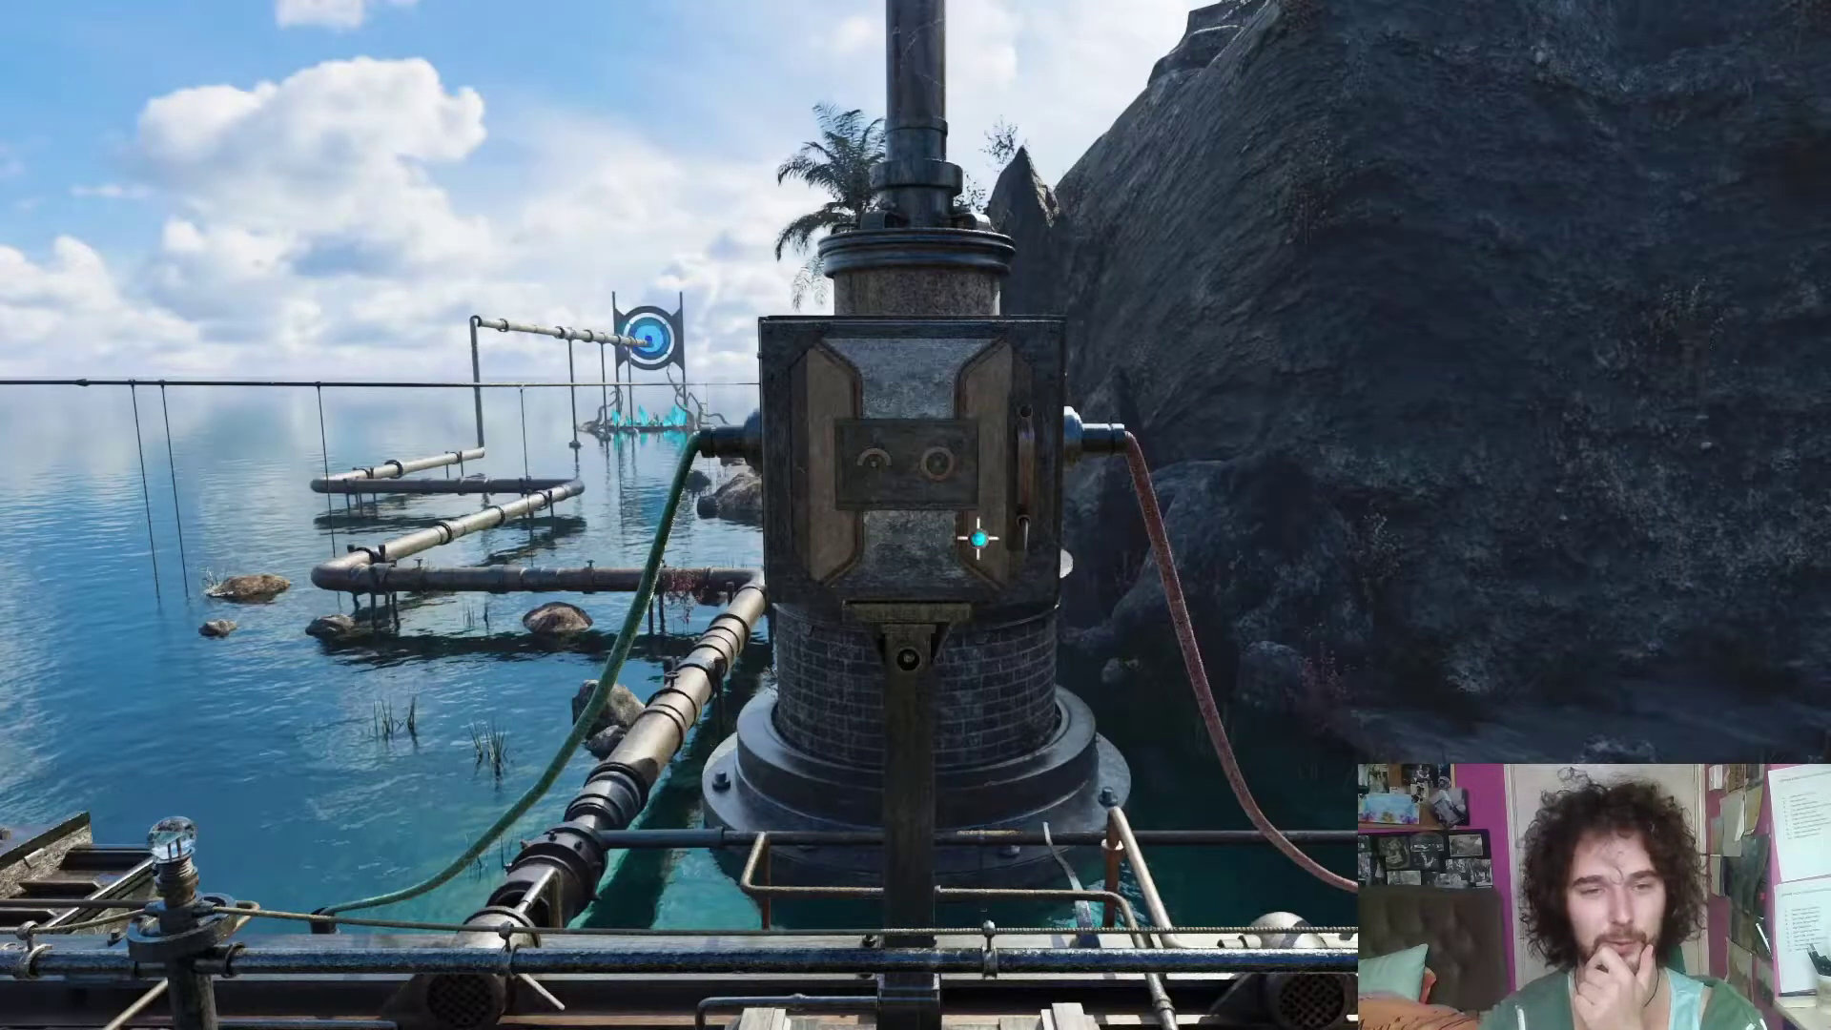
left_click(1005, 483)
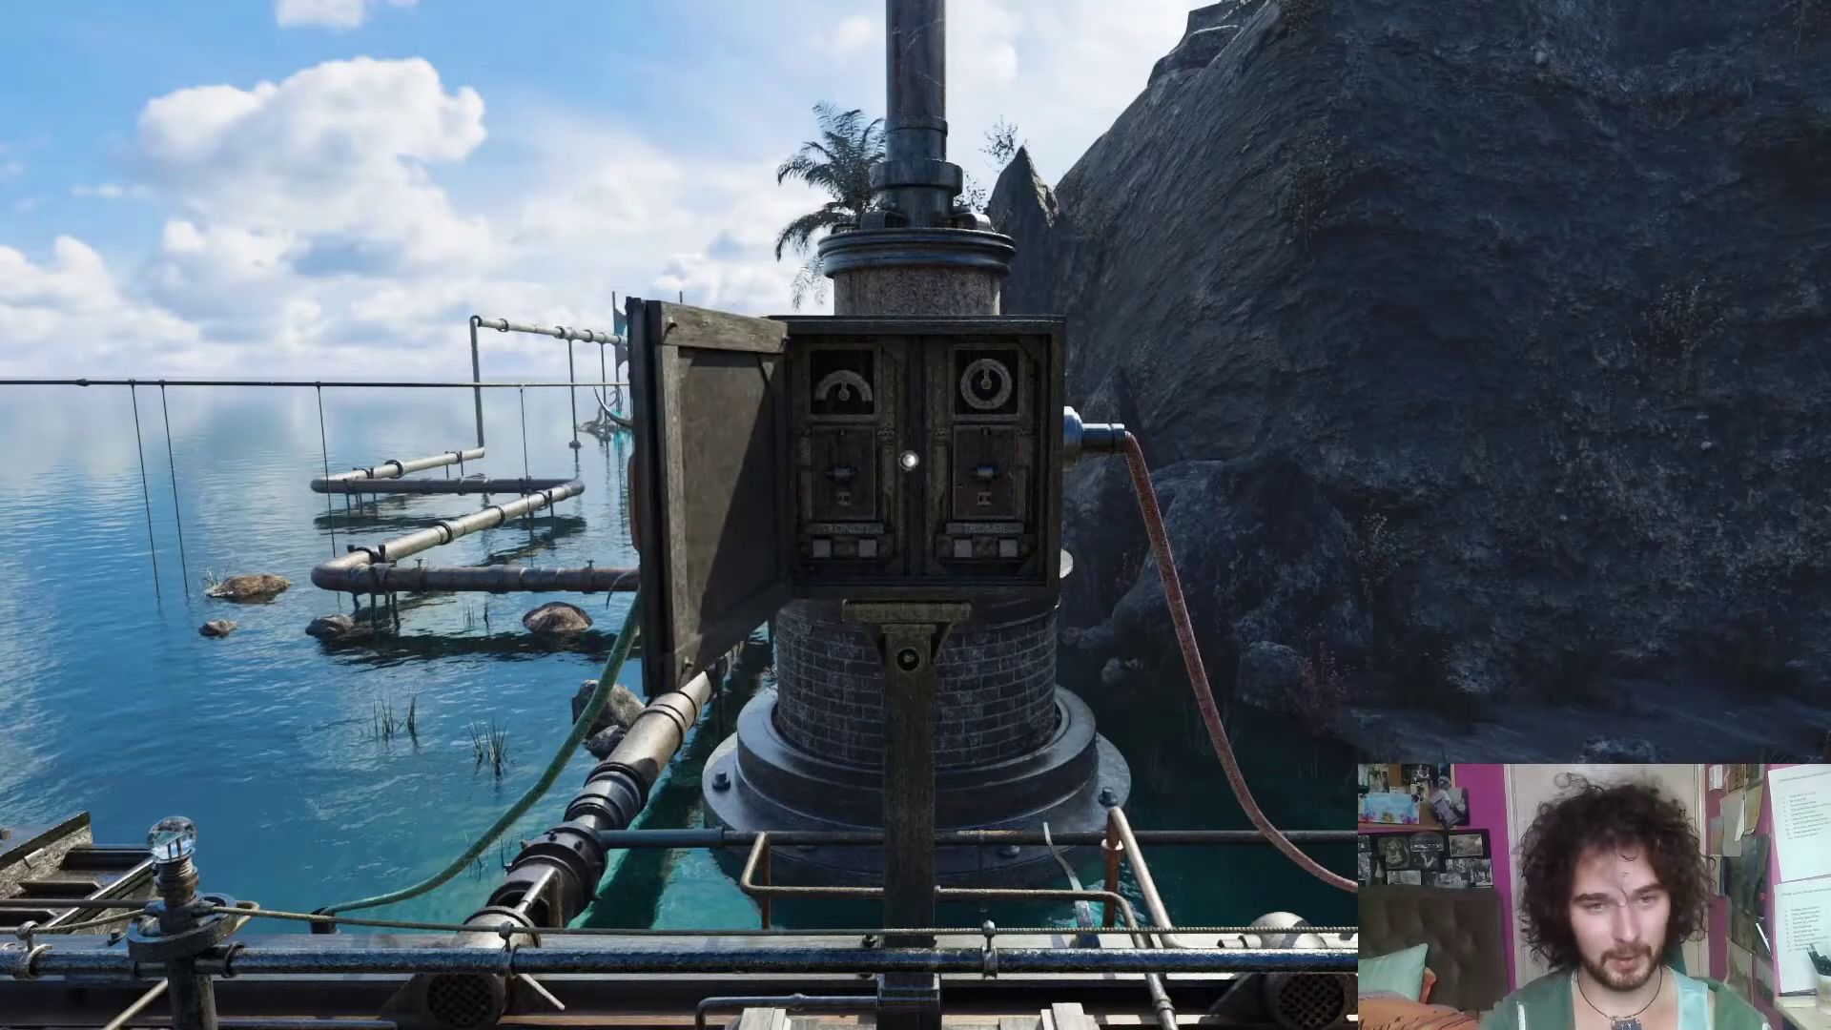
left_click(925, 467)
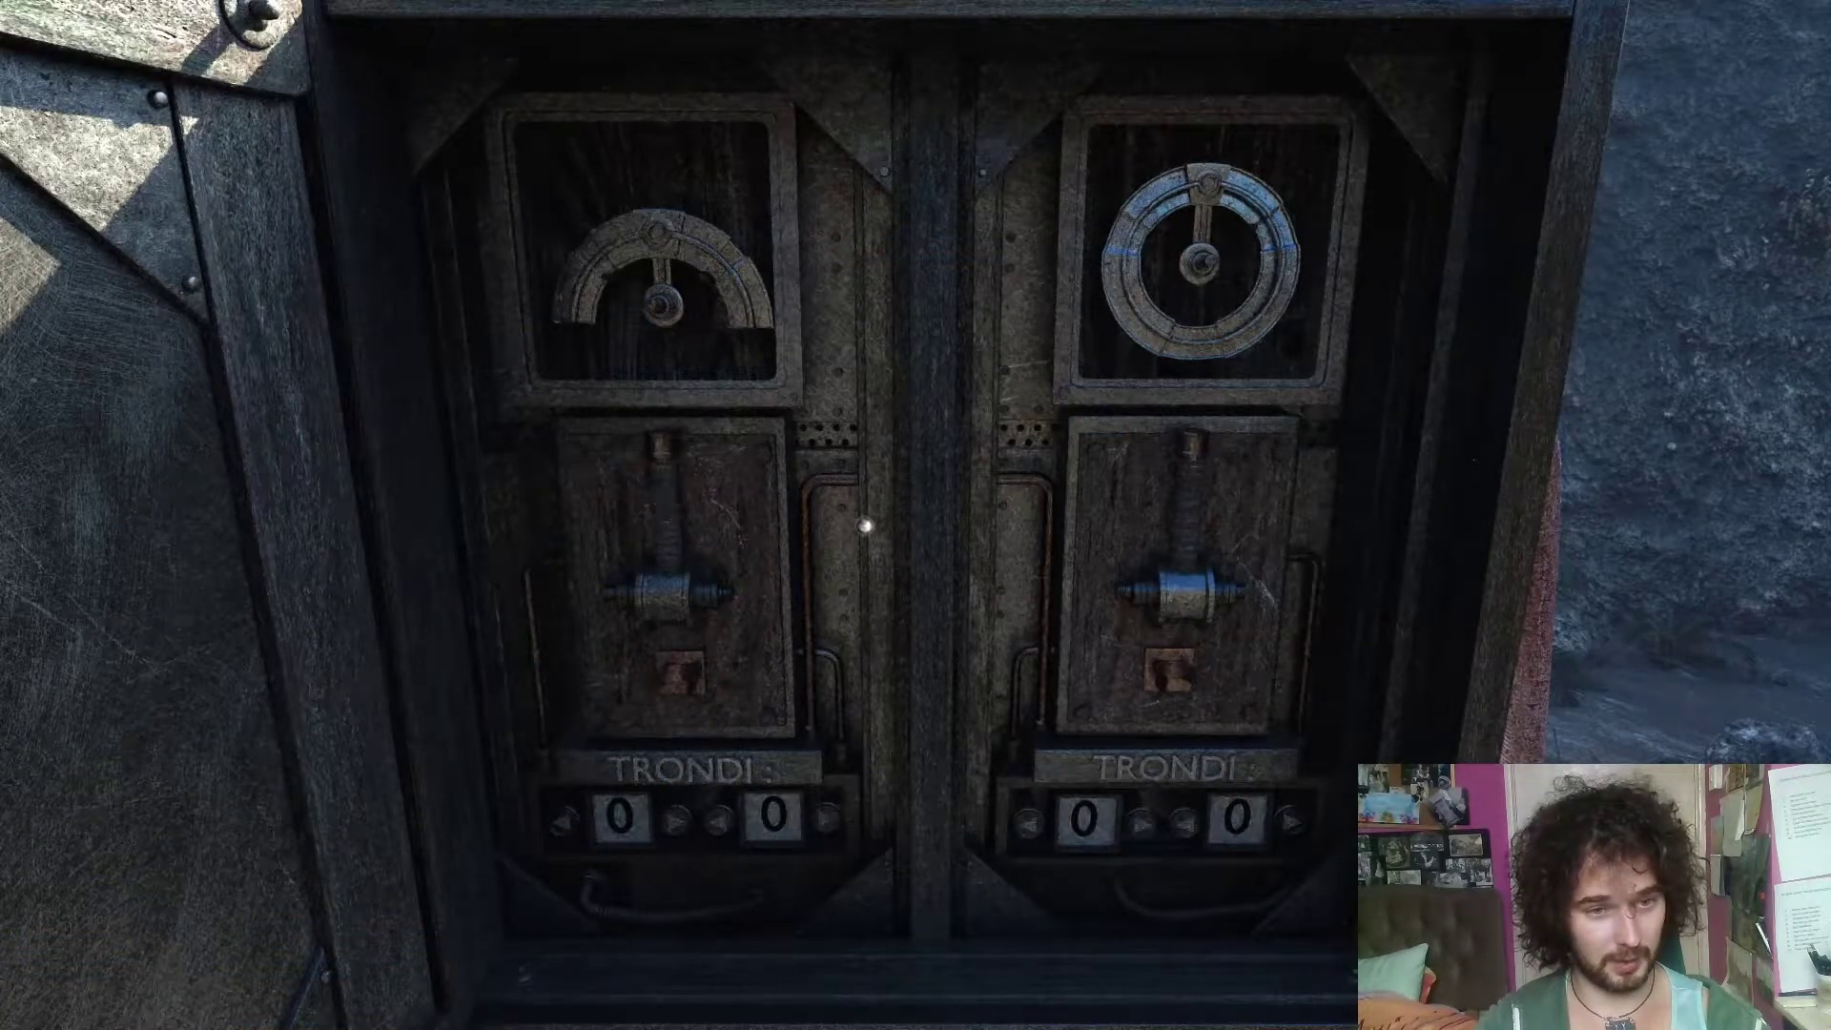
- Test the left and right fuse levers repeatedly in the close-up, trying one lever while the other's animation is playing
left_click(667, 488)
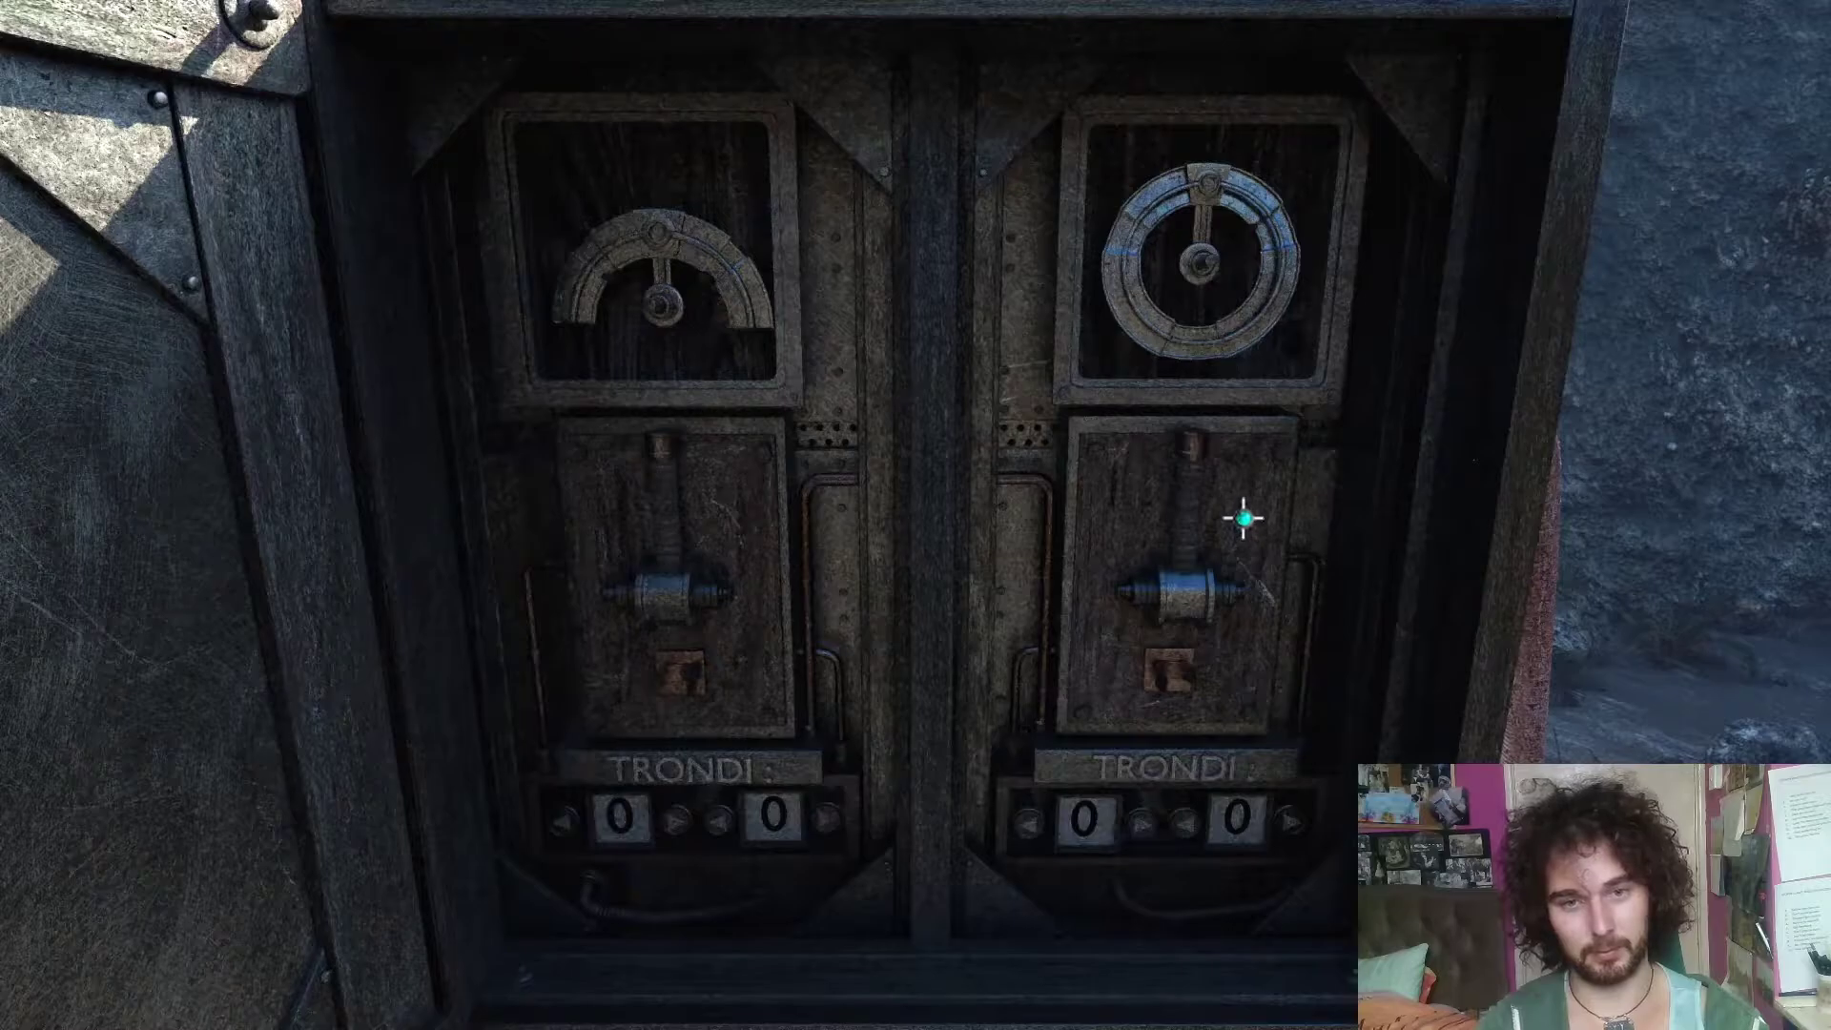
left_click(659, 494)
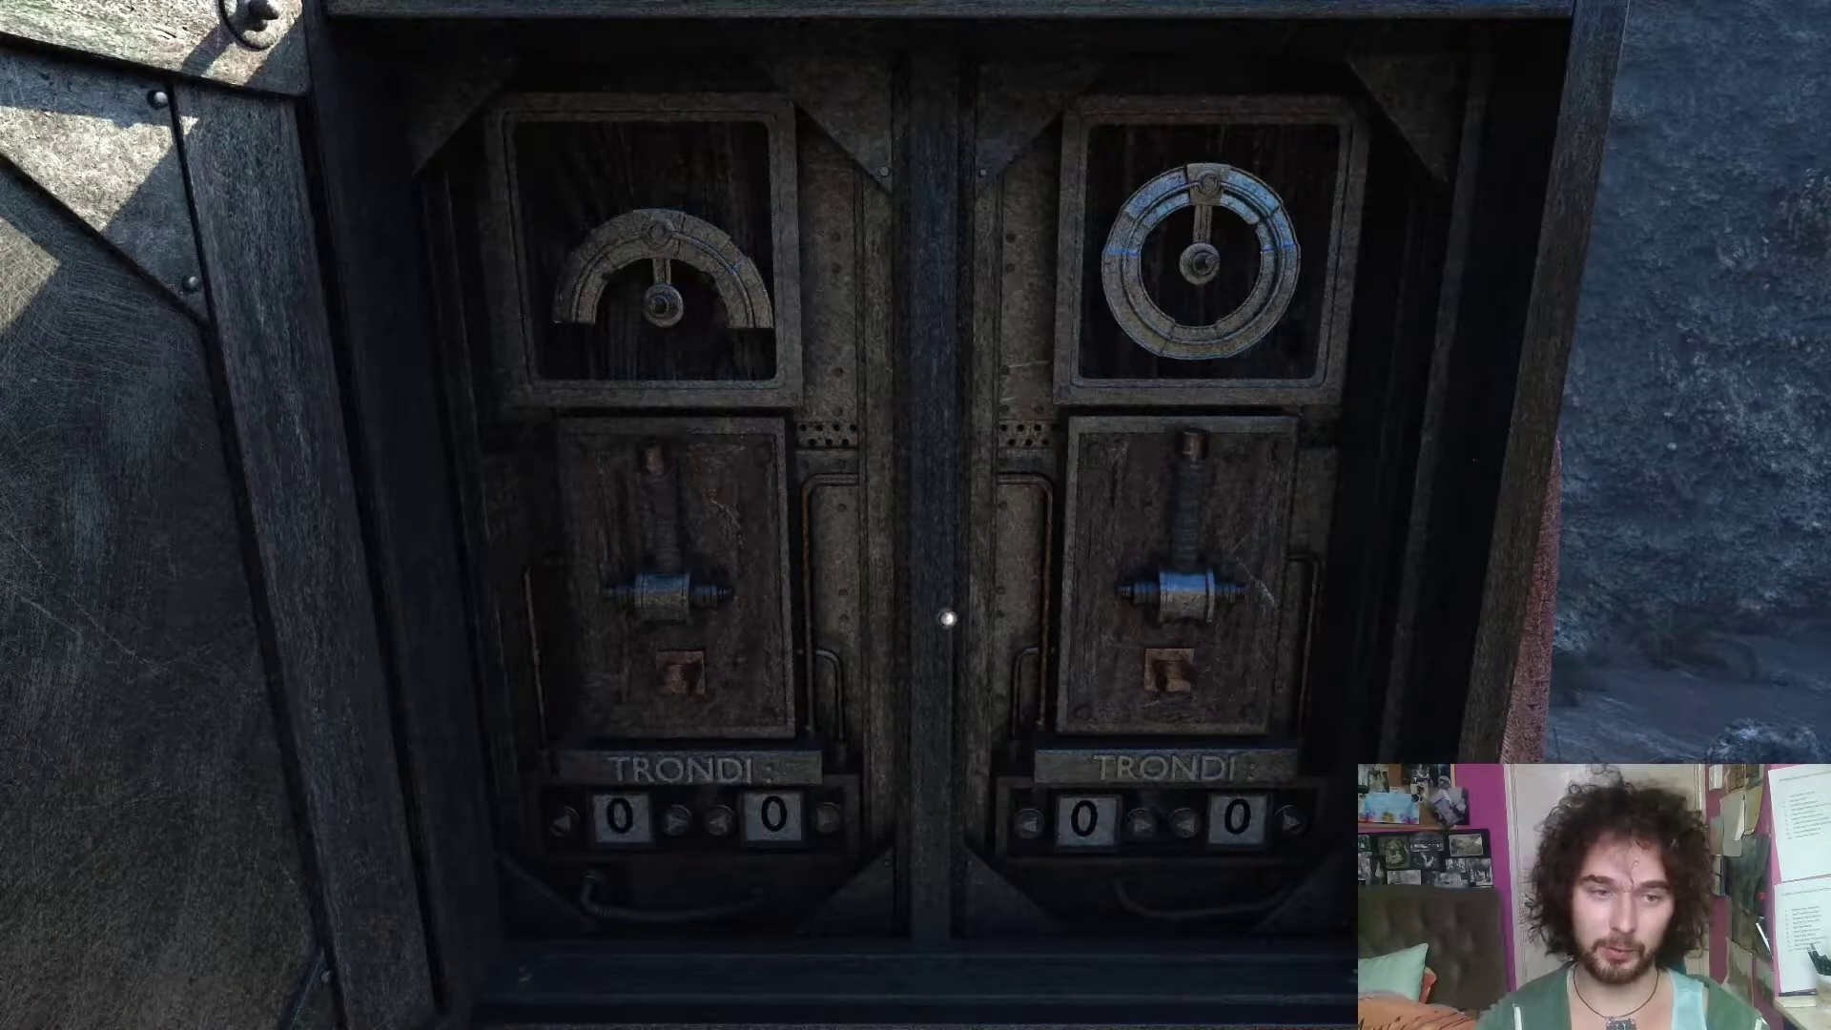
left_click(1189, 487)
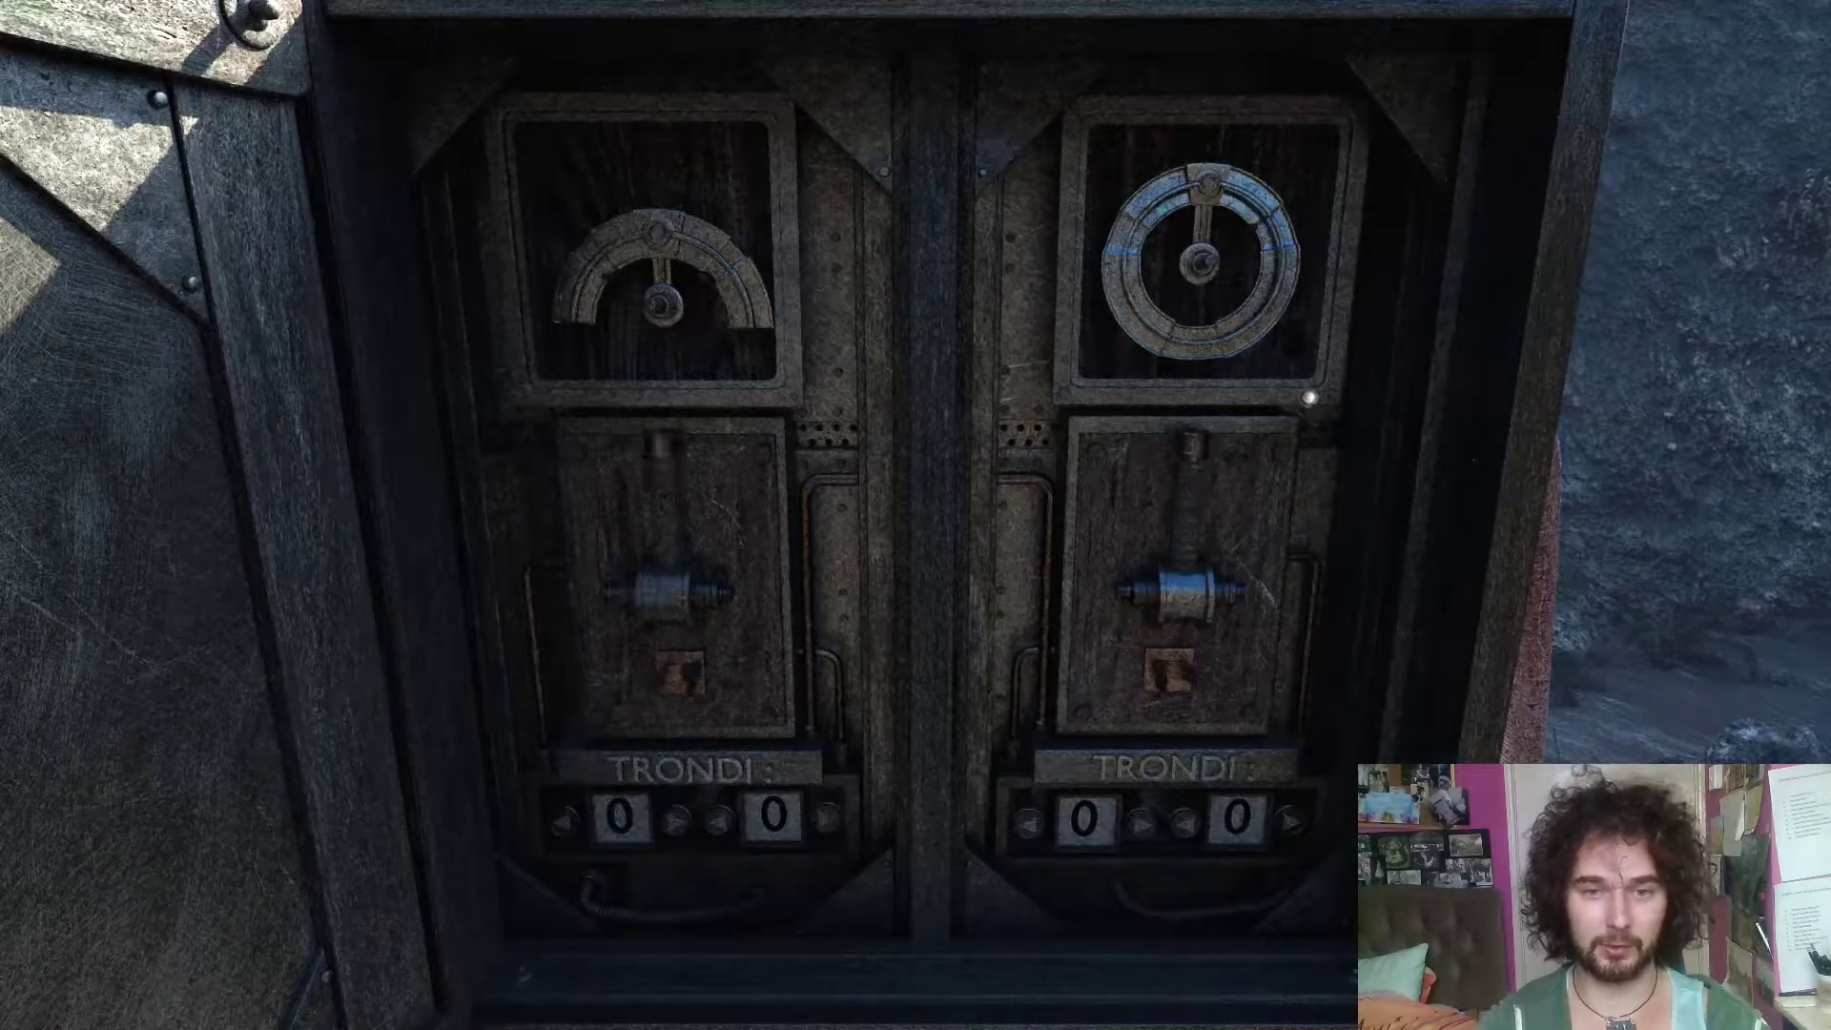
left_click(656, 520)
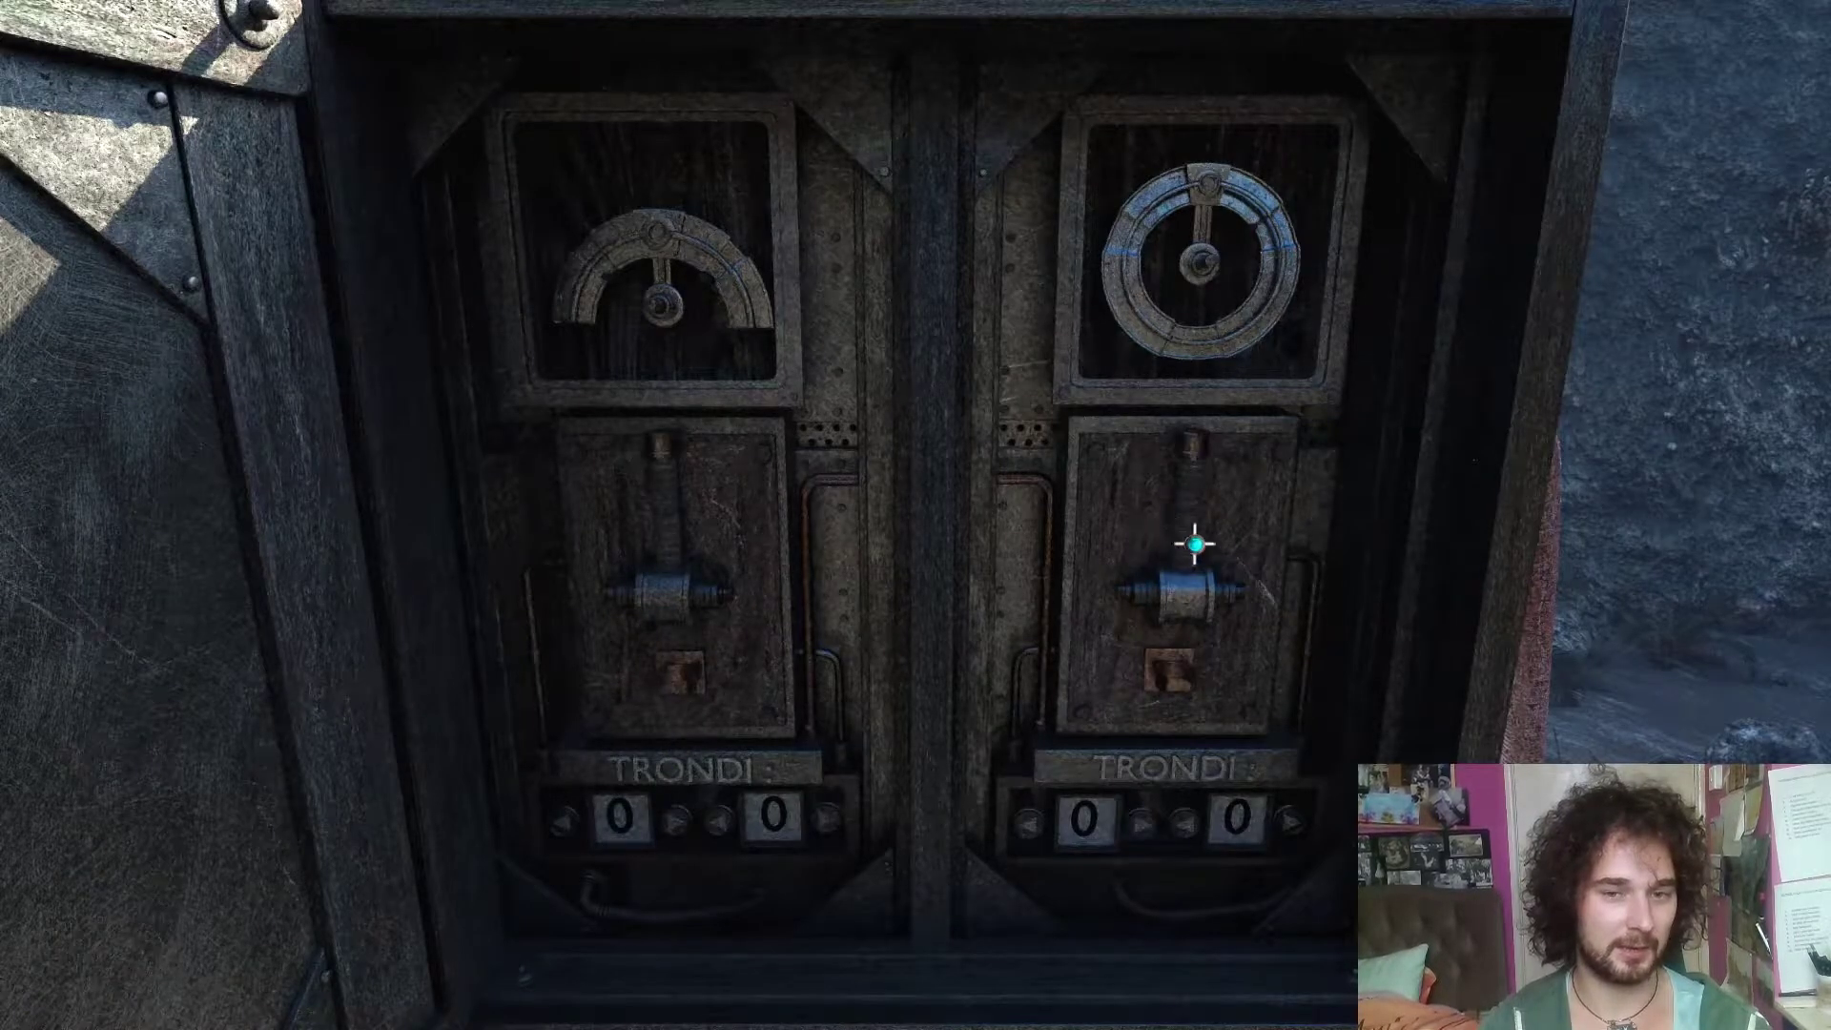
left_click(681, 510)
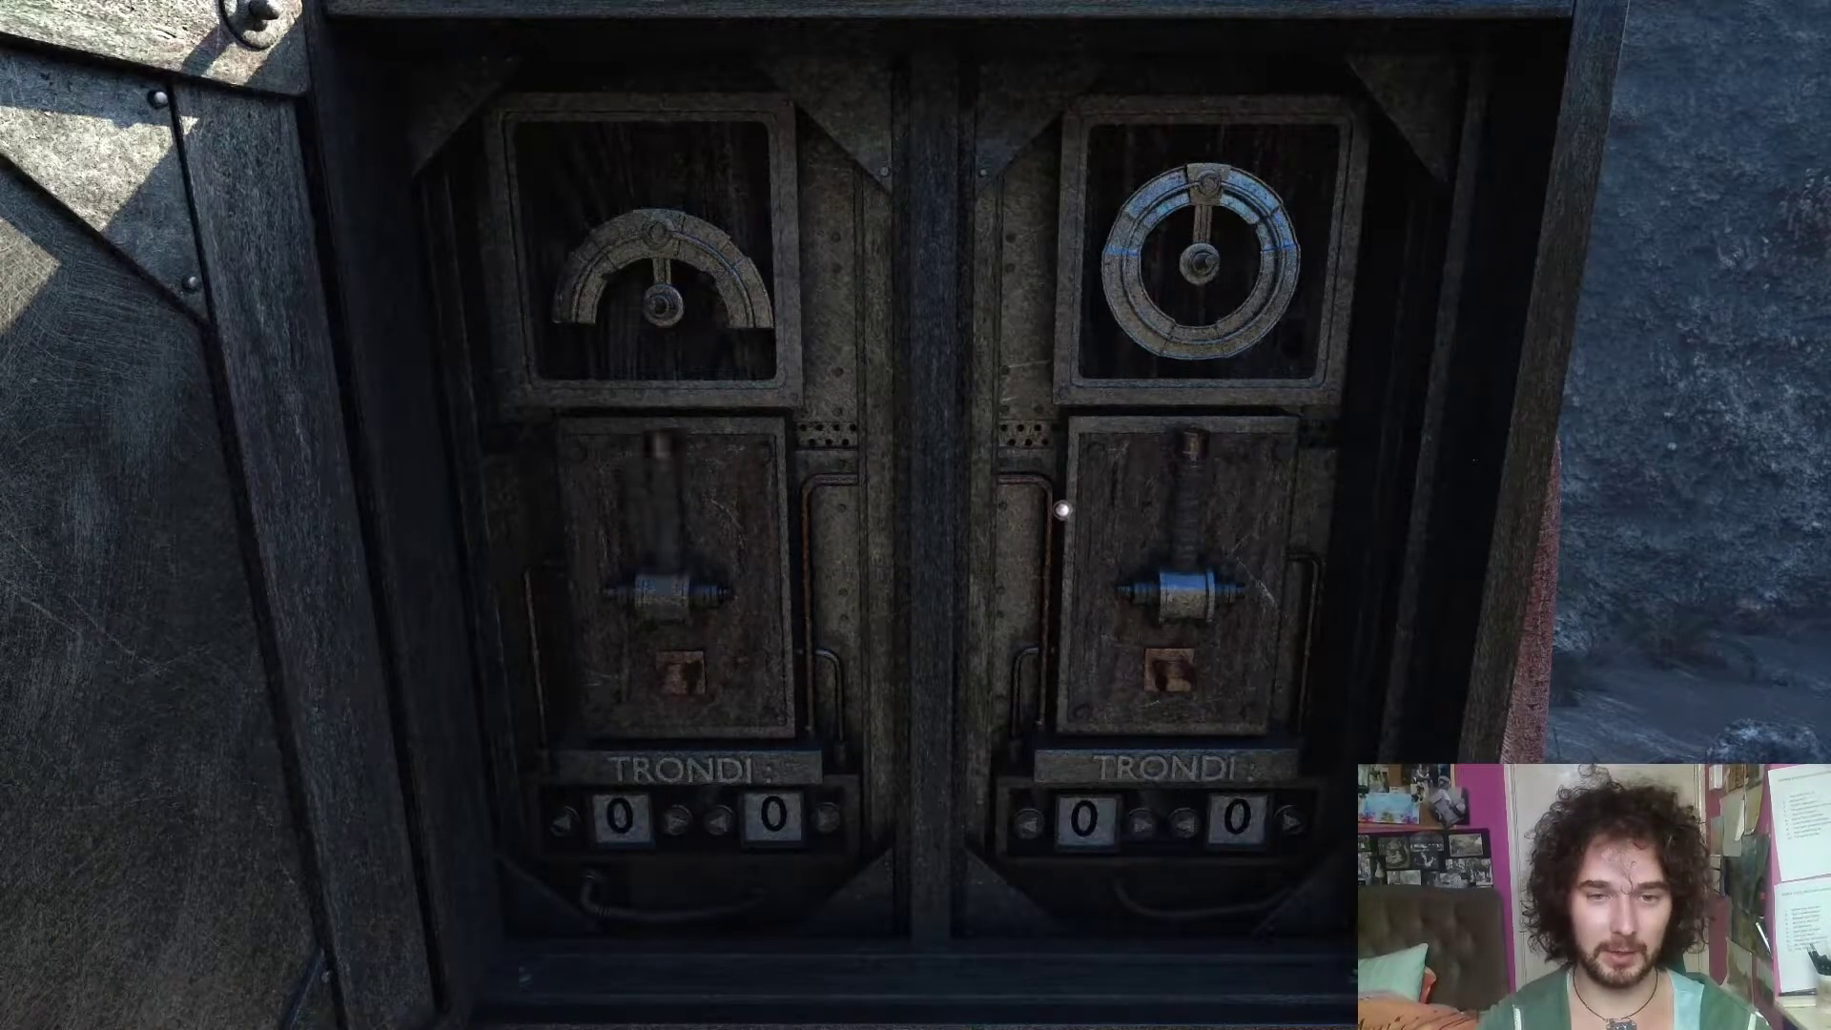
left_click(1198, 495)
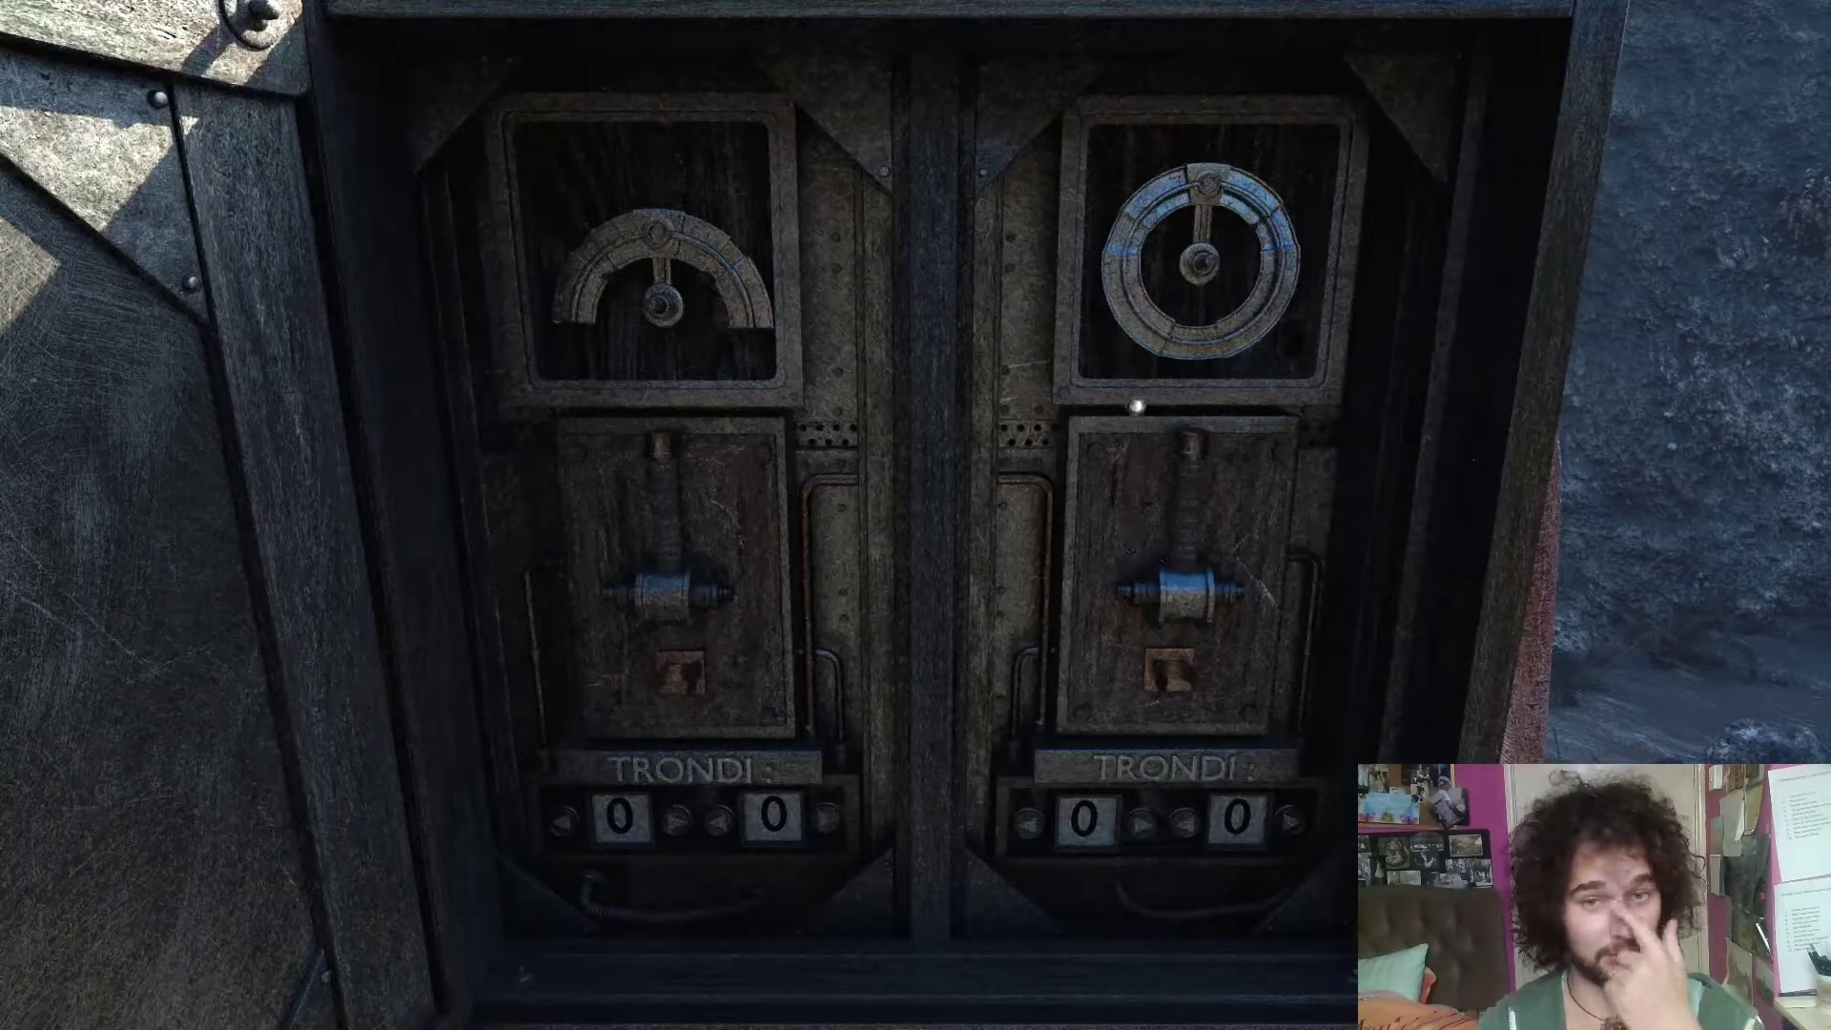
left_click(1195, 444)
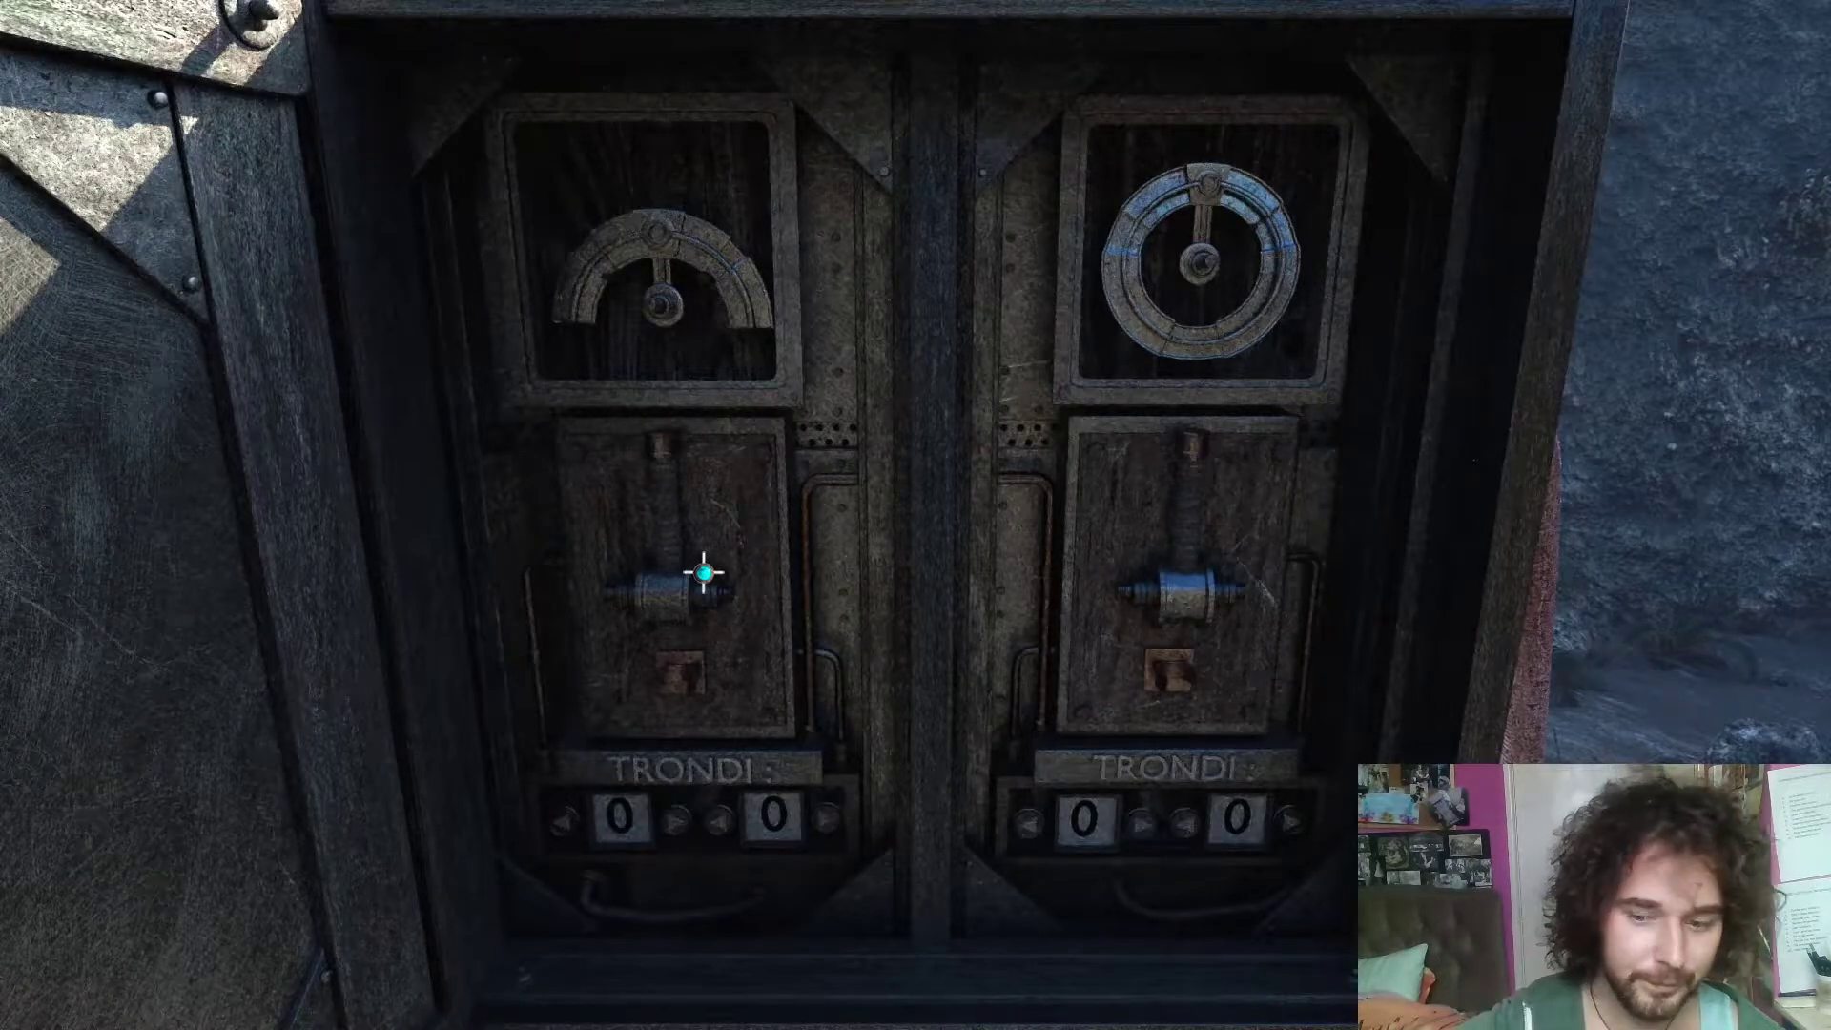
left_click(662, 524)
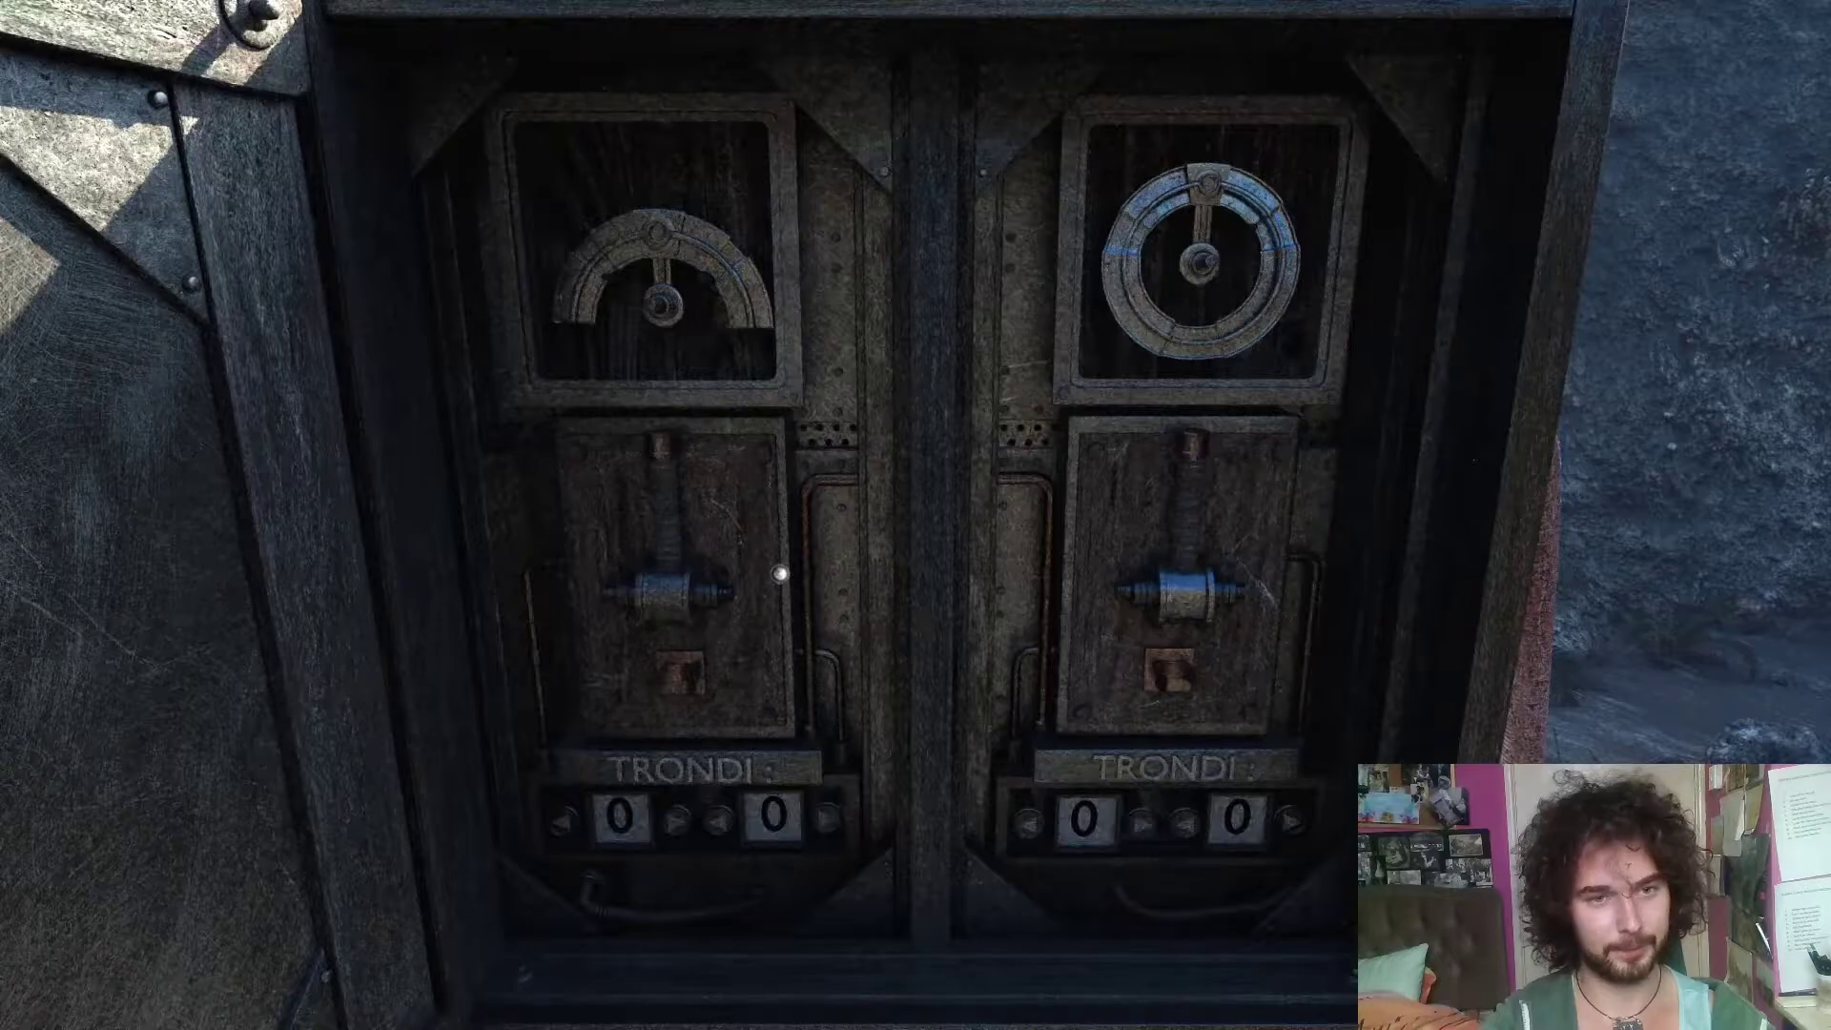
- Quit the running game without saving it, and widen the scene list while narrowing the object list
left_click(1717, 73)
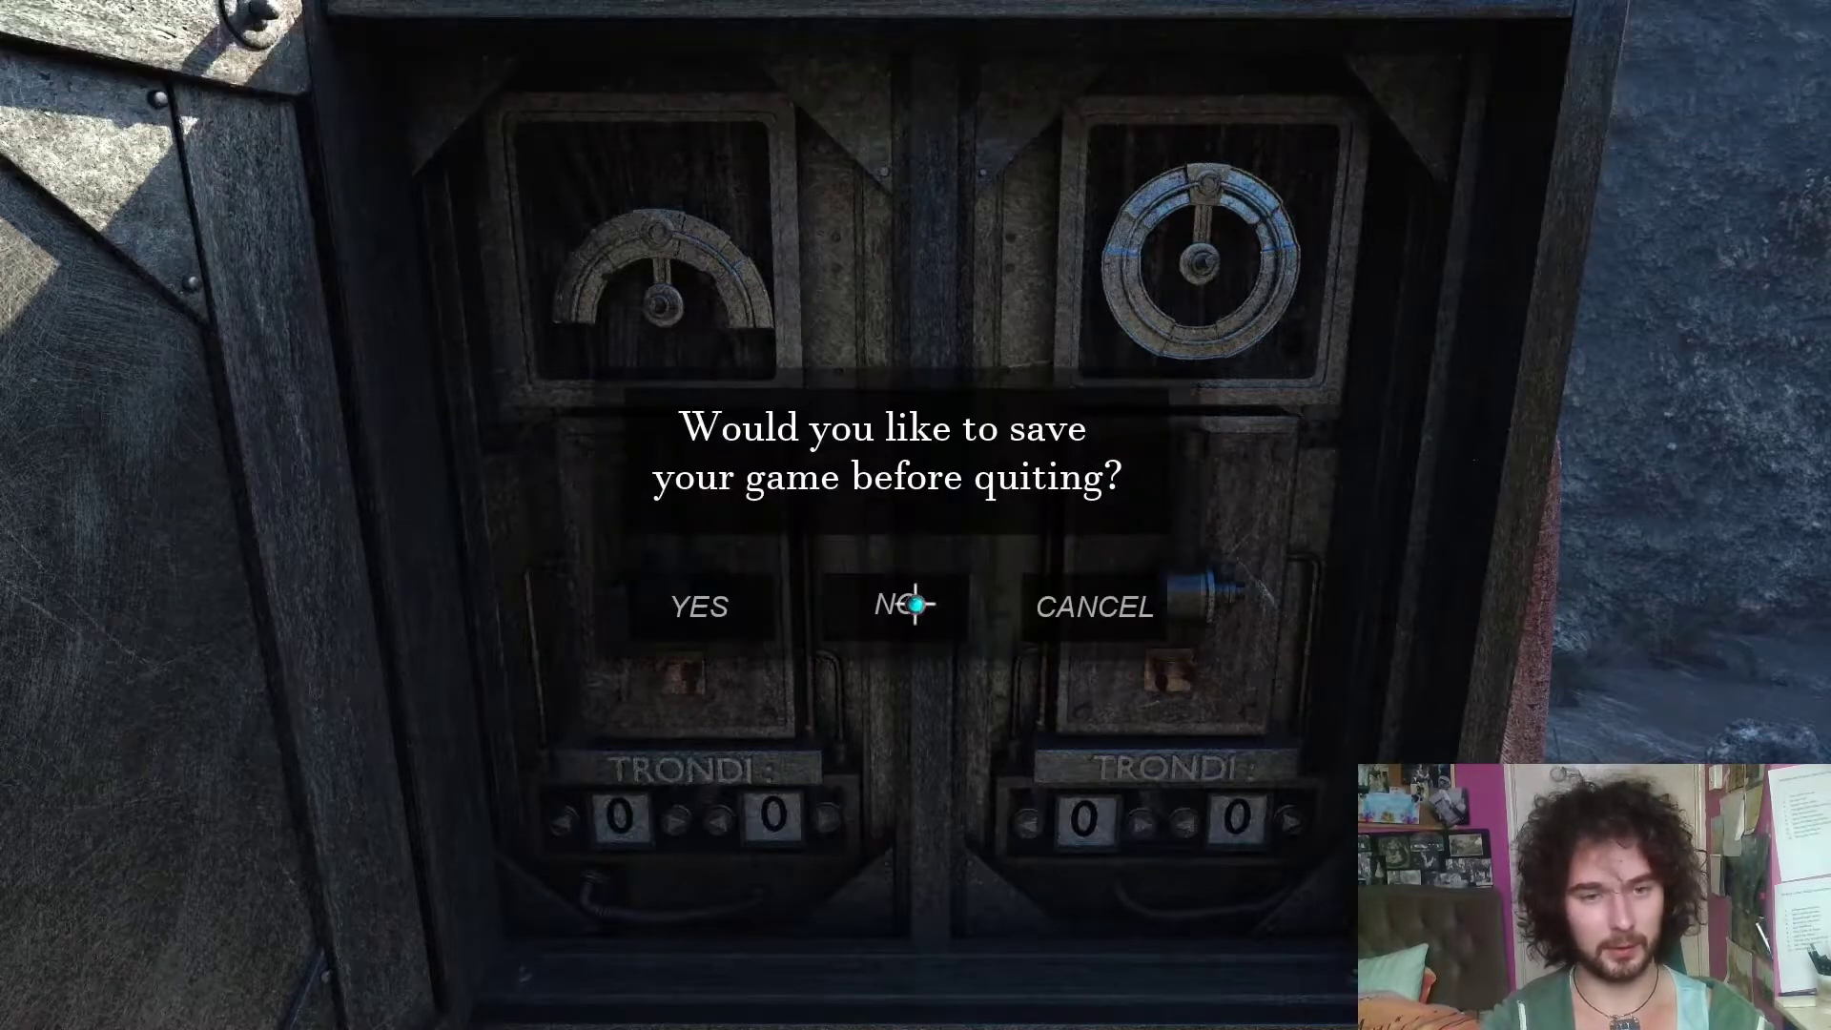
left_click(885, 601)
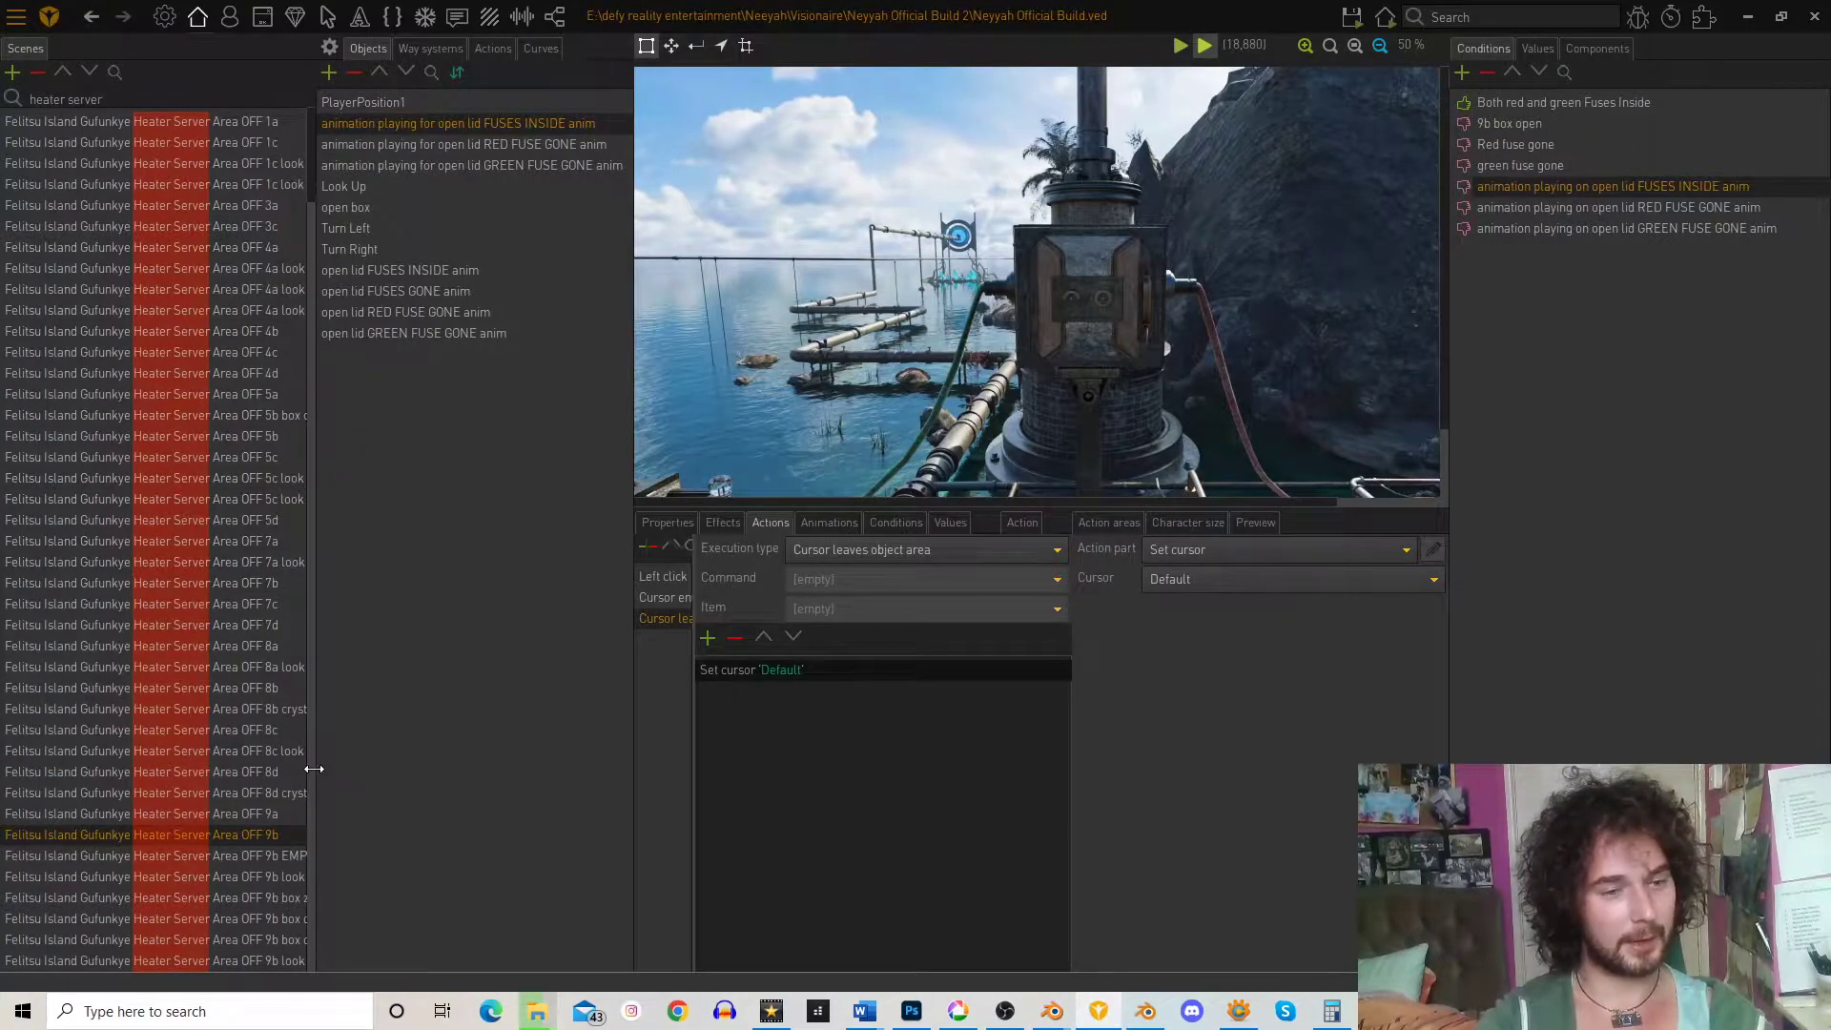
left_click_drag(313, 769, 392, 770)
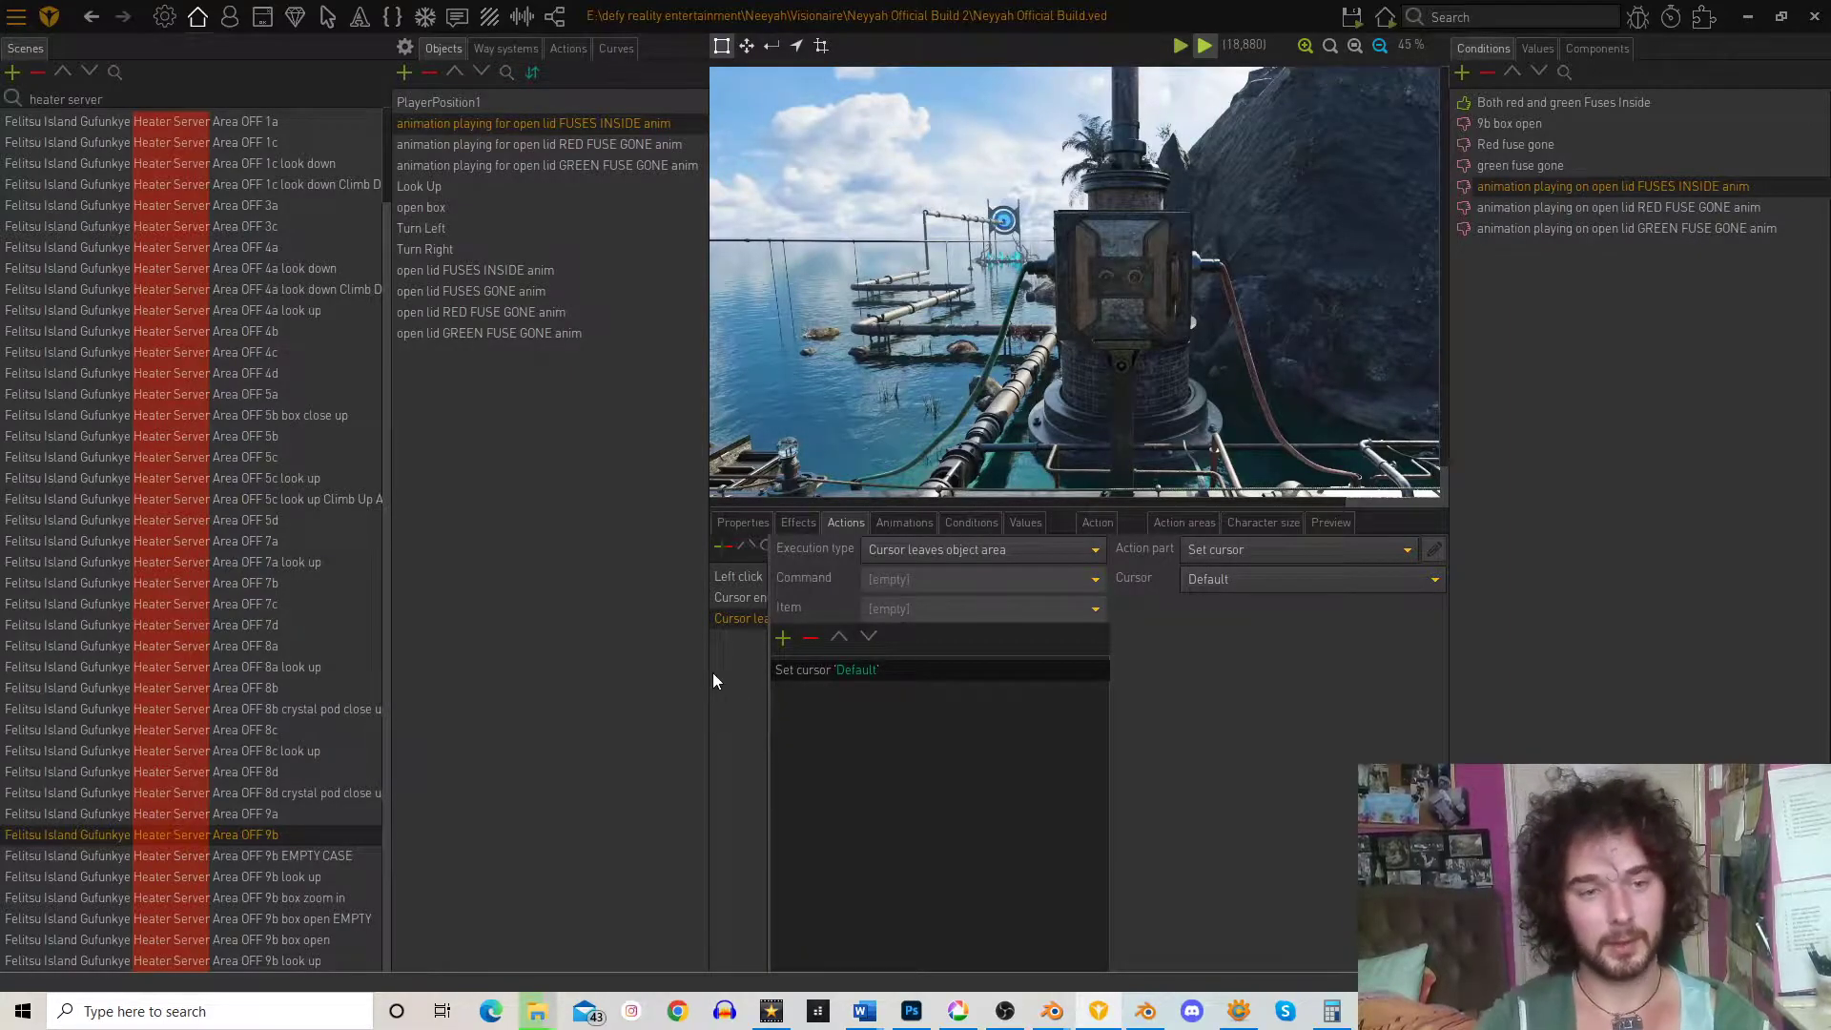
left_click_drag(711, 672, 587, 672)
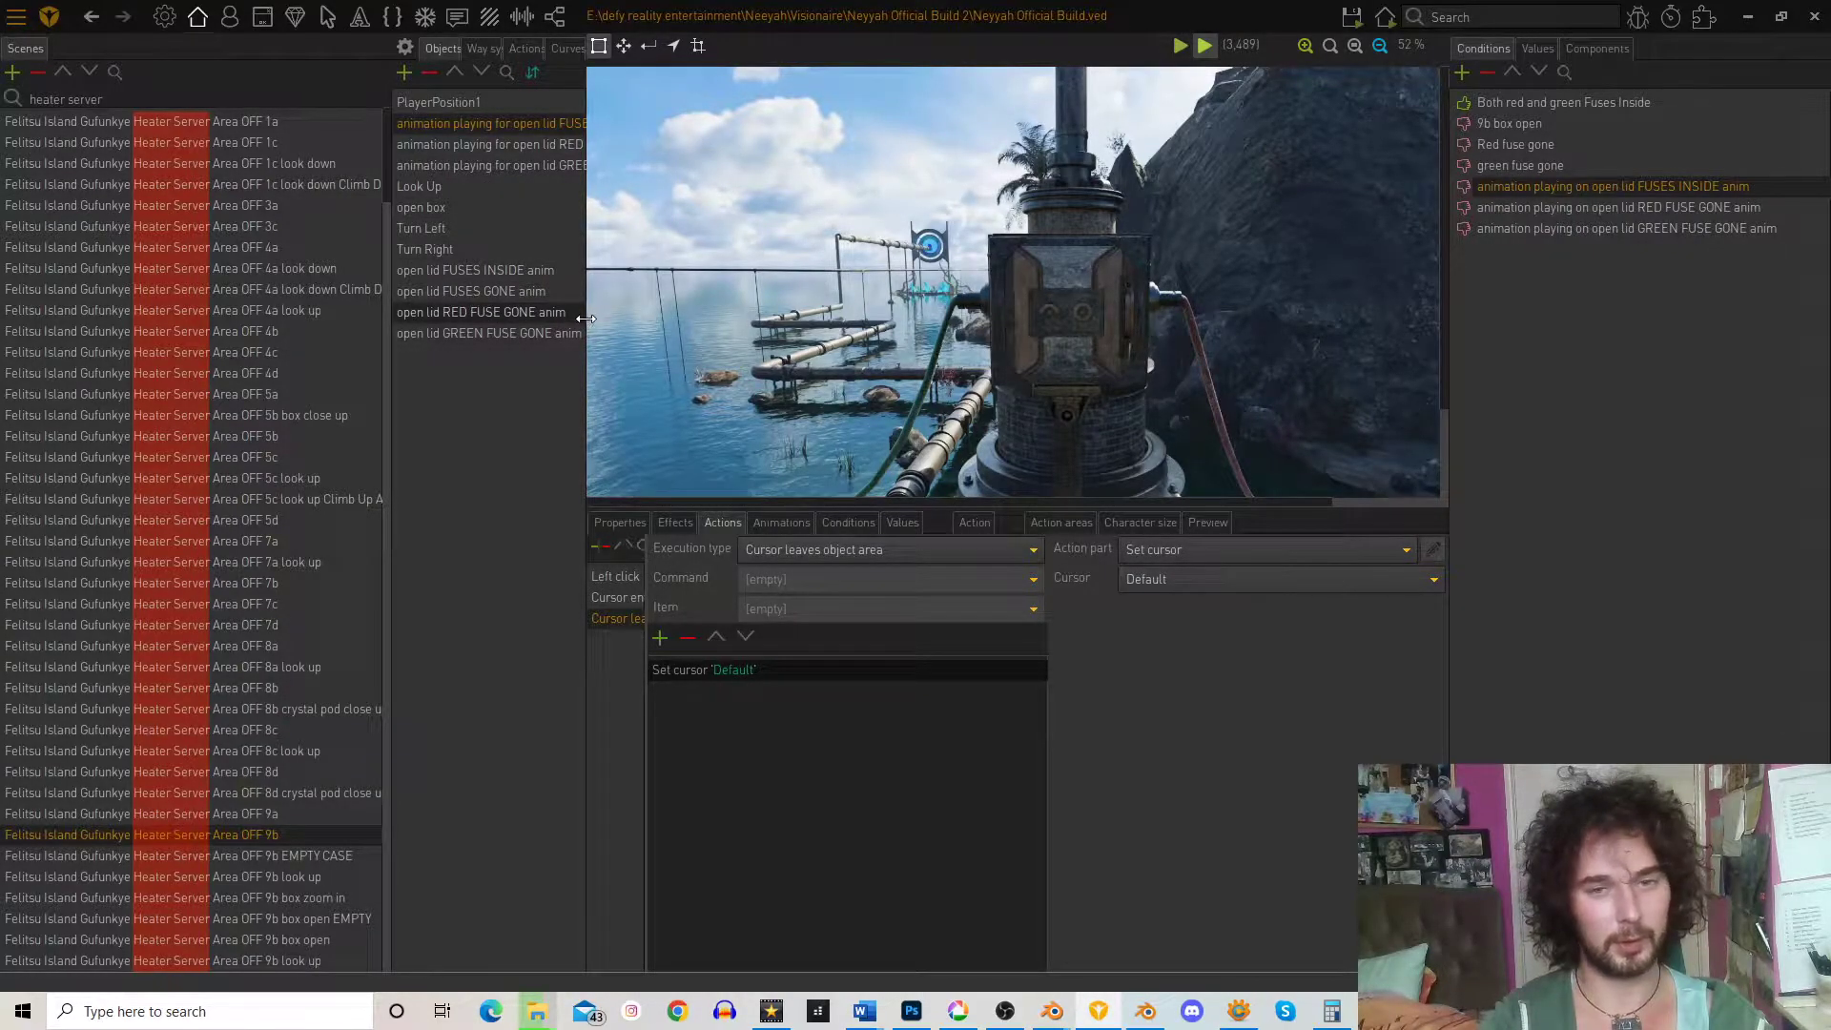
- Examine the use action of the Red fuse lever in scene 9b box zoom in, including its skip condition and reversed Hide animation
left_click(326, 900)
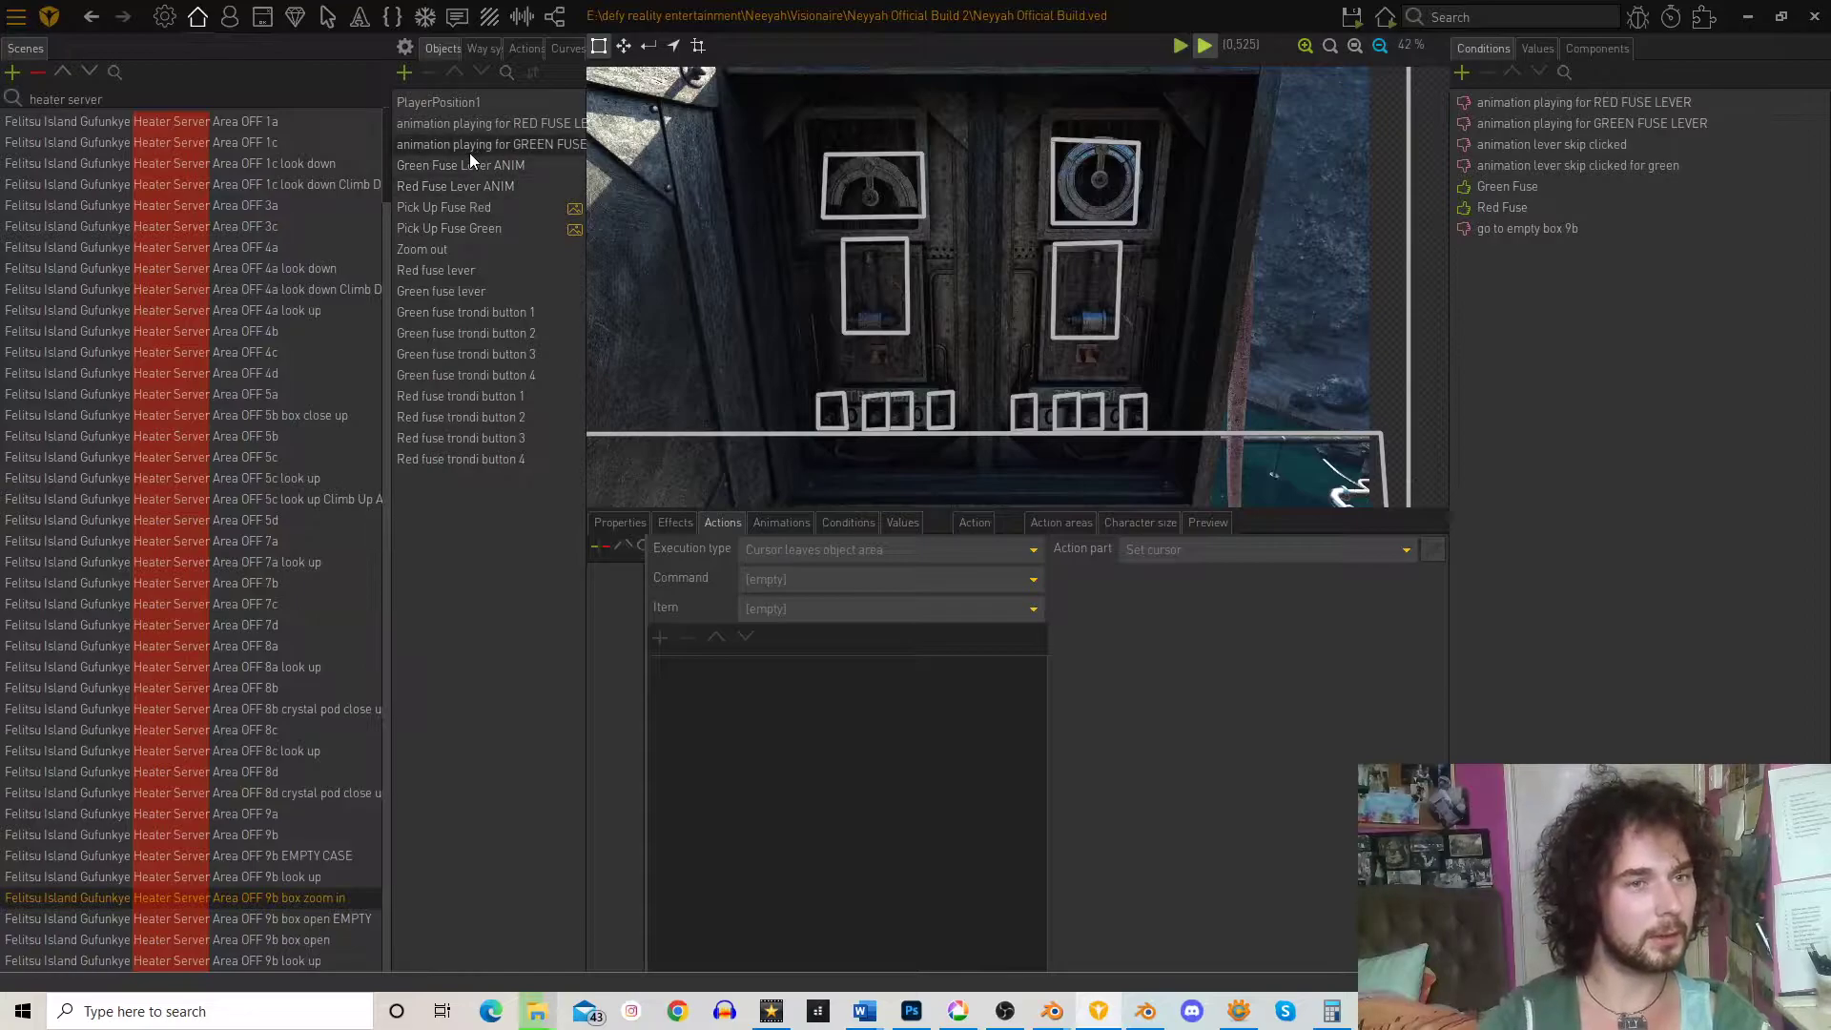
left_click(482, 277)
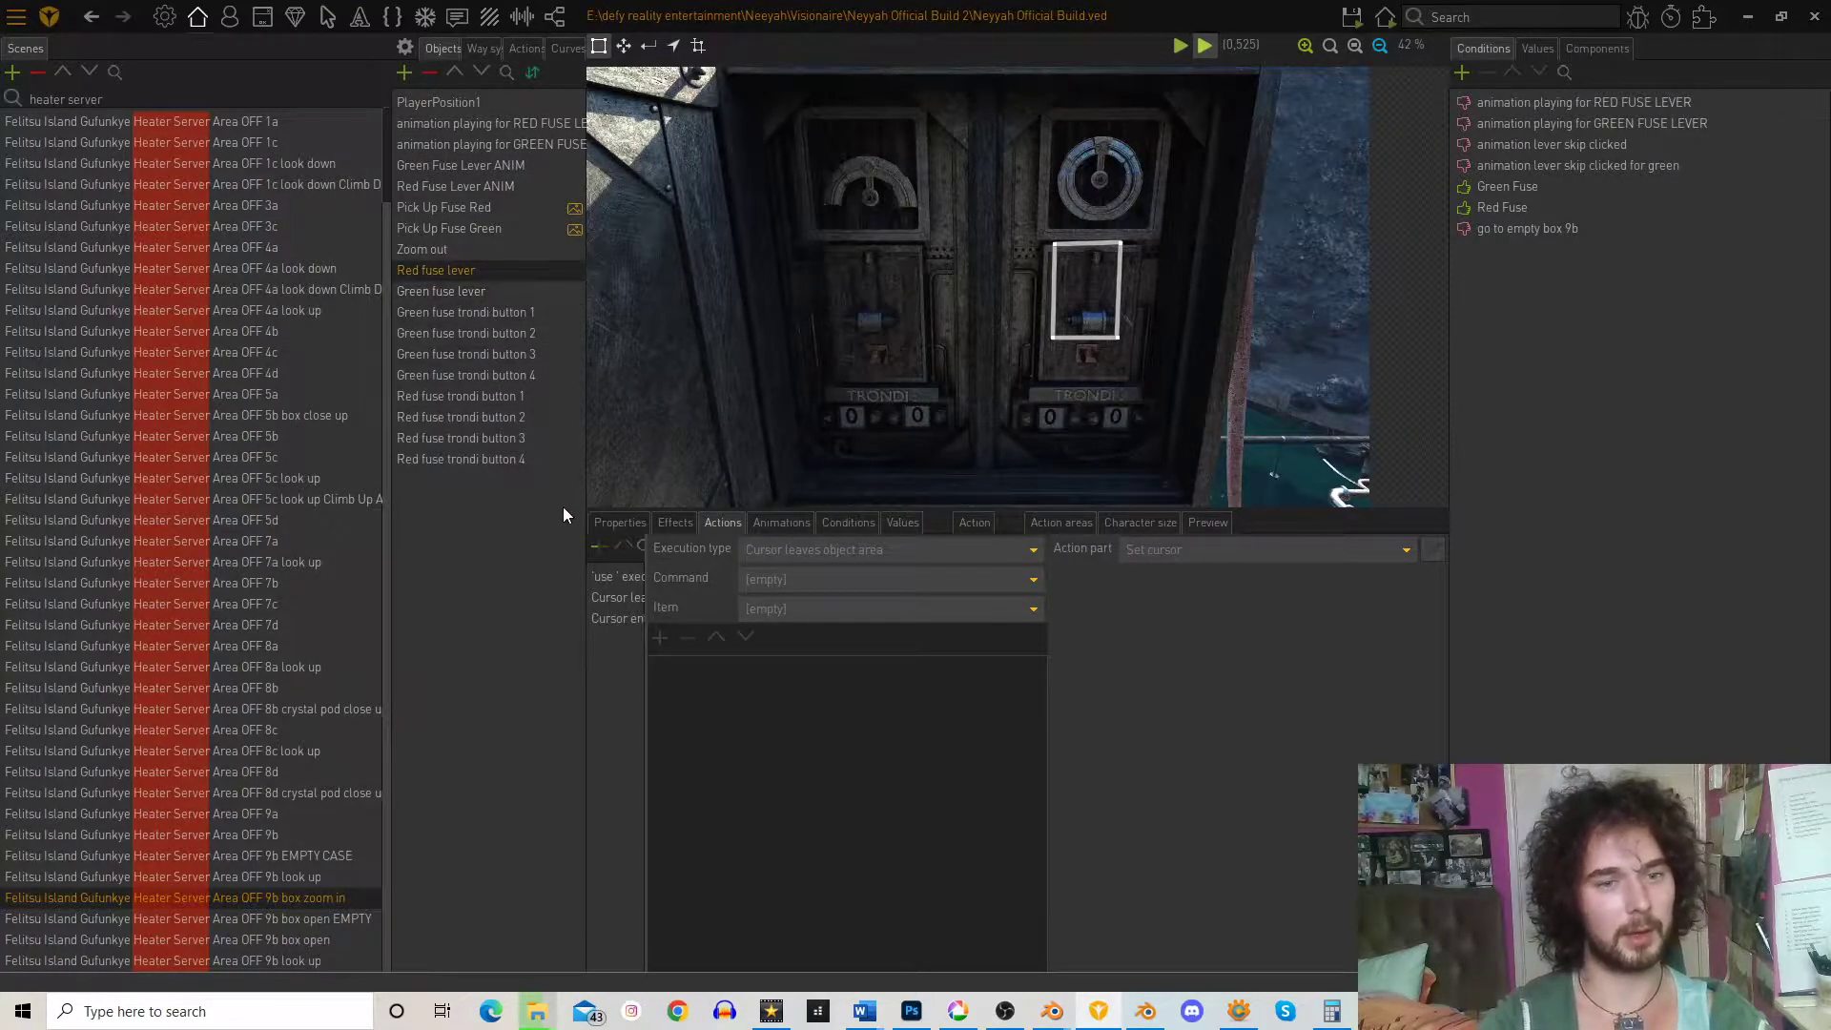
left_click(615, 578)
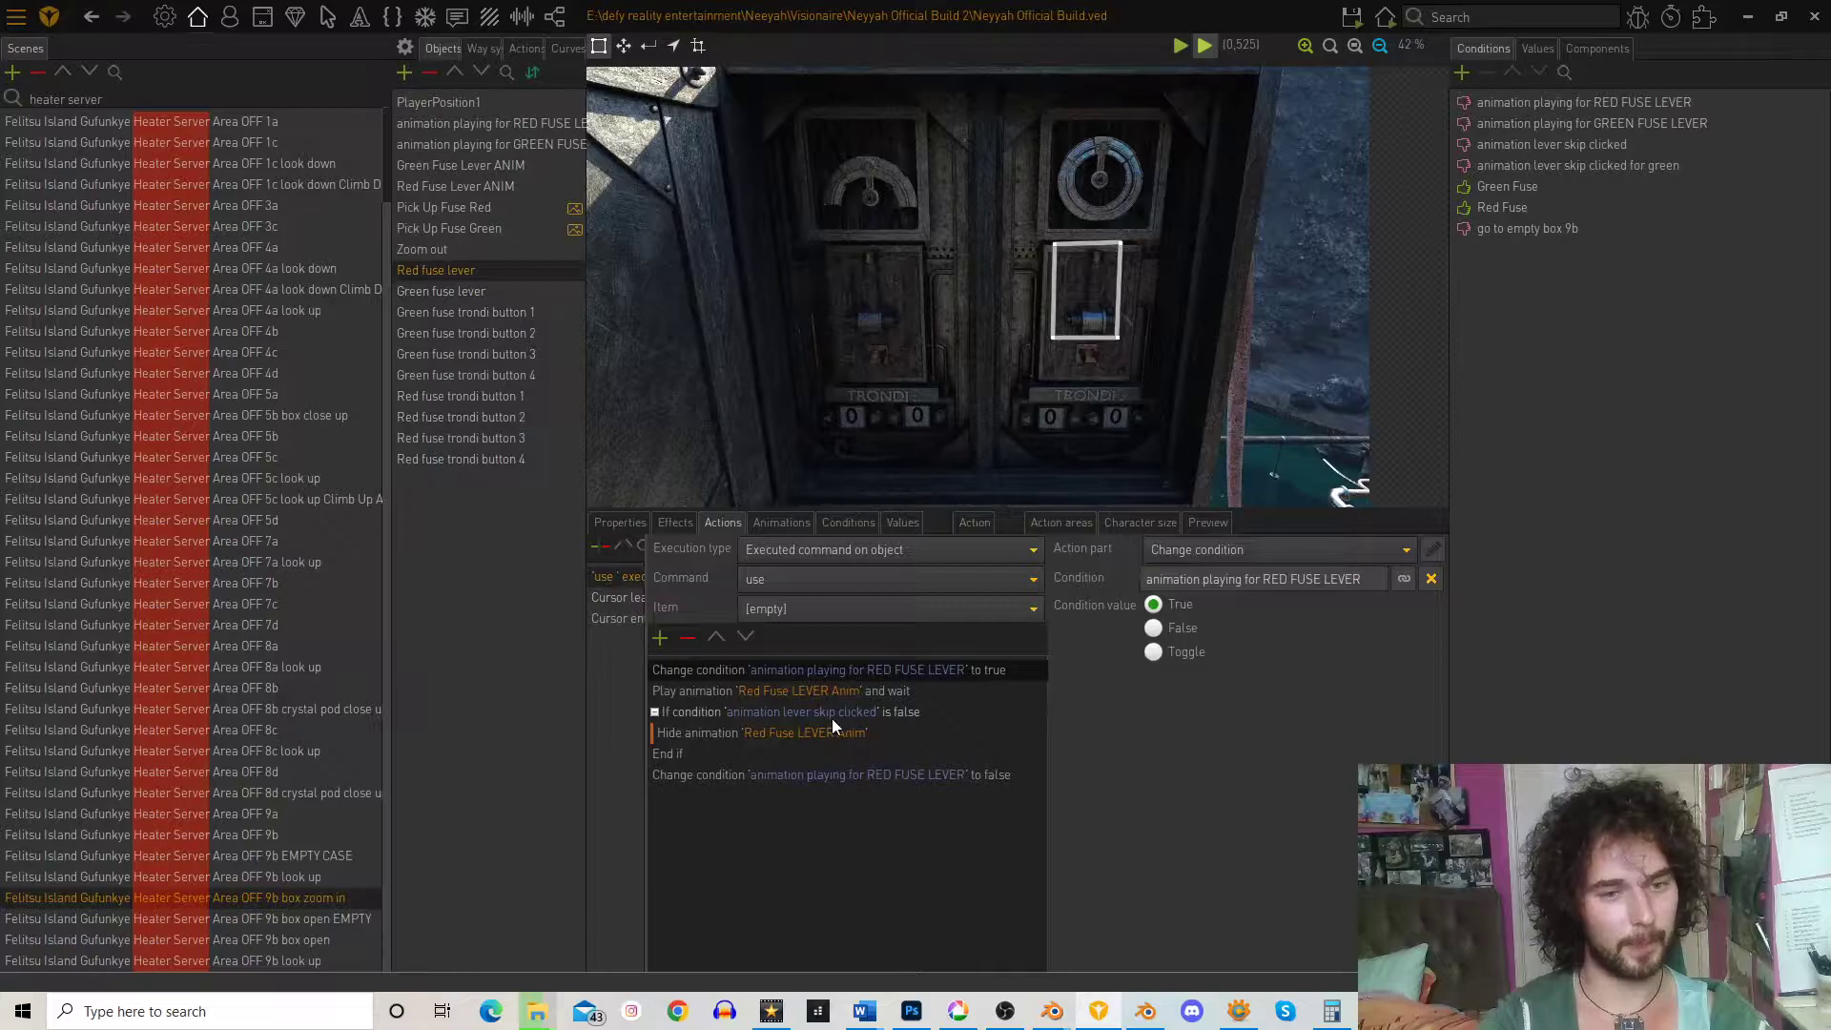
left_click(720, 712)
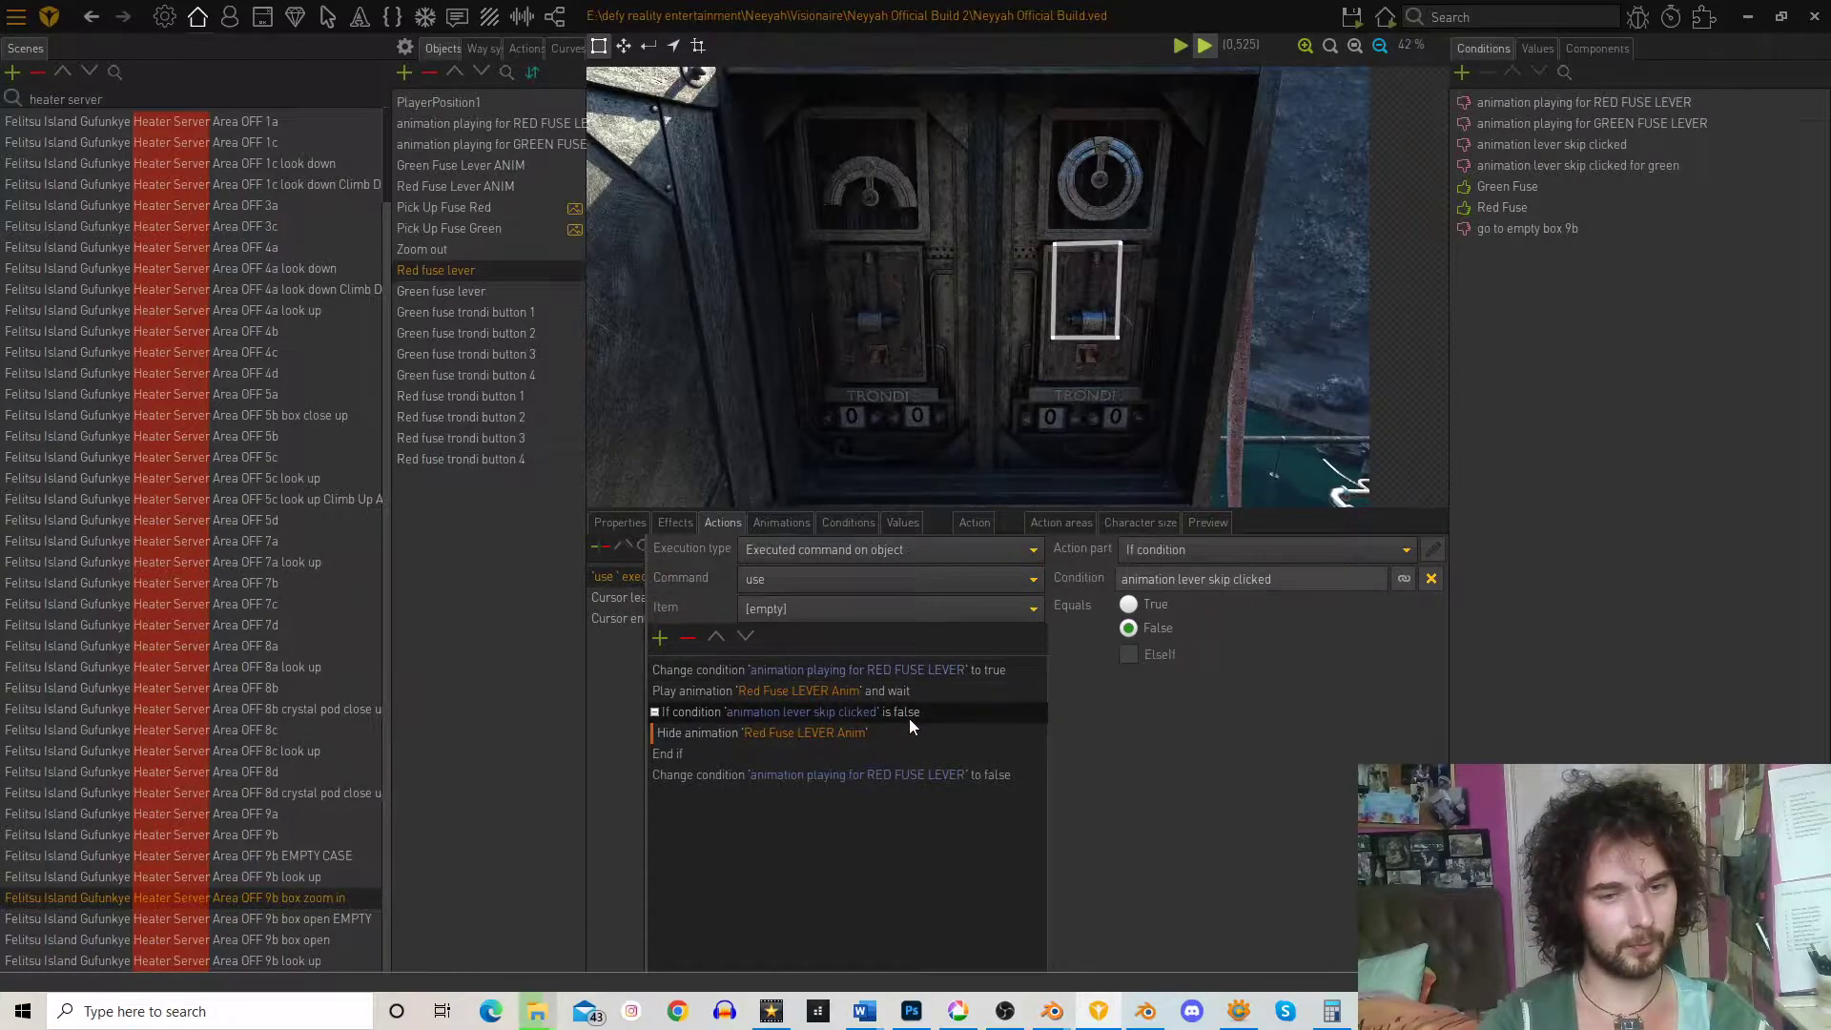
left_click(695, 755)
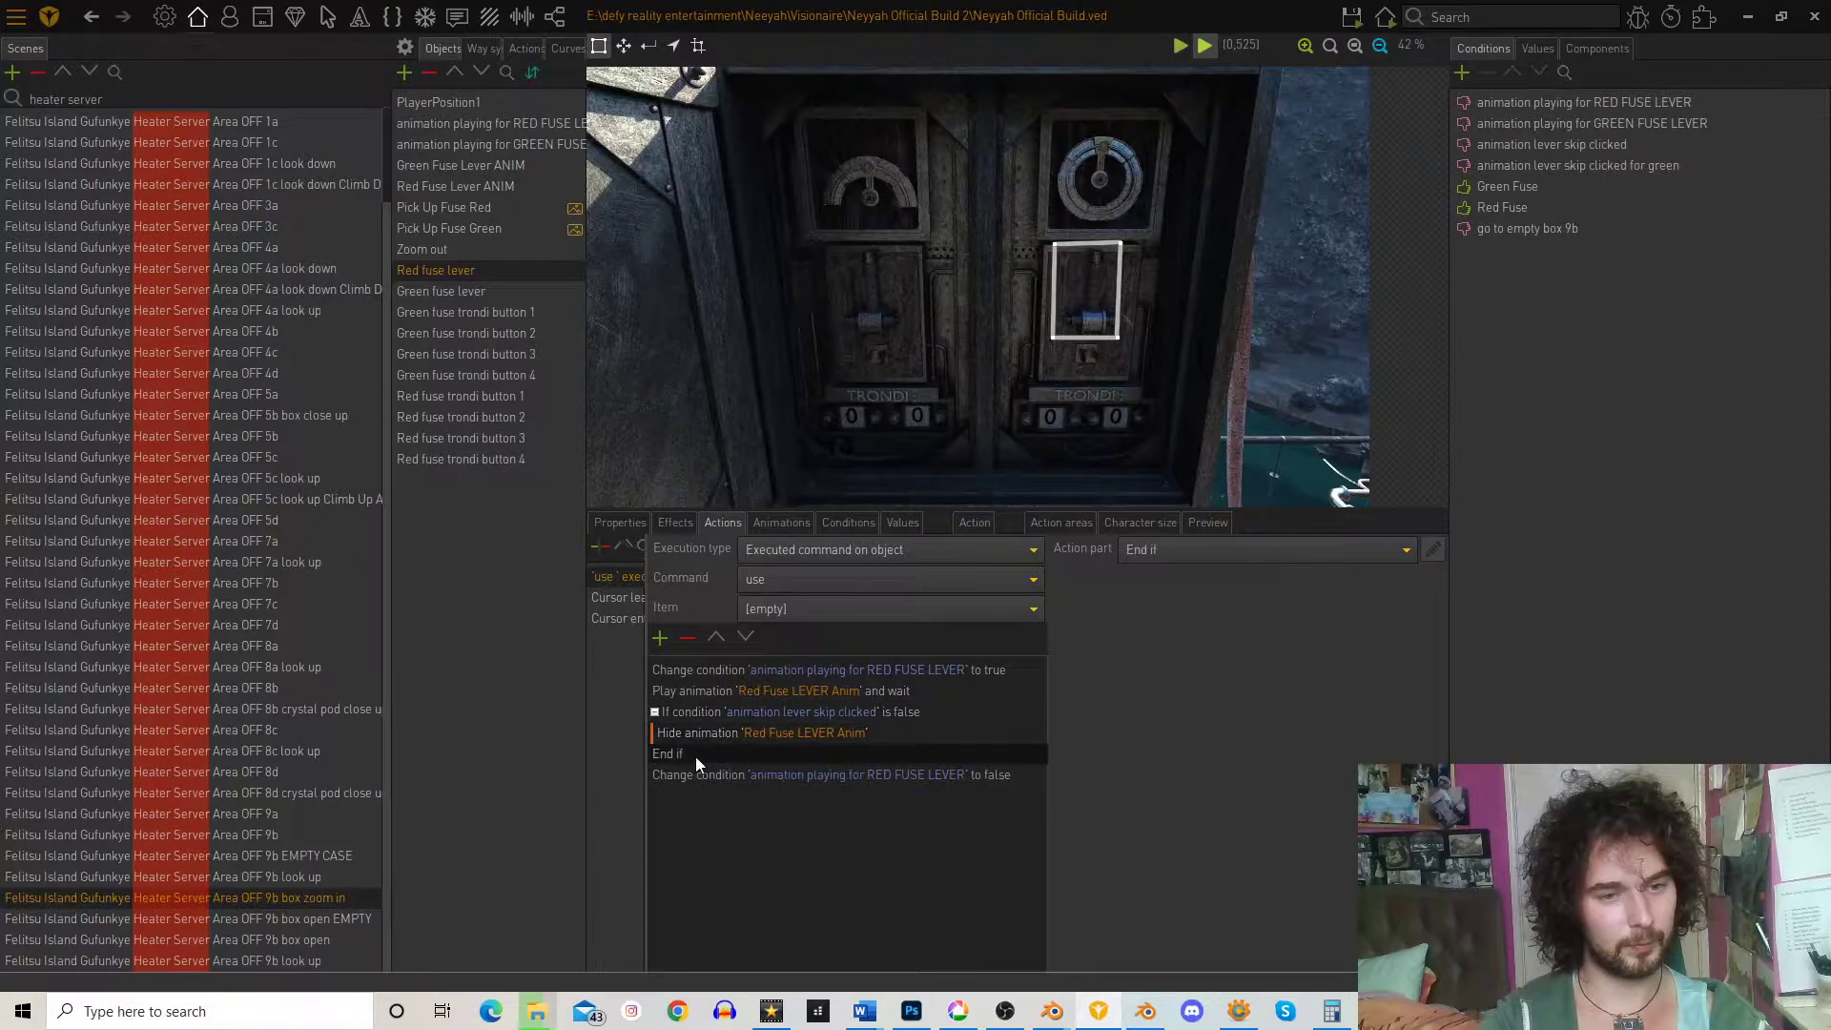
left_click(731, 713)
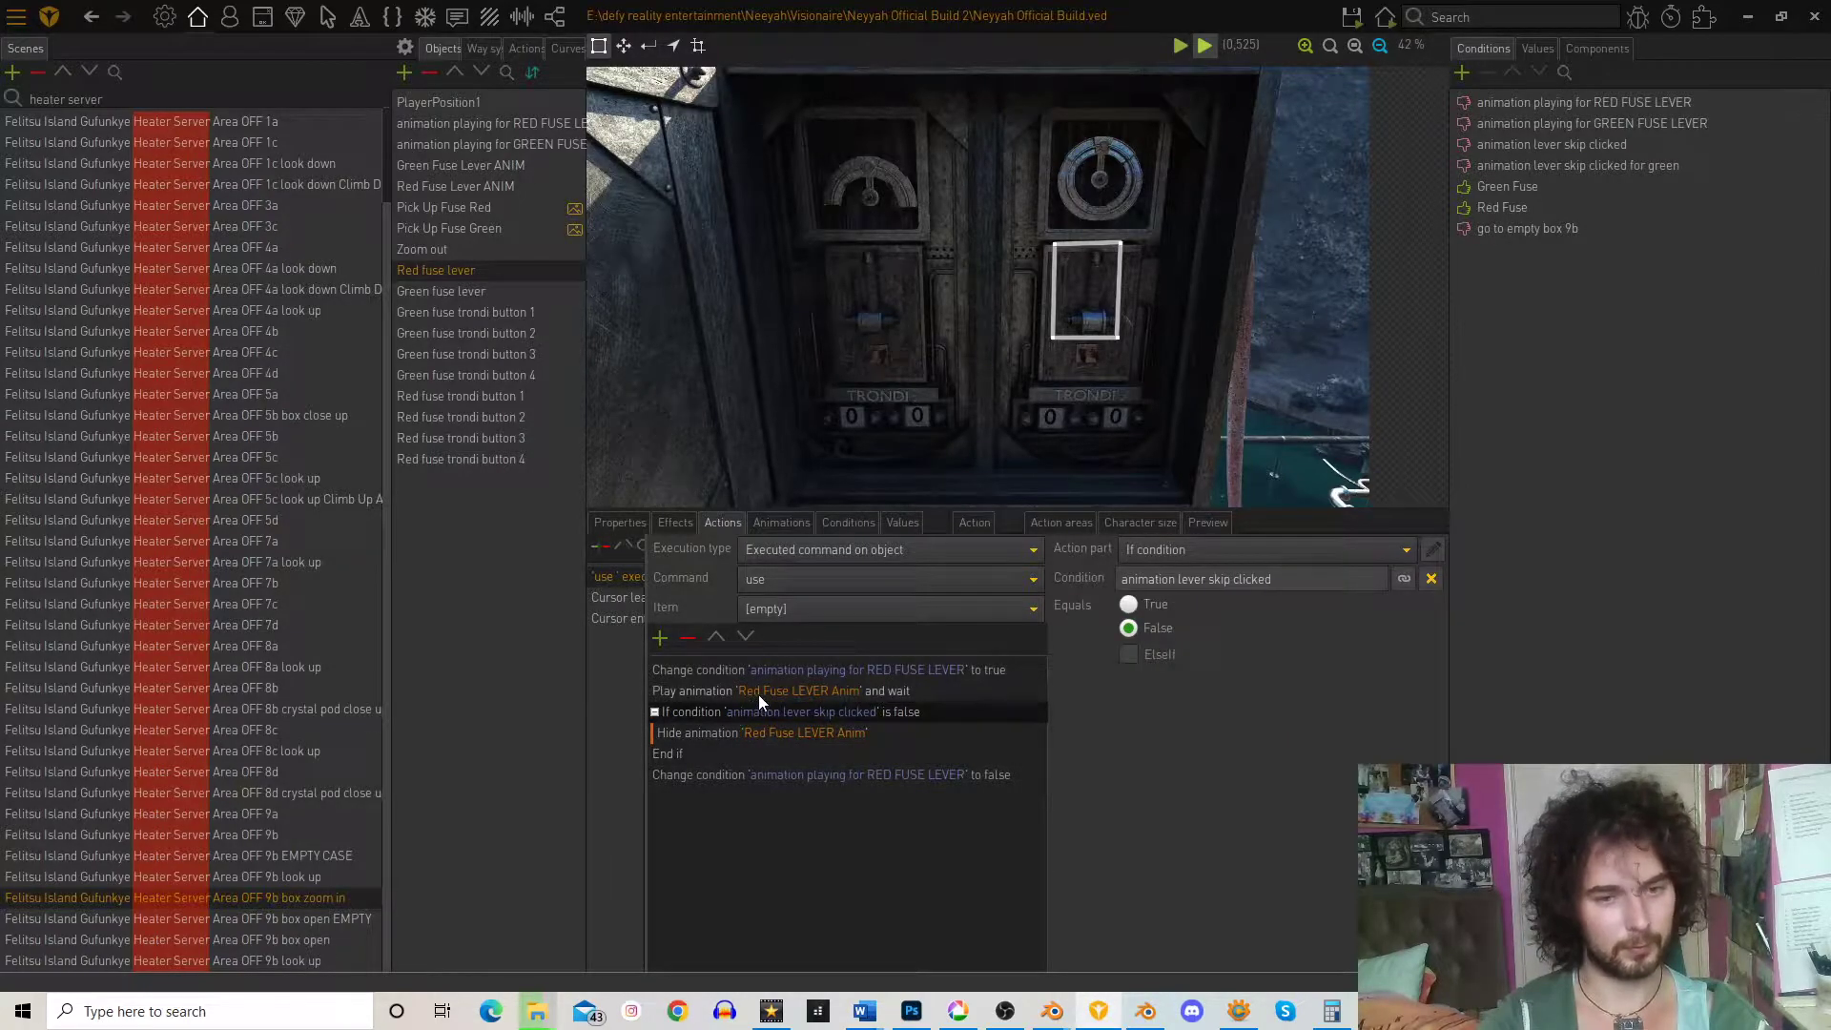
left_click(792, 737)
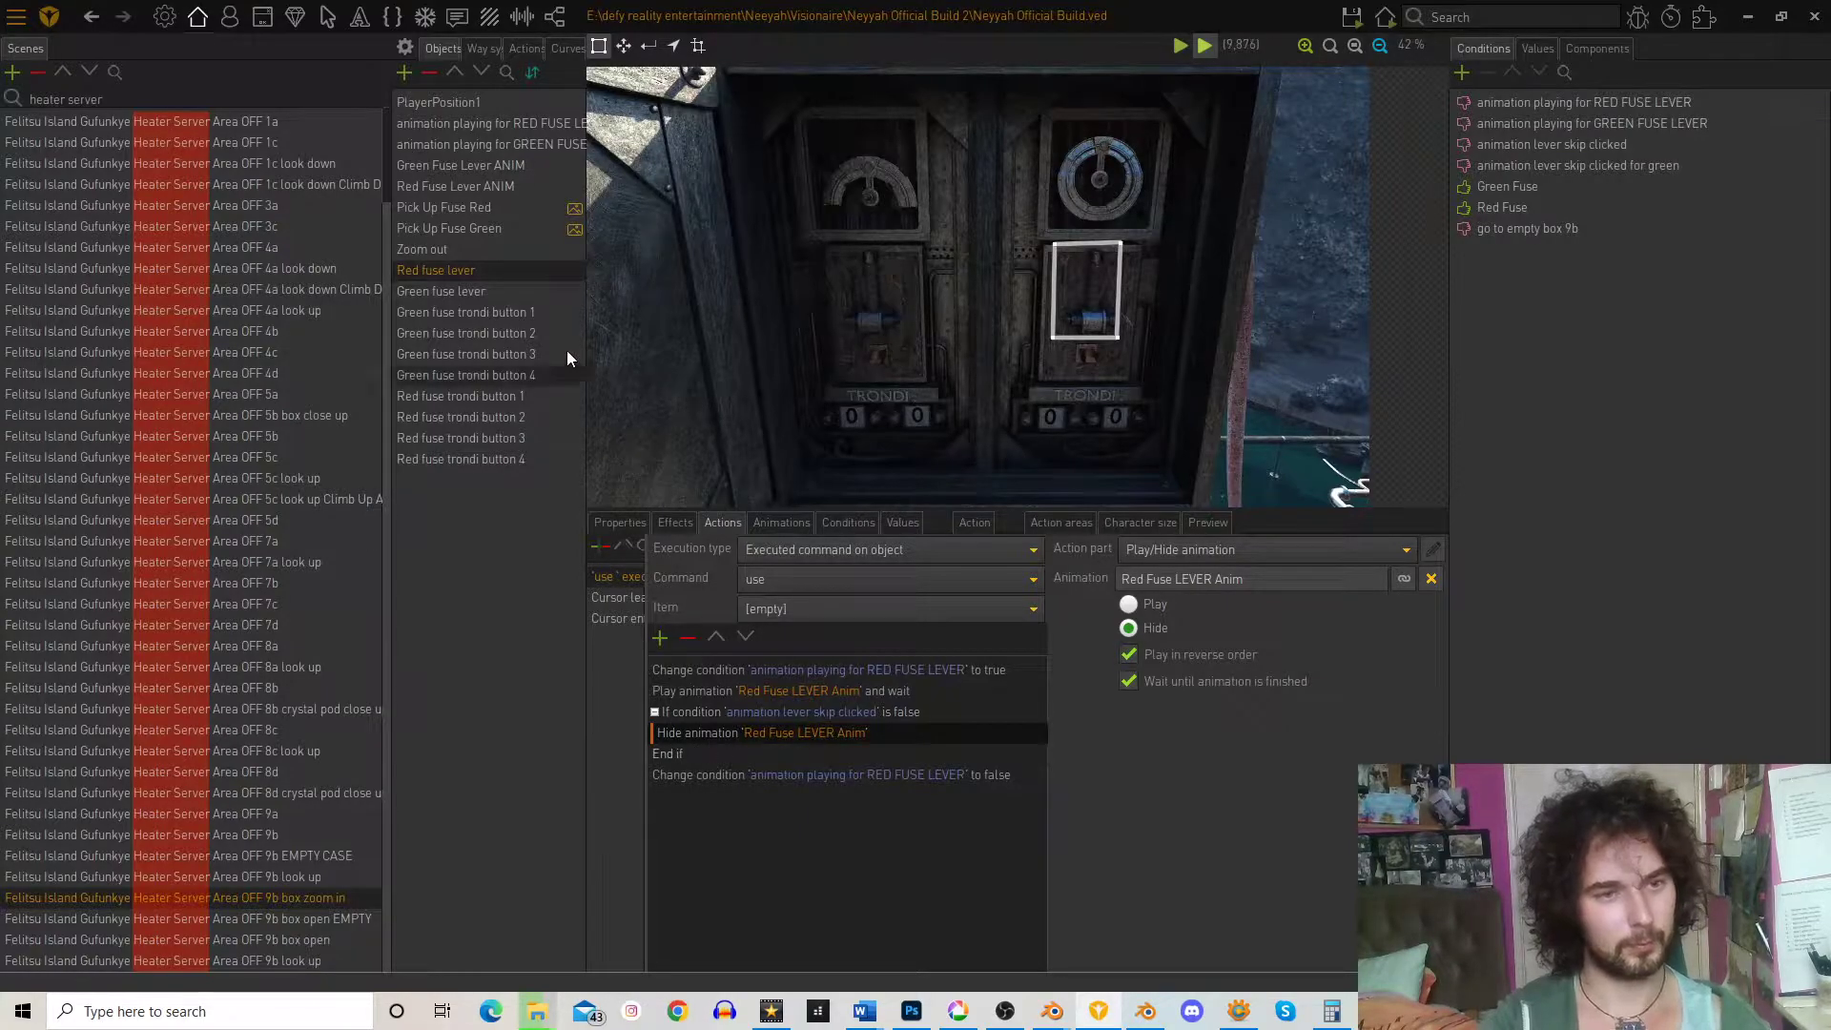
- Remove the 'animation lever skip clicked for green' If condition and its End if from the Green fuse lever's use action
left_click(489, 289)
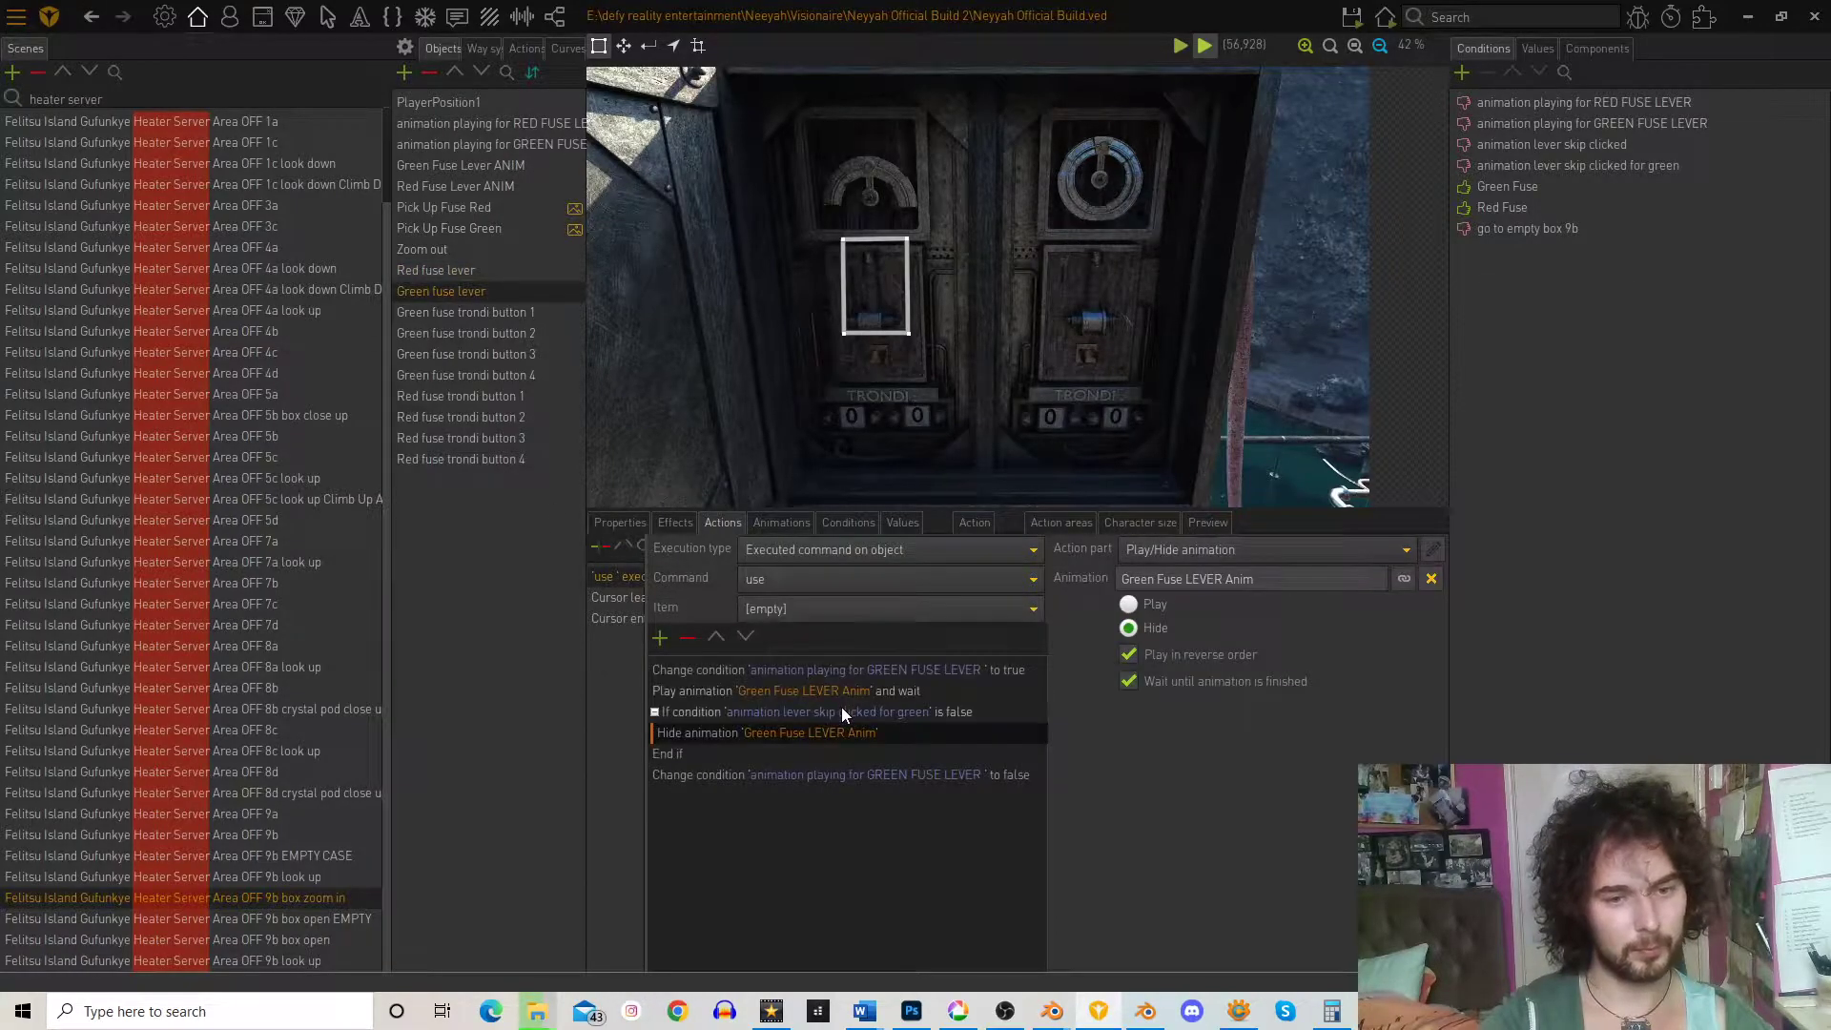
left_click(690, 714)
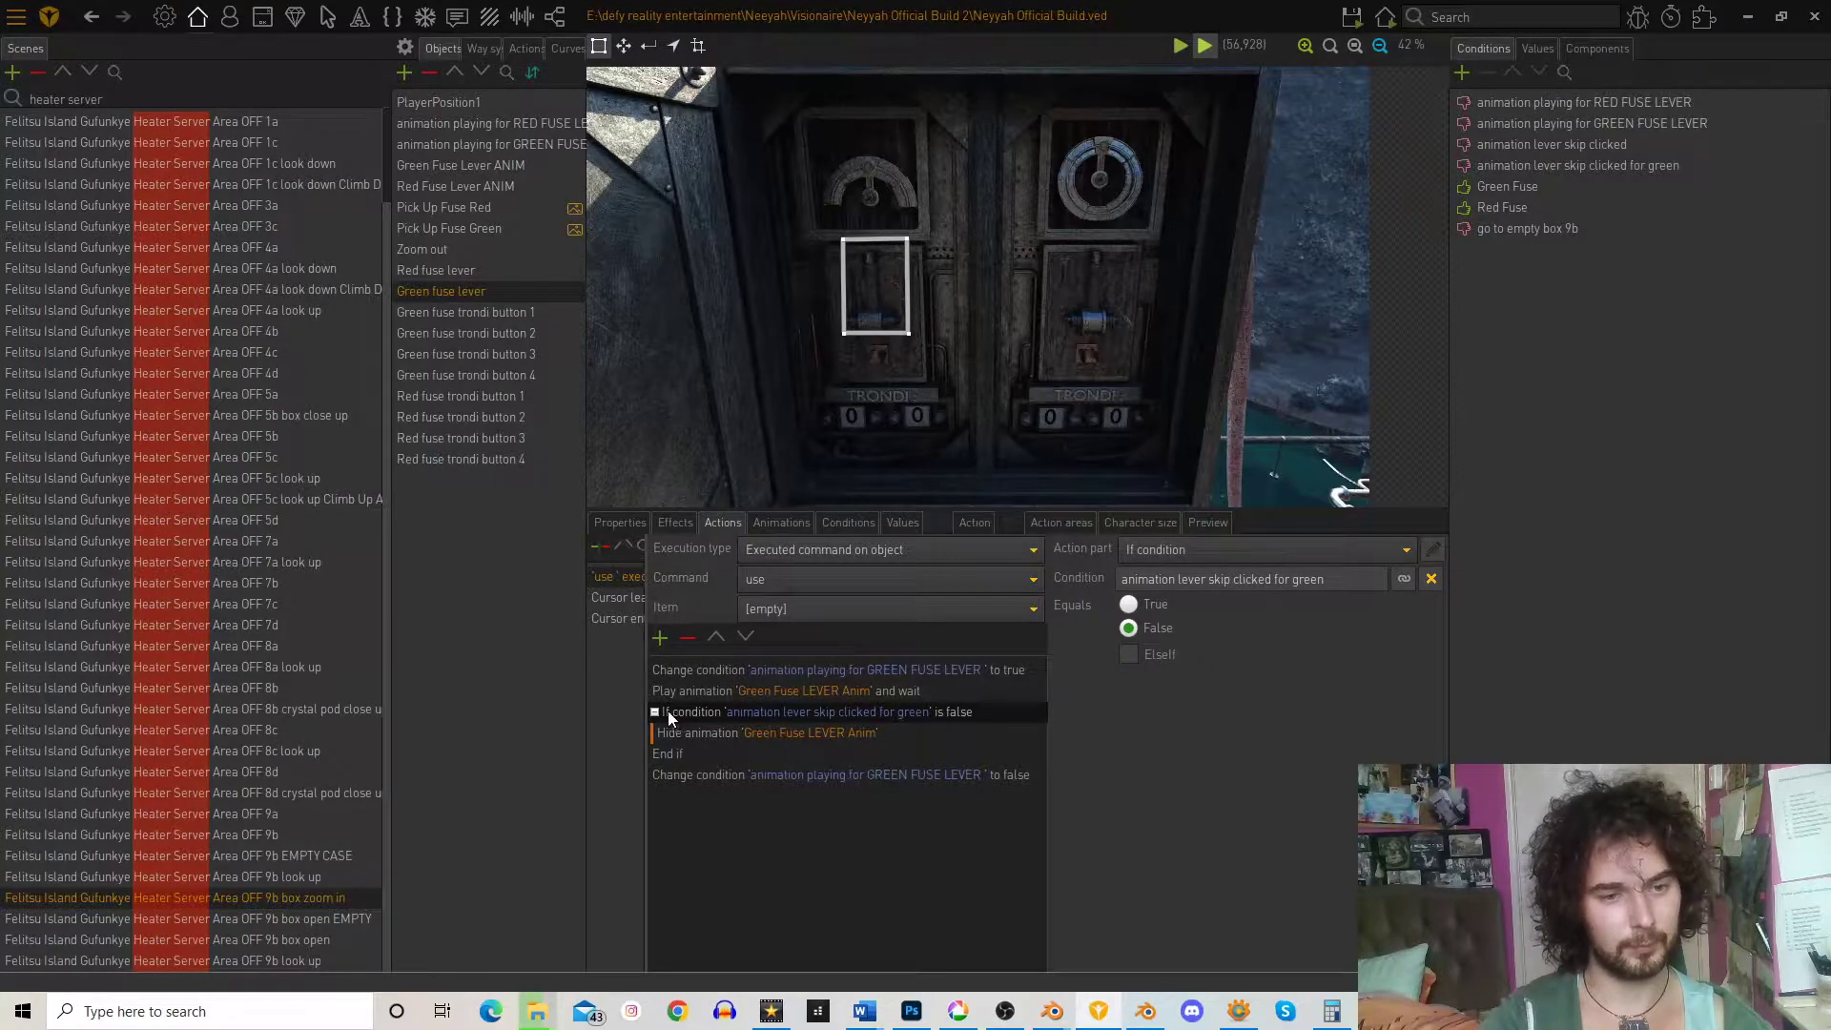
left_click(681, 734)
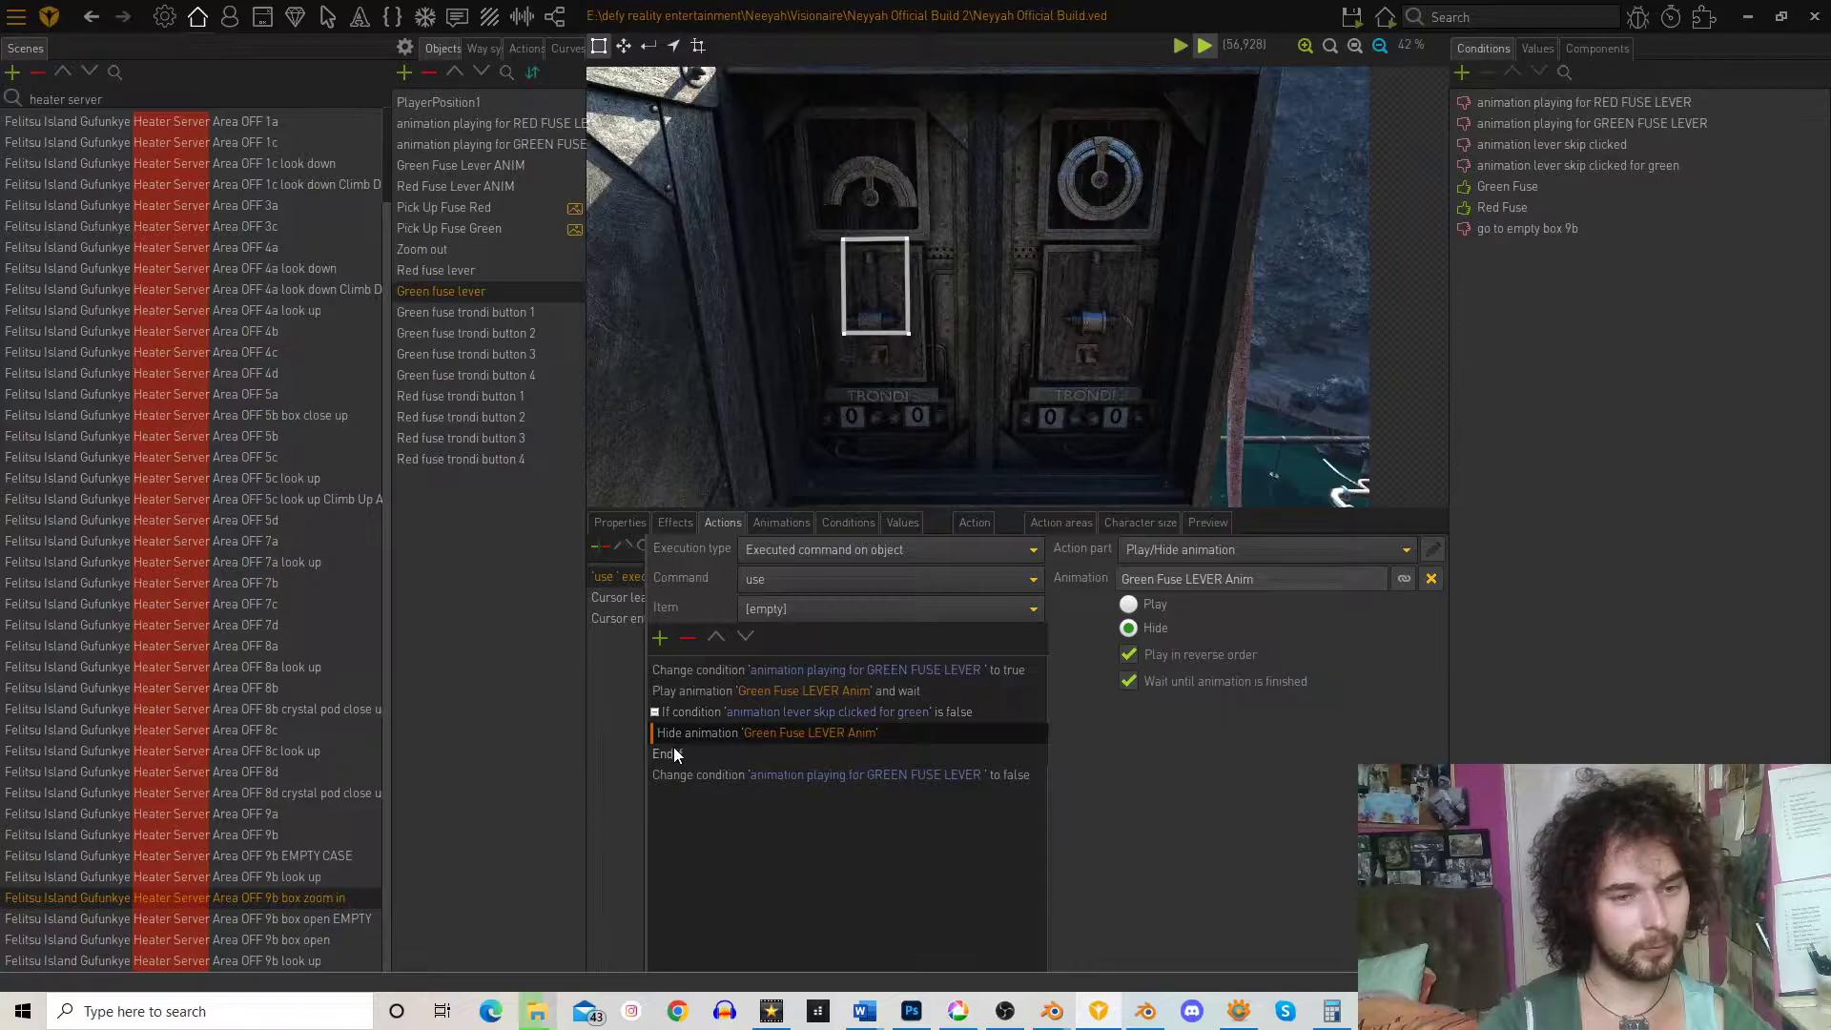
key("Down")
right_click(695, 711)
left_click(733, 751)
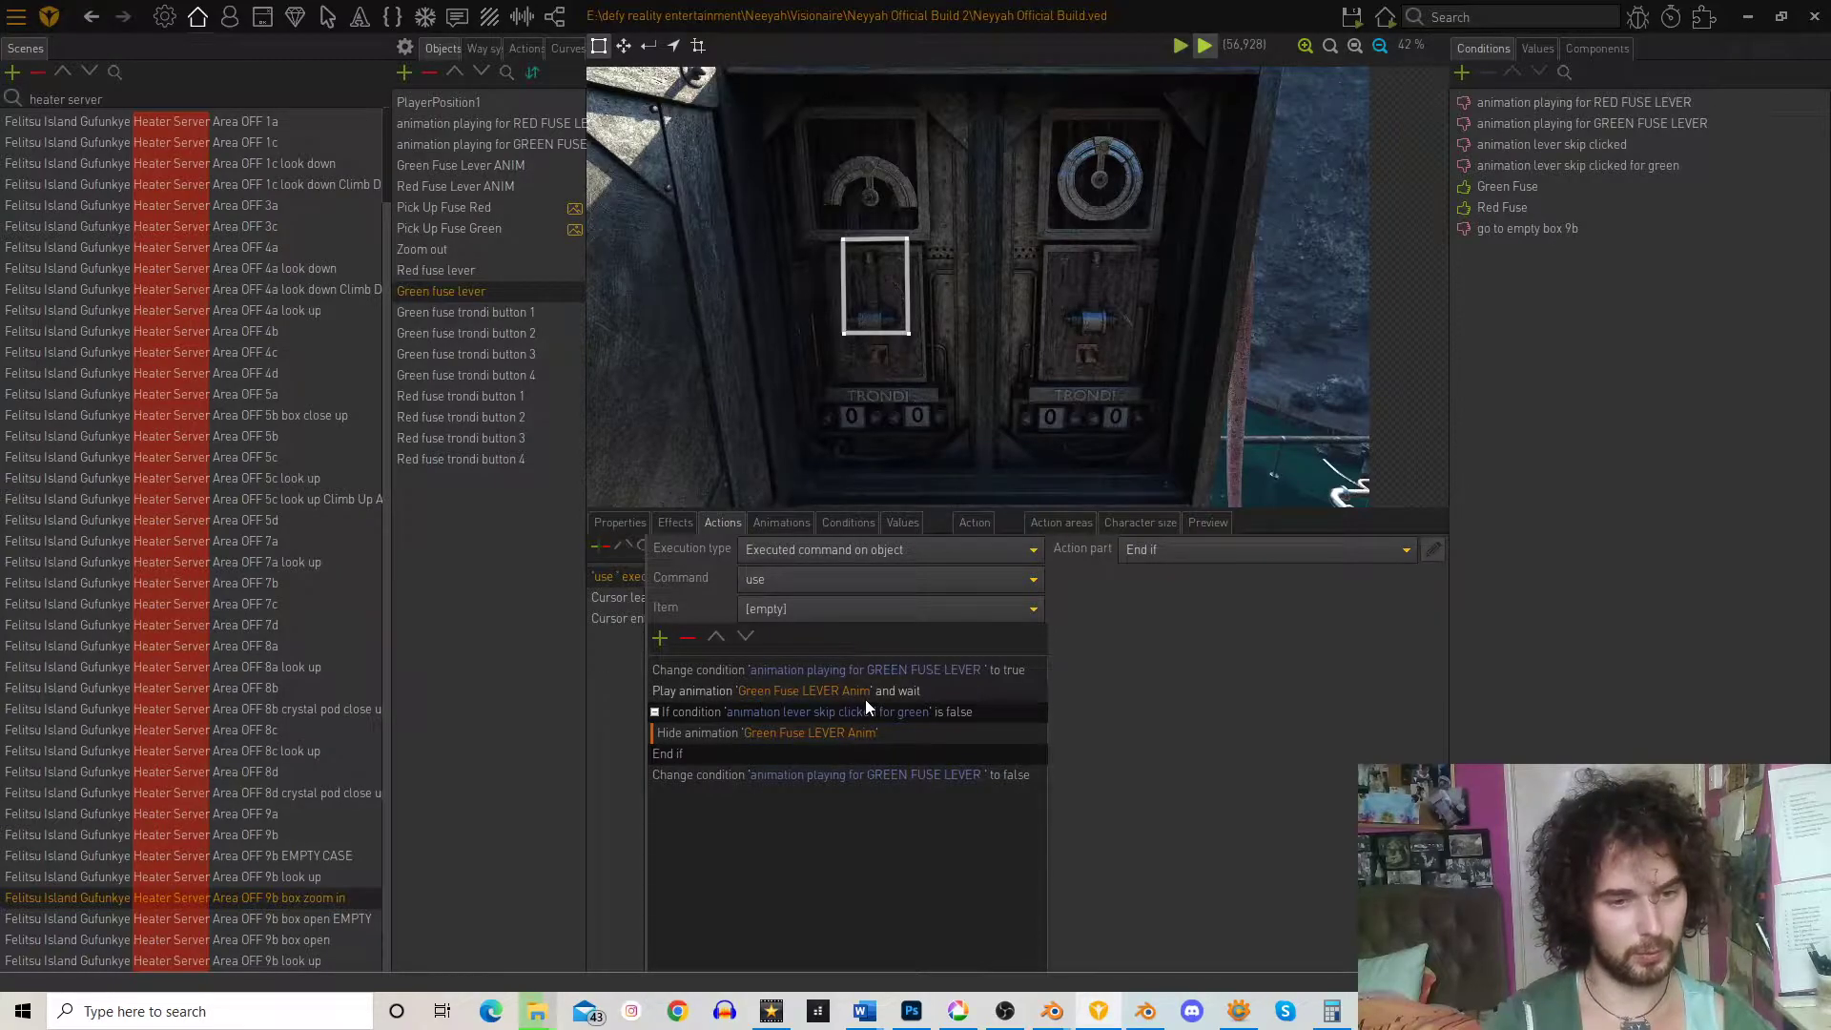
left_click(695, 643)
- Save and run the project on the current scene to test the green fuse lever, and quit without saving the game
left_click(1353, 14)
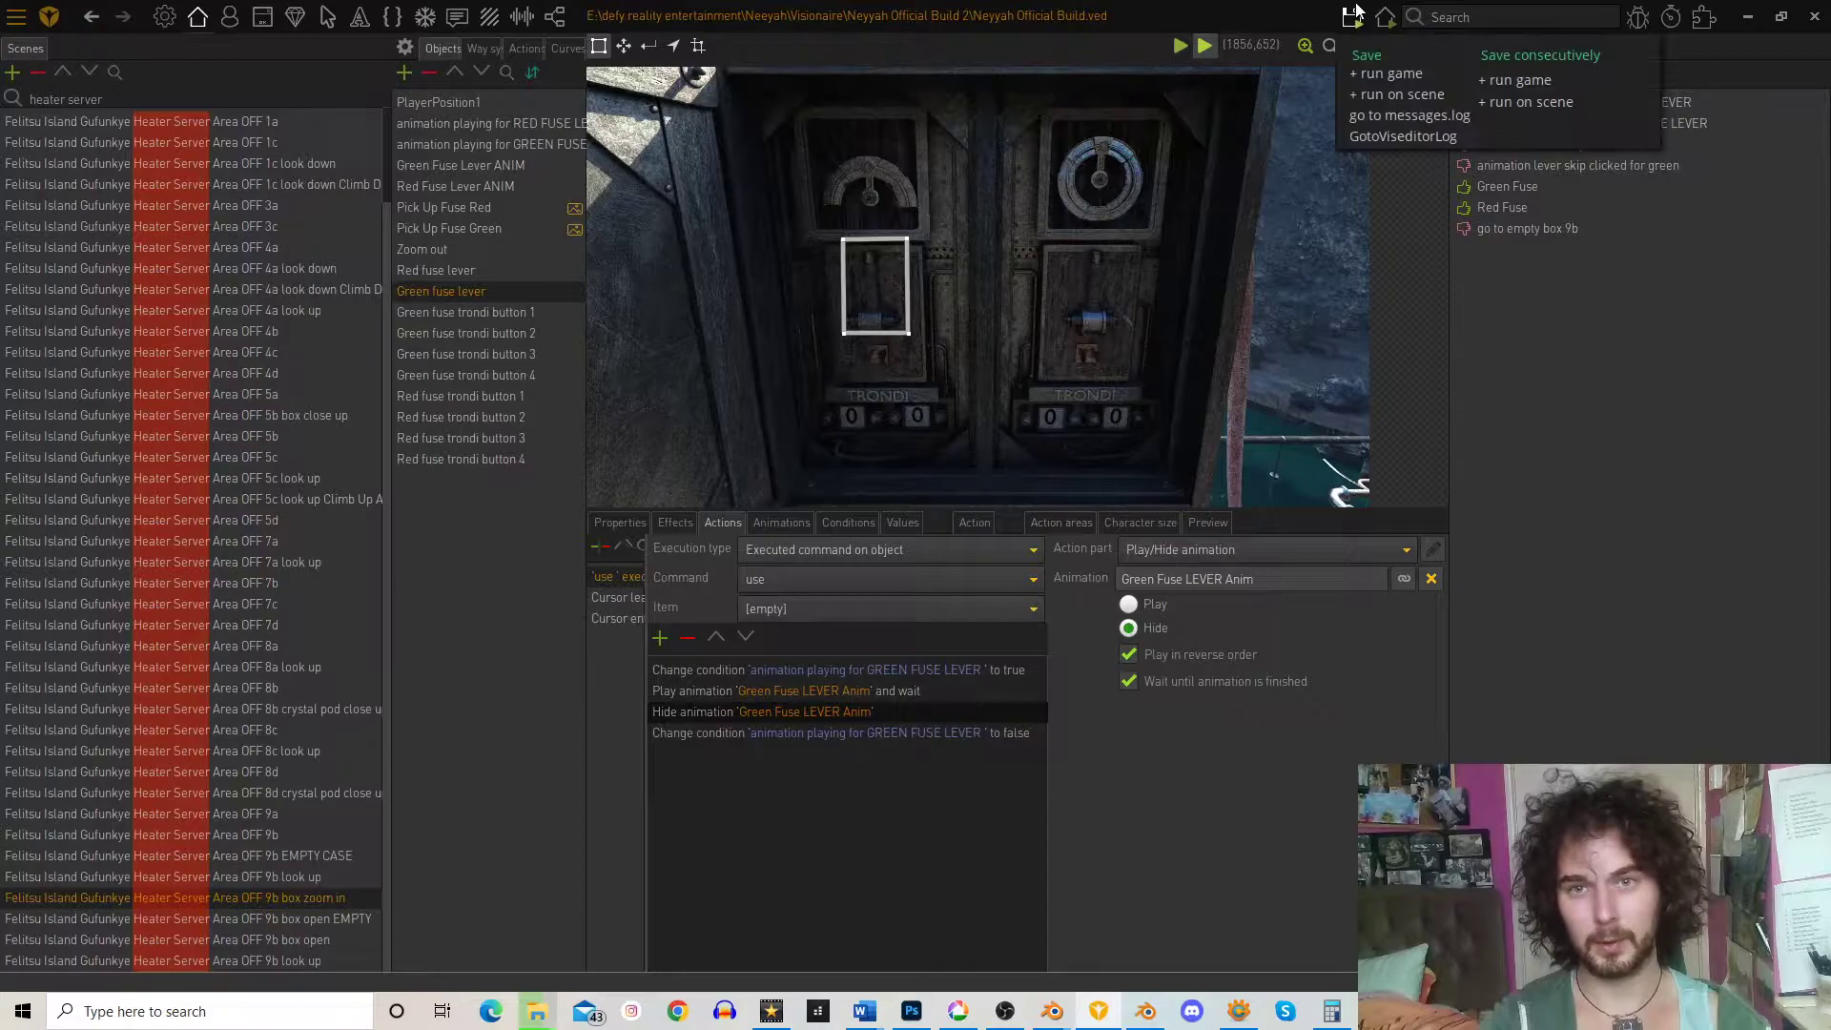
left_click(1371, 96)
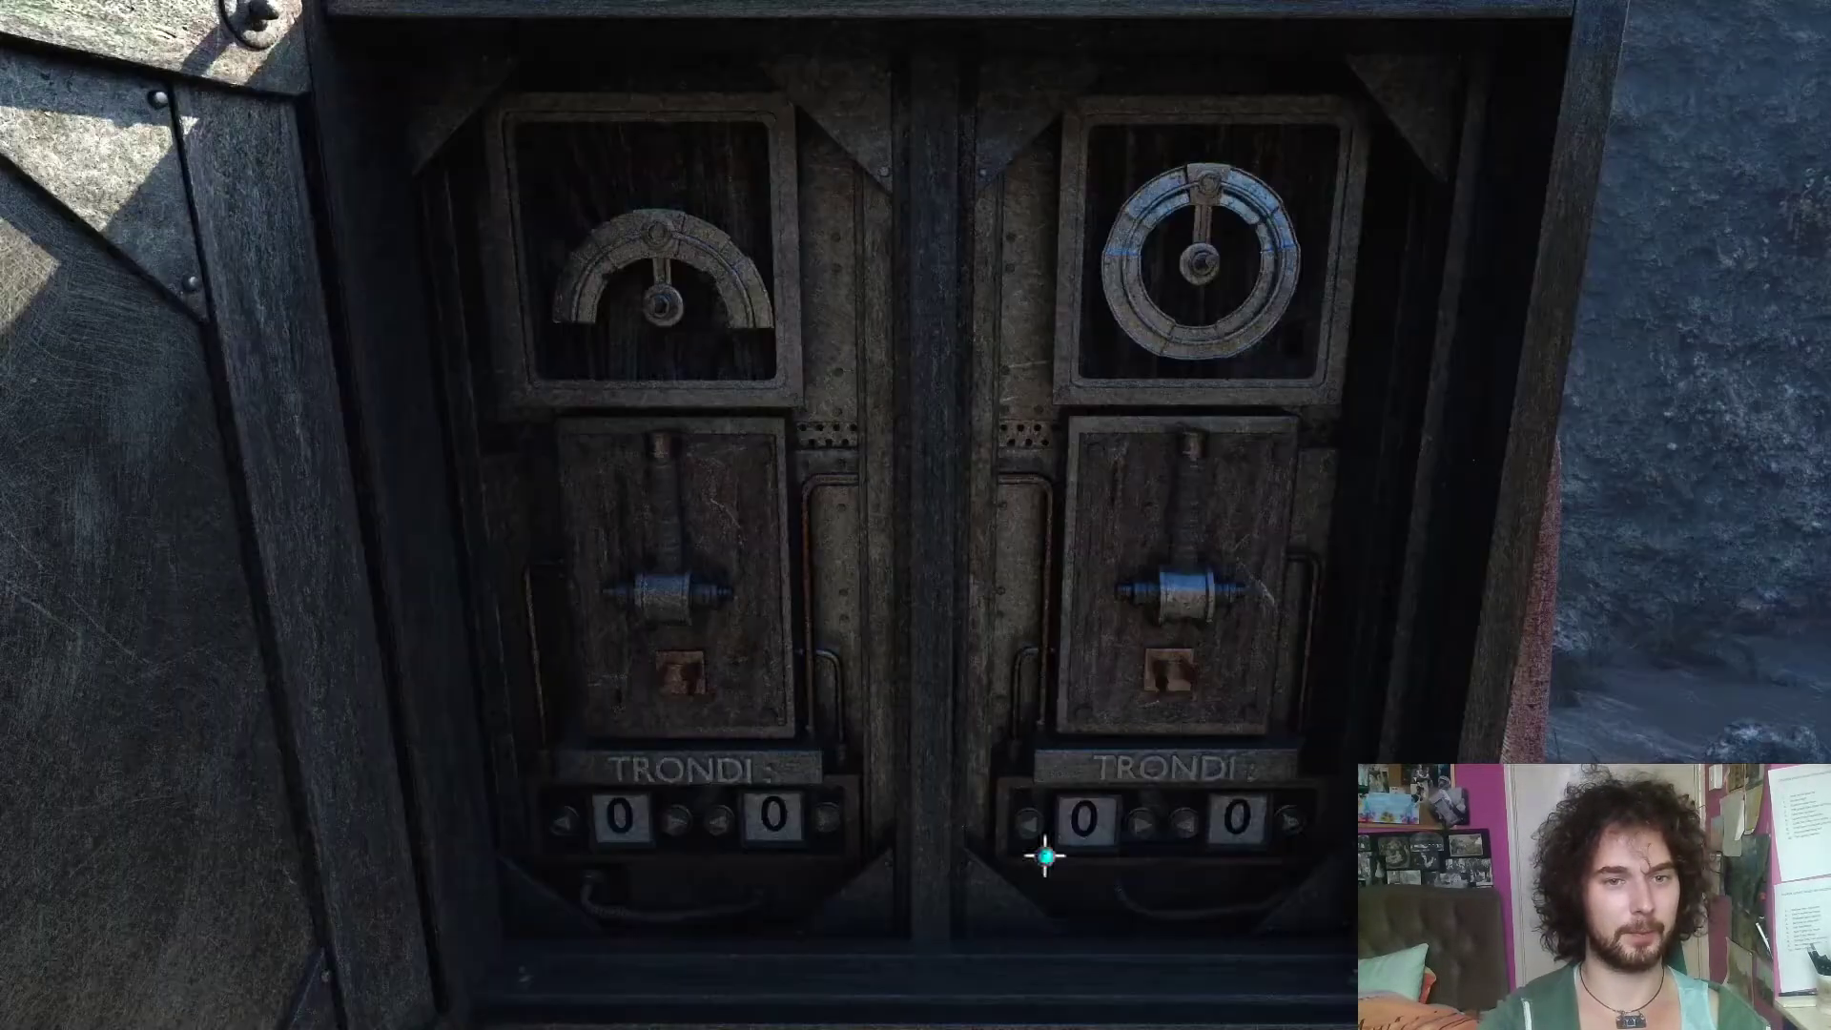
left_click(701, 537)
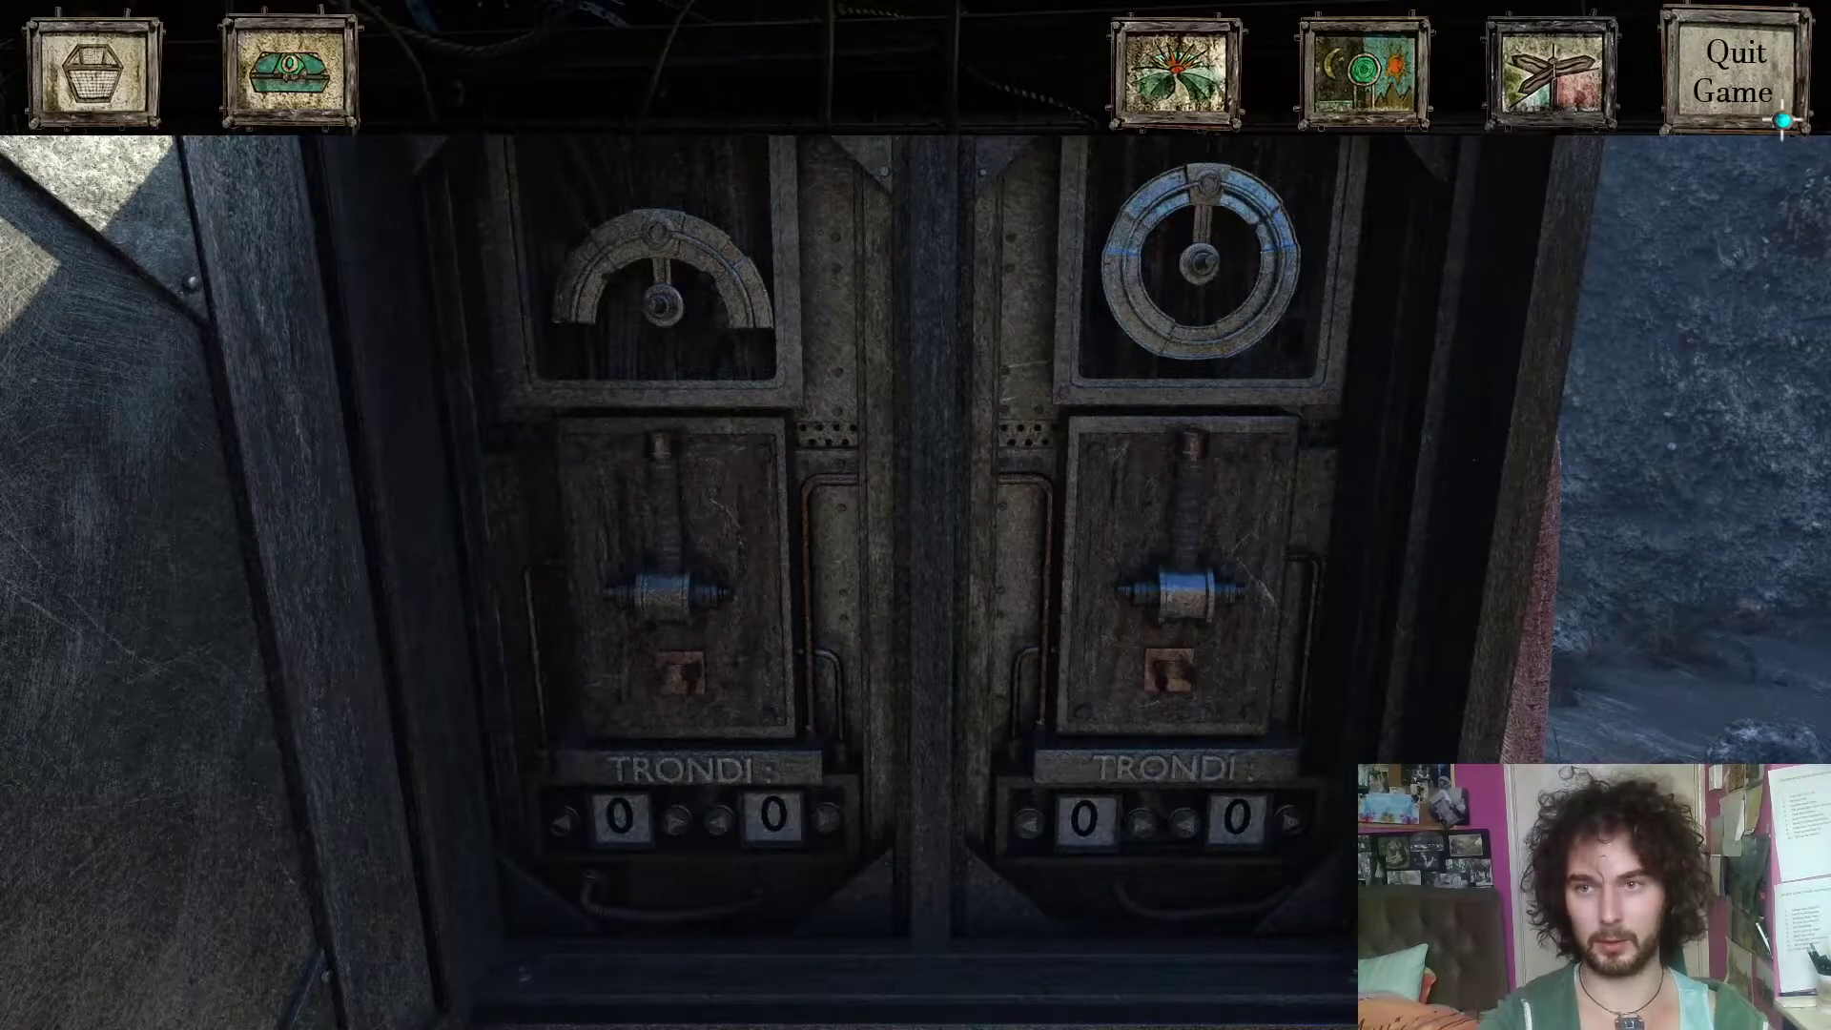
left_click(1746, 77)
left_click(896, 608)
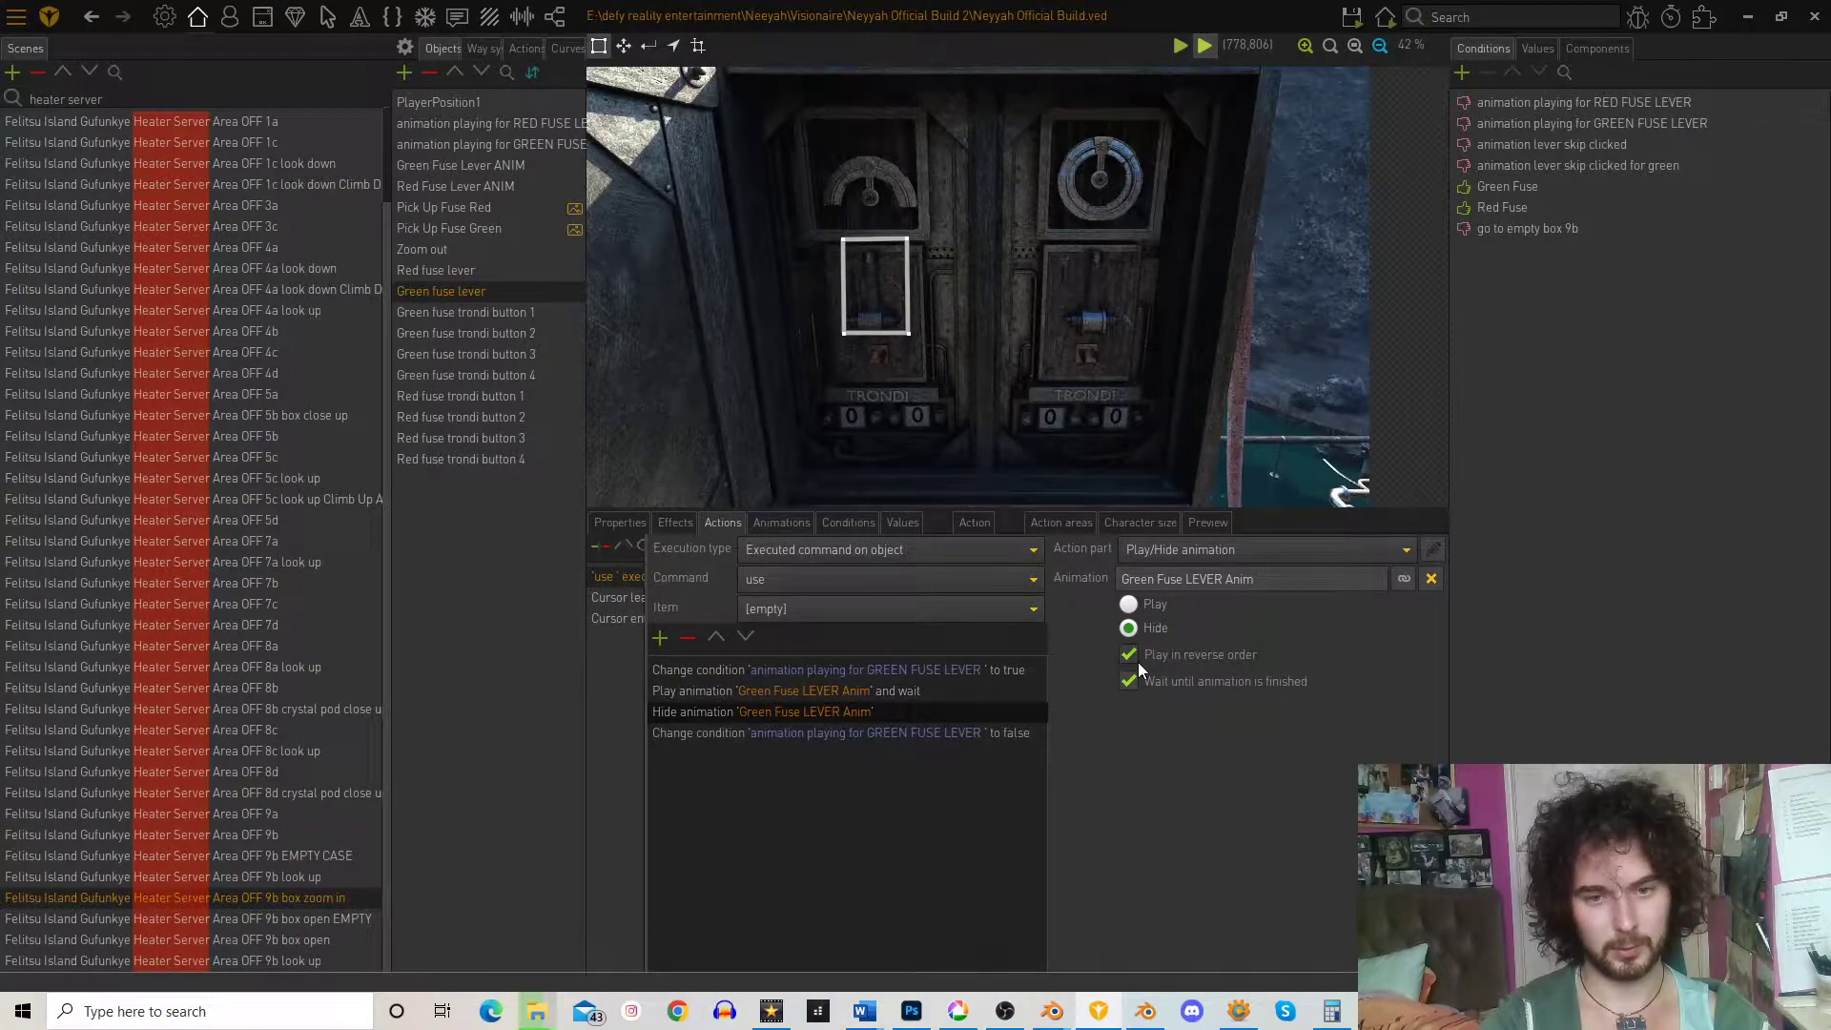
- Try switching the green lever's reversed Hide animation to Play, and save and run on the current scene to test the lever
left_click(1135, 605)
left_click(1352, 17)
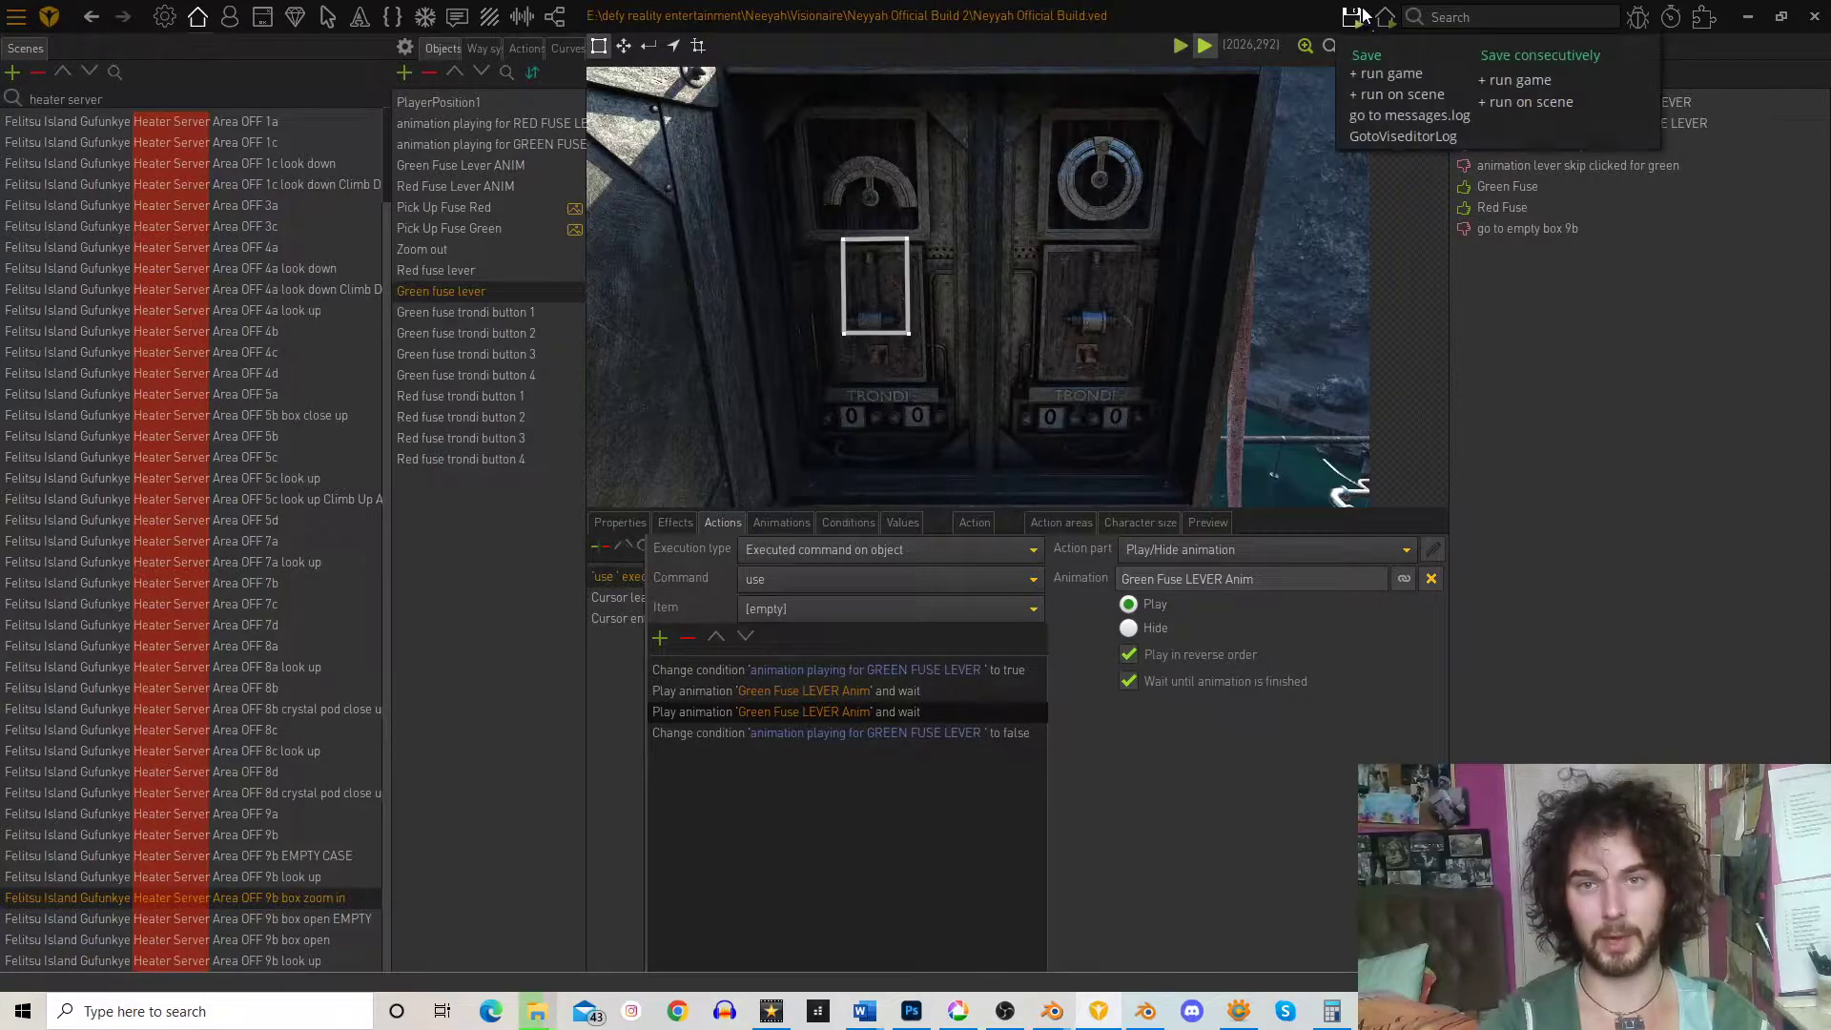
left_click(1370, 91)
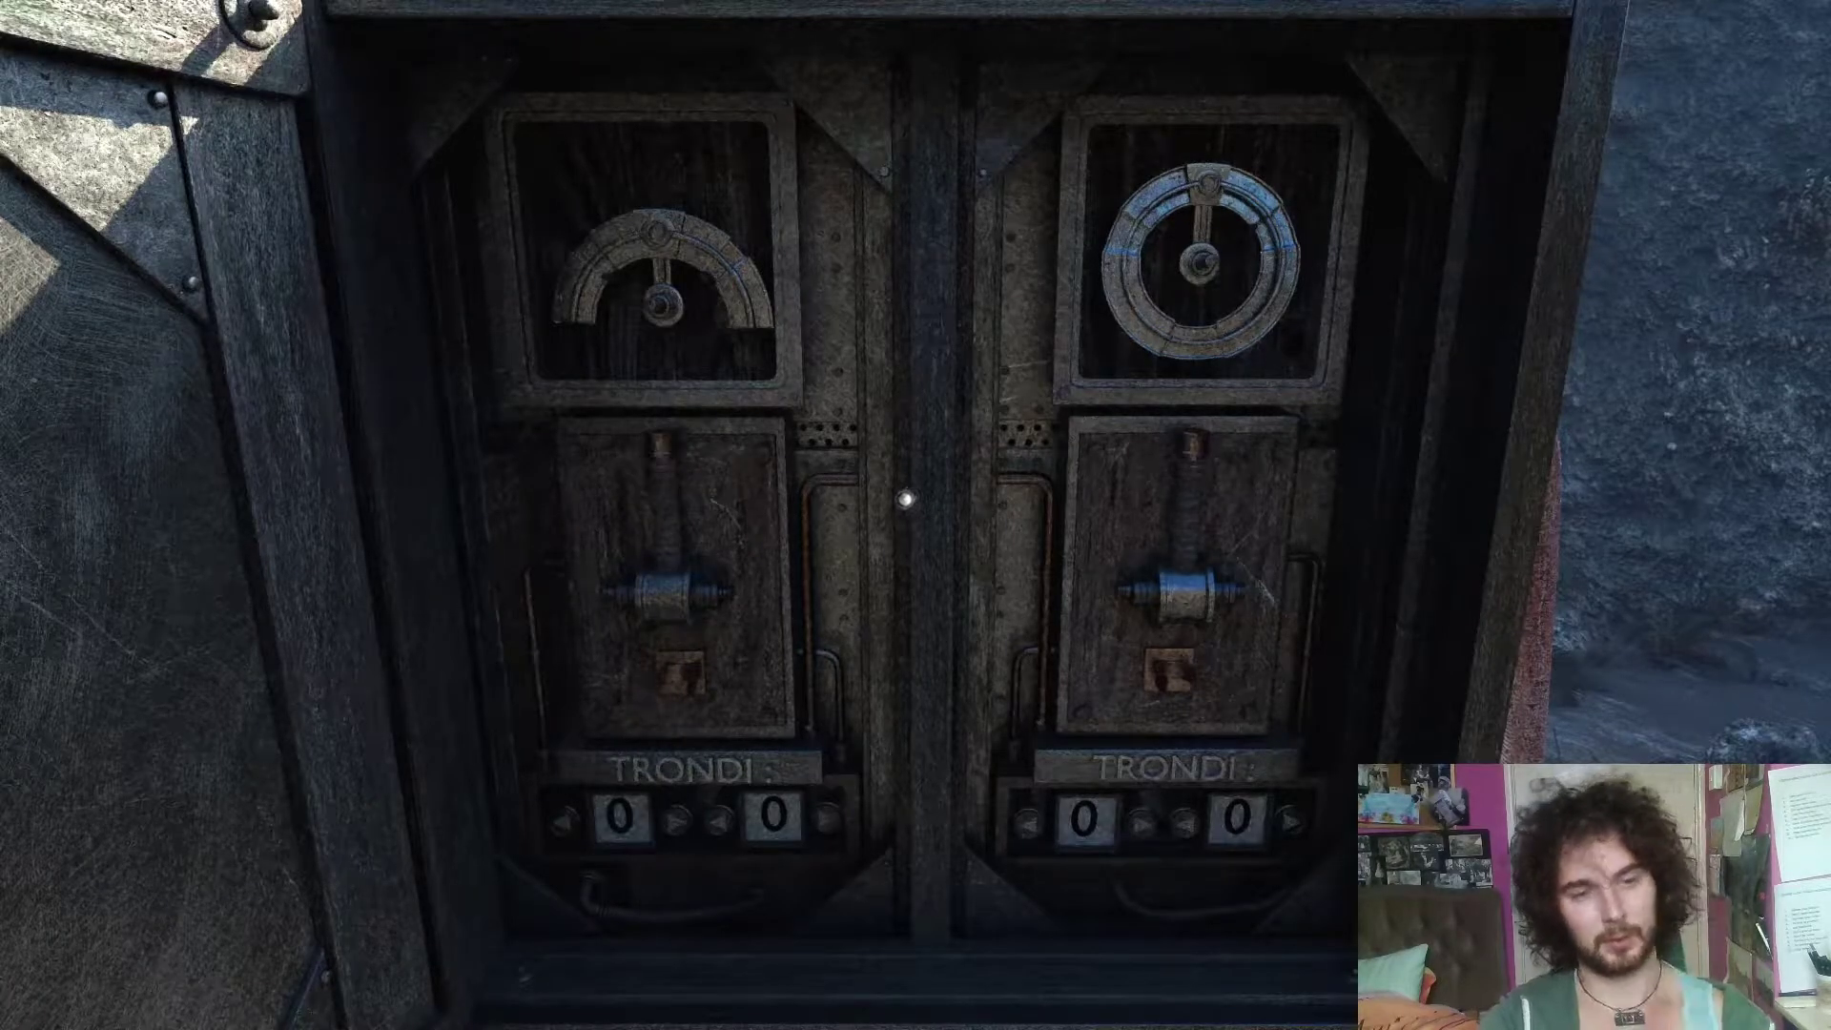
left_click(654, 478)
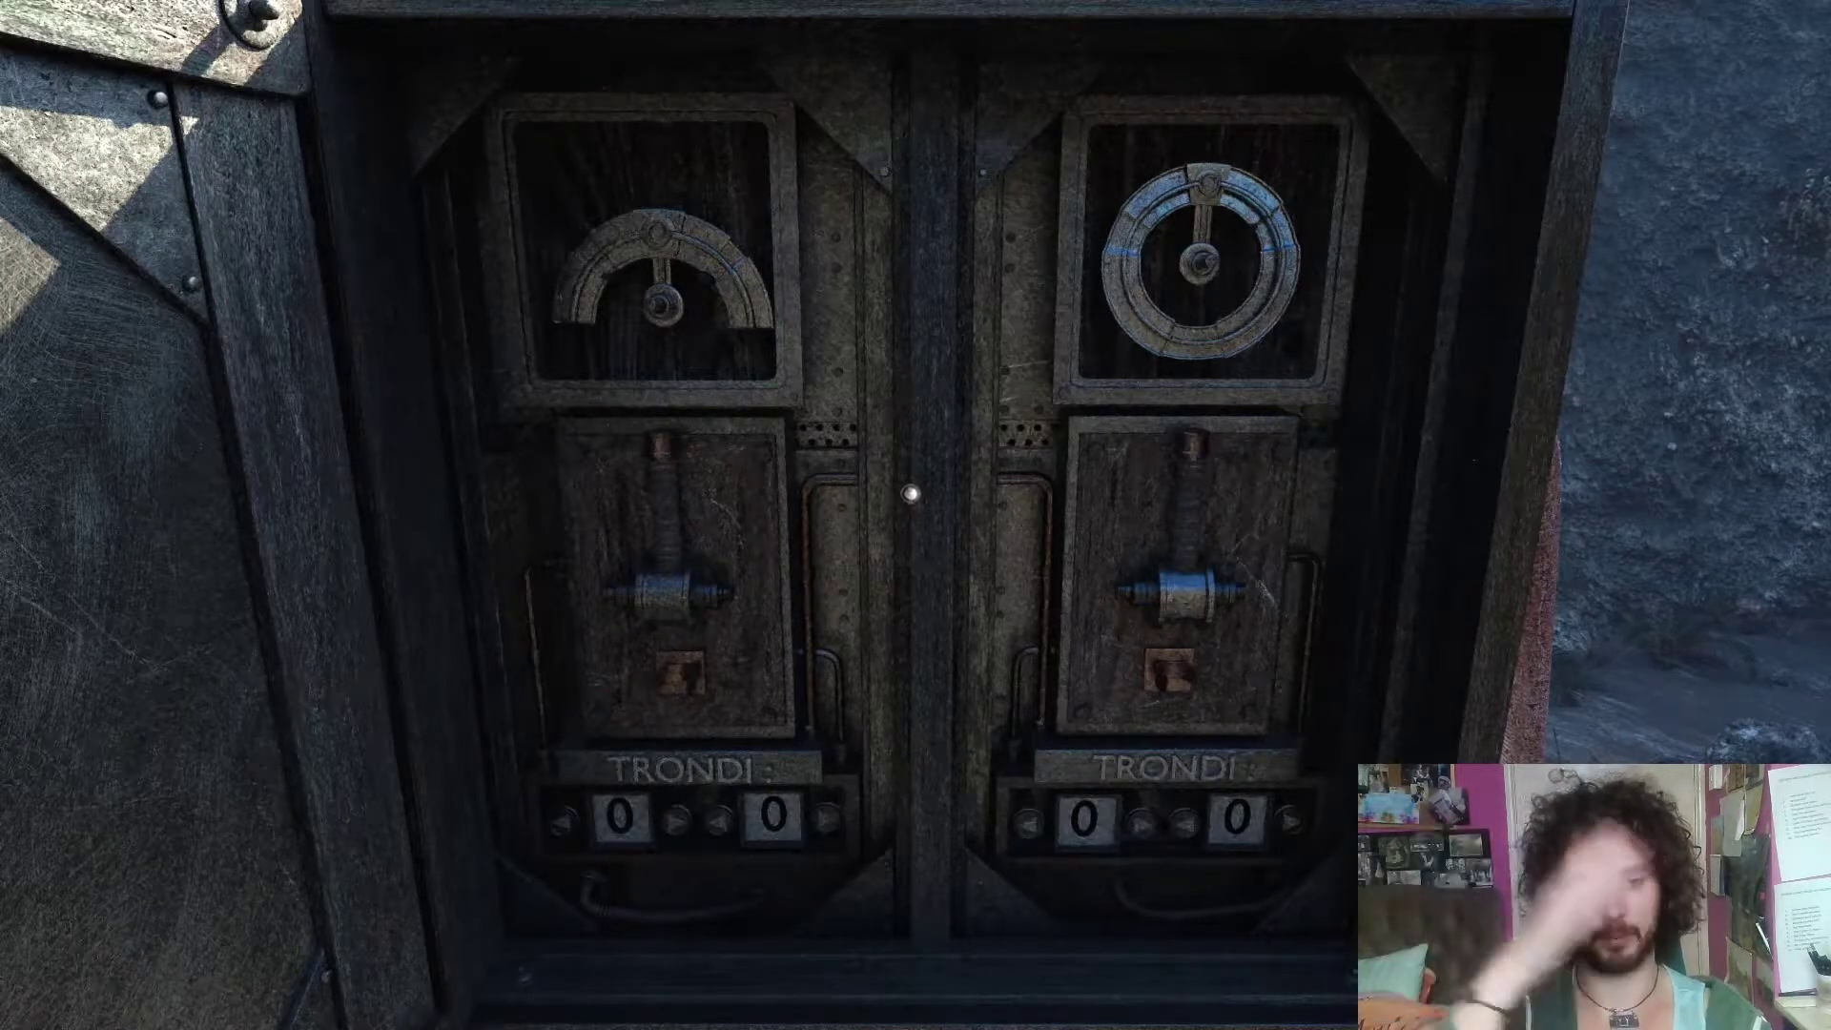
- Quit the green lever test run without saving the game
right_click(1307, 381)
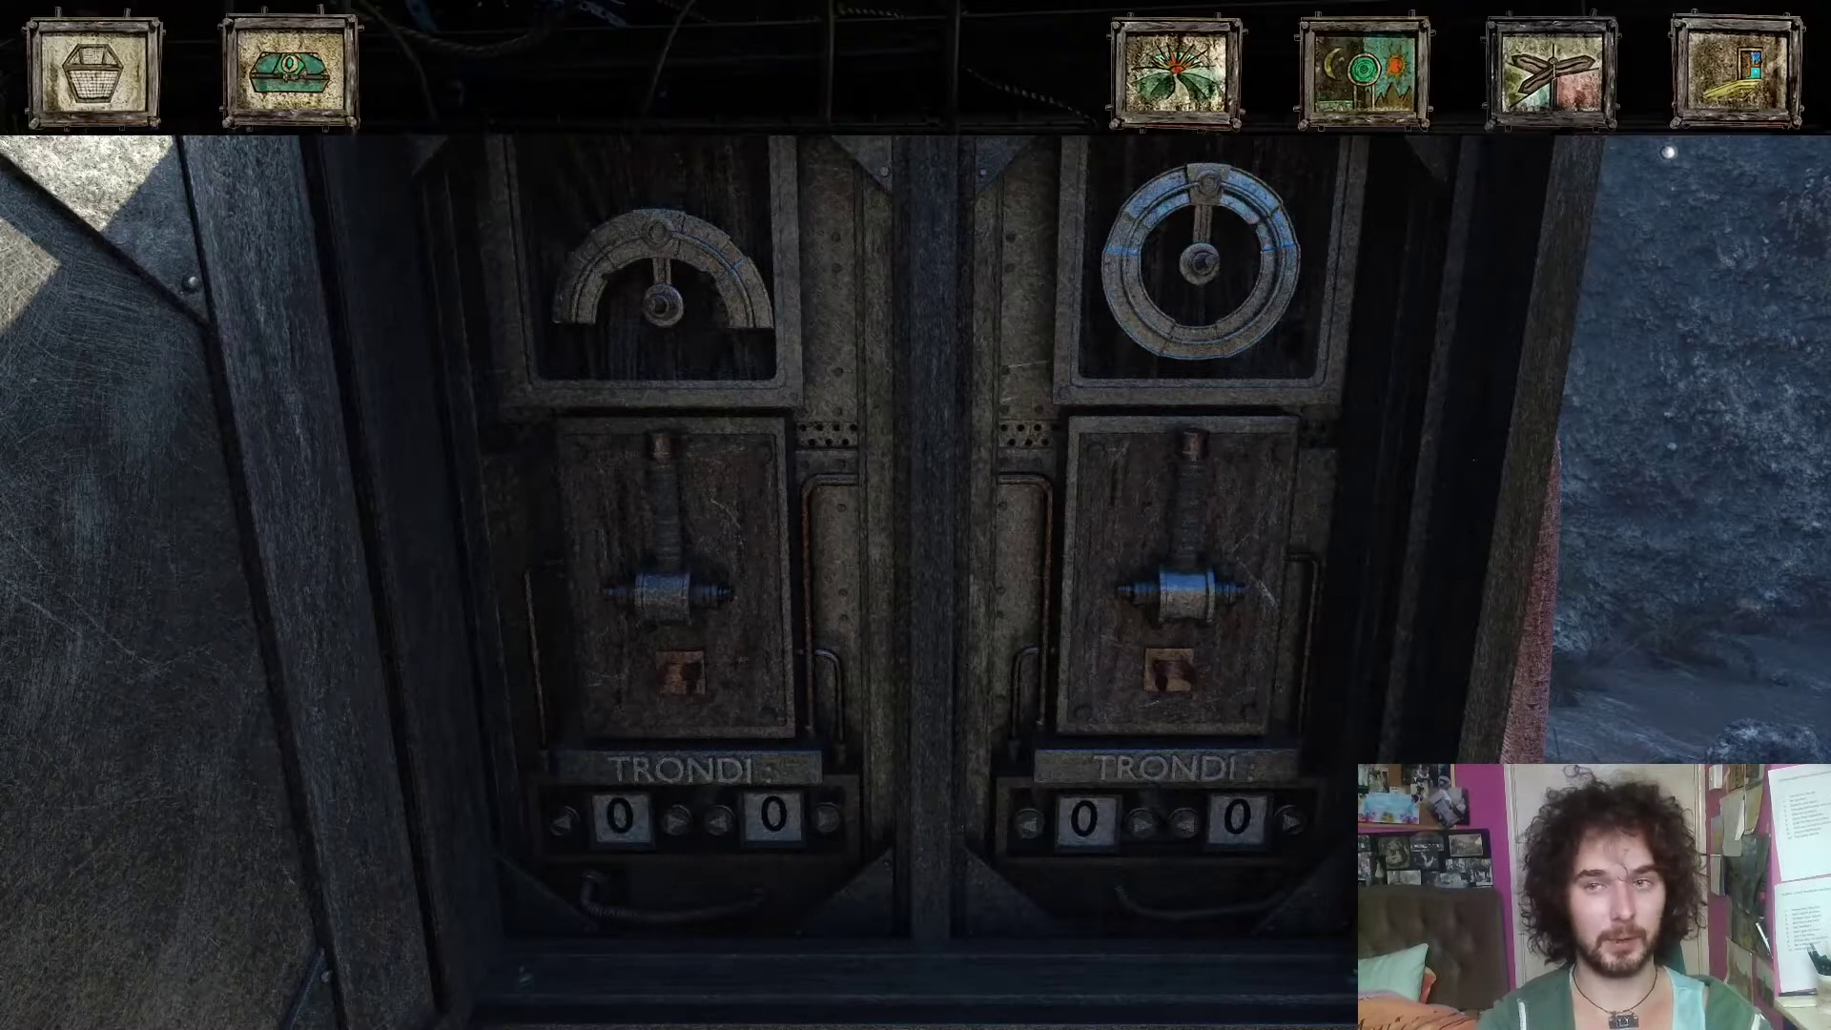
left_click(1736, 71)
left_click(887, 620)
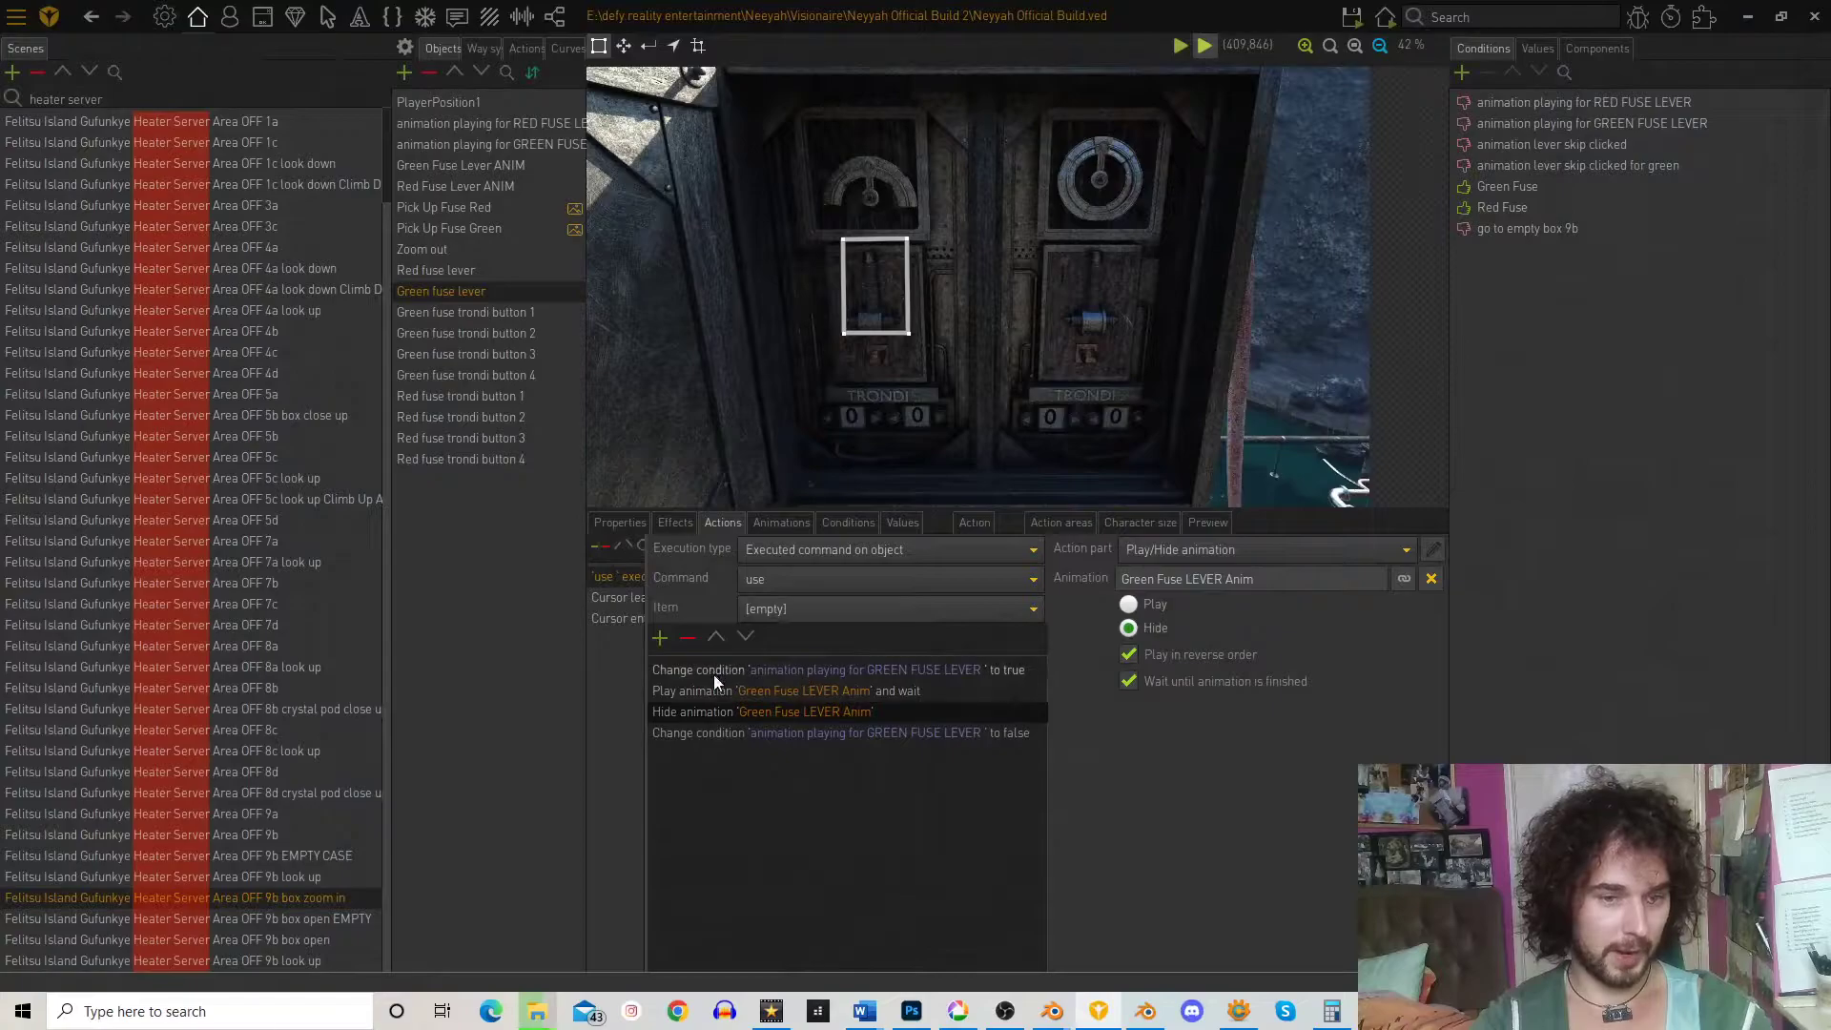
- Paste the 'animation lever skip clicked for green' If condition back into the Green fuse lever's use action, enclosing the Hide 'Green Fuse LEVER Anim' part
right_click(695, 687)
left_click(679, 691)
right_click(678, 690)
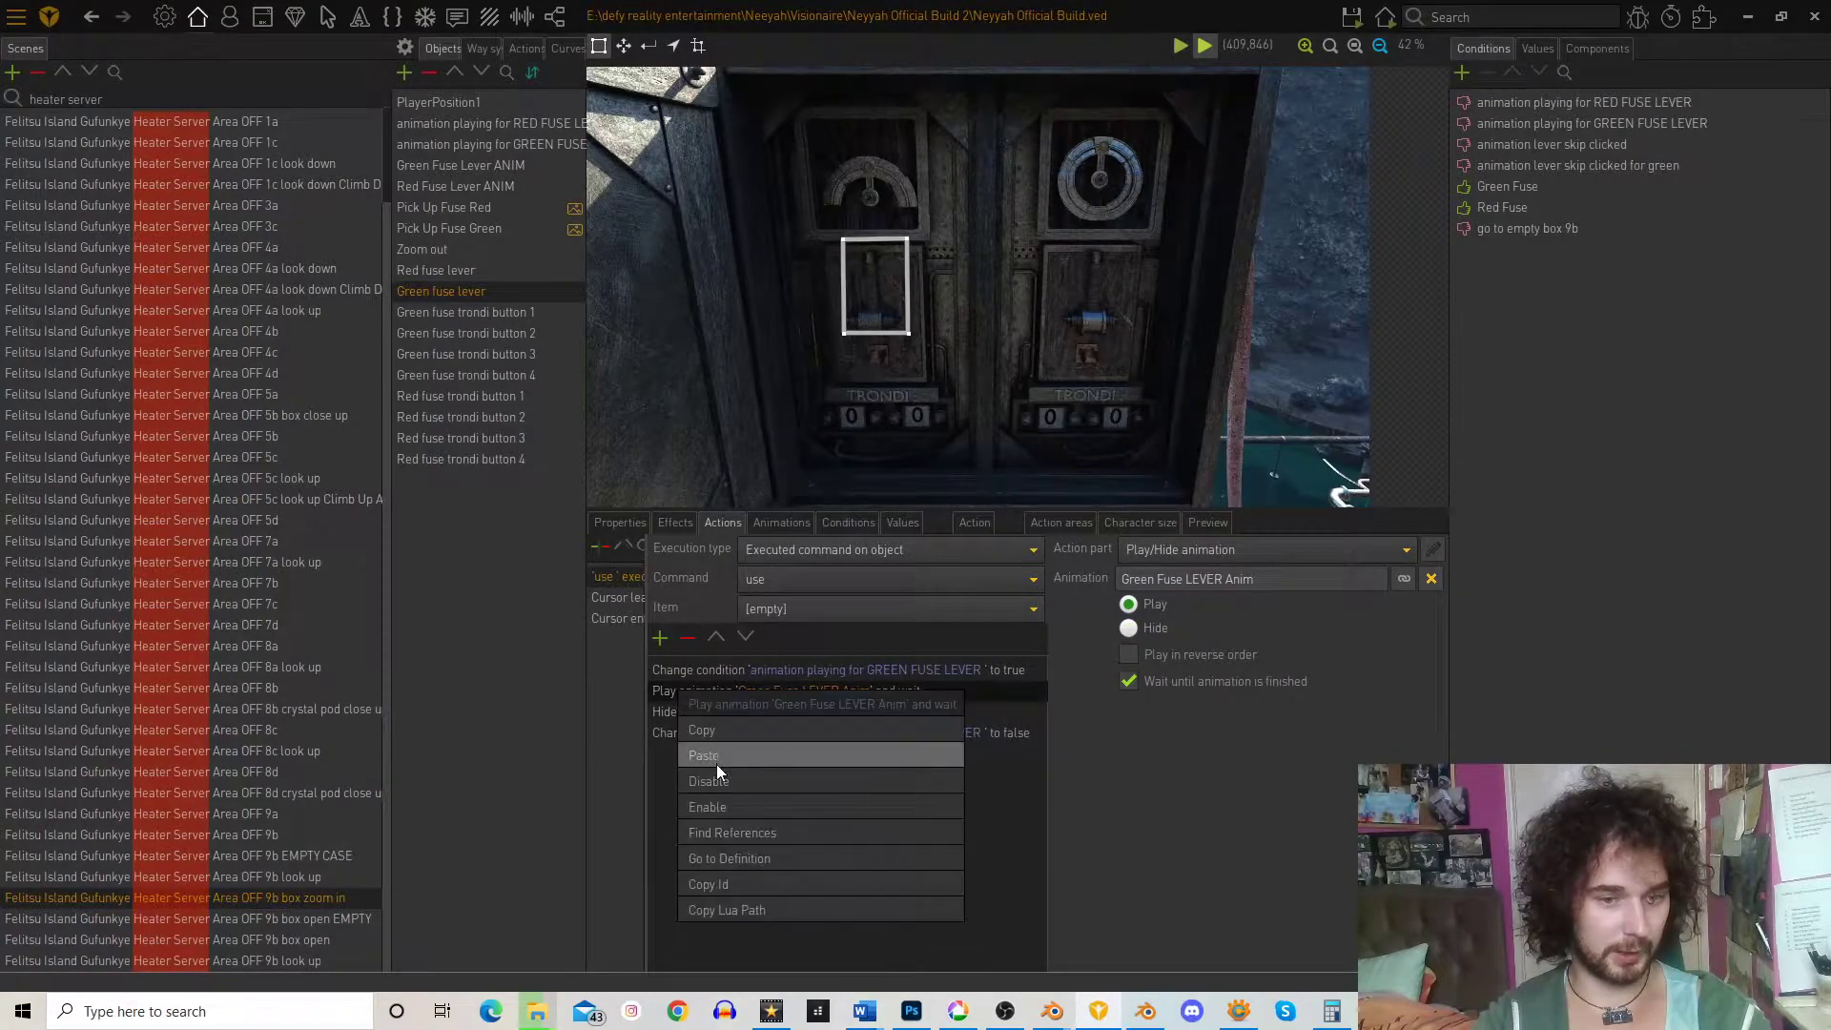
left_click(718, 756)
left_click_drag(672, 731, 672, 786)
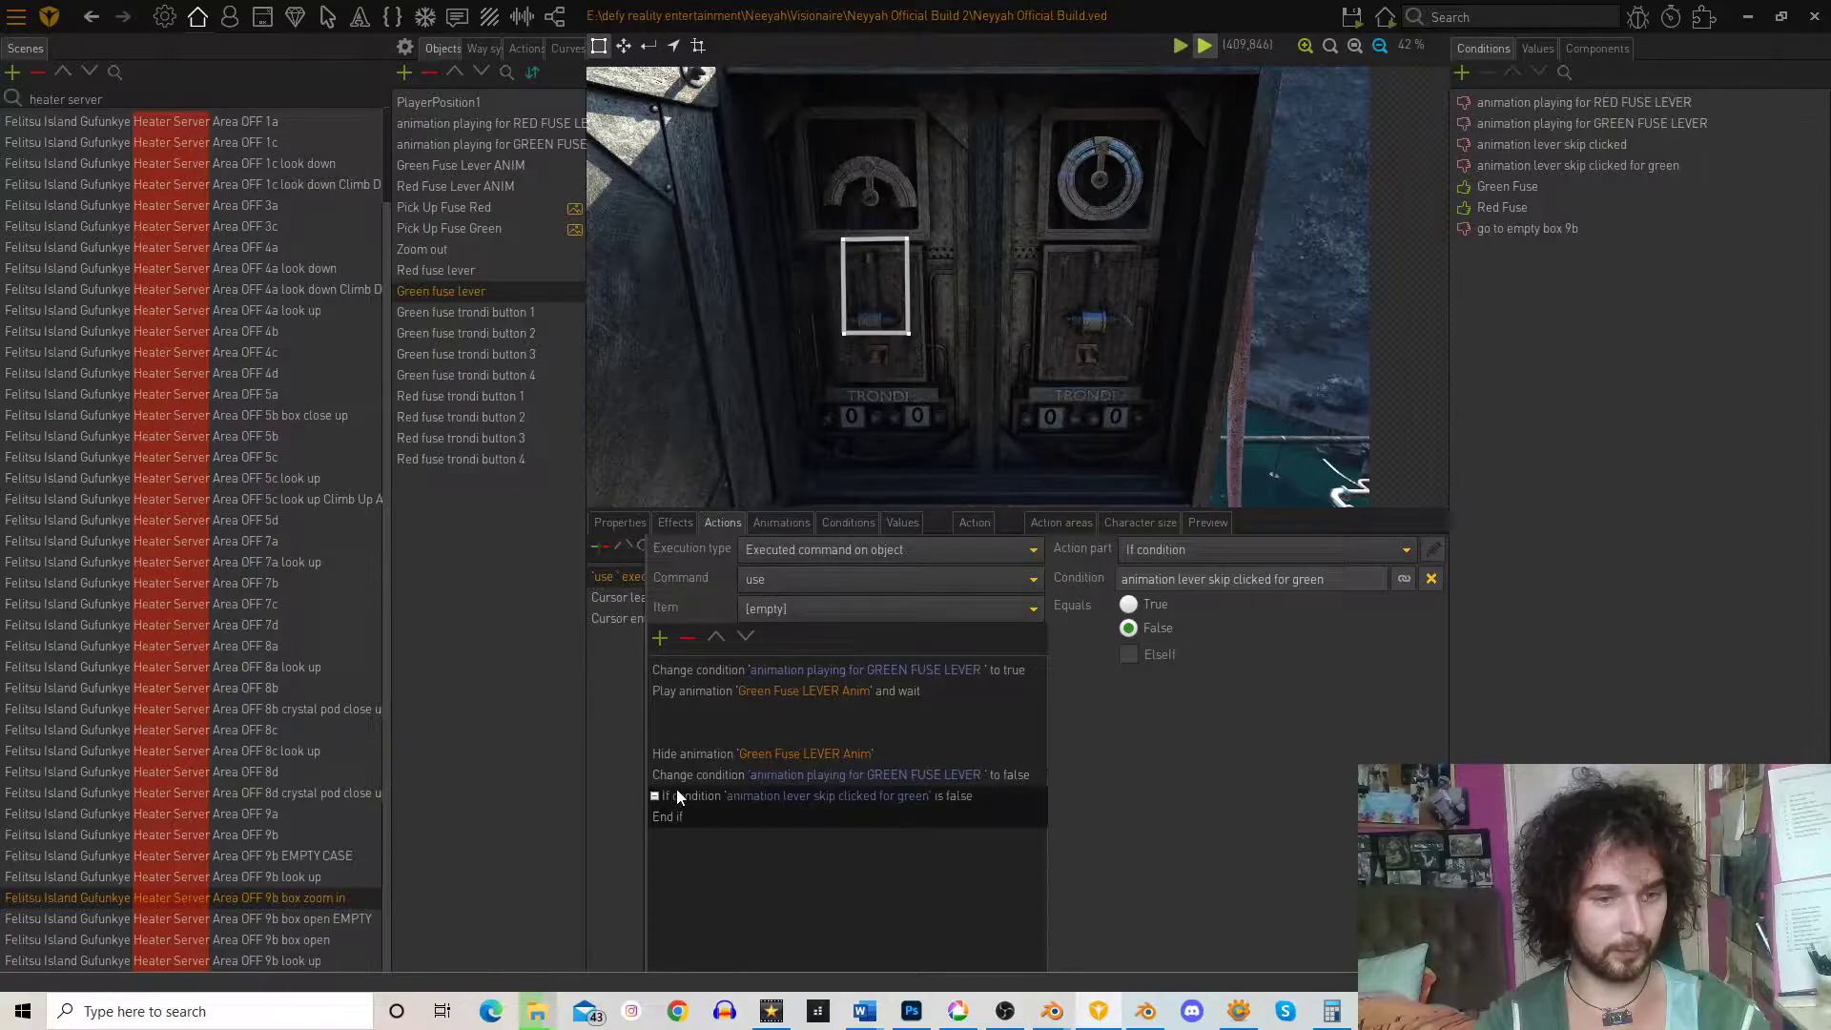
left_click(679, 813)
left_click_drag(679, 774, 691, 728)
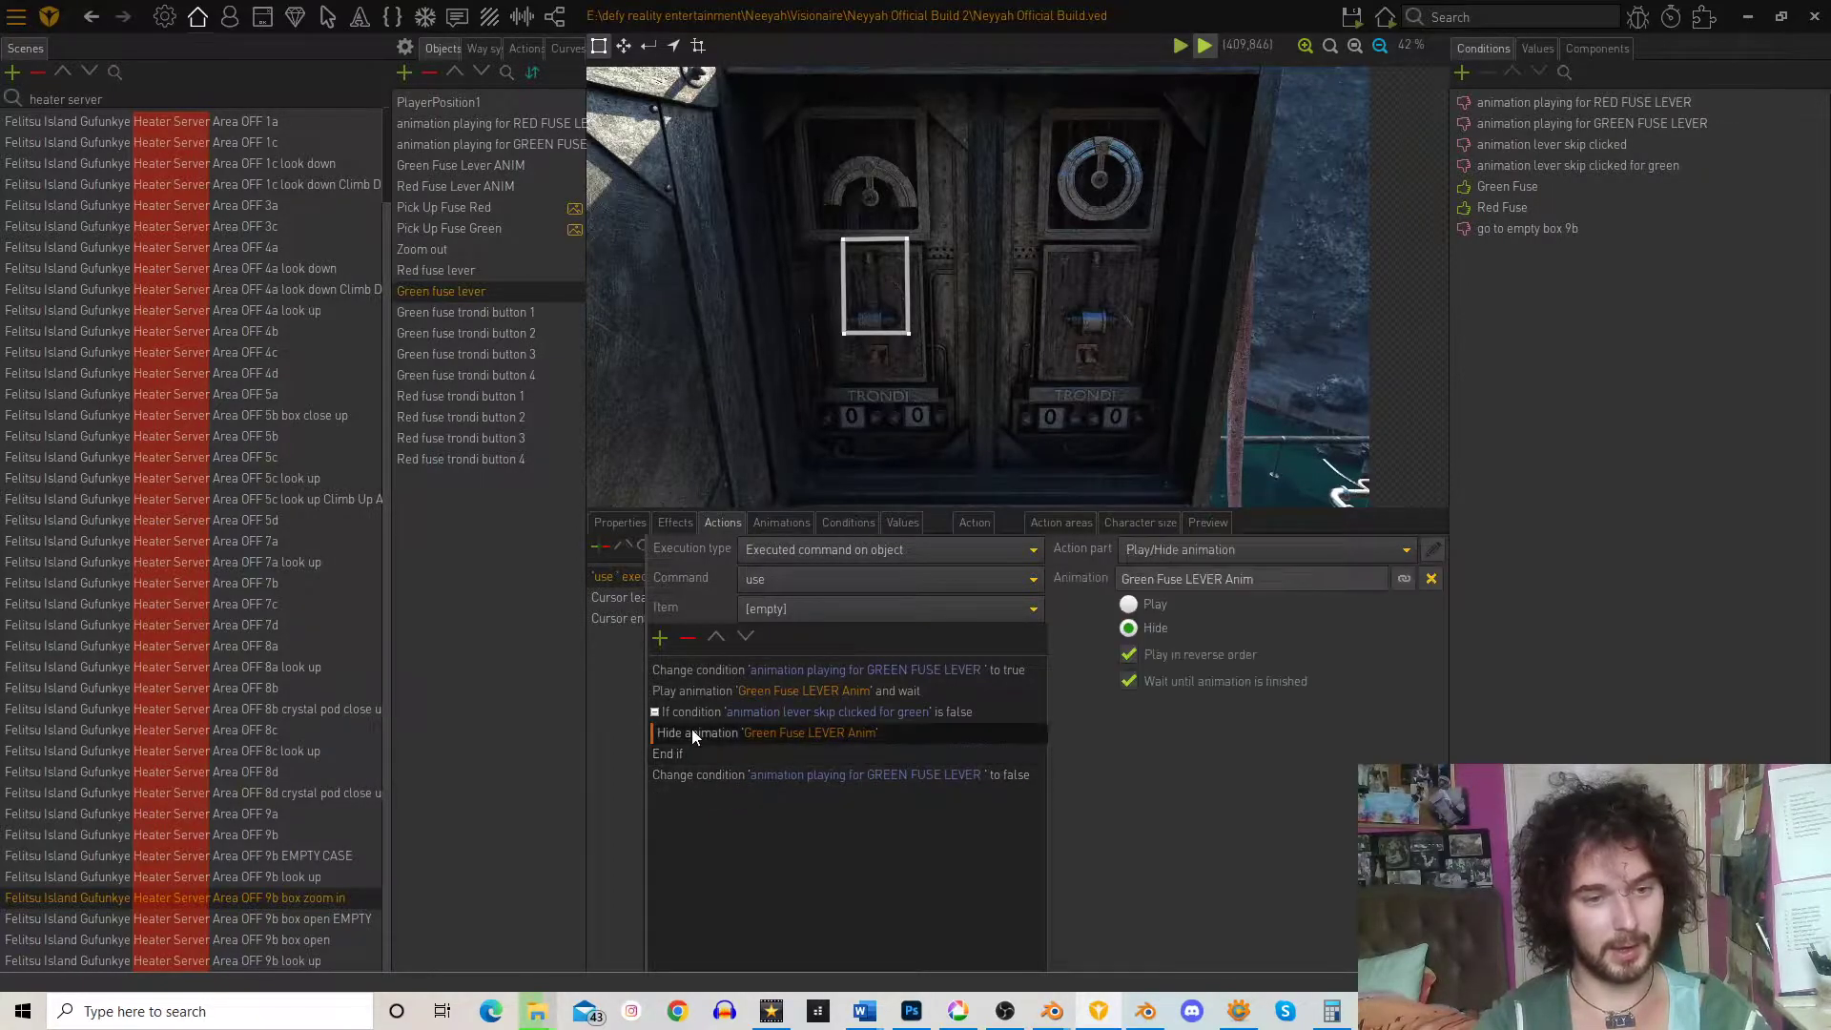
left_click(713, 716)
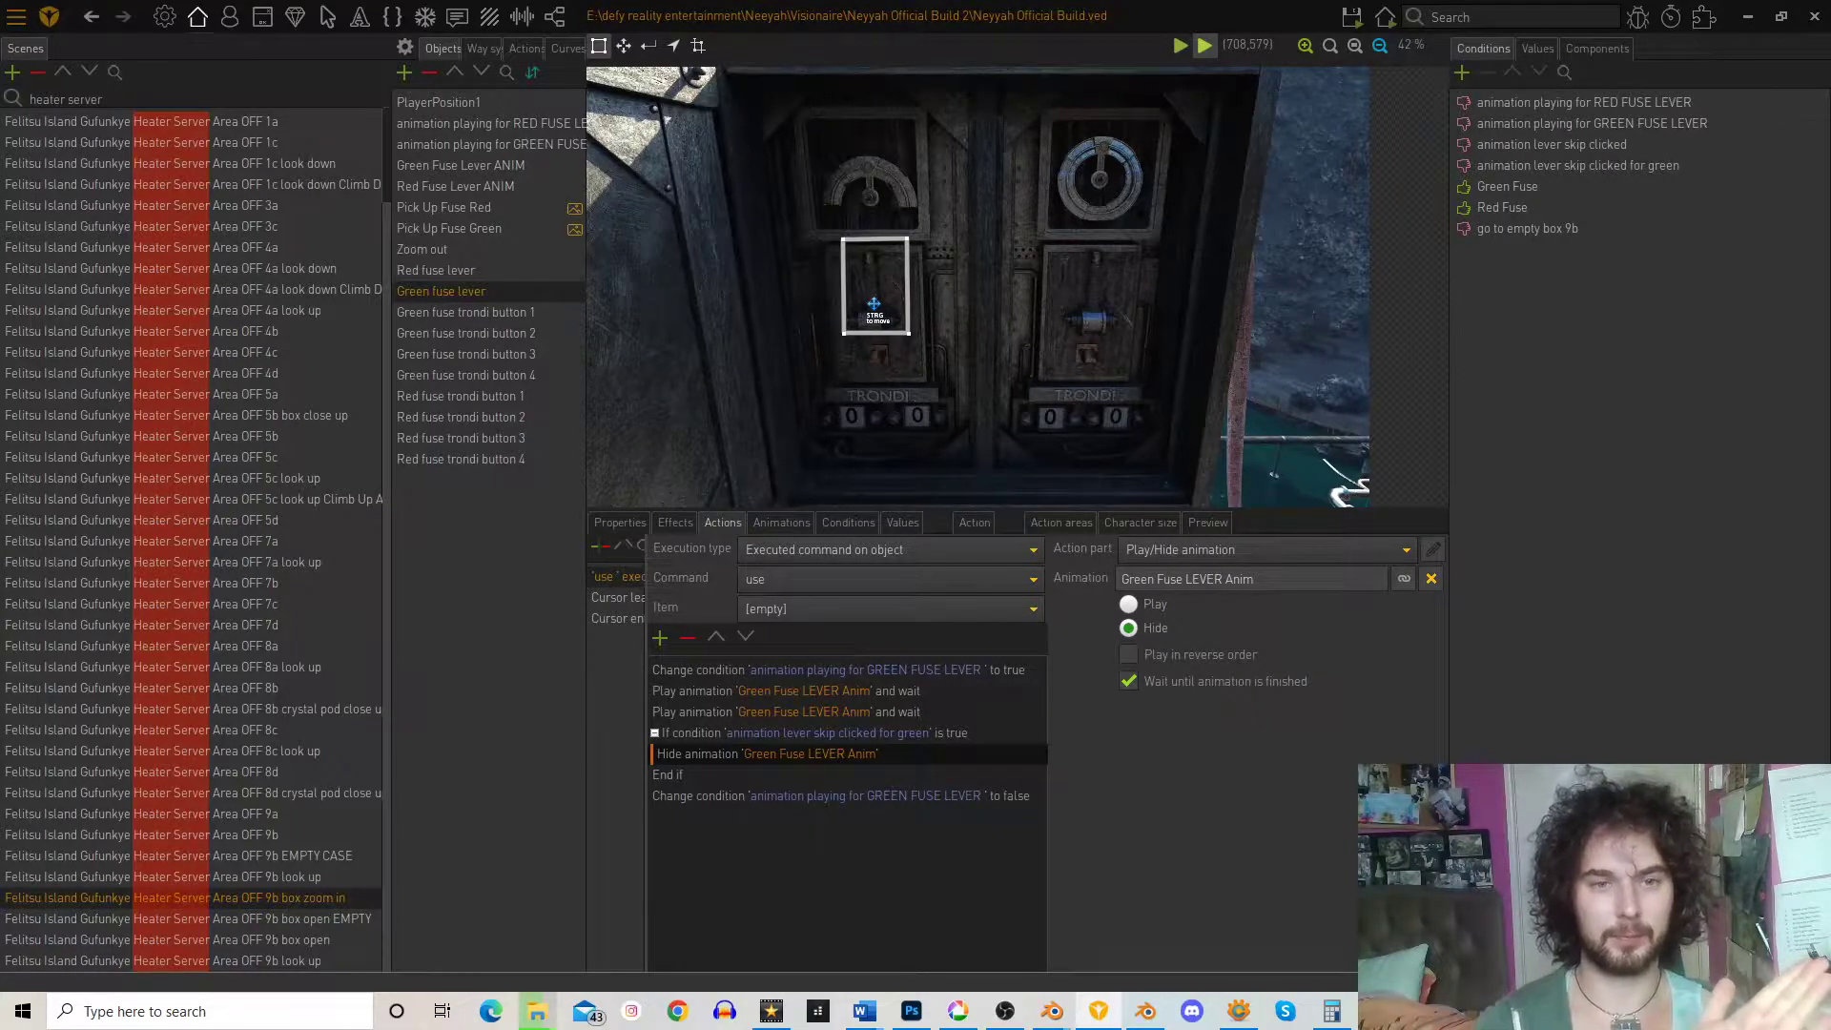
- Save and run the project on the box zoom in scene to test the fuse levers, and quit without saving the game
left_click(1320, 16)
left_click(1395, 96)
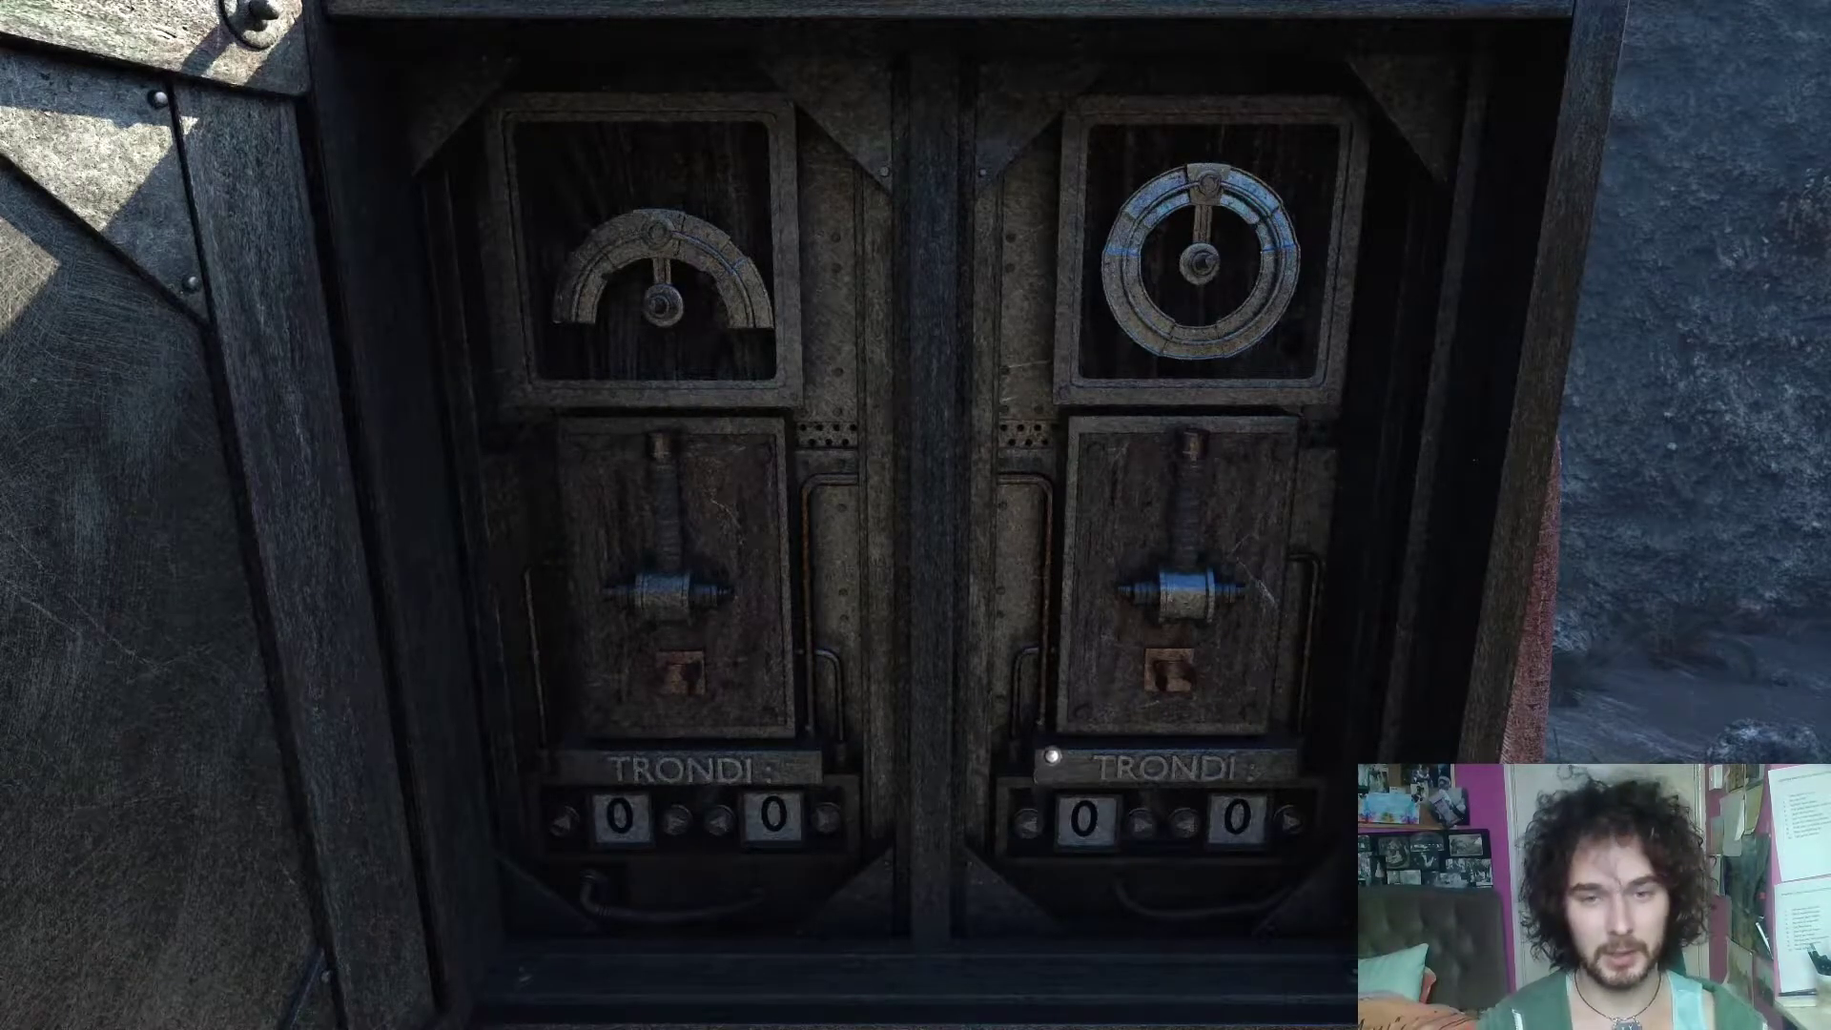
right_click(1182, 548)
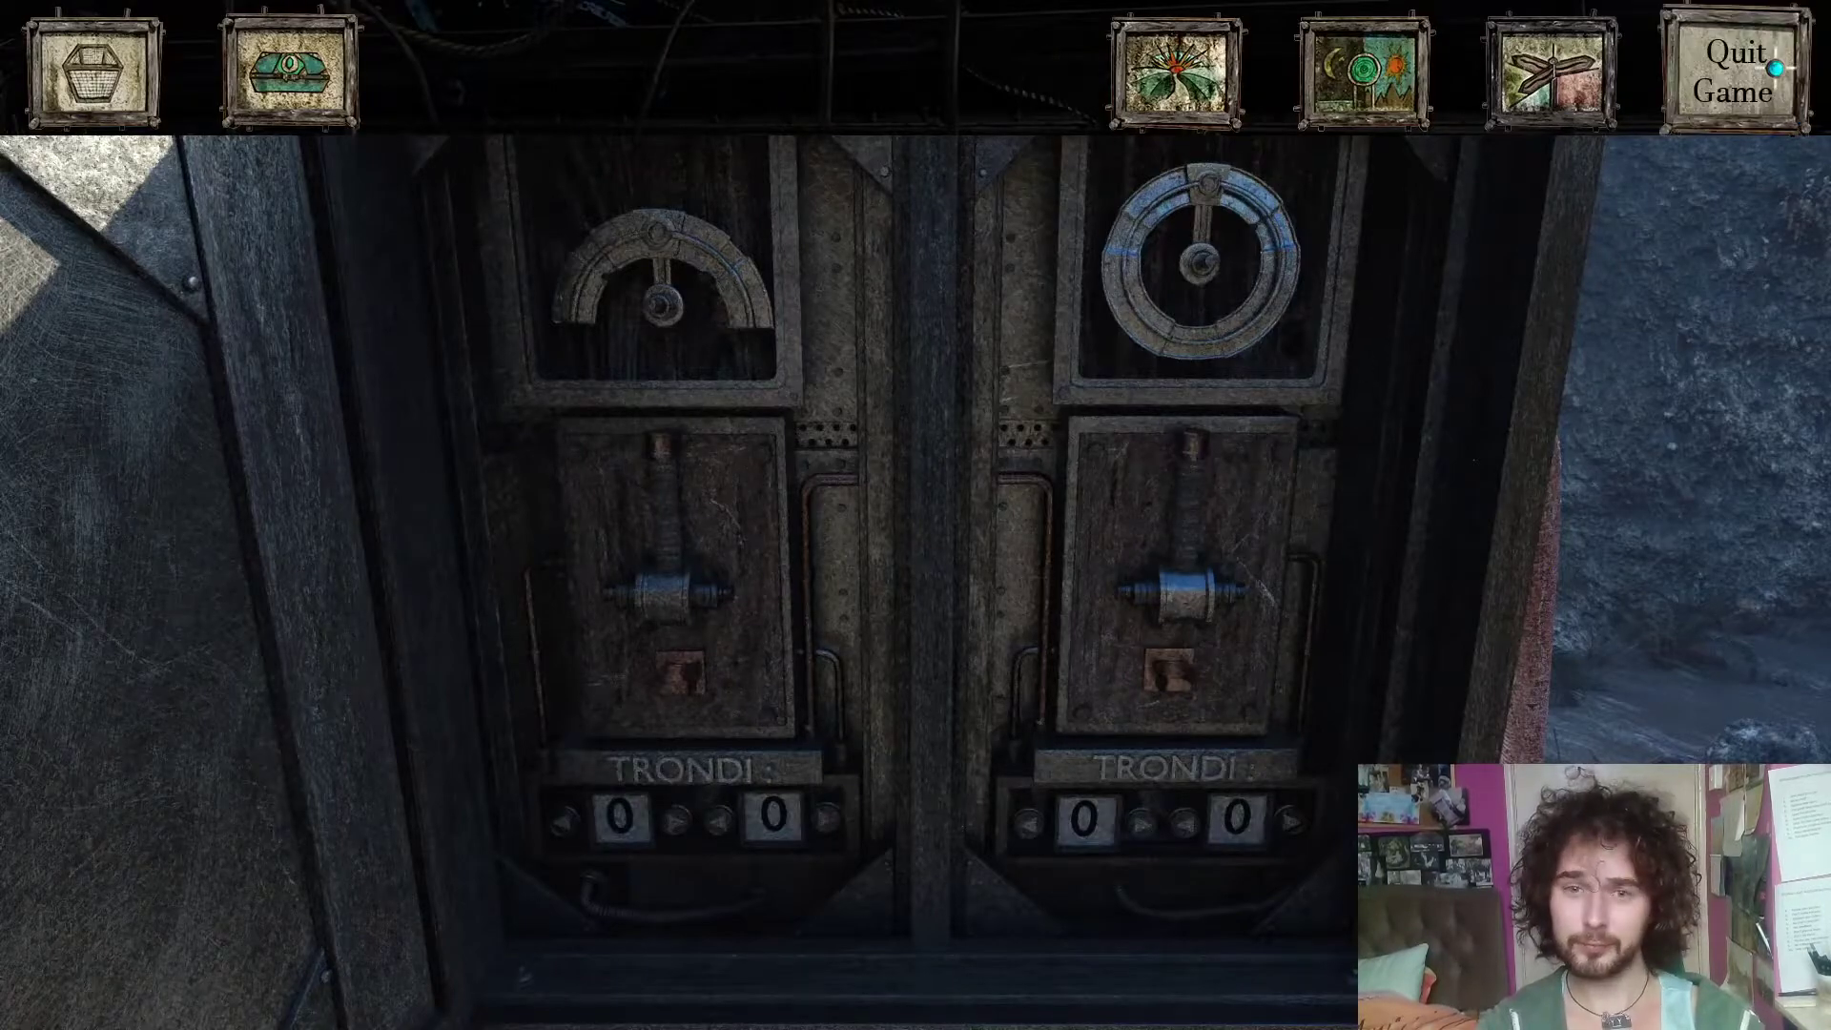
left_click(1736, 71)
left_click(907, 601)
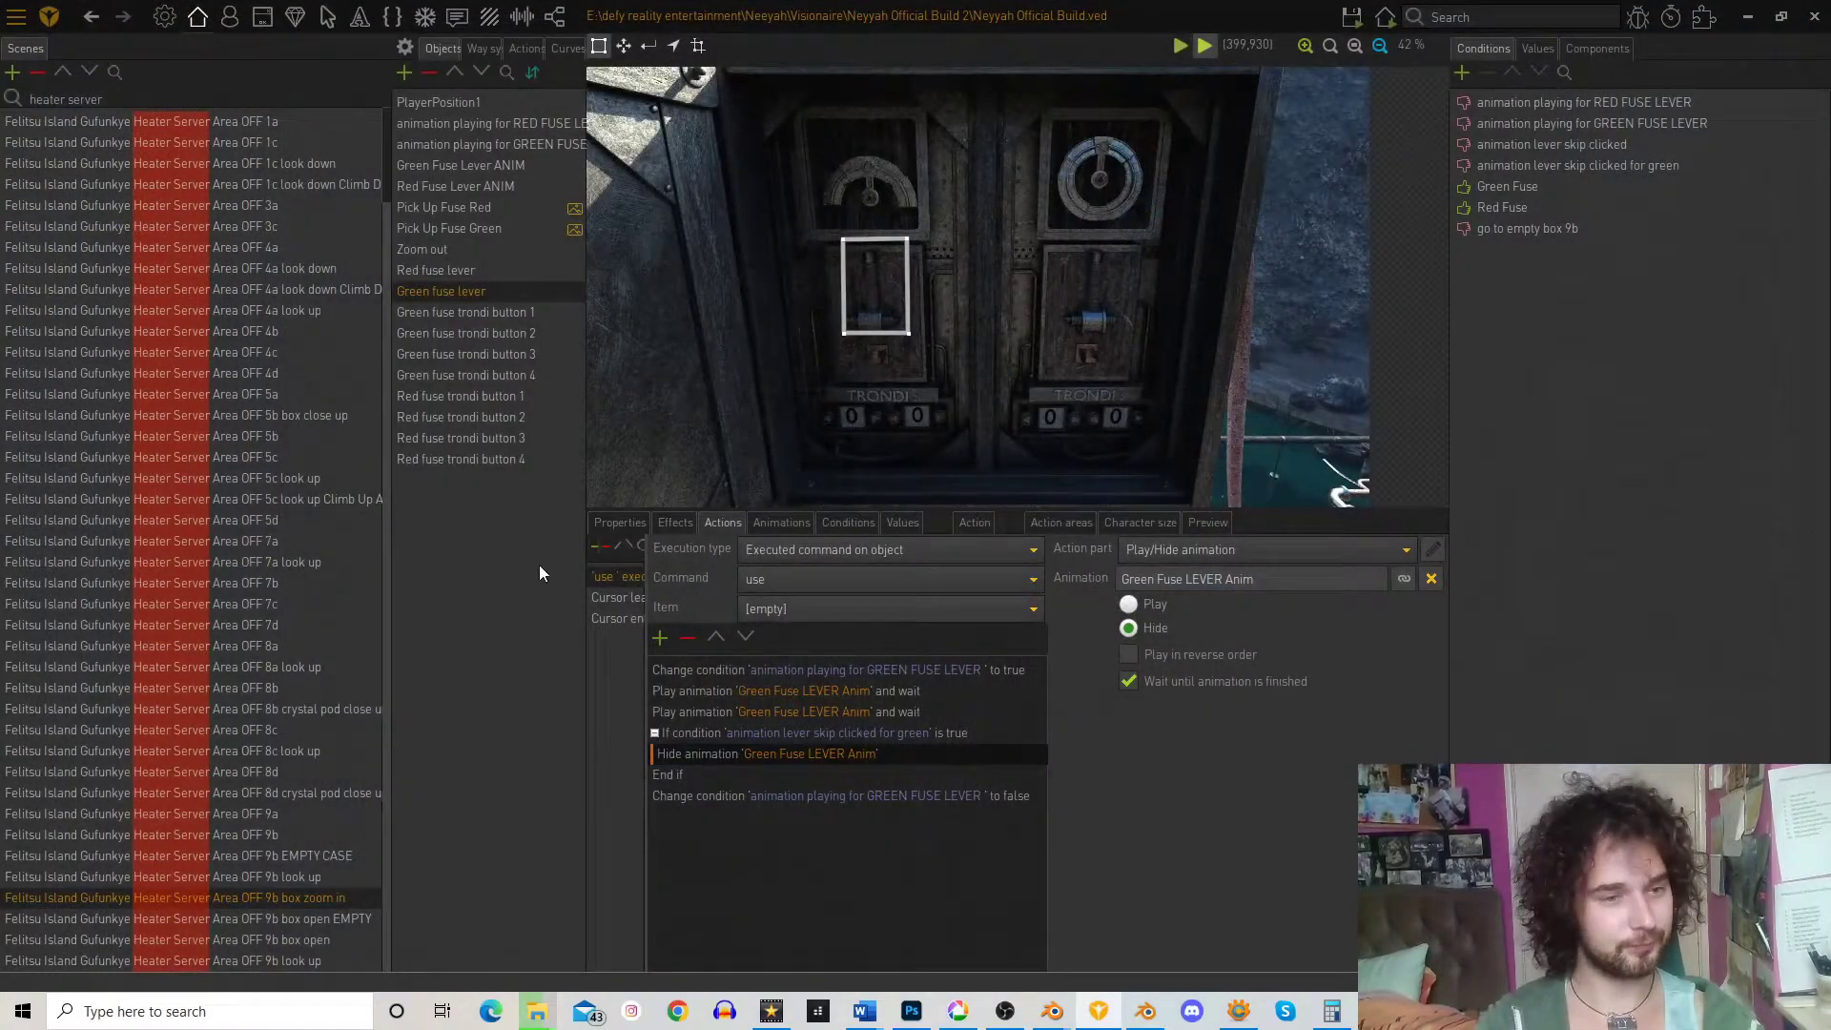
- Open scene Heater Server Area OFF 13a, and save and run the project on it to test the portal button
scroll(220, 730, "down", 7)
scroll(264, 758, "down", 1)
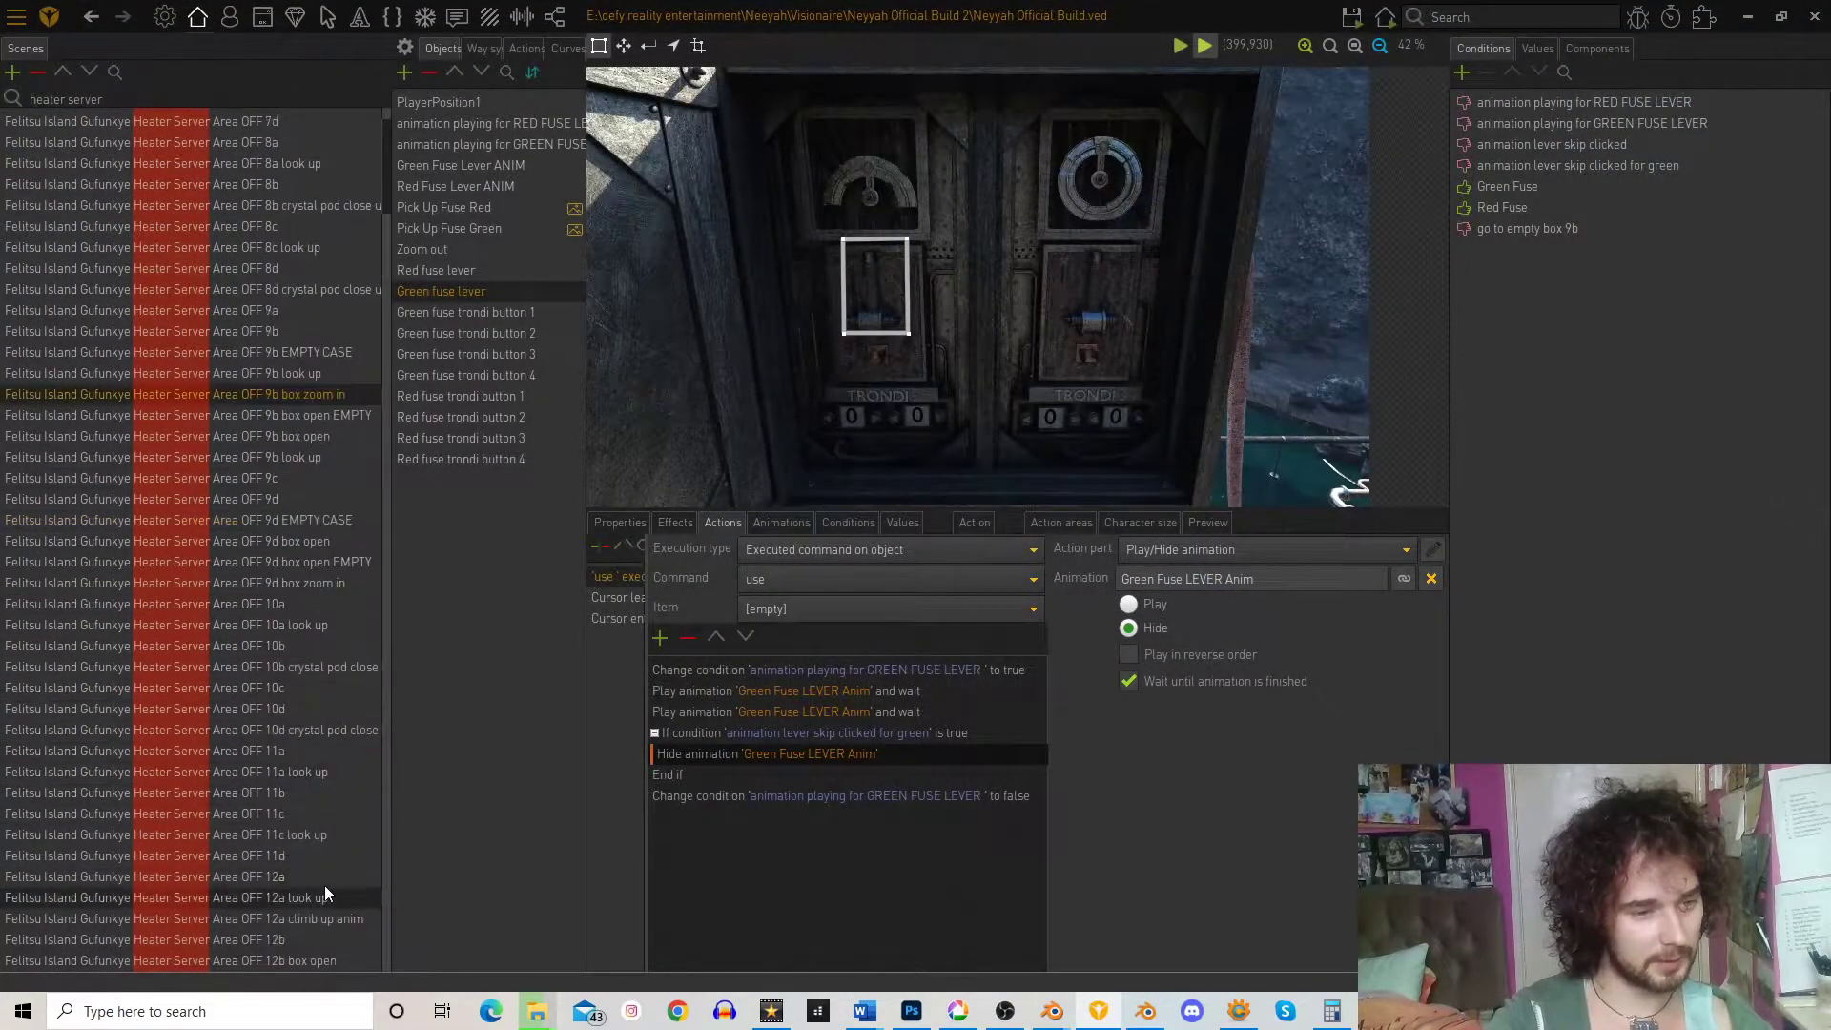
left_click(322, 877)
scroll(299, 899, "down", 4)
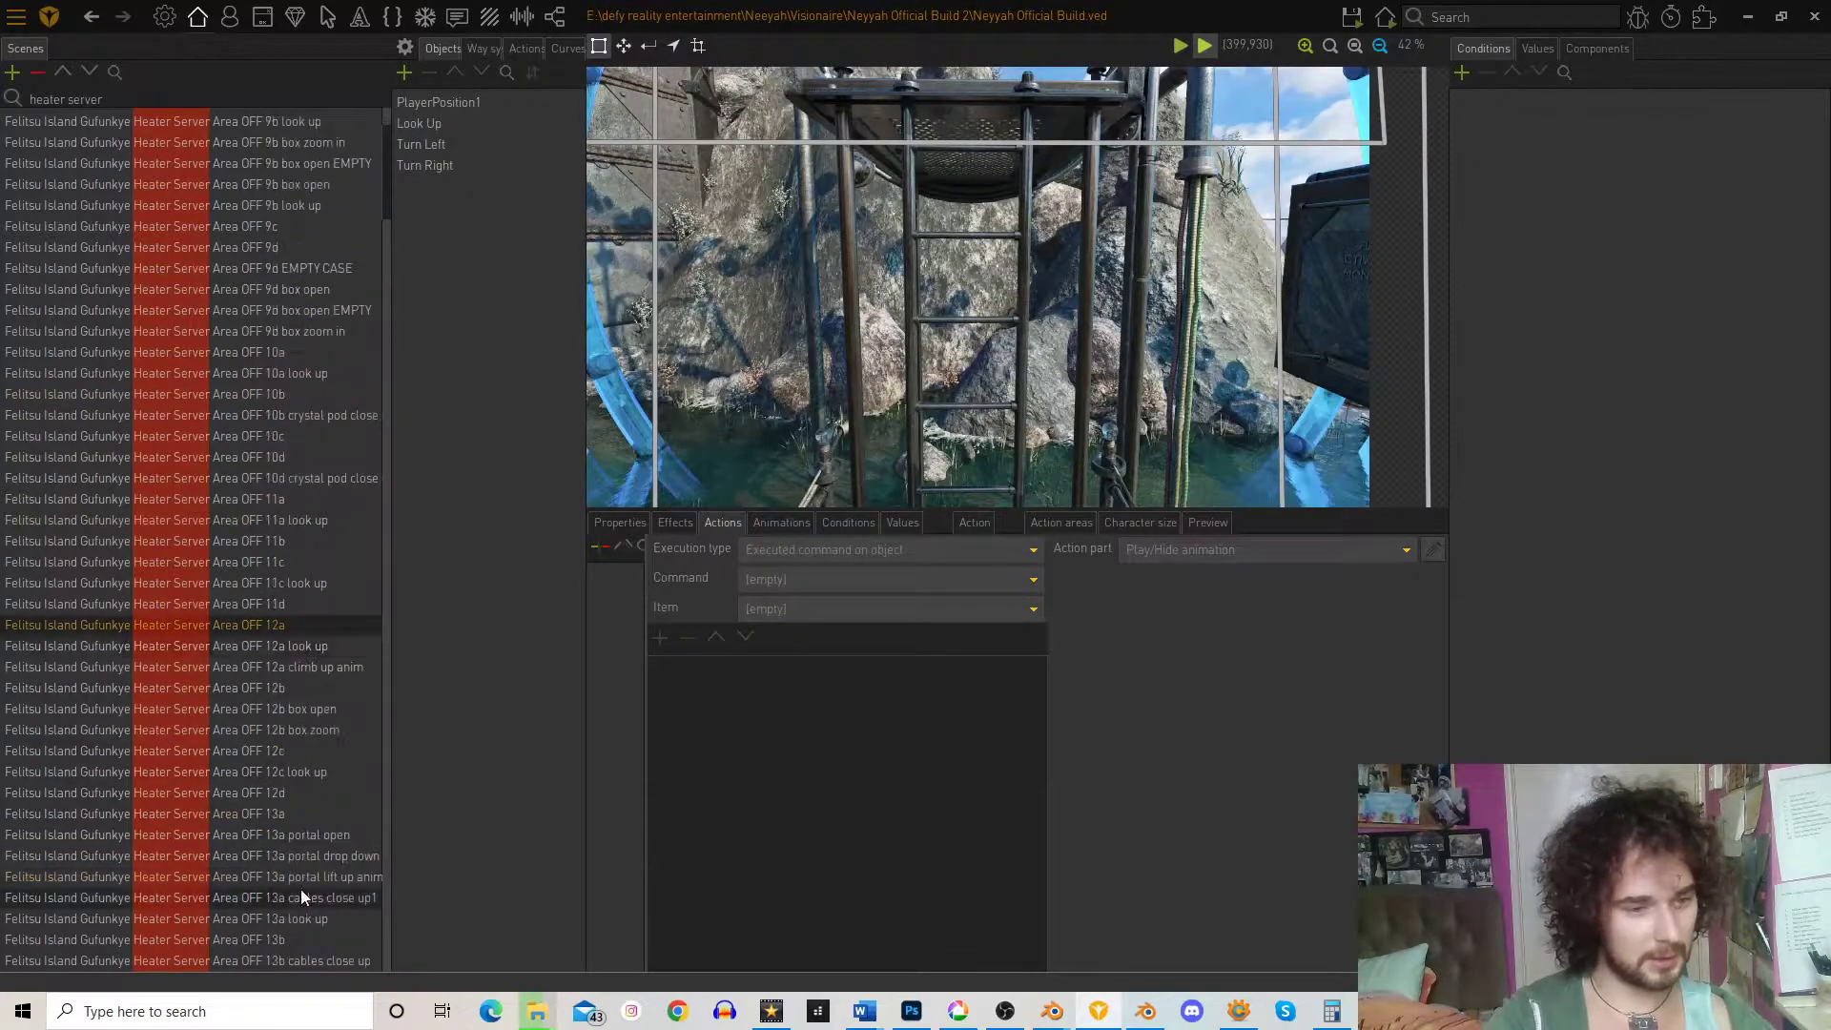
left_click(301, 822)
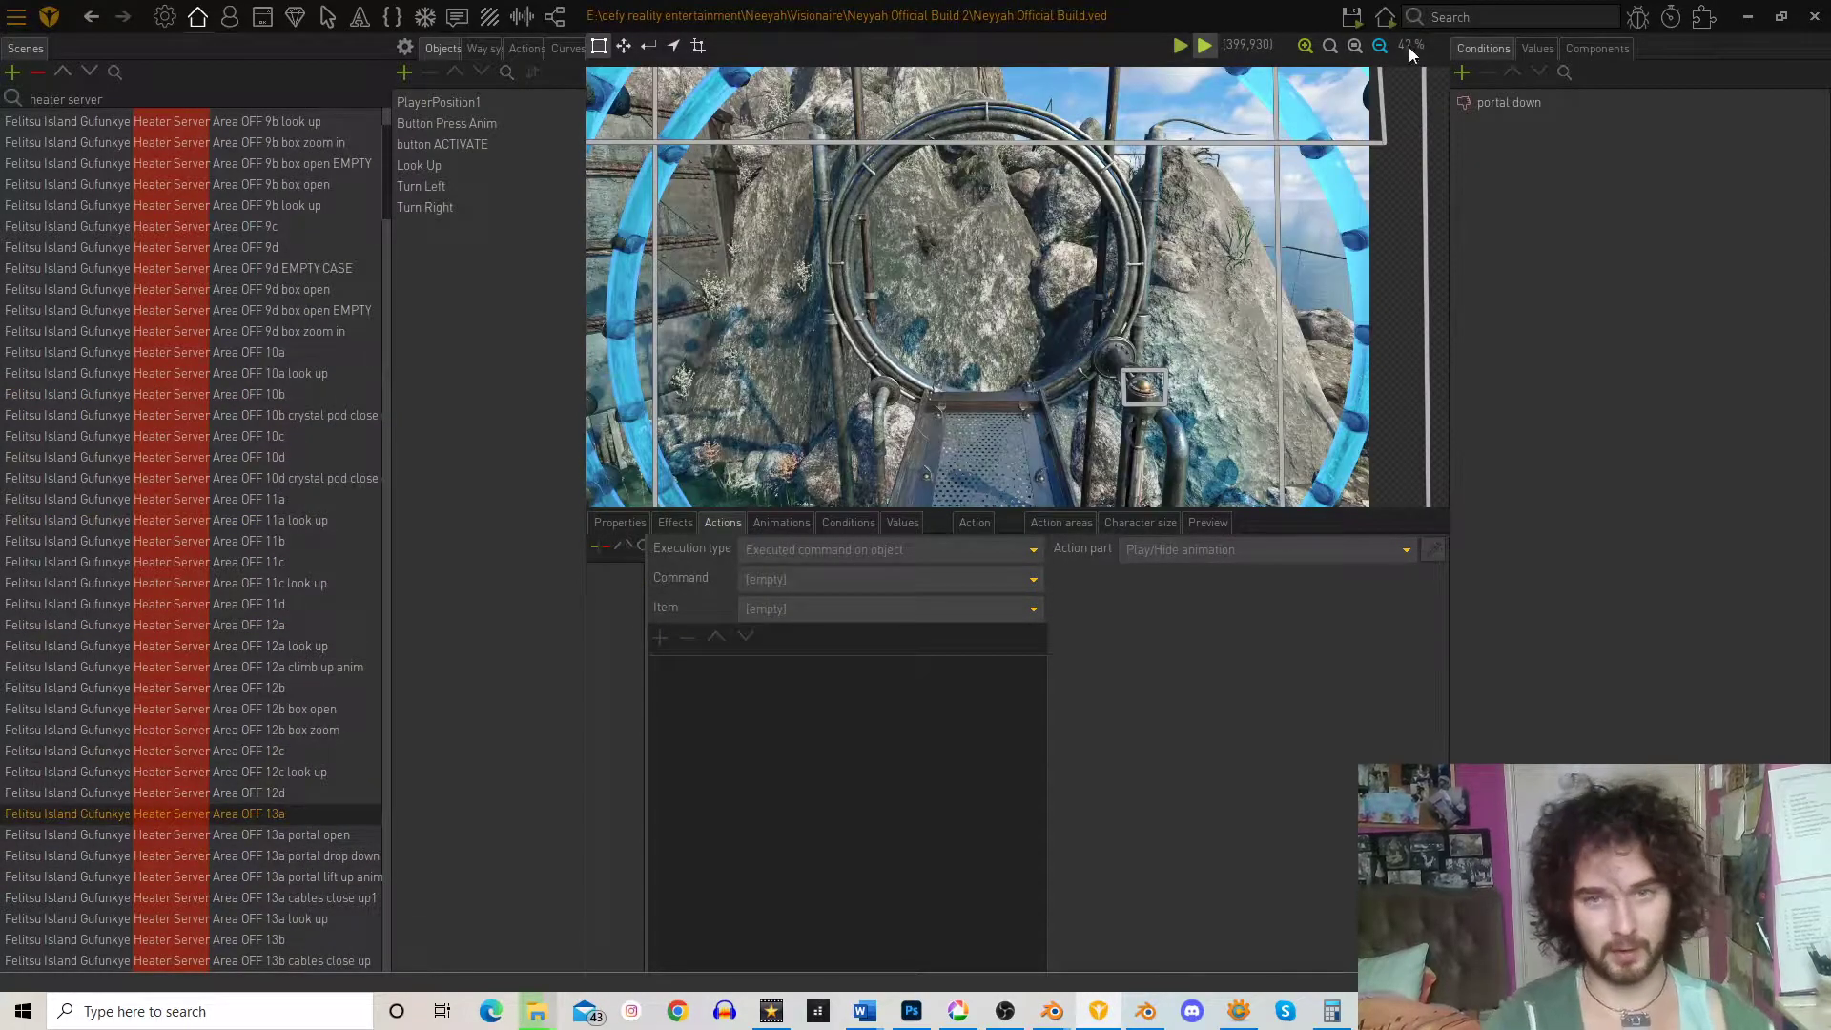
mouse_move(1354, 19)
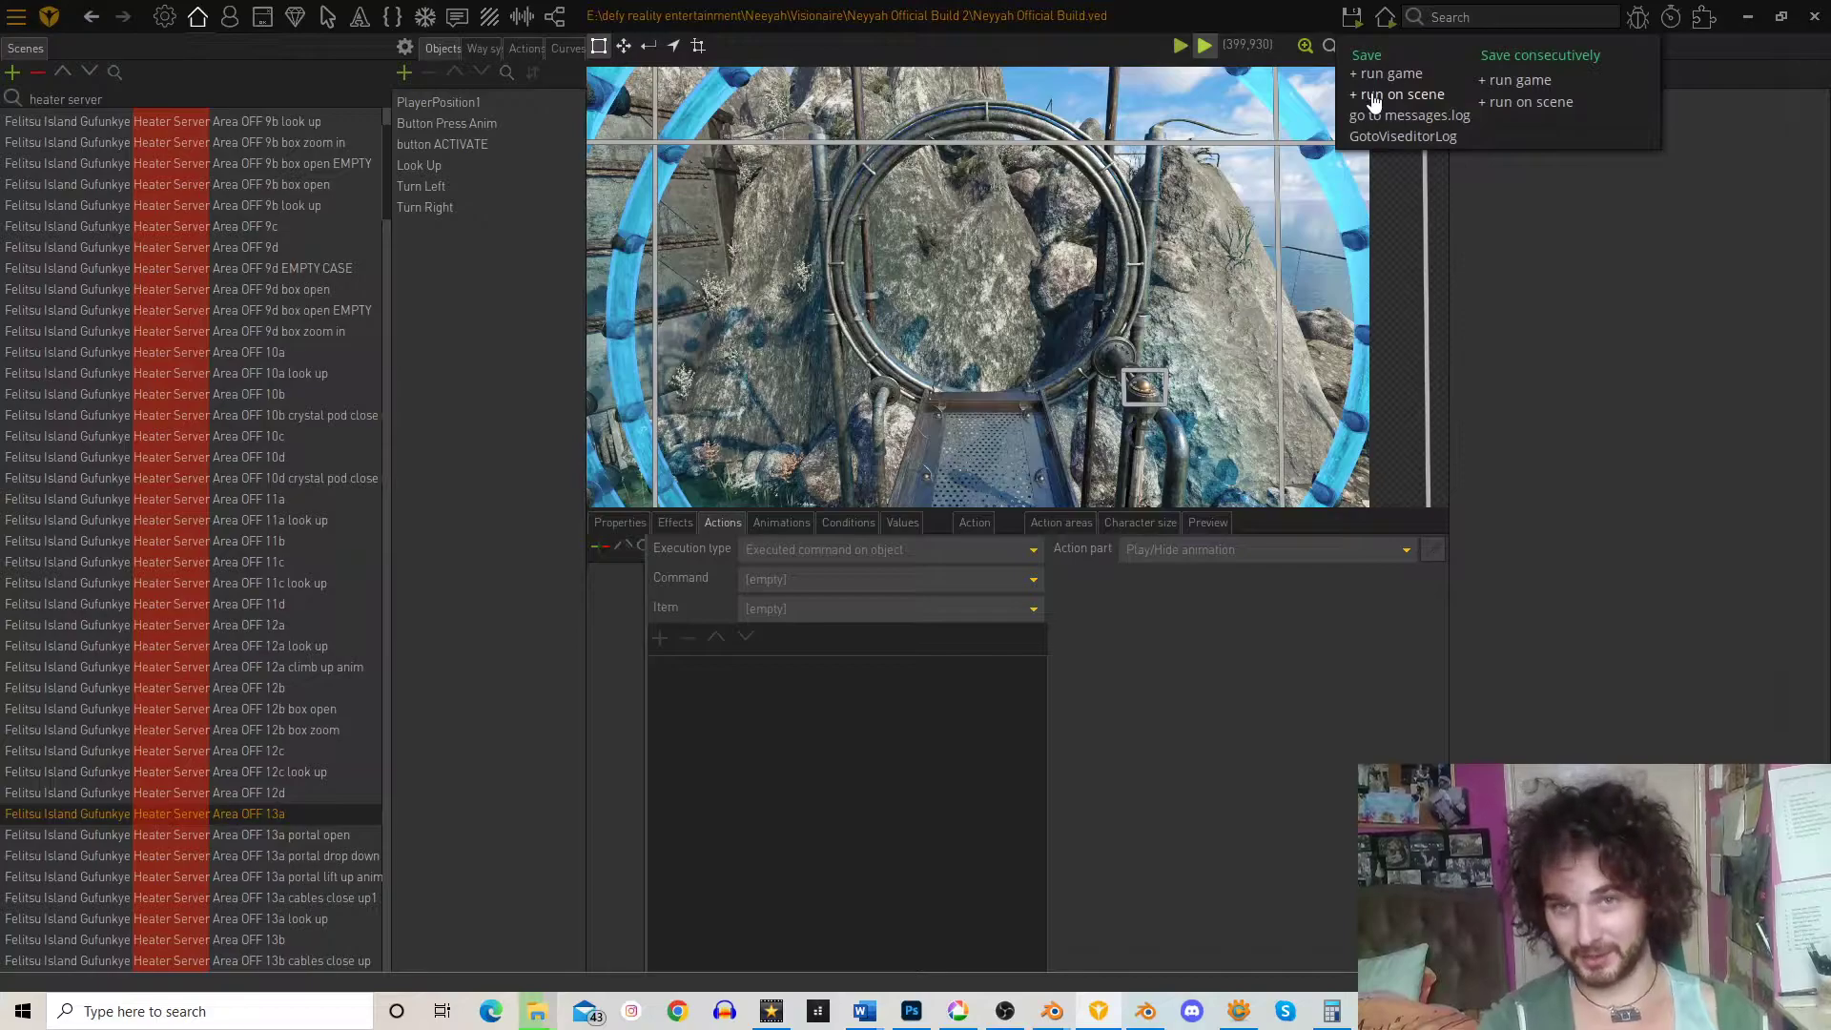
left_click(1374, 95)
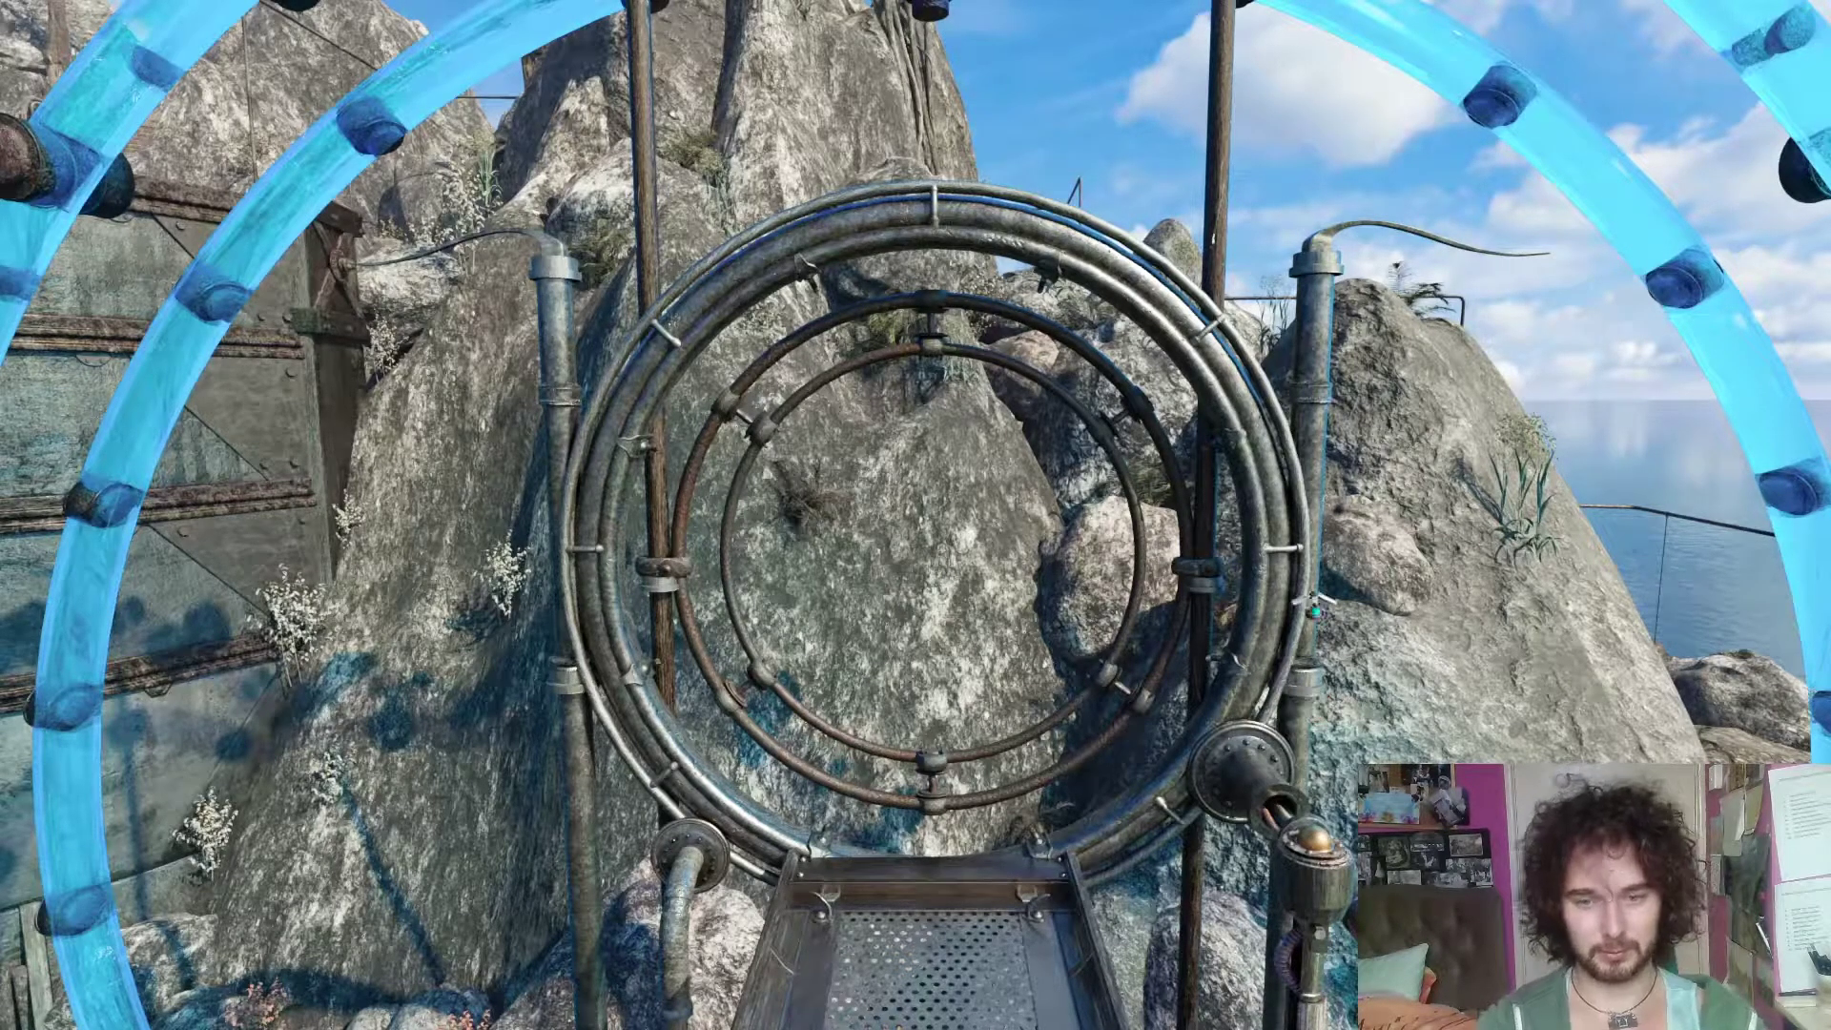
- Quit the scene 13a test run without saving the game
right_click(1364, 708)
left_click(1736, 74)
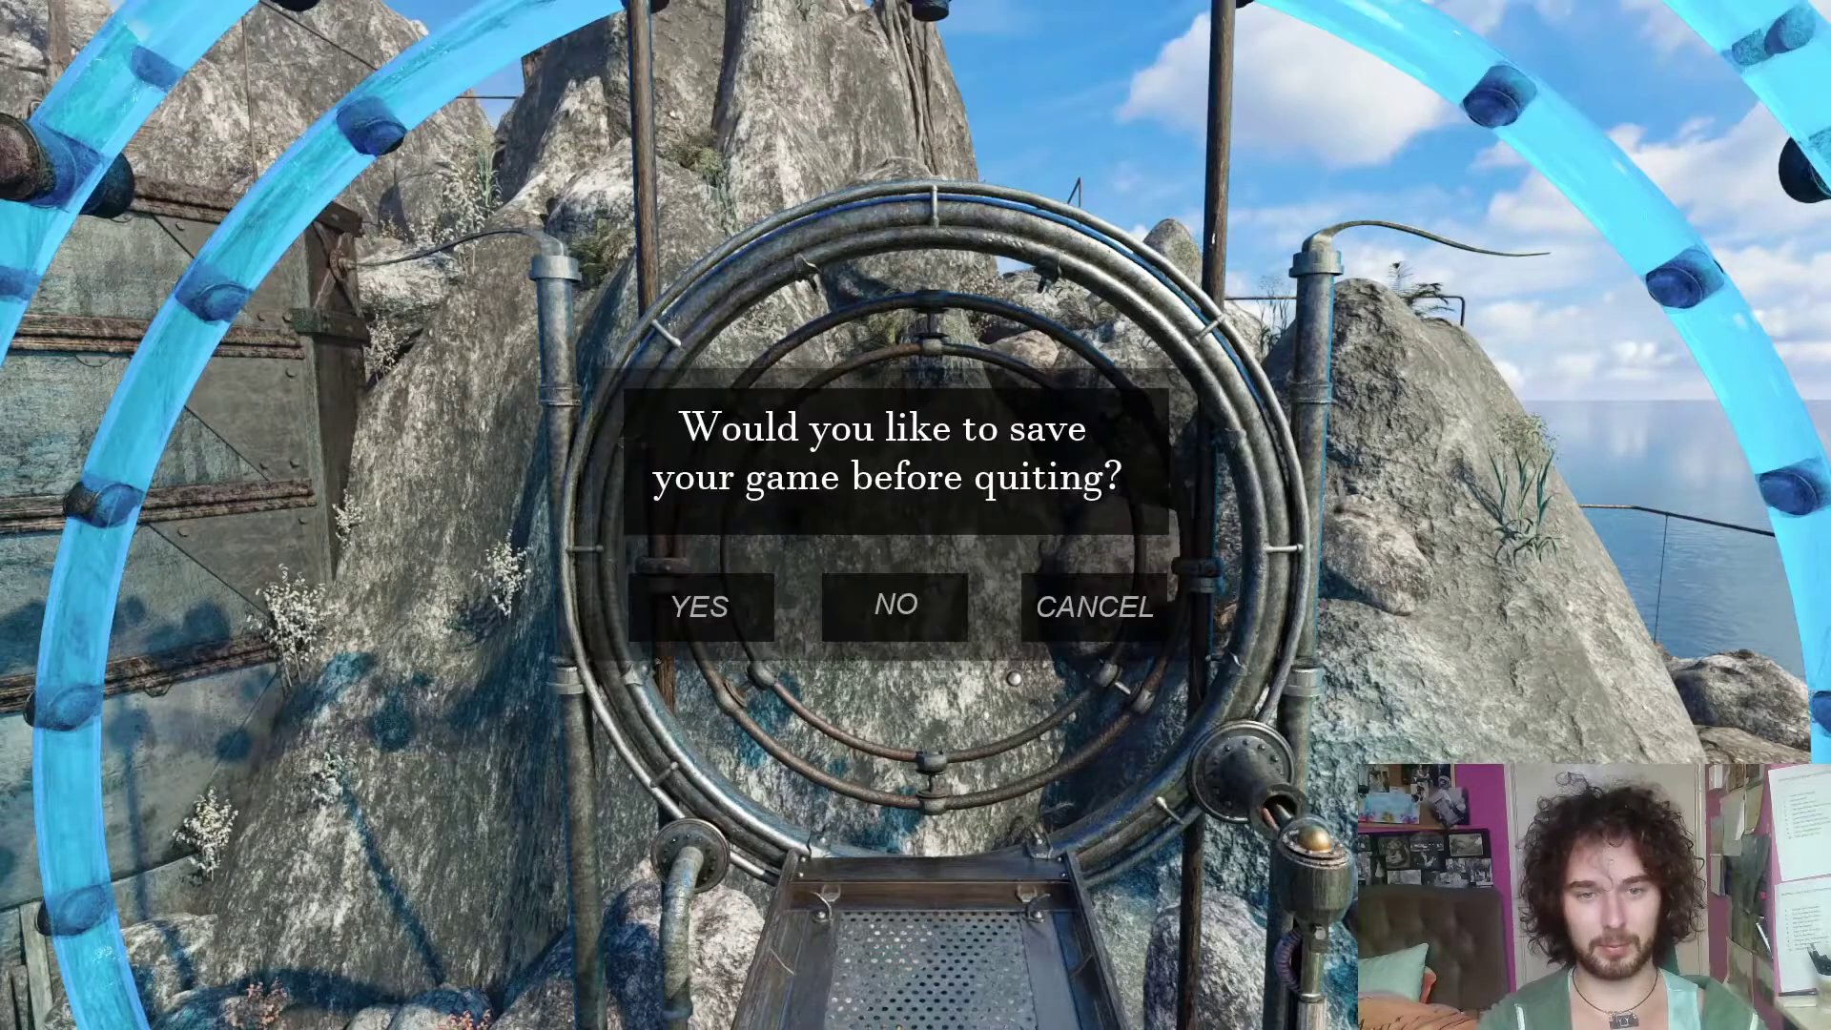
left_click(939, 615)
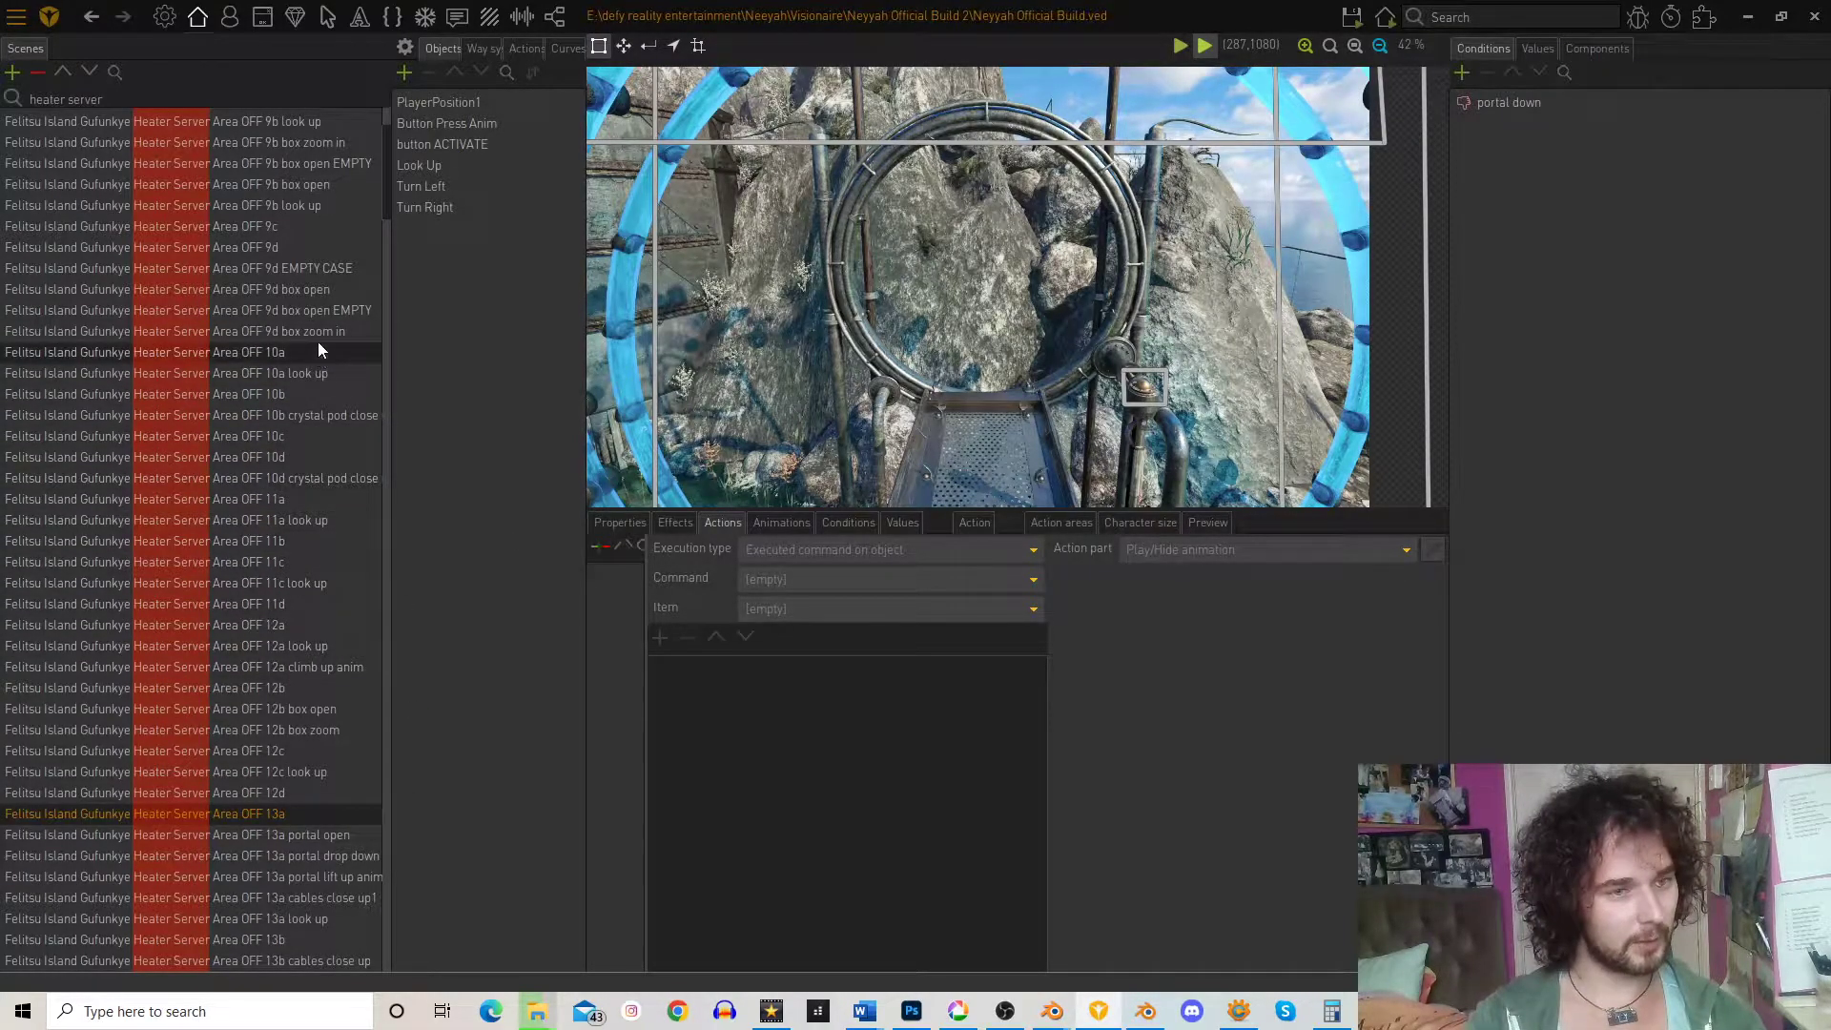
- Copy the 'animation playing on open lid' conditions for FUSES INSIDE and BLUE FUSE GONE from scene 9d into scene 13a
left_click(280, 247)
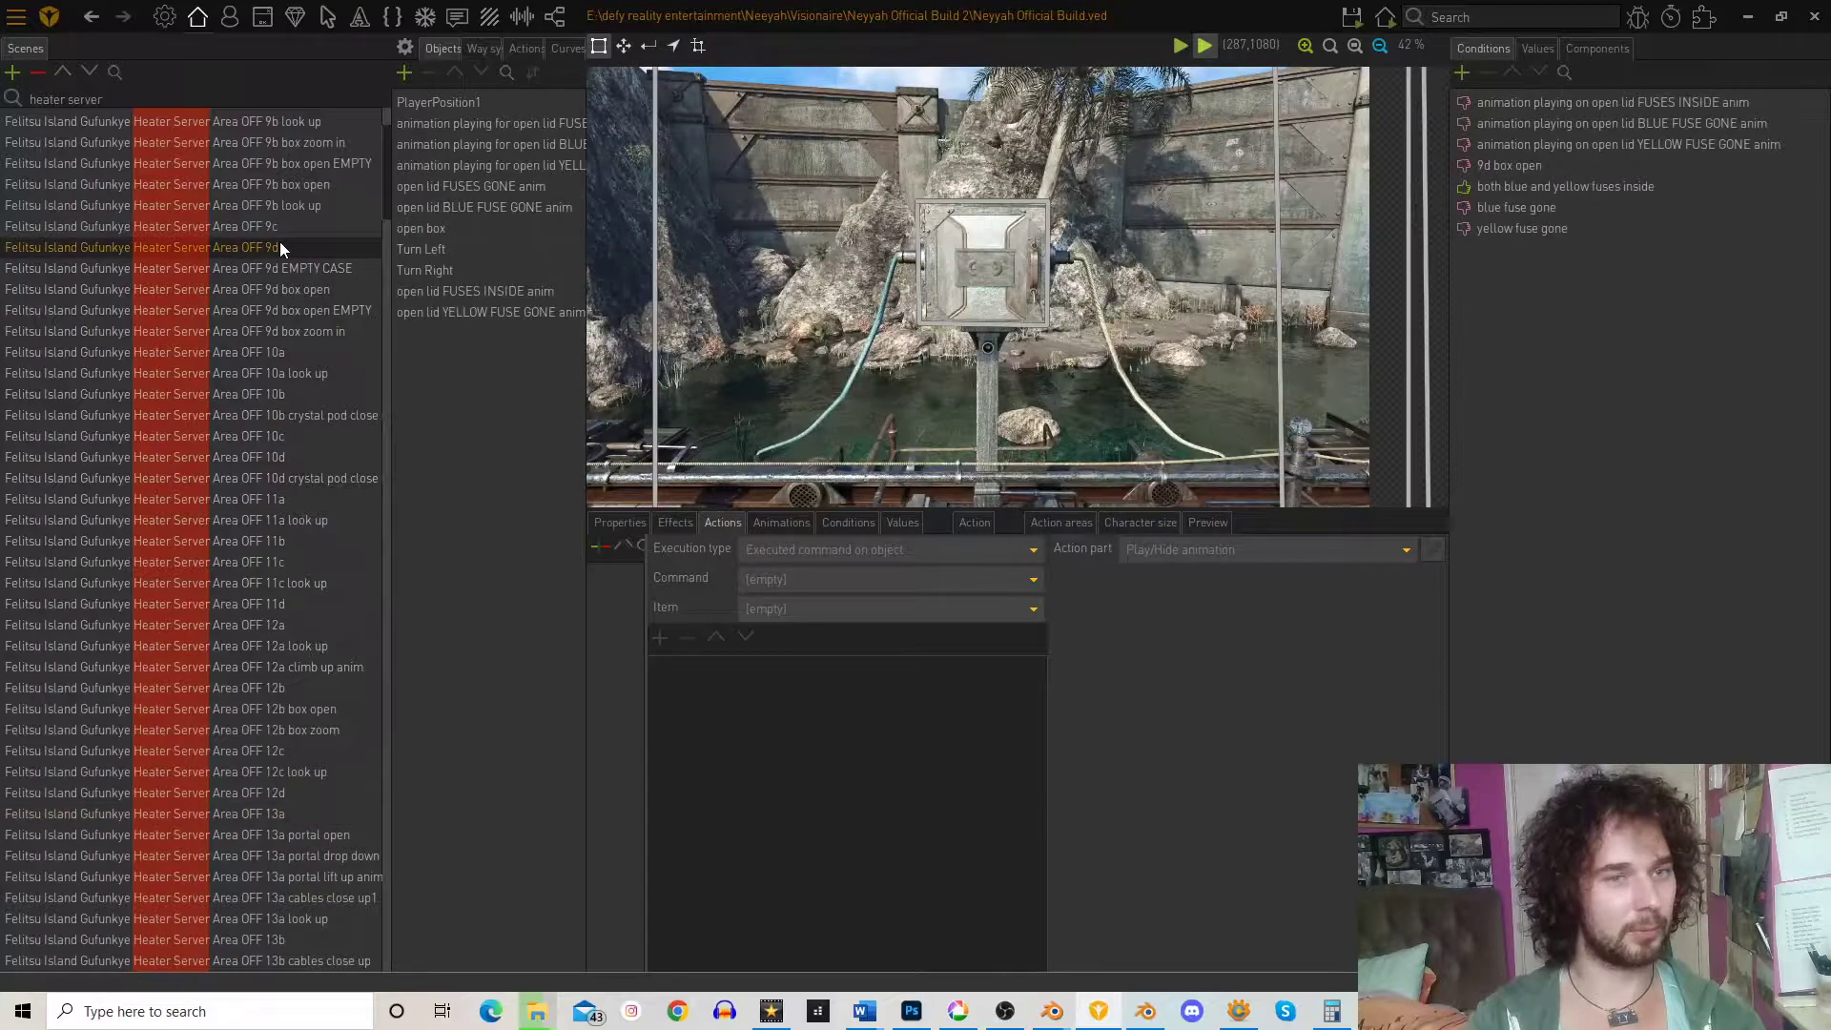
left_click(1513, 128)
left_click(1594, 101, "ctrl")
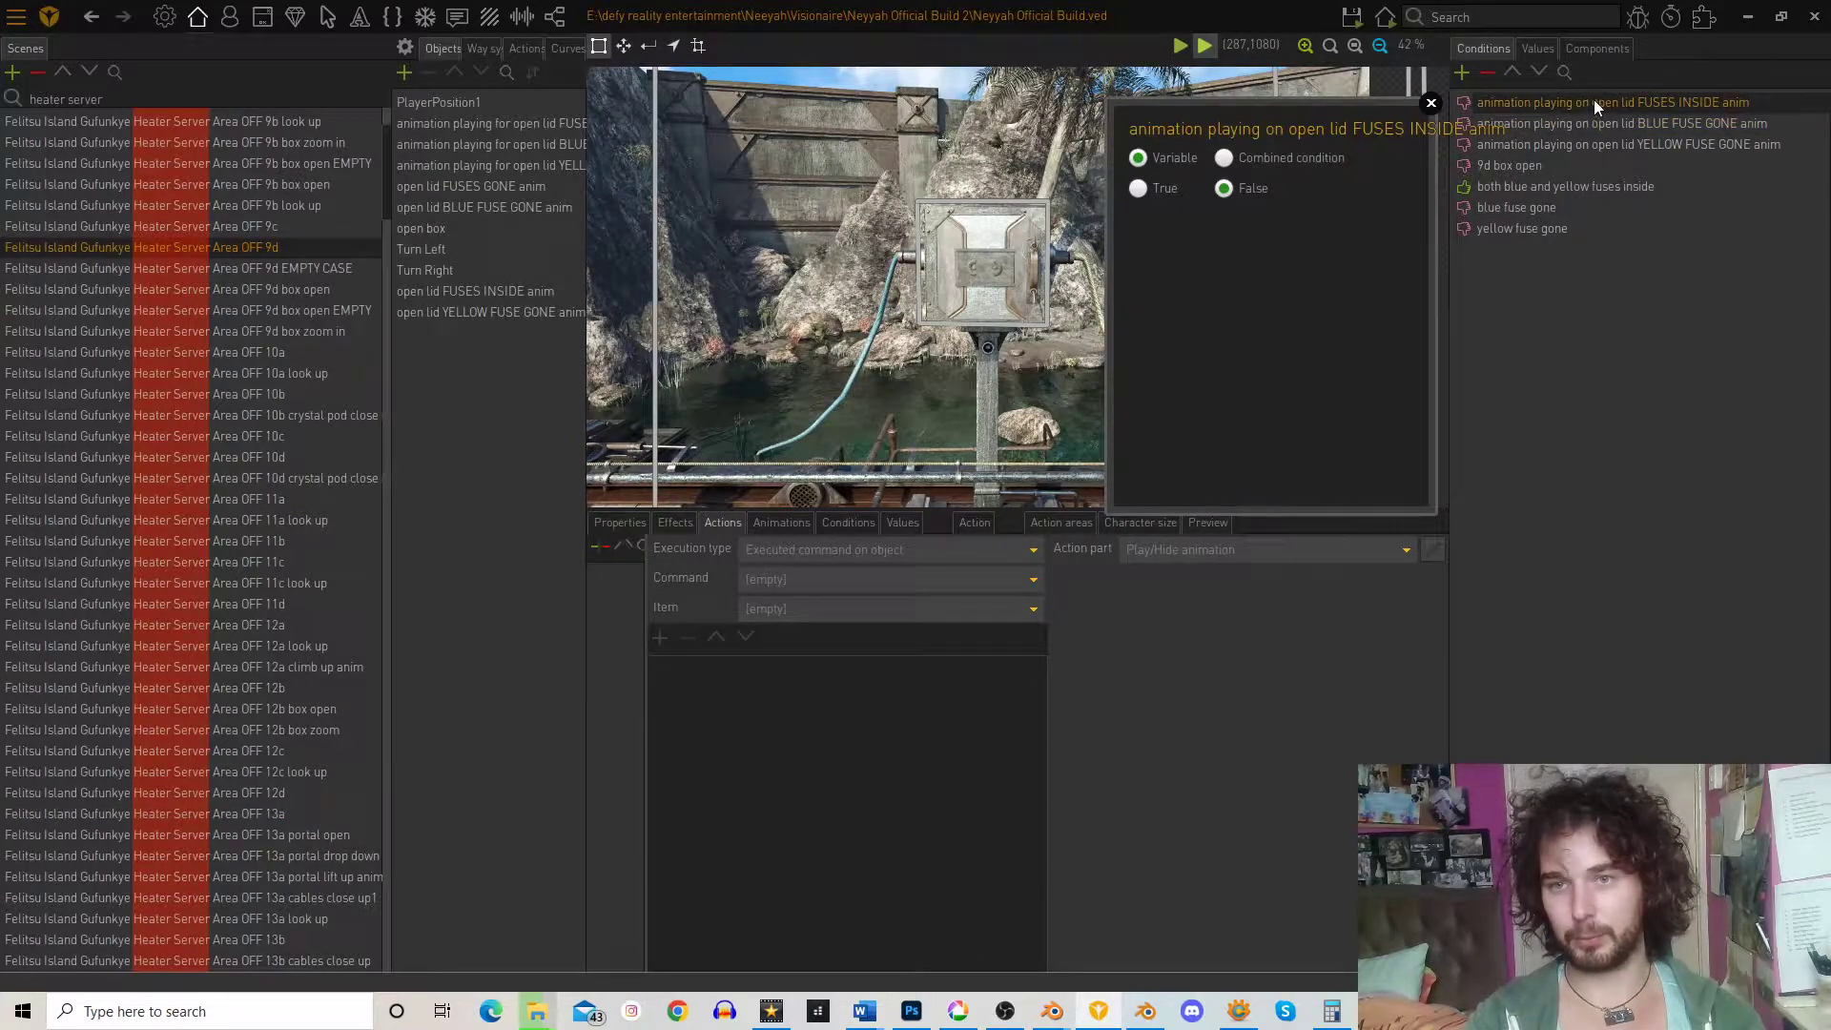
right_click(1582, 128)
left_click(1584, 168)
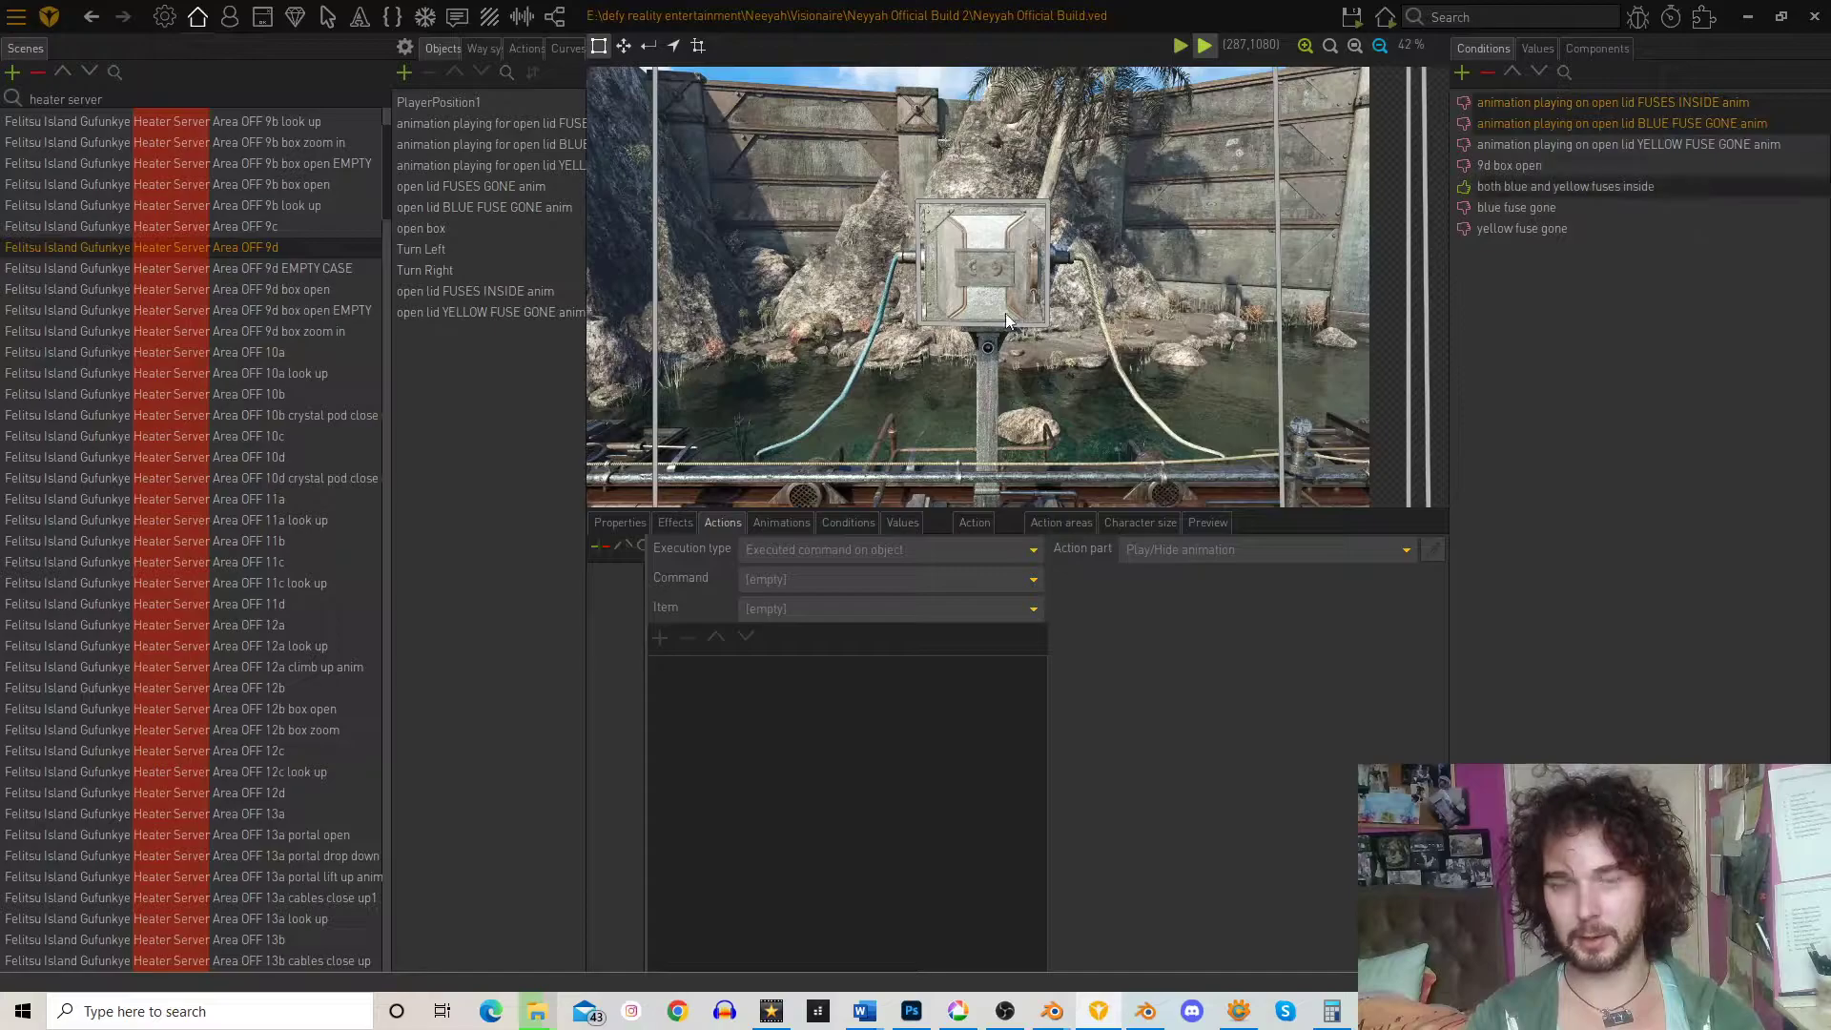
scroll(324, 845, "down", 1)
left_click(288, 877)
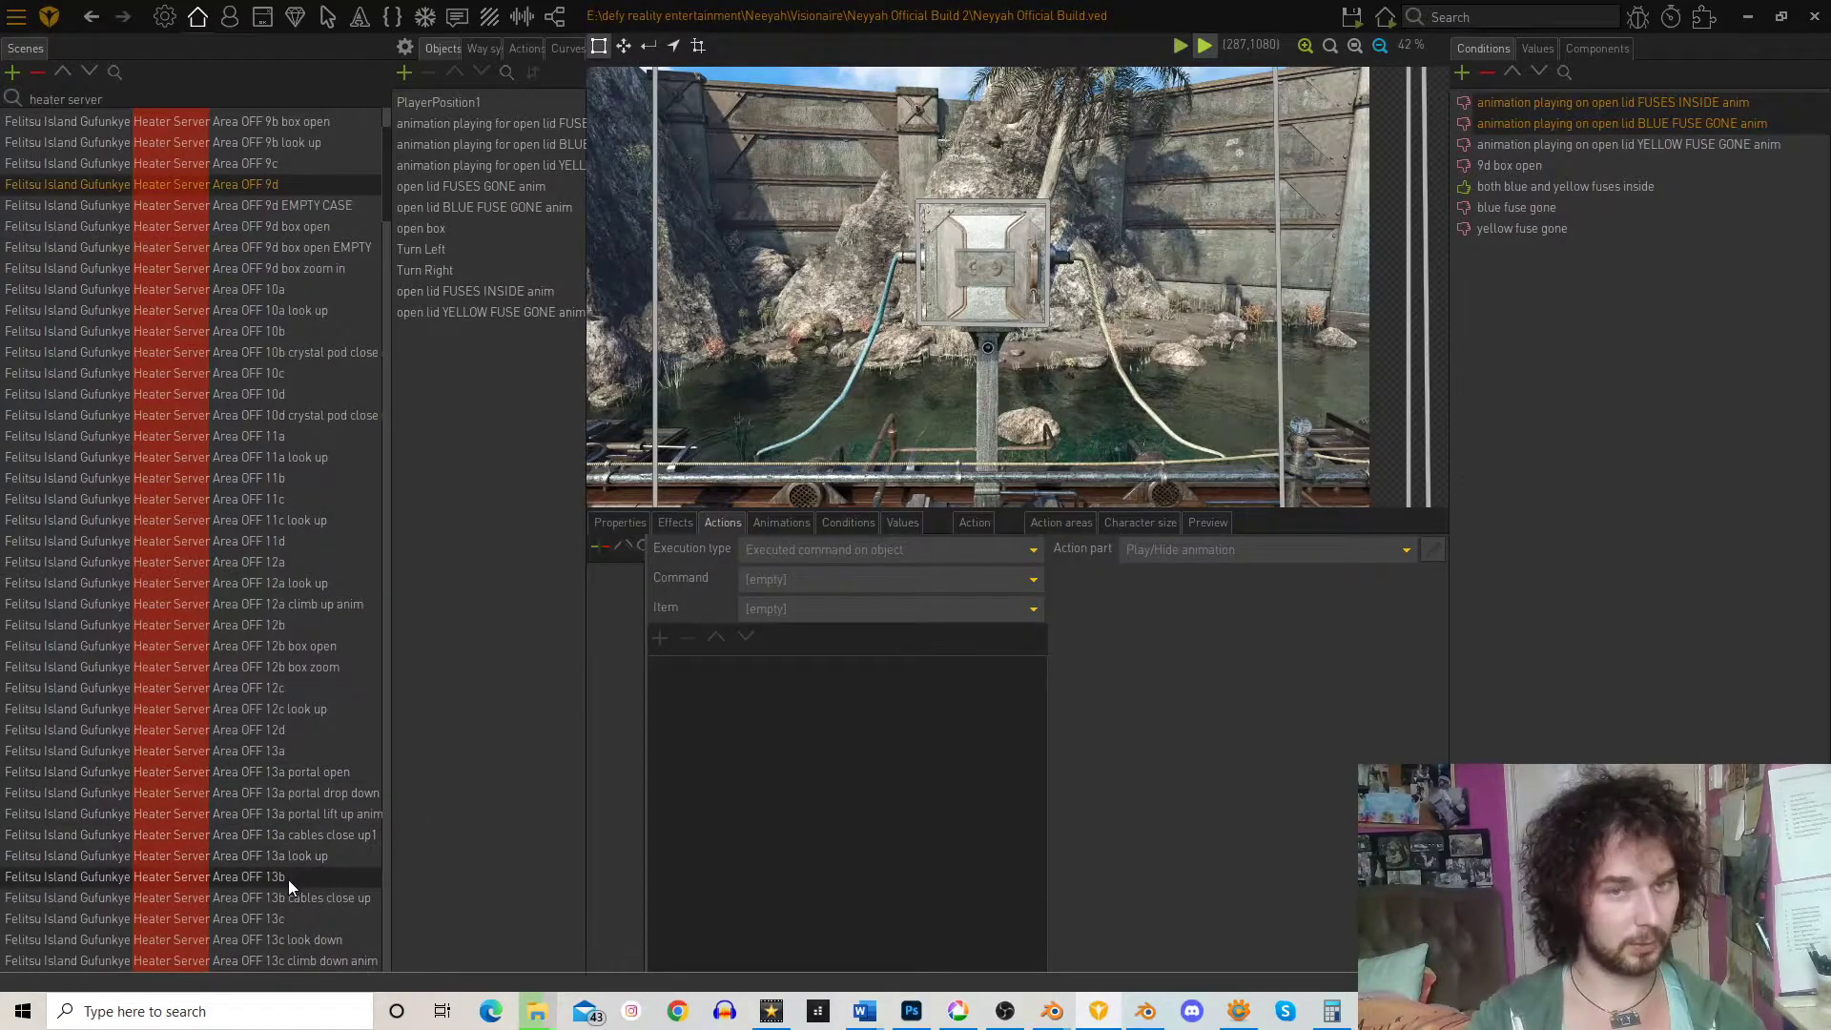
left_click(305, 918)
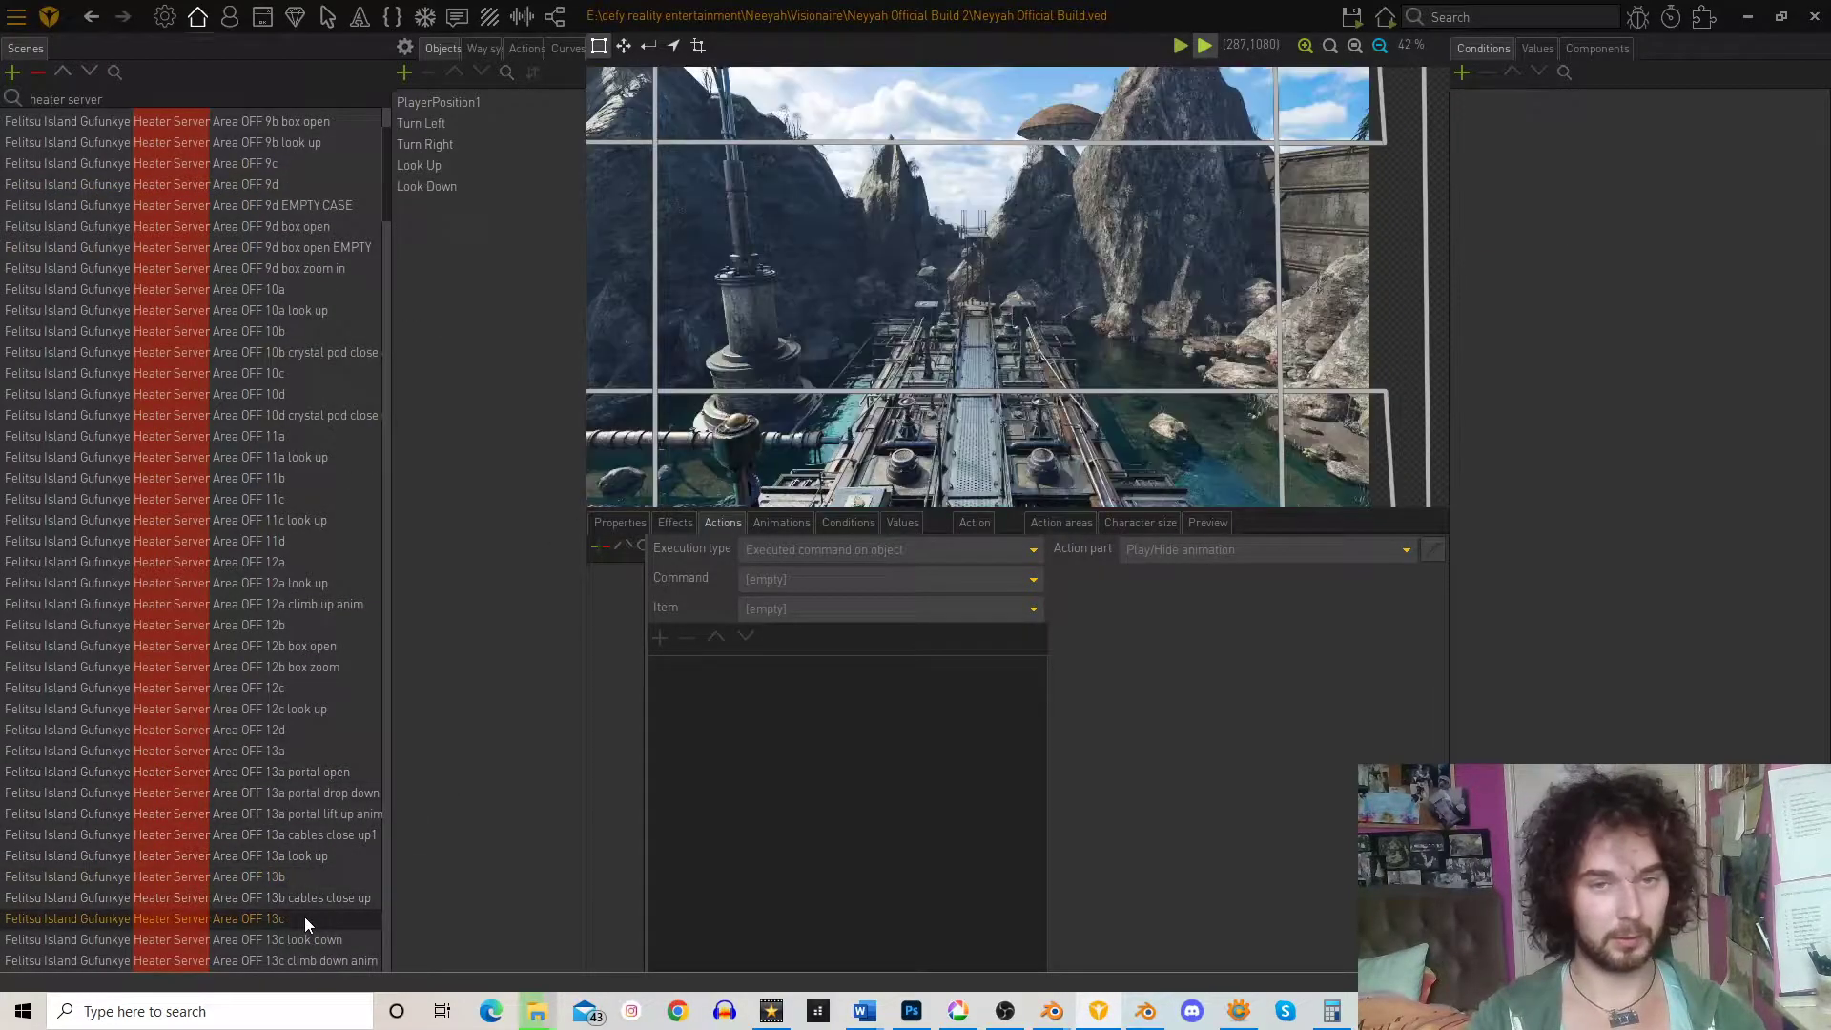
left_click(309, 756)
left_click(1500, 105)
right_click(1500, 105)
left_click(1536, 174)
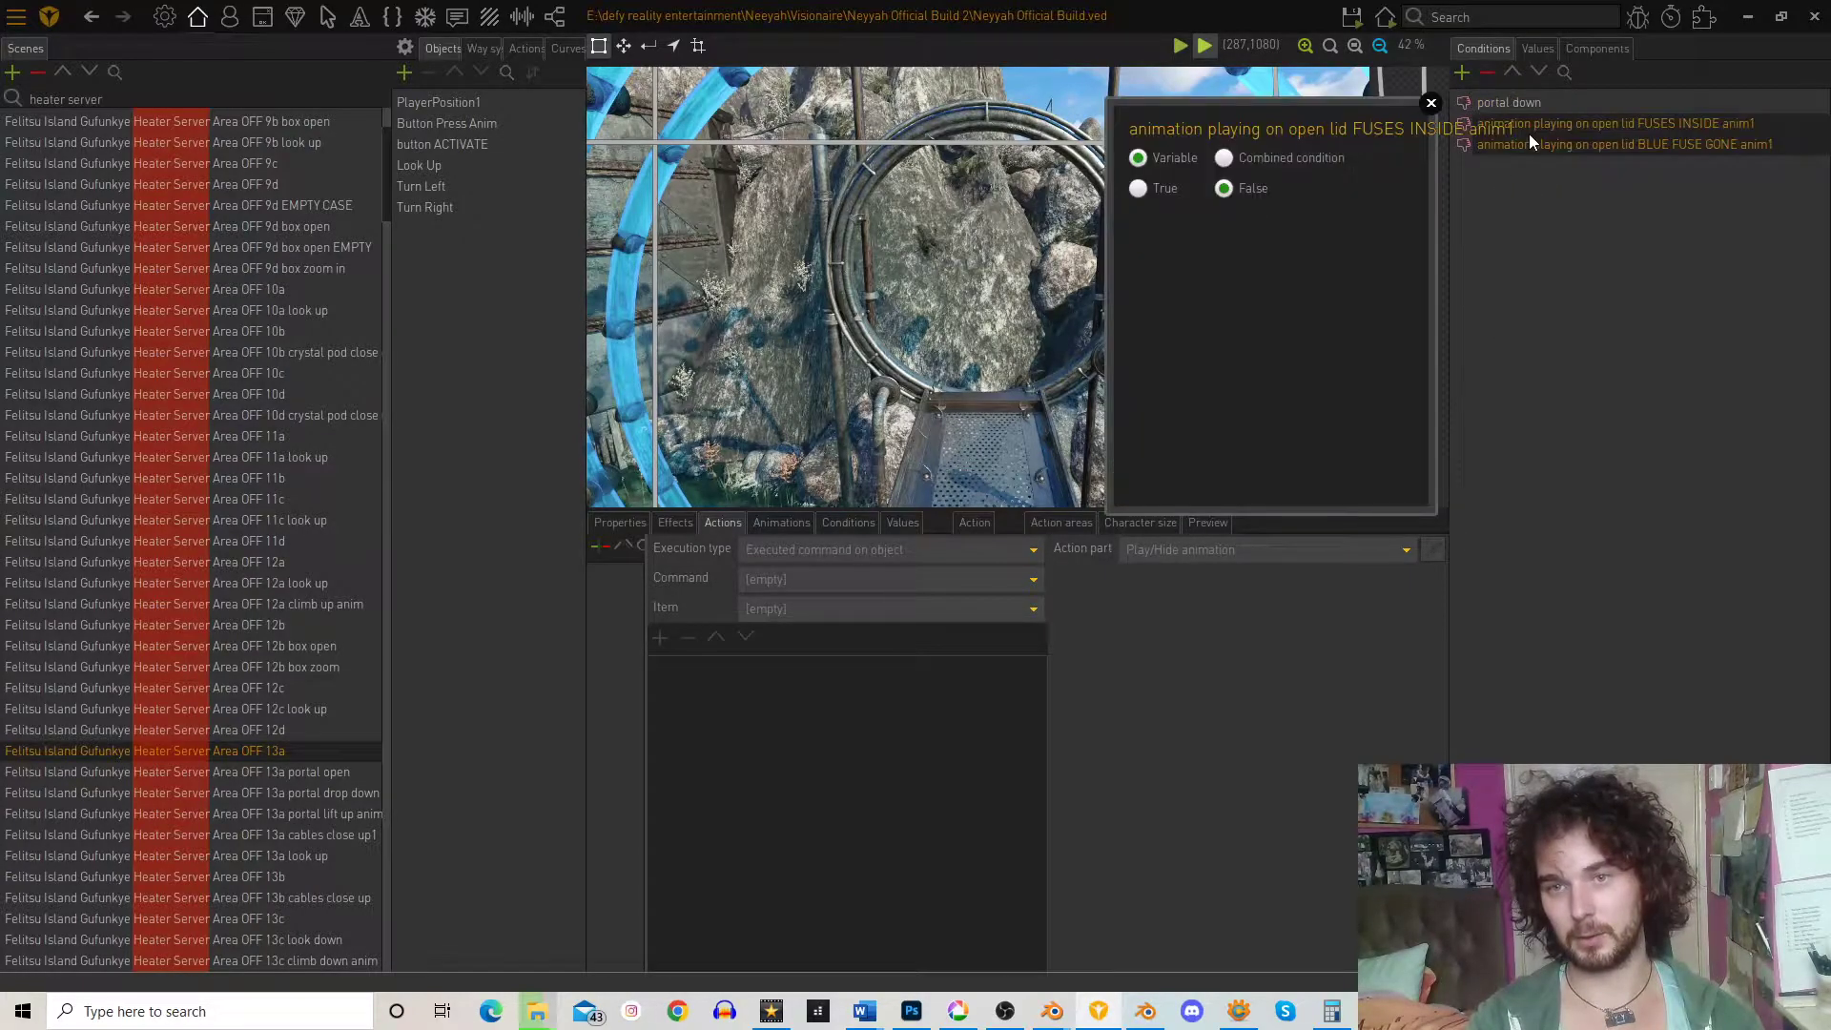
- Rename the pasted FUSES INSIDE condition in scene 13a as 'animation playing on Button Press Anim'
left_click(1604, 125)
key("BackSpace")
key("BackSpace")
key("BackSpace")
key("BackSpace")
key("BackSpace")
key("BackSpace")
key("BackSpace")
key("BackSpace")
key("BackSpace")
key("BackSpace")
key("BackSpace")
key("BackSpace")
key("BackSpace")
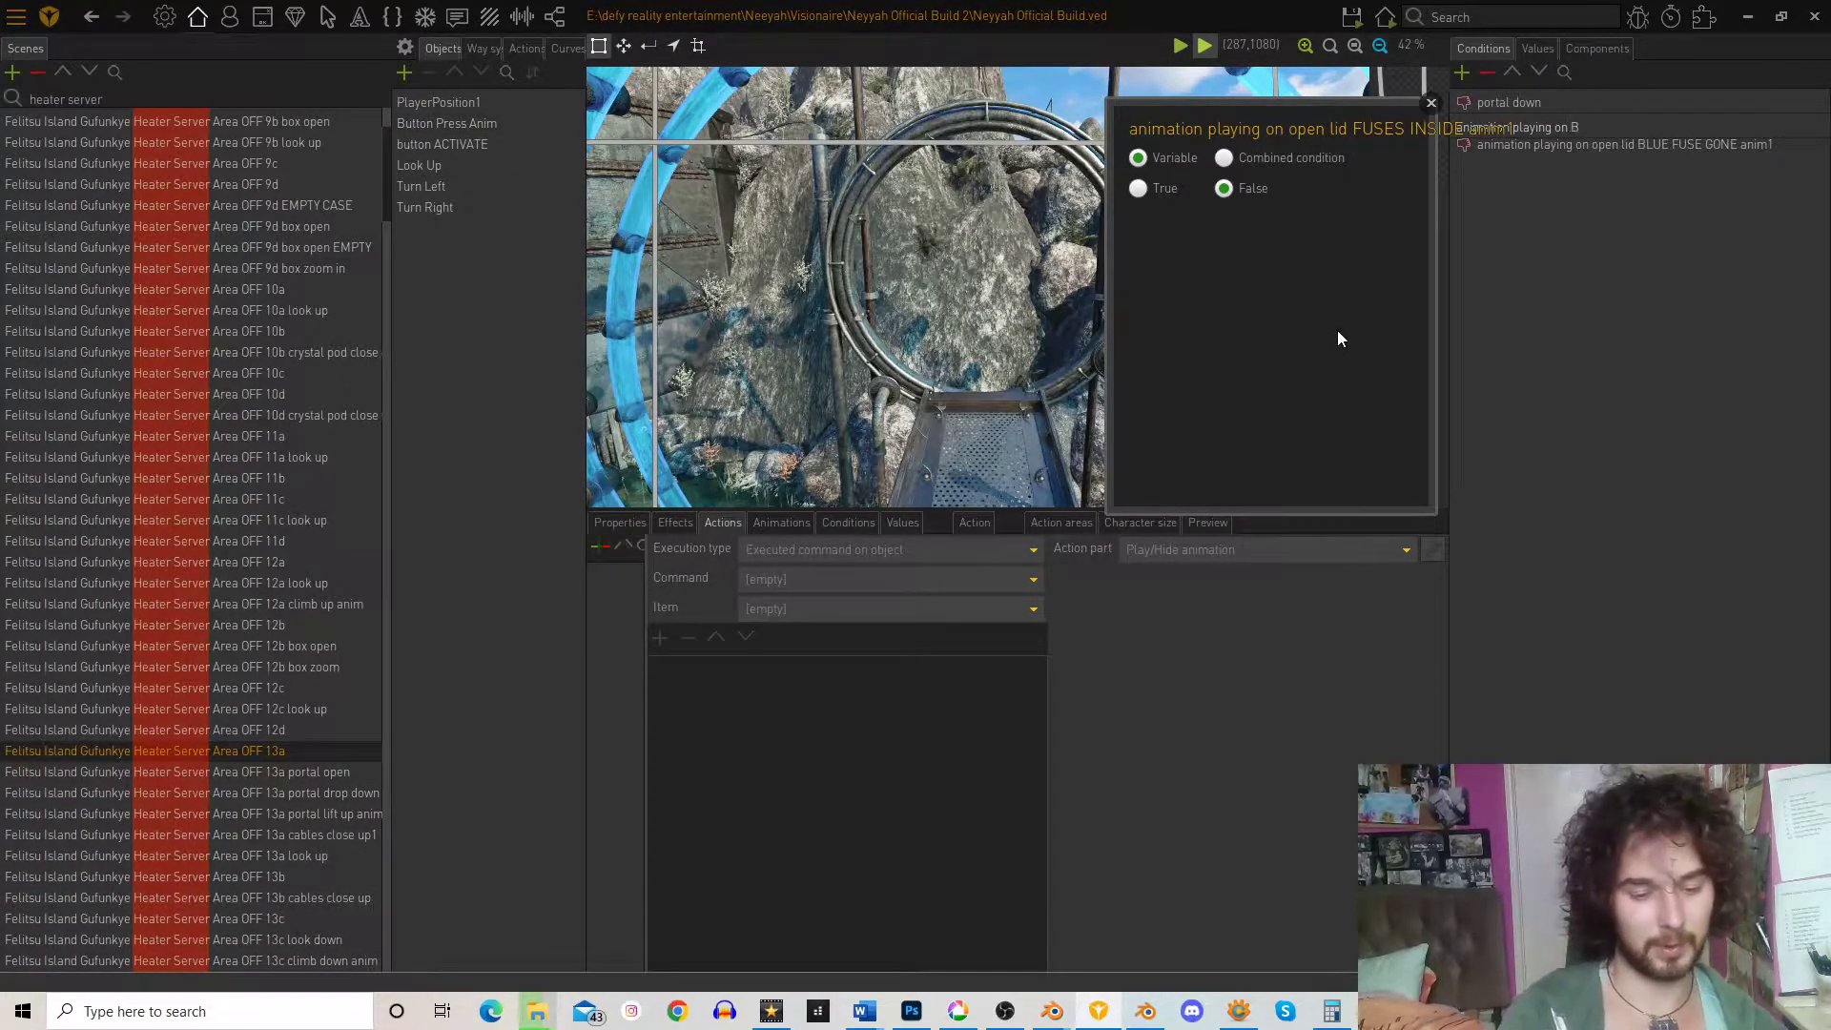
type("nim")
key("Return")
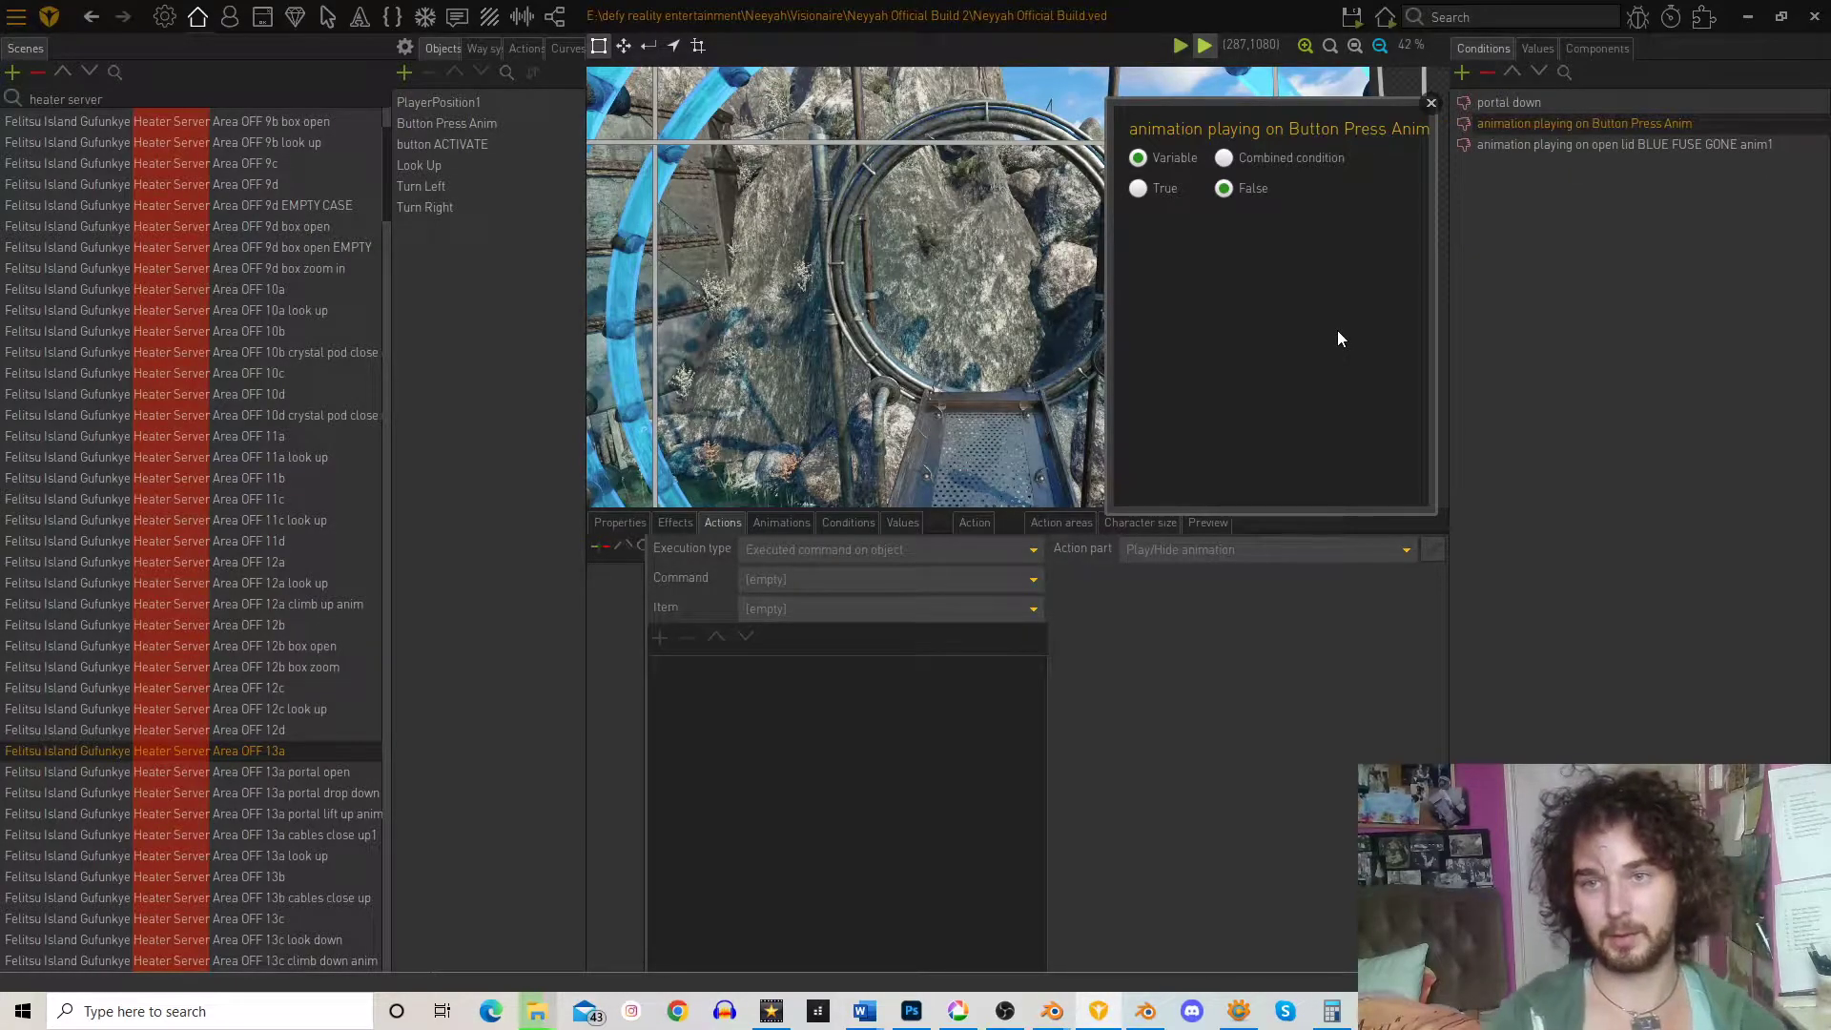
- In button ACTIVATE's left click action, add a first part changing condition 'animation playing on Button Press Anim' to true, using a copy of the 'portal down' part
left_click(427, 121)
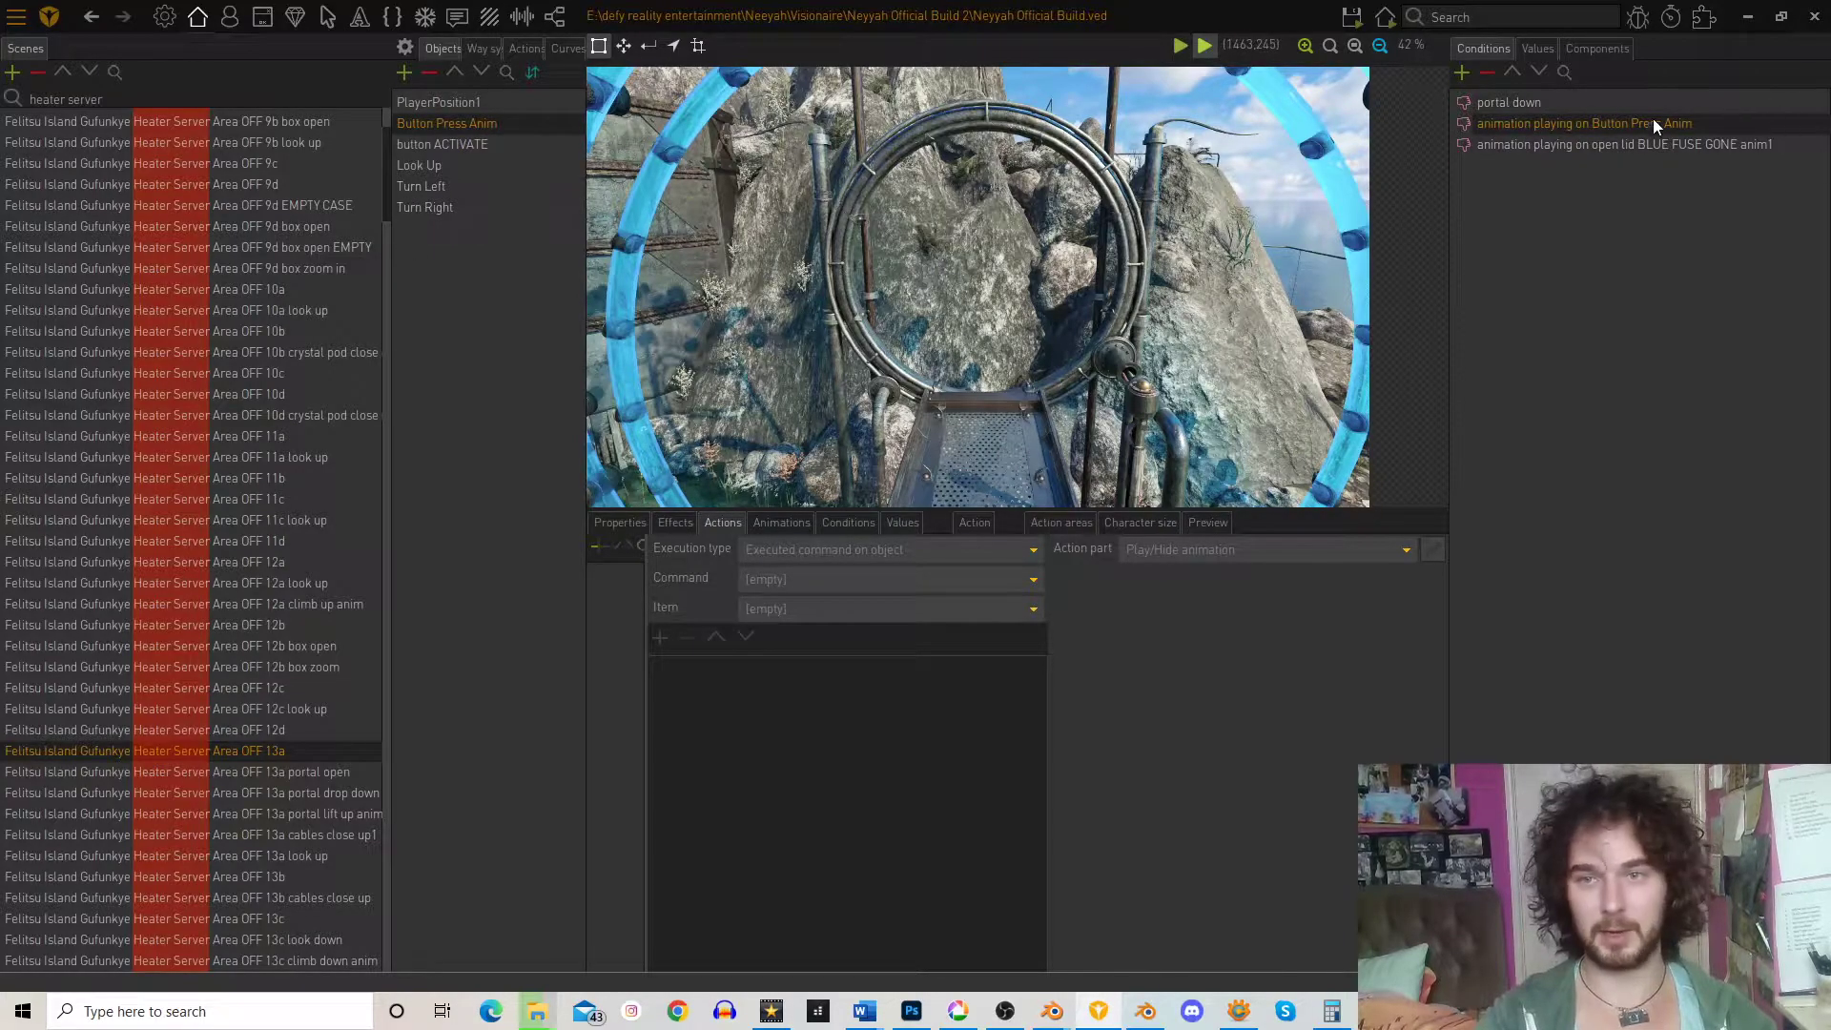
left_click(452, 145)
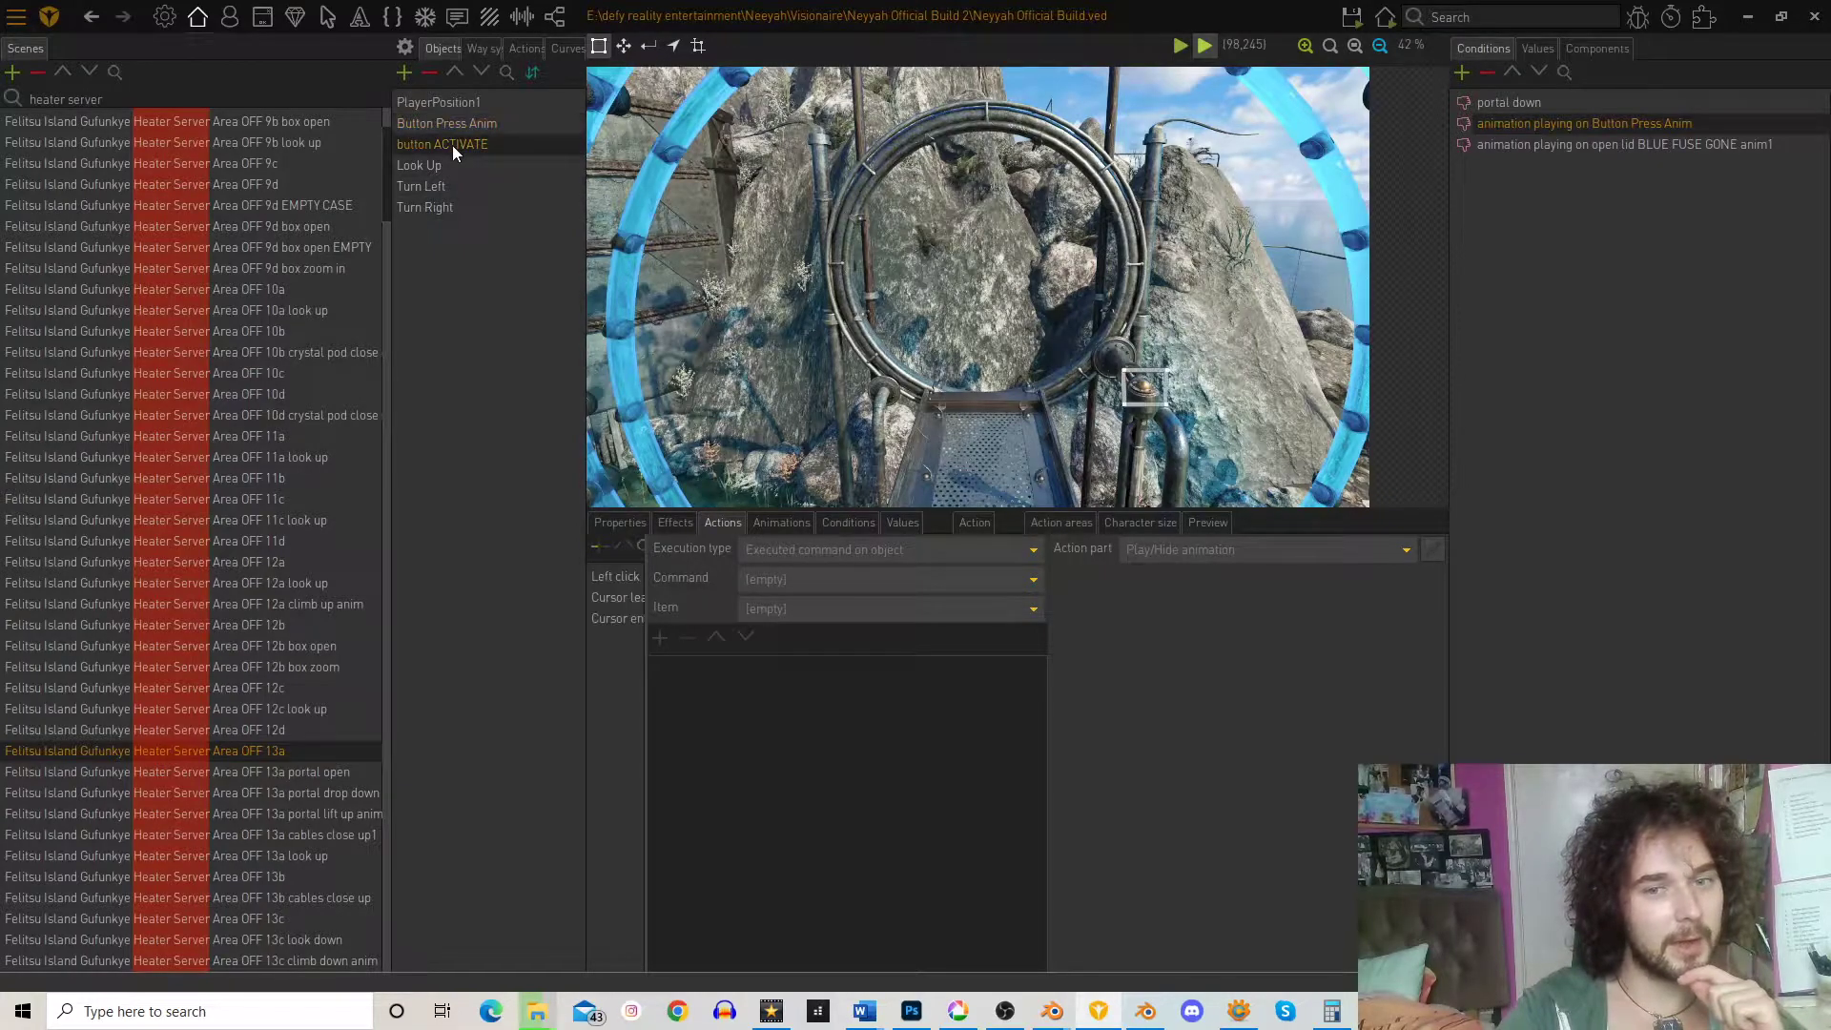
left_click(621, 576)
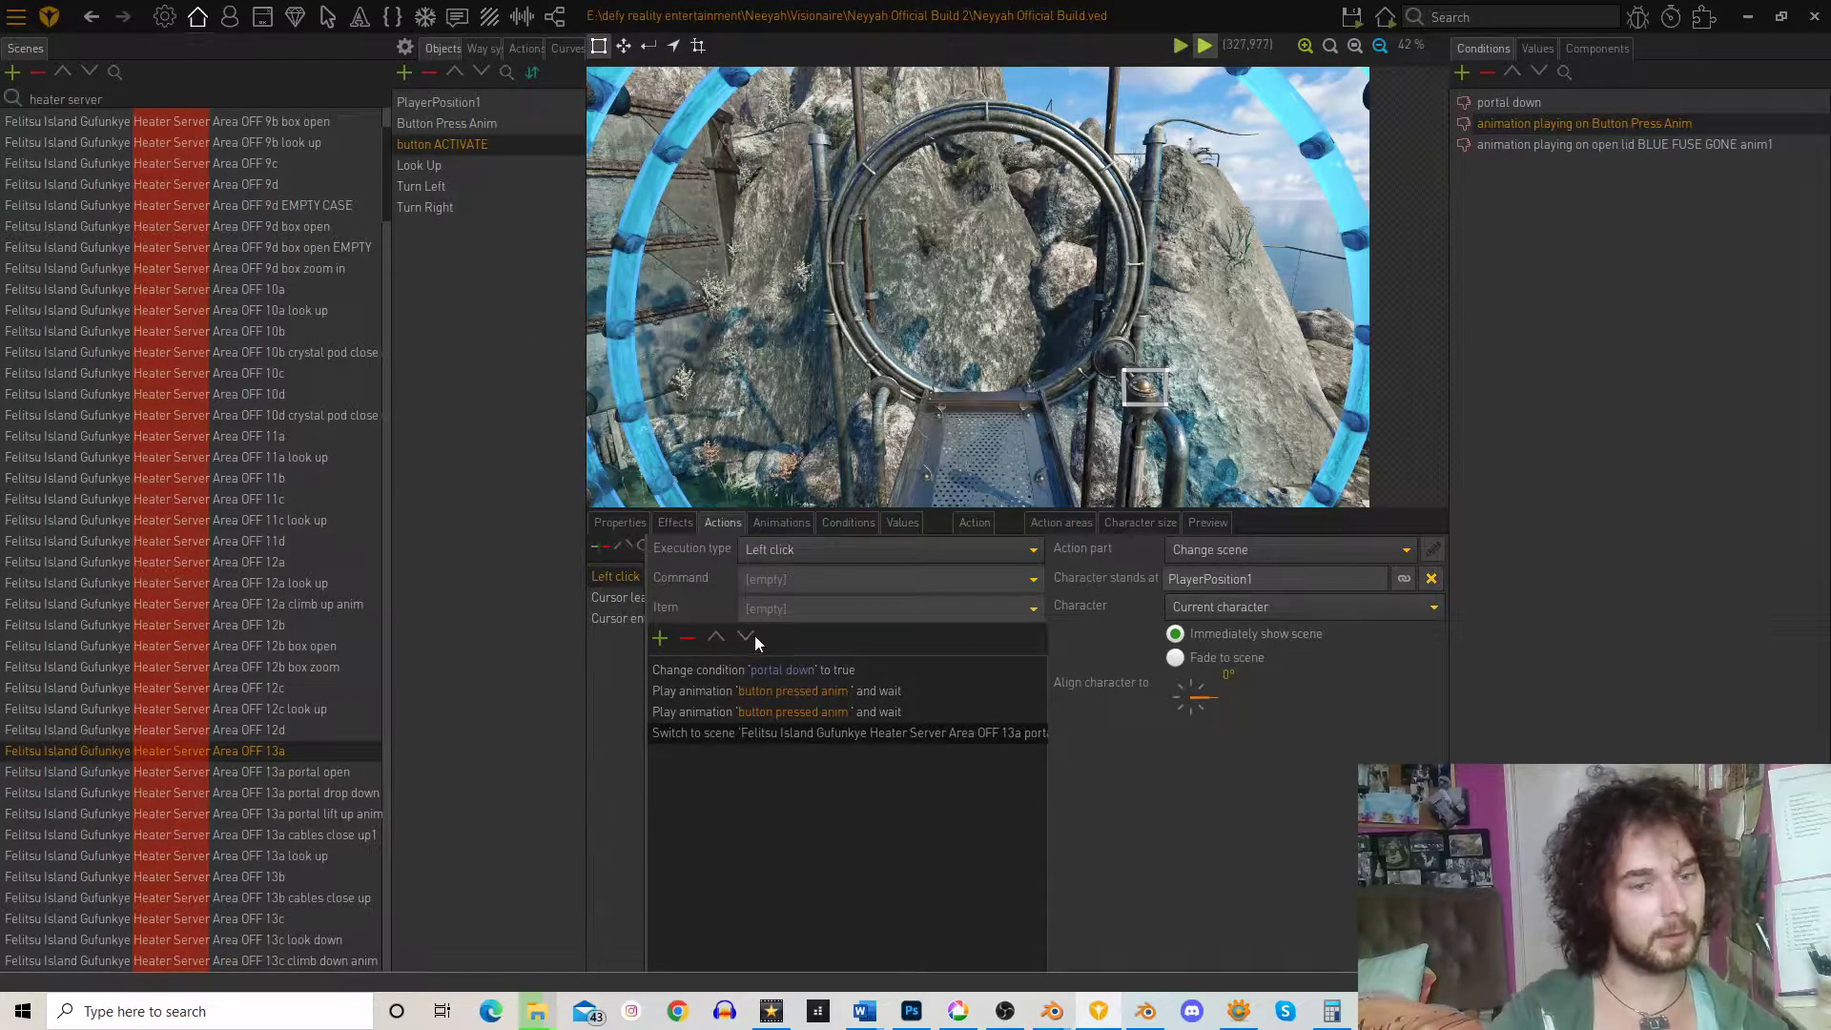
left_click(717, 668)
right_click(683, 665)
left_click(708, 704)
right_click(689, 670)
left_click(717, 730)
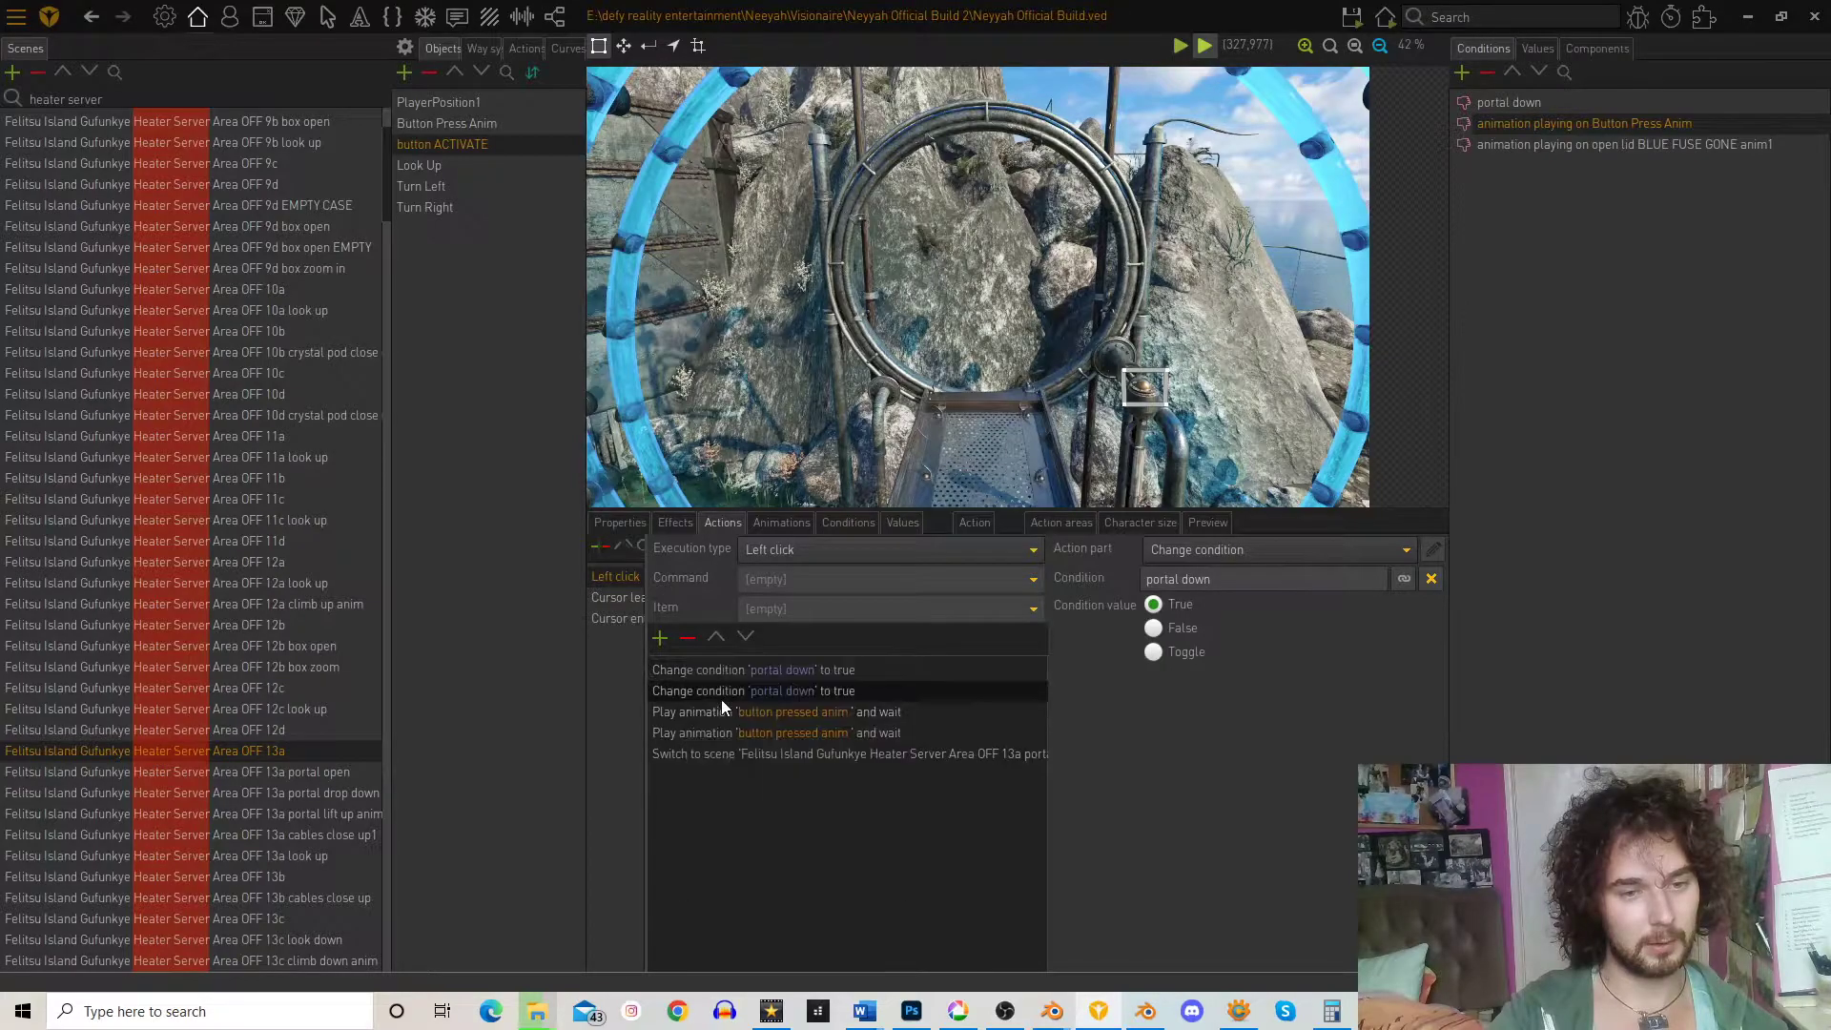
left_click(1404, 579)
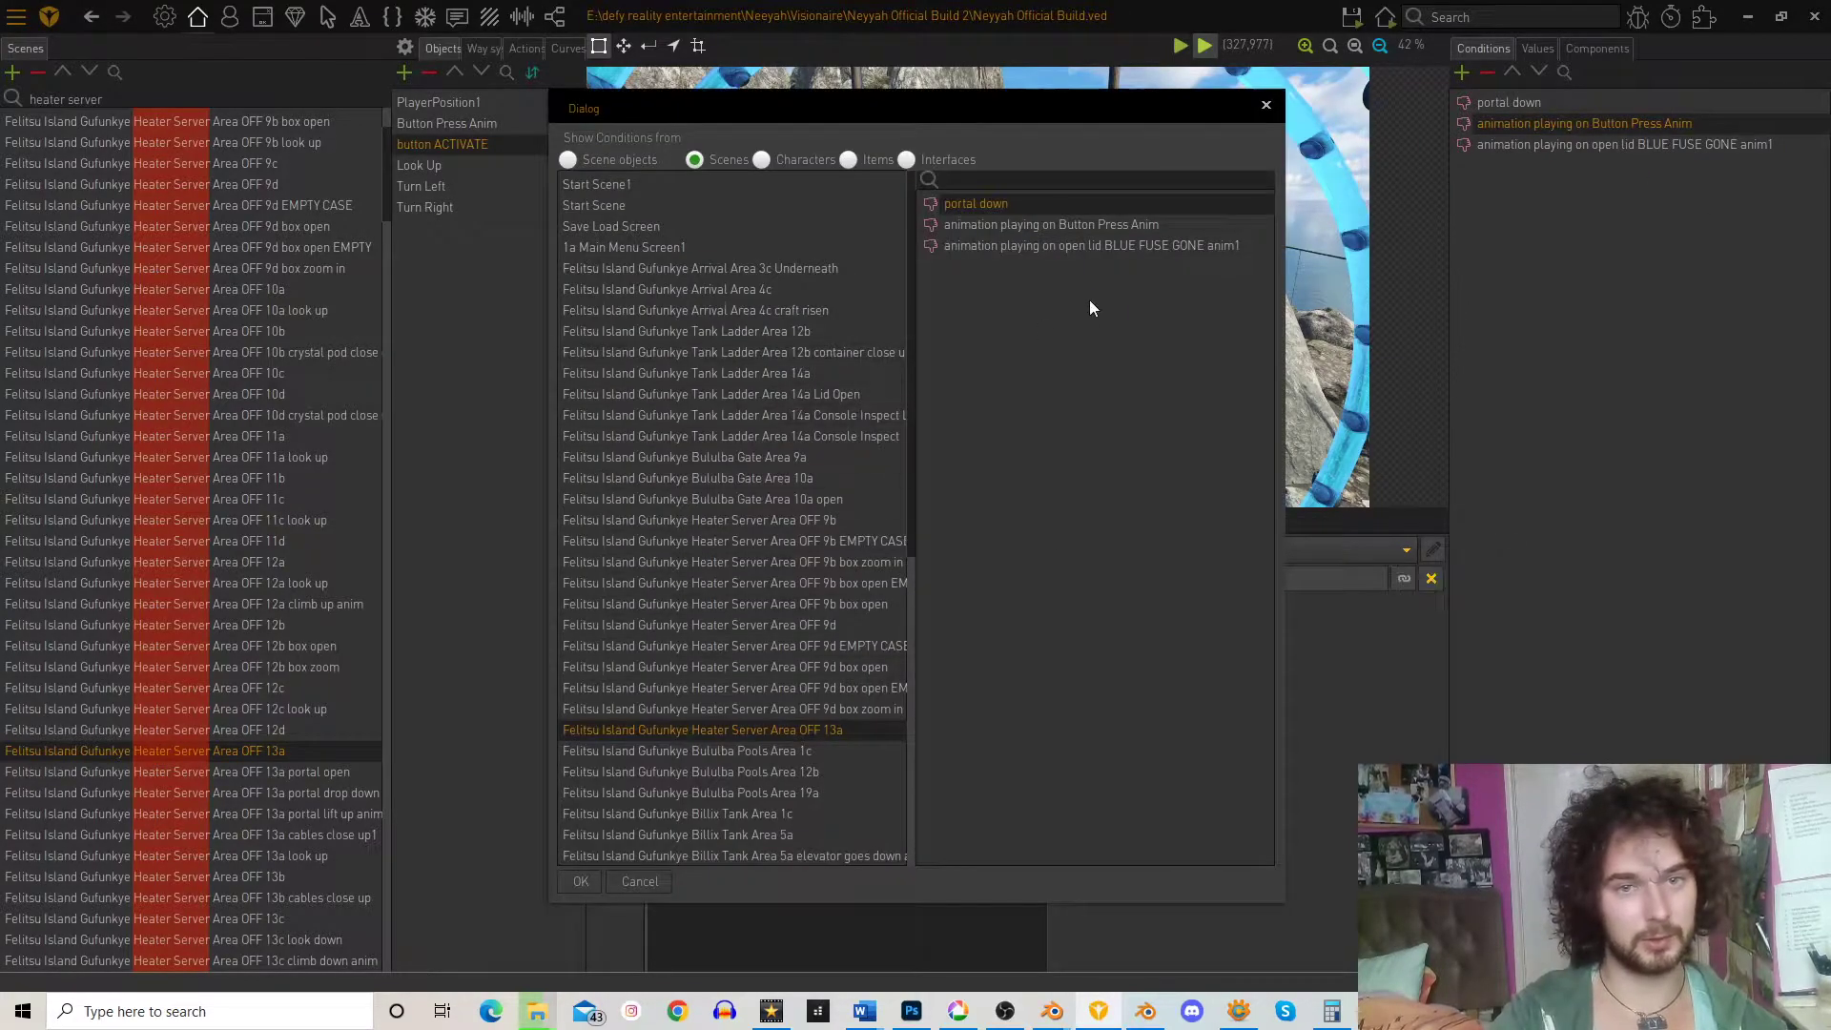
left_click(1070, 225)
left_click(581, 881)
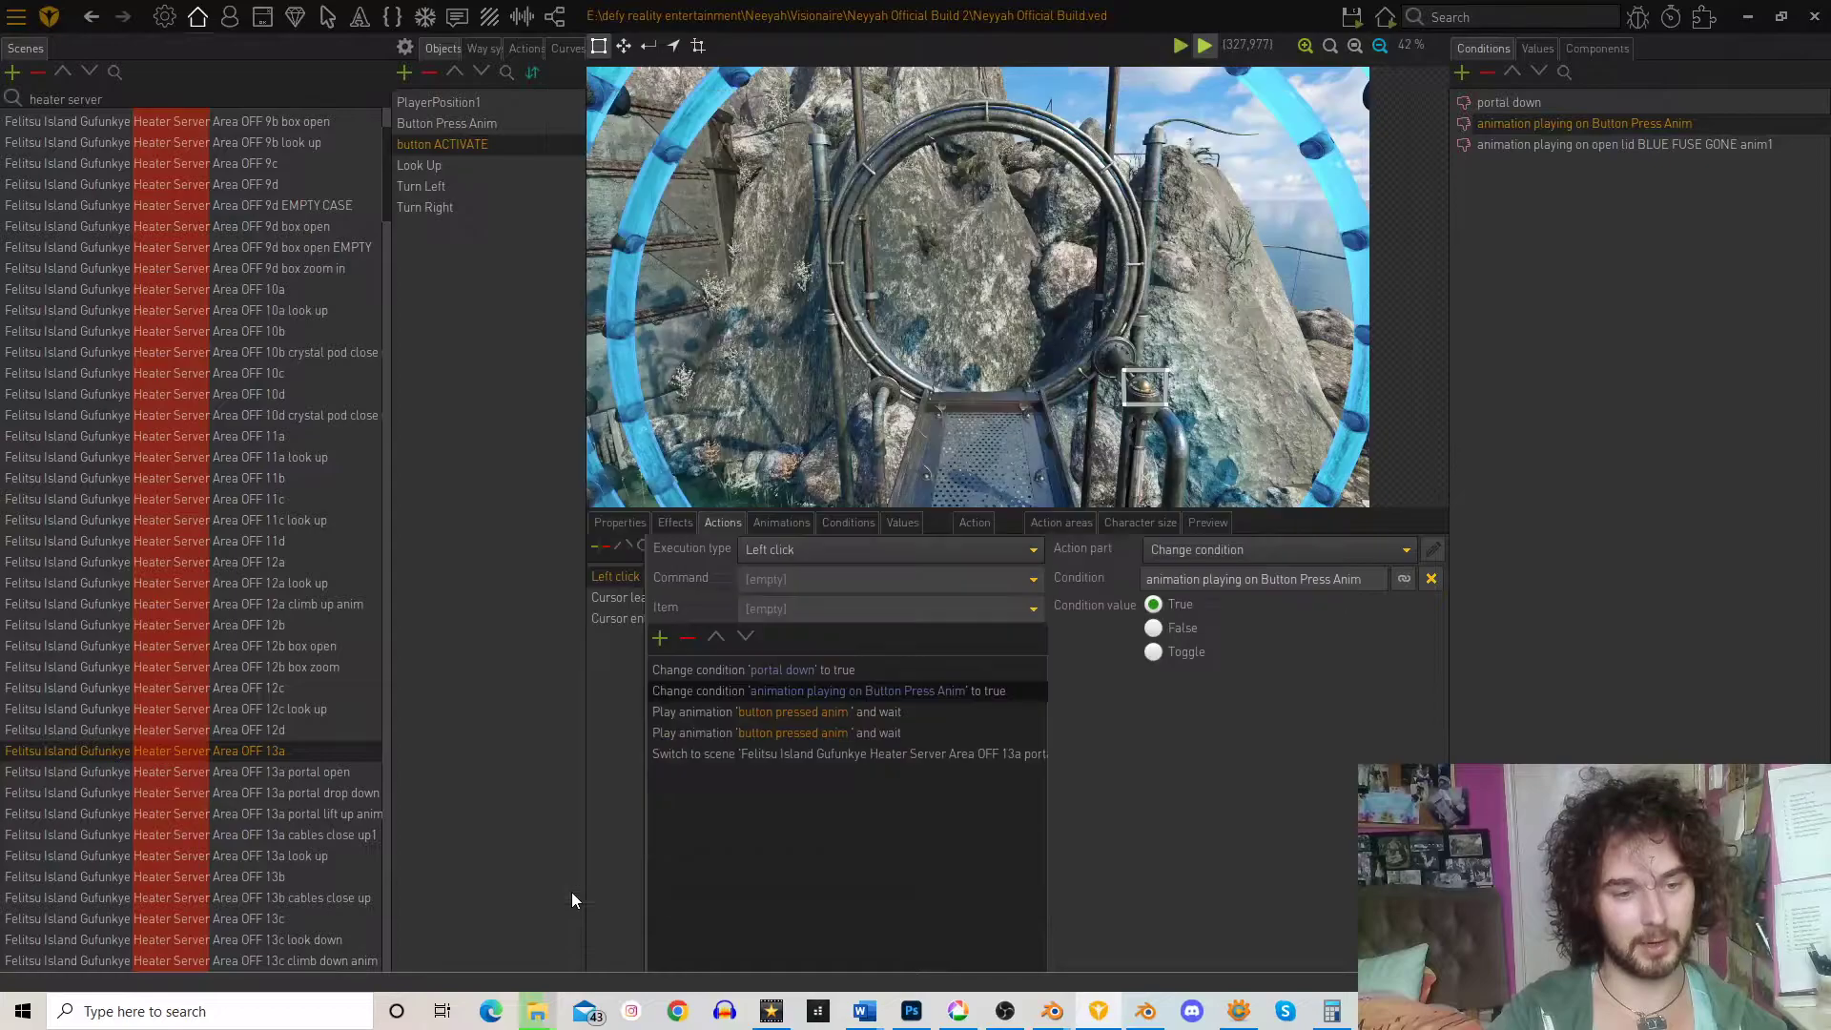
left_click_drag(698, 694, 698, 673)
- Paste a copy of the 'animation playing on Button Press Anim' change before the scene switch and set its value to False
right_click(699, 673)
left_click(691, 761)
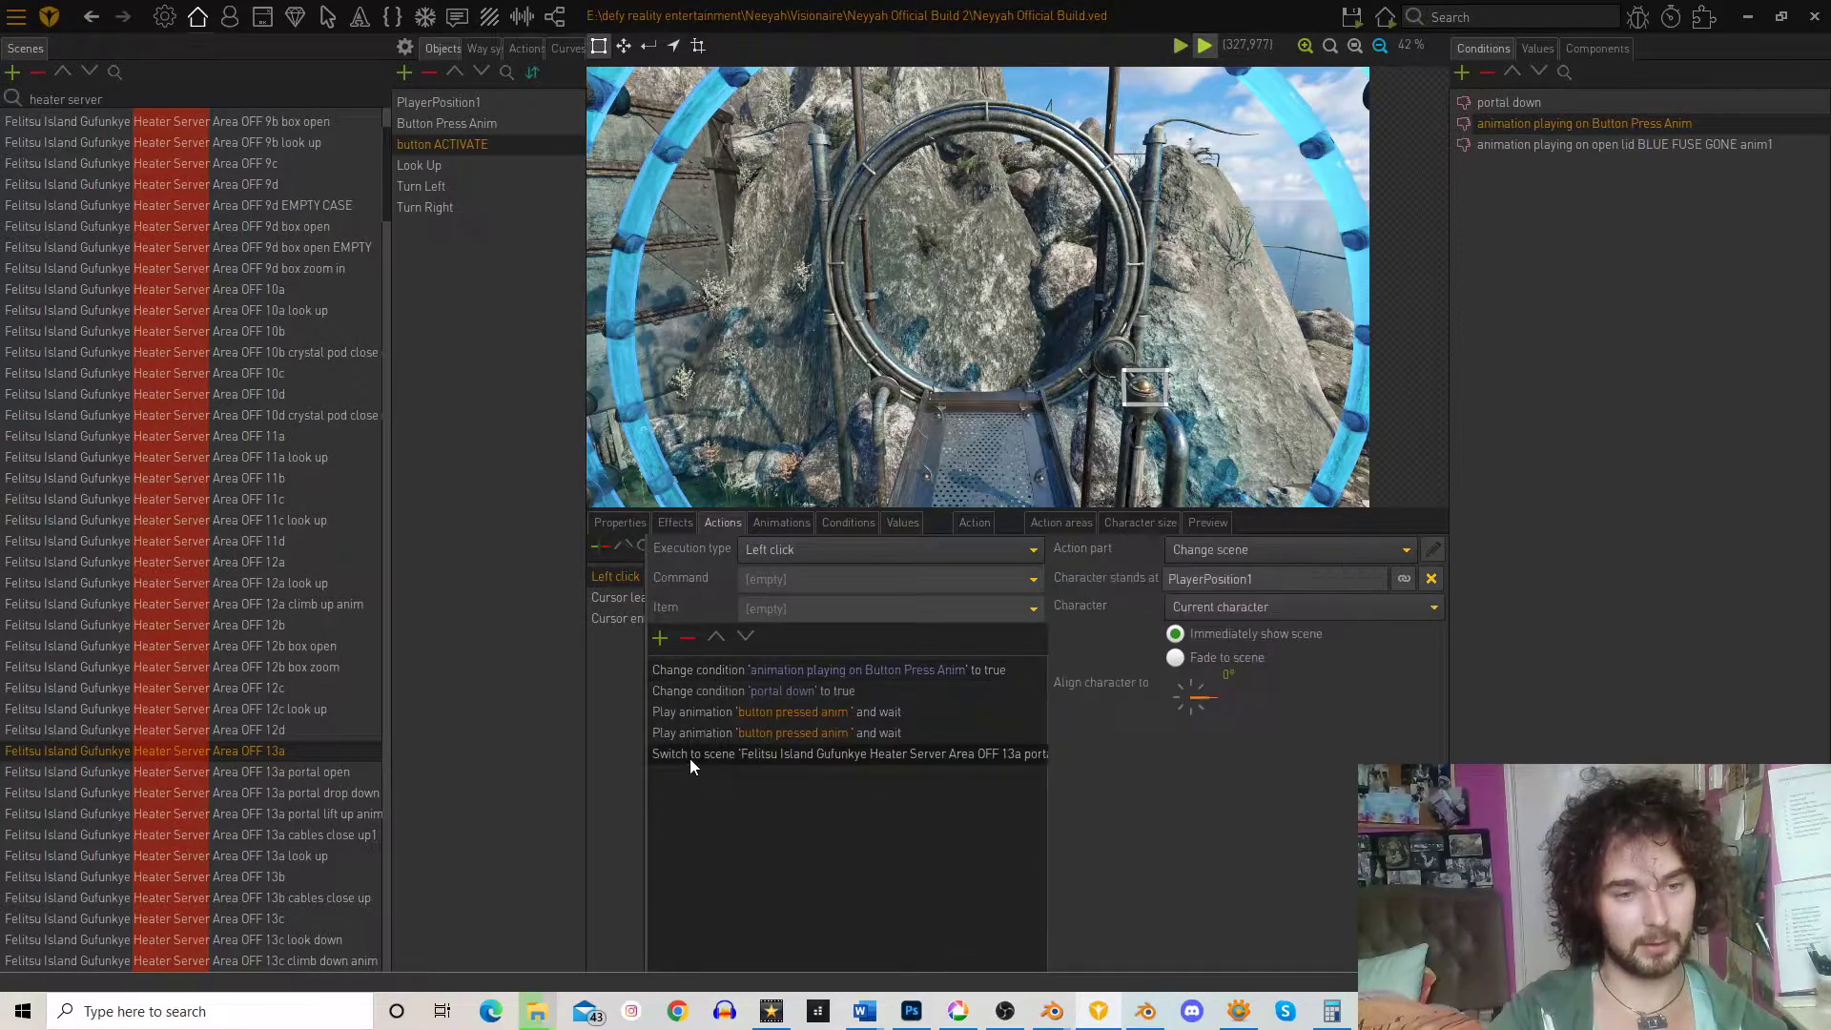
right_click(674, 752)
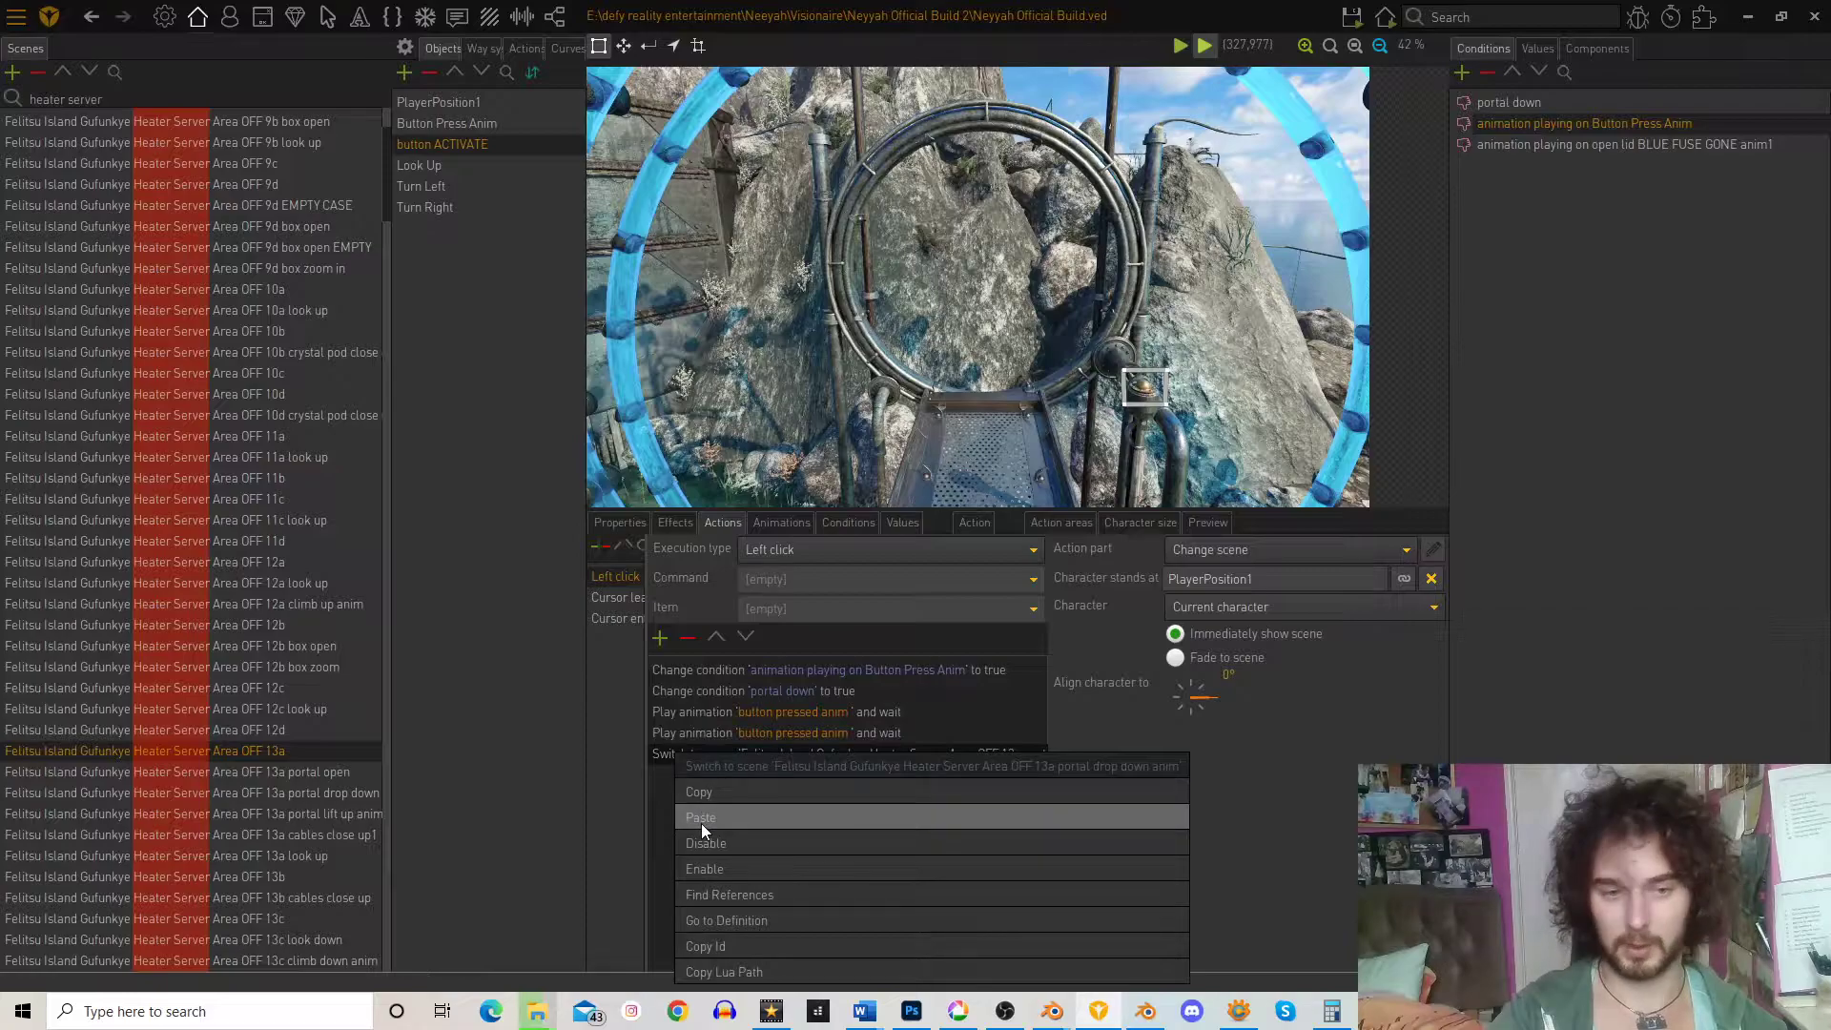
left_click(672, 734)
right_click(683, 734)
left_click(710, 796)
left_click(1154, 628)
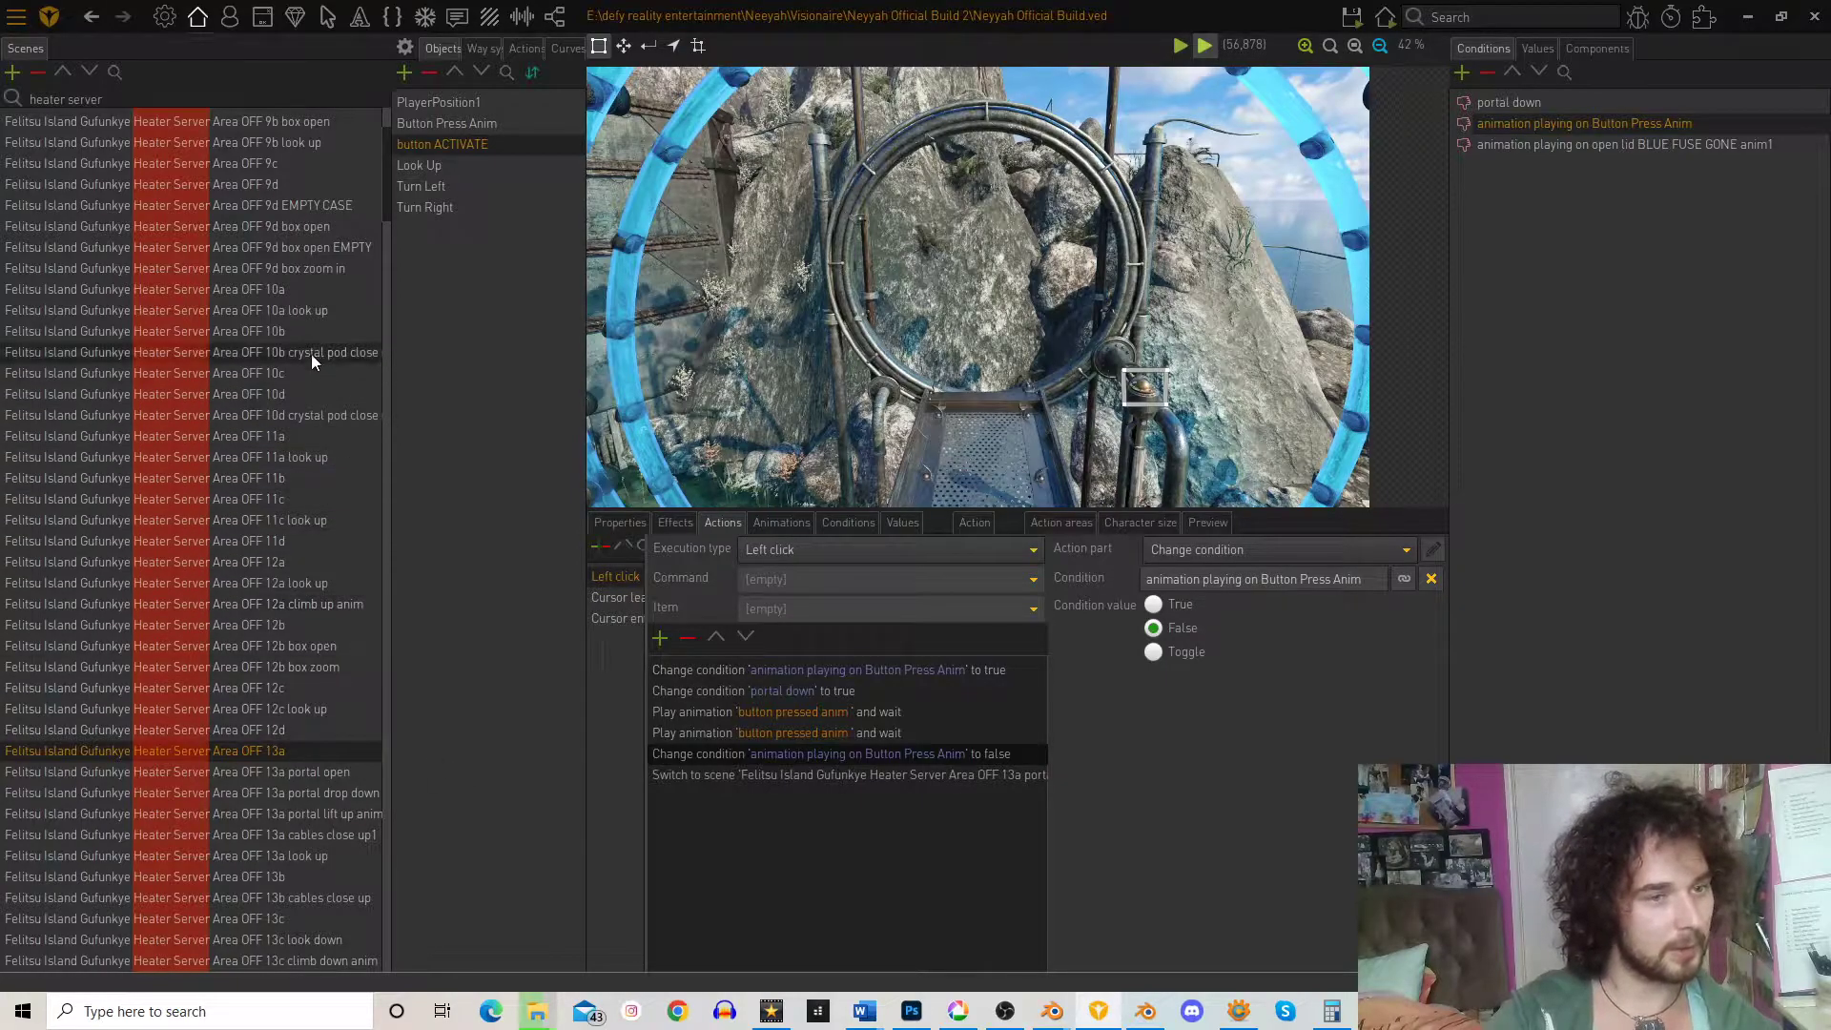
- Copy the object 'animation playing for open lid FUSES INSIDE anim' from scene 9d into scene 13a
left_click(290, 182)
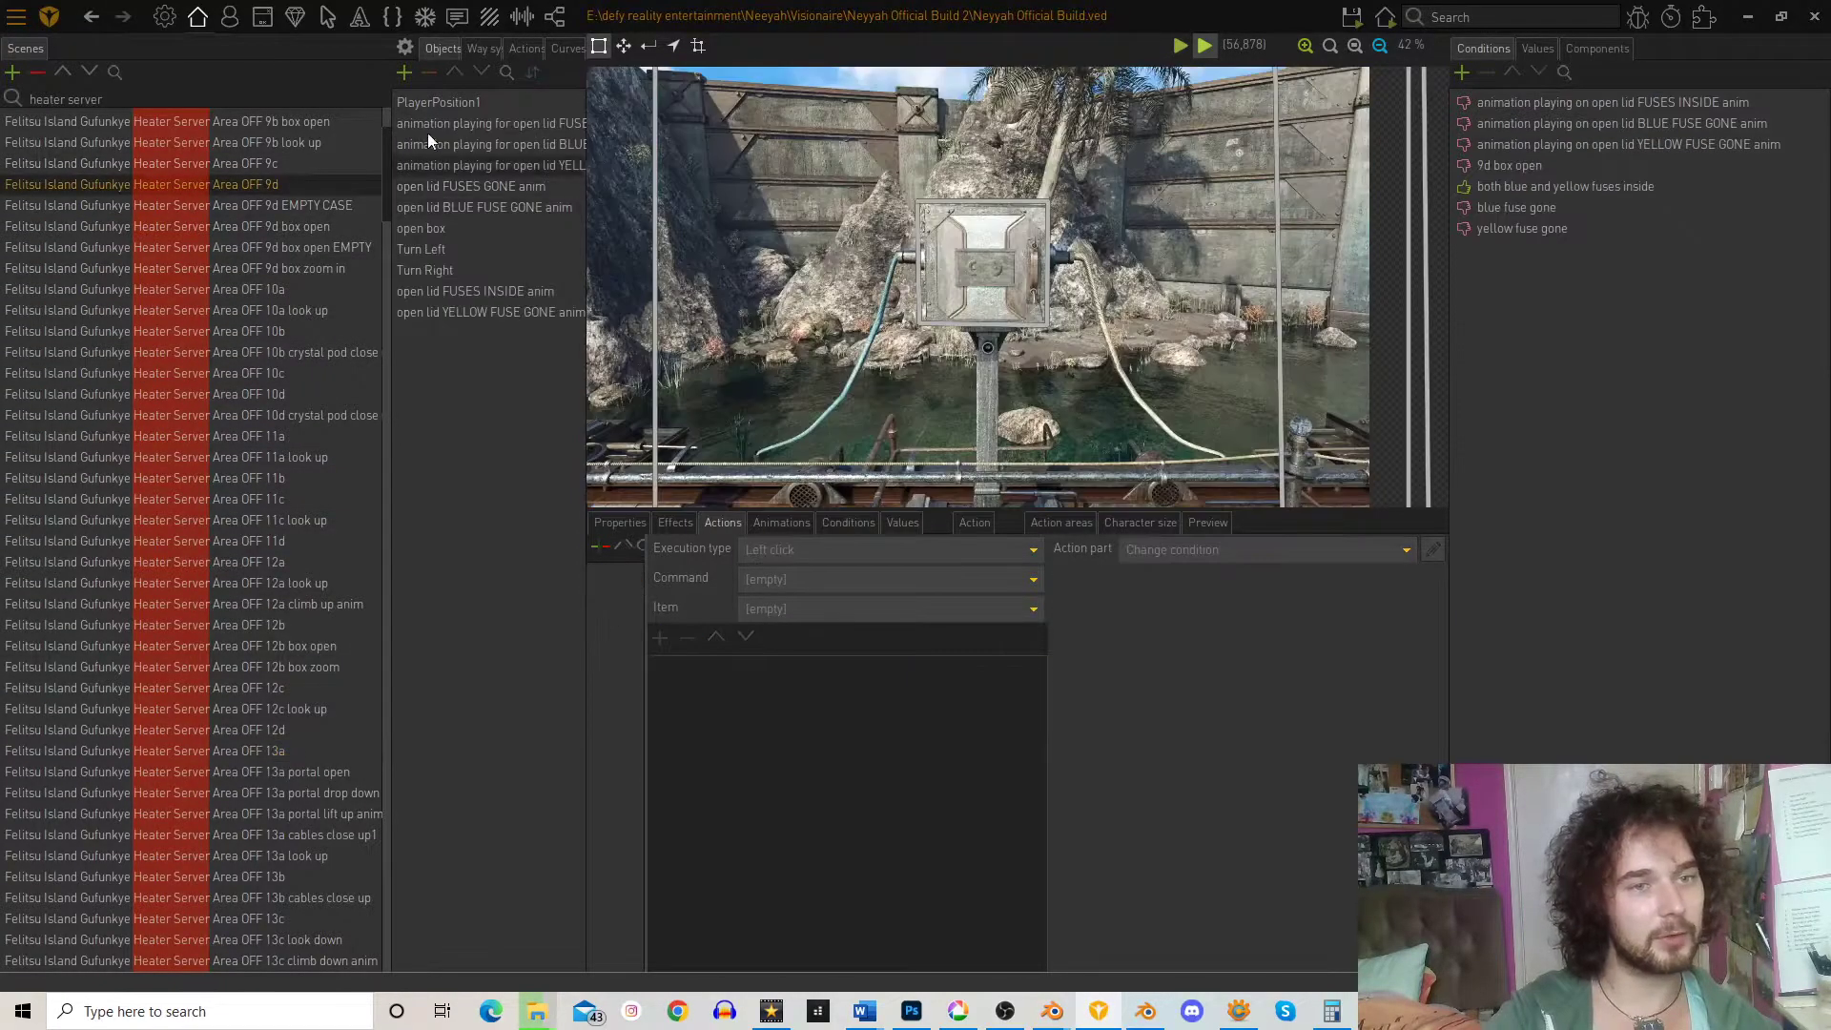
right_click(475, 127)
left_click(519, 169)
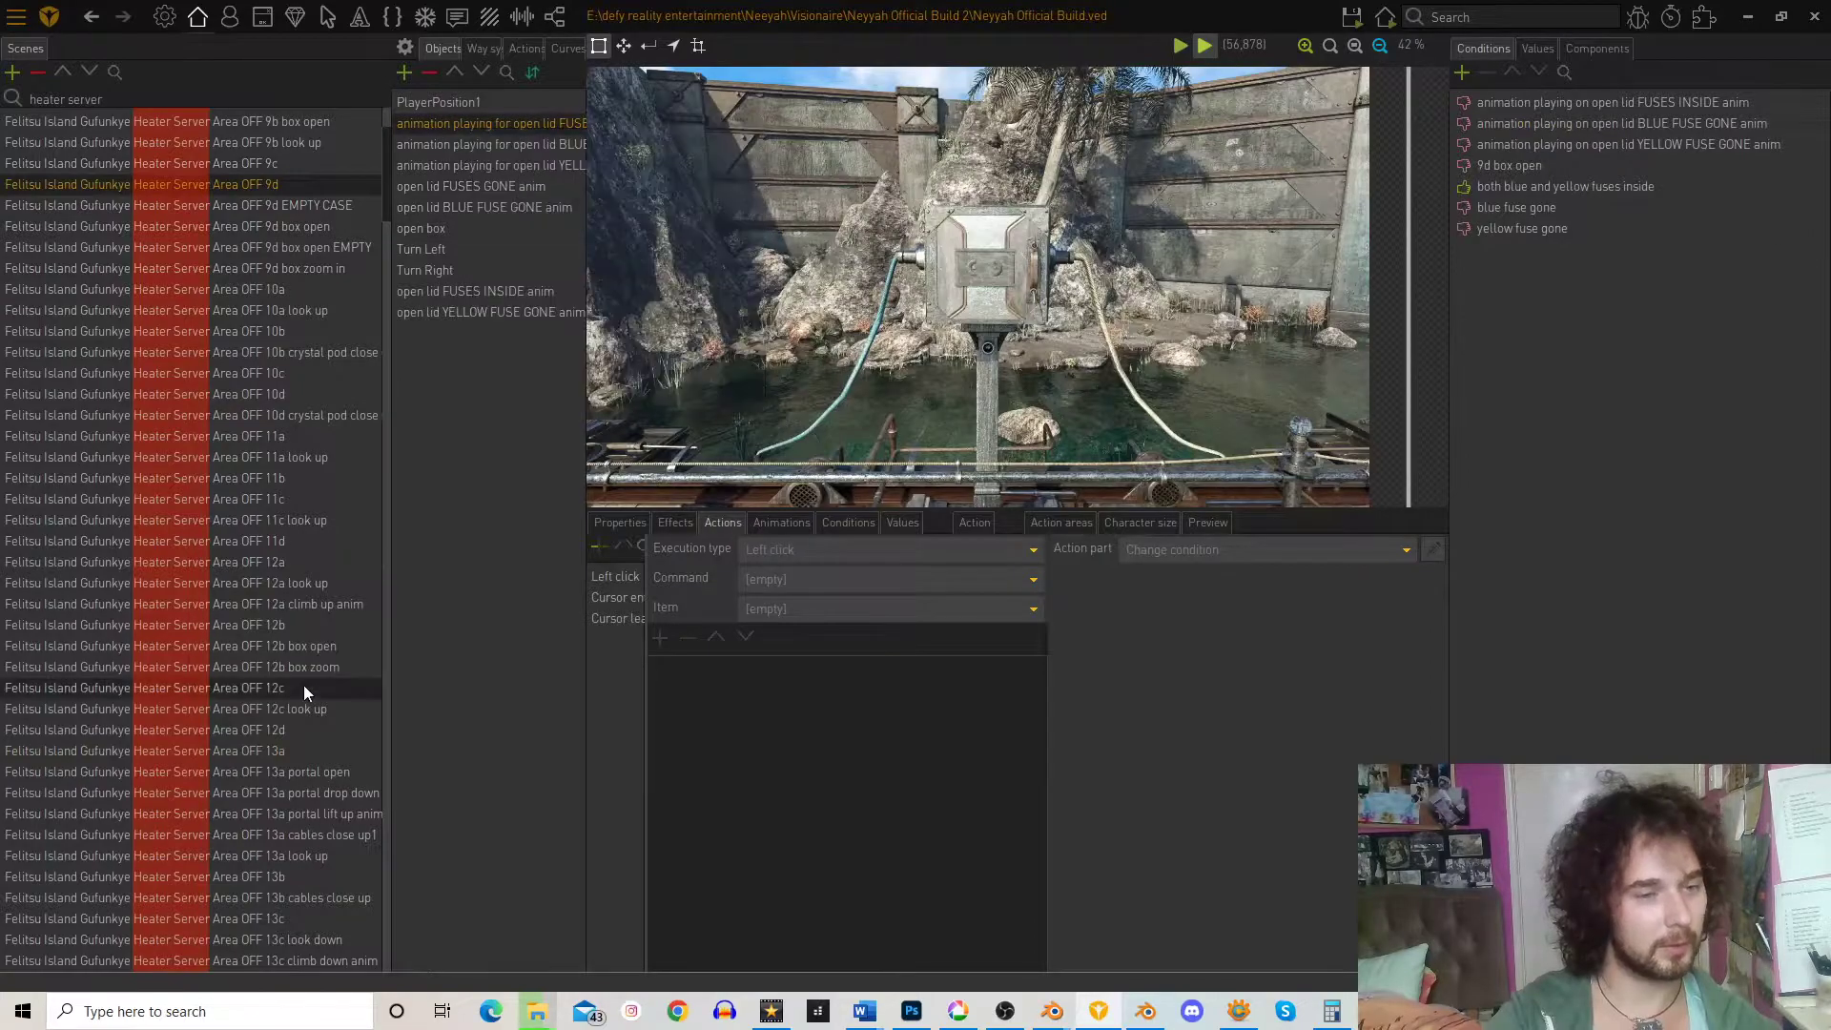
left_click(298, 918)
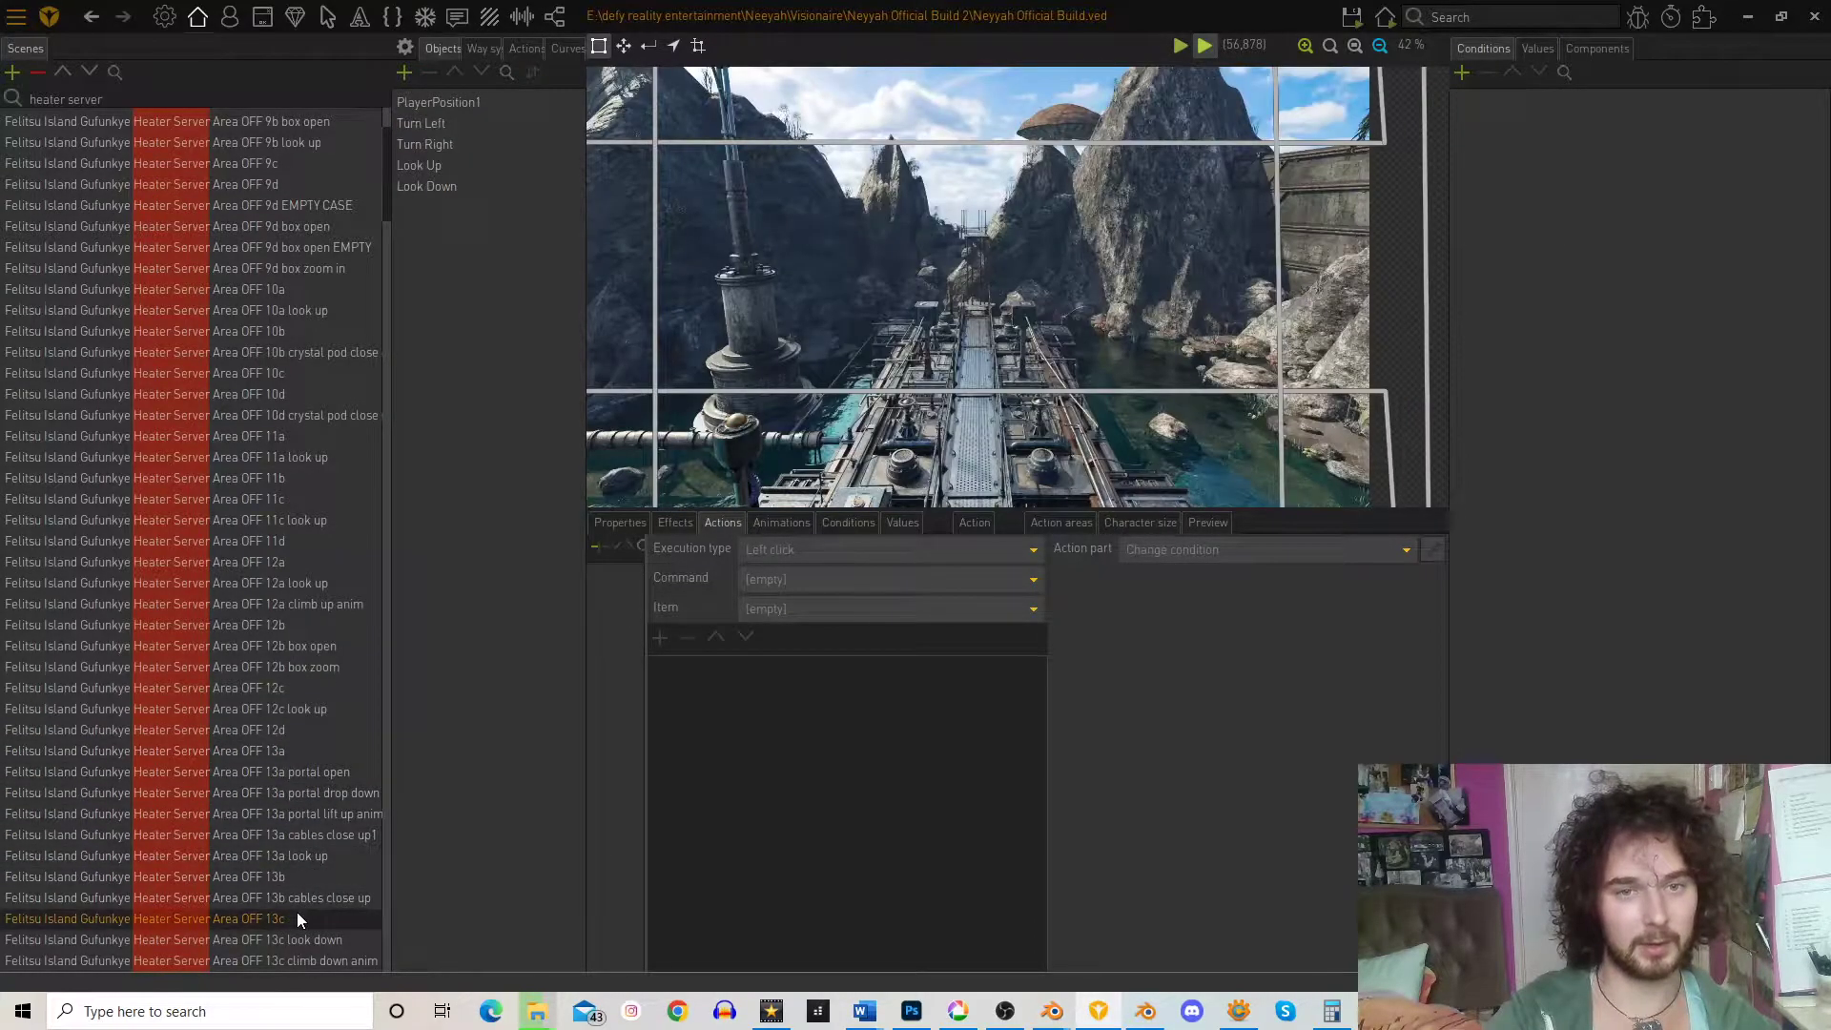
left_click(298, 748)
right_click(435, 105)
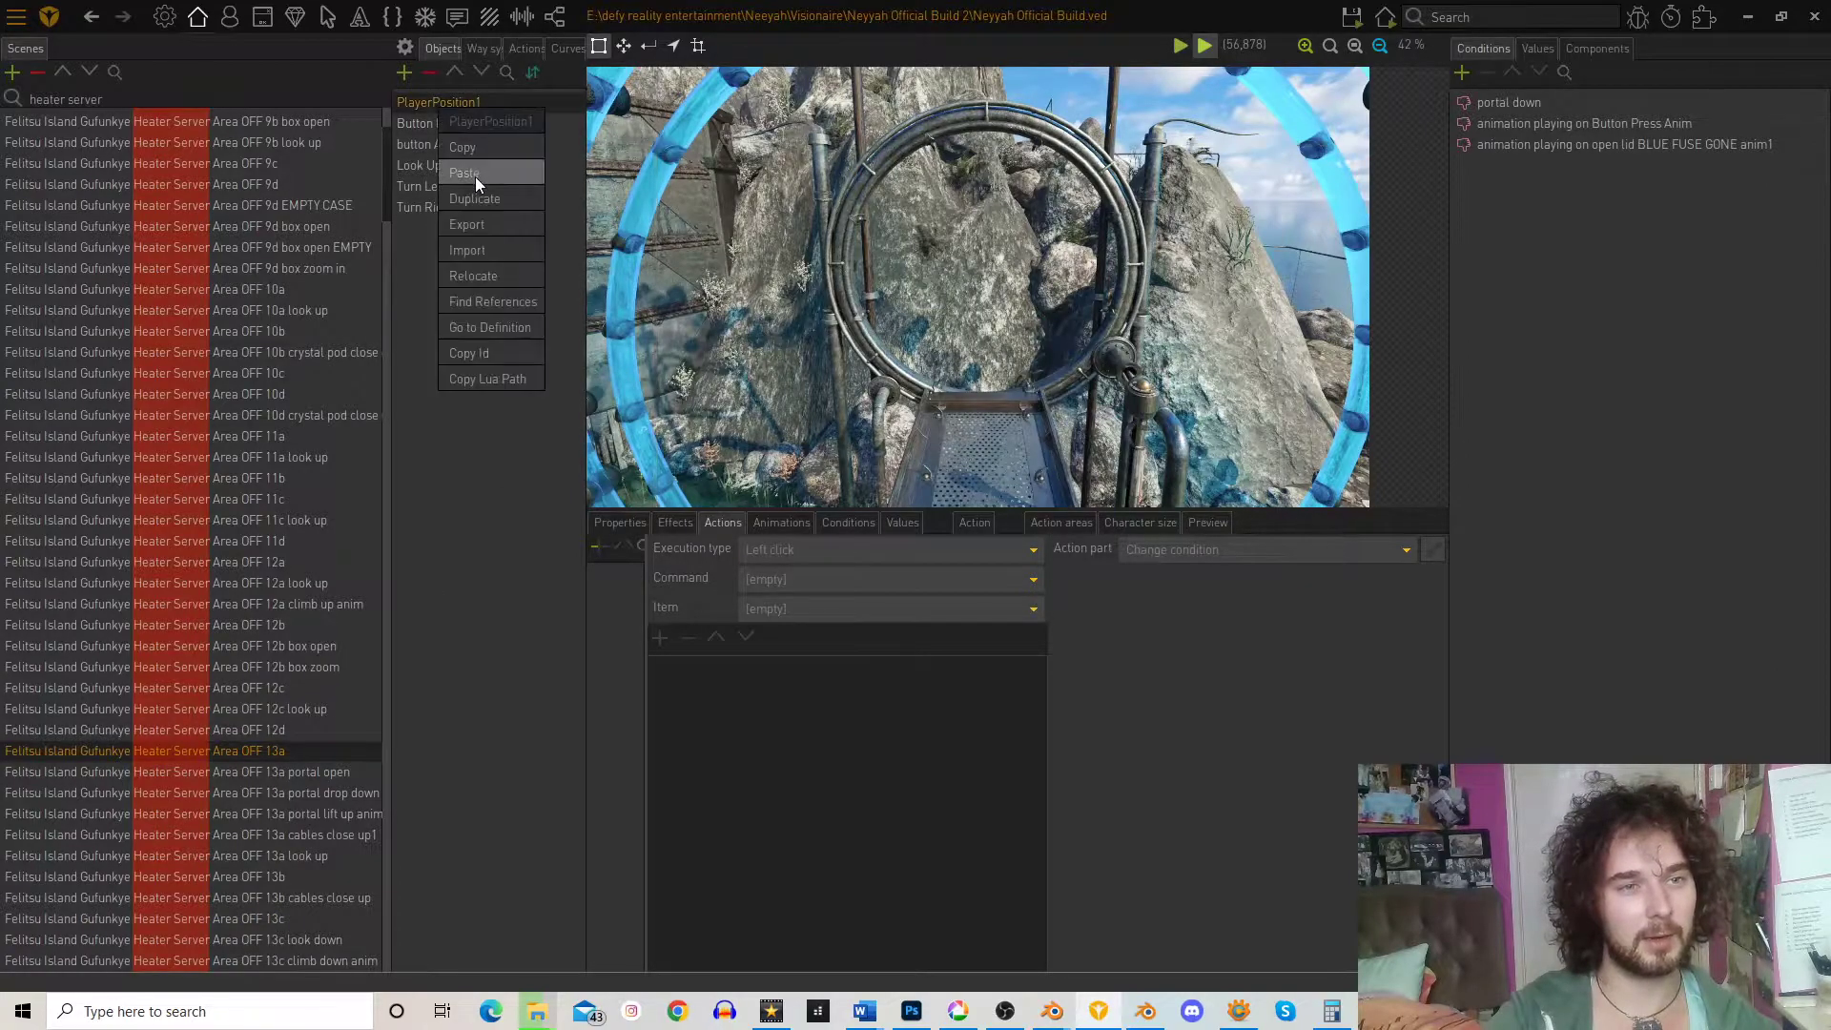
left_click(474, 172)
- Rename the pasted object in scene 13a as 'animation playing for Button Press Anim'
double_click(484, 123)
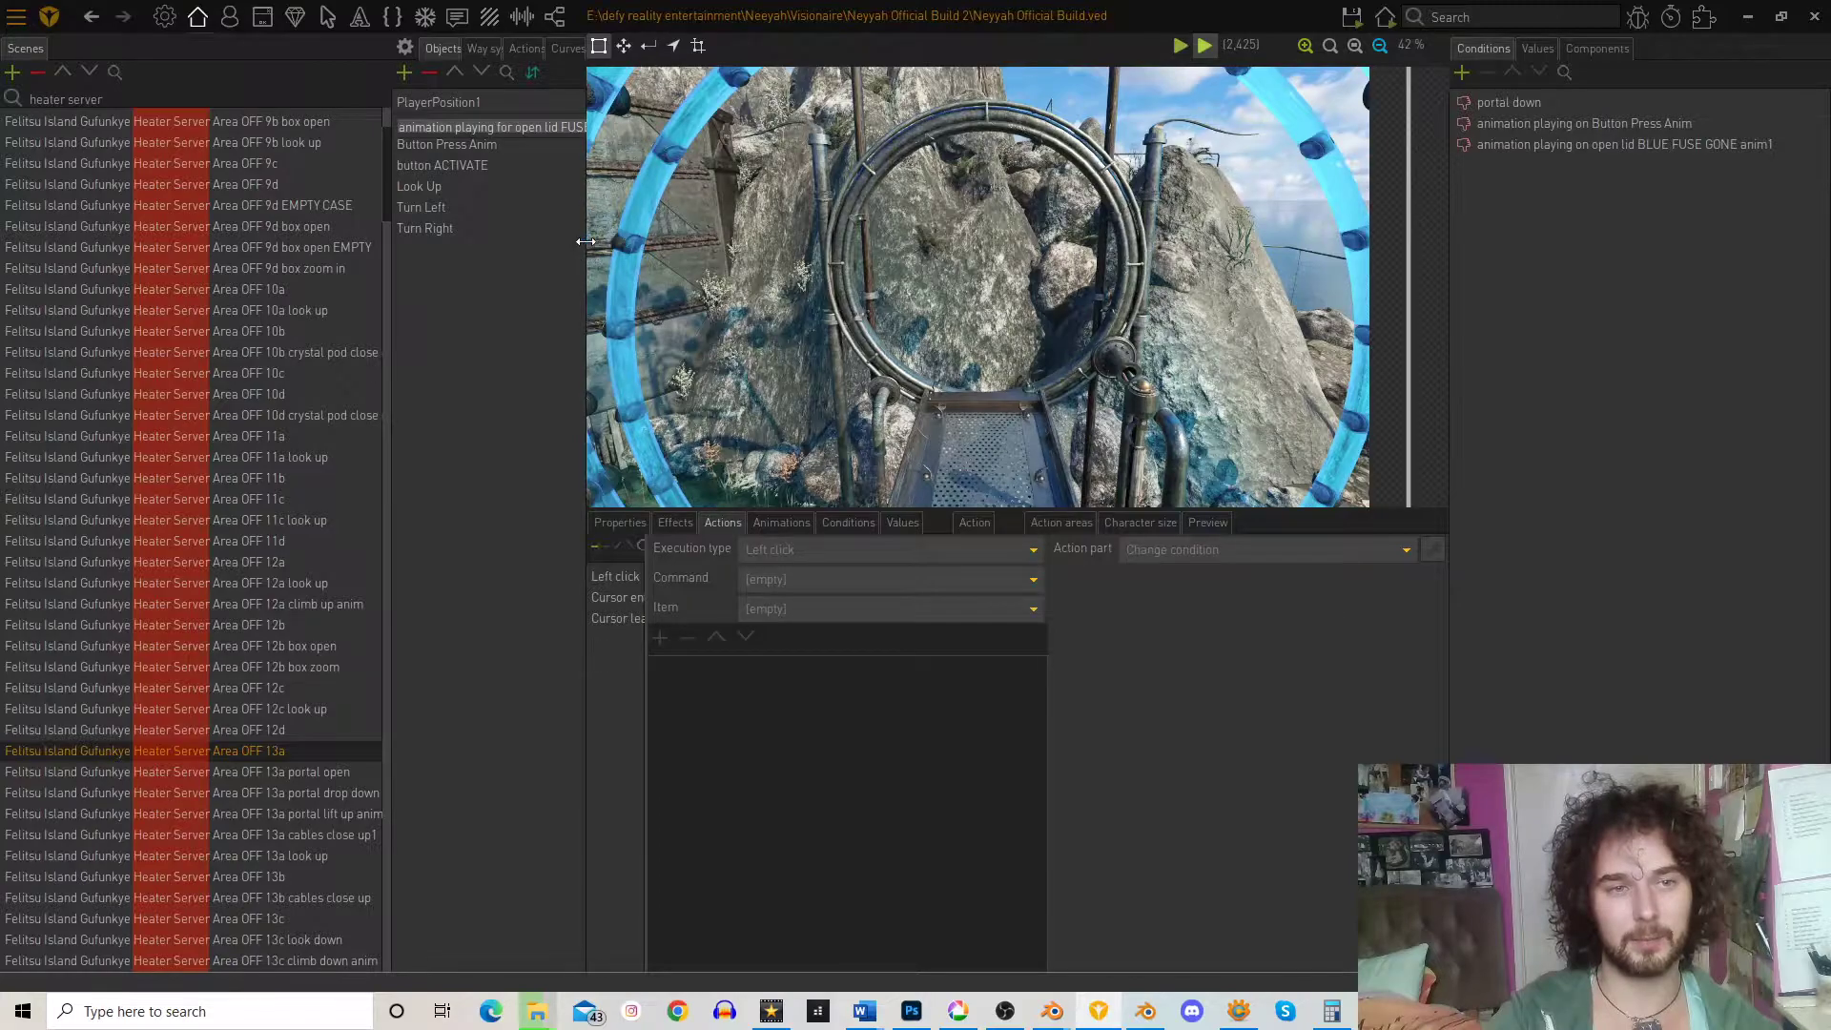
left_click_drag(589, 234, 702, 241)
left_click(636, 119)
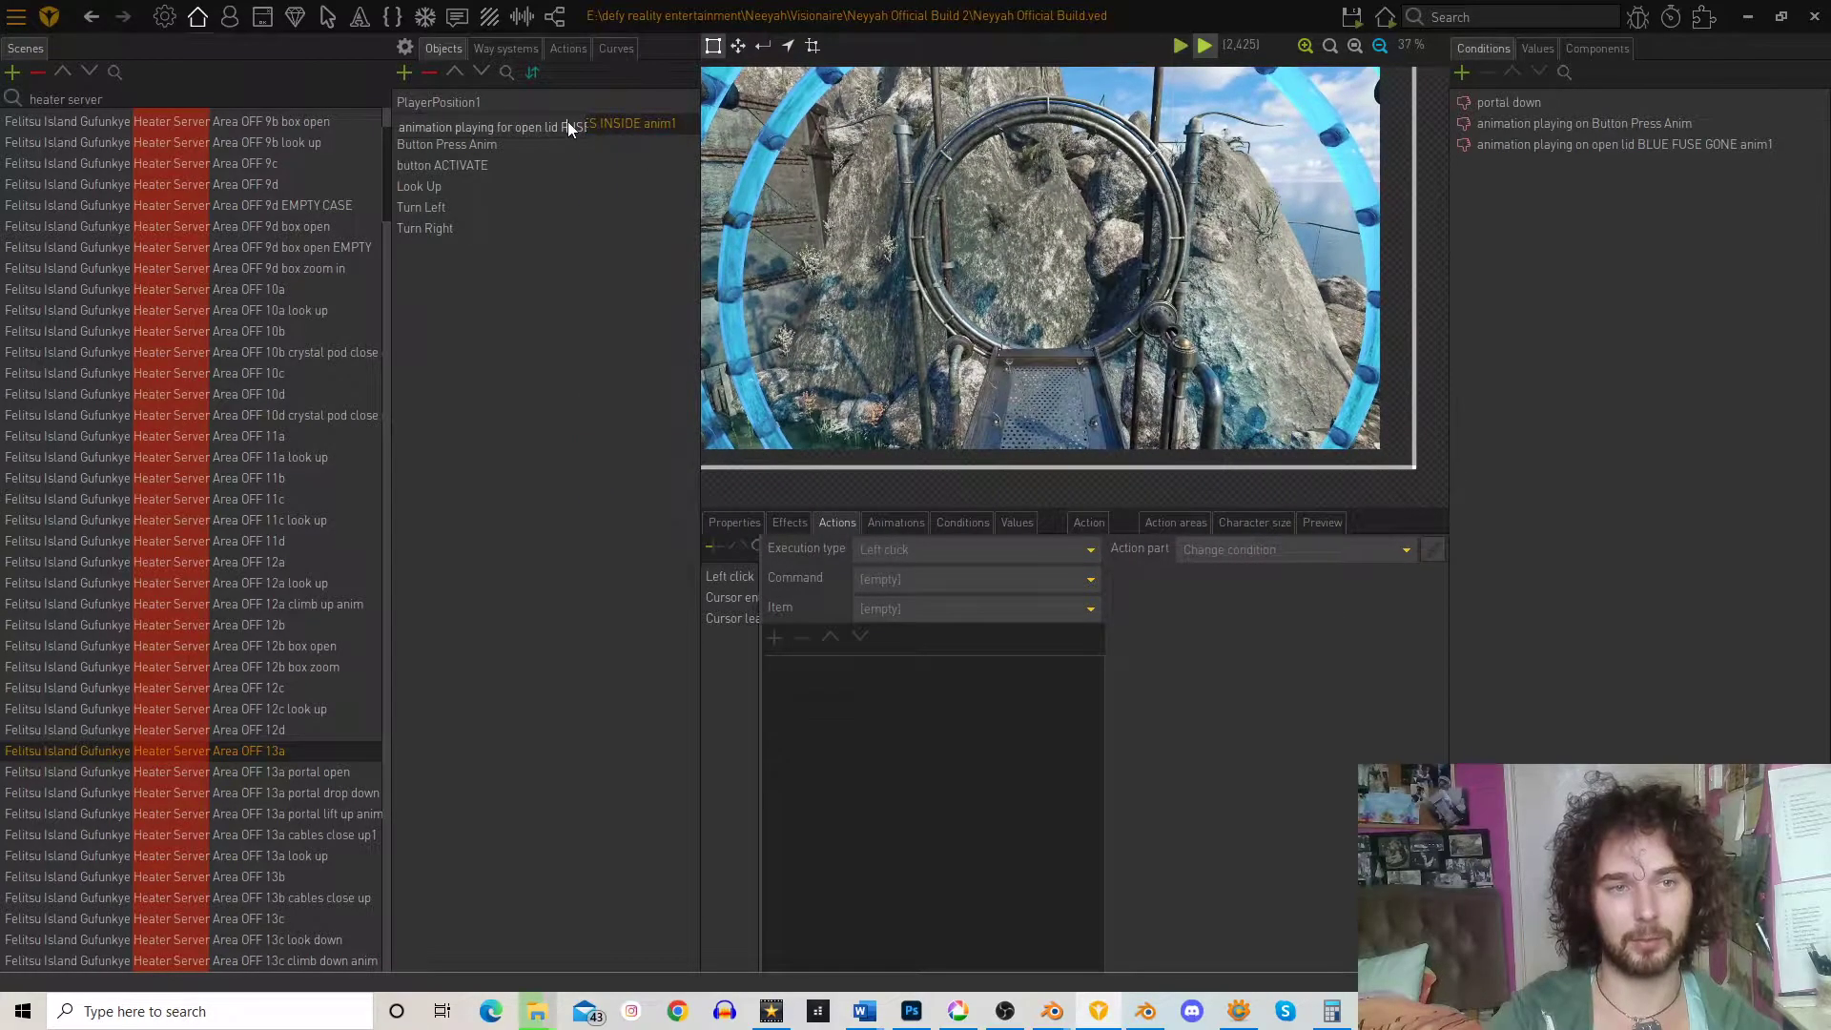
left_click(578, 186)
double_click(656, 121)
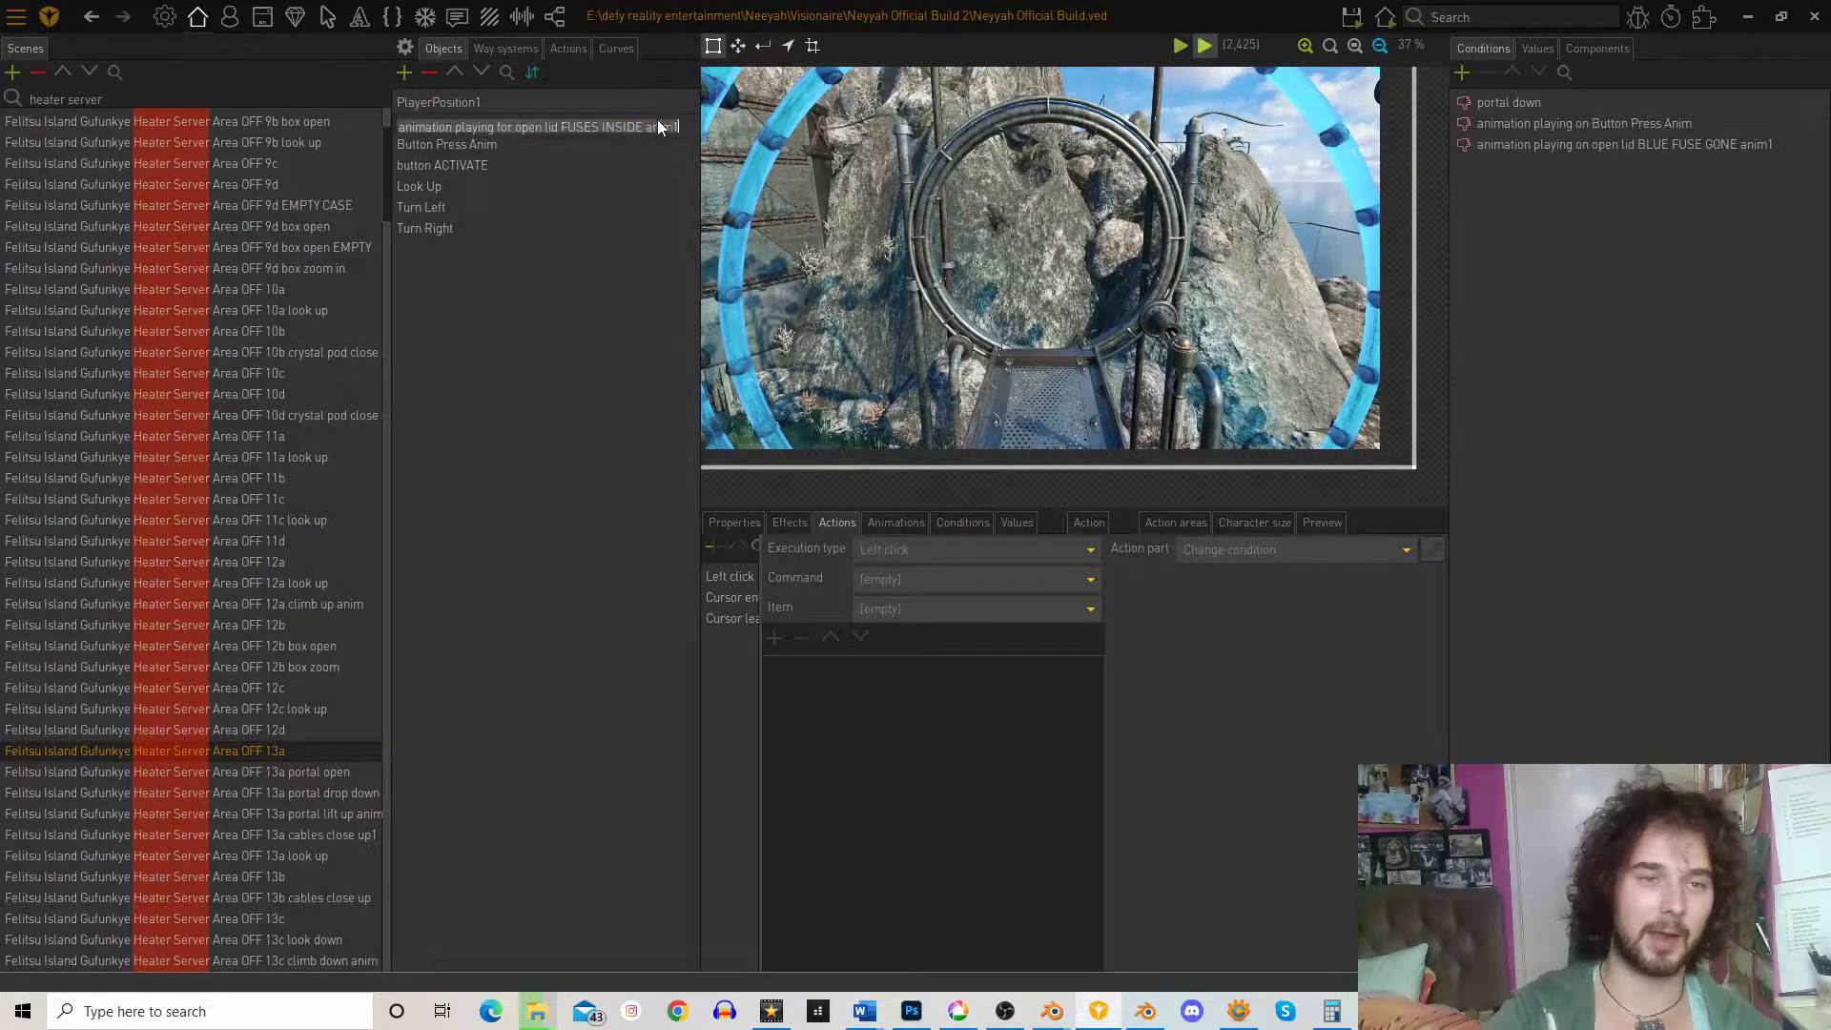
key("BackSpace")
key("BackSpace")
key("BackSpace")
key("BackSpace")
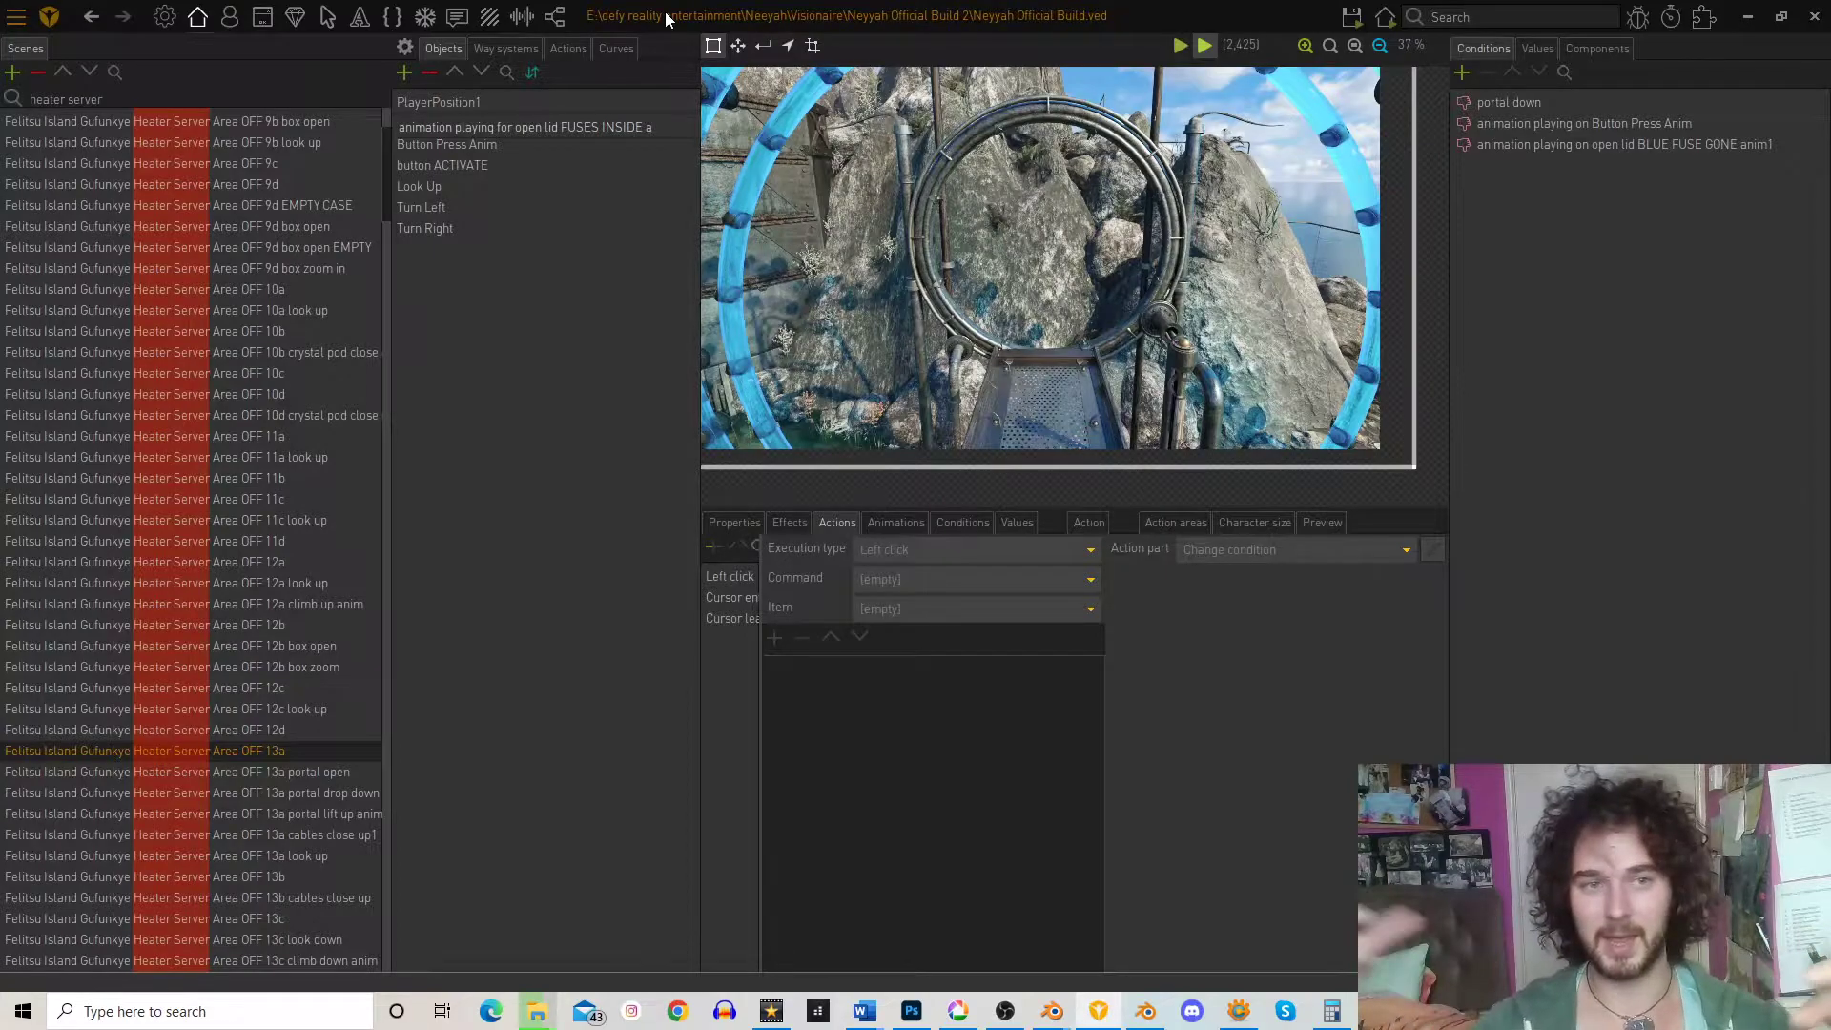
key("BackSpace")
key("BackSpace")
key("BackSpace")
key("BackSpace")
key("BackSpace")
key("BackSpace")
key("BackSpace")
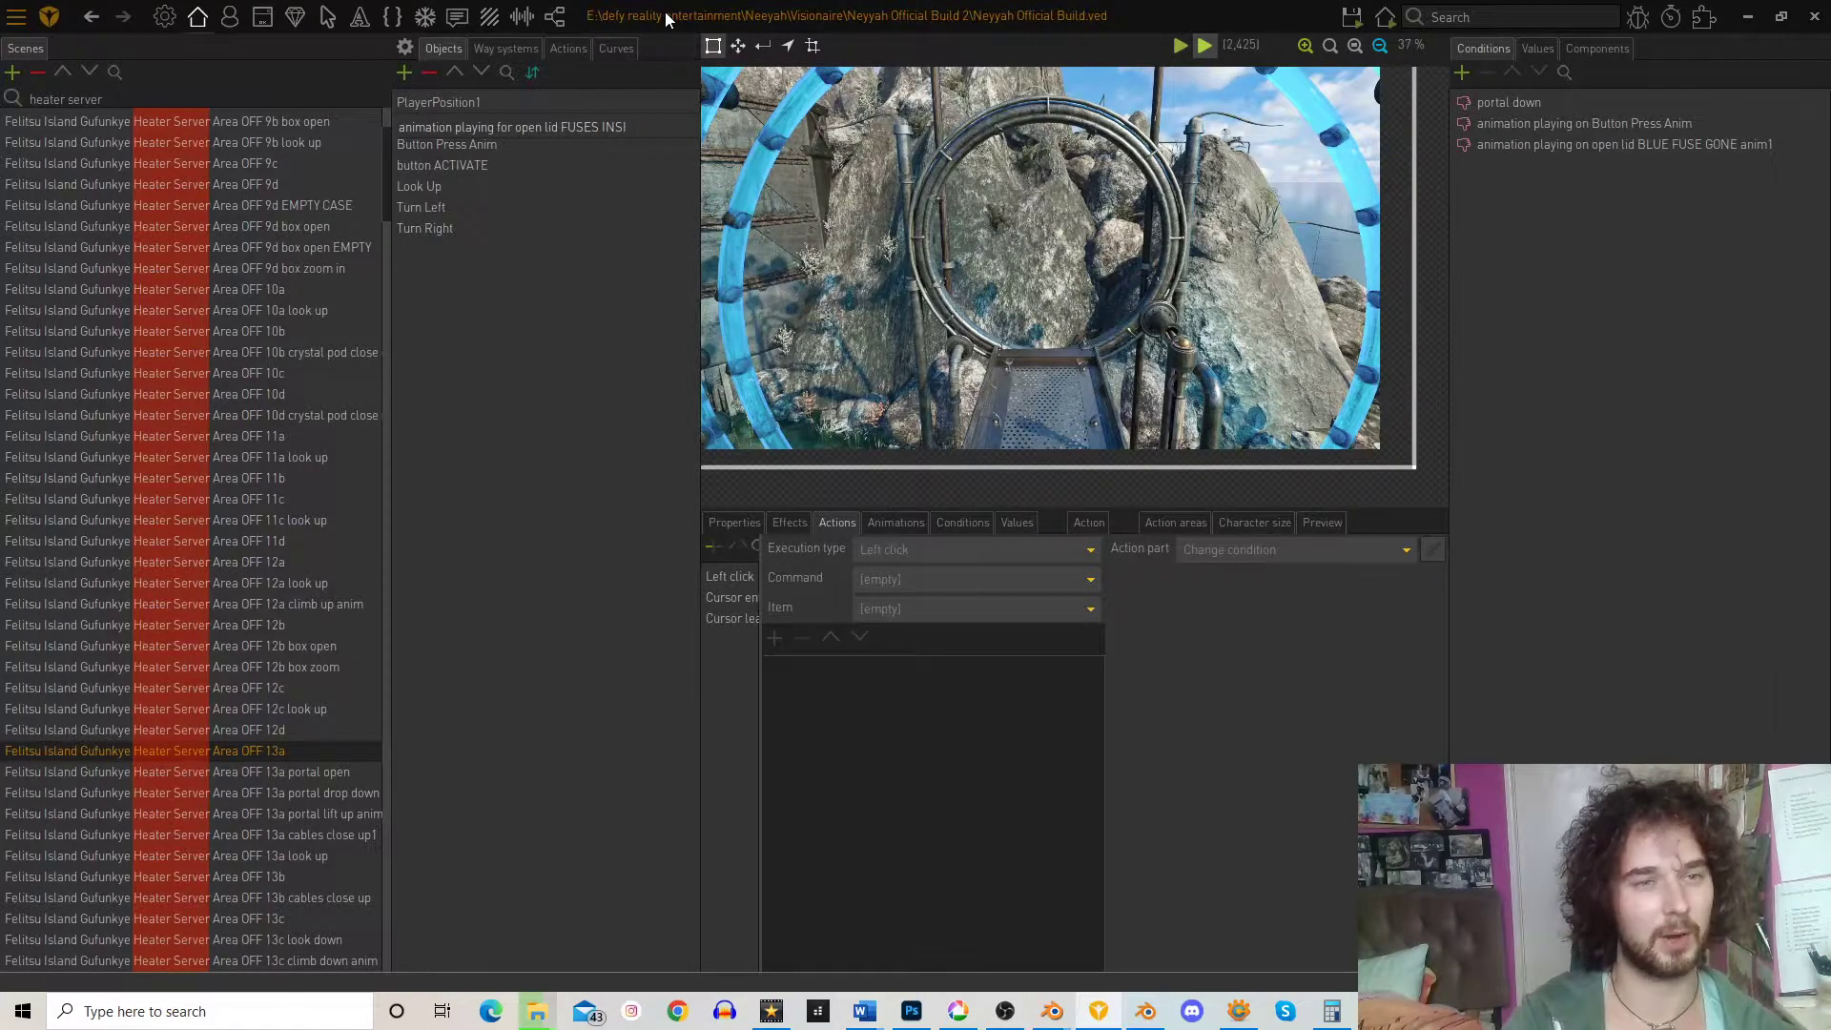
key("BackSpace")
key("BackSpace")
key("BackSpace")
key("BackSpace")
key("BackSpace")
key("BackSpace")
key("BackSpace")
key("BackSpace")
key("BackSpace")
key("BackSpace")
key("BackSpace")
key("BackSpace")
type("Butt")
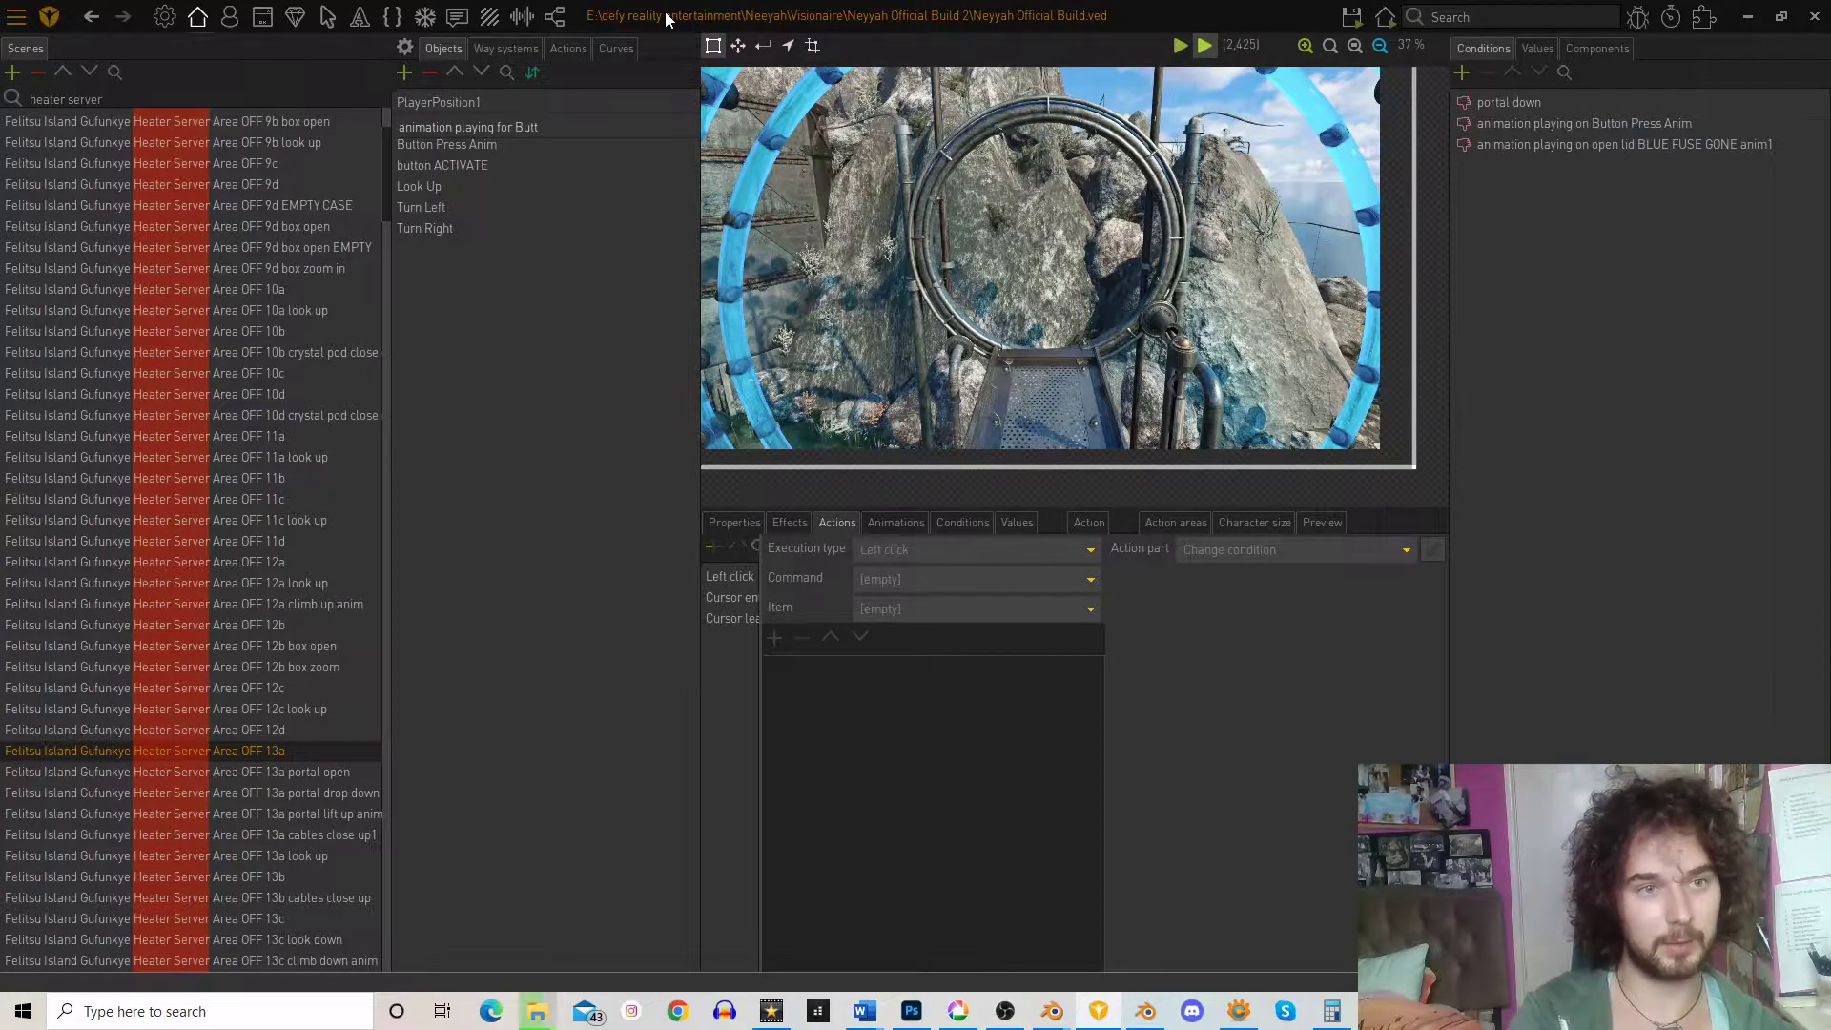
type("on Press Anim")
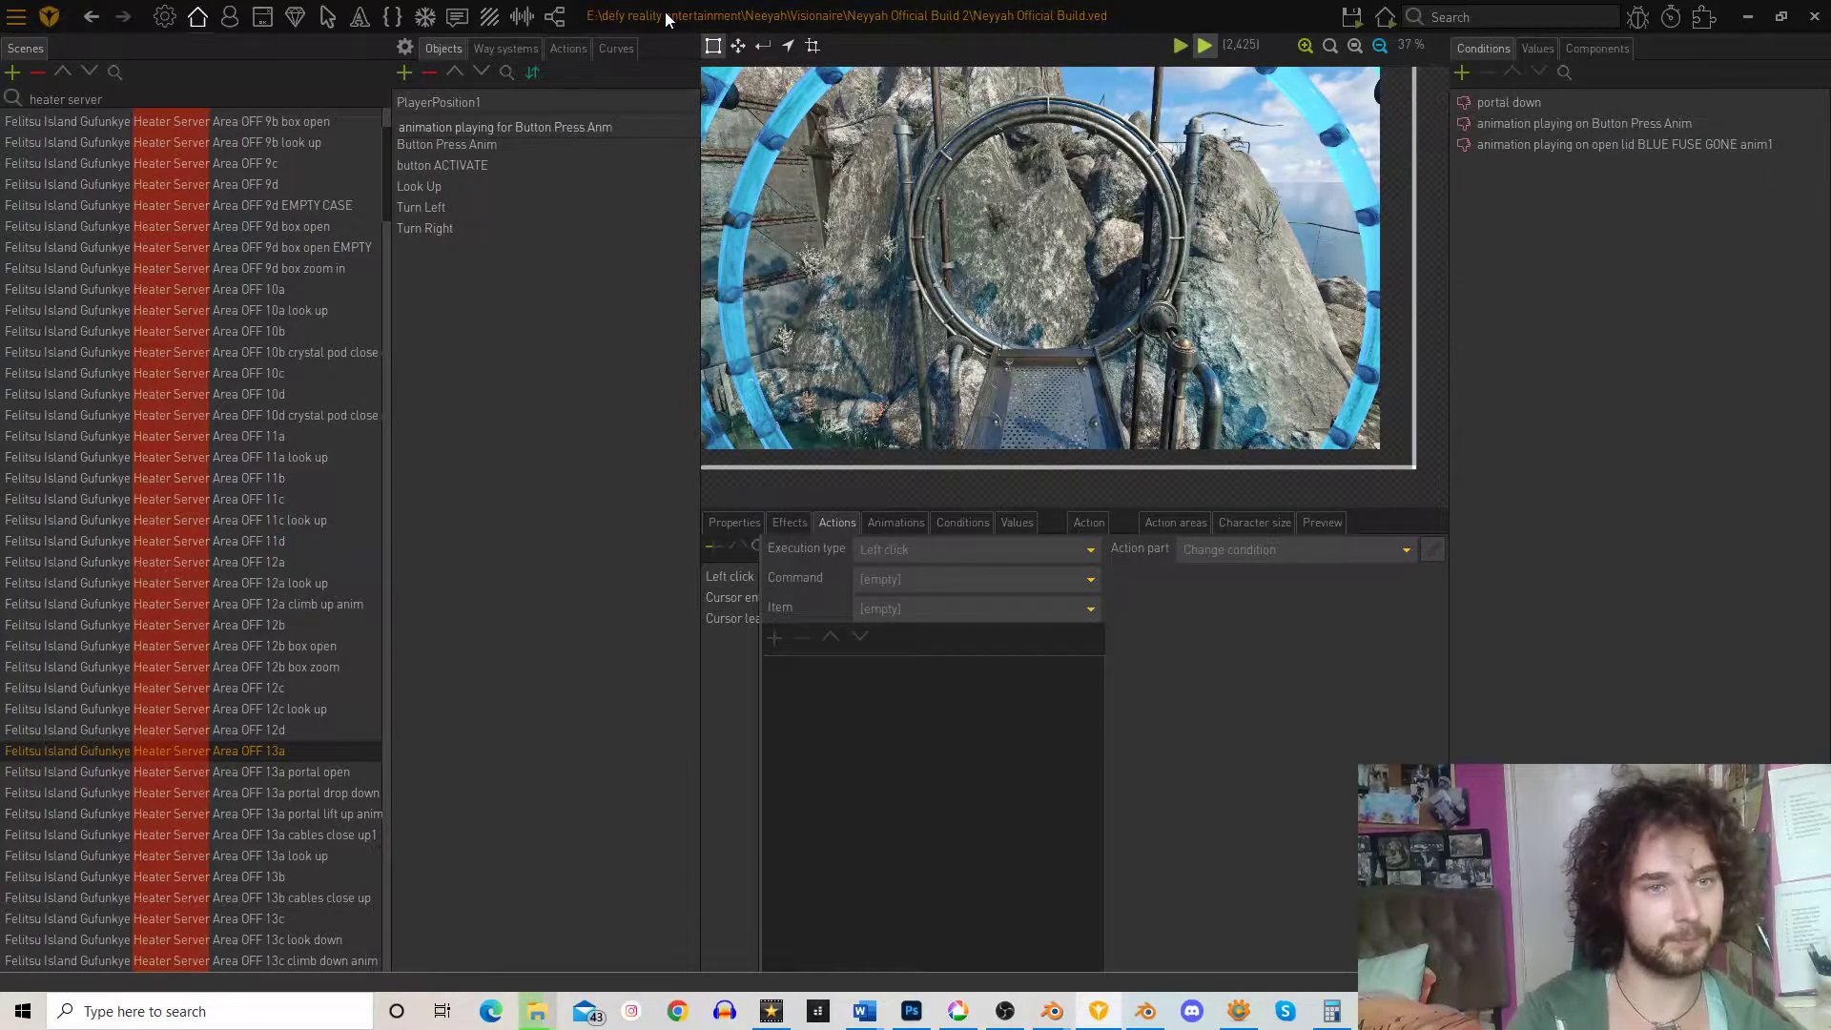
key("Return")
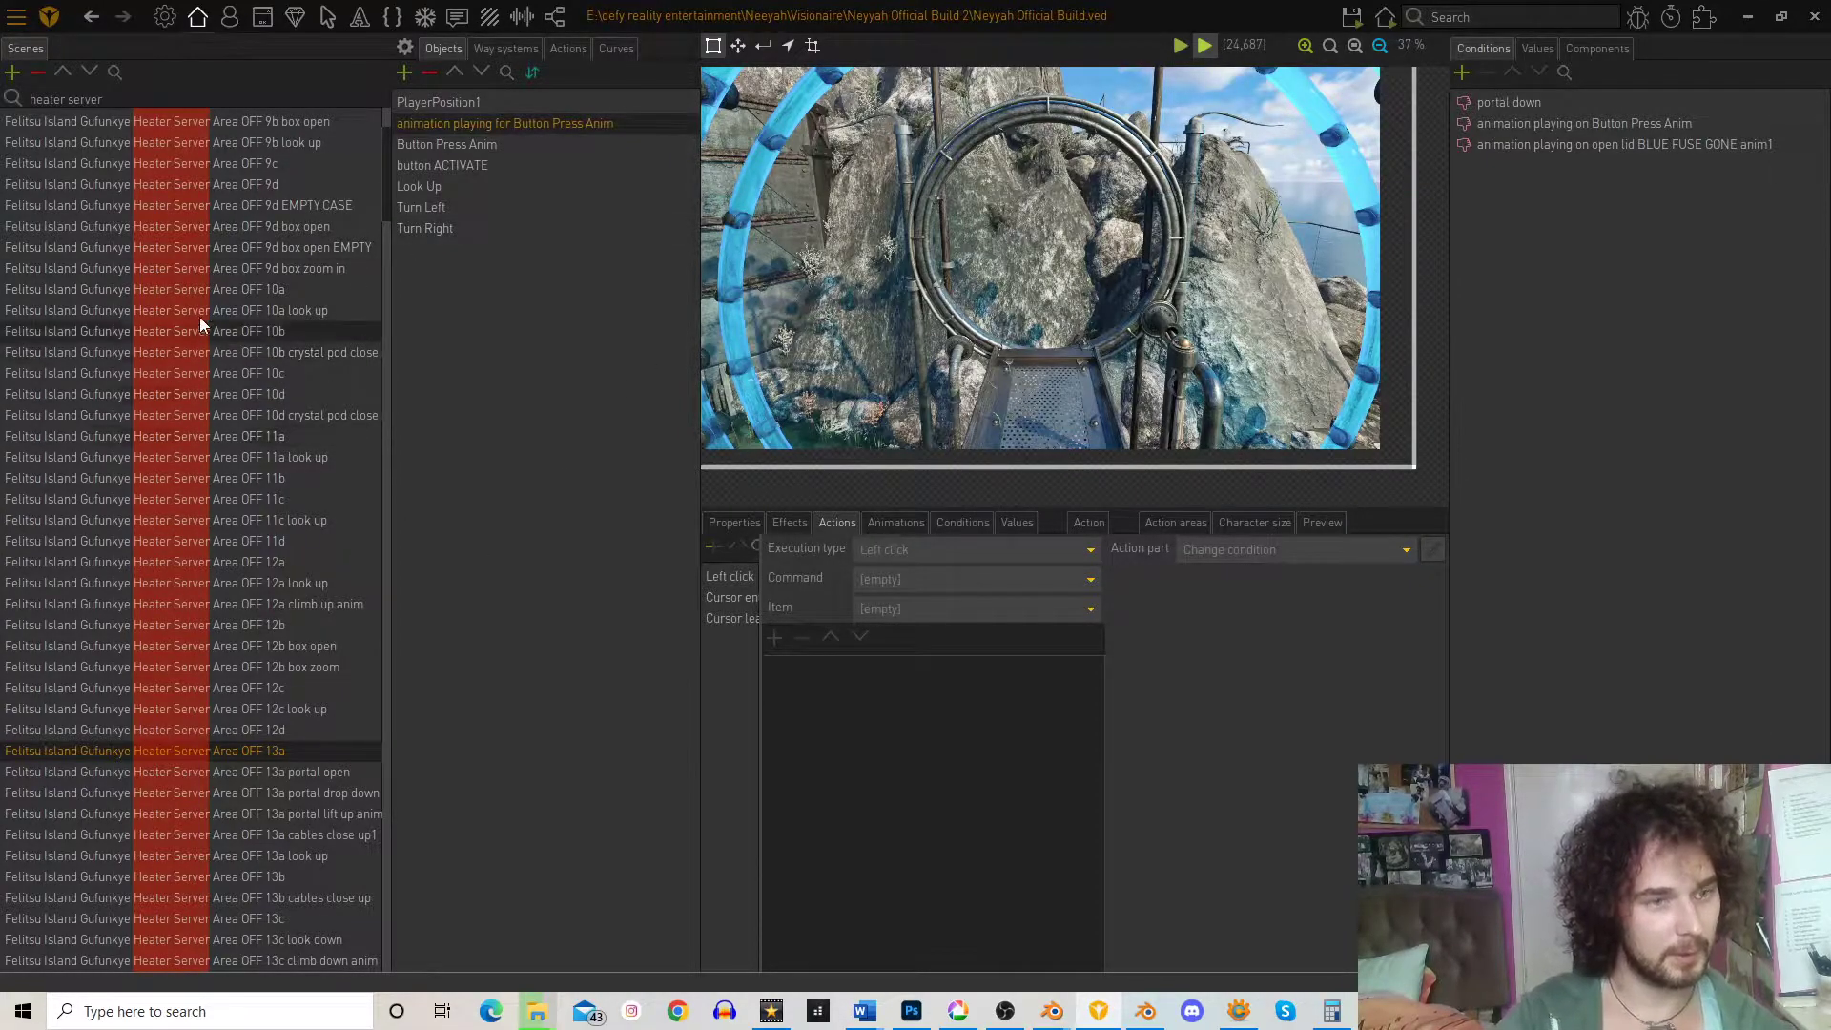
- In the renamed object's left click action, set the animation to hide to scene 13a's 'button pressed anim'
left_click_drag(761, 725, 885, 728)
left_click(744, 577)
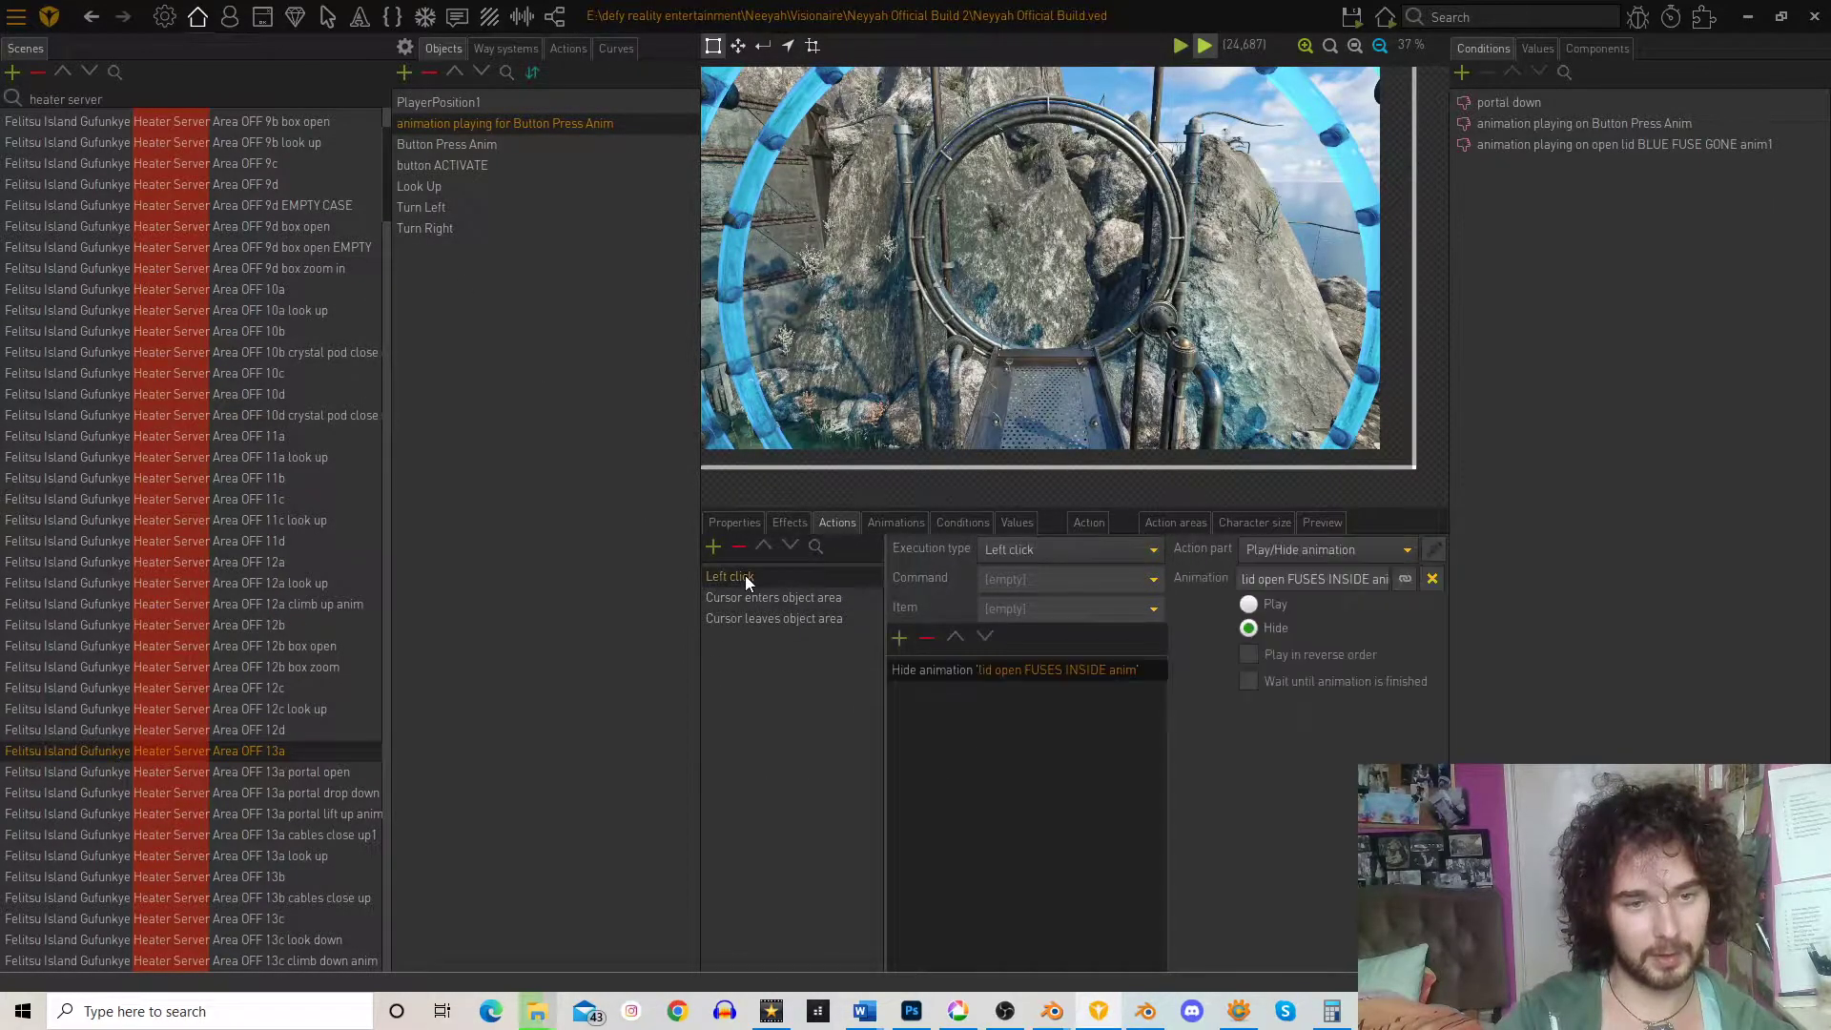
left_click(1405, 580)
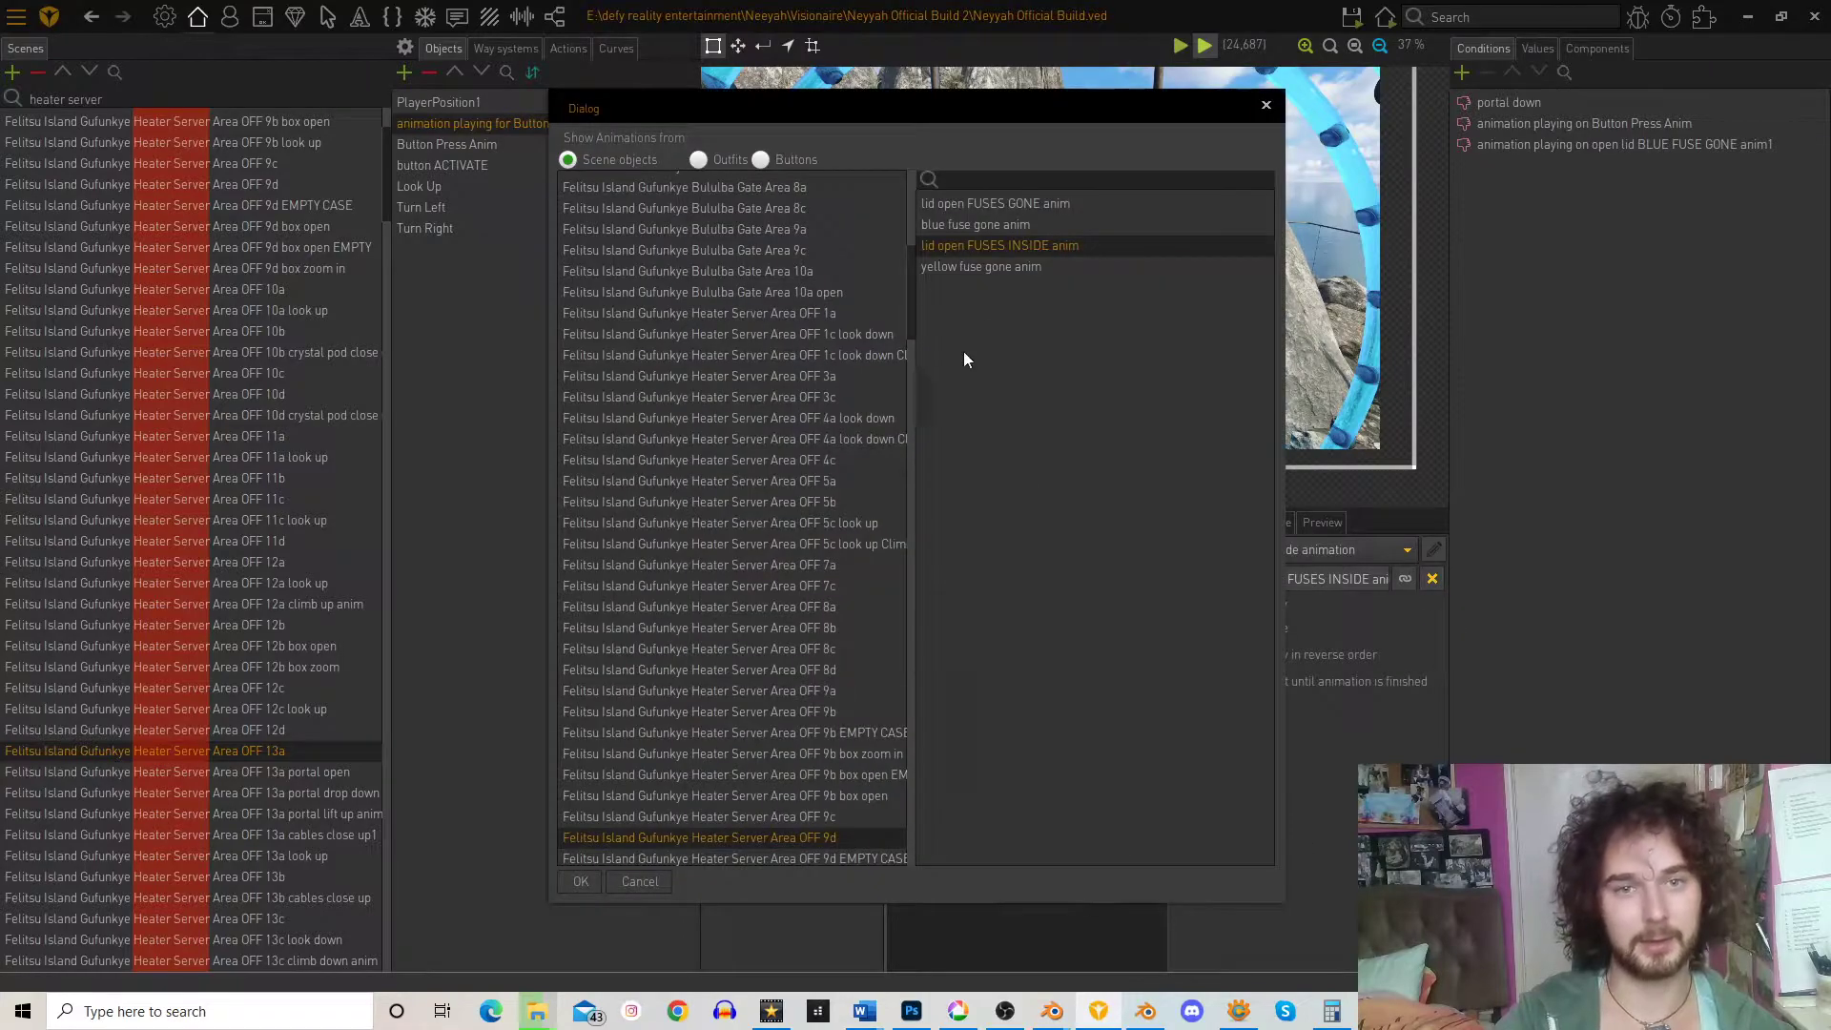
scroll(833, 753, "down", 3)
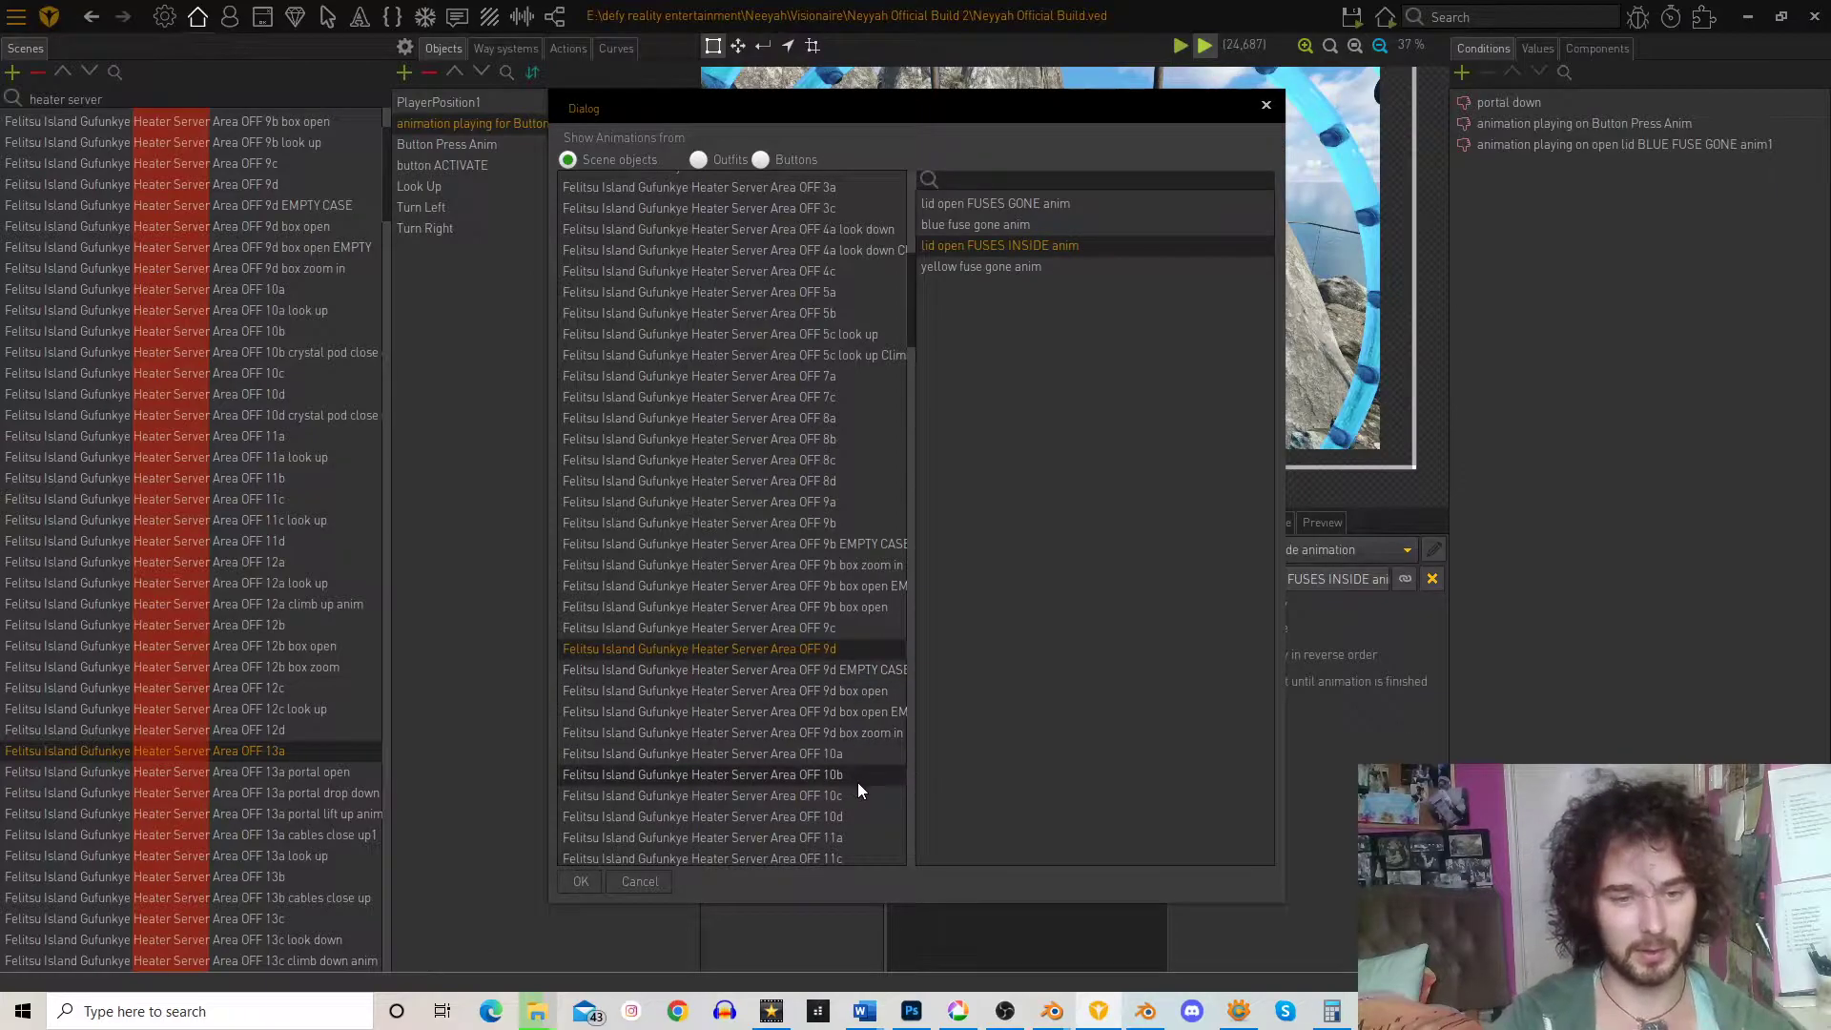
scroll(854, 777, "down", 3)
scroll(853, 785, "down", 2)
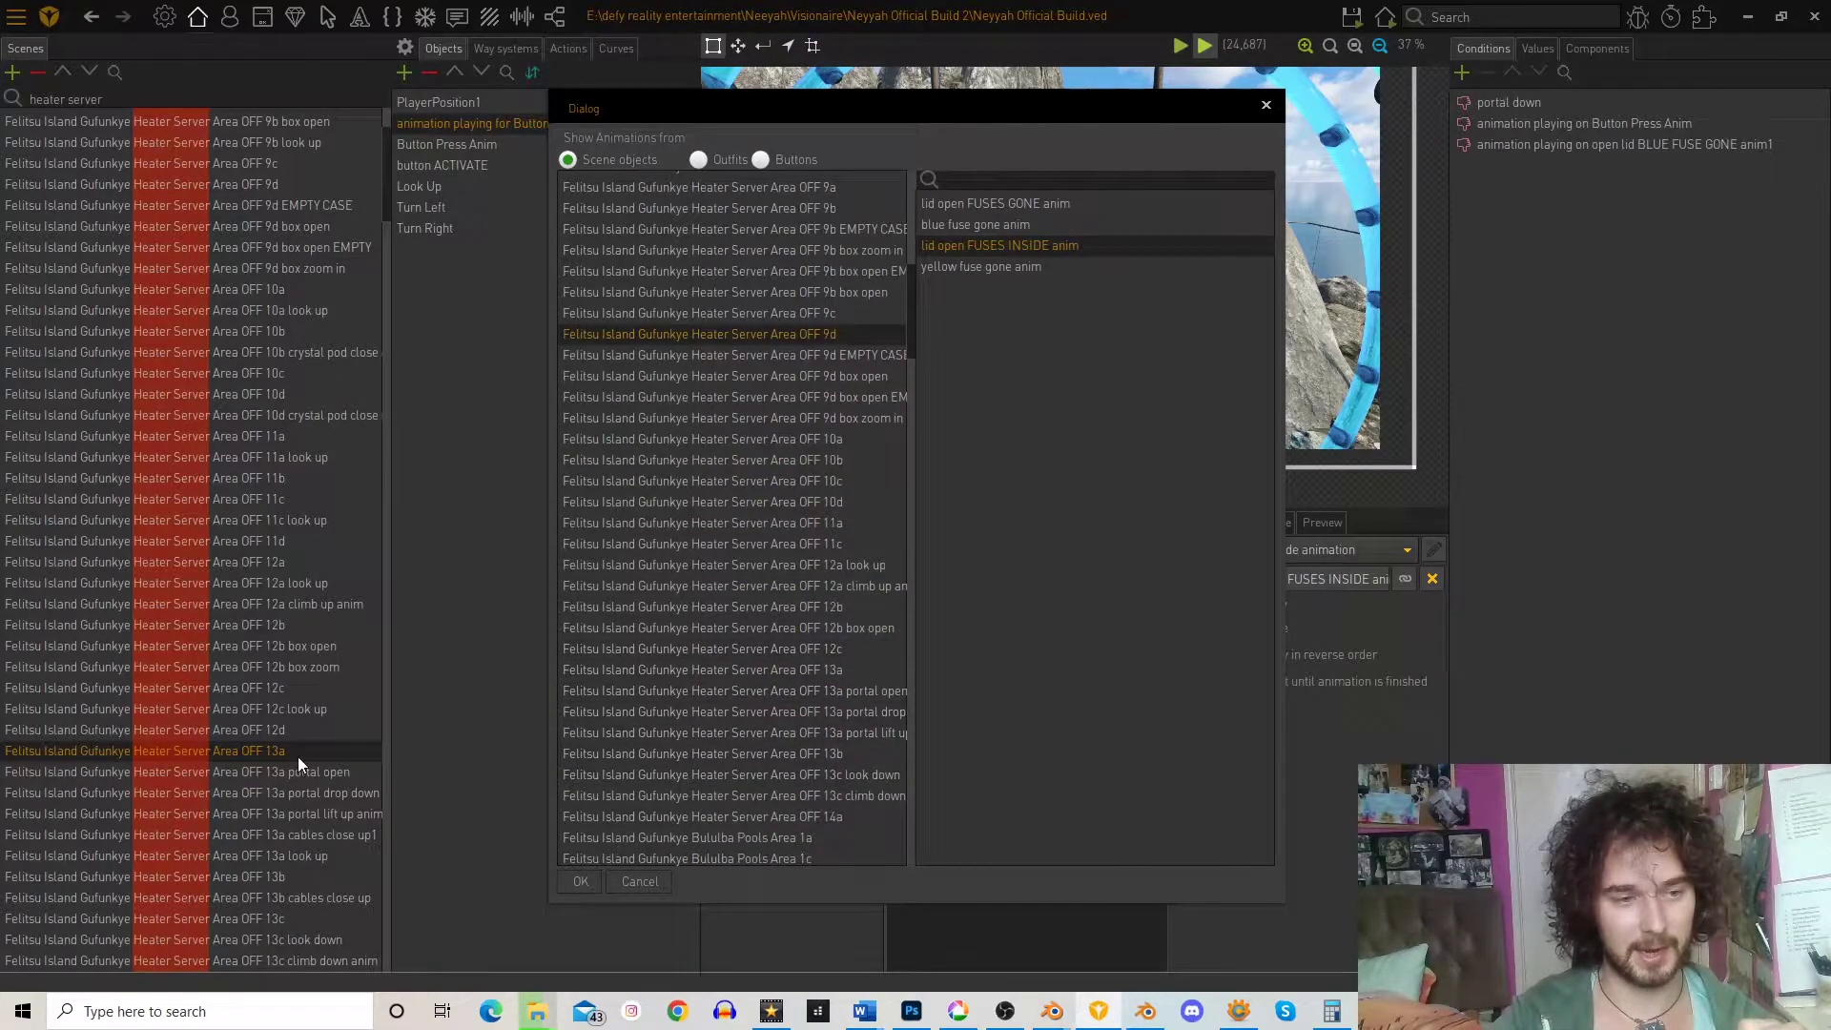
left_click(855, 670)
left_click(973, 204)
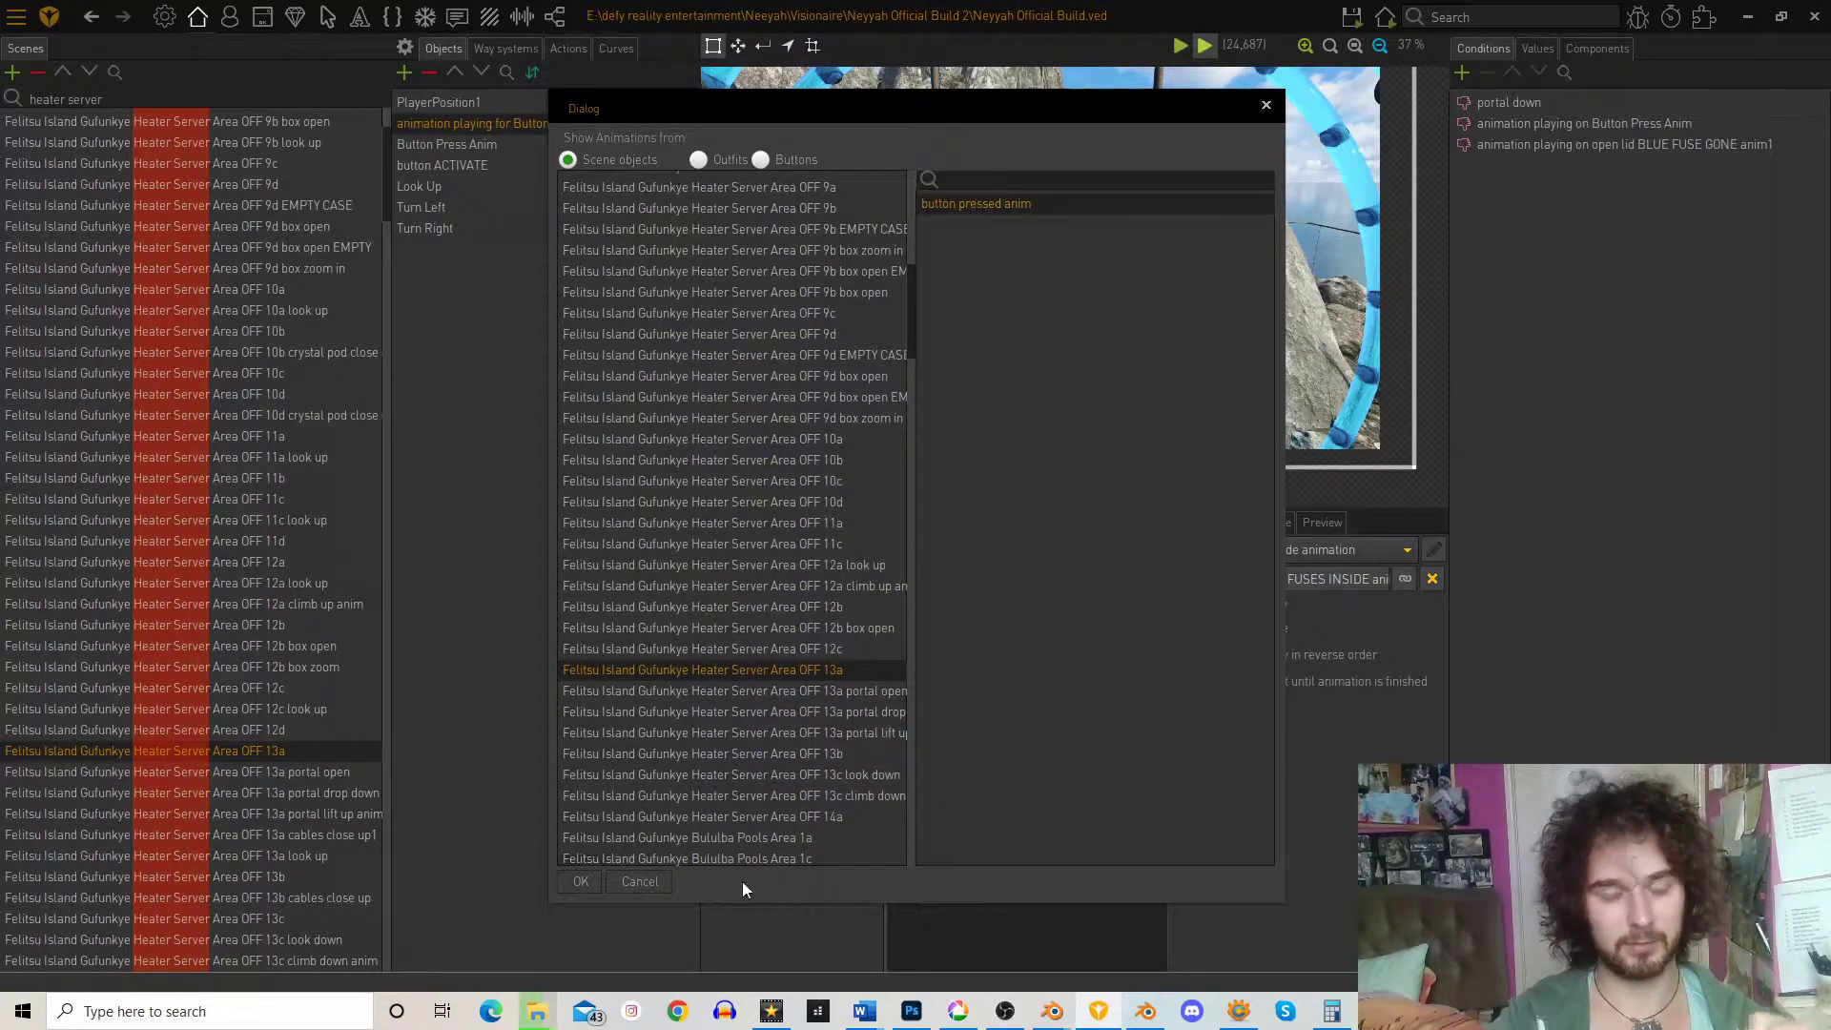
left_click(582, 881)
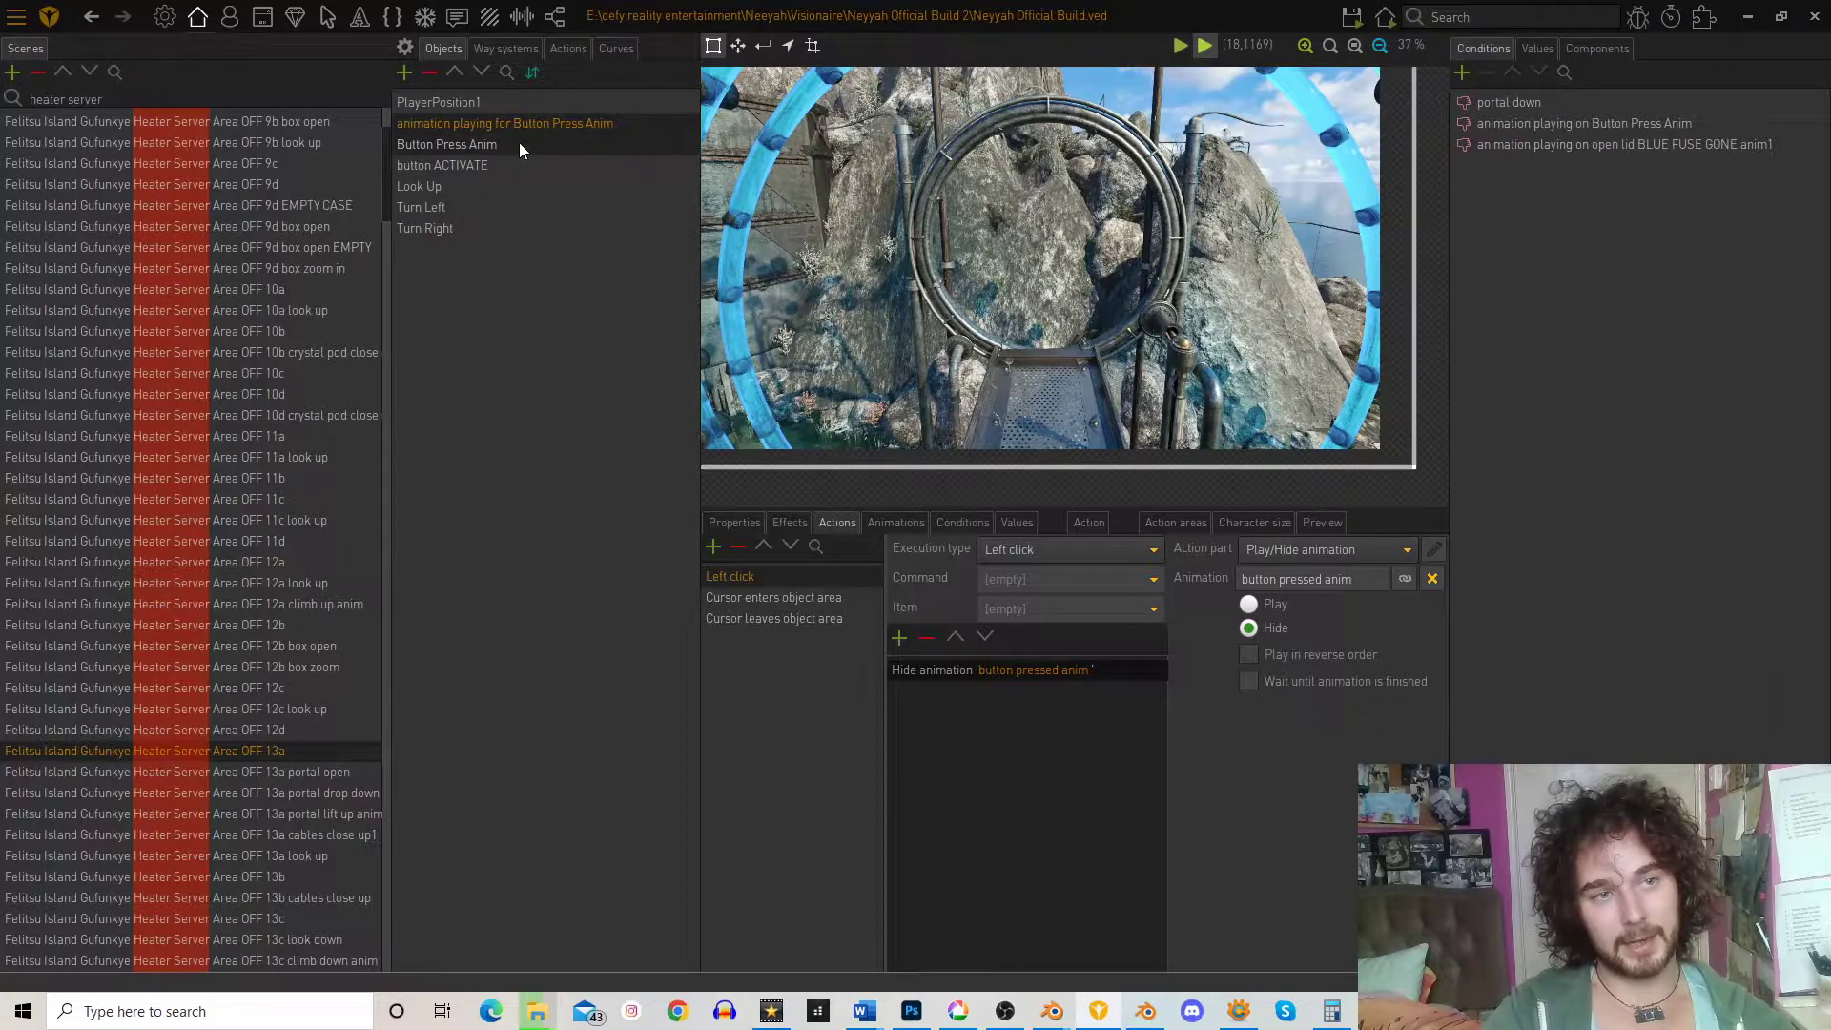
- Link the object's condition to scene 13a's 'animation playing on Button Press Anim' and check that condition's default value
left_click(734, 523)
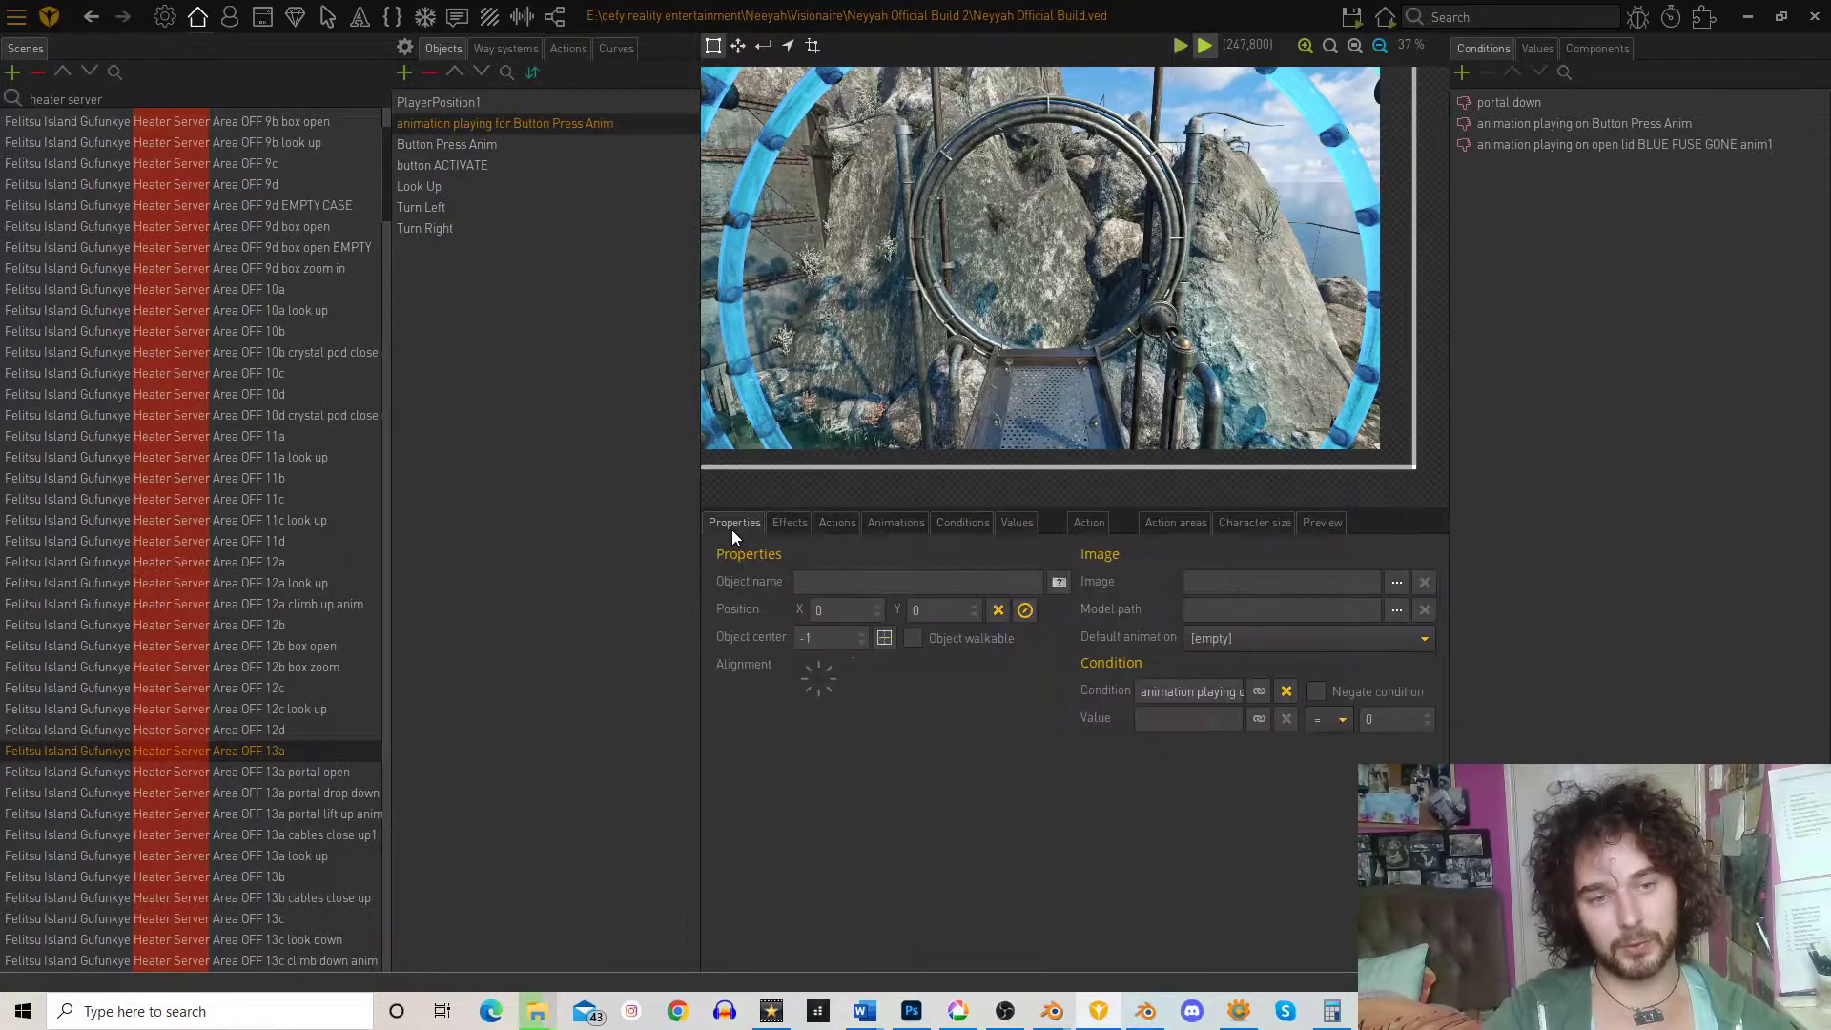
left_click(1259, 692)
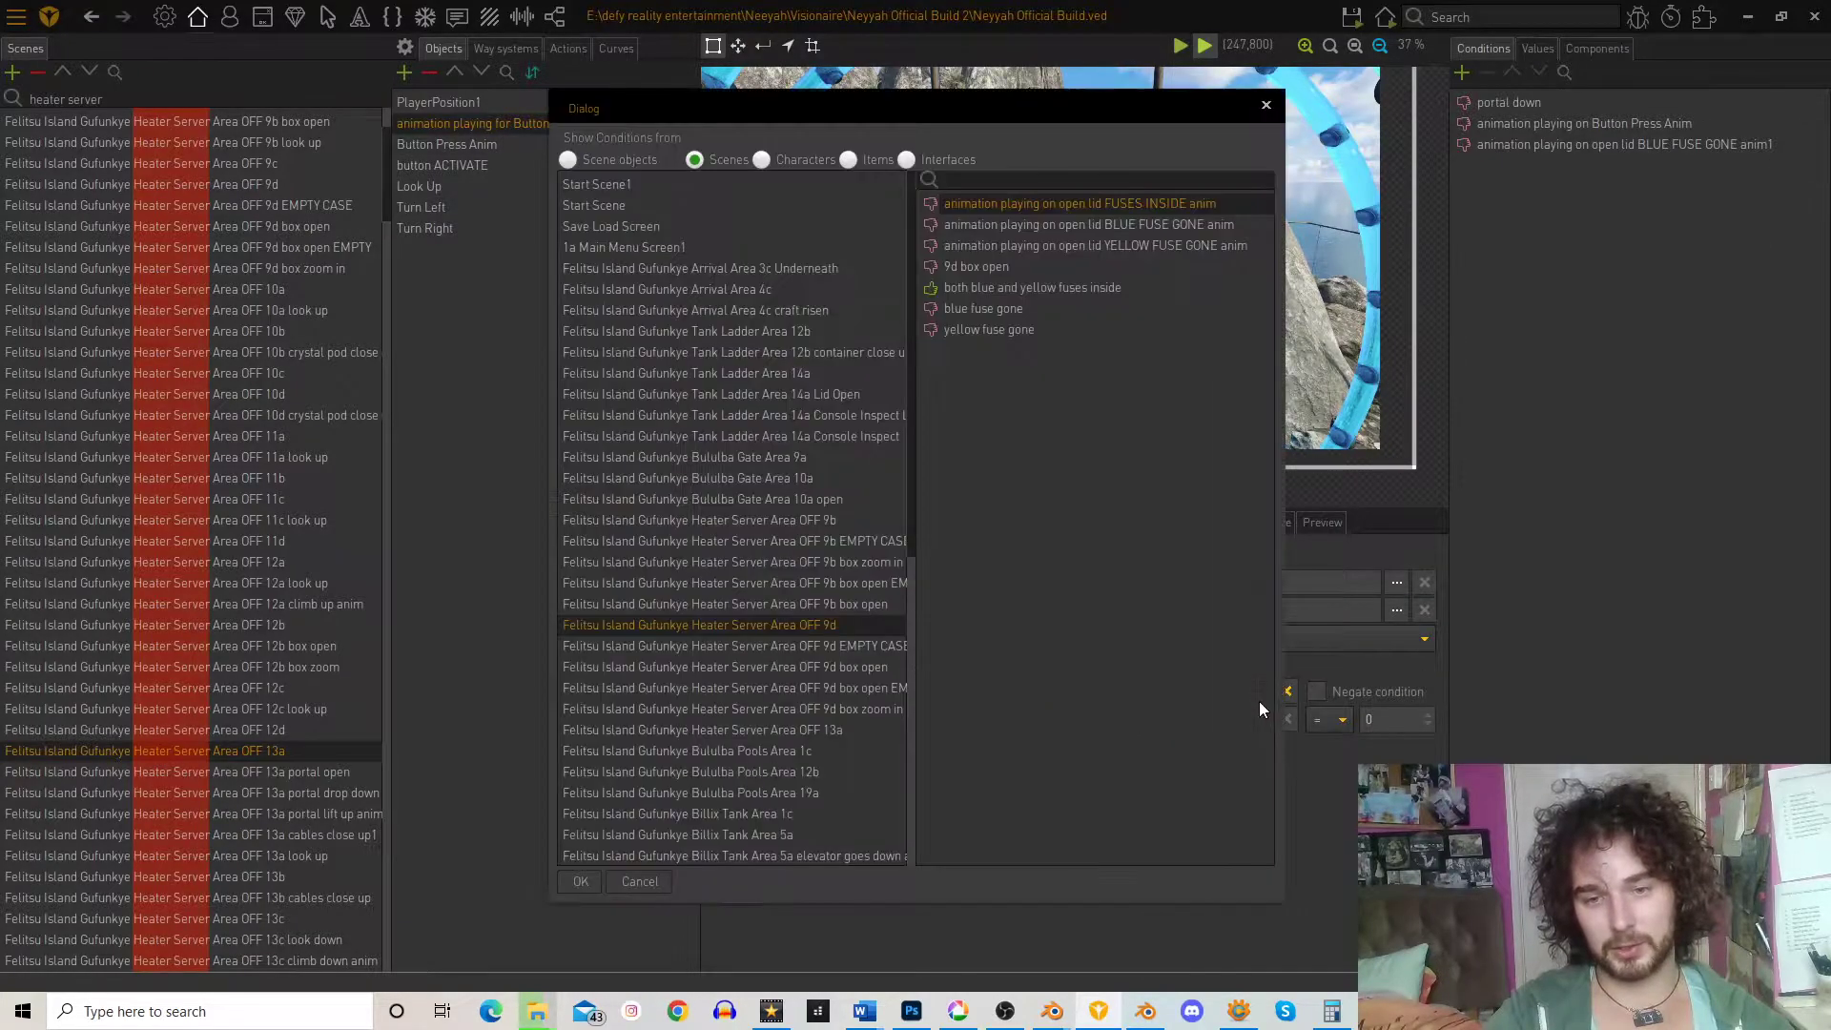
left_click(845, 731)
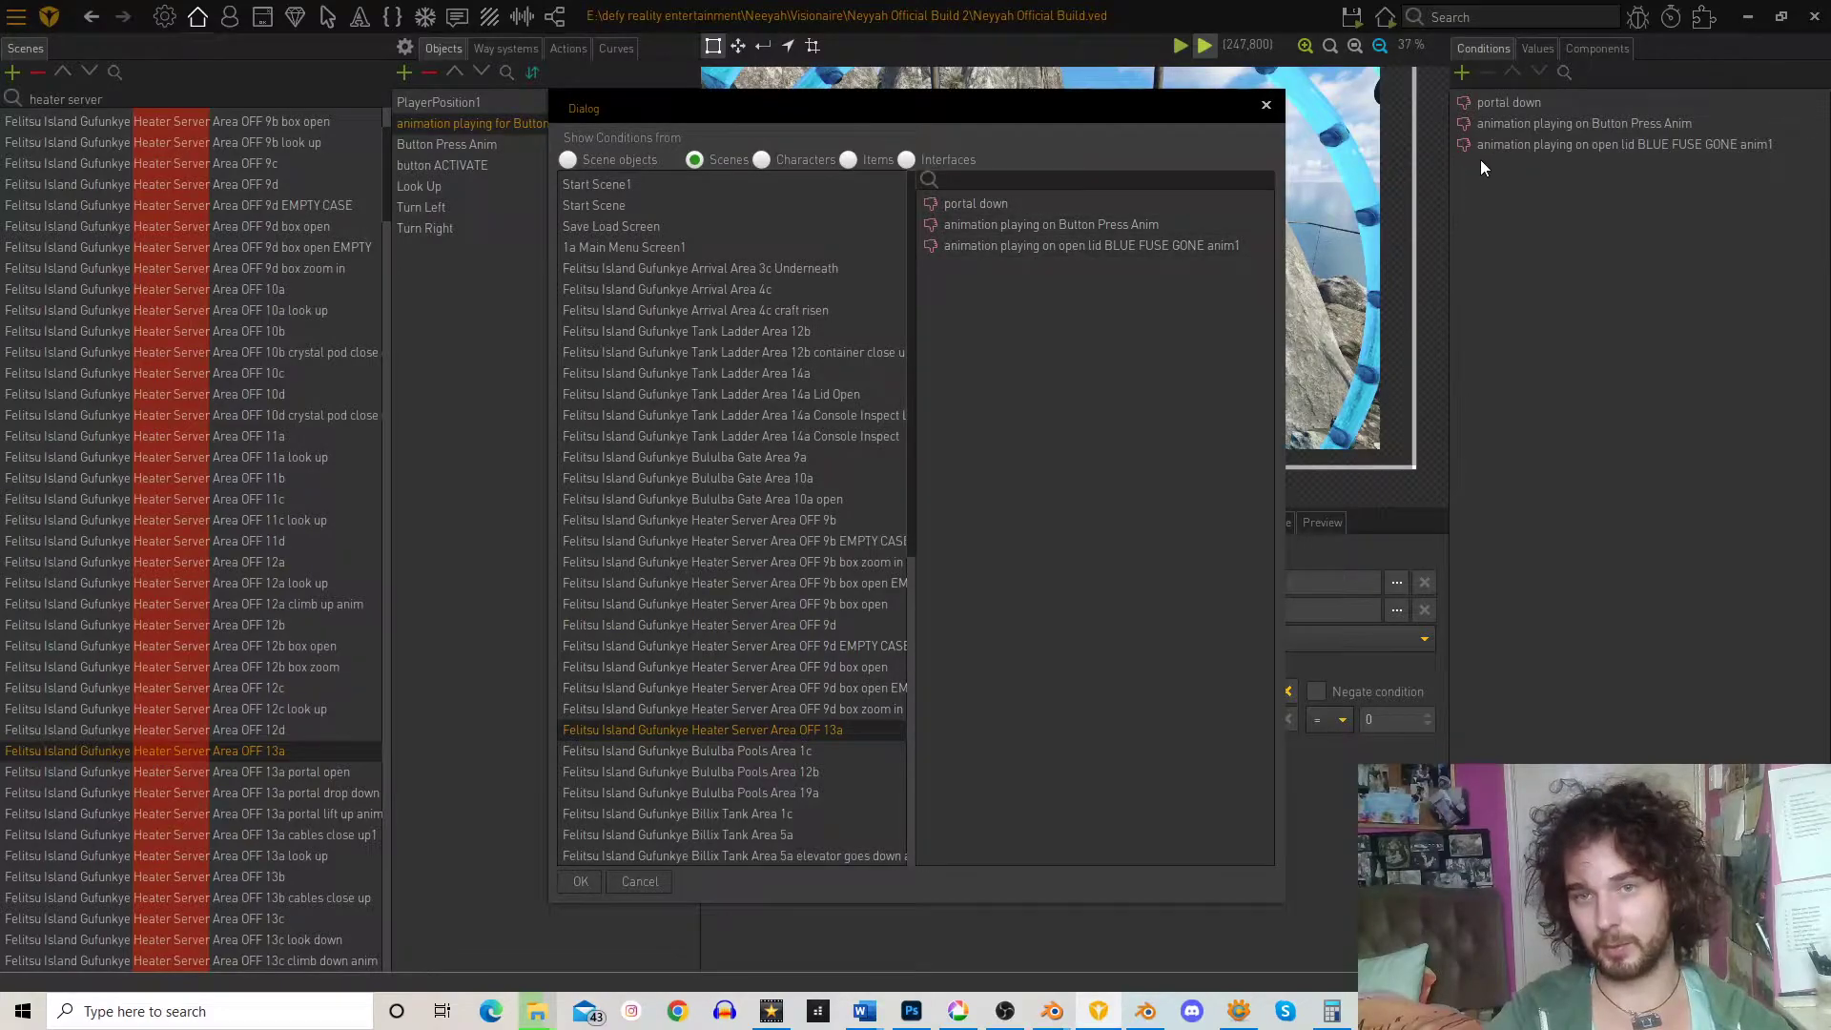
left_click(935, 225)
left_click(581, 882)
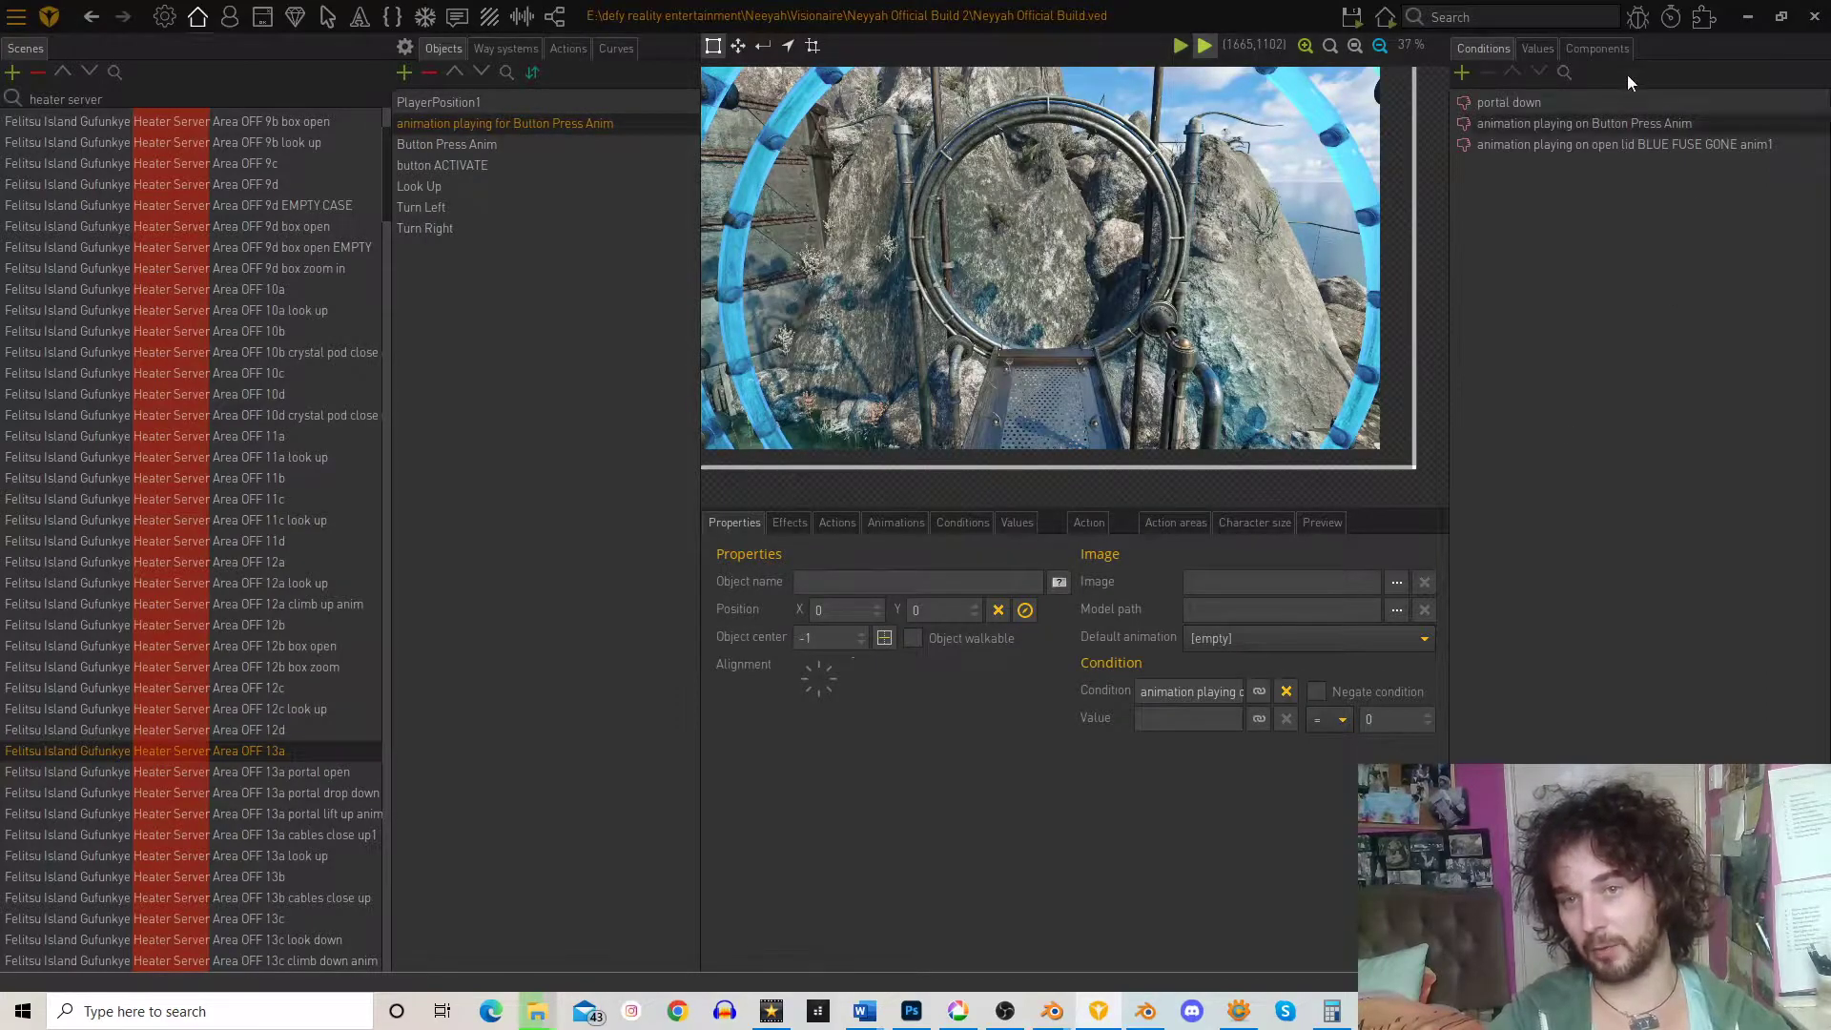
double_click(1605, 128)
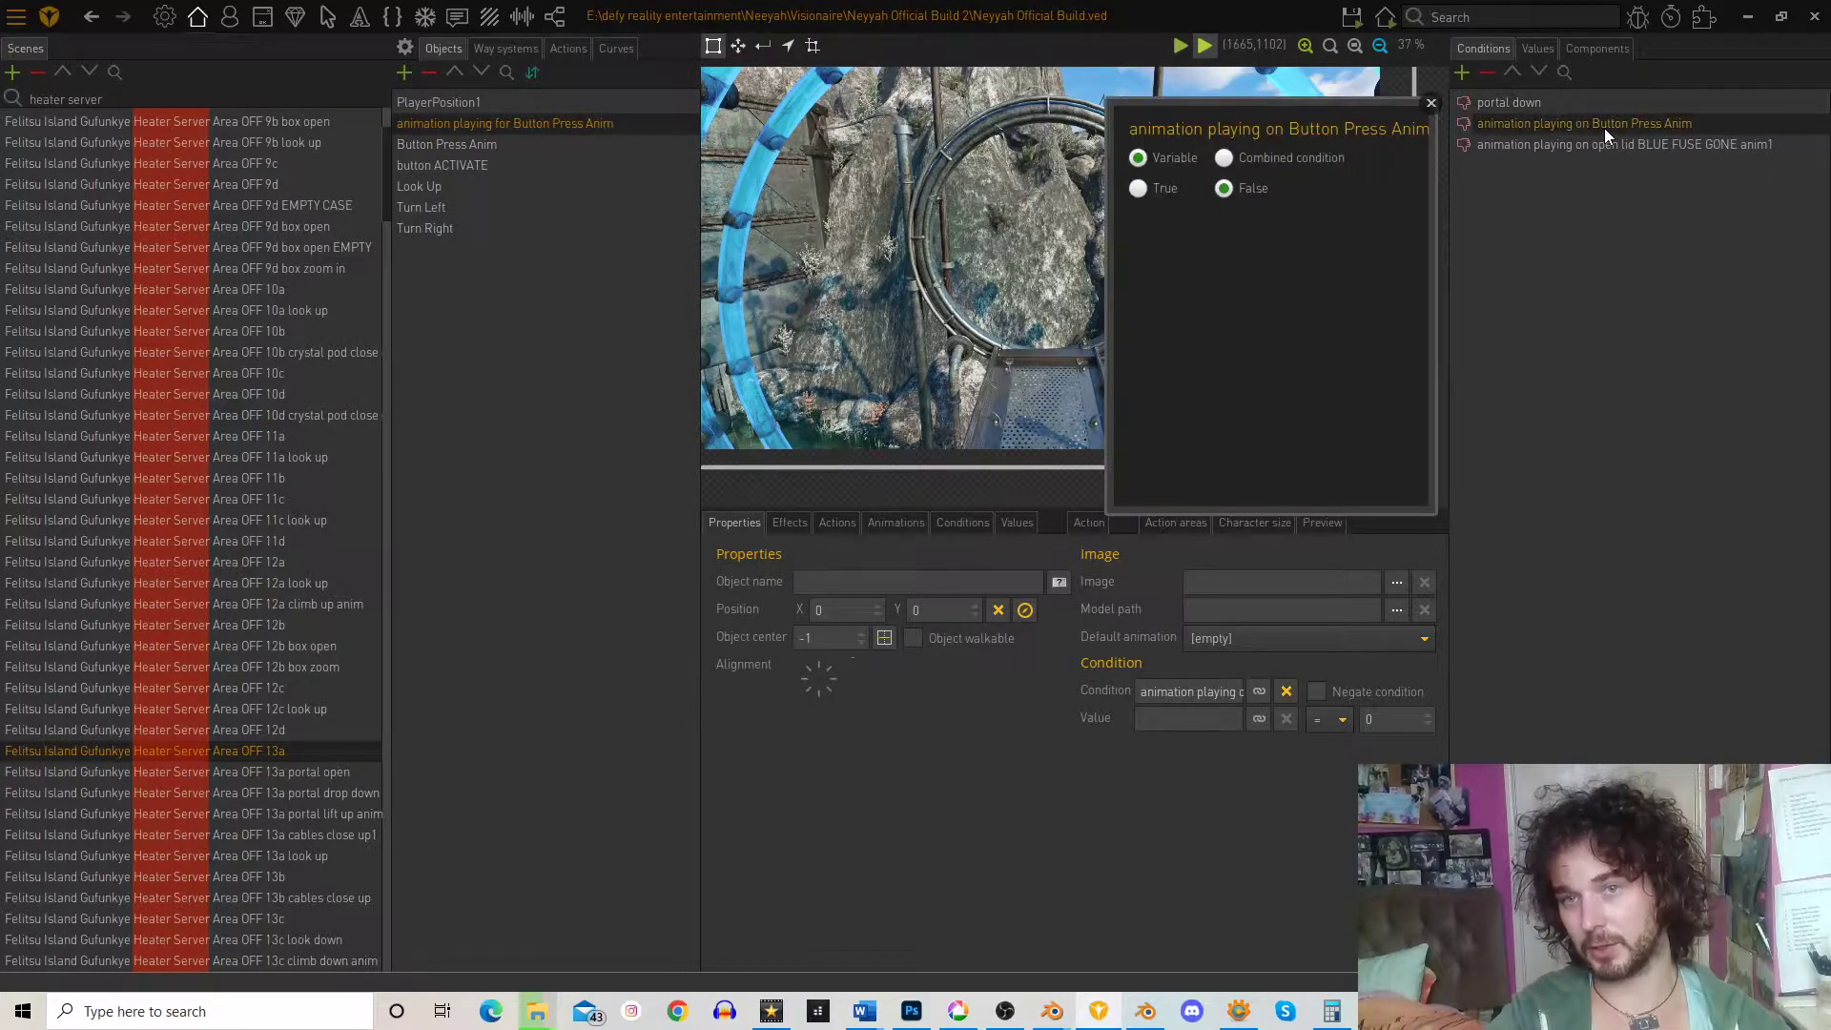
left_click(1577, 191)
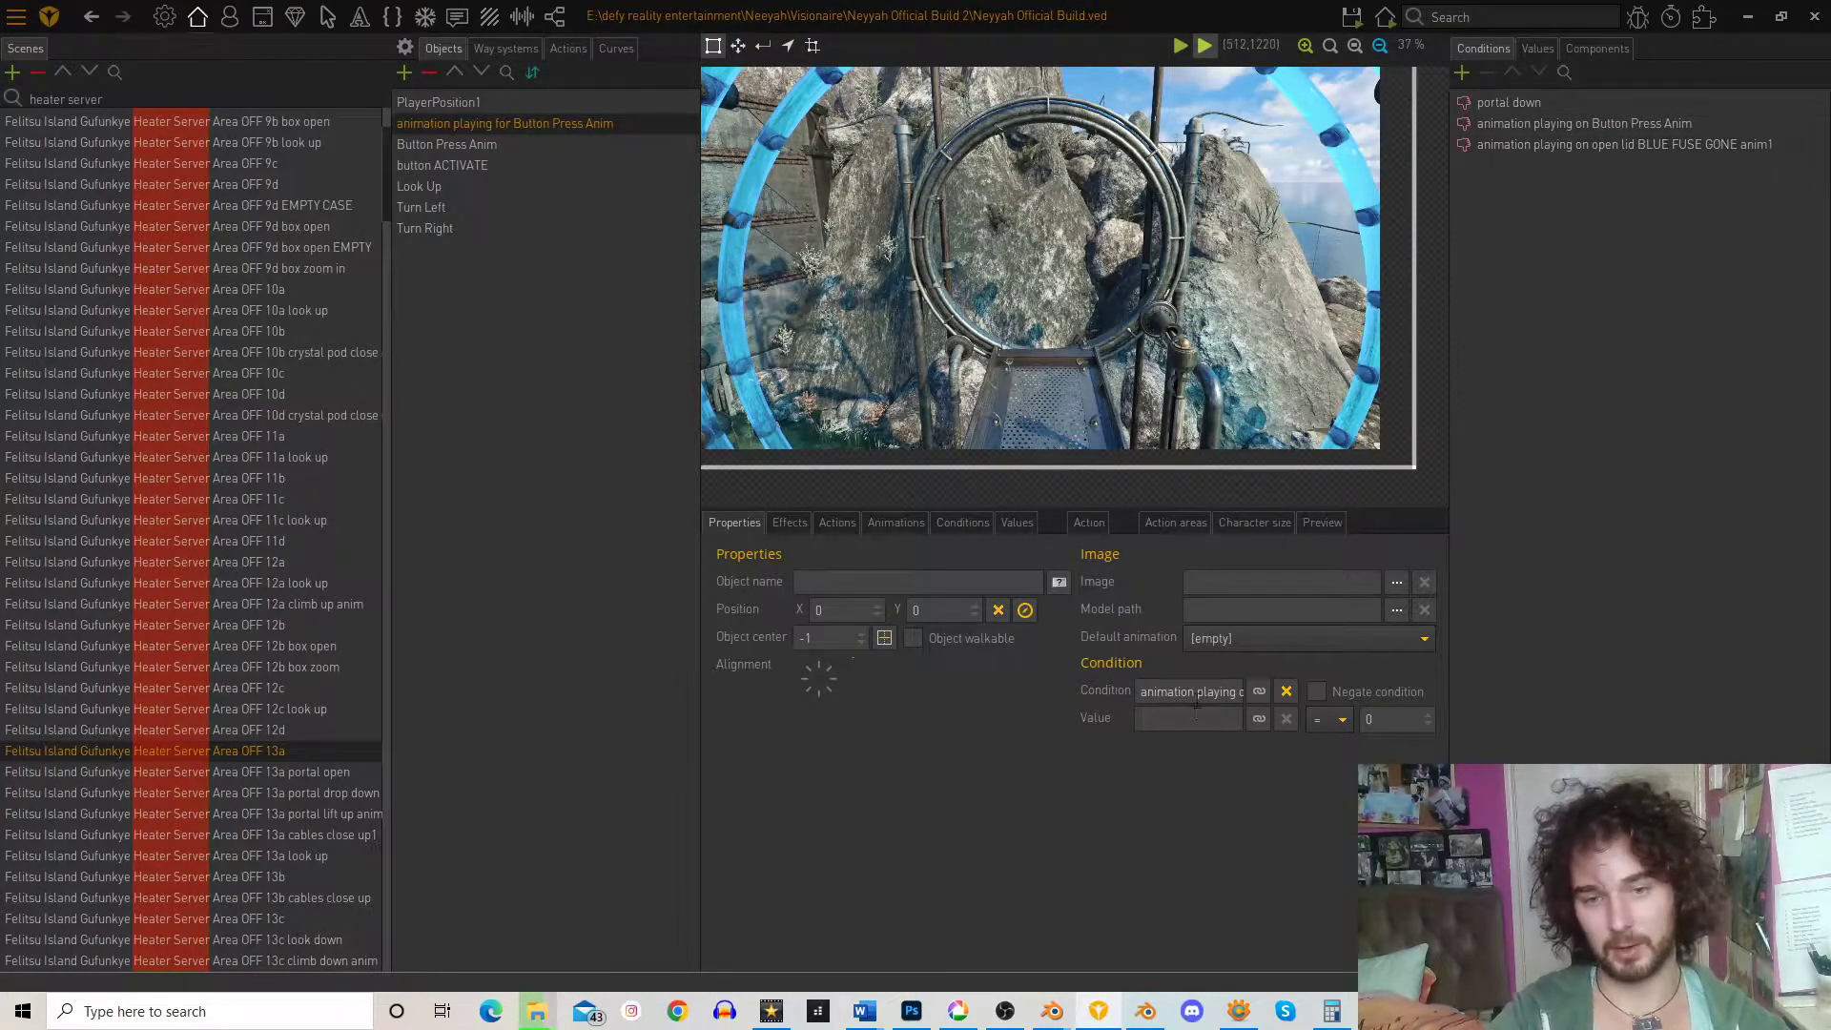
- Save the project with a game run on scene 13a to test the portal button, and quit the game
left_click(837, 525)
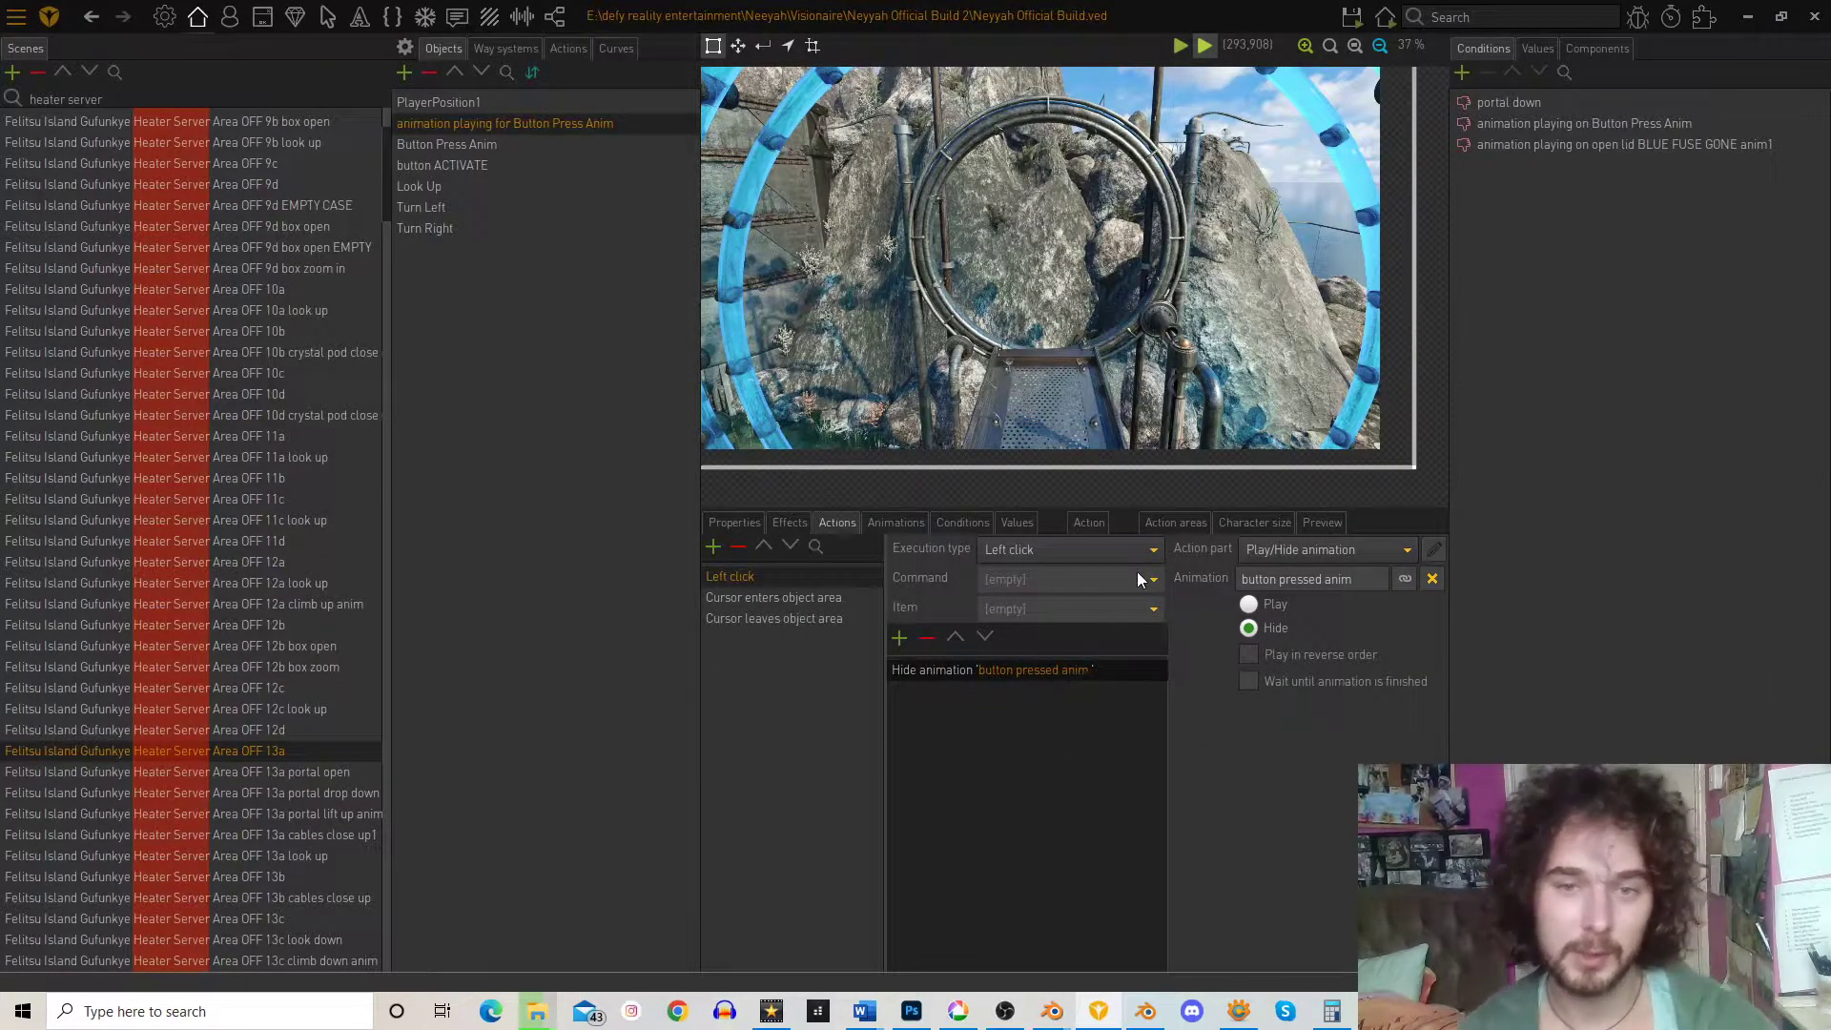
left_click(1351, 16)
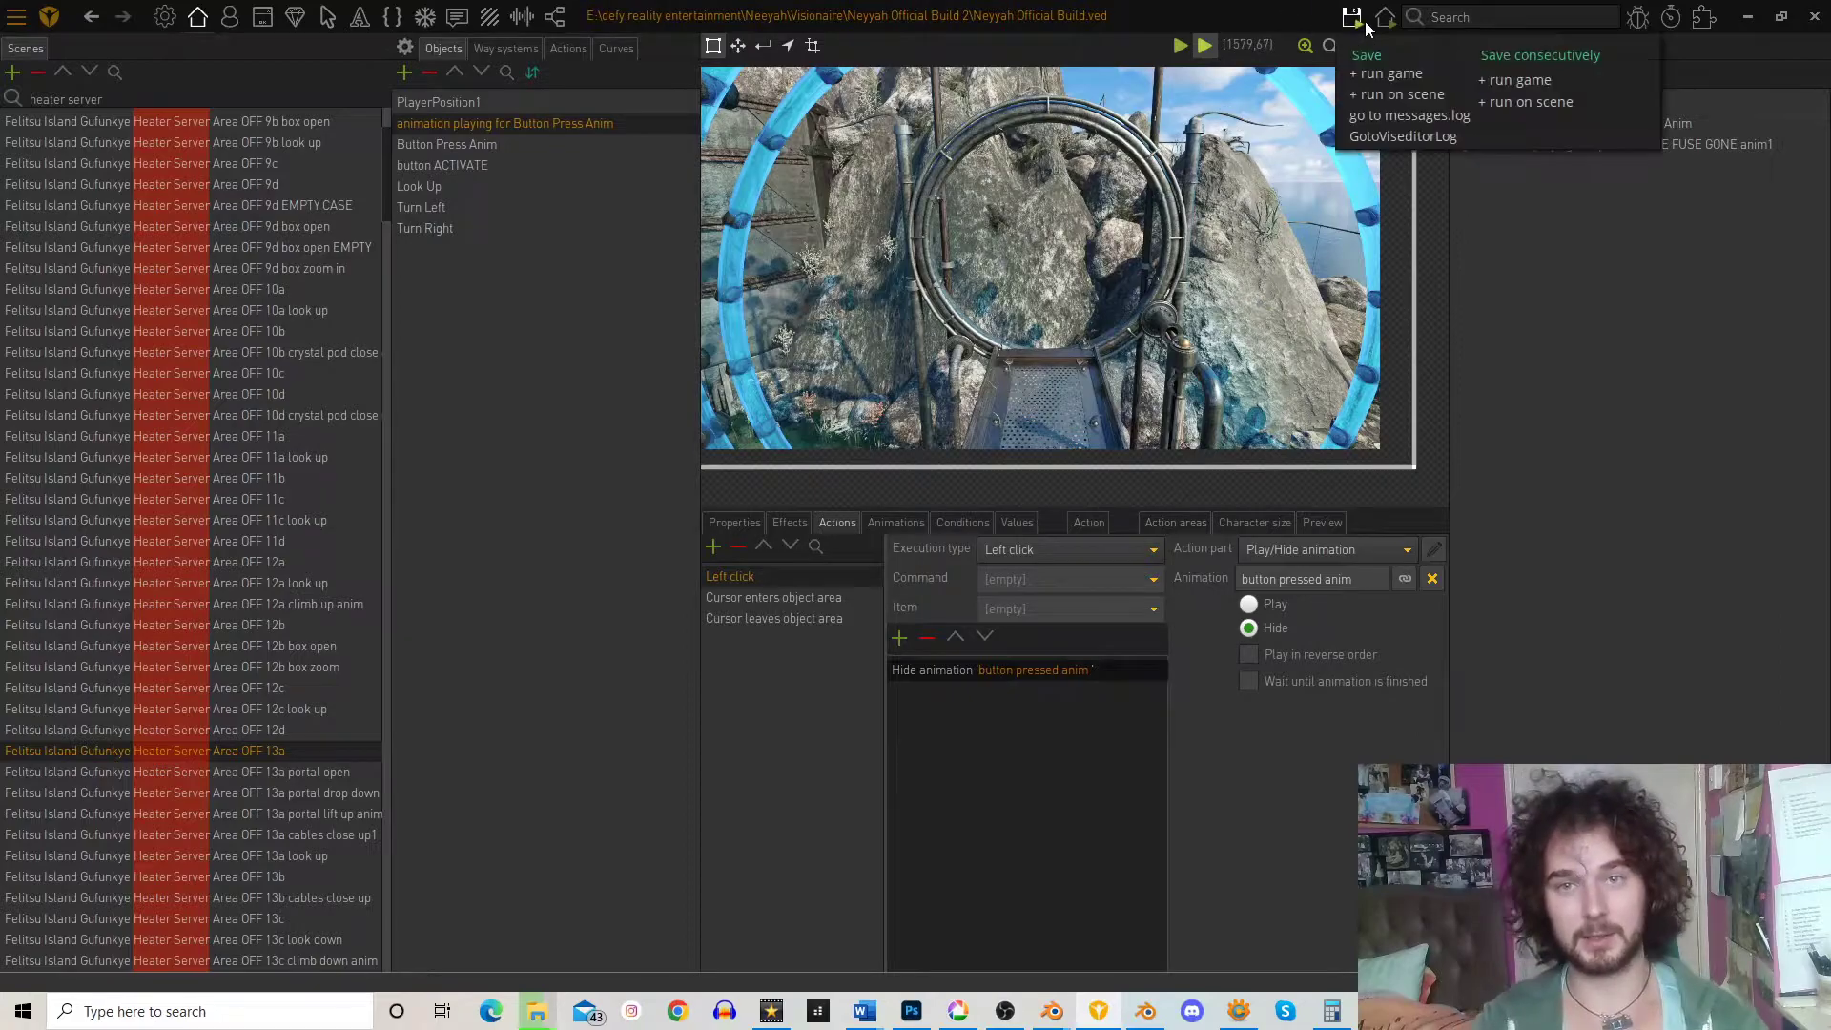
left_click(1398, 95)
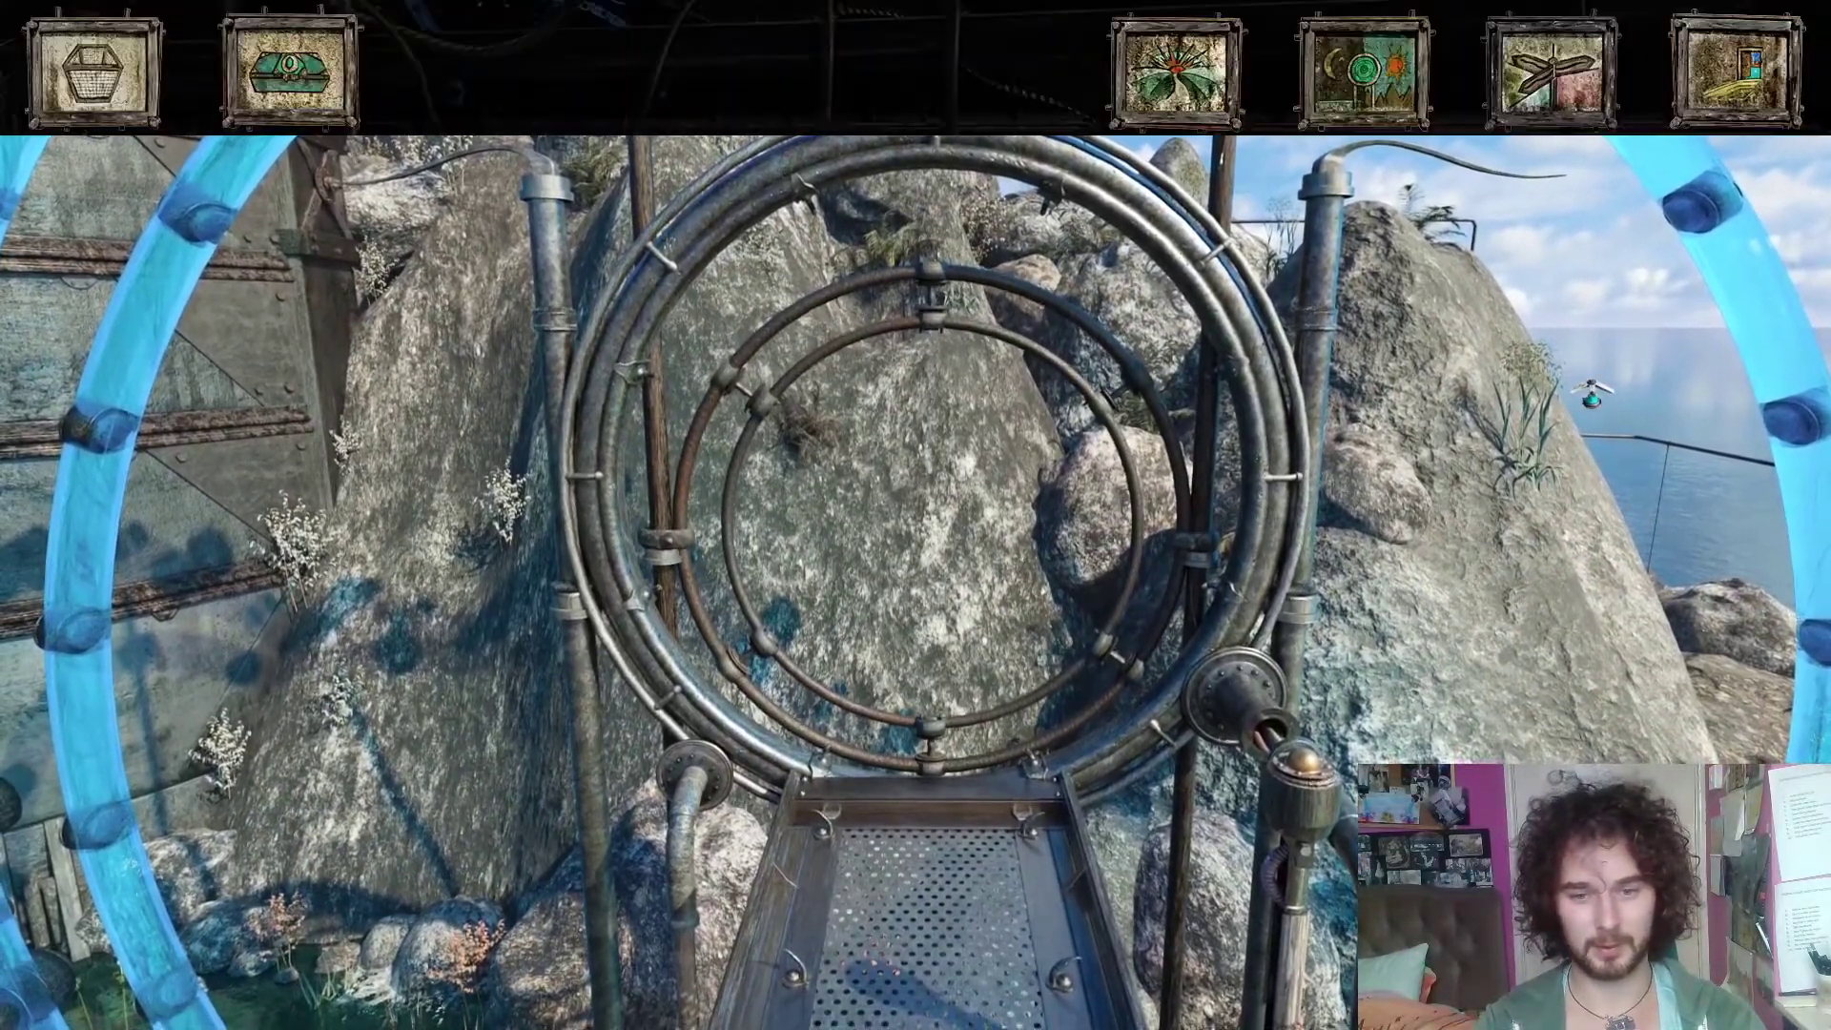
left_click(1719, 87)
left_click(939, 605)
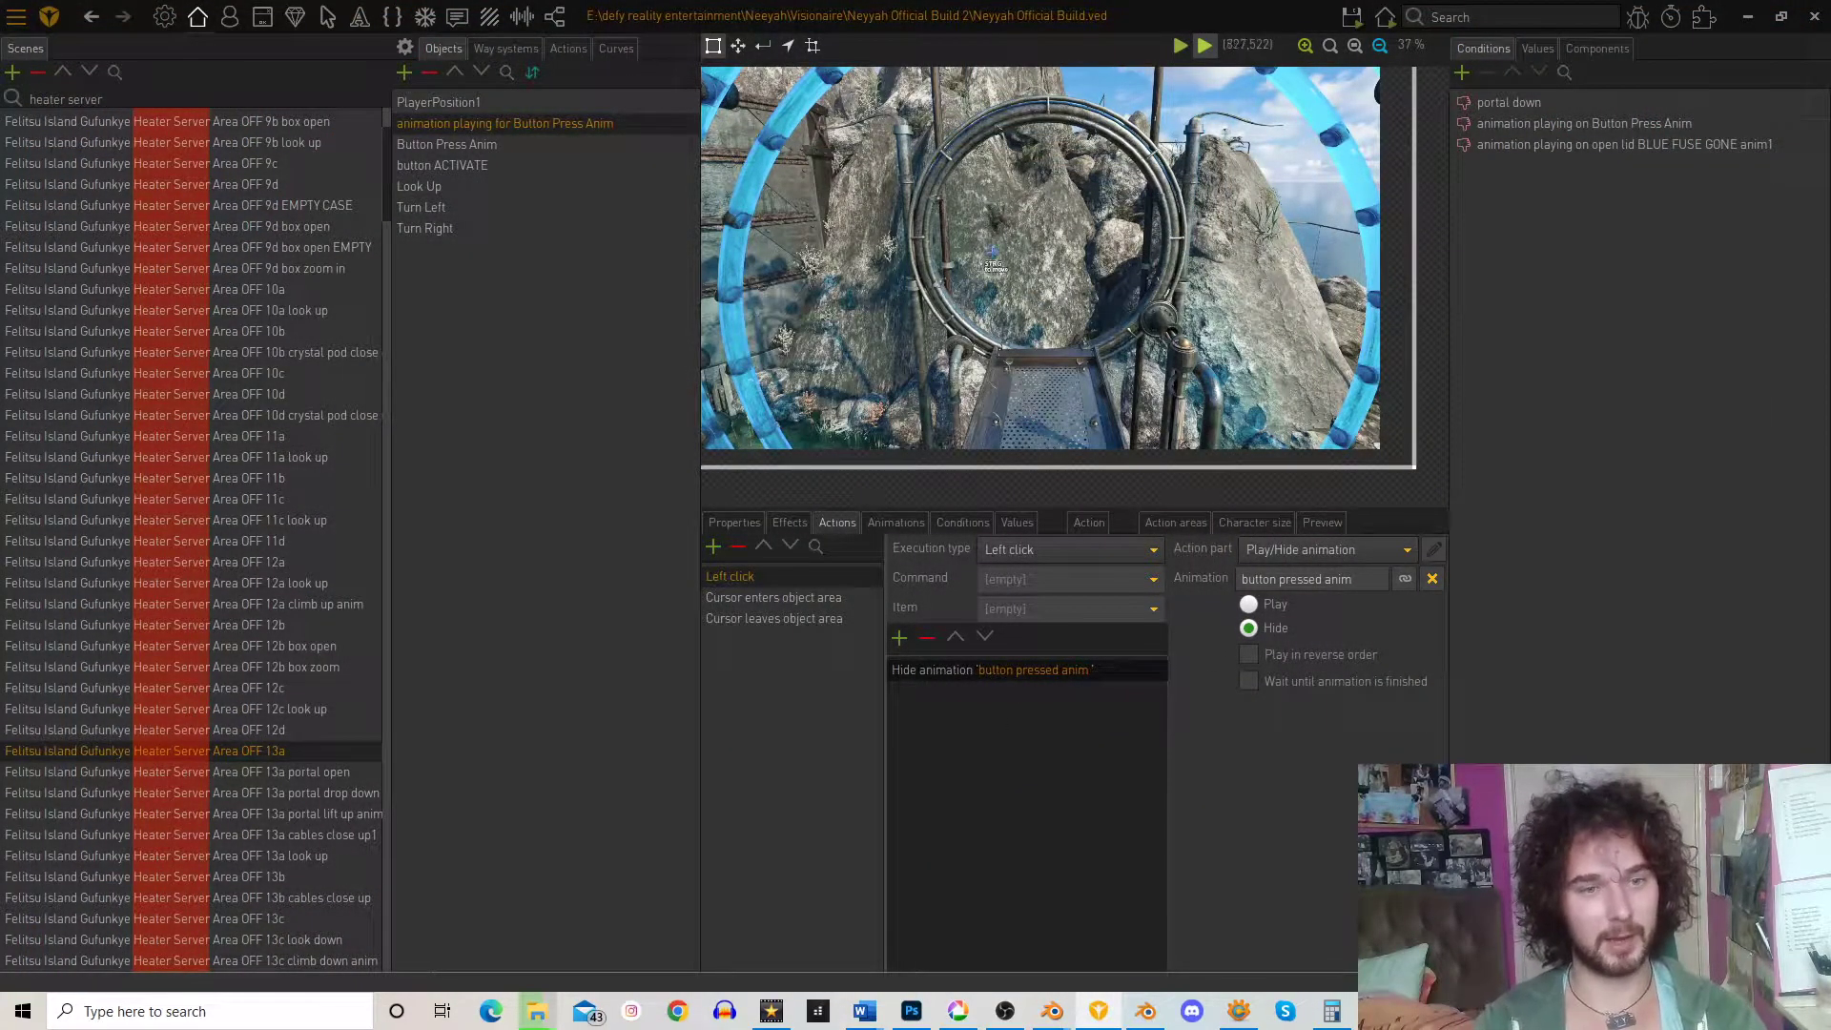
- Examine the actions of Button Press Anim and the left click action parts of button ACTIVATE in scene 13a
left_click(467, 145)
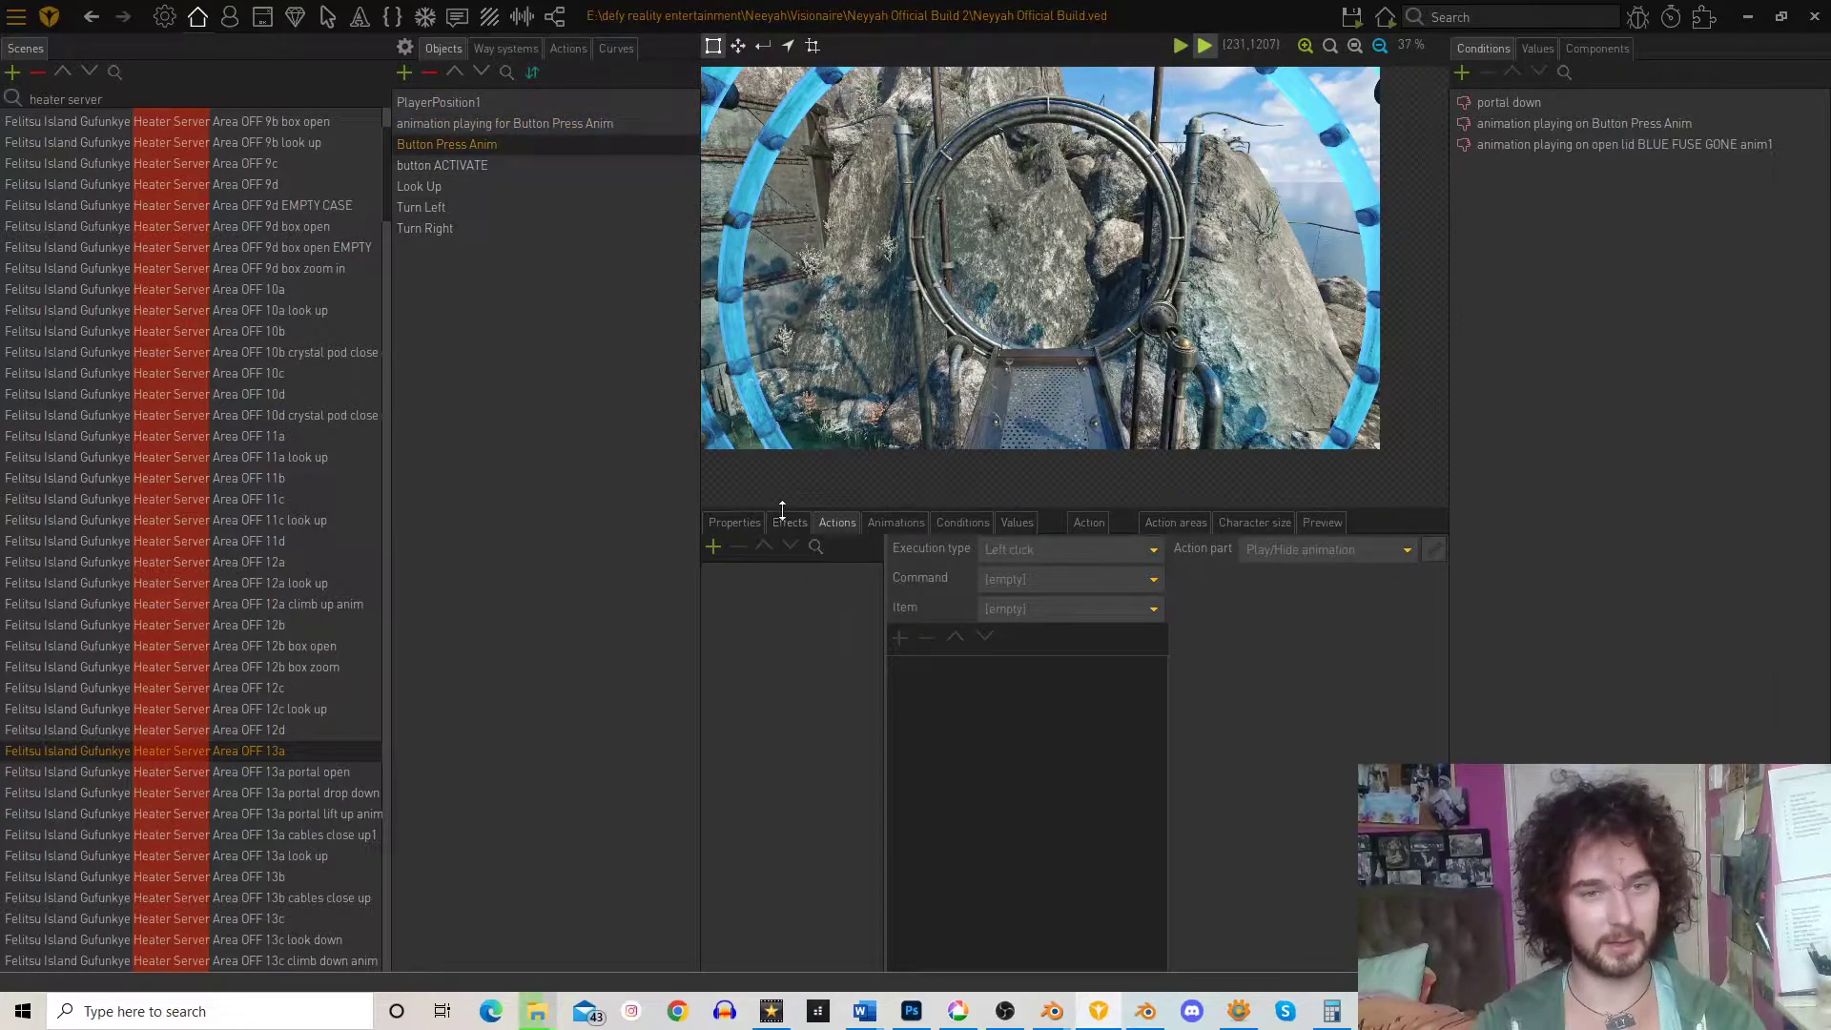
left_click(879, 524)
left_click(847, 523)
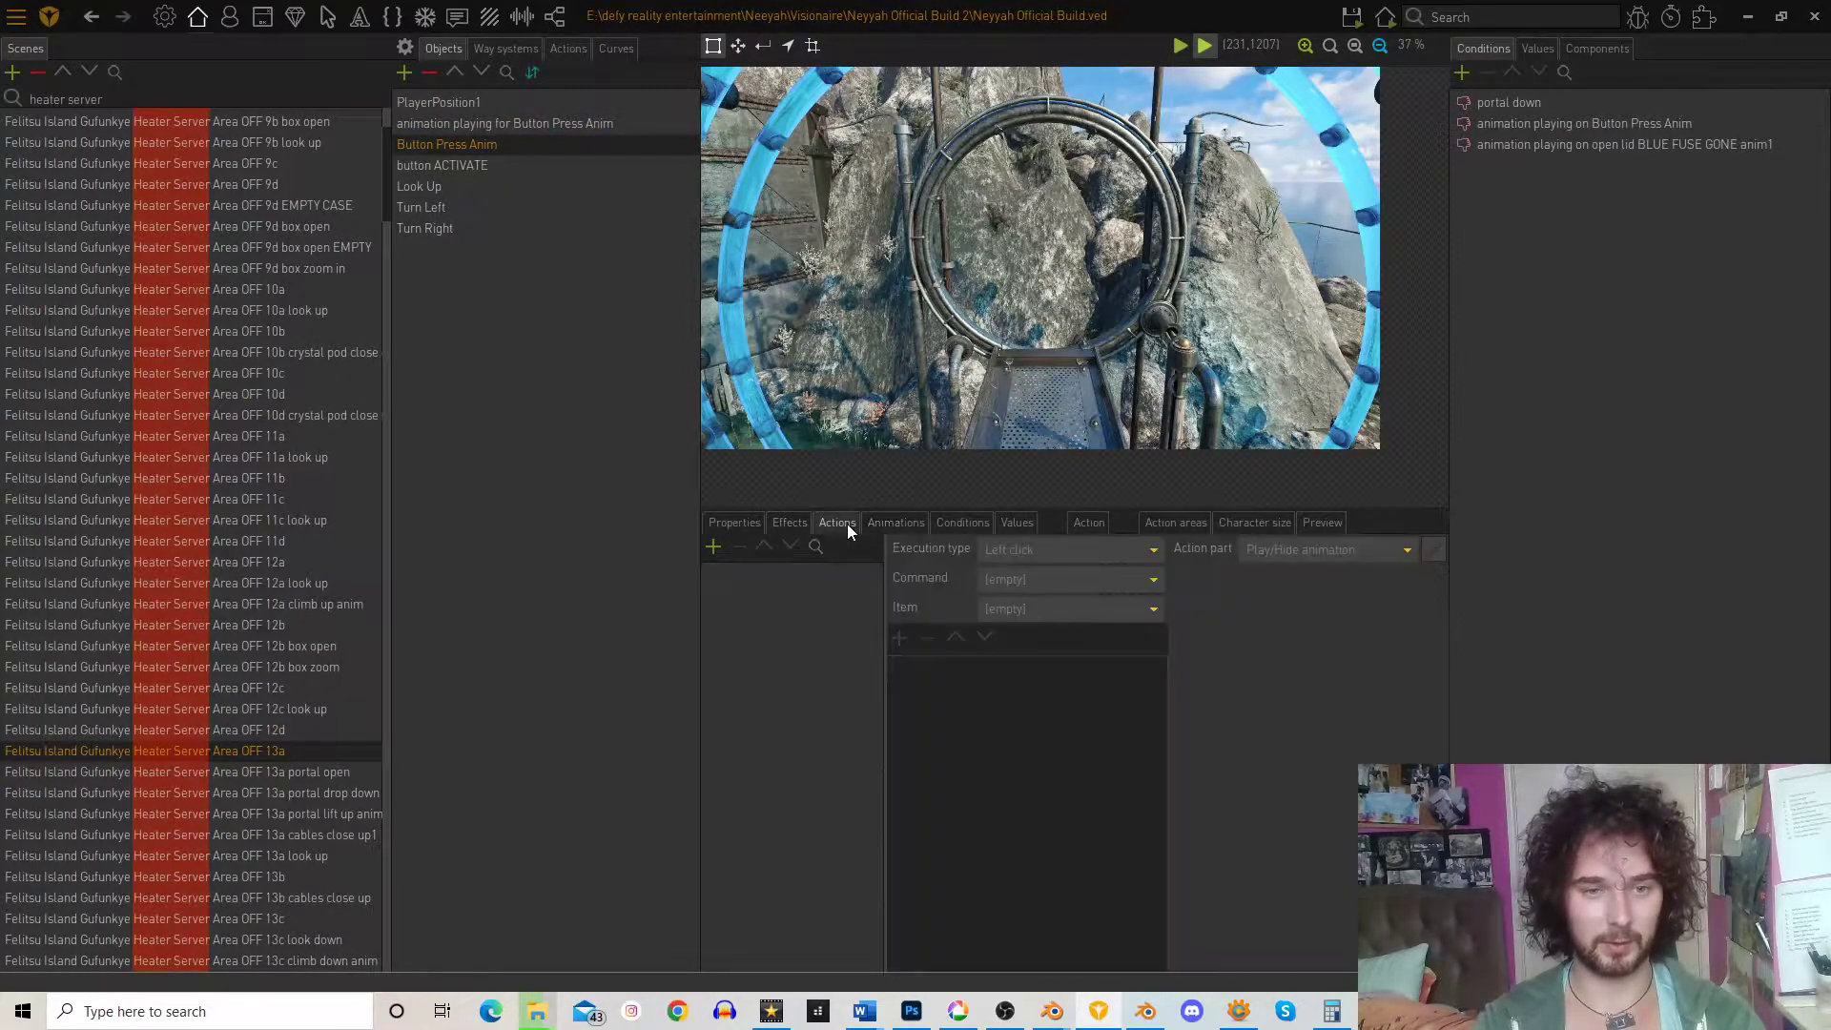
left_click(448, 166)
left_click(805, 578)
left_click(937, 733)
left_click(937, 716)
left_click(1054, 733)
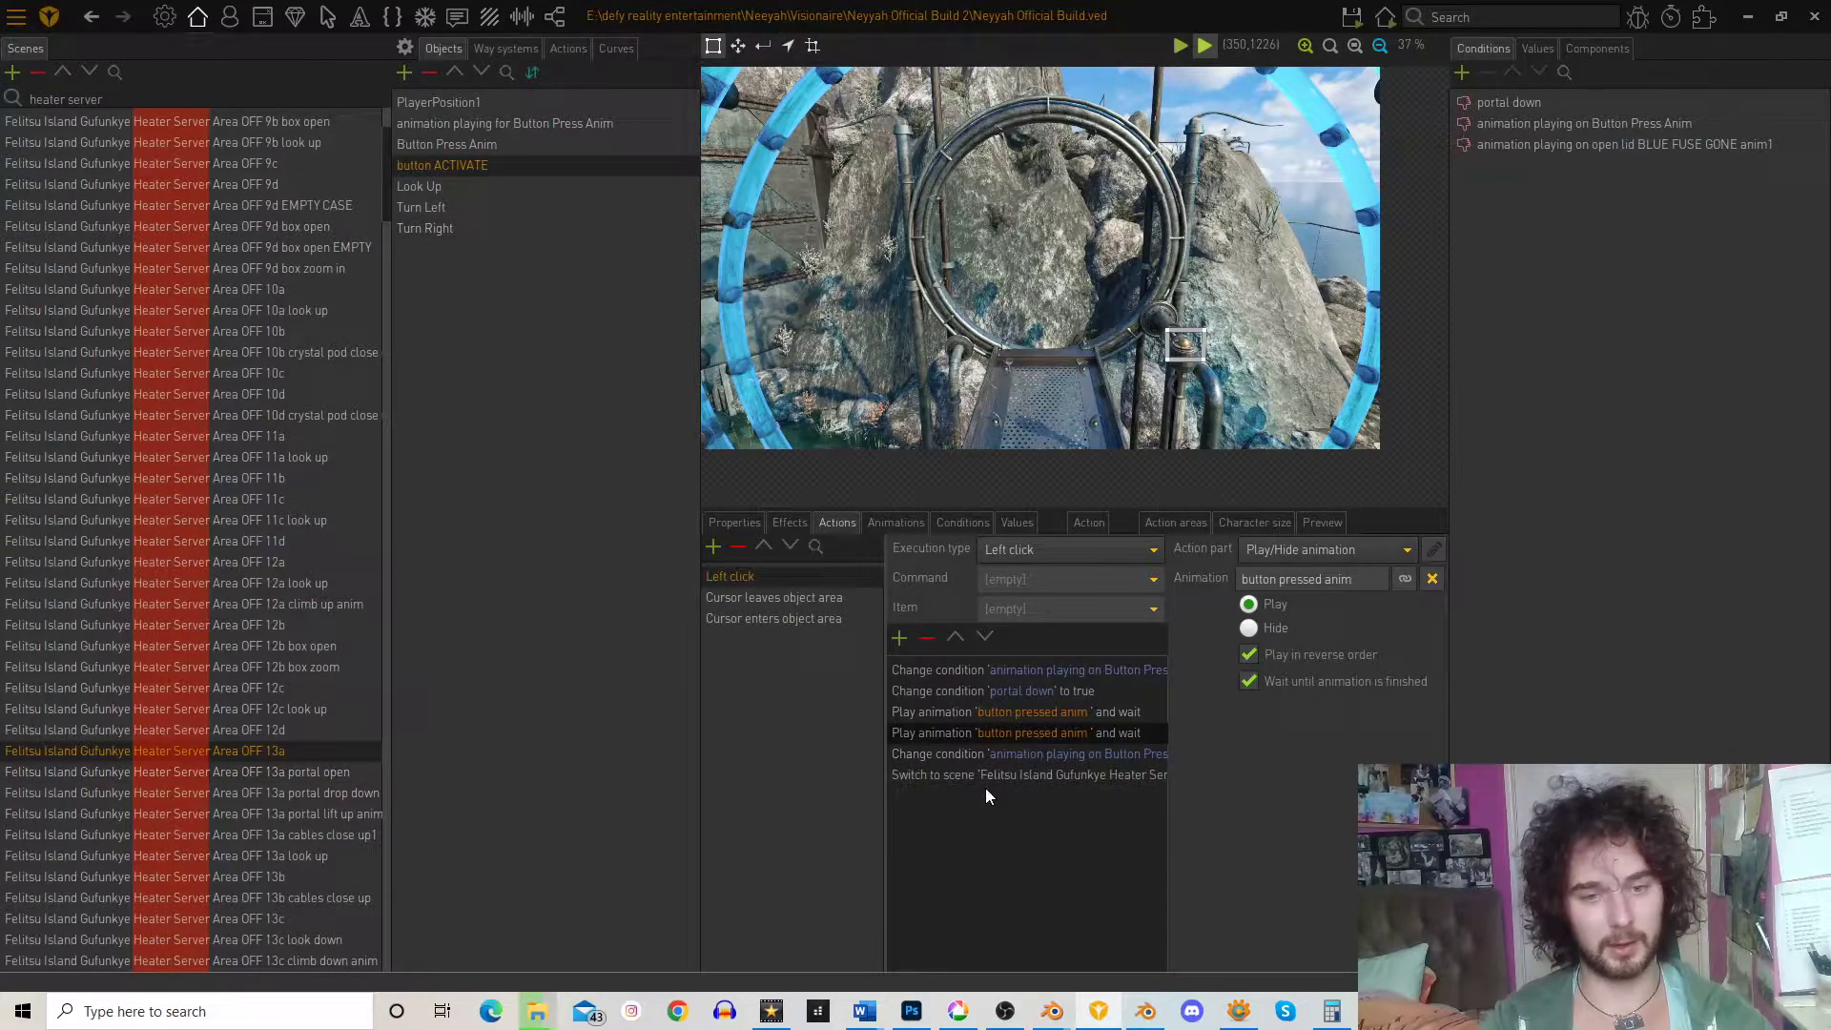
left_click(959, 775)
right_click(943, 775)
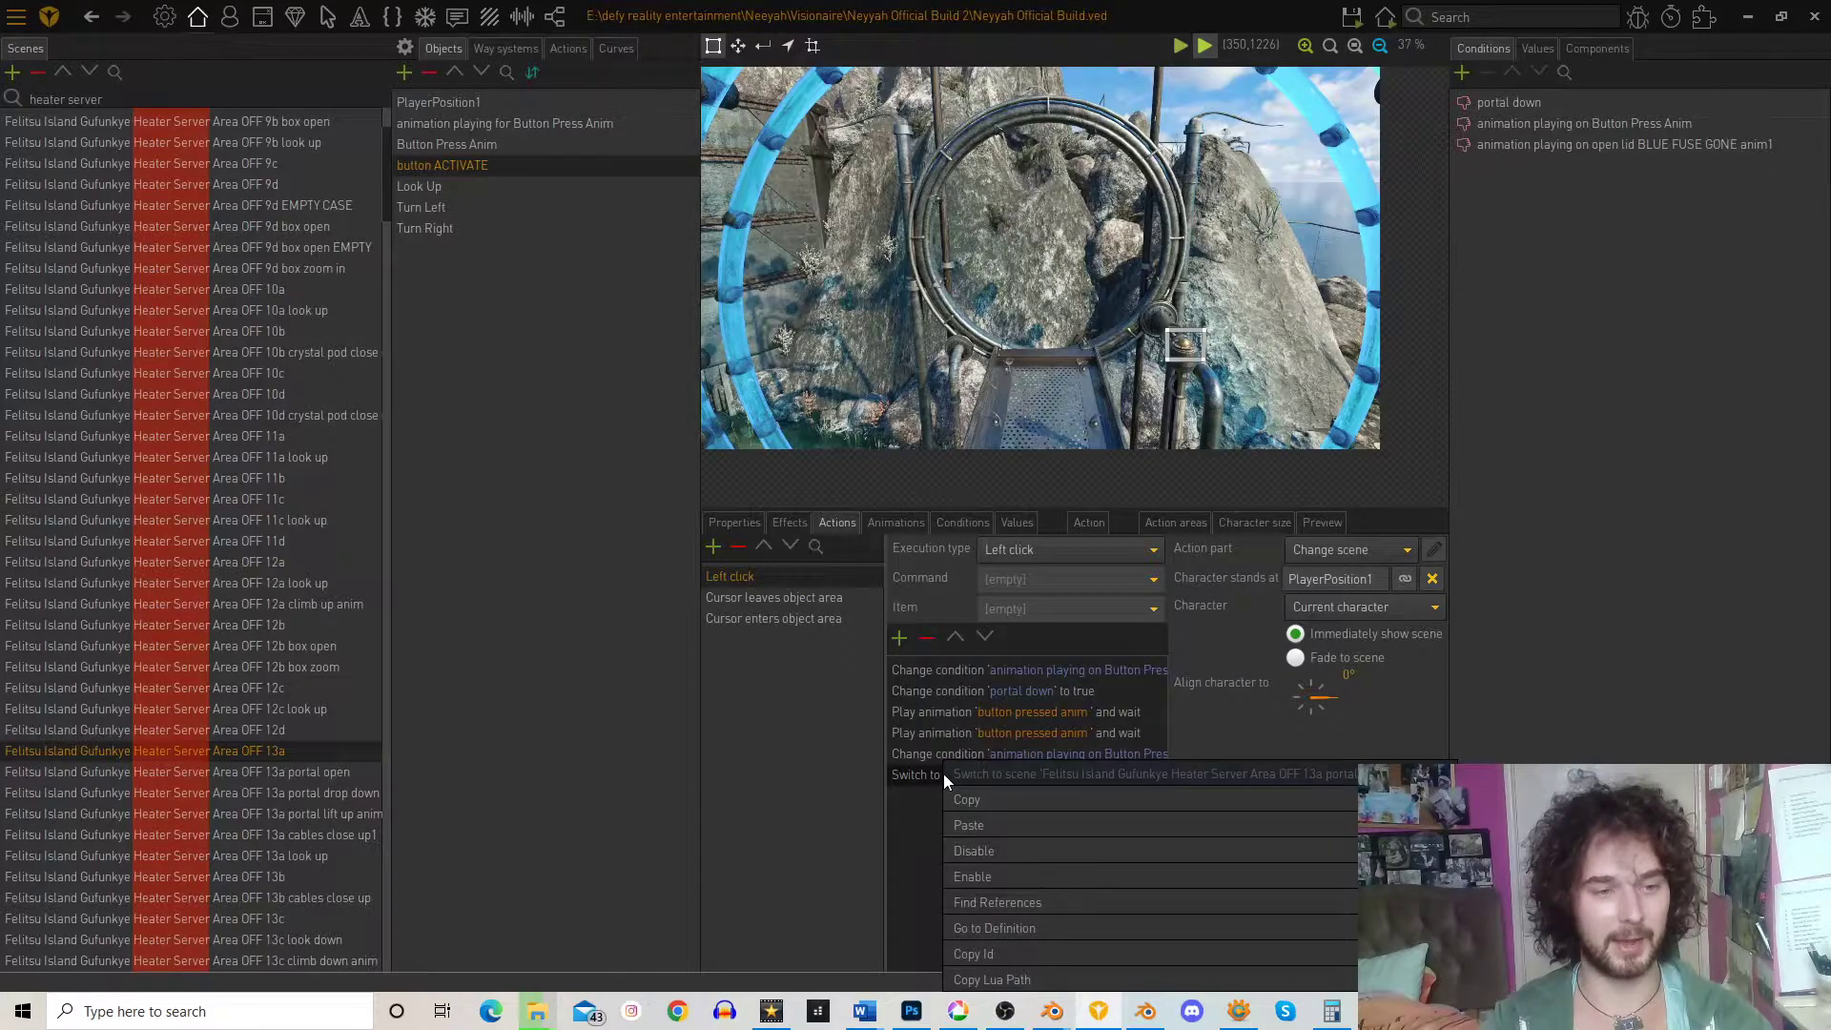
- In scene '13a portal drop down anim', examine the 'portal drop down' object's left click and cursor enters object area actions
left_click_drag(384, 717, 416, 754)
left_click(368, 794)
left_click(518, 125)
left_click(804, 580)
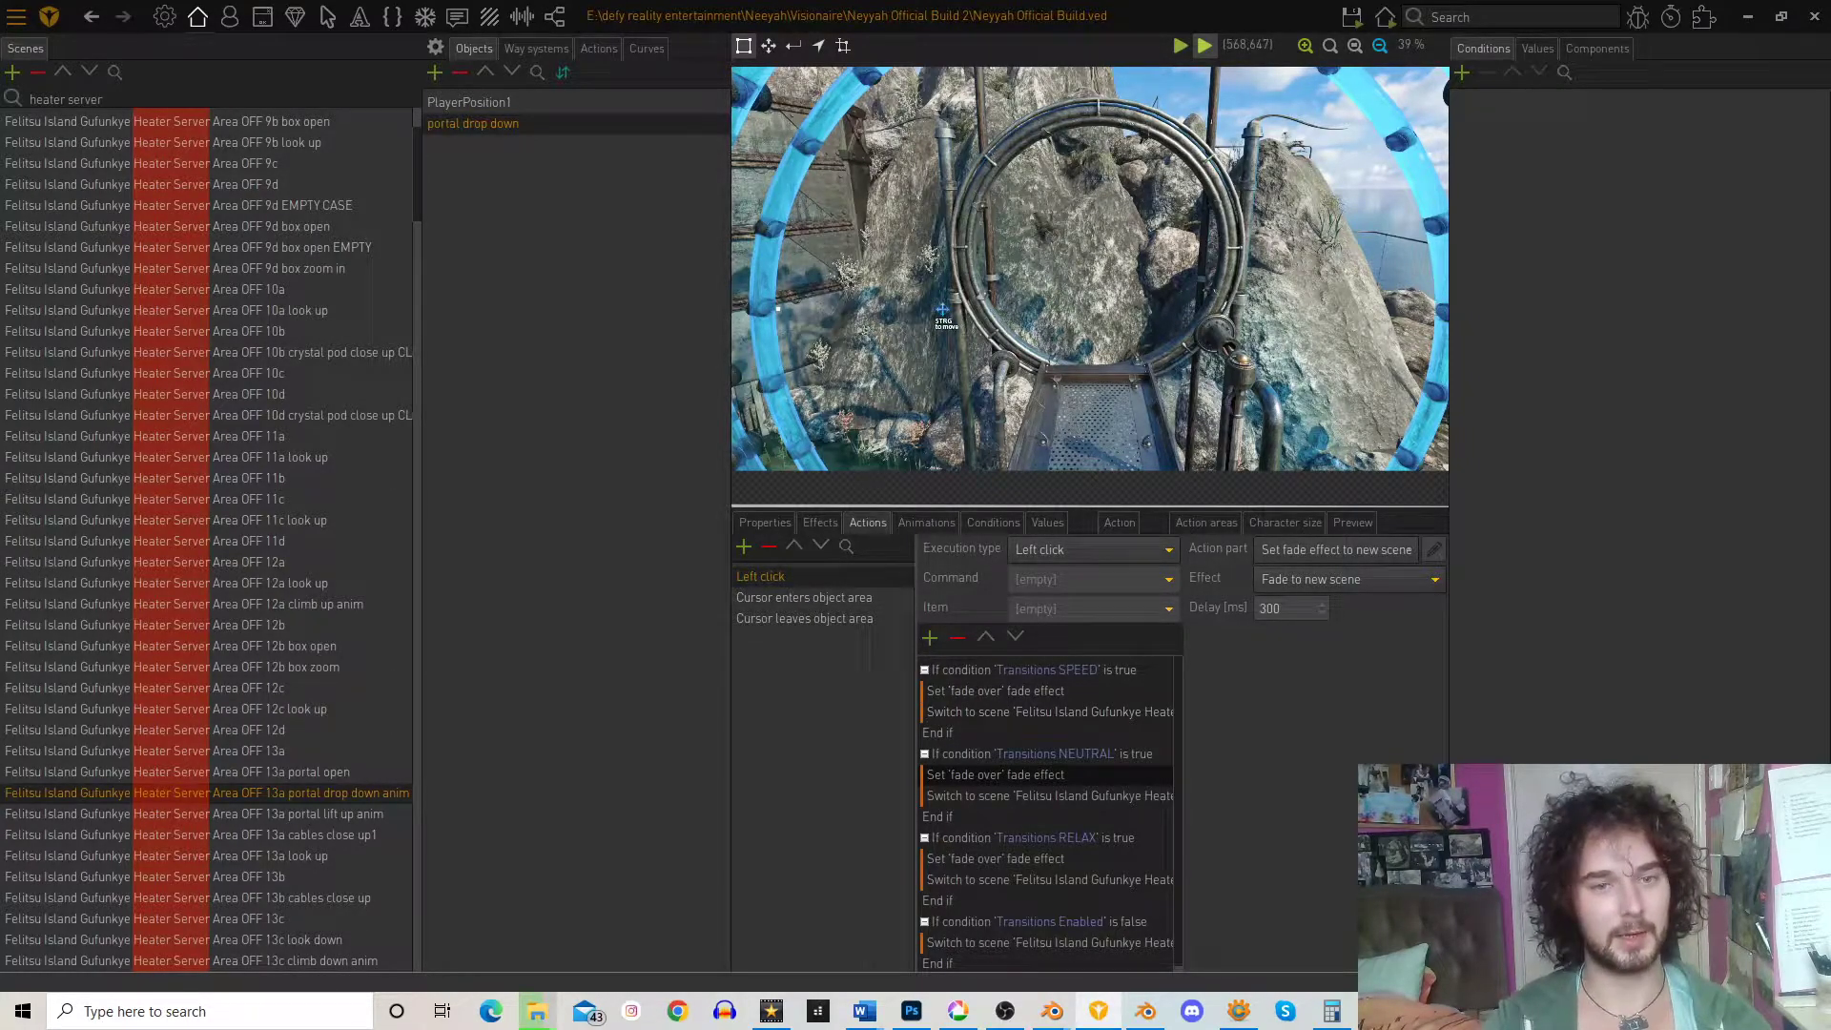
left_click(832, 599)
left_click(1031, 716)
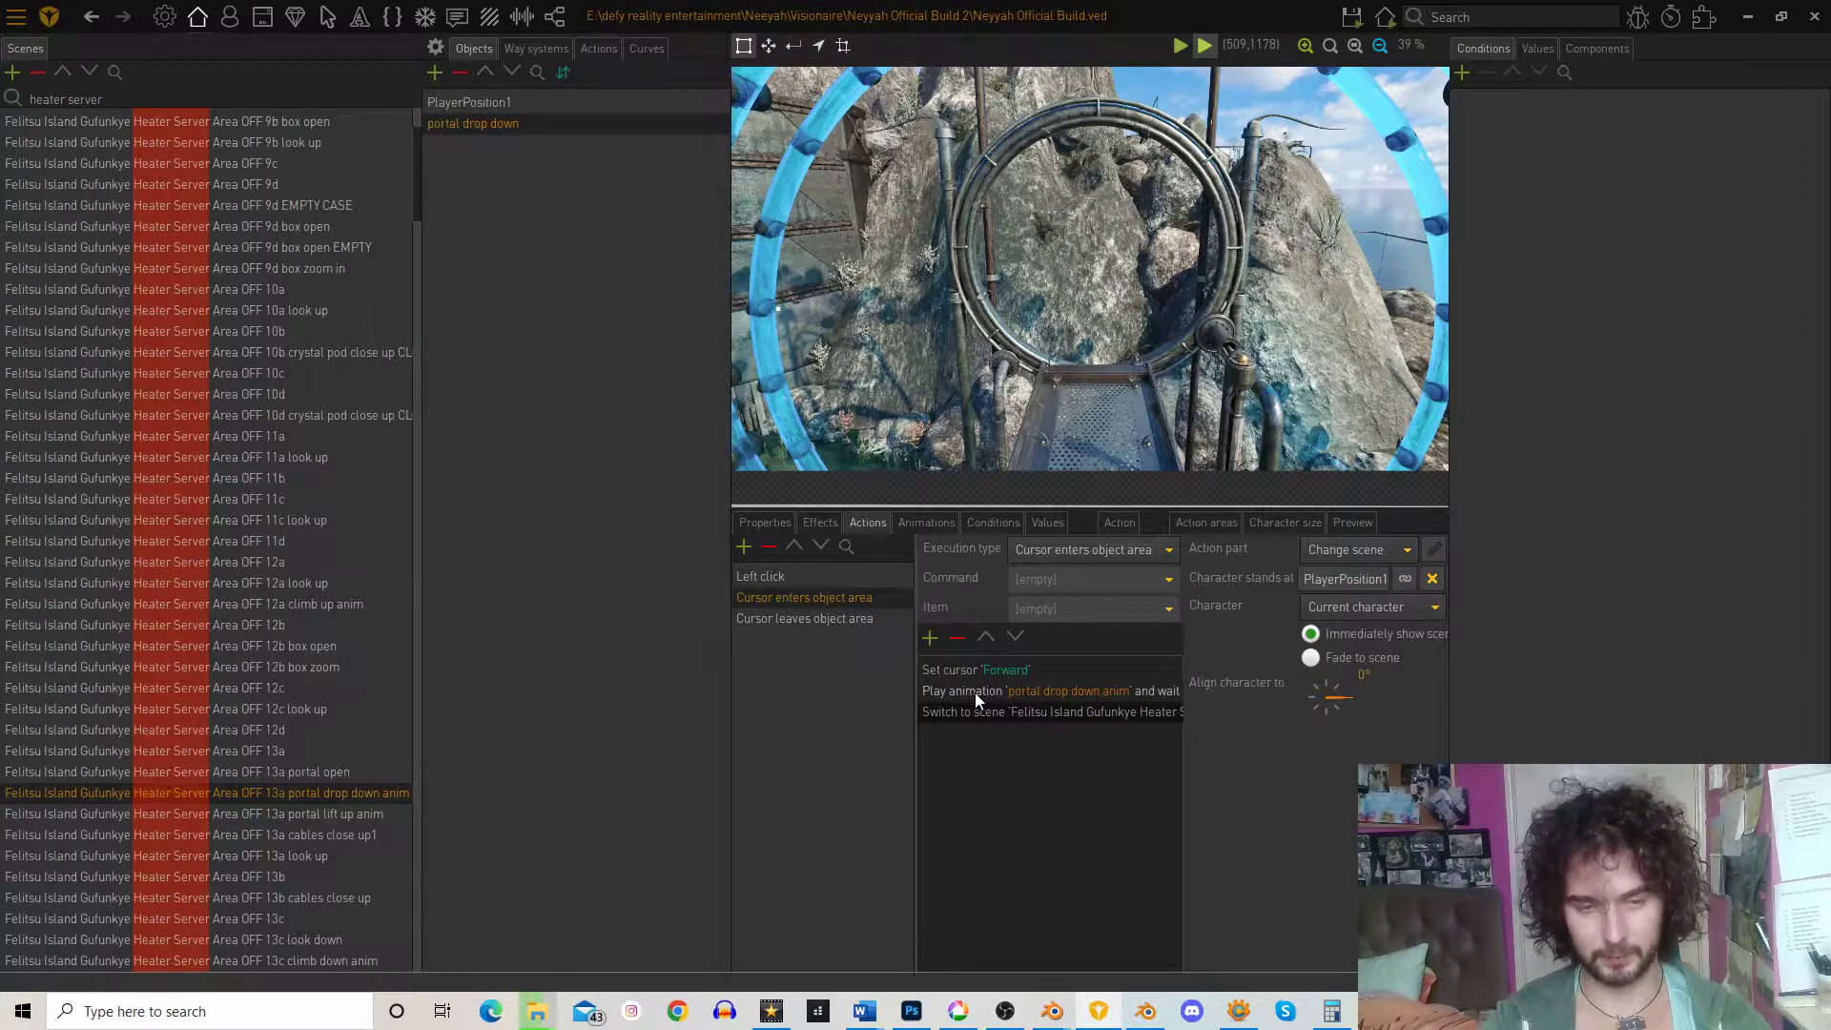
left_click(976, 667)
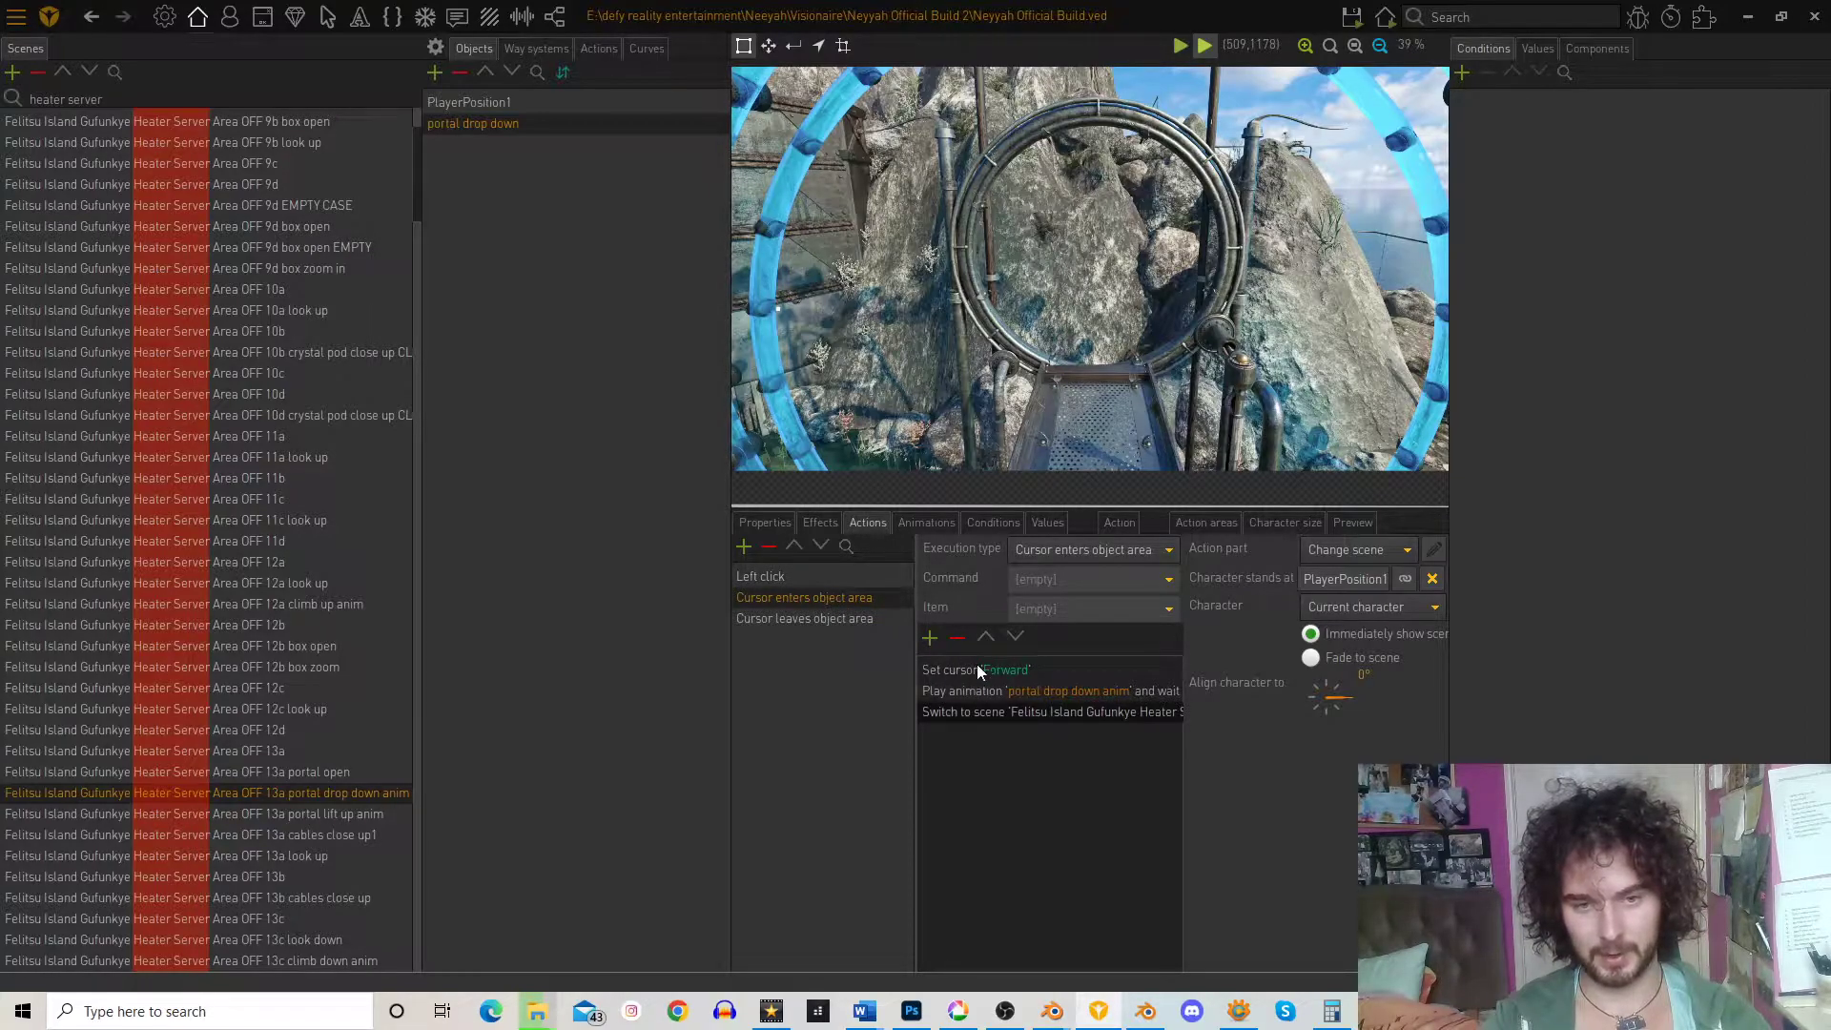
- Set the cursor in 'portal drop down's cursor enters object area action to Default and review its scene switch action parts, including those under left click
left_click(1345, 579)
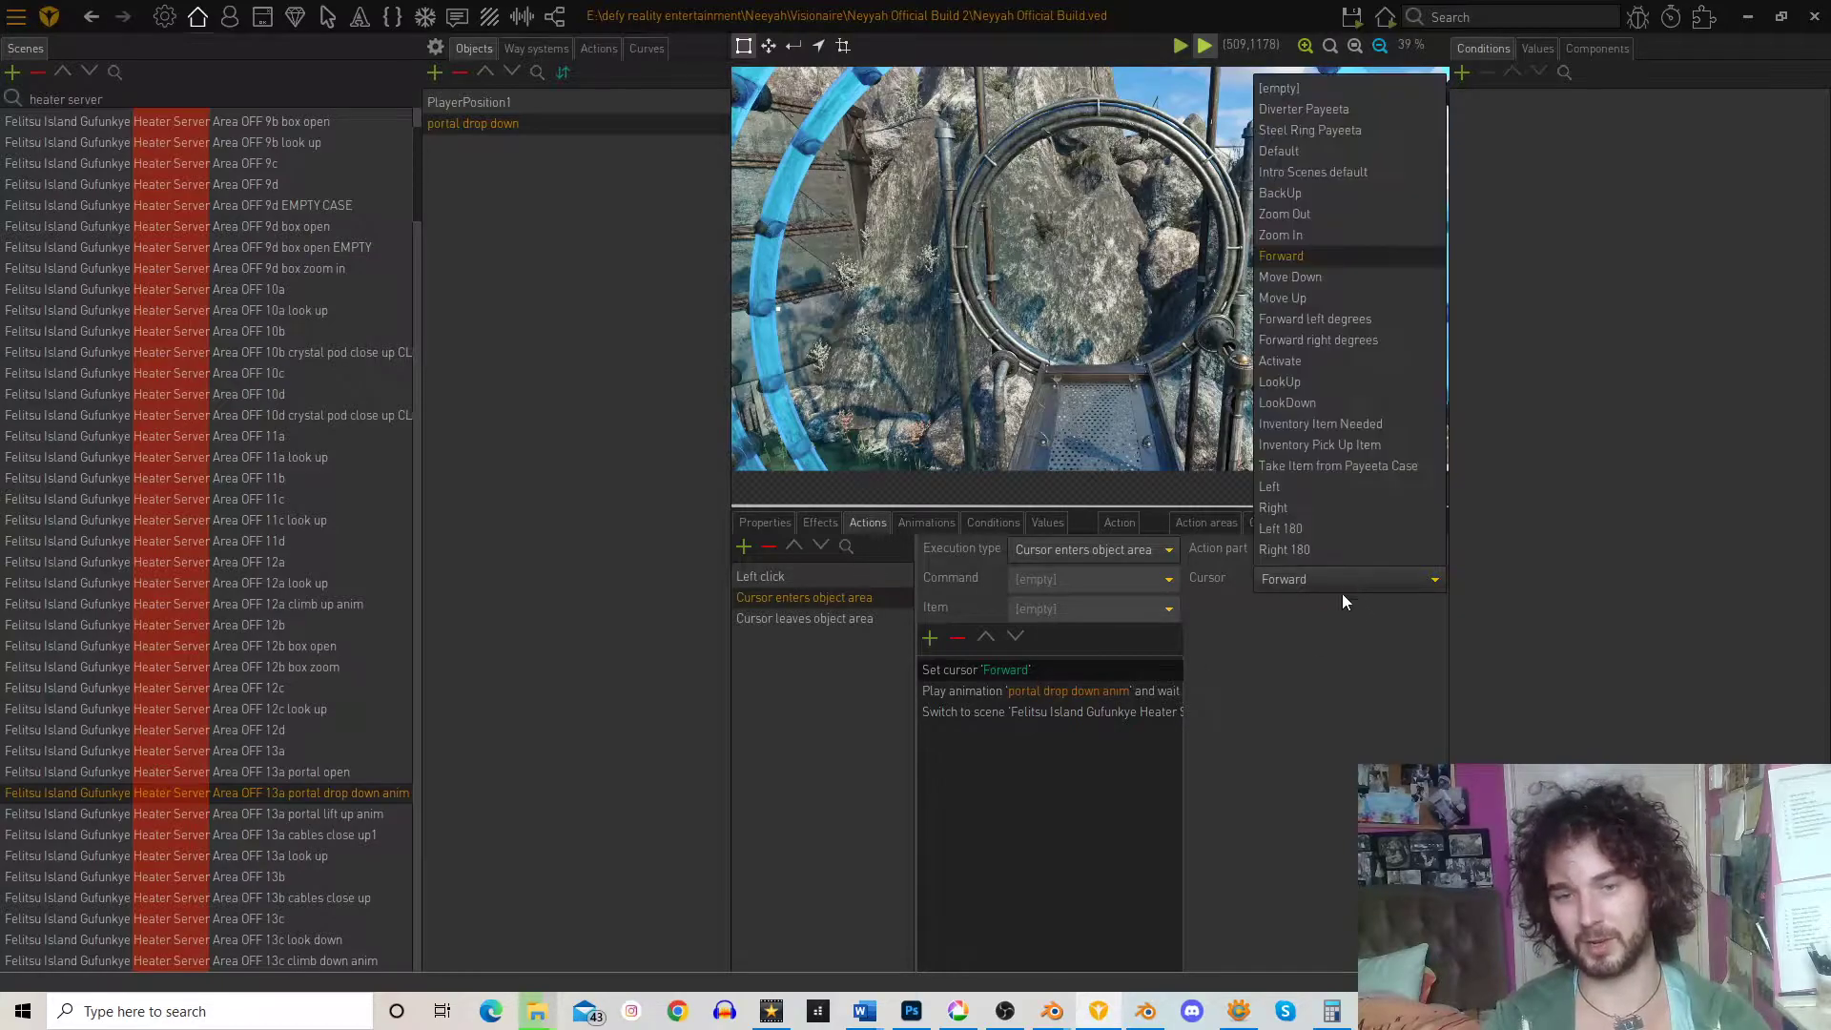
left_click(1289, 158)
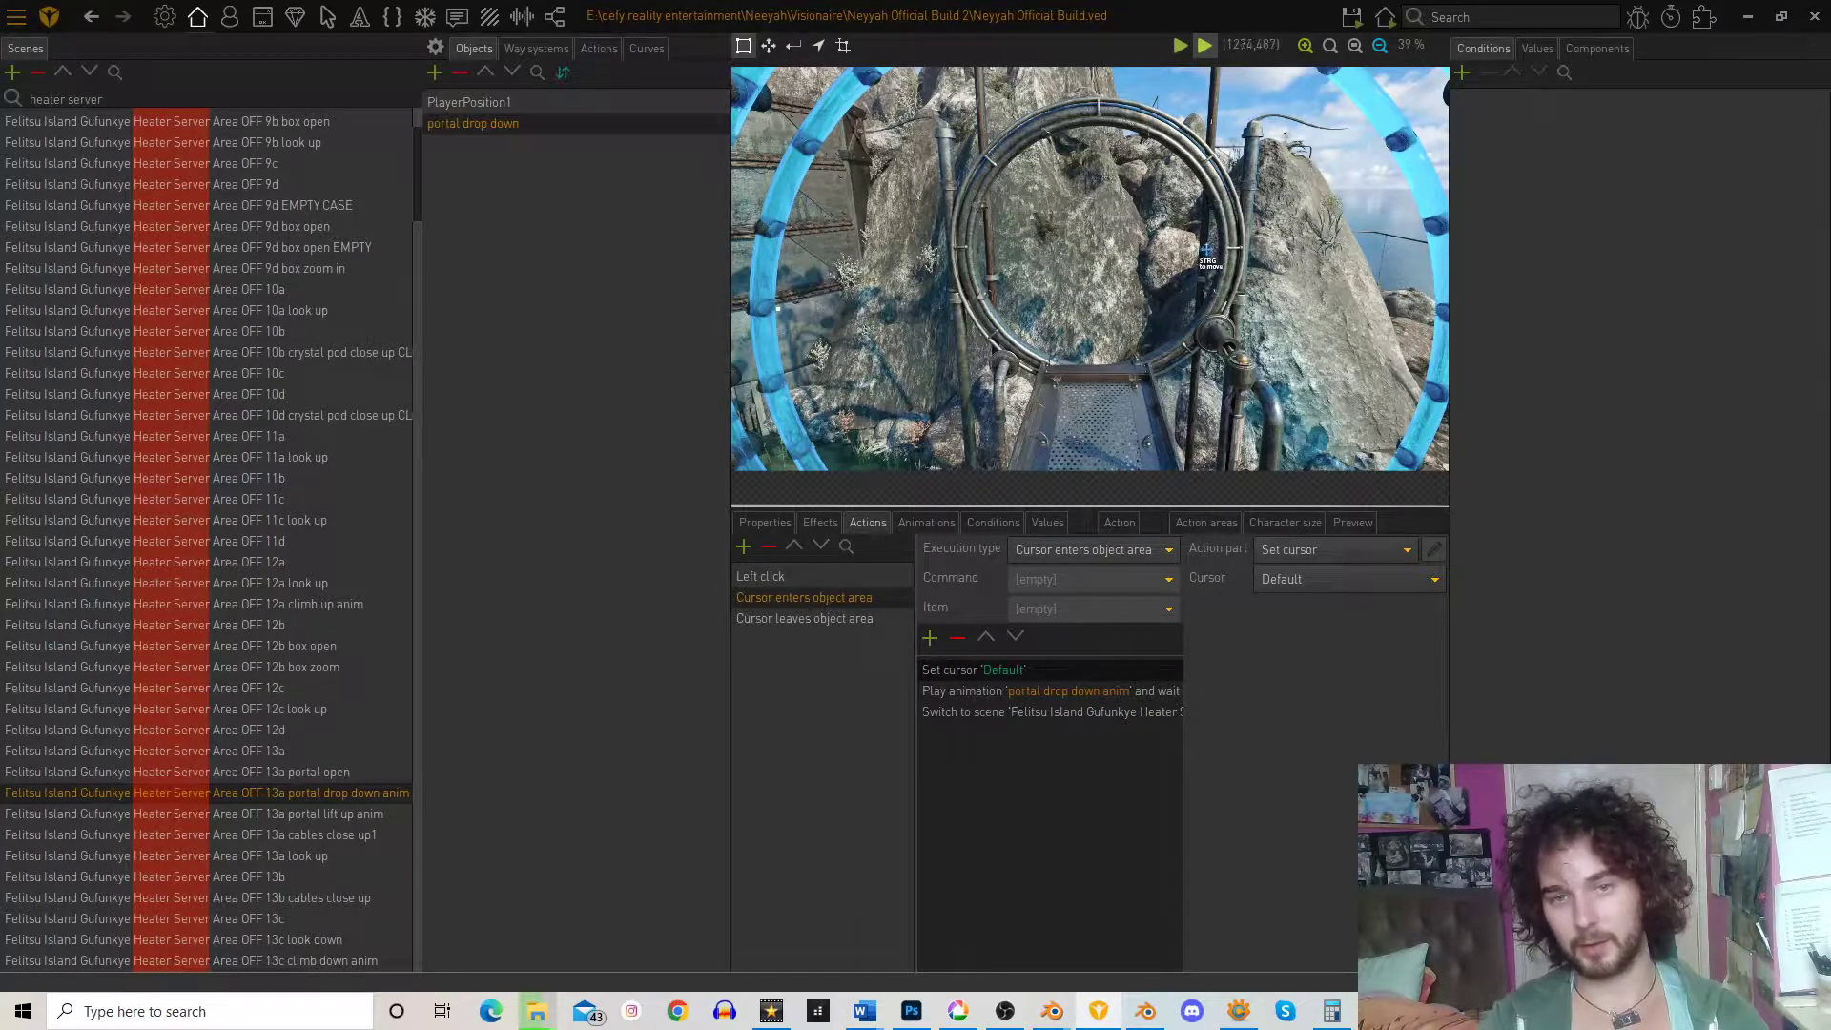
left_click(973, 715)
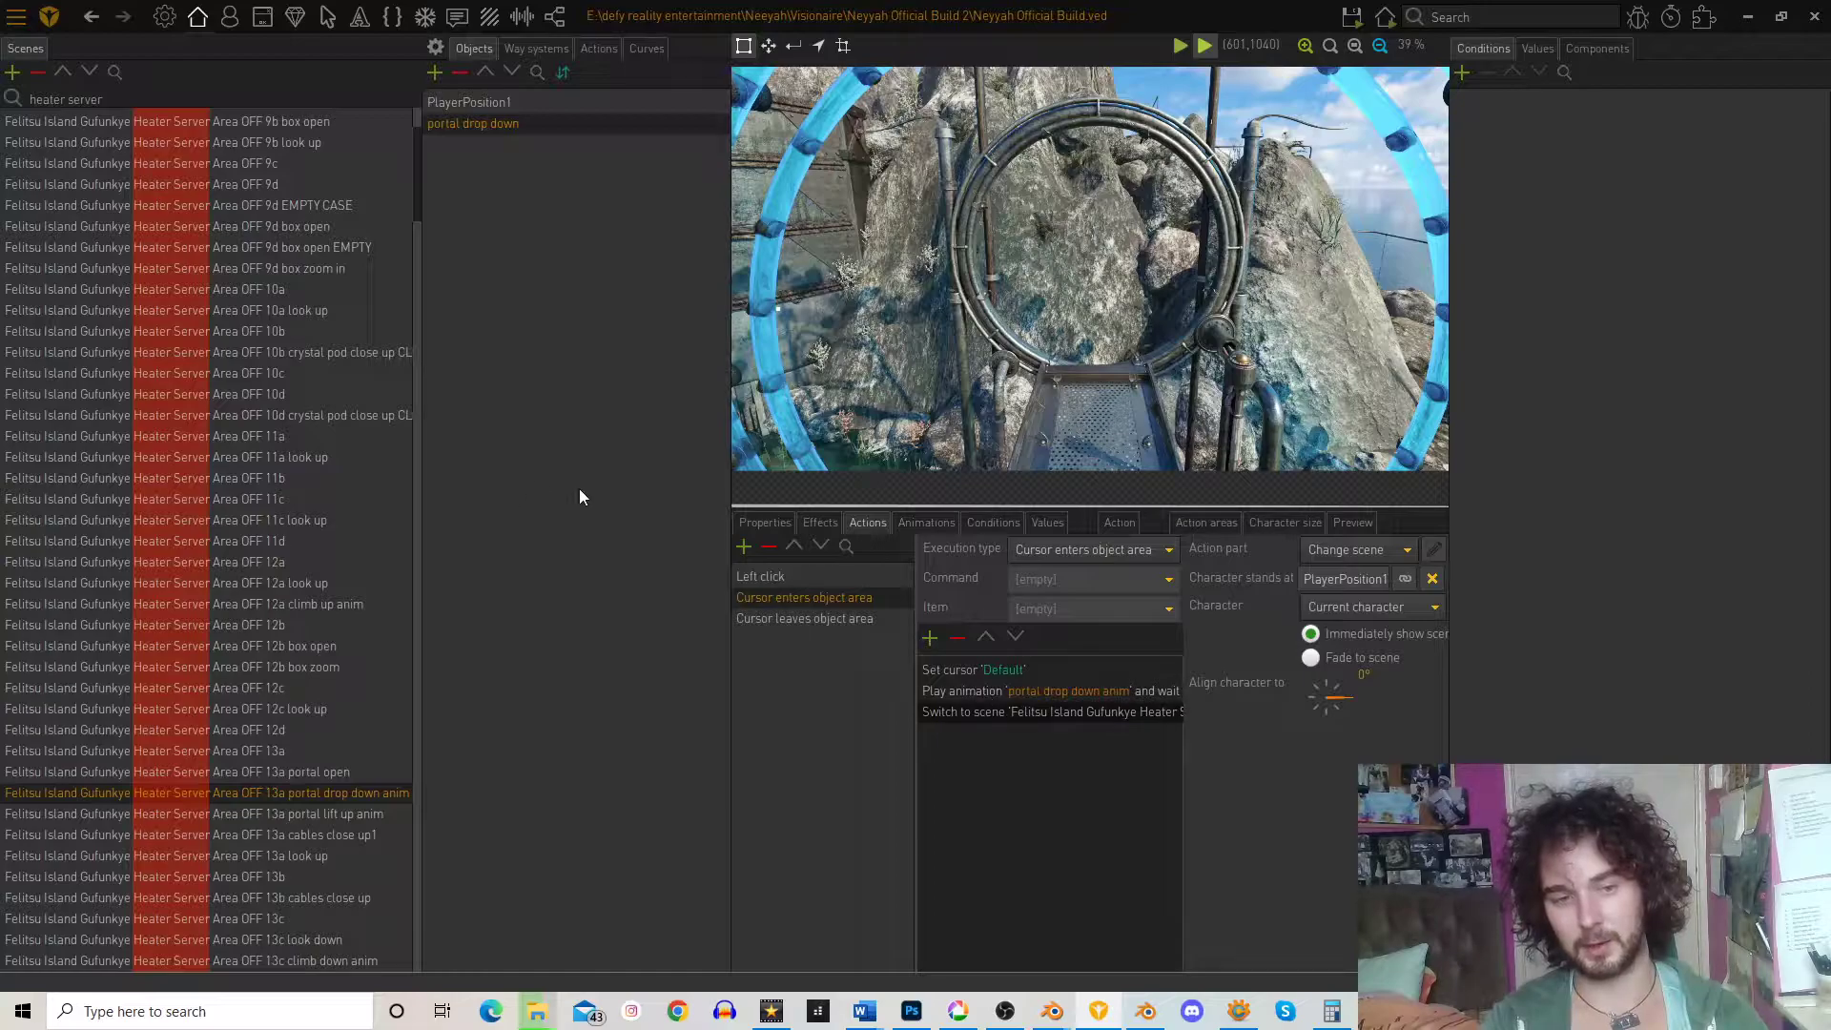
left_click(762, 576)
left_click(963, 712)
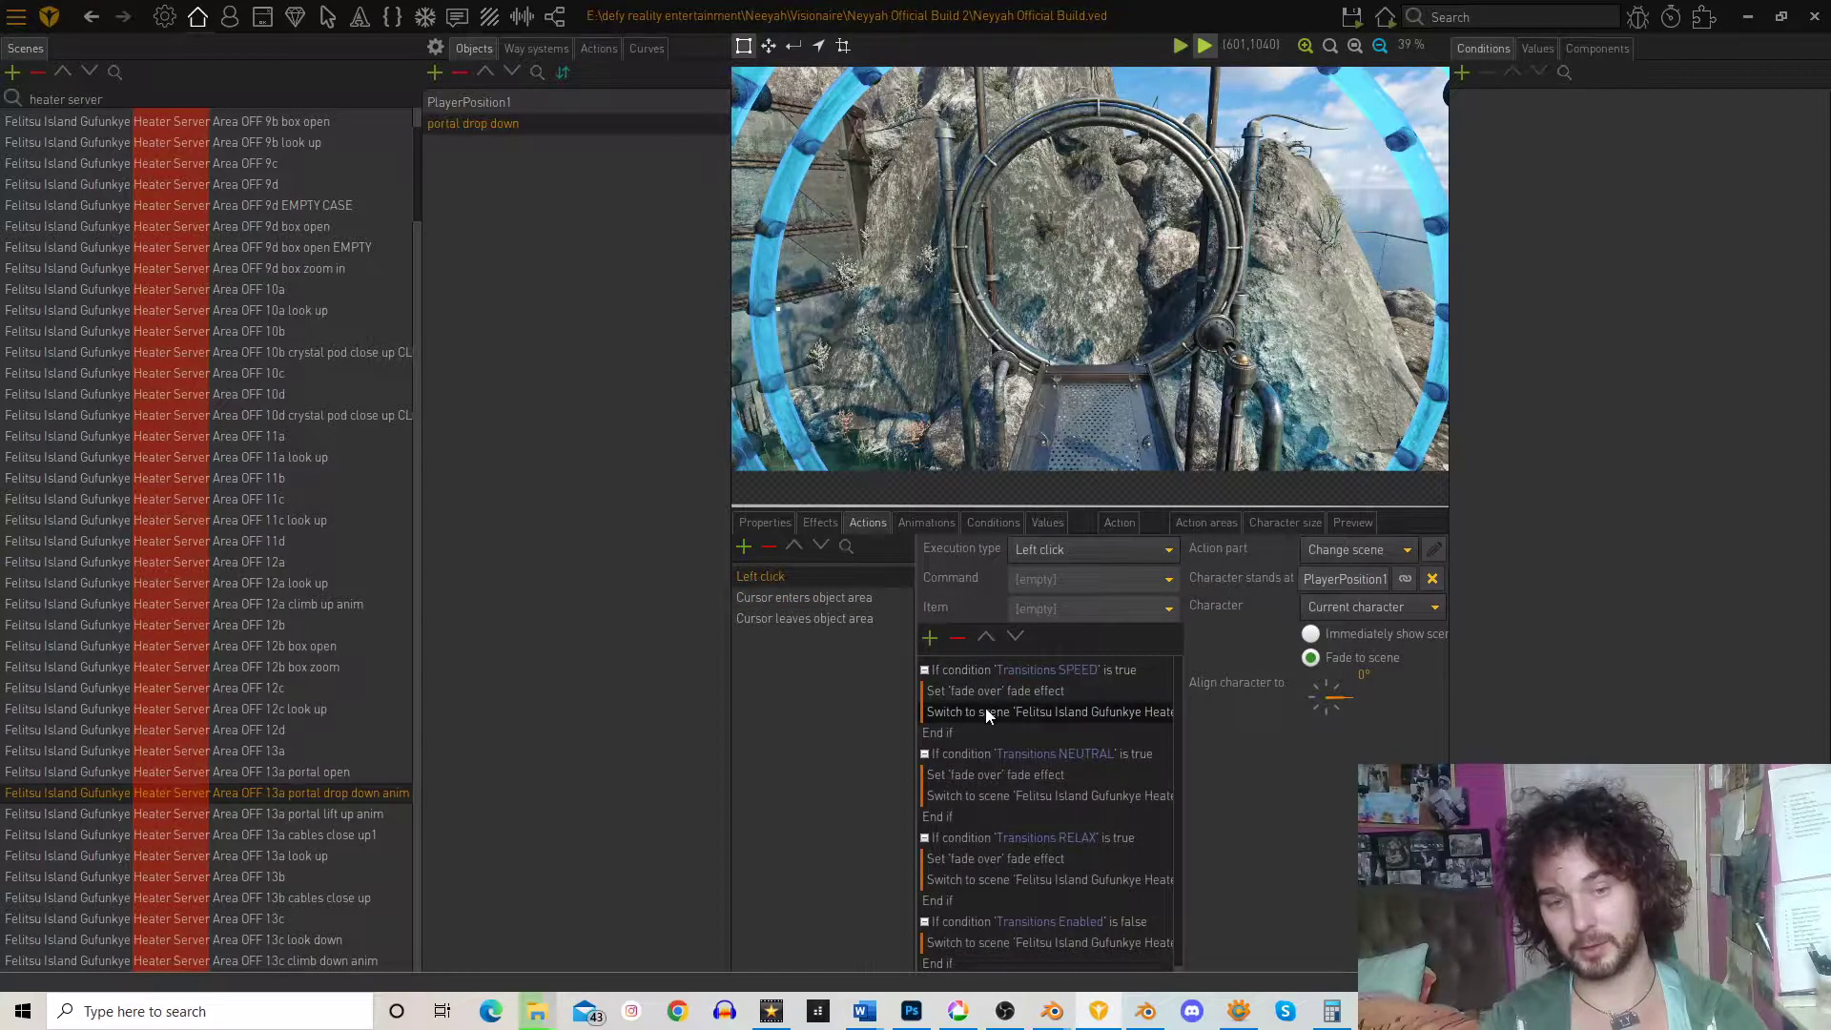
right_click(986, 716)
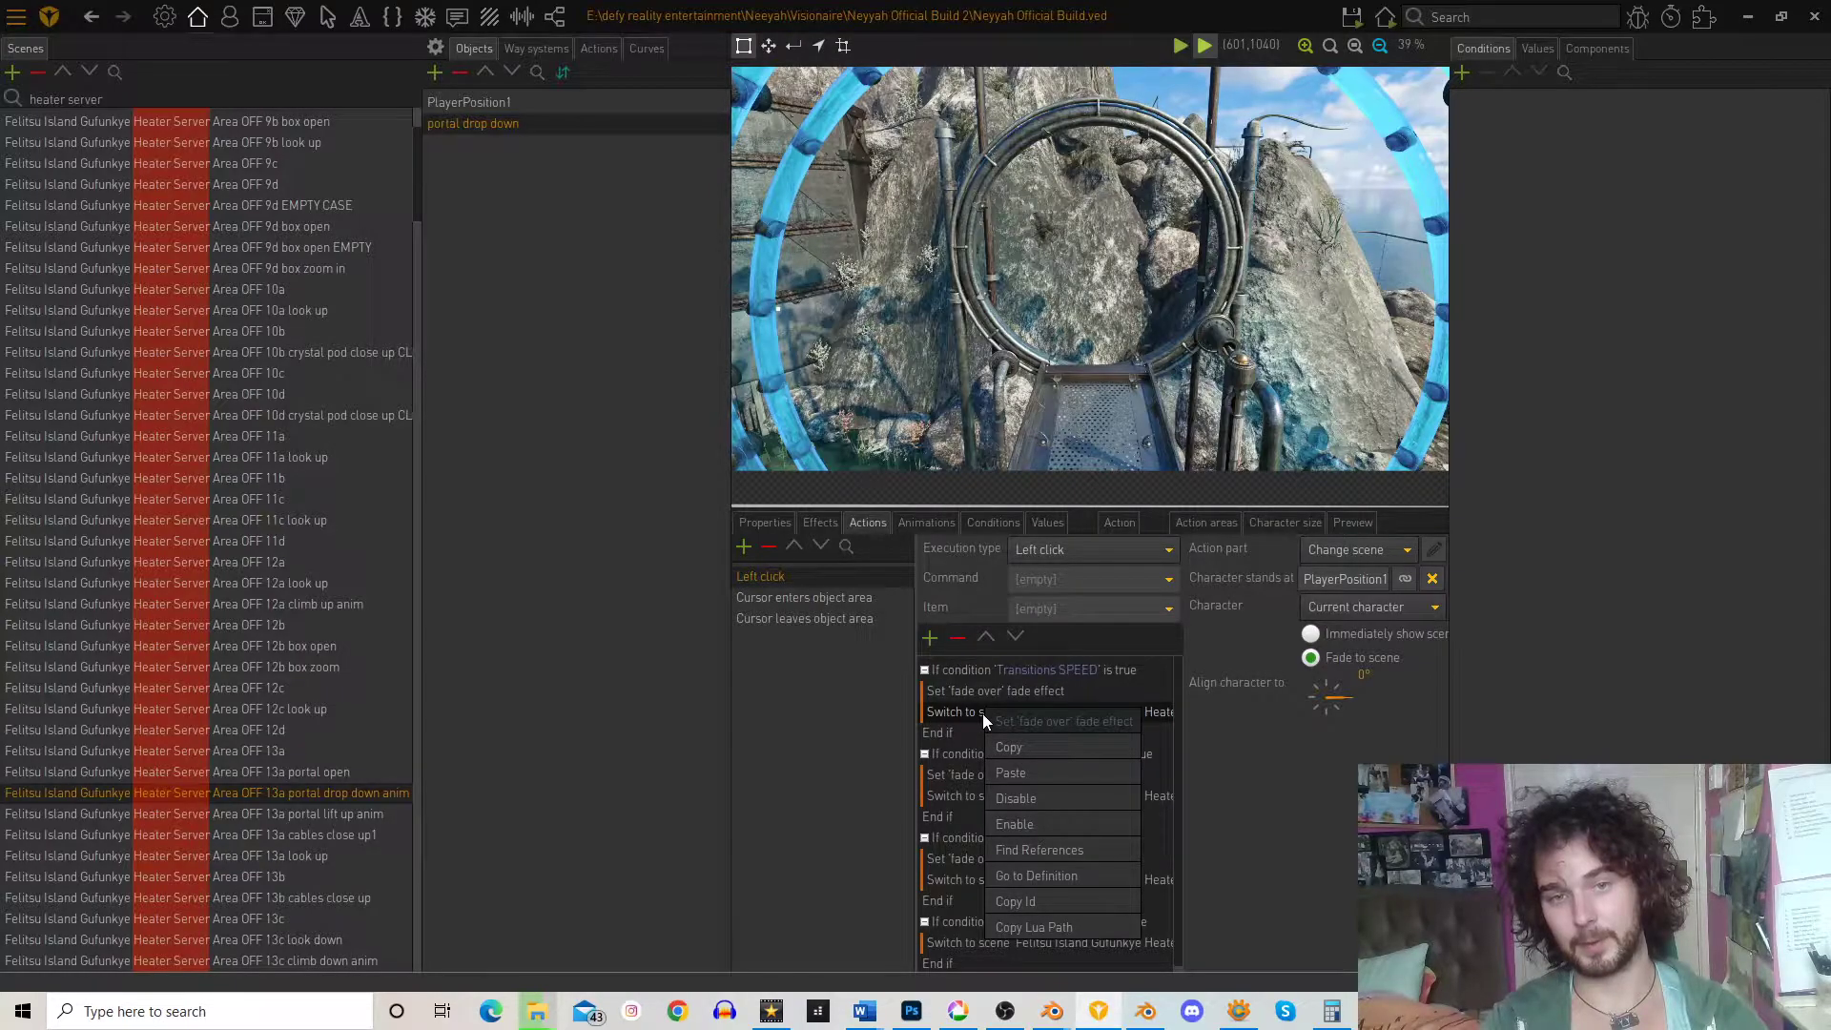
left_click(1280, 749)
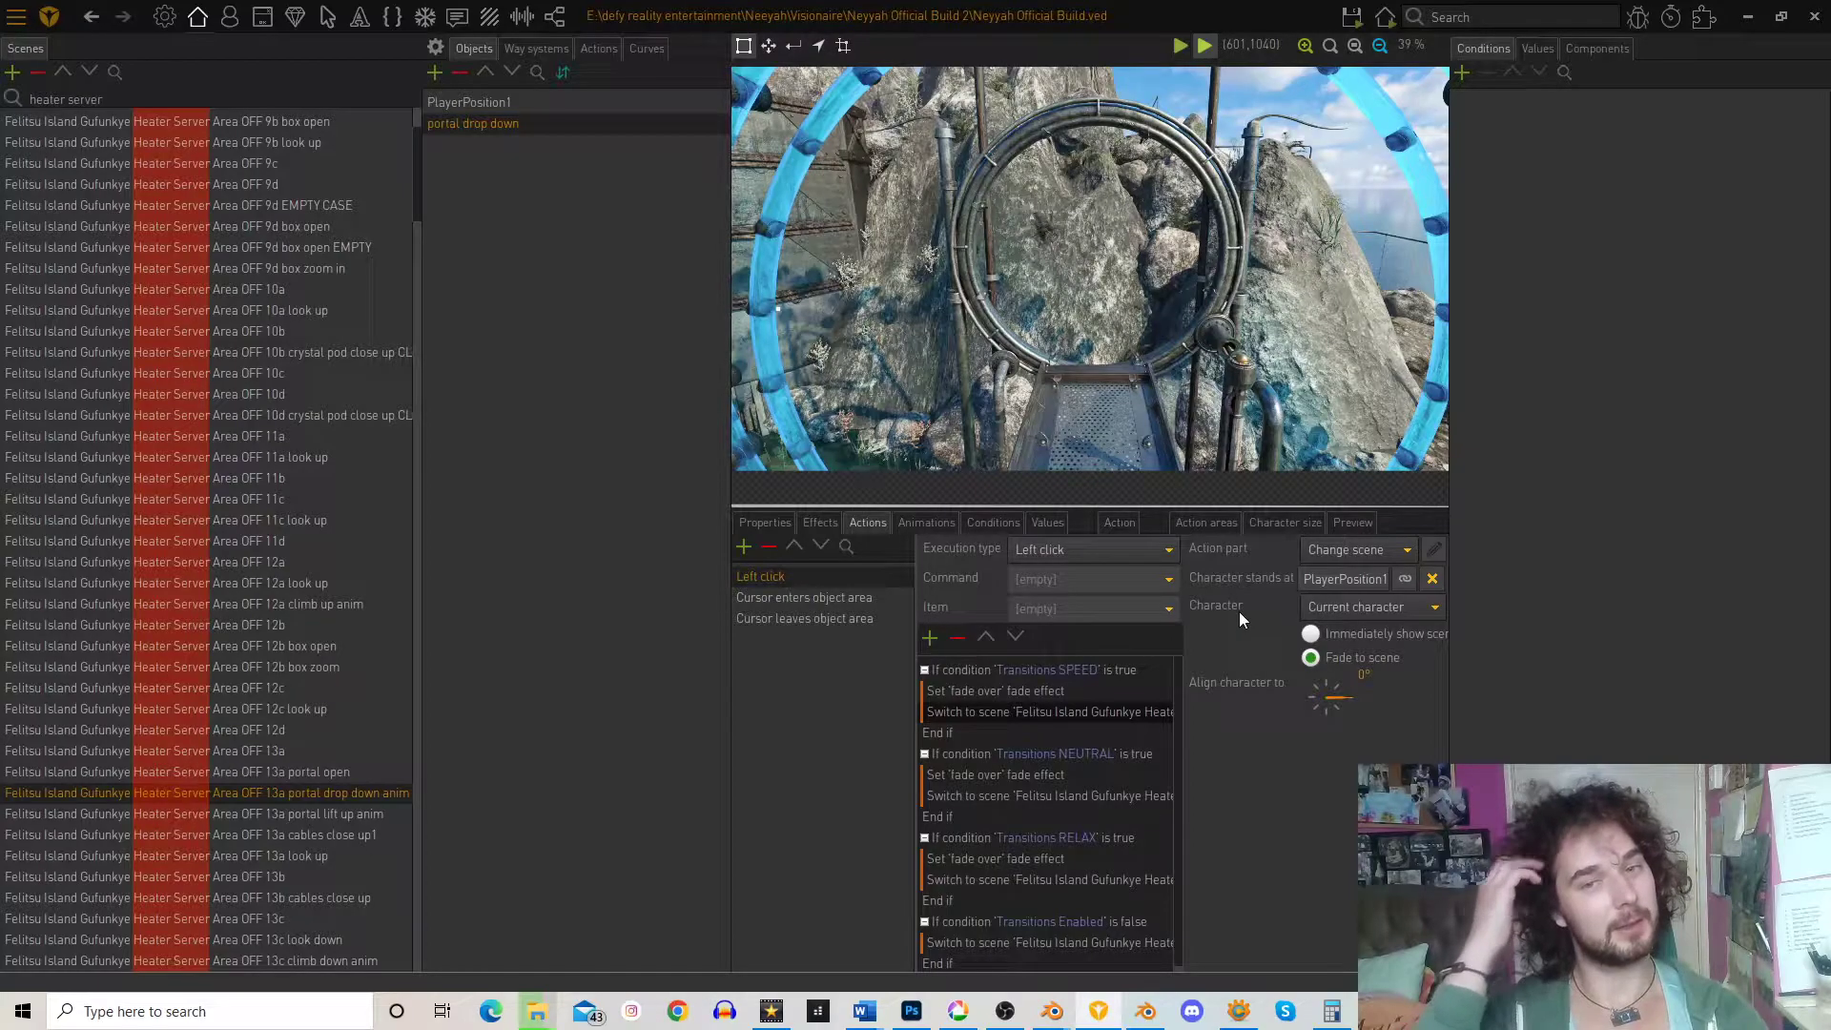
- Save the project with a game run on scene '13a portal drop down anim', activate the portal button, and quit without saving the game
mouse_move(1362, 16)
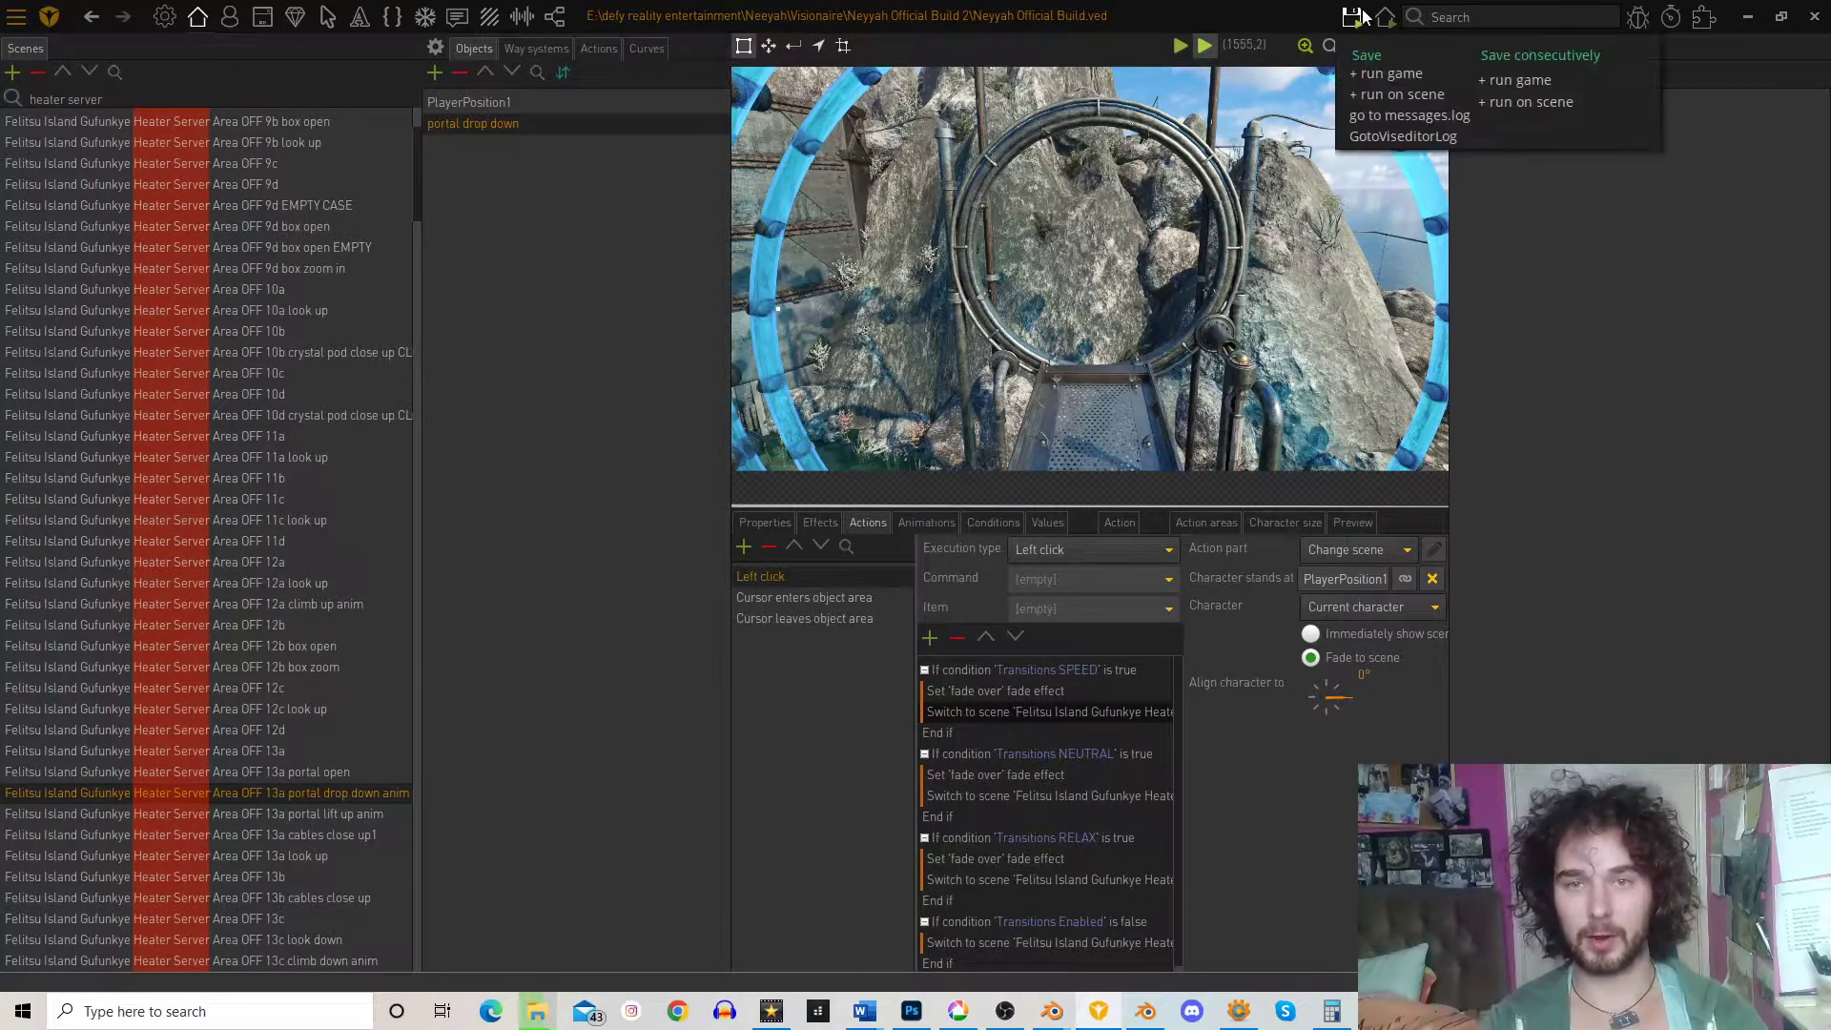
left_click(1374, 96)
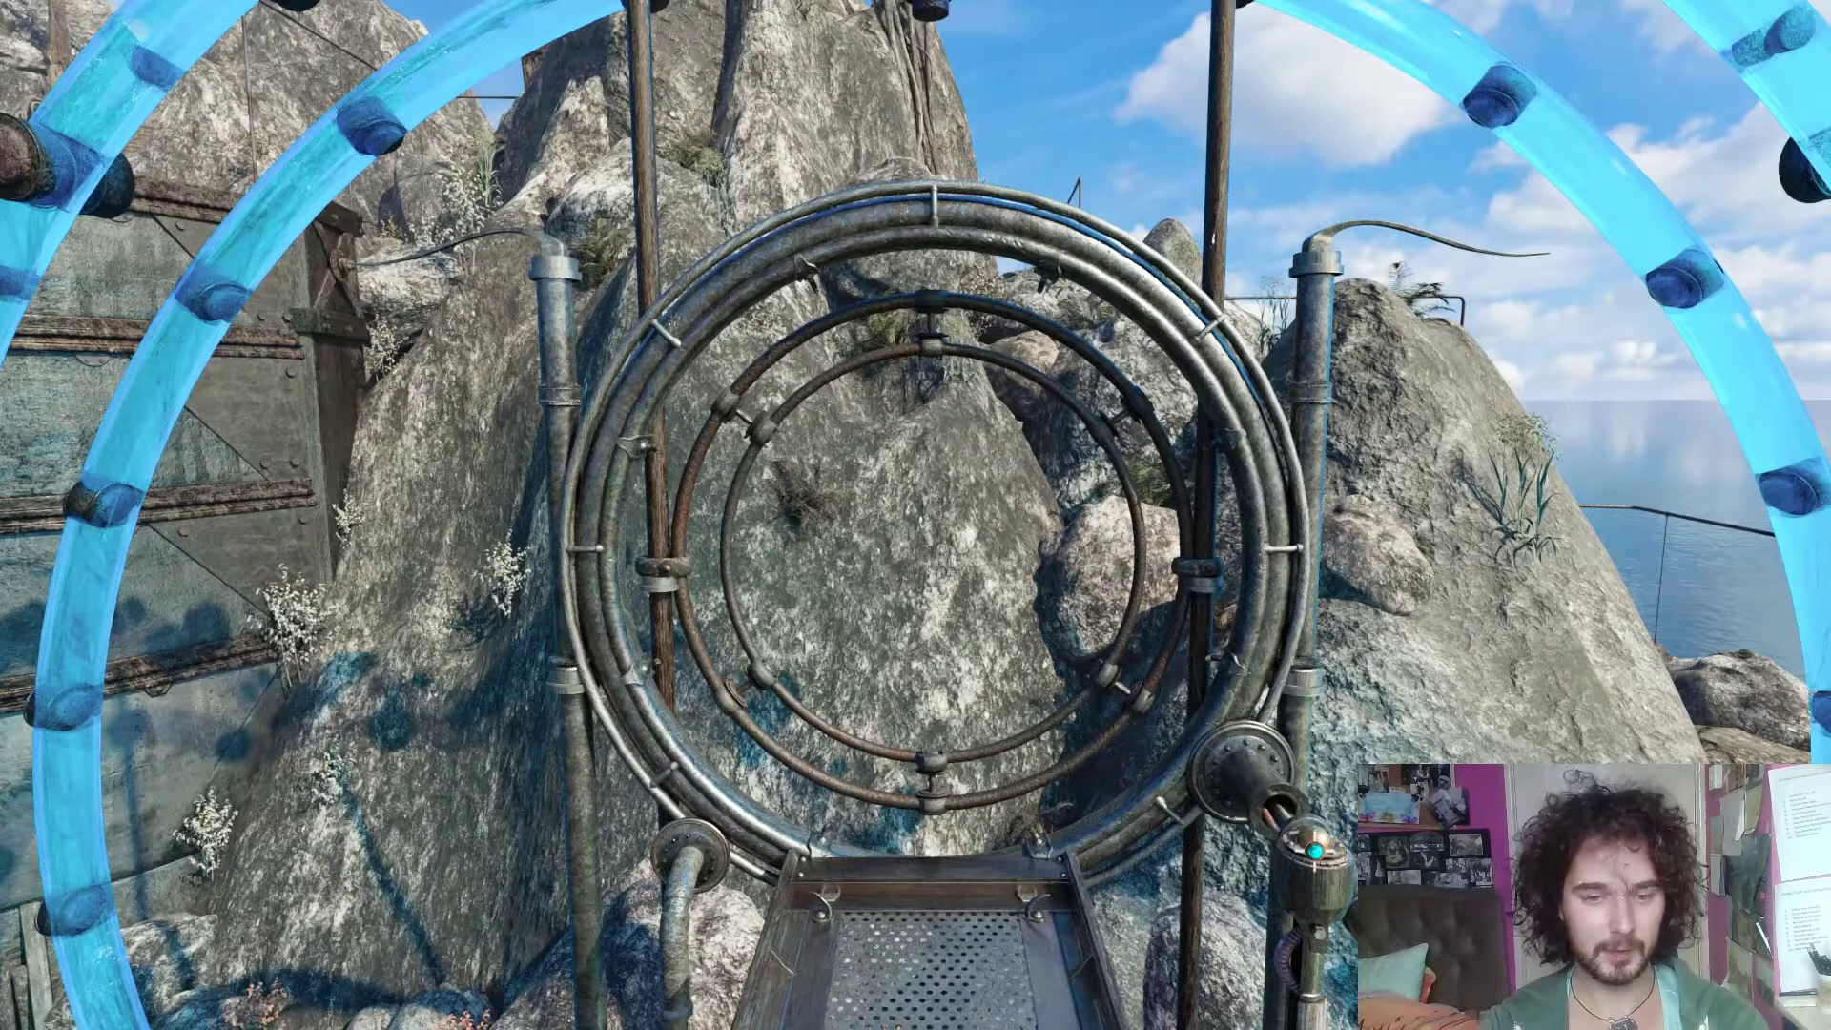
left_click(1312, 839)
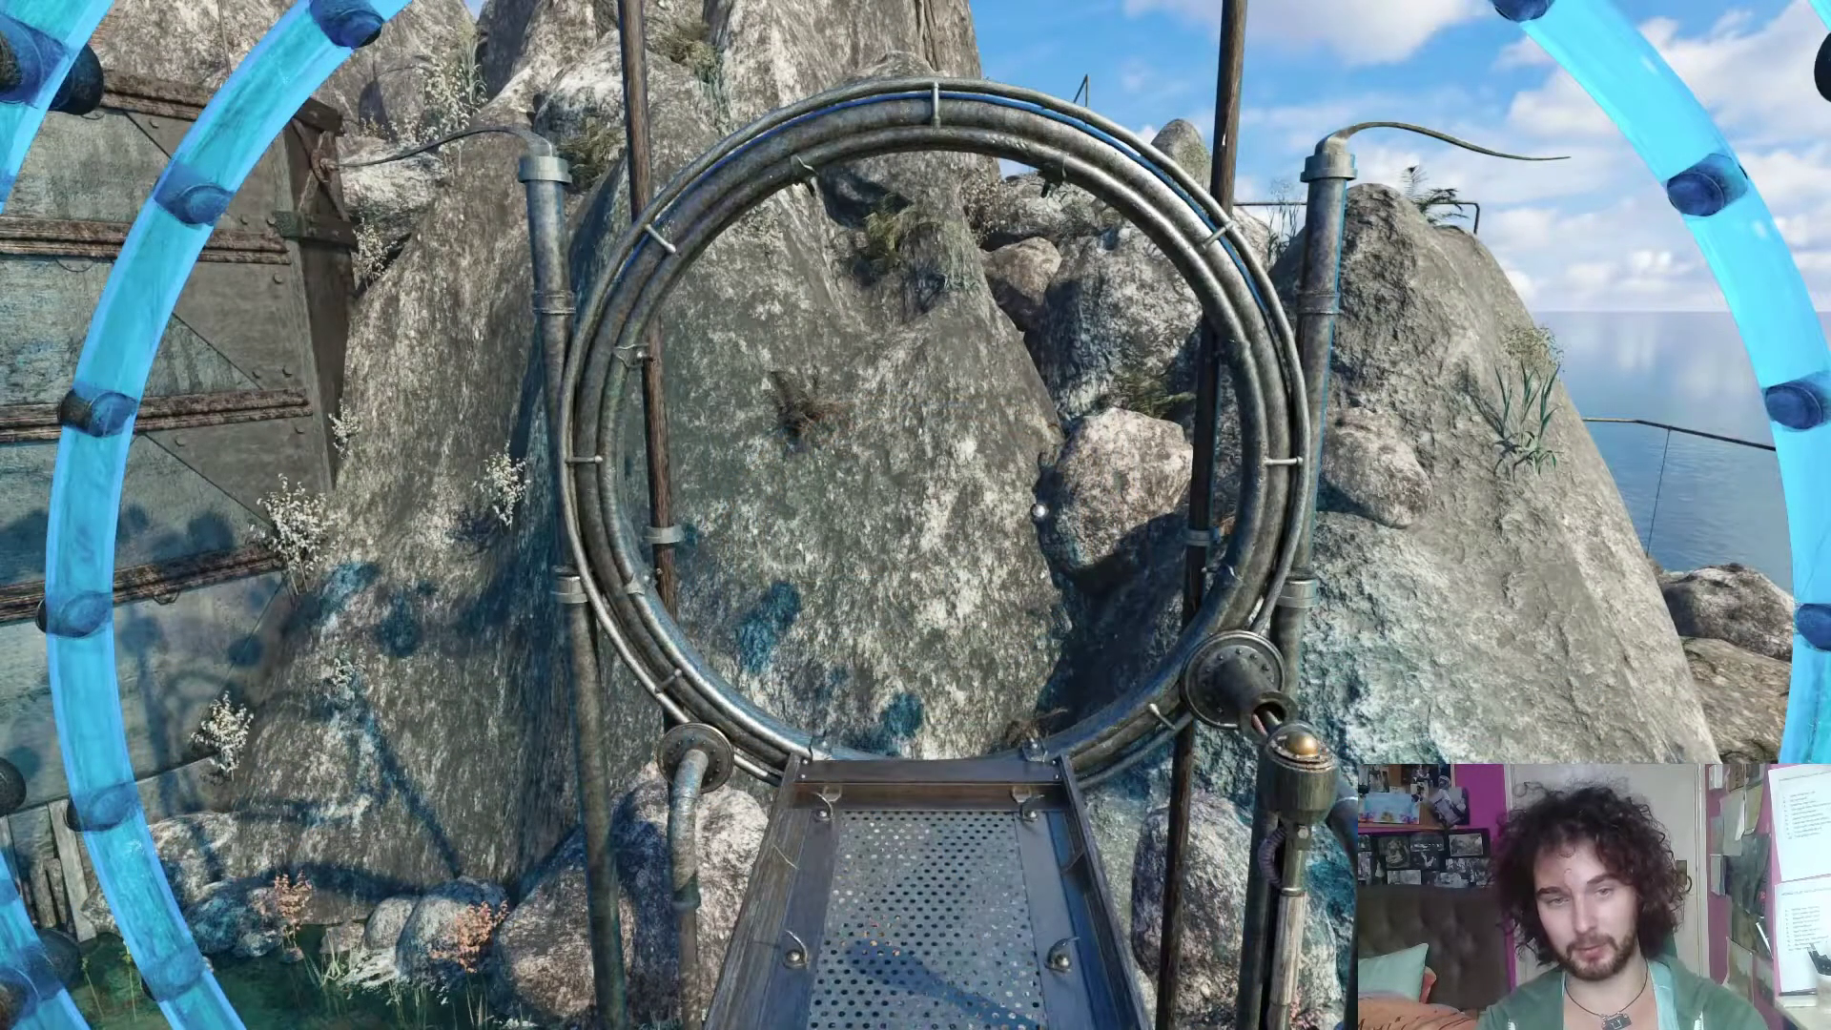
mouse_move(1698, 28)
left_click(1717, 110)
left_click(959, 605)
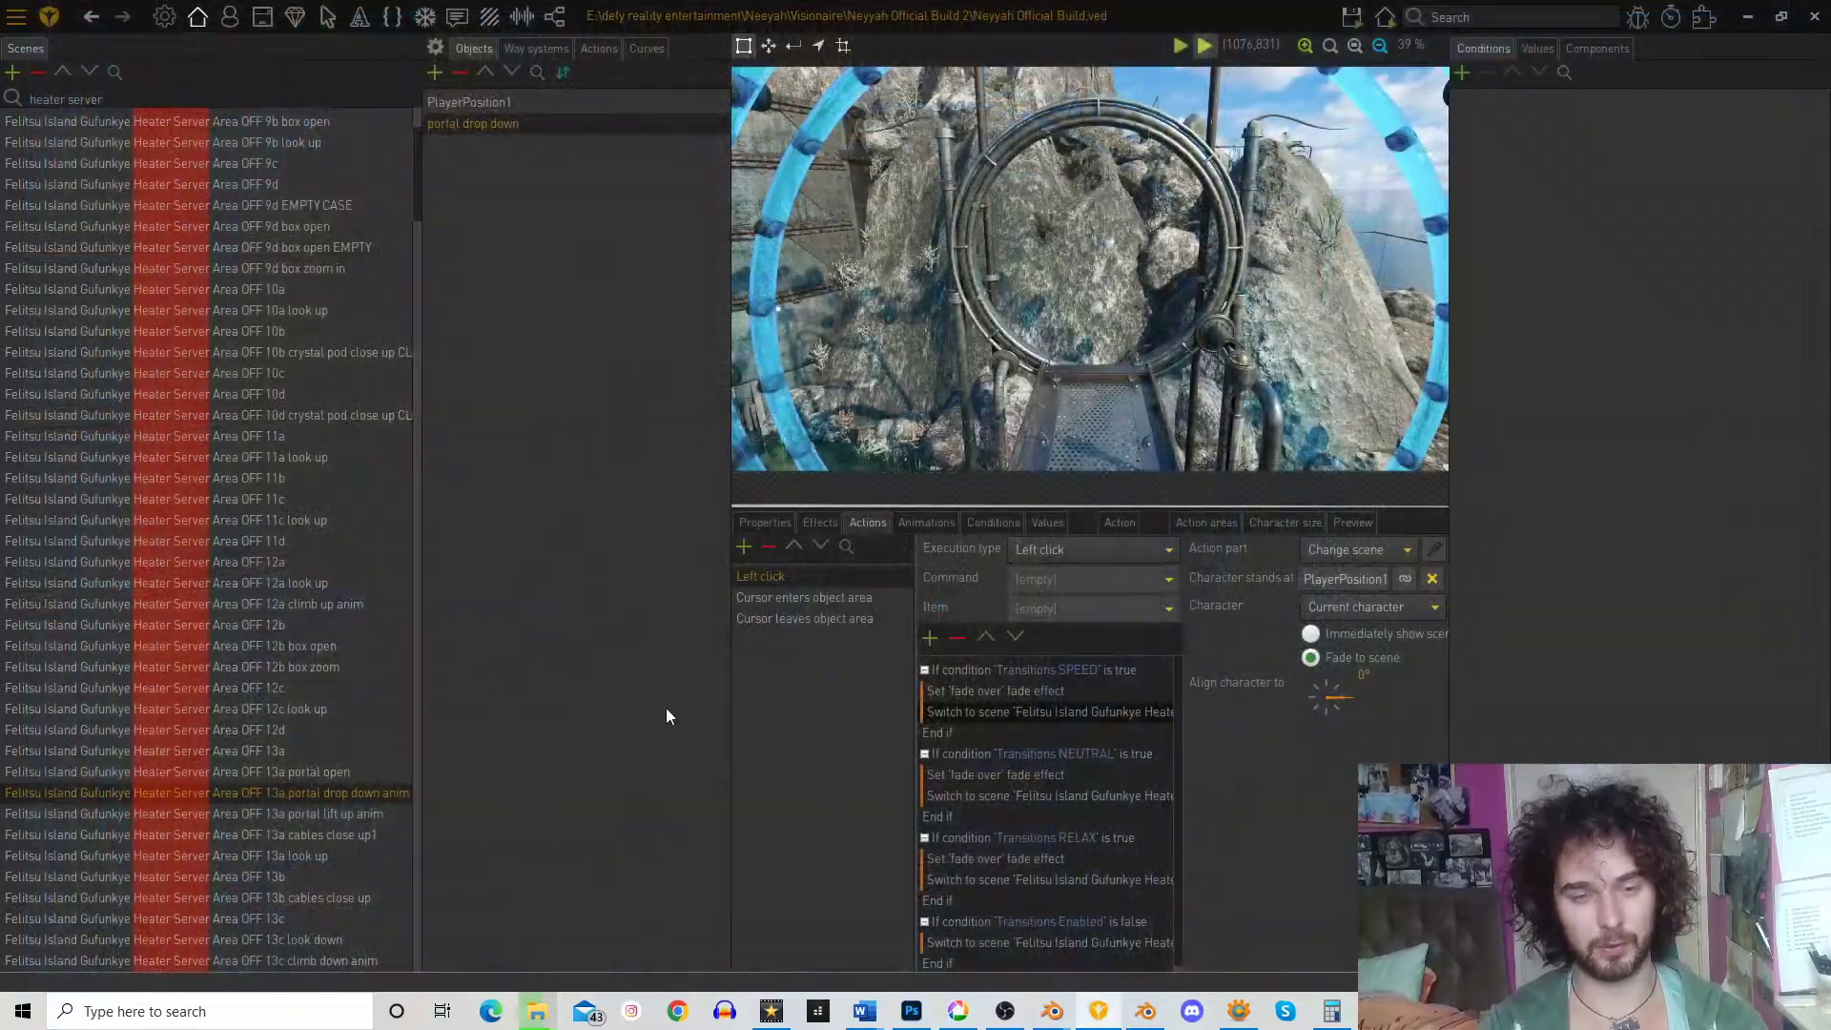
- In scene '13a portal lift up anim', set the cursor in 'portal lift up's cursor enters object area action to Default
left_click(366, 816)
left_click(474, 125)
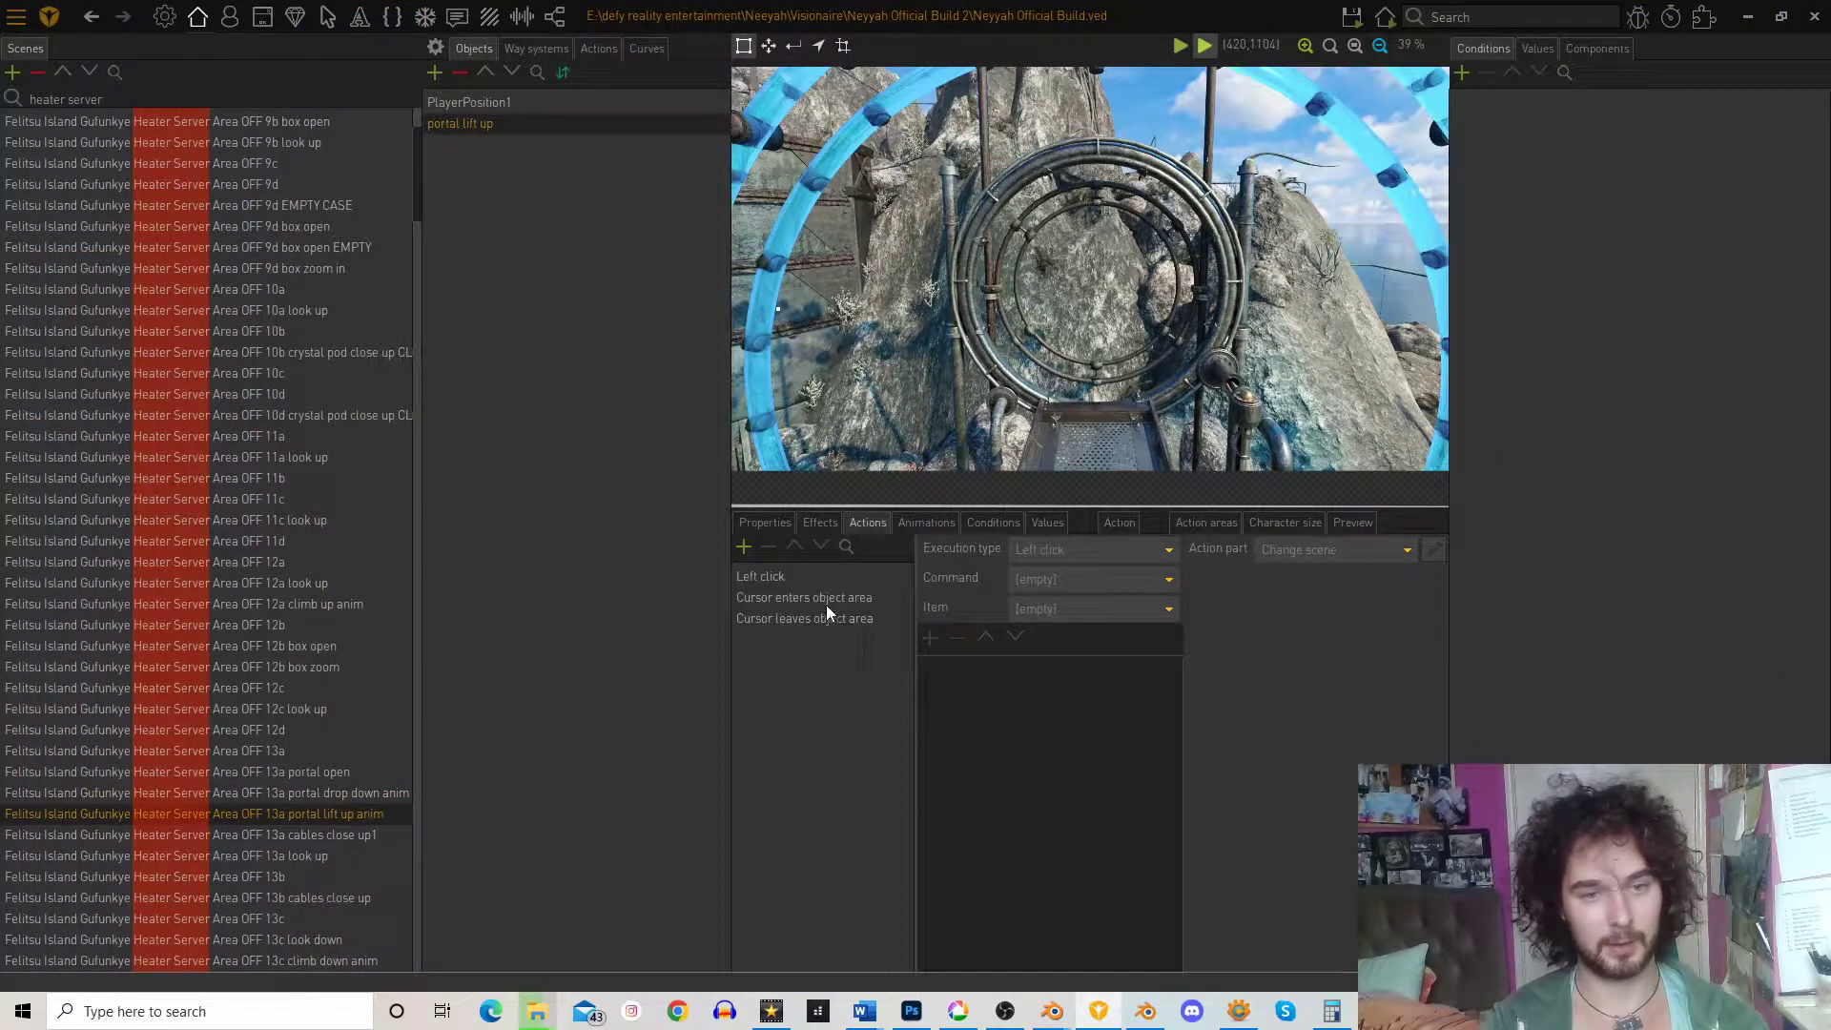
left_click(811, 597)
left_click(1000, 670)
left_click(1415, 579)
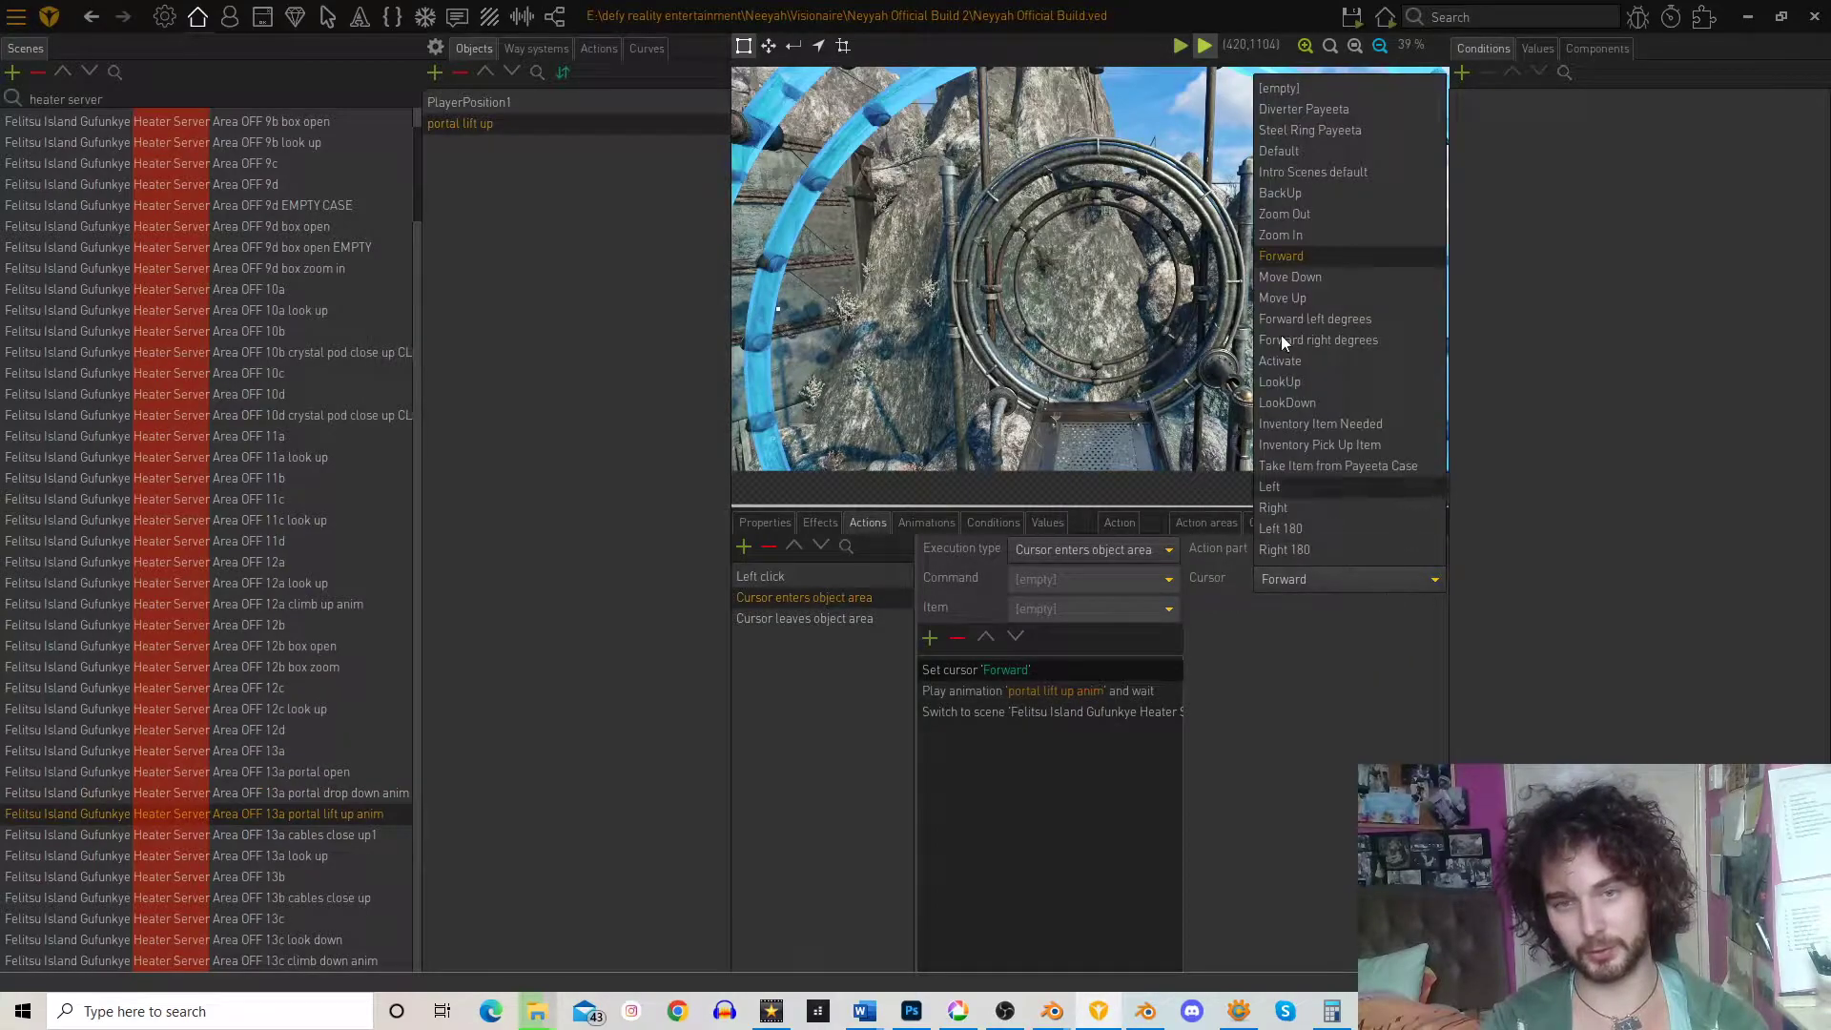
left_click(1295, 148)
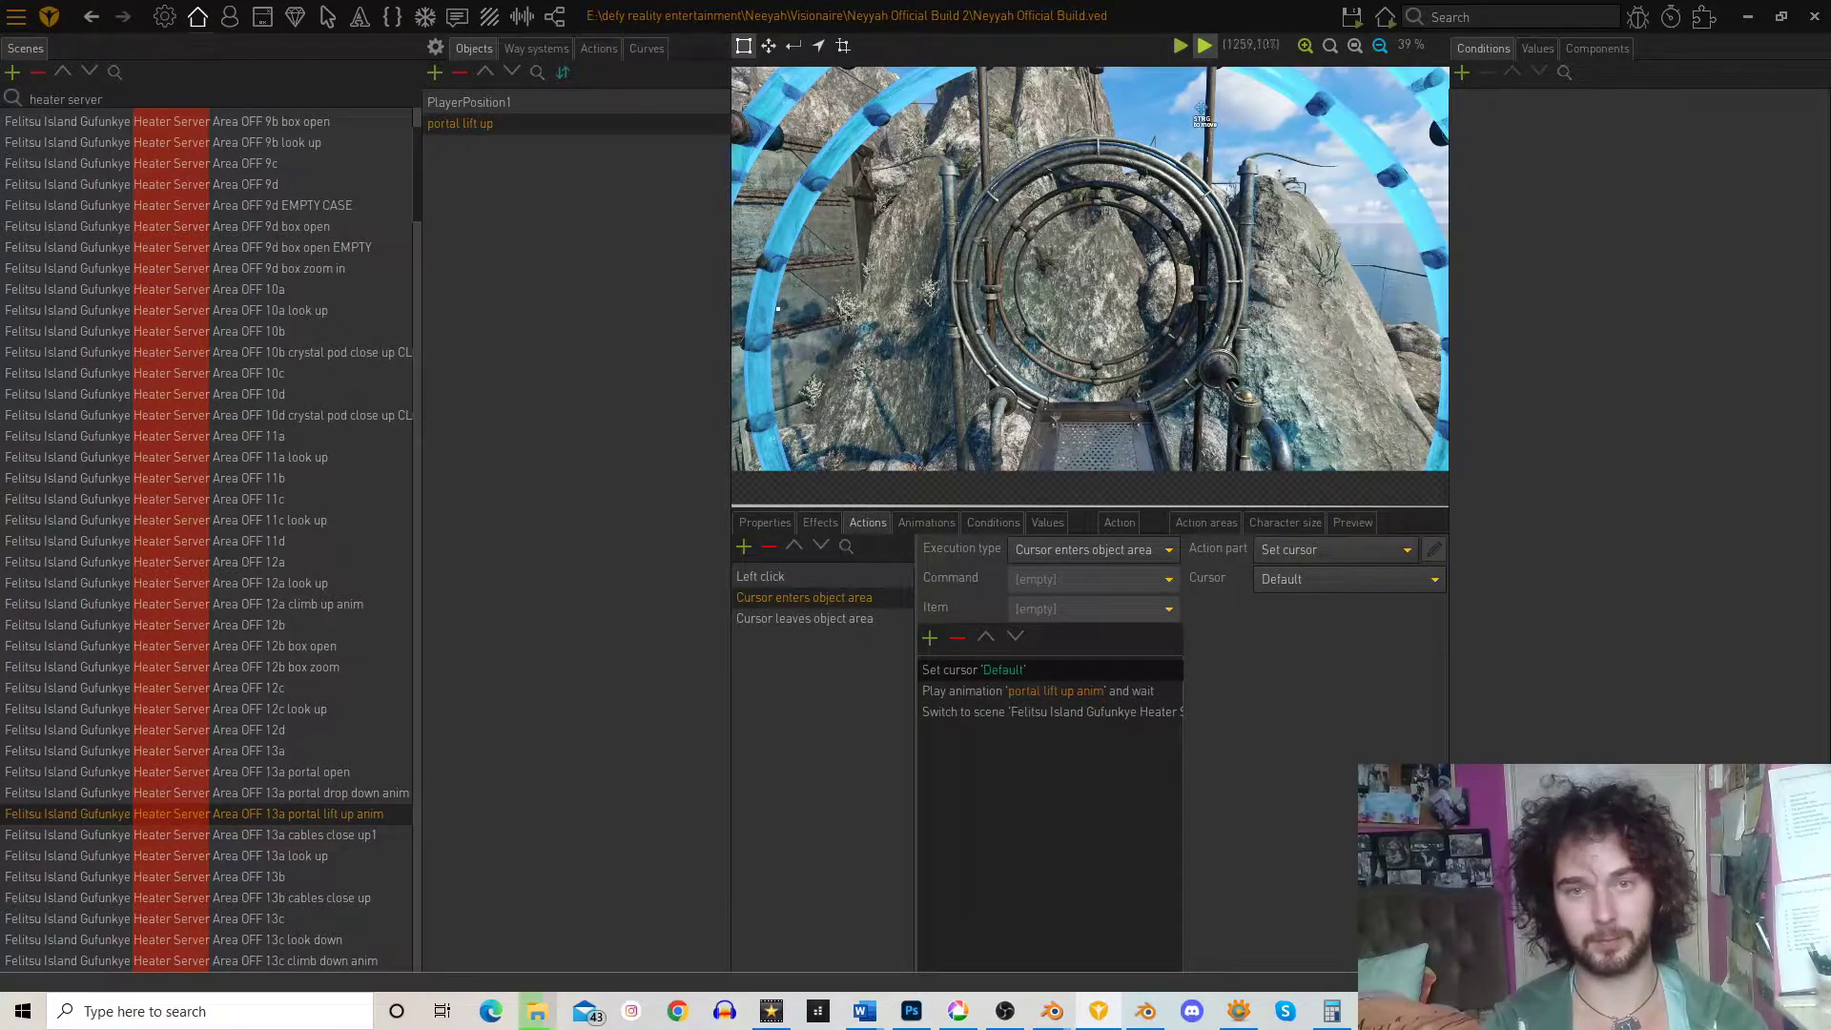
- Save the project with a game run on the current scene, and turn on Journey Mode in the game's options
mouse_move(1352, 17)
left_click(1384, 96)
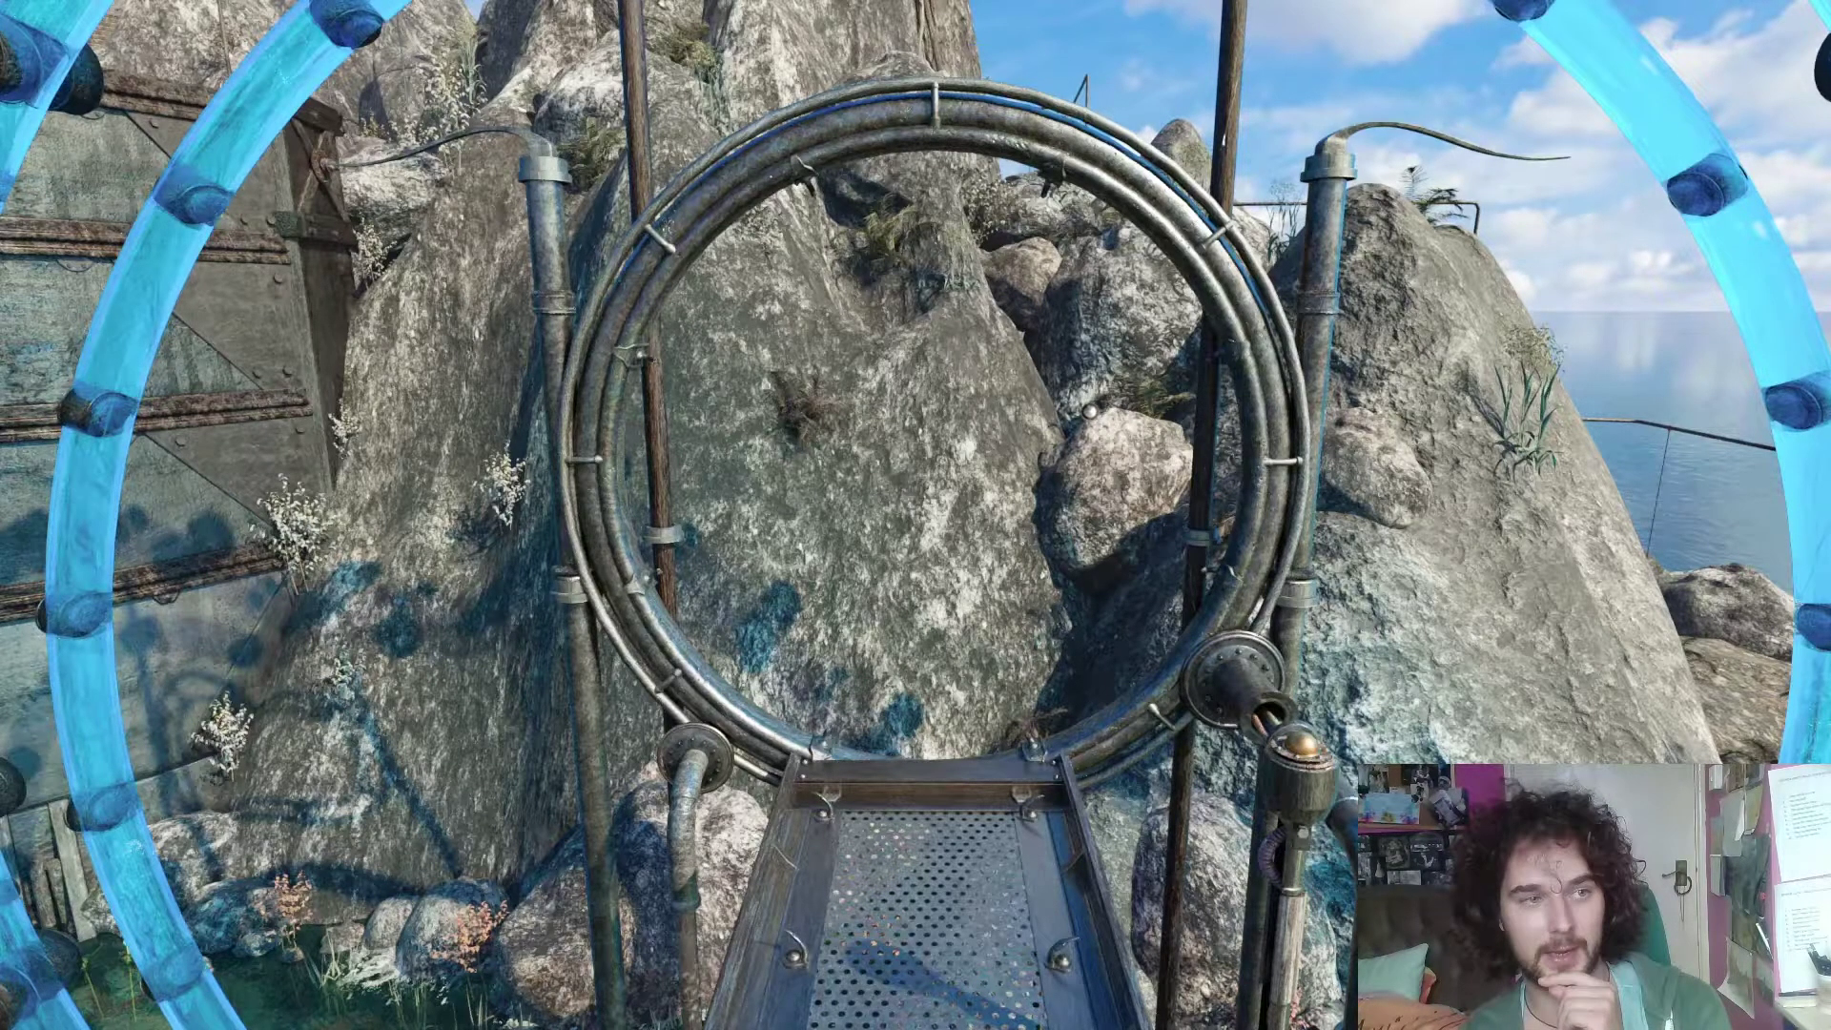
left_click(1747, 667)
left_click(1747, 667)
left_click(792, 973)
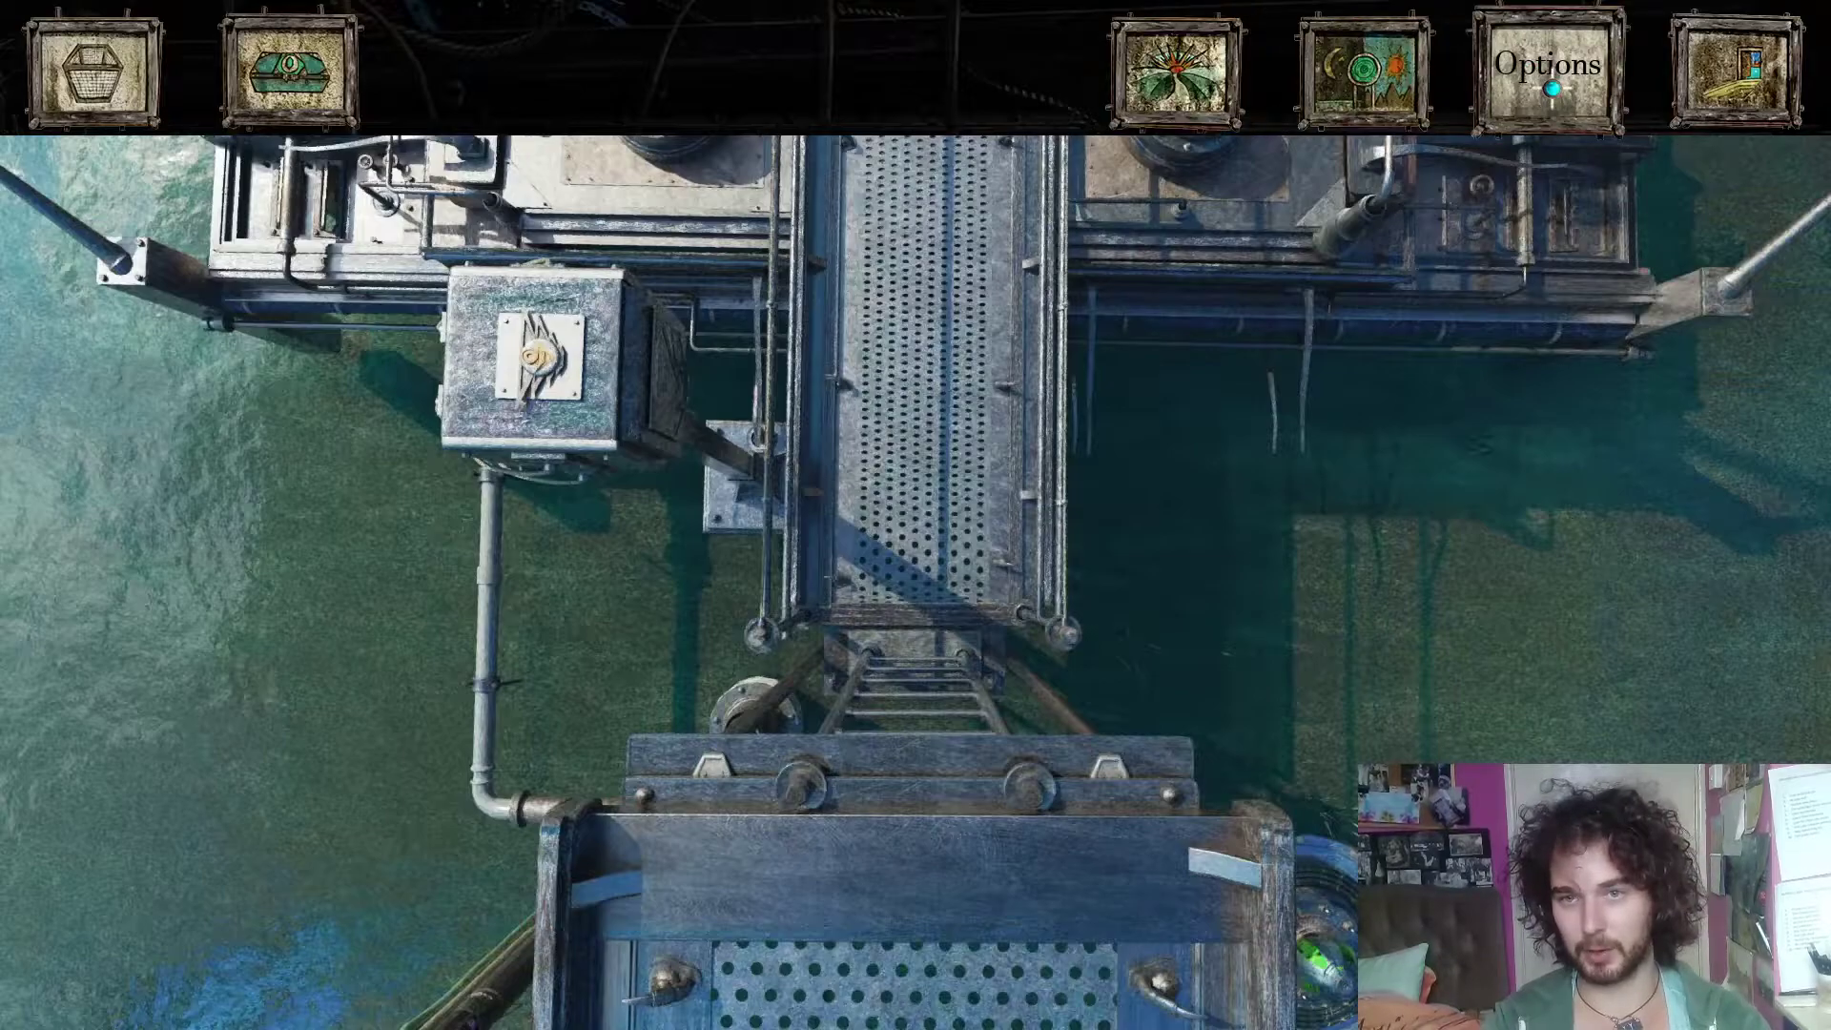
left_click(1553, 81)
left_click(1181, 464)
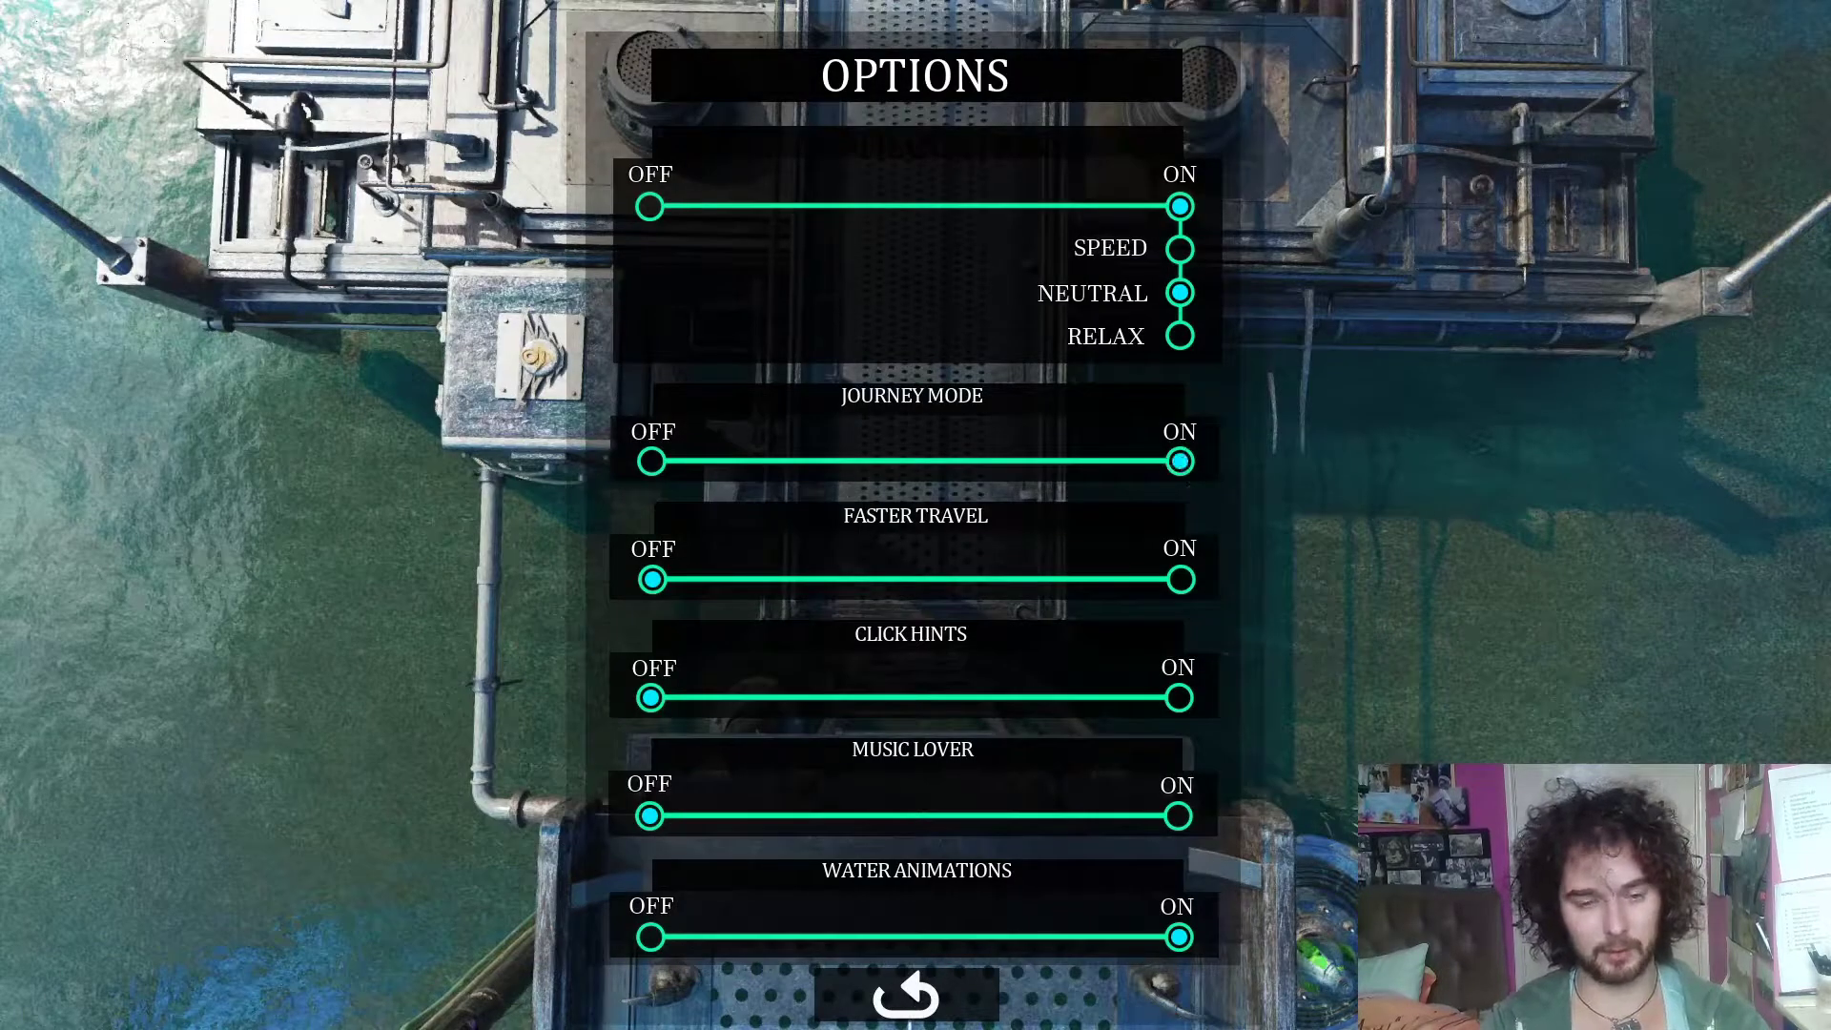
left_click(923, 986)
- In the game, climb to the portal, turn around to the walkway, and inspect the open Trondi box close up
left_click(1042, 641)
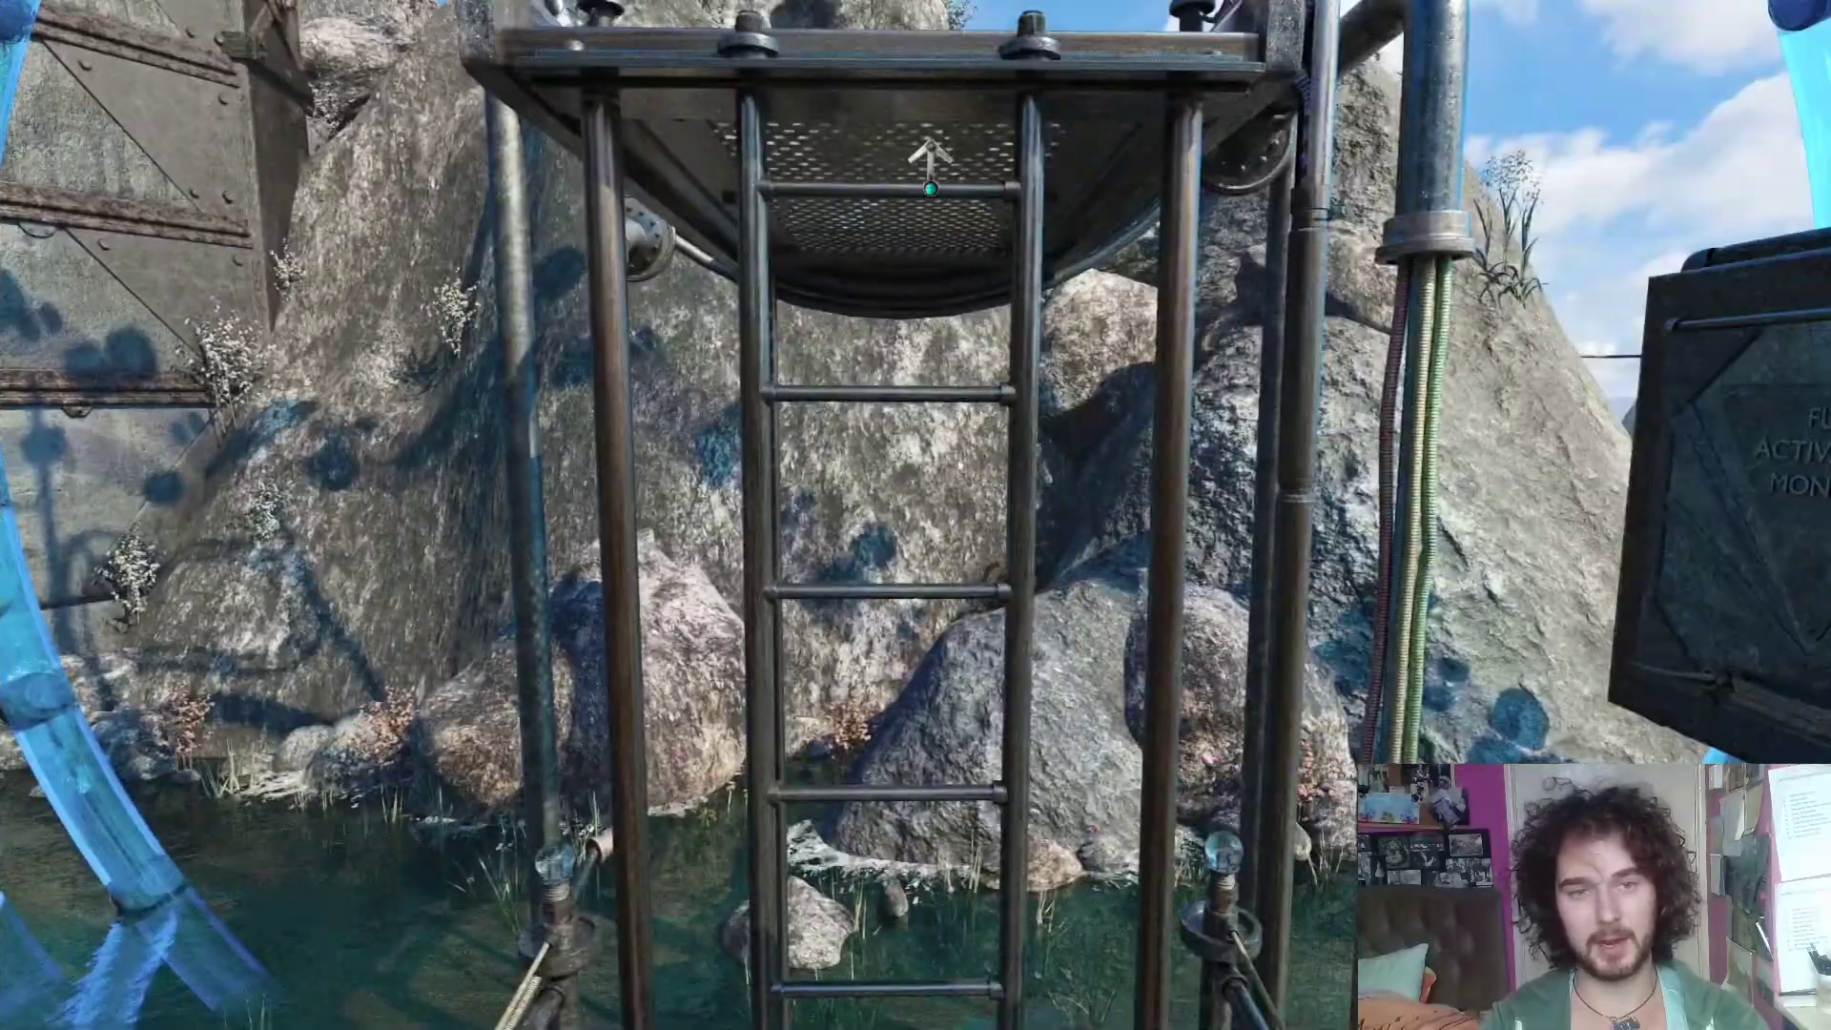
left_click(902, 115)
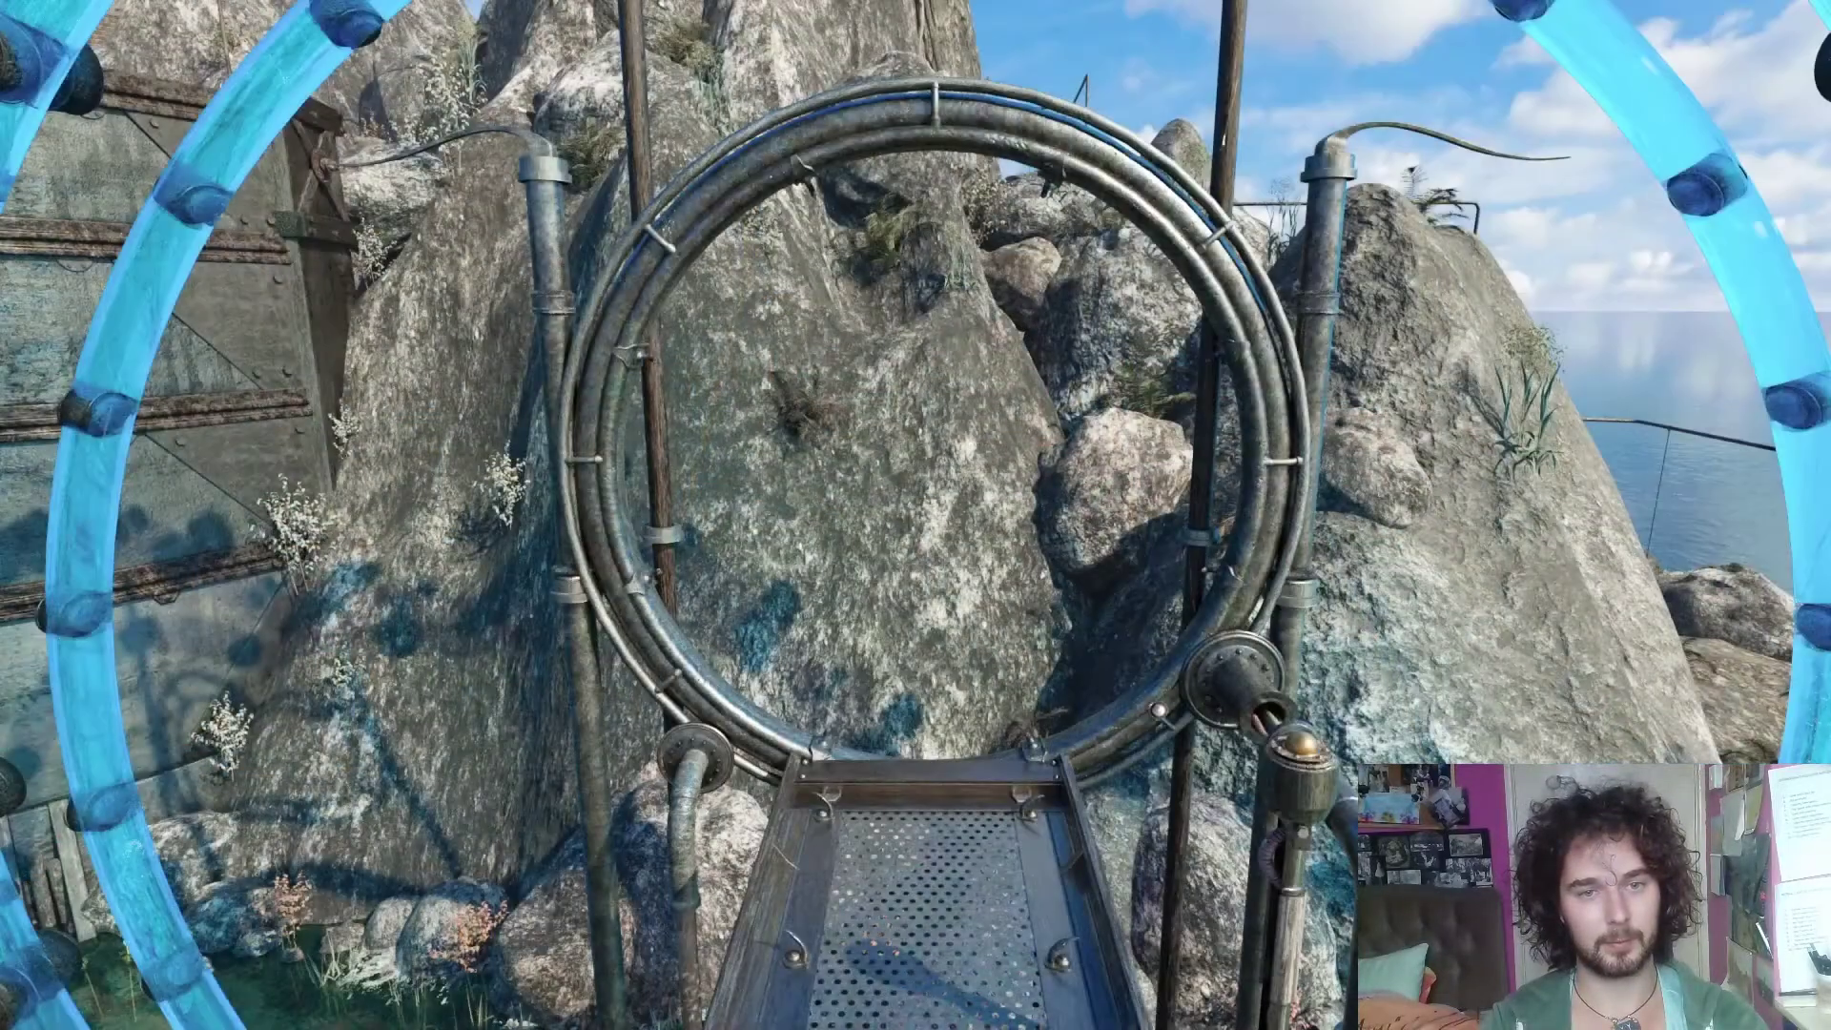
left_click(1712, 594)
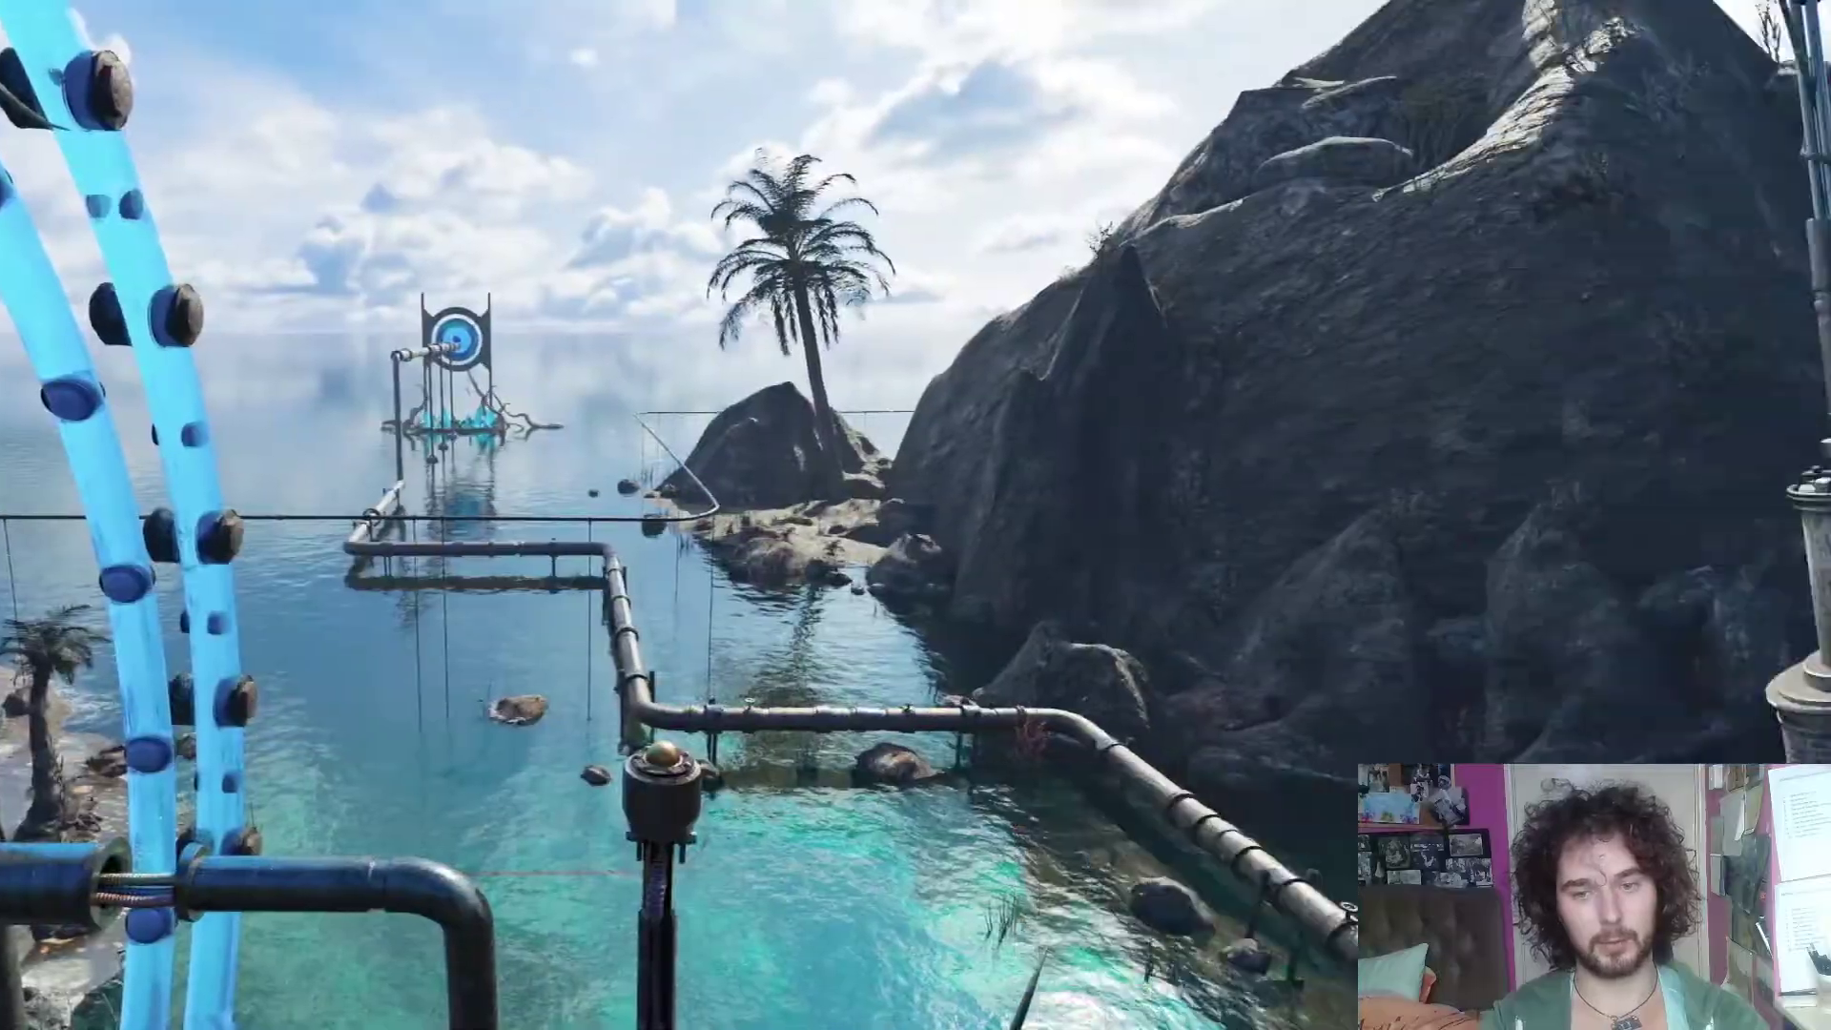
left_click(1039, 410)
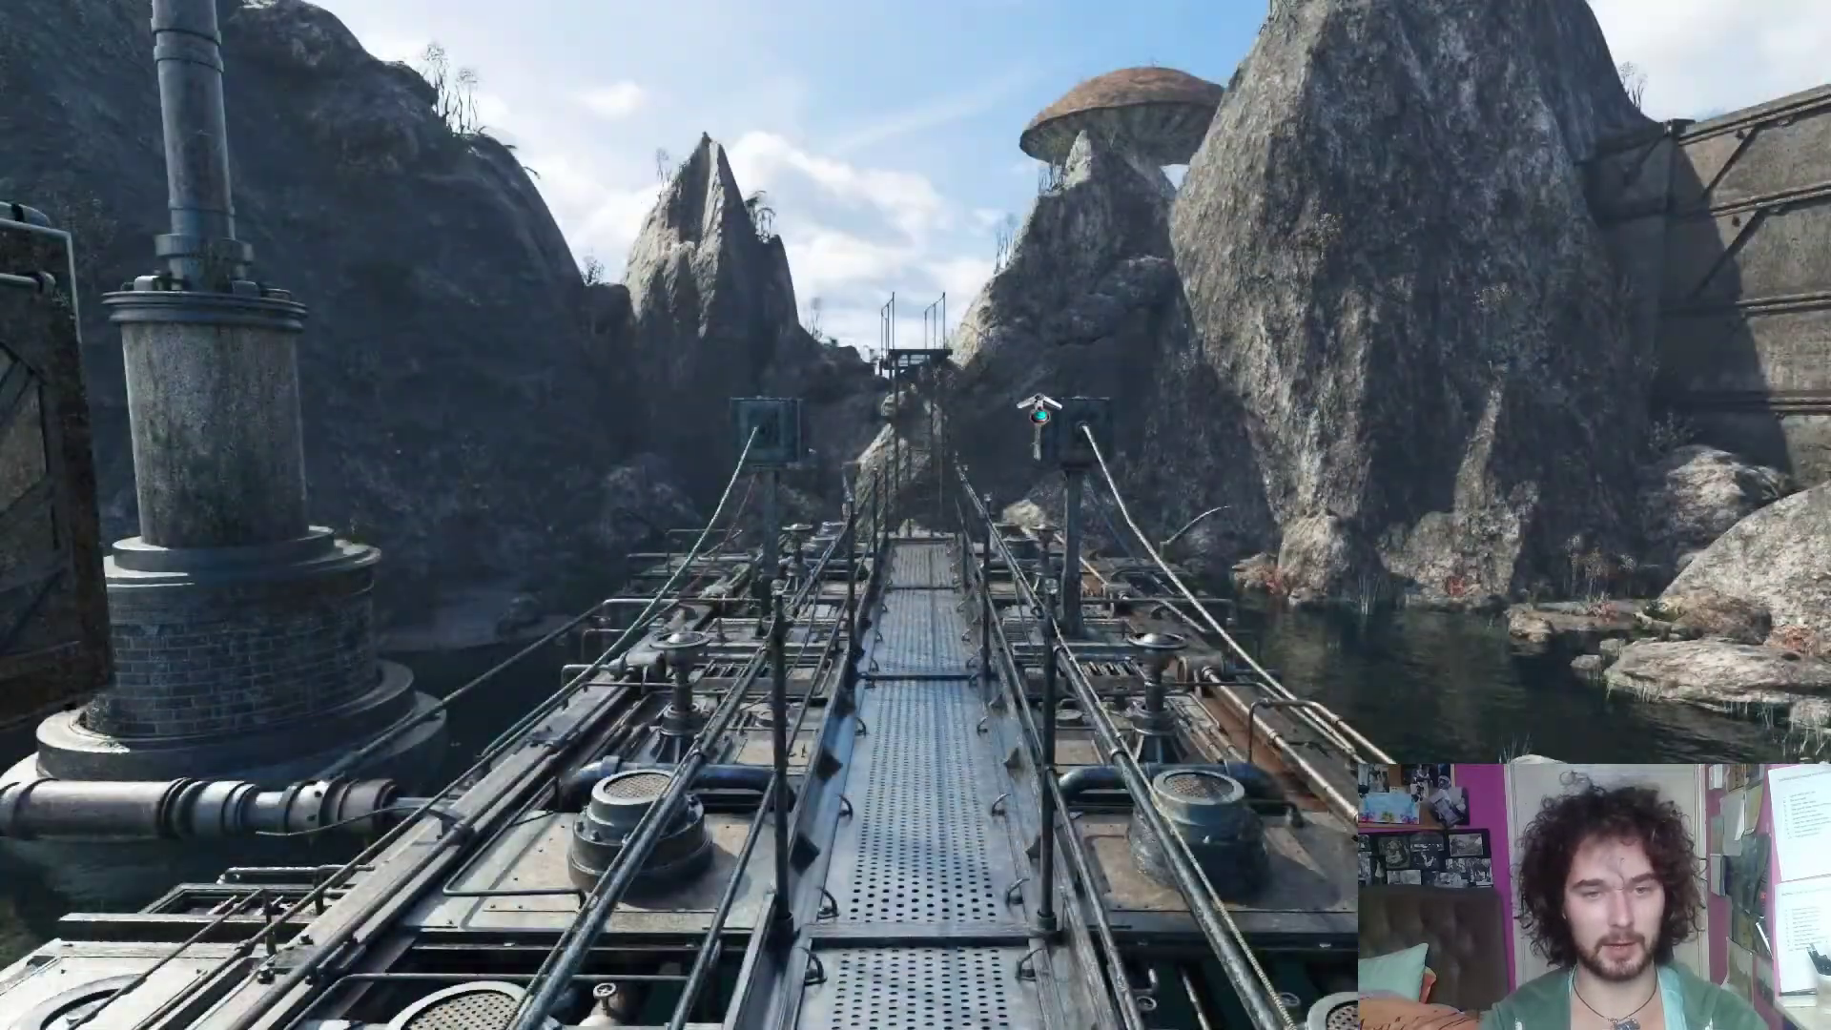
left_click(1040, 410)
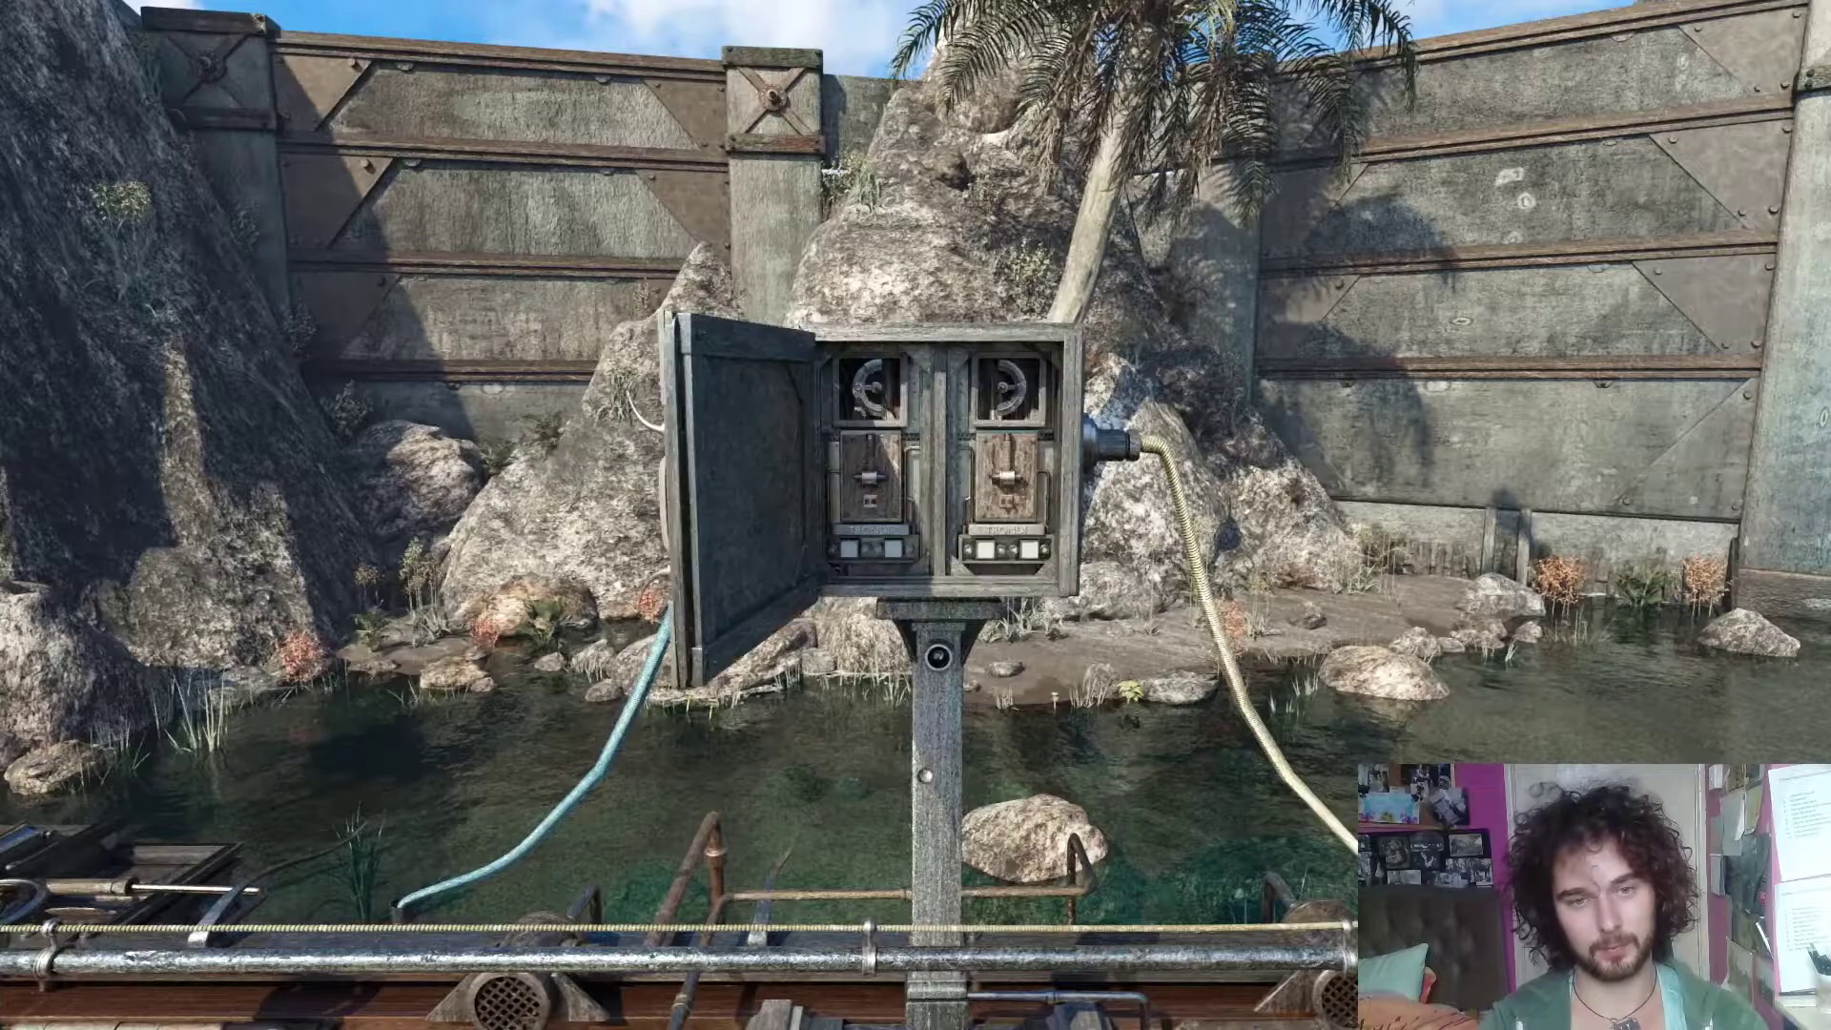
left_click(949, 495)
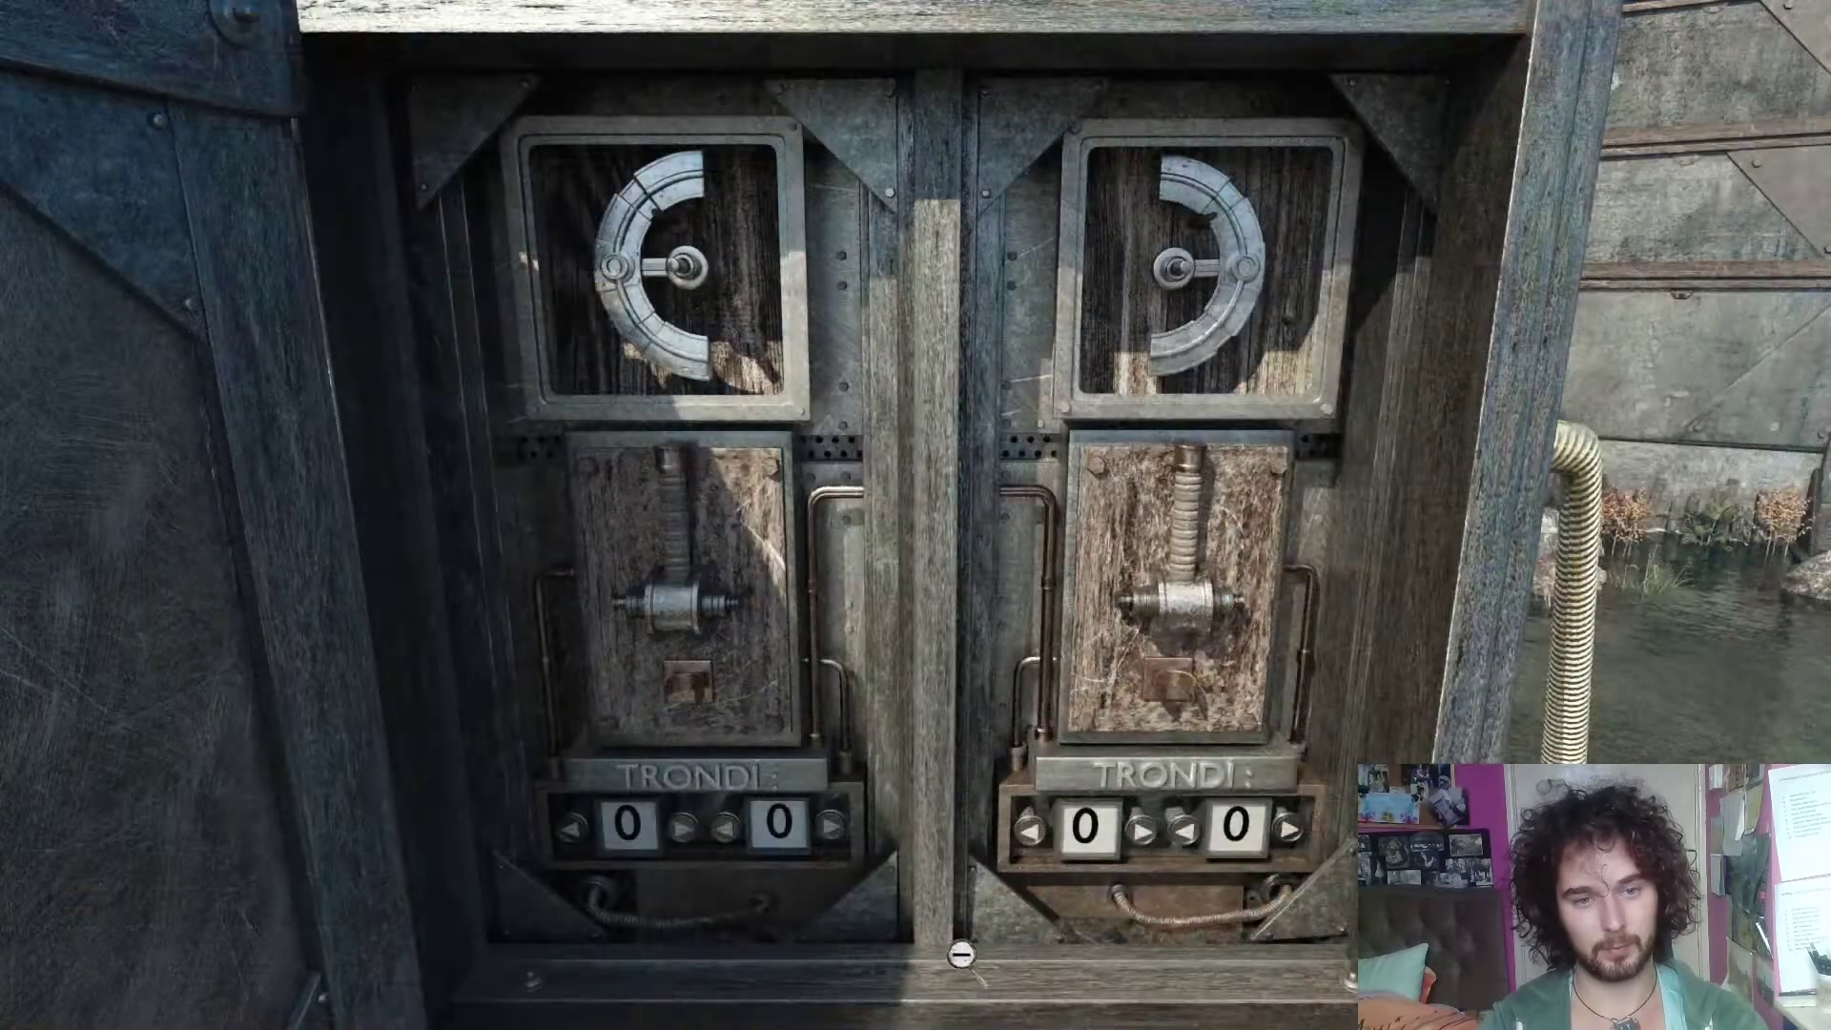
left_click(1059, 992)
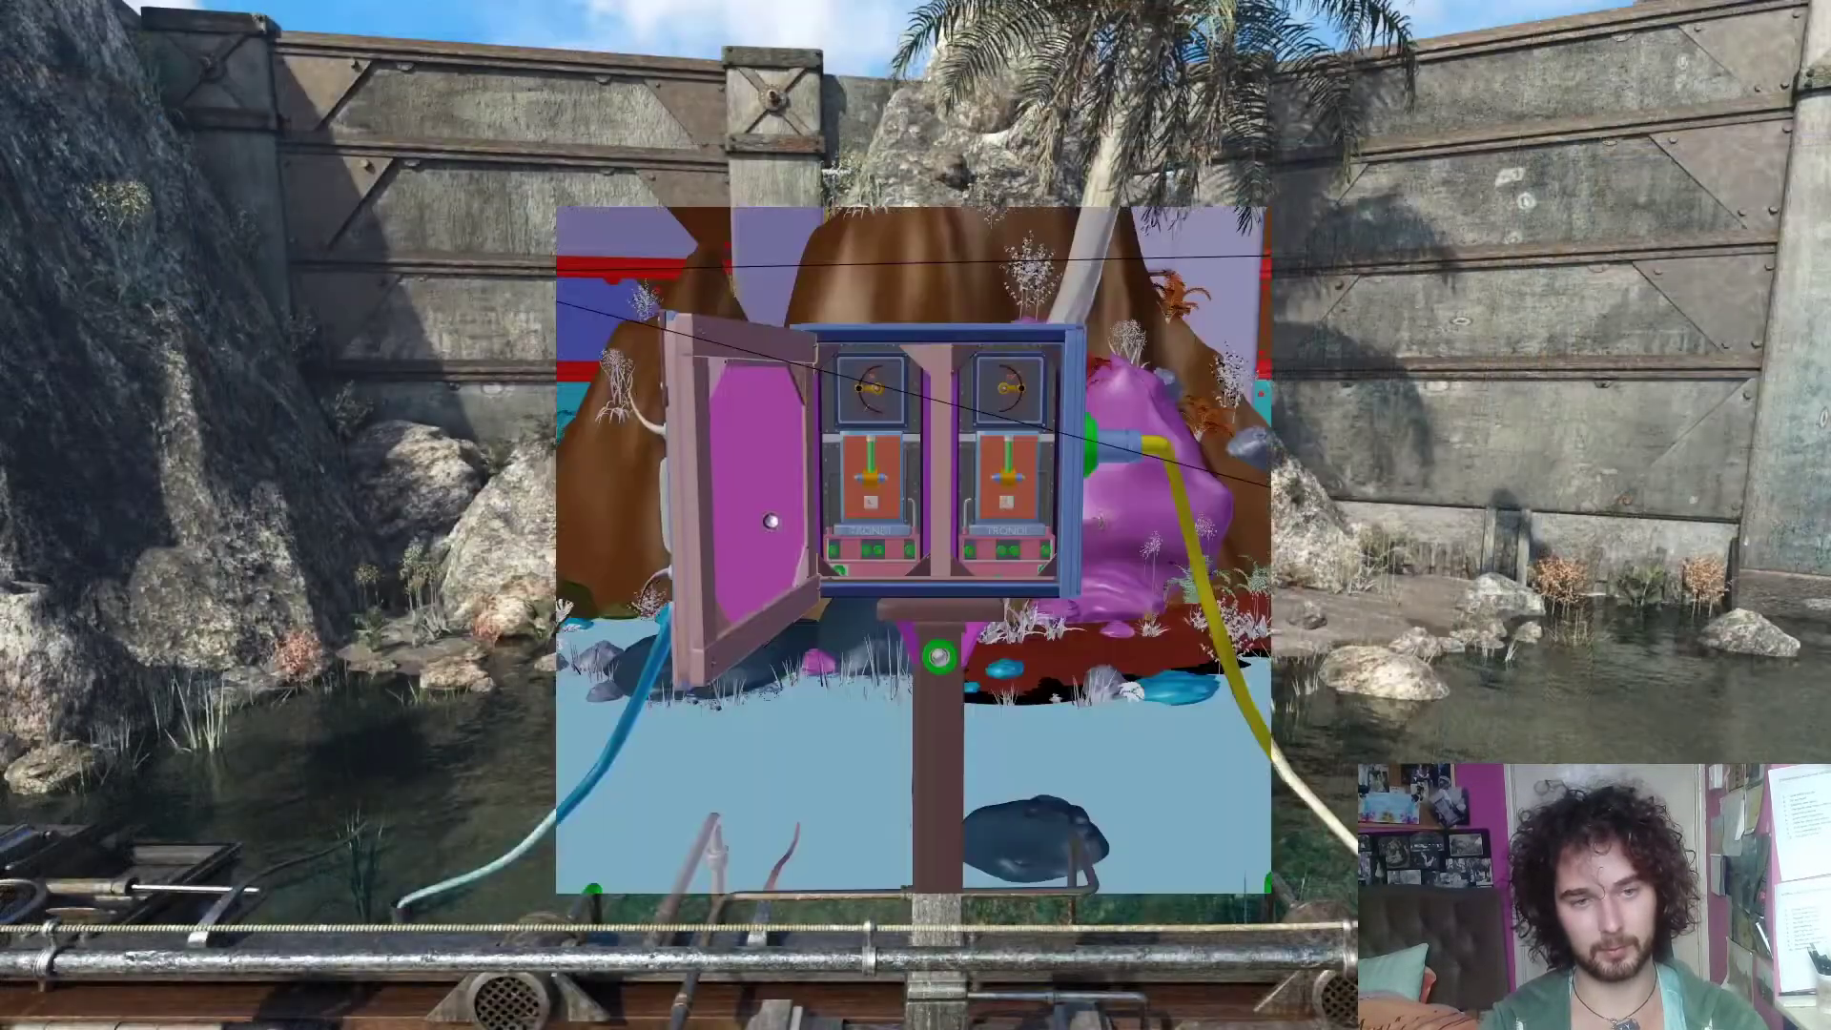
- Turn away from the box, head back to the ladder, and climb up to the portal
left_click(110, 510)
left_click(110, 510)
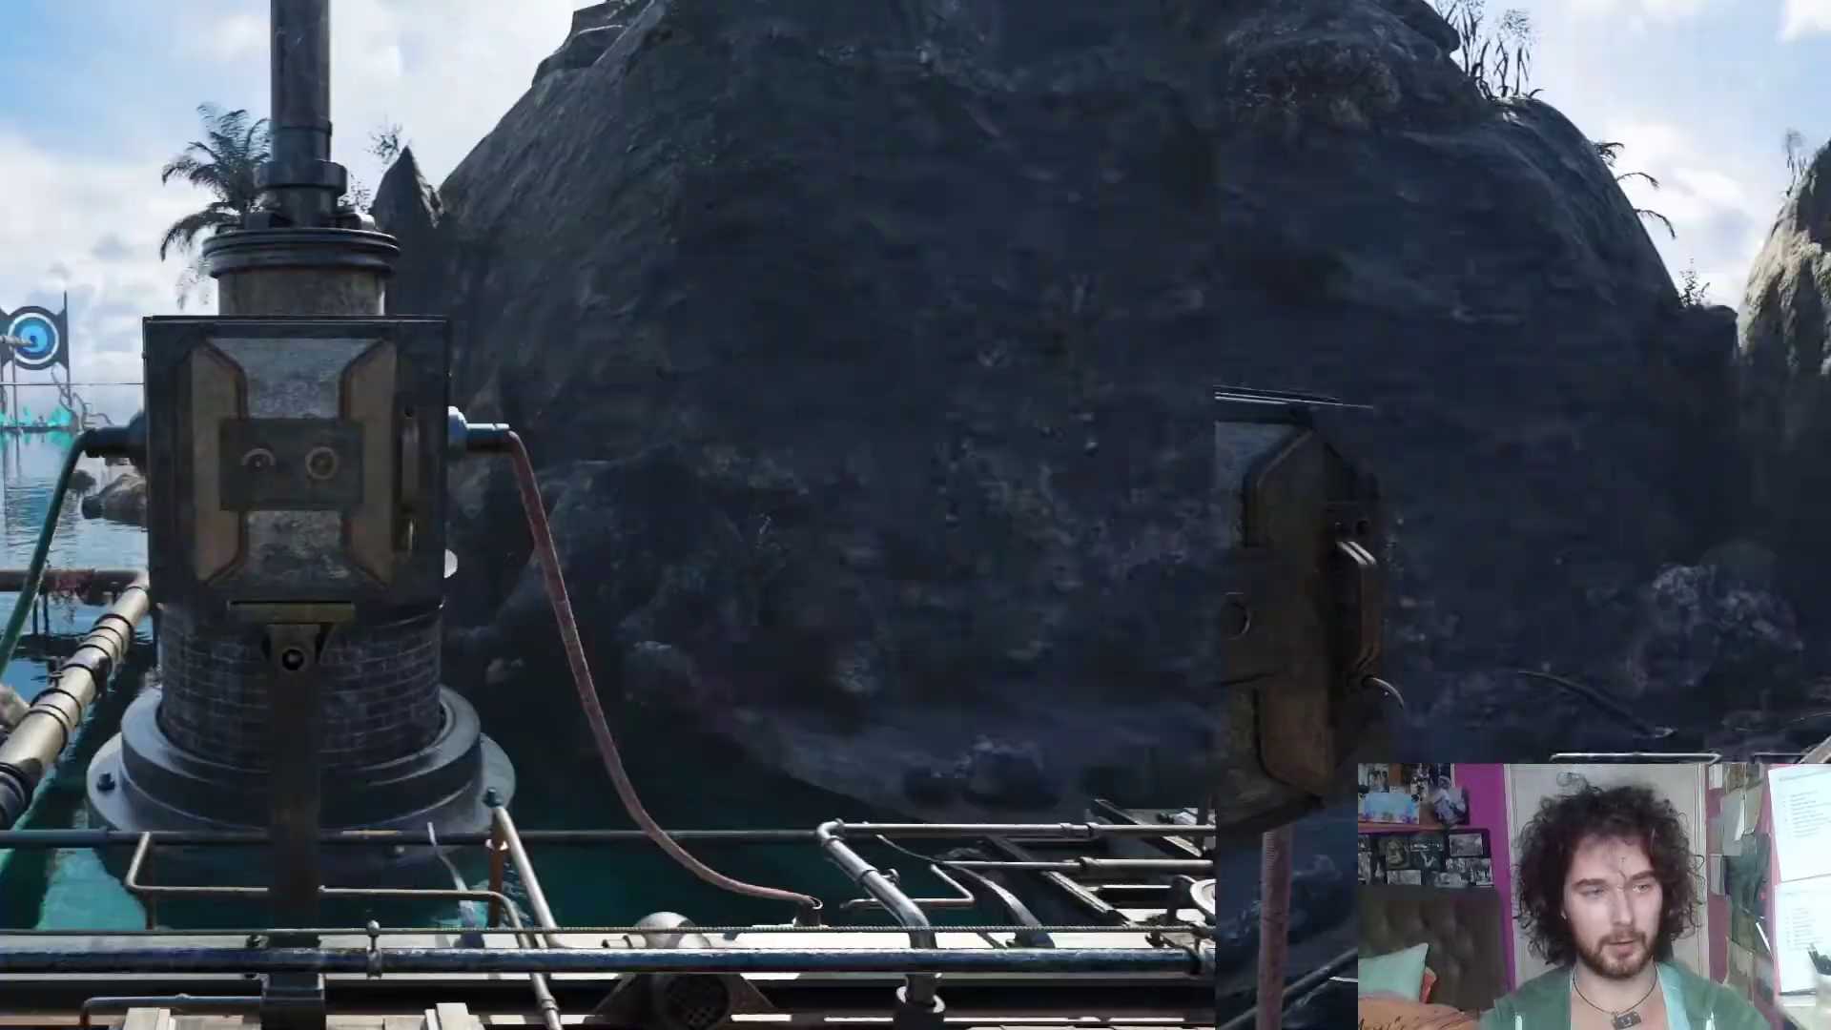
left_click(110, 511)
left_click(859, 534)
left_click(995, 499)
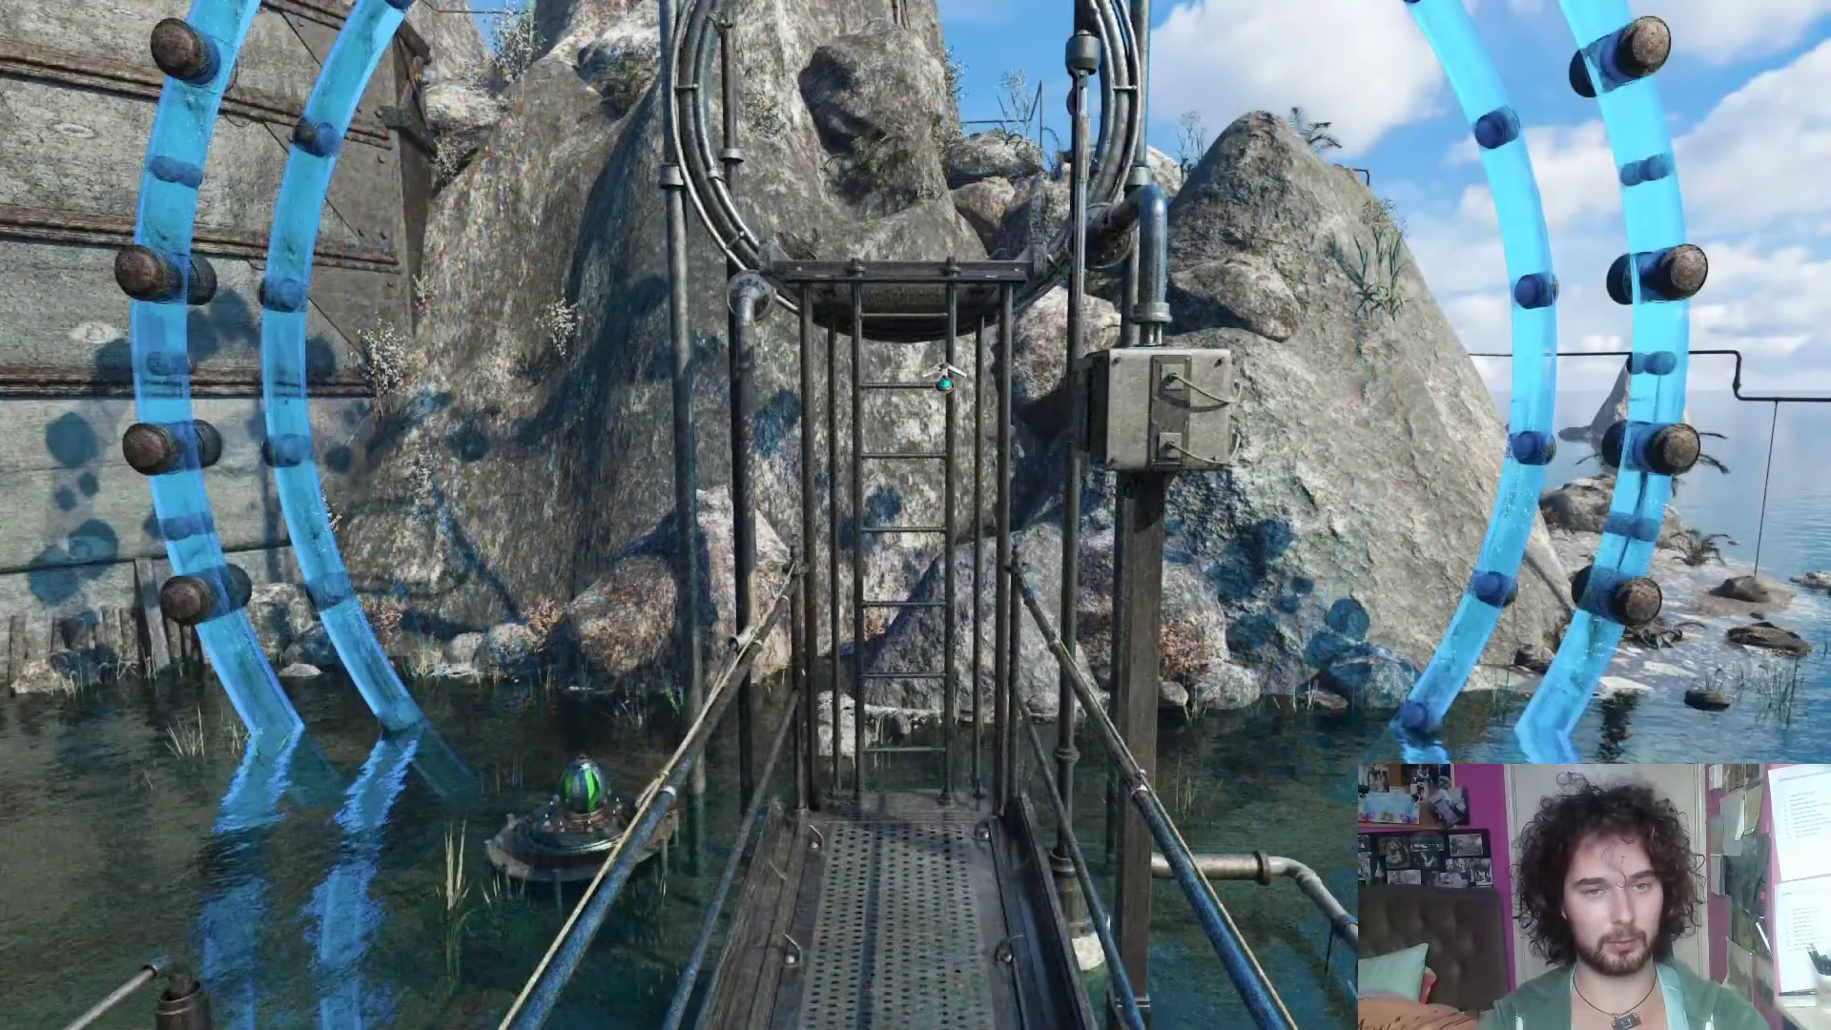
left_click(954, 370)
left_click(1007, 90)
left_click(981, 393)
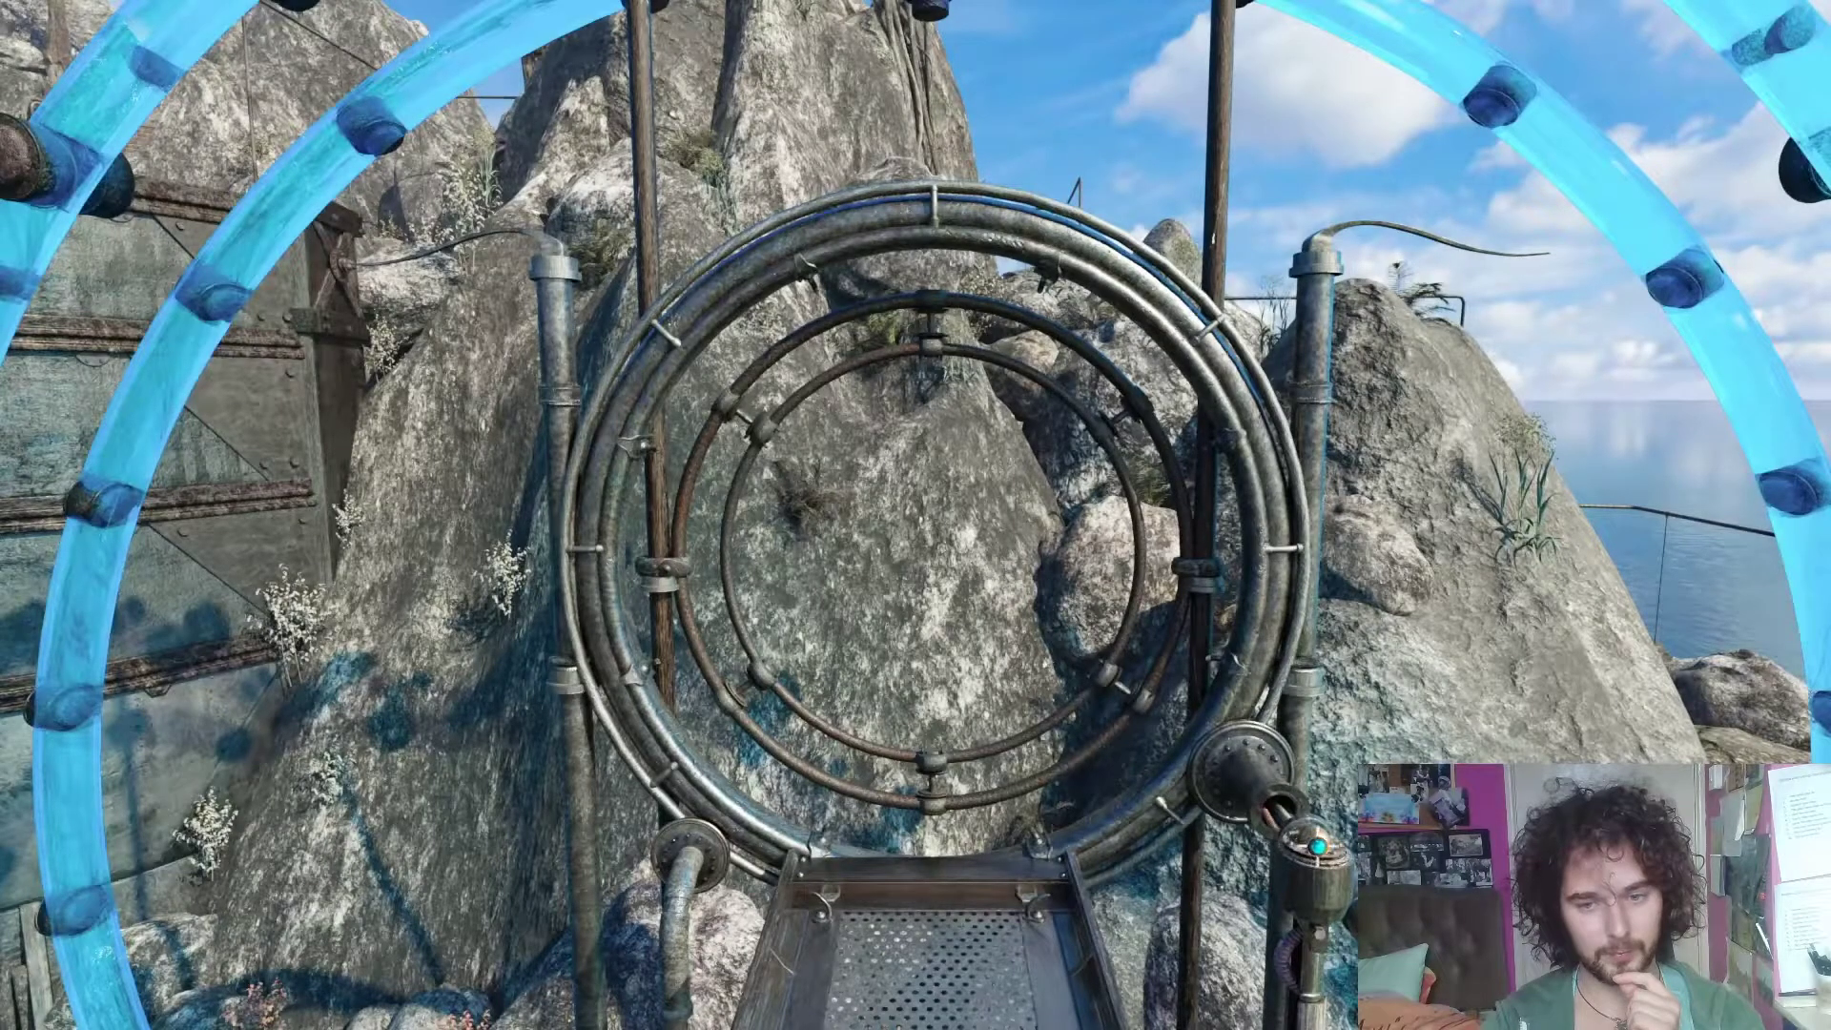
- Activate the portal button, check navigation away from the portal, and quit without saving the game
left_click(1312, 839)
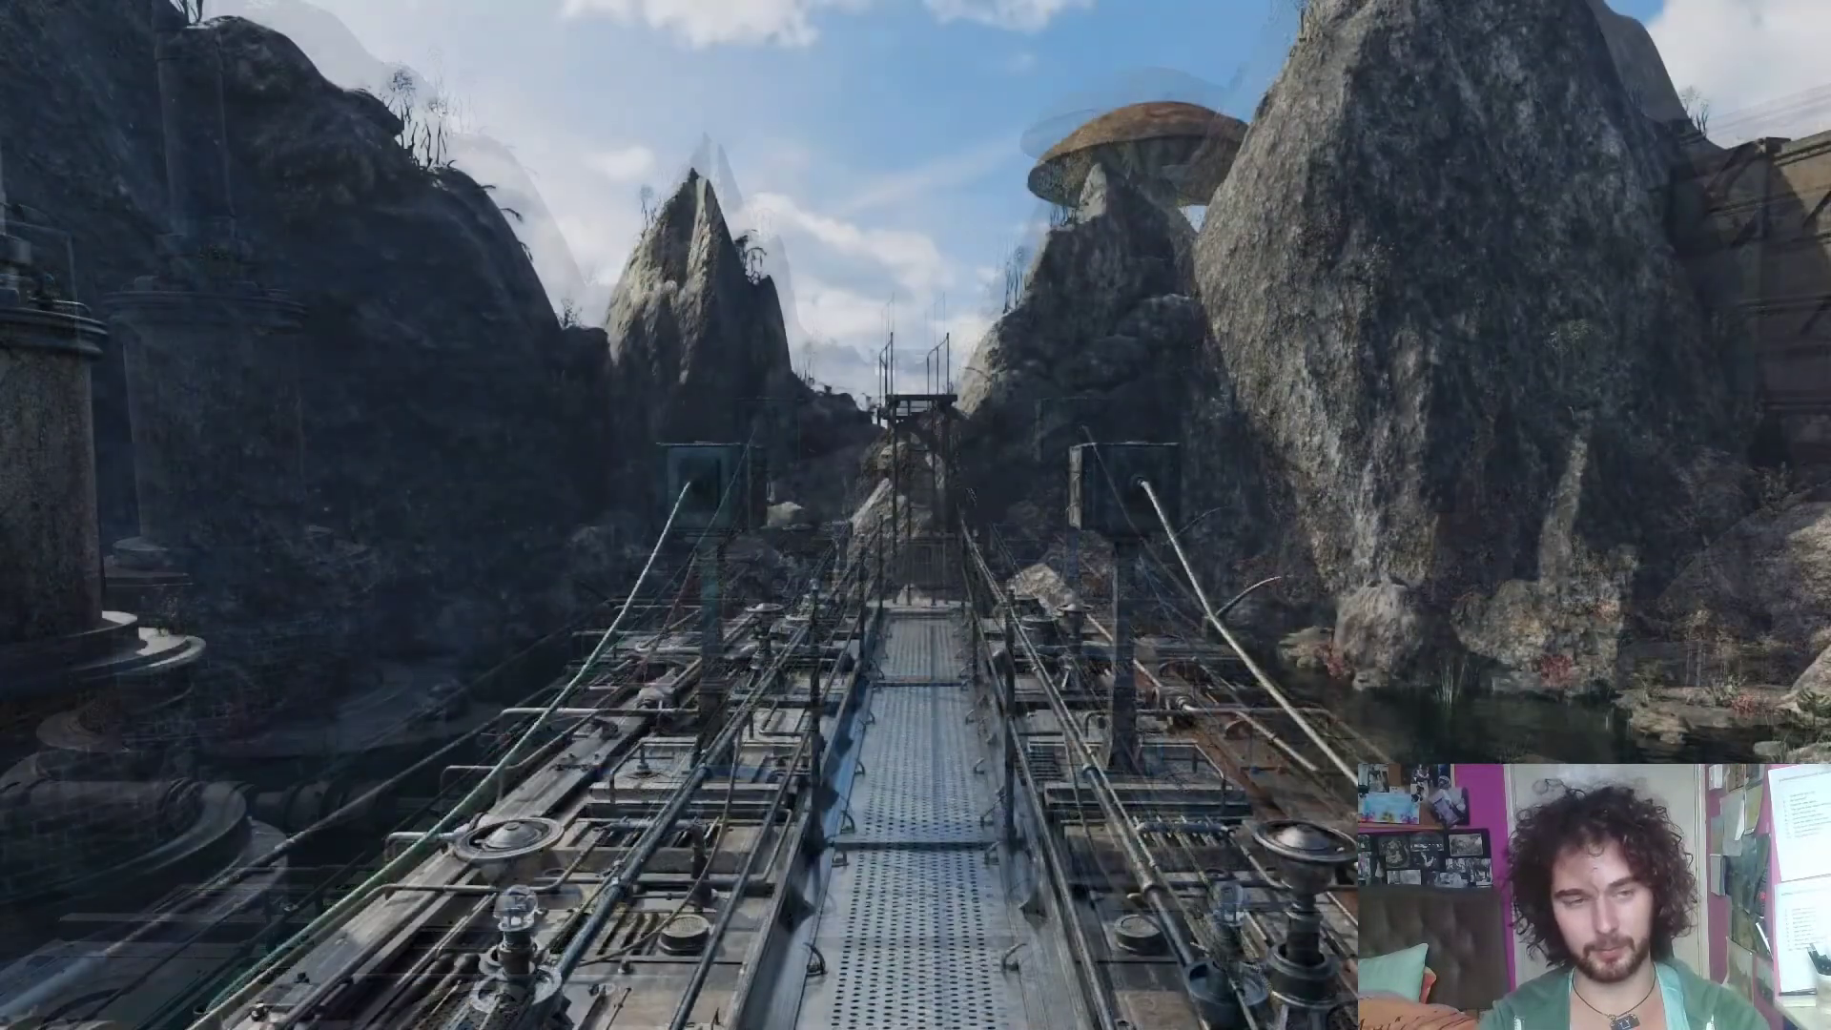
left_click(1006, 498)
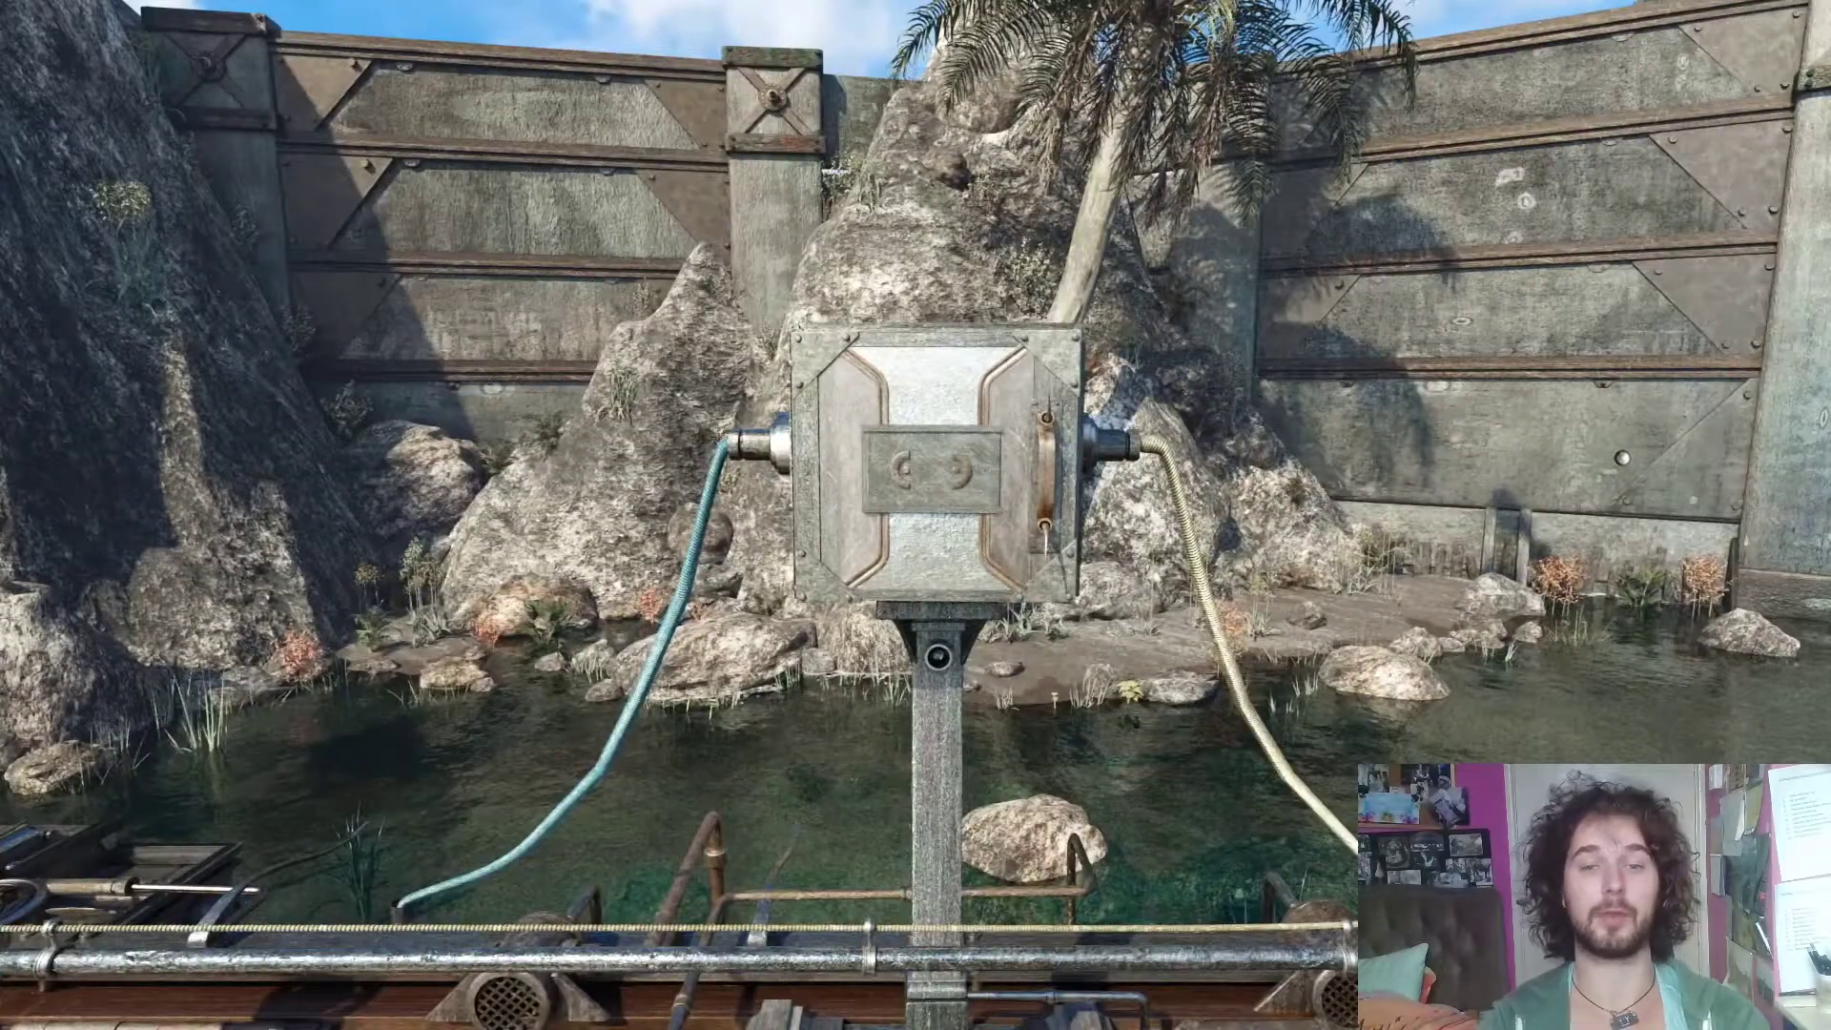
mouse_move(1751, 39)
left_click(1751, 76)
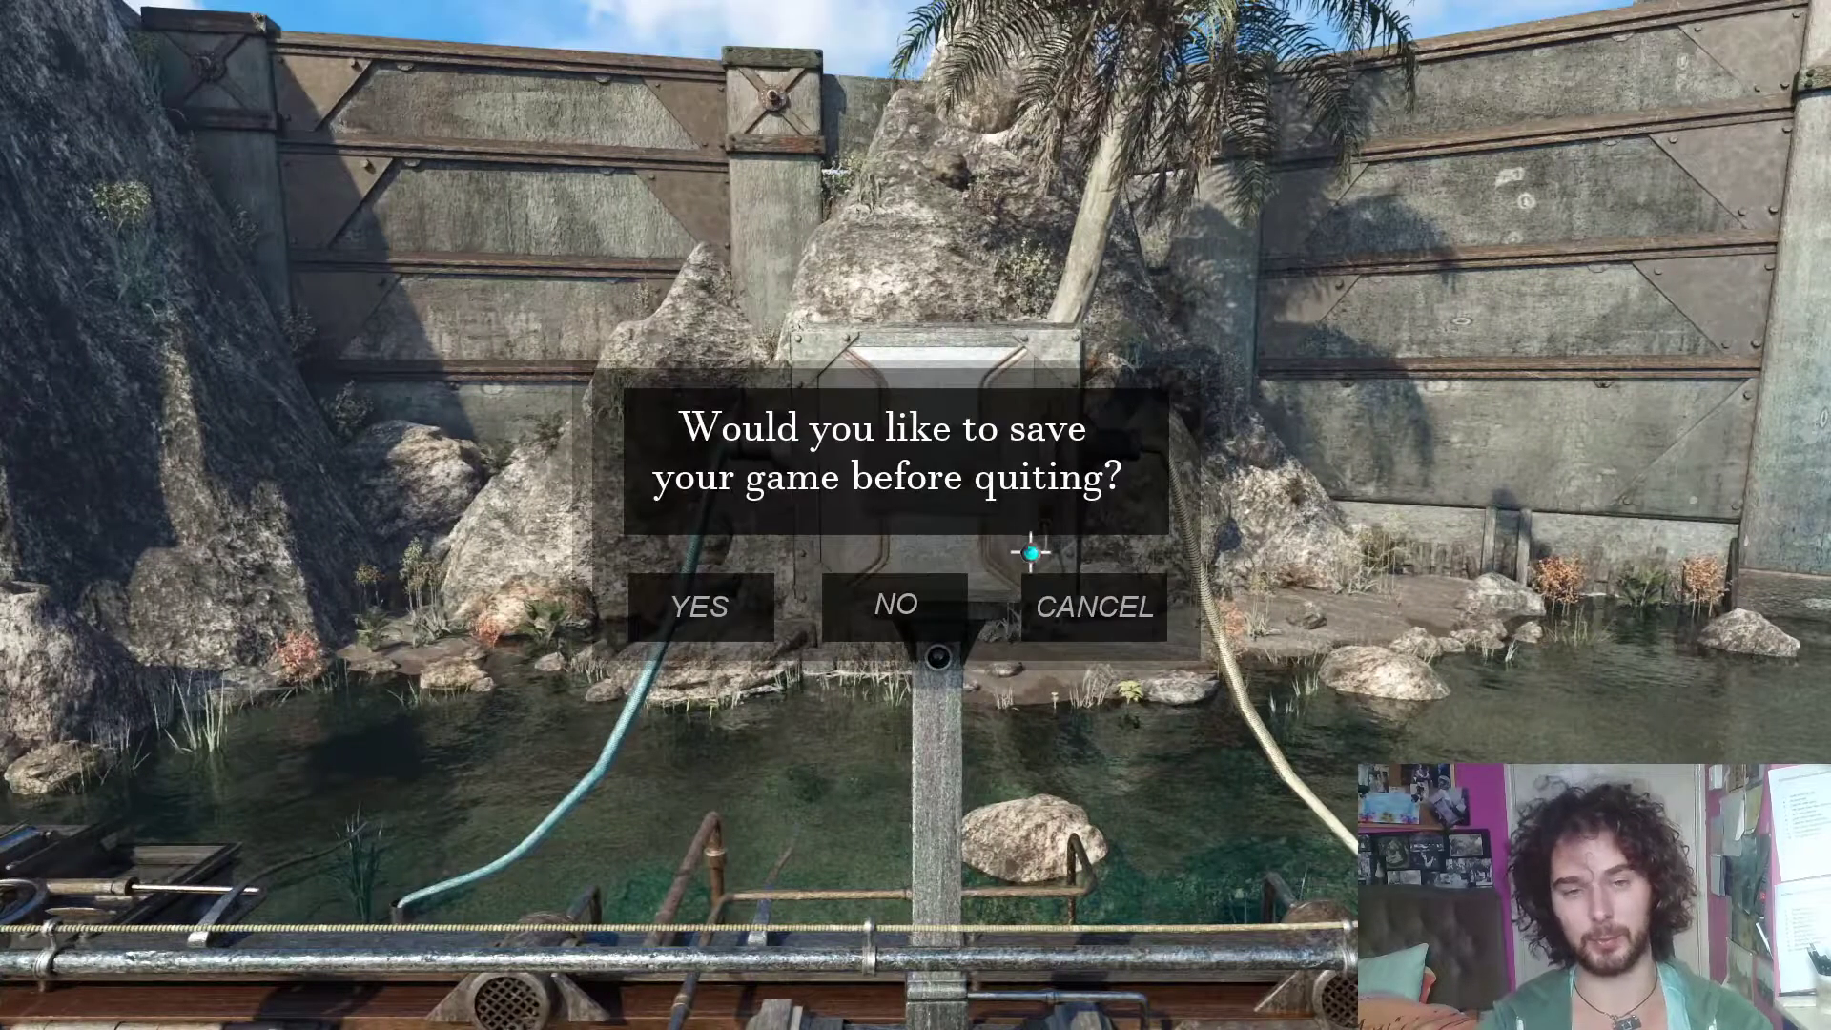
left_click(914, 603)
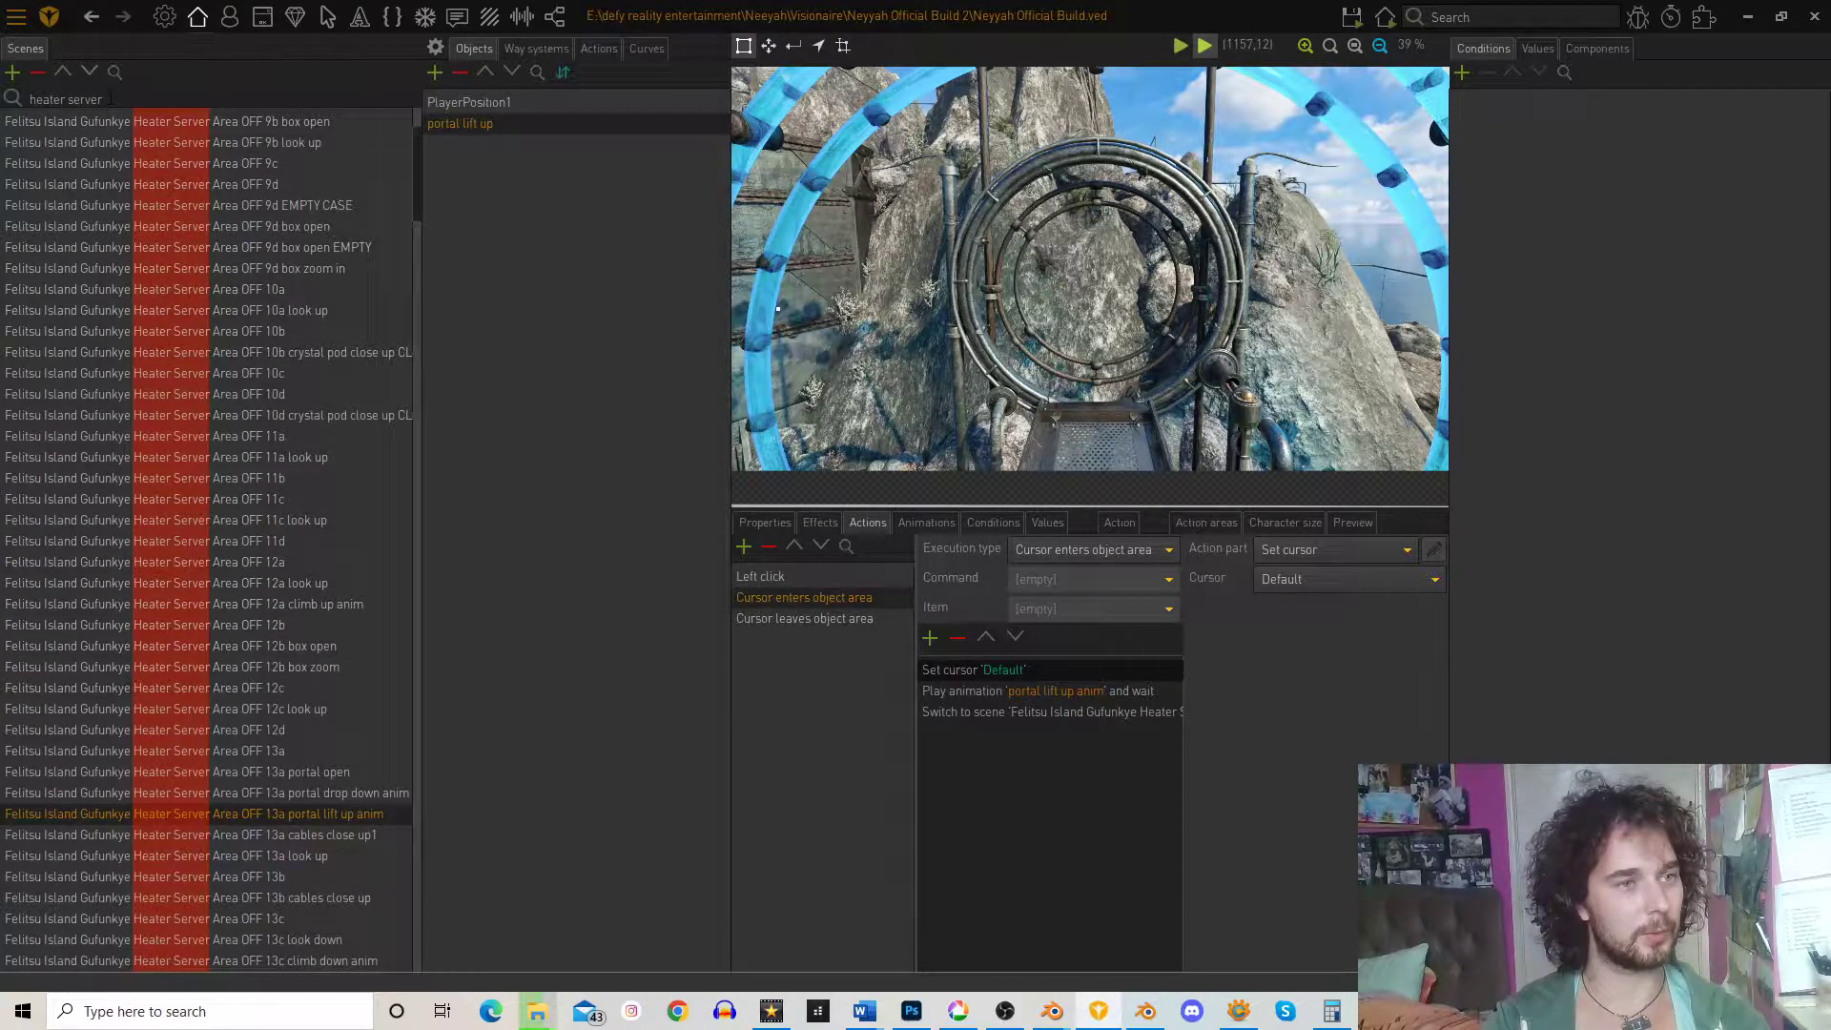
- Filter the scene list by 'bululba' instead of 'heater server' and open scene Felitsu Island Gufunkye Bululba Pools Area 19a
key("BackSpace")
key("BackSpace")
key("BackSpace")
key("BackSpace")
key("BackSpace")
key("BackSpace")
key("BackSpace")
key("BackSpace")
key("BackSpace")
key("BackSpace")
key("BackSpace")
key("BackSpace")
key("BackSpace")
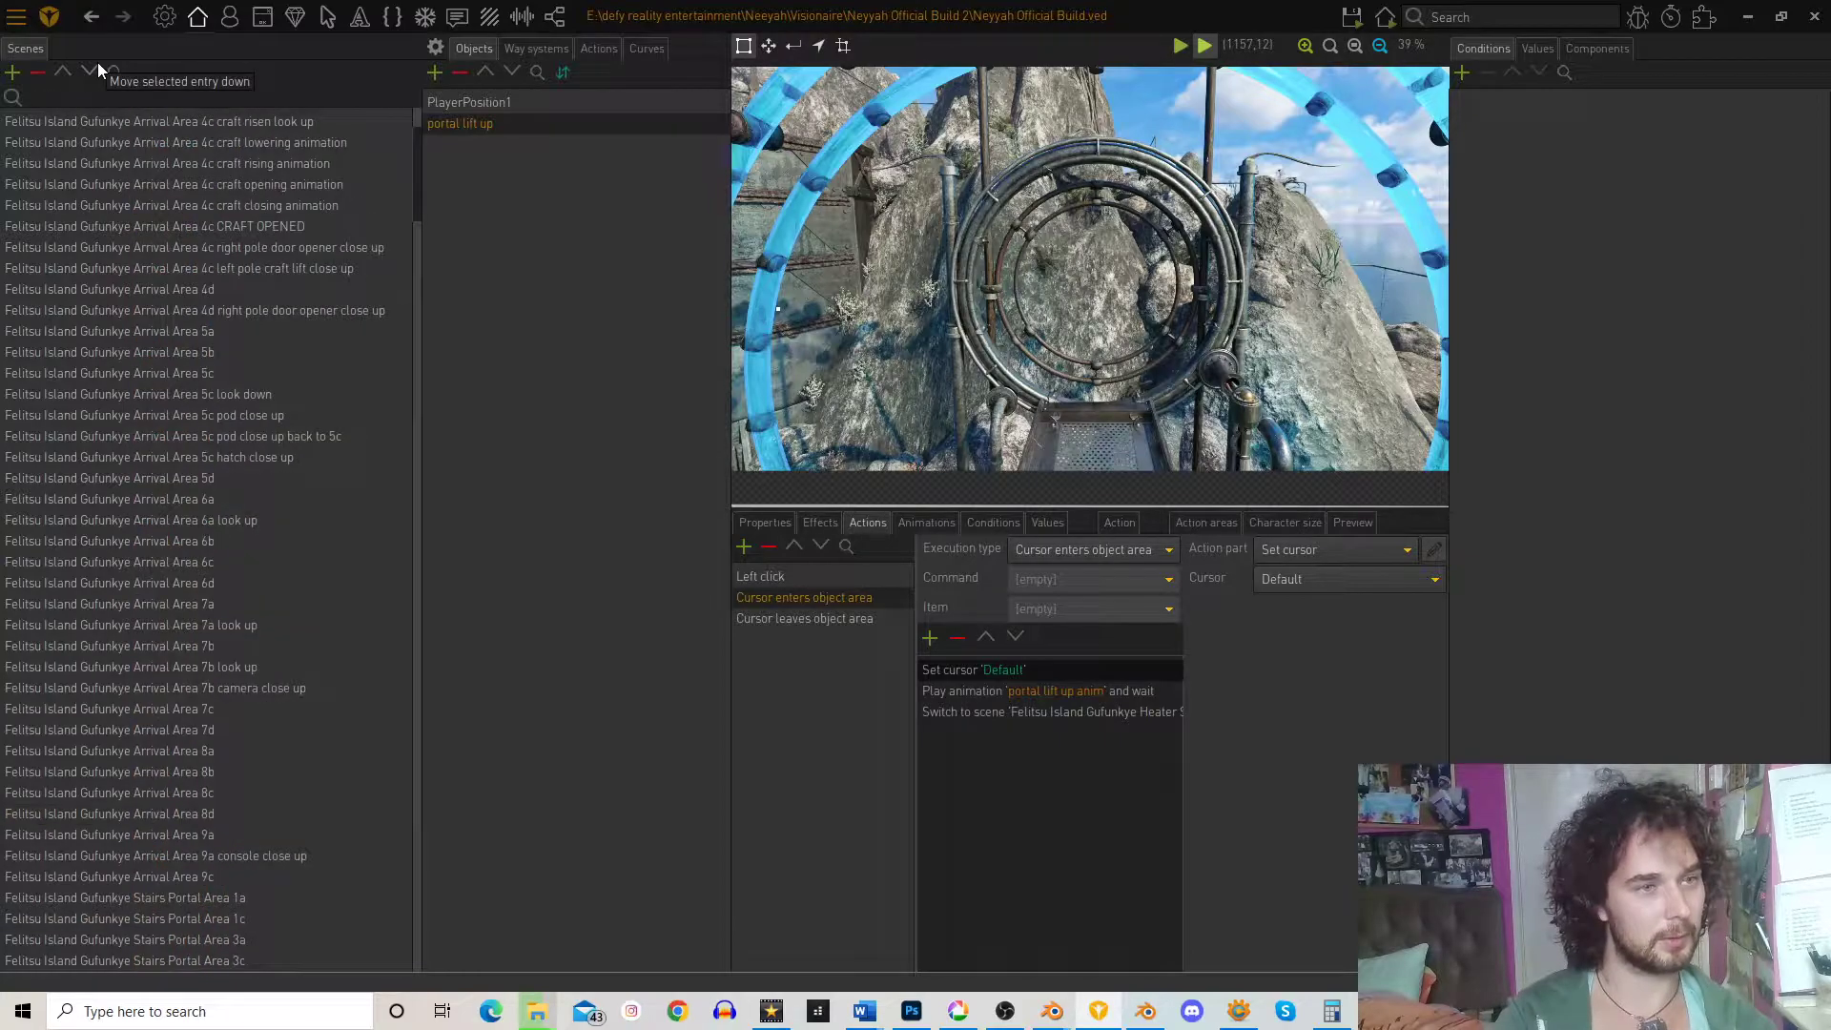
type("bululba")
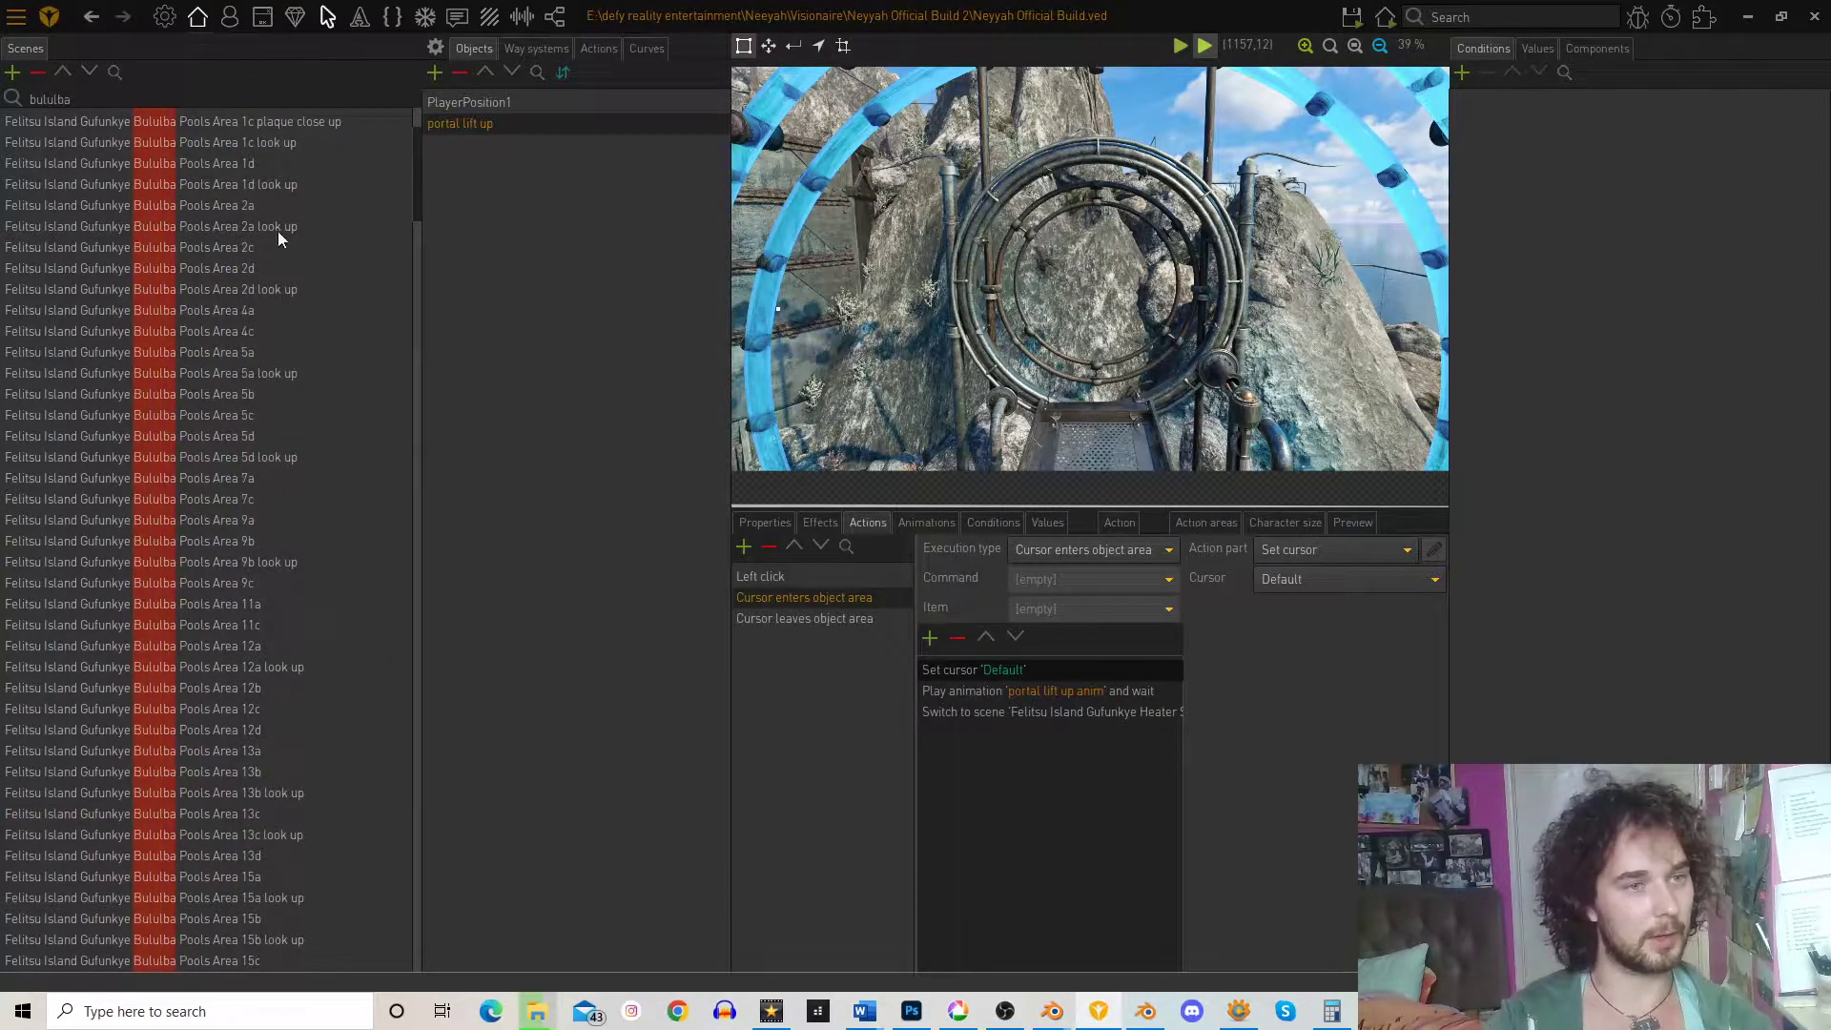
scroll(277, 616, "down", 4)
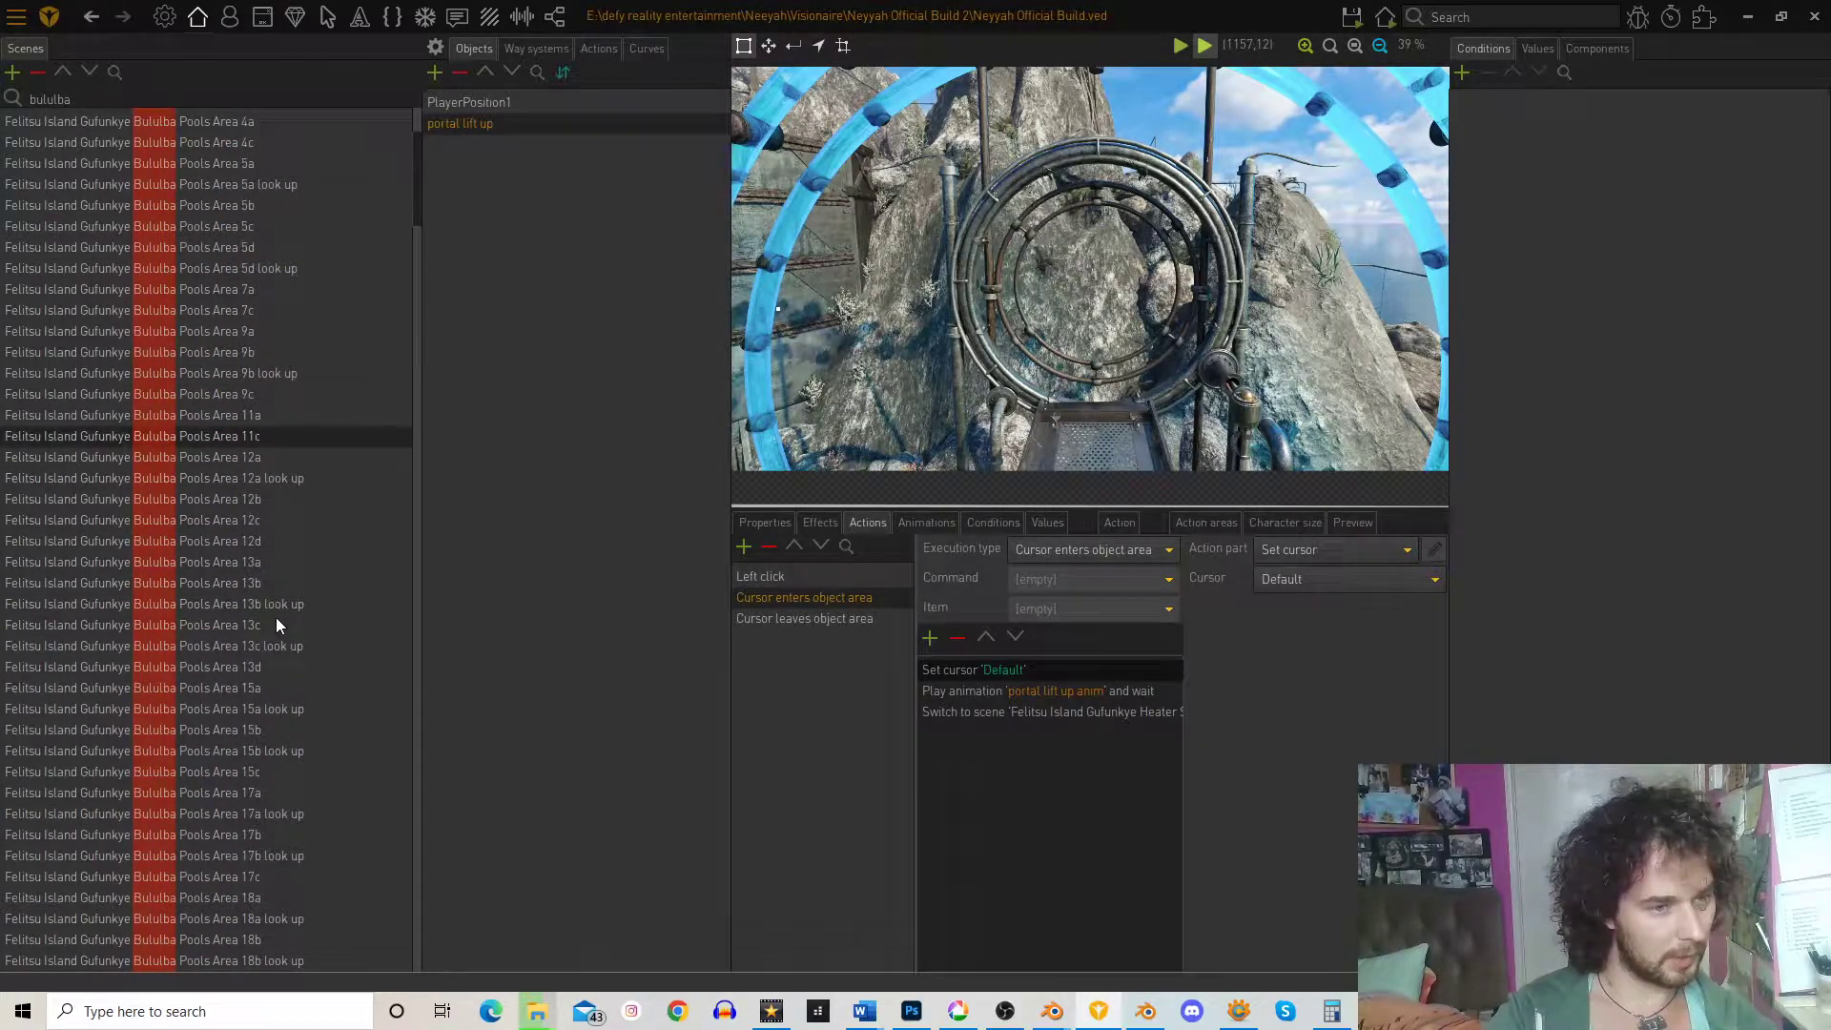
scroll(276, 626, "down", 4)
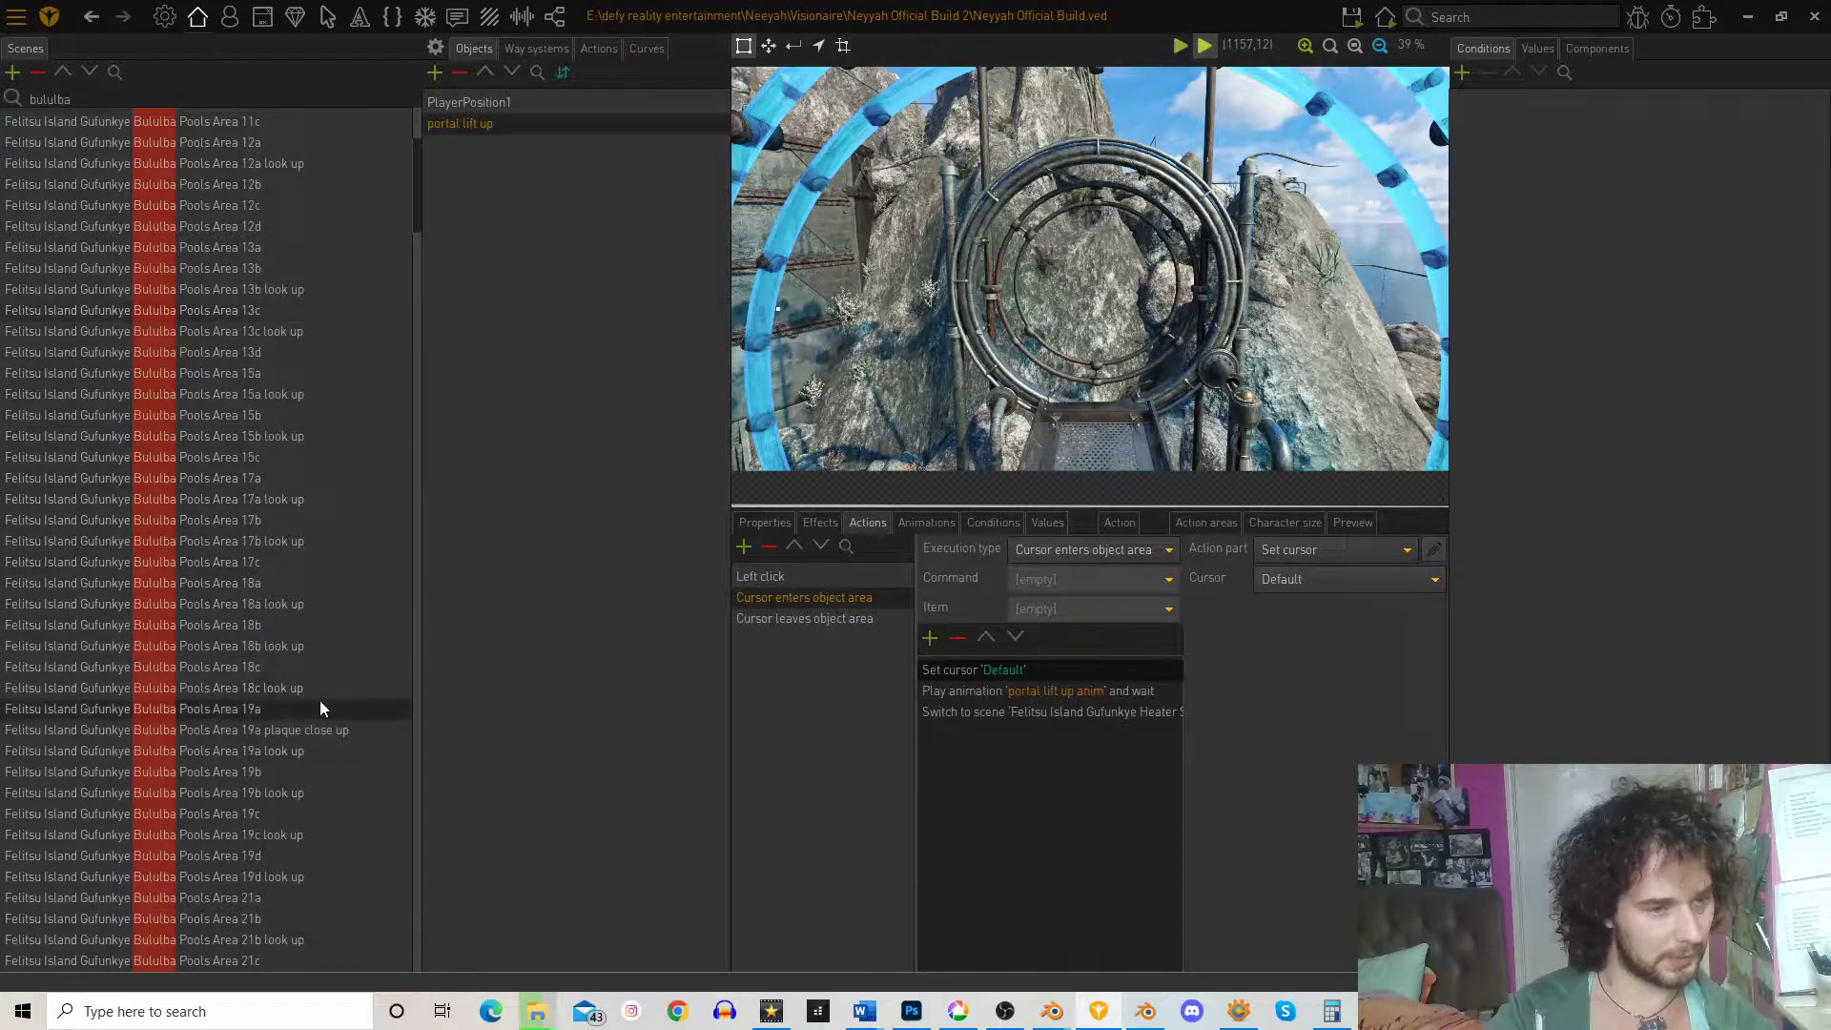
left_click(269, 710)
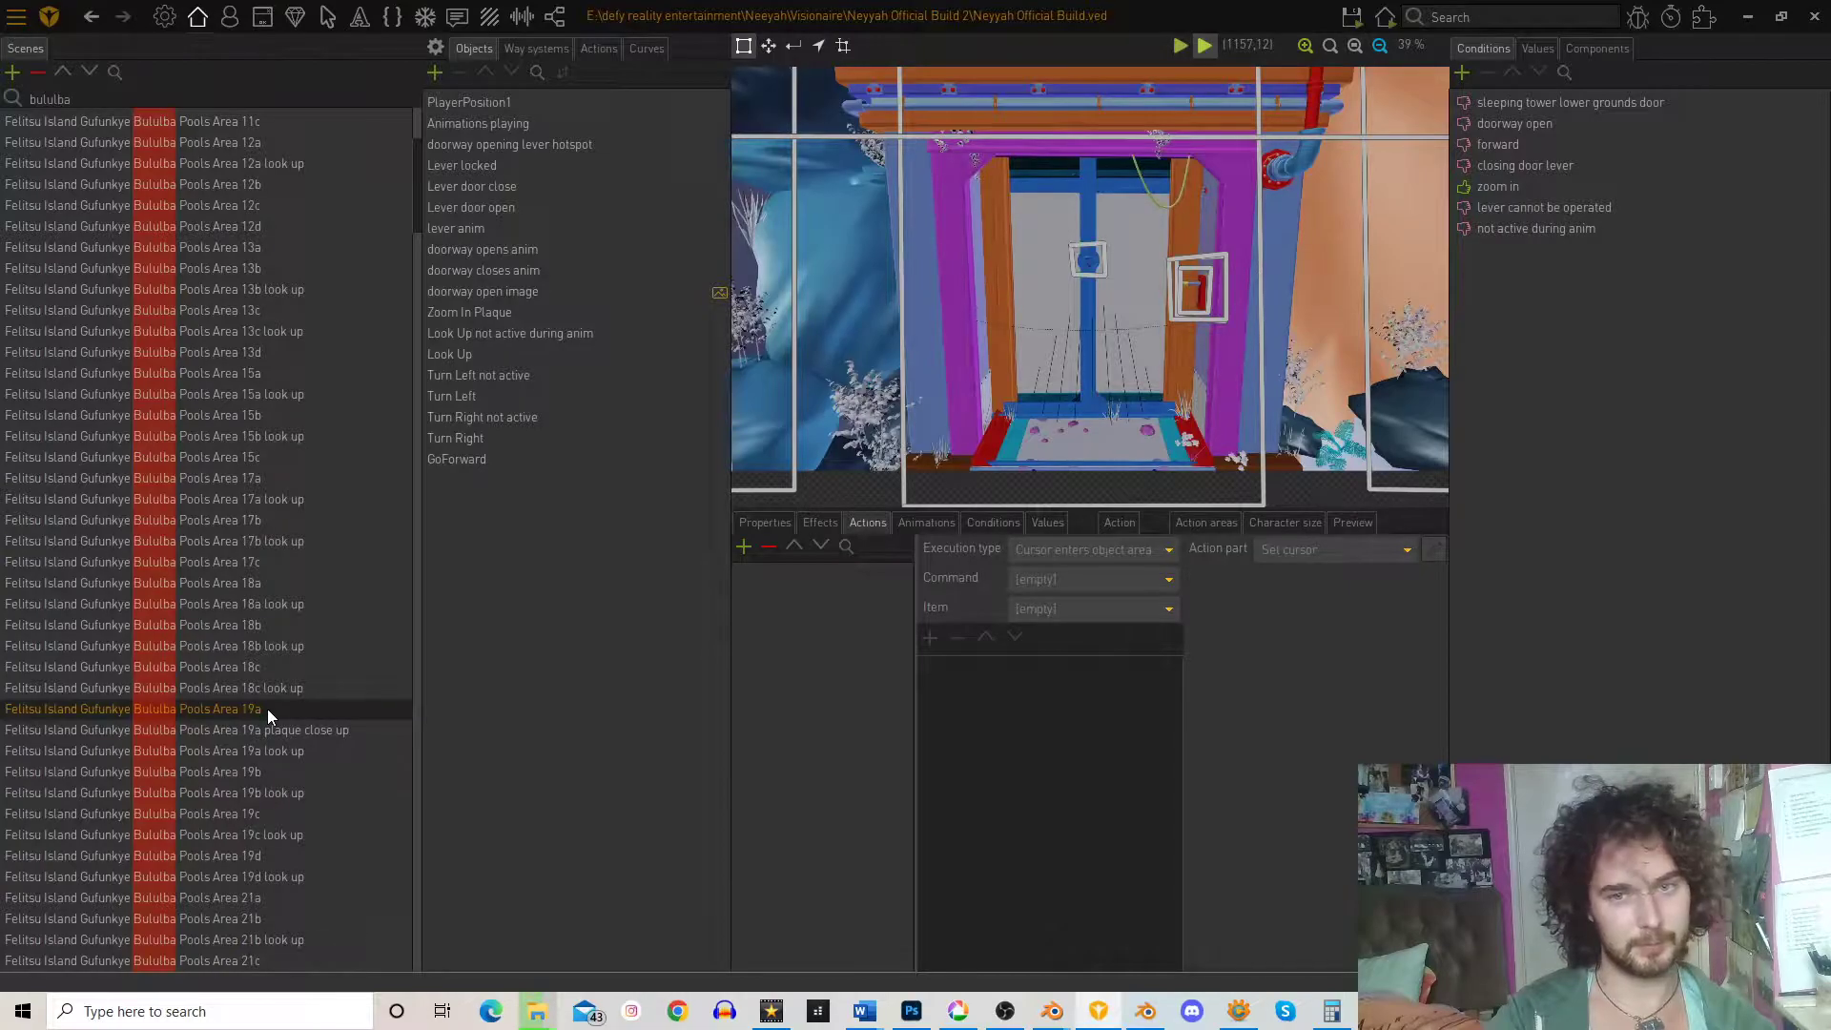
- Find and open scene Felitsu Island Gufunkye Bululba Pools Area 12b in the filtered scene list
scroll(283, 621, "down", 4)
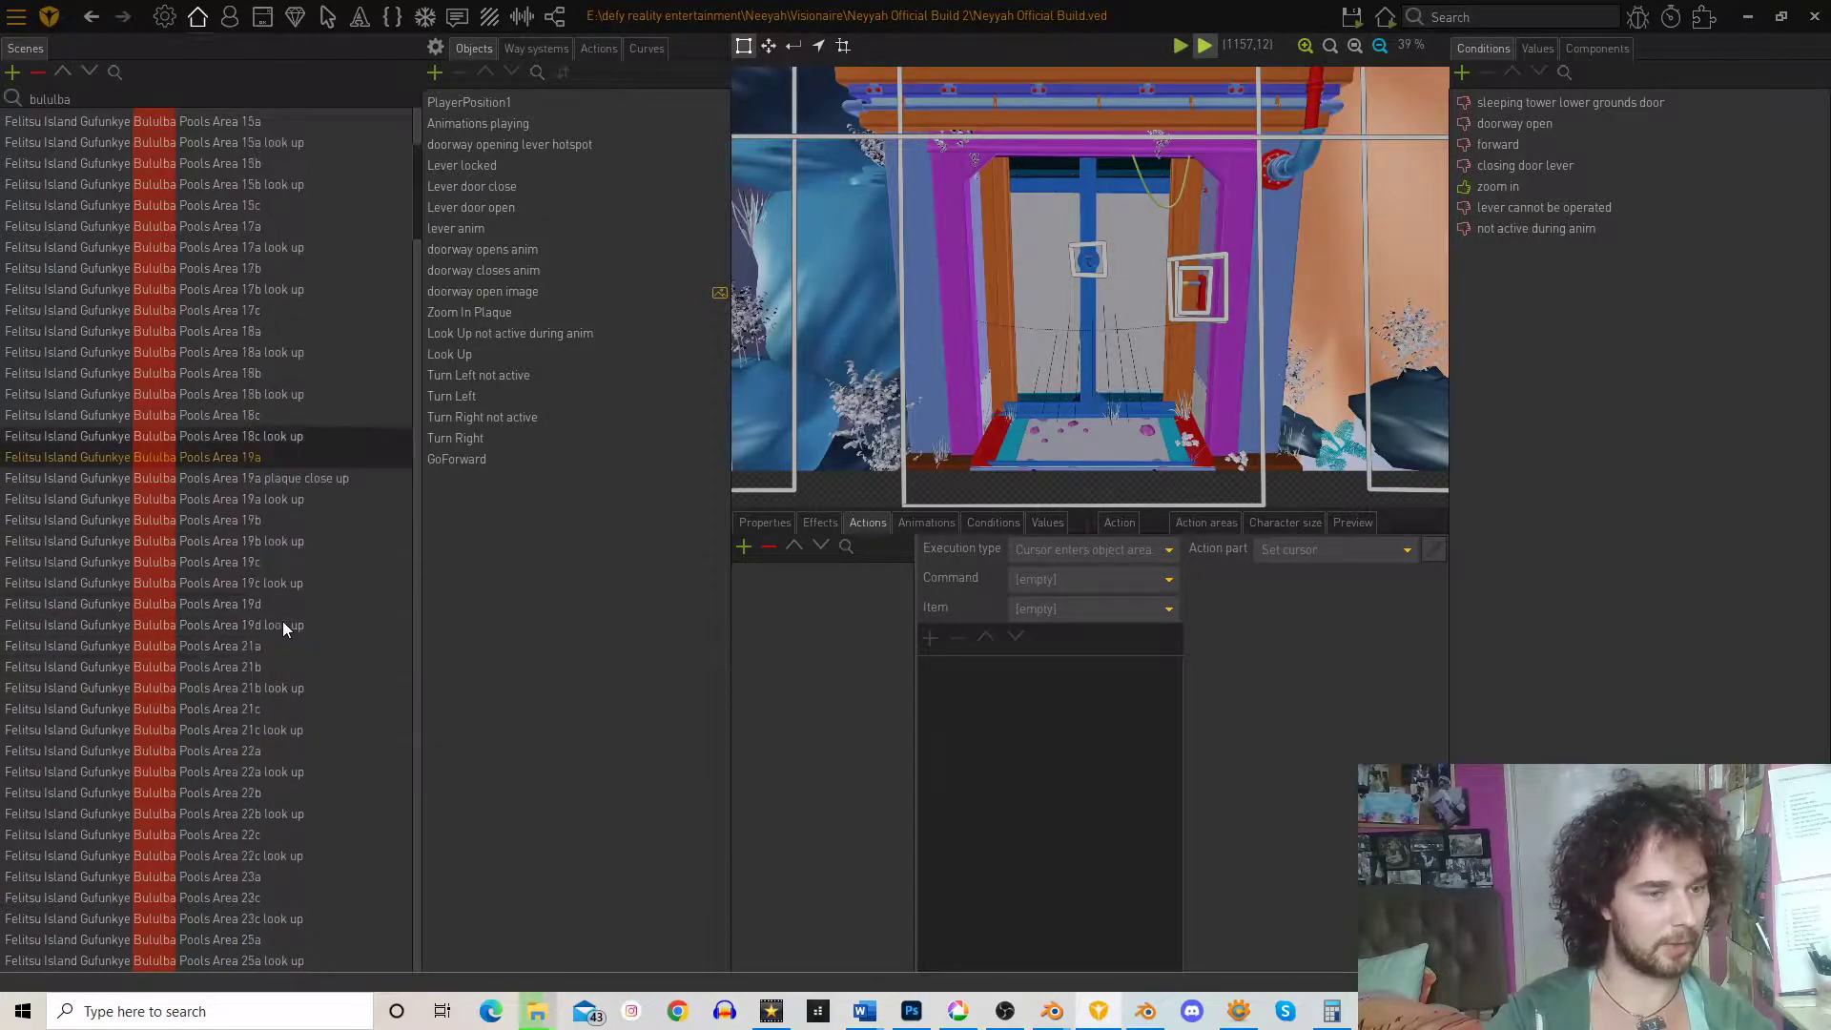
scroll(282, 626, "up", 10)
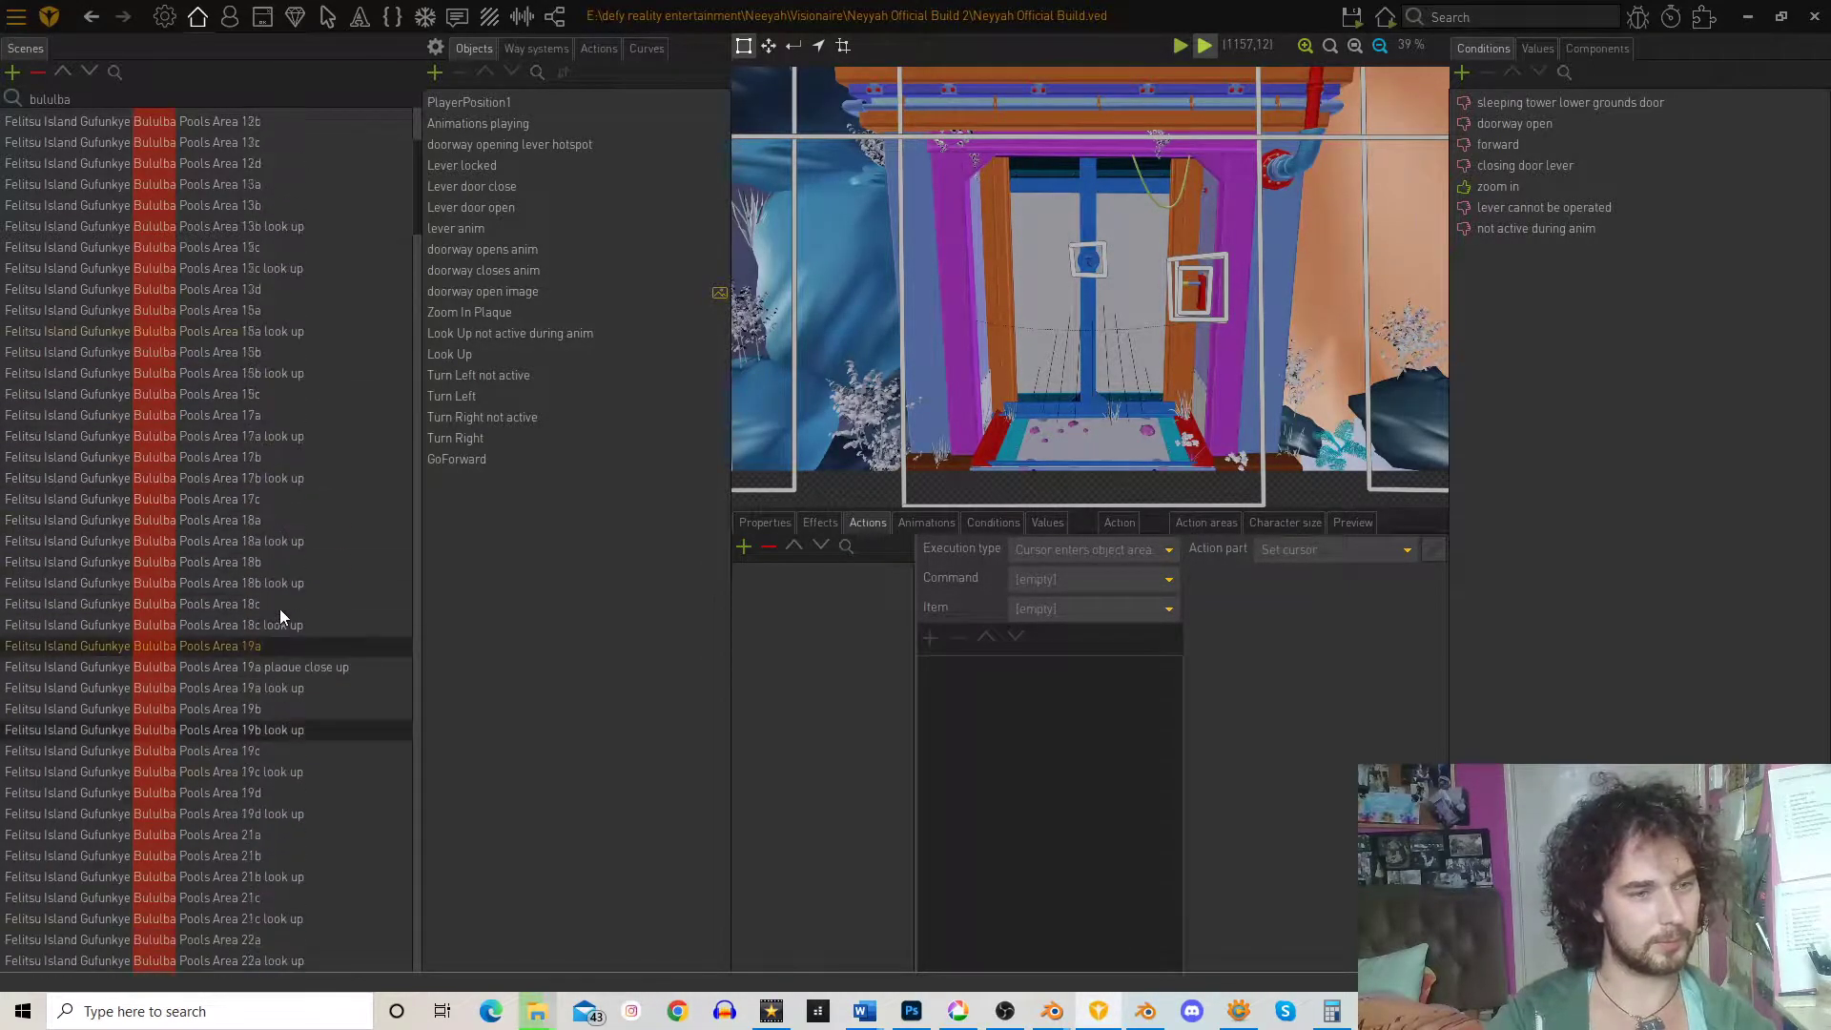
left_click(271, 521)
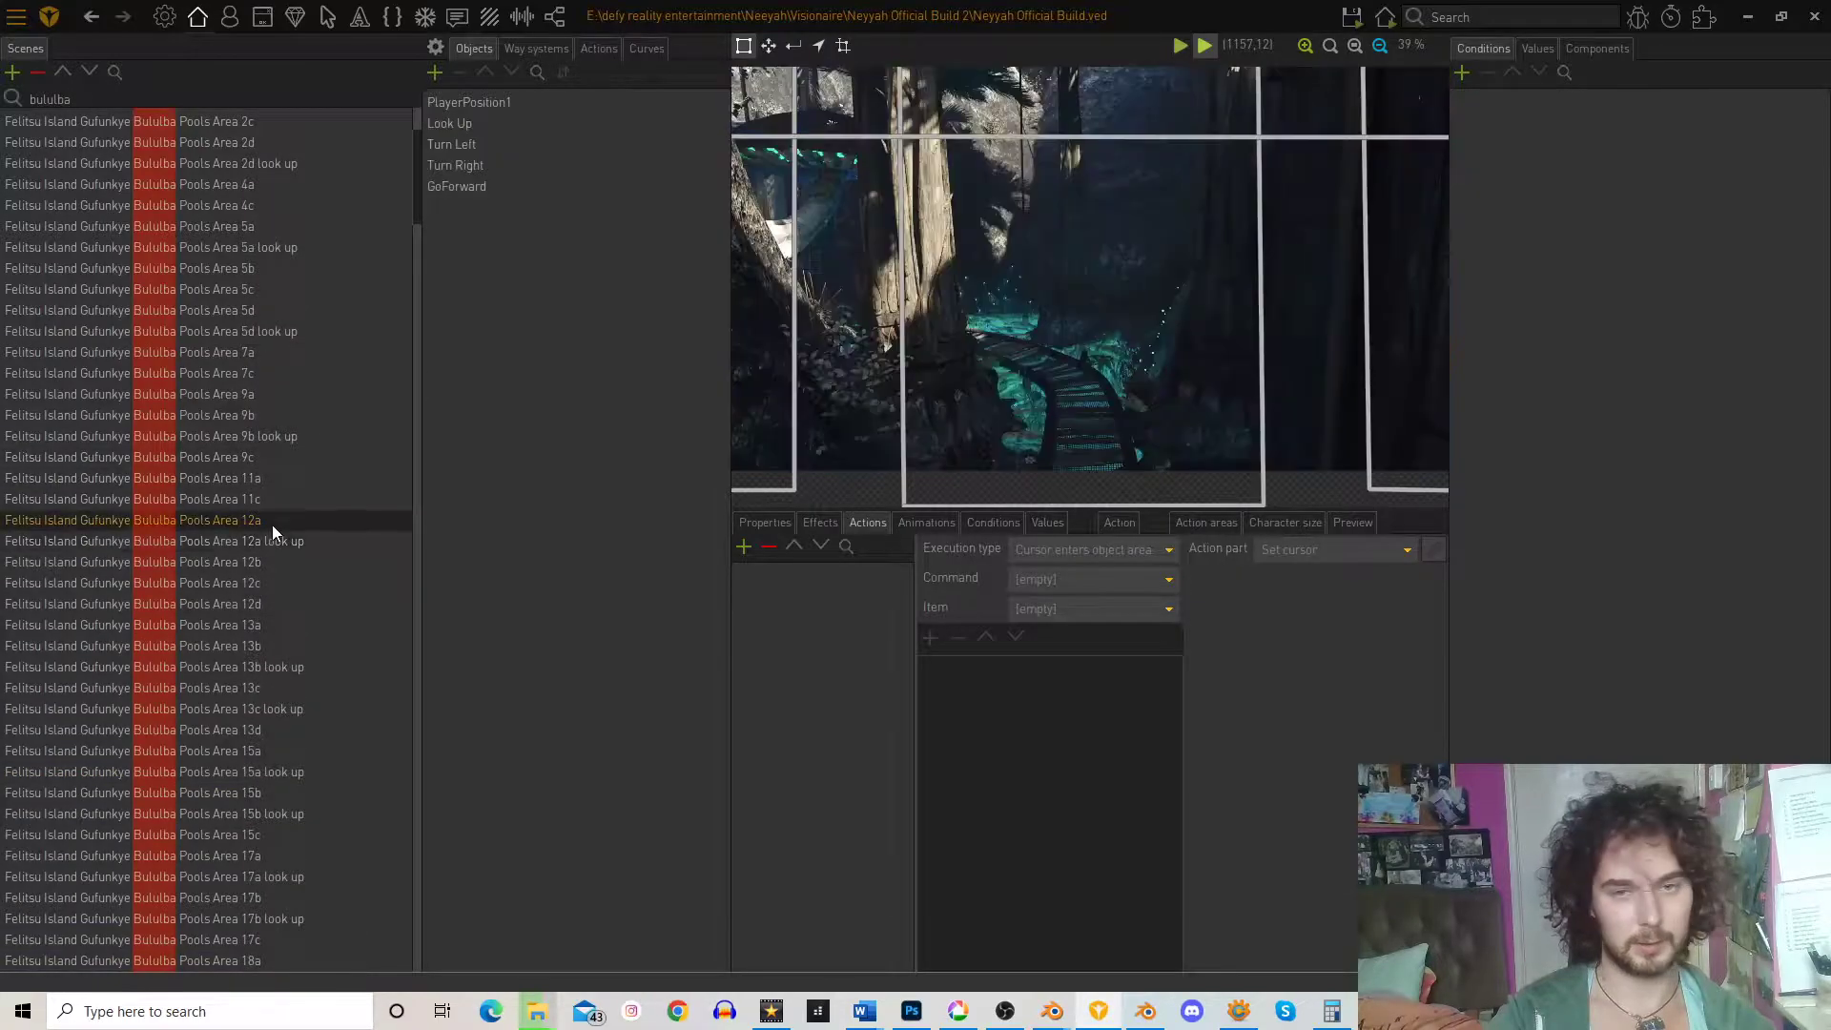
left_click(283, 569)
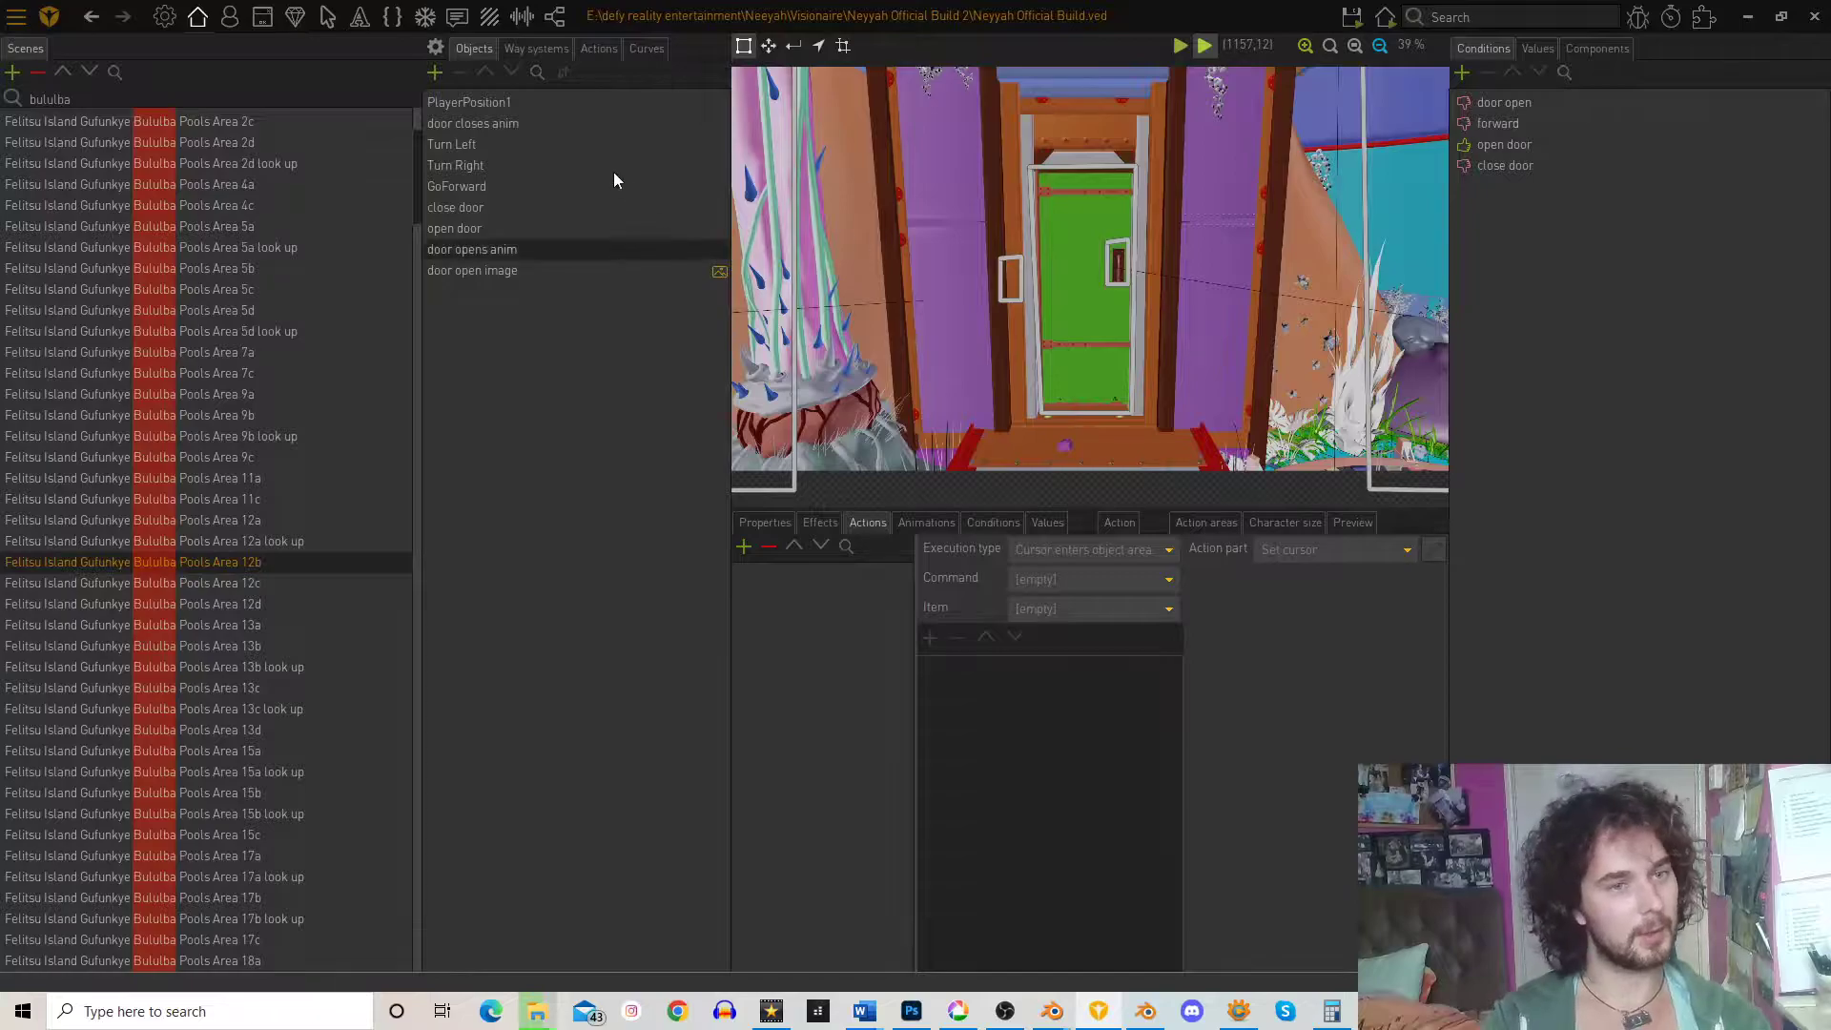
- Save the project, run the game on this scene, and test opening, closing and reopening the green door
left_click(1351, 17)
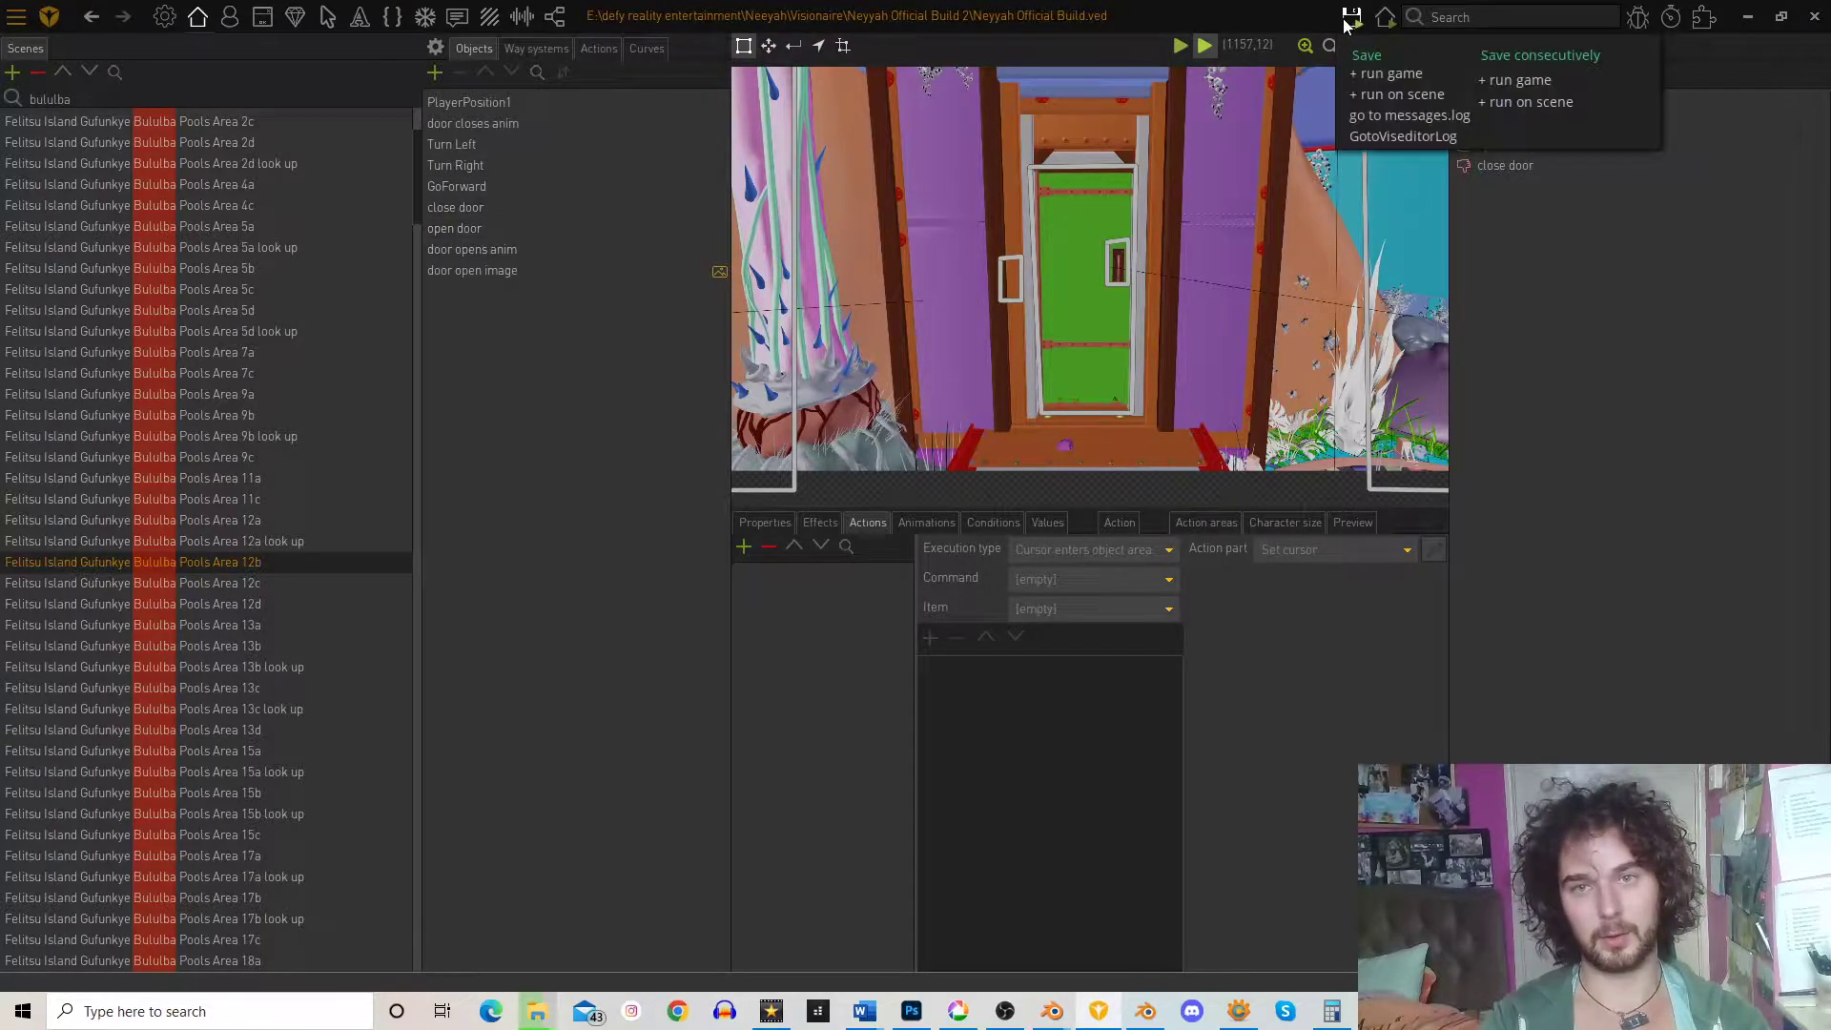
left_click(1400, 106)
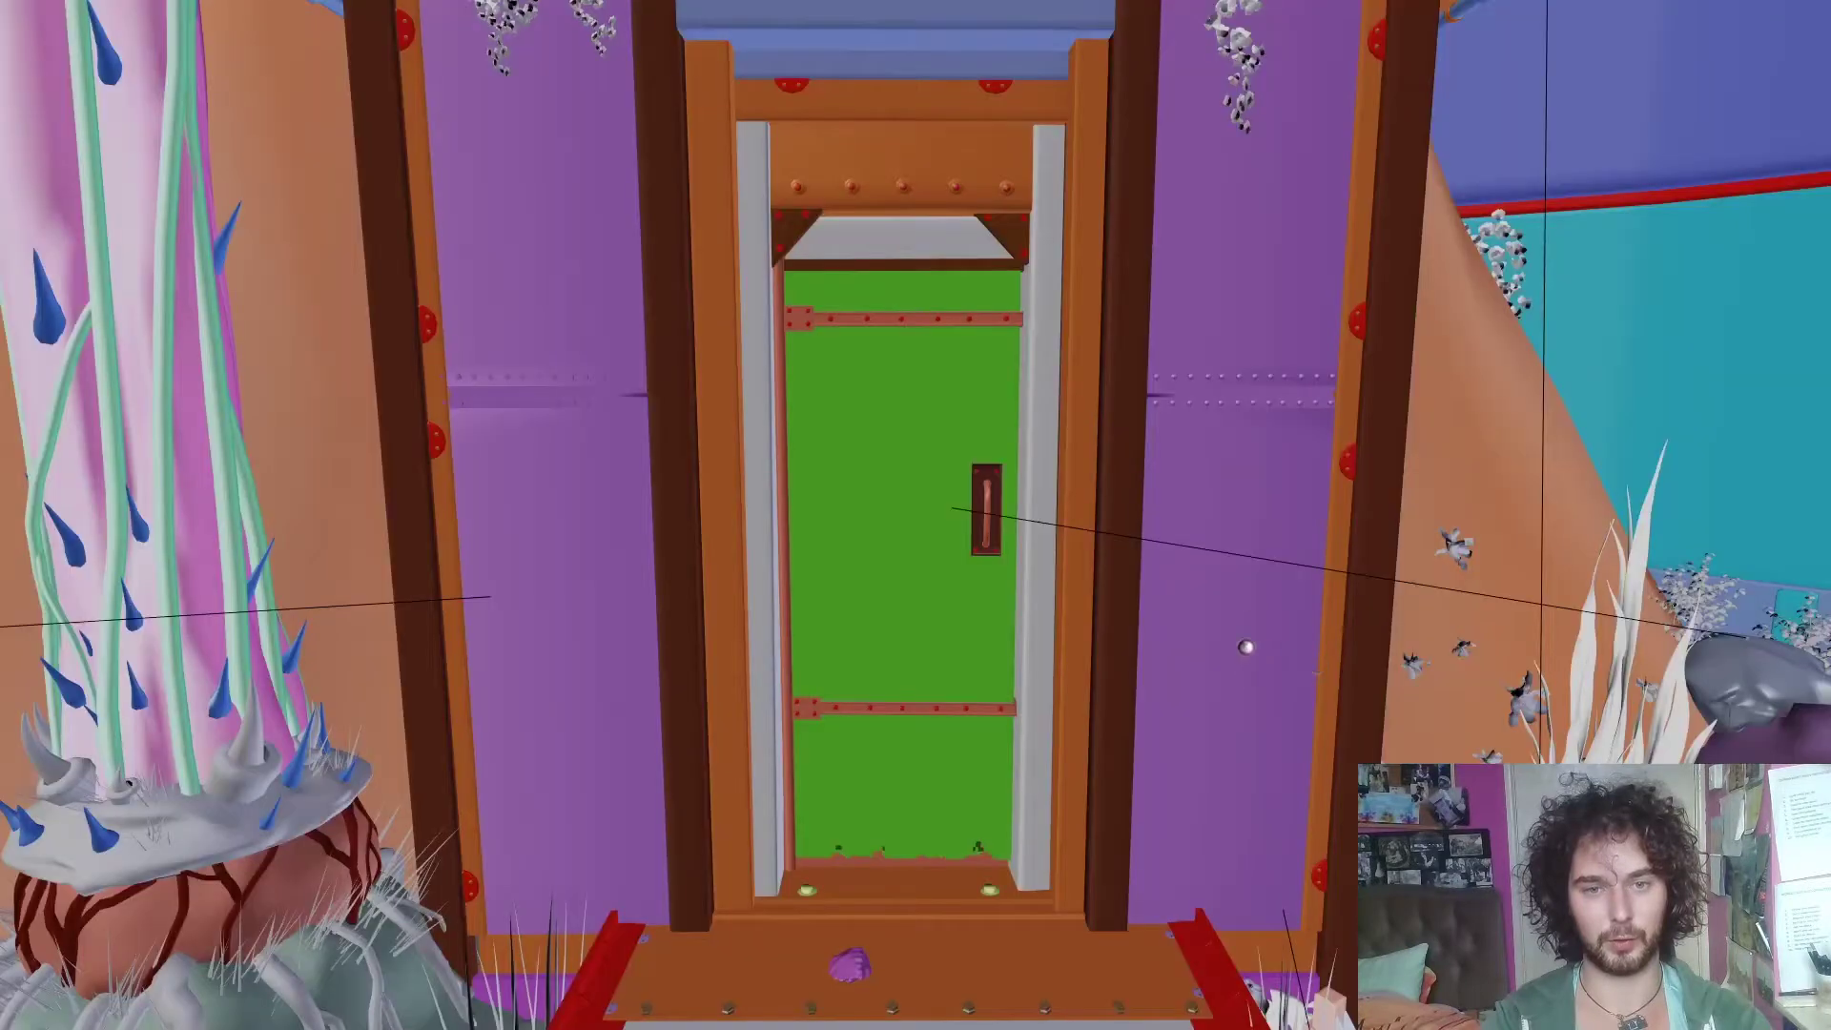
left_click(986, 509)
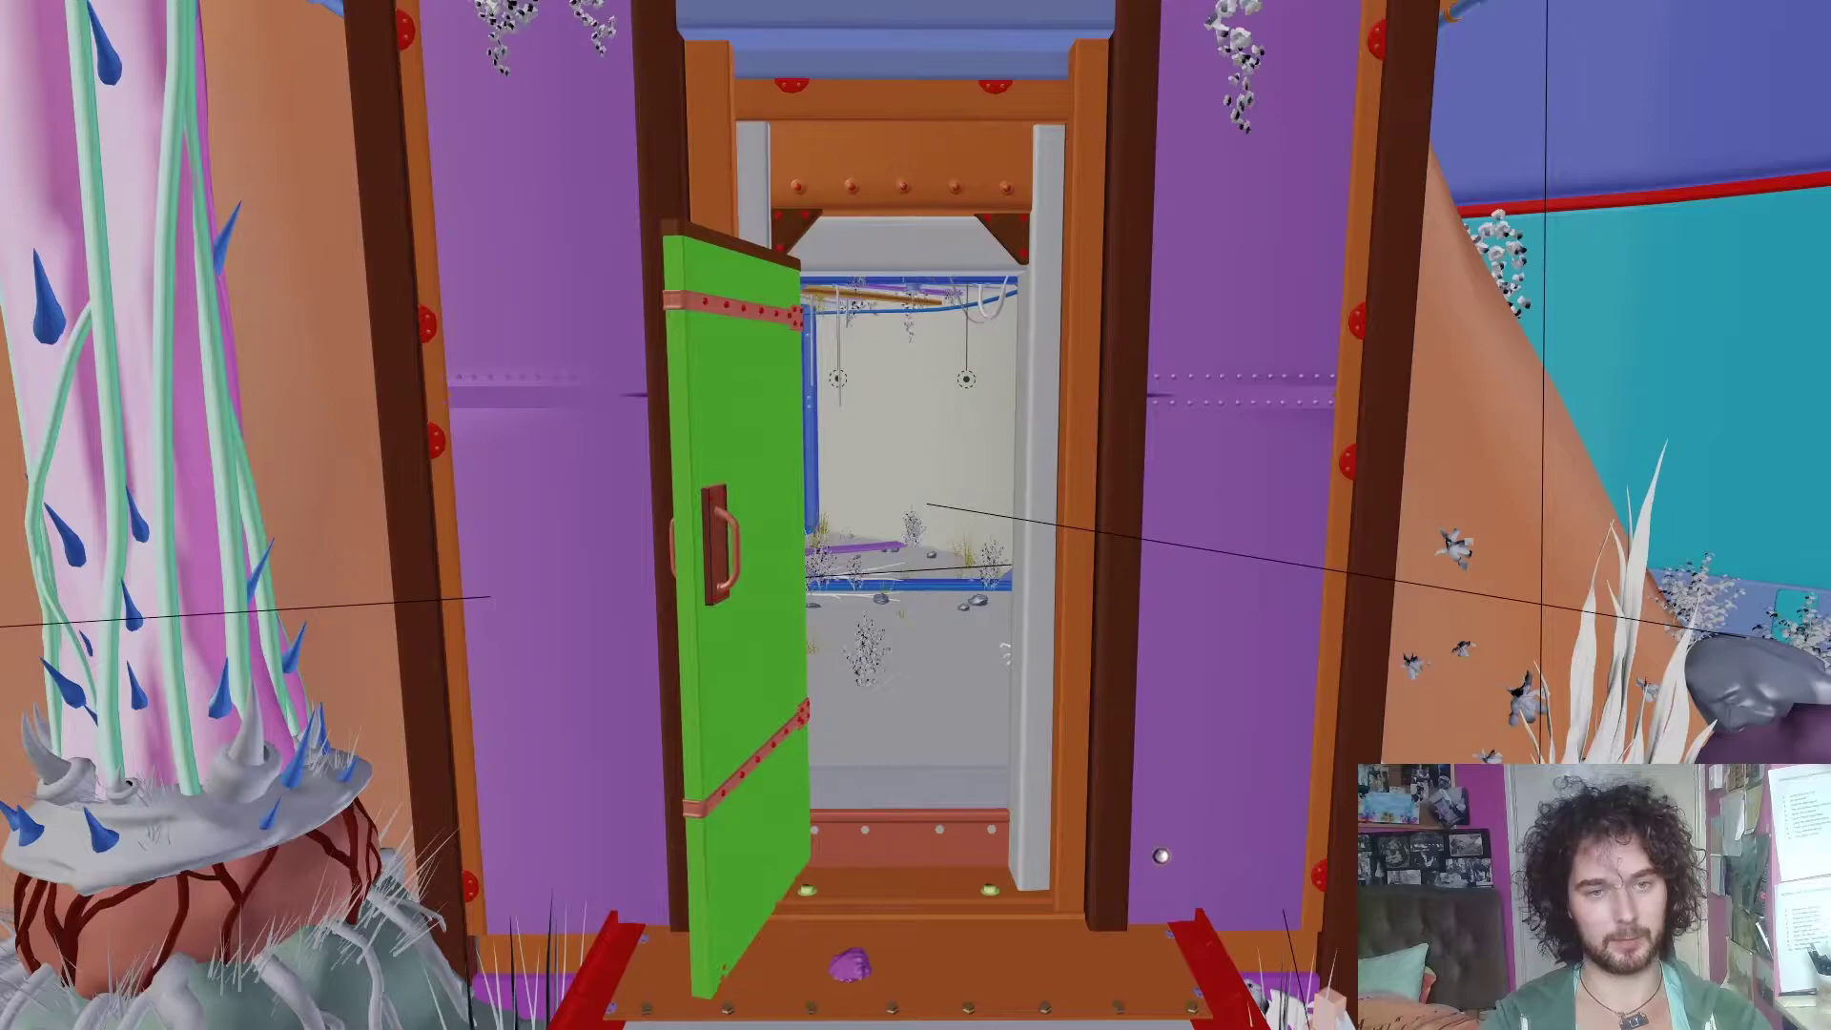
left_click(724, 540)
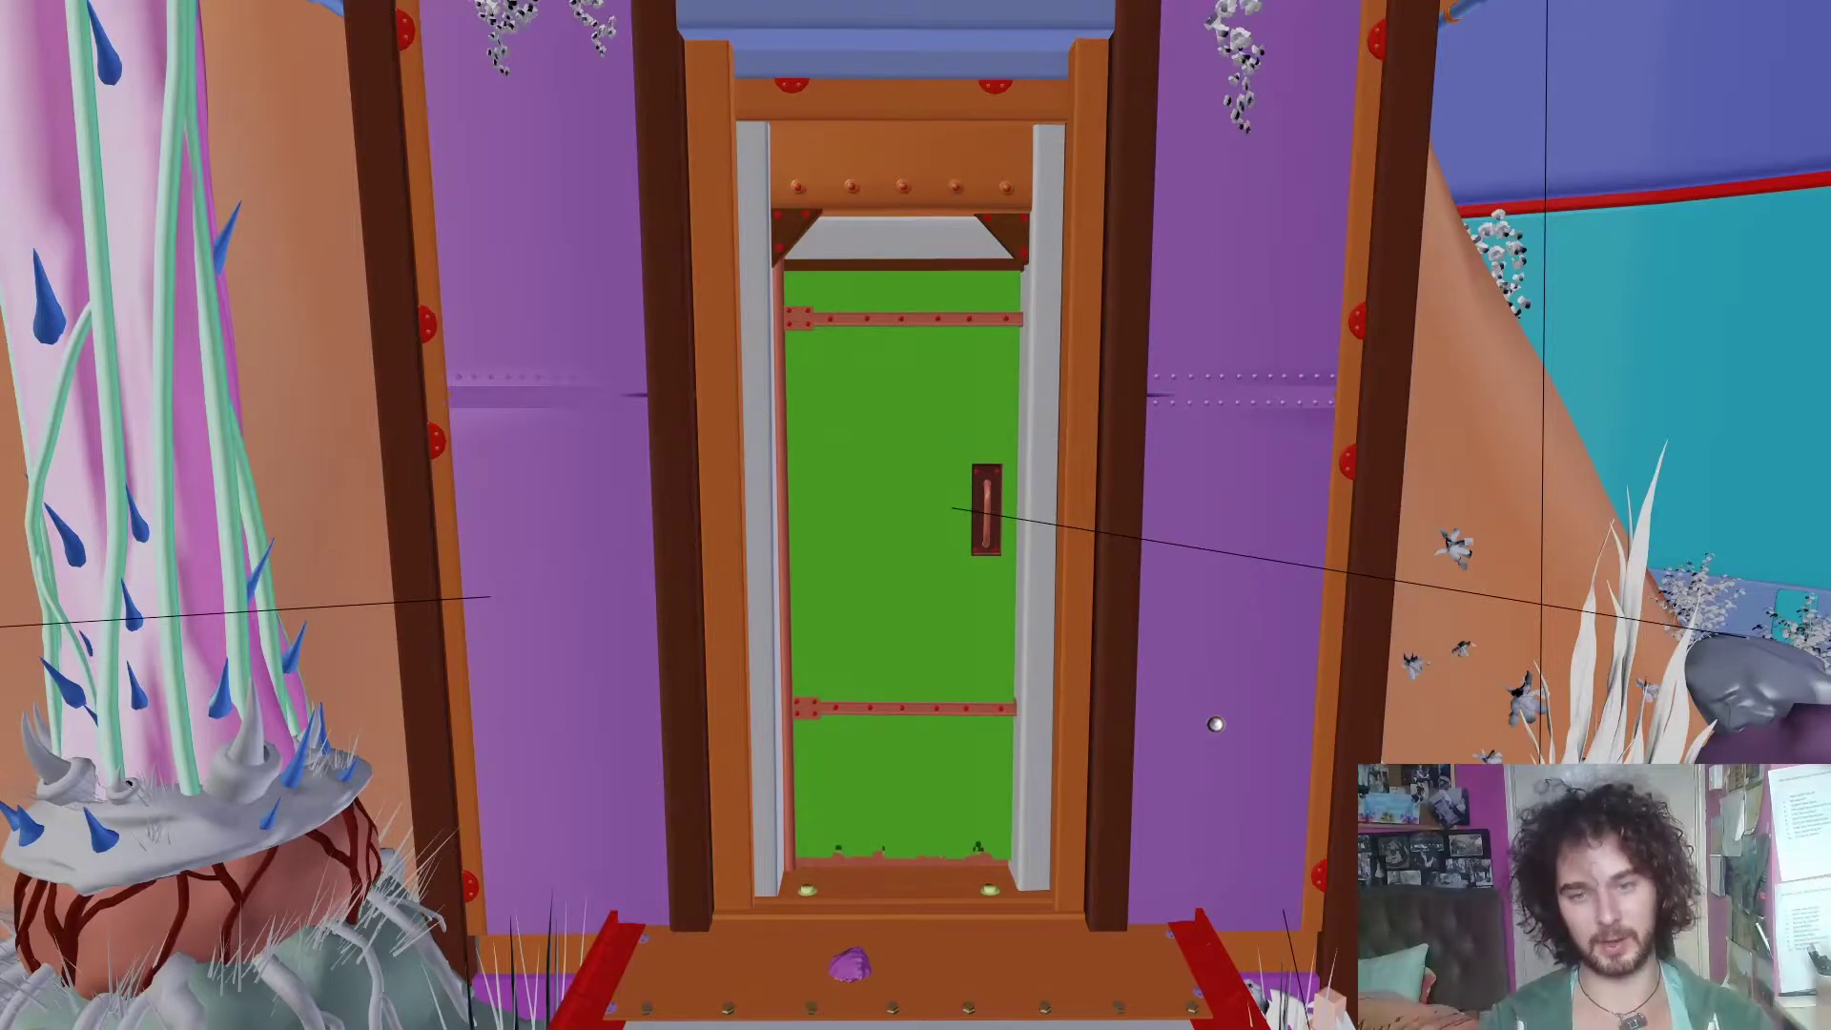
left_click(982, 540)
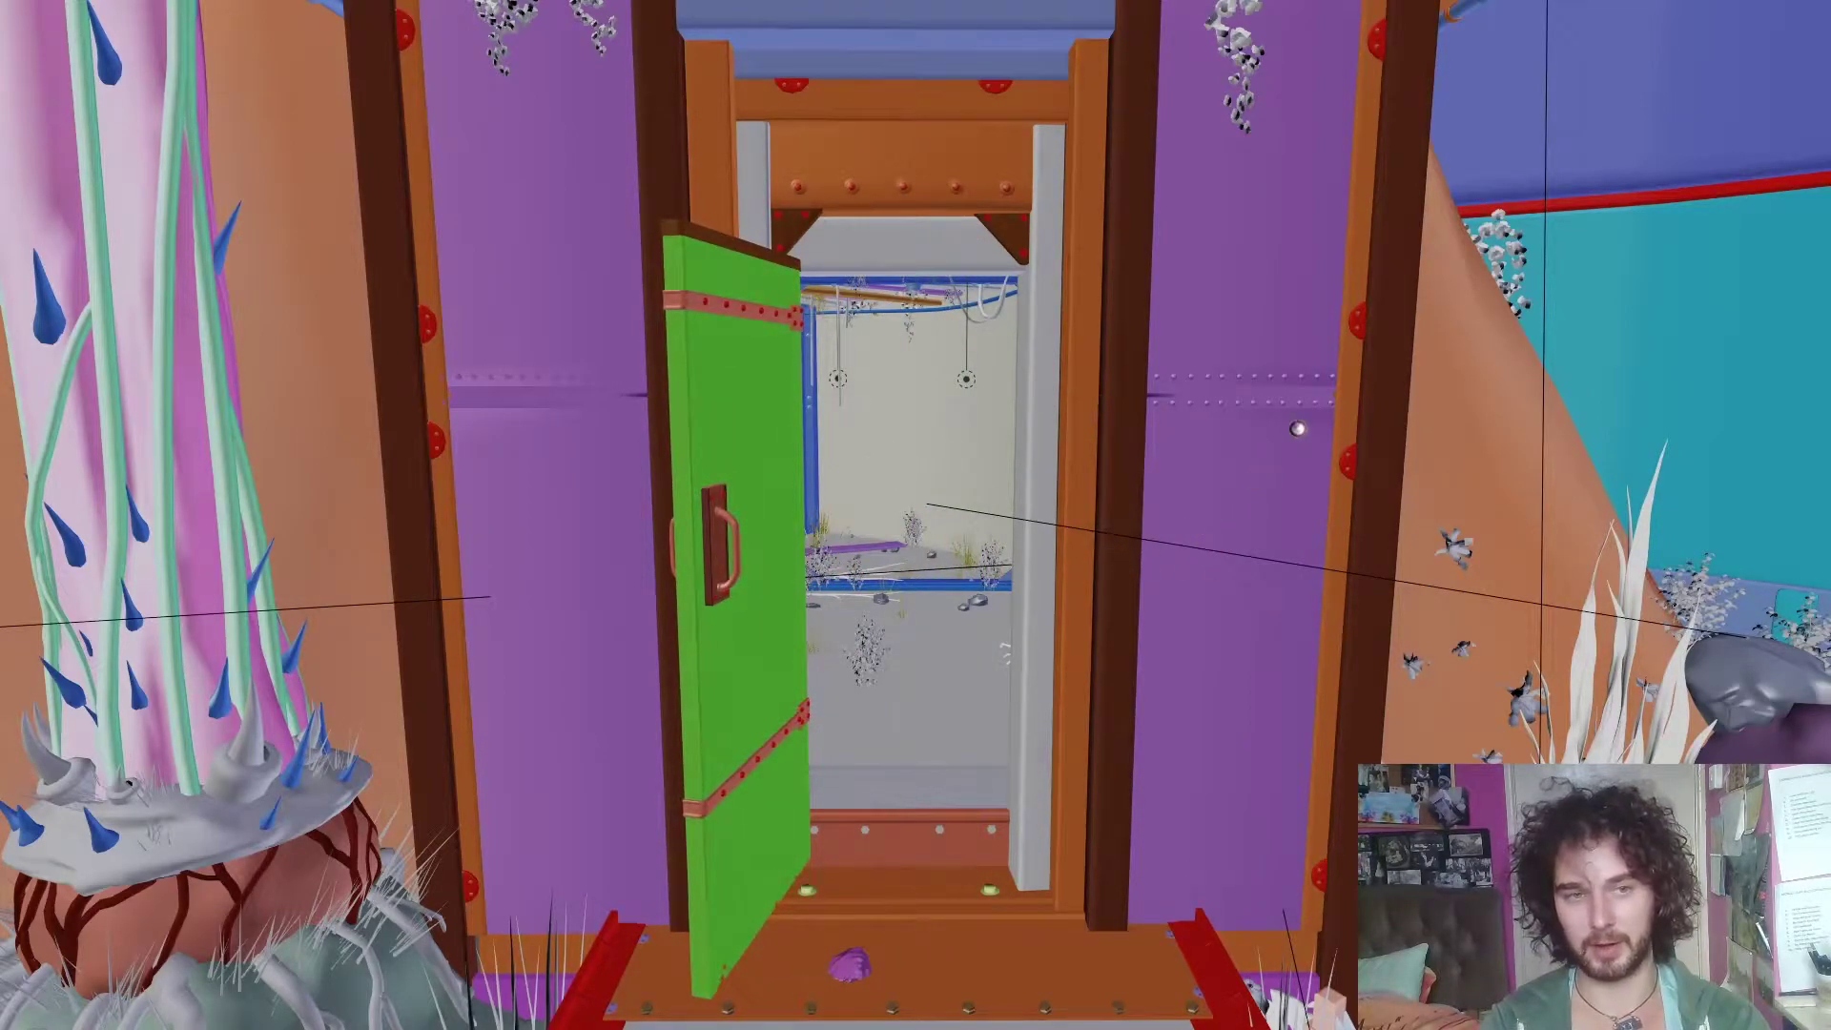
- Quit the running test game and return to the scene editor
right_click(1318, 446)
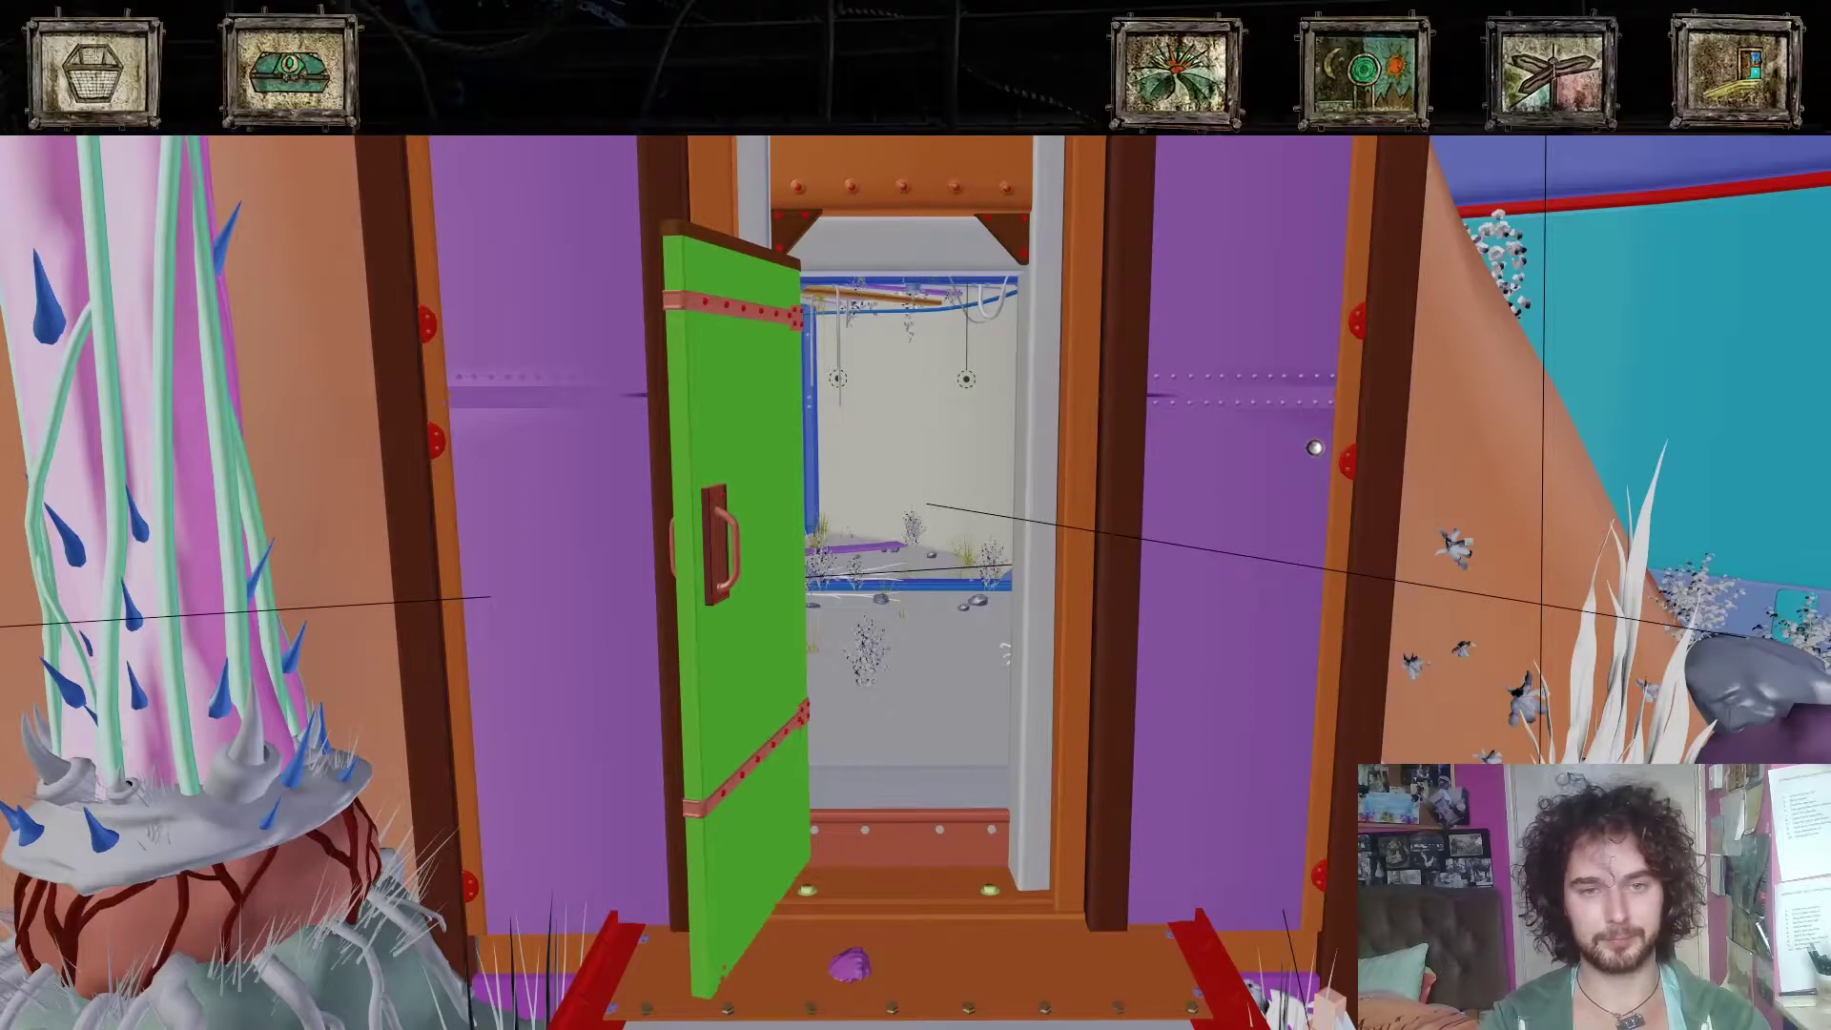
left_click(1734, 84)
left_click(928, 599)
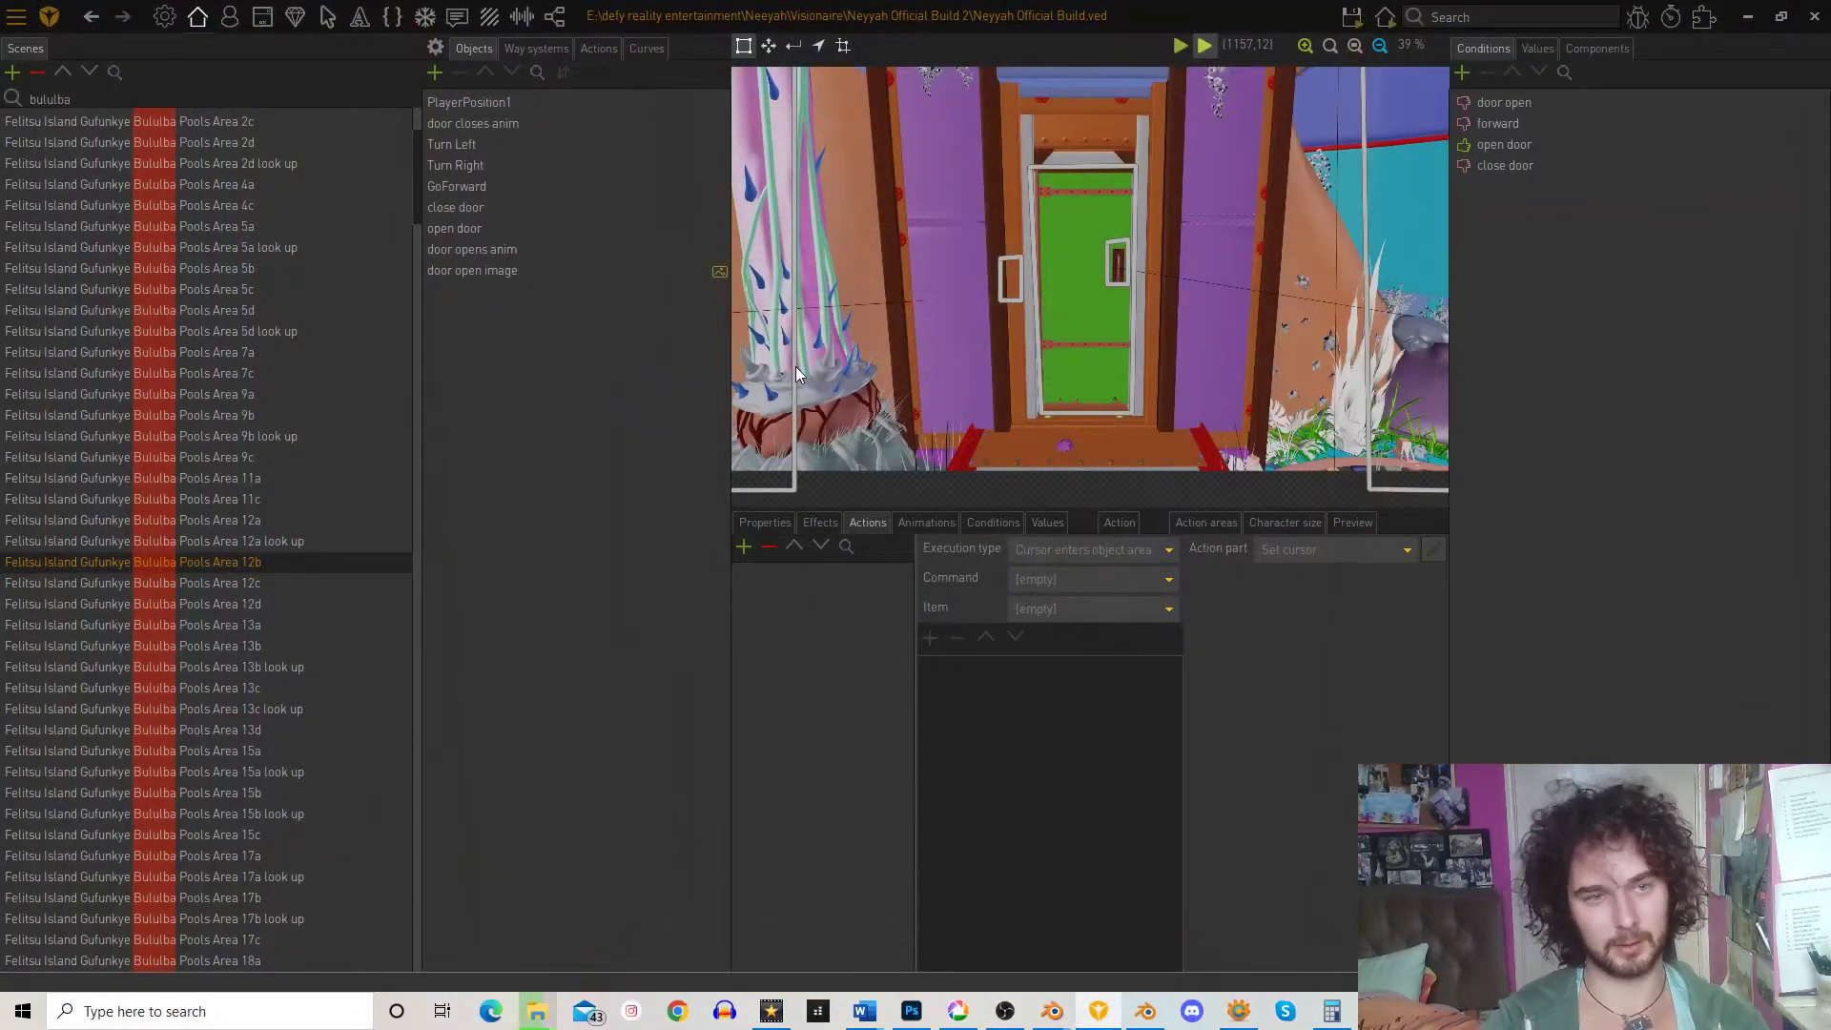
- Paste the copied FUSES INSIDE animation-blocking object into scene 12b and place it directly below PlayerPosition1
left_click(506, 228)
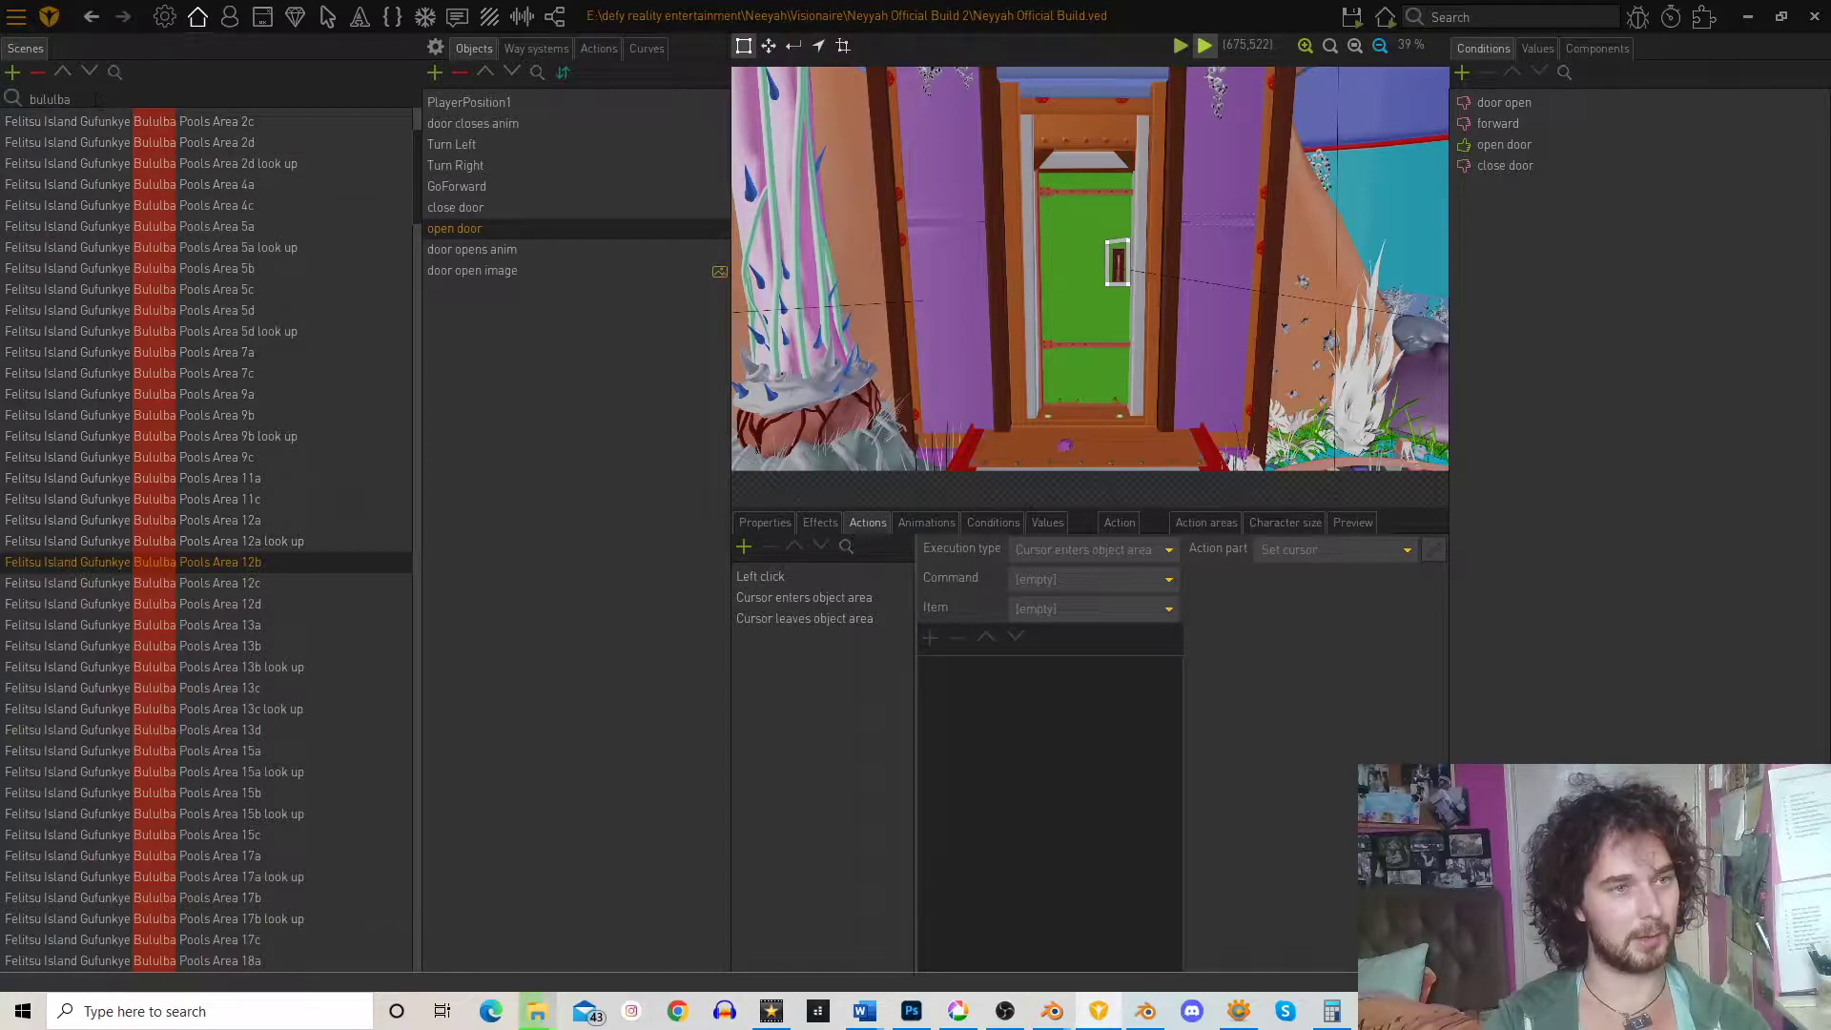
left_click(483, 270)
right_click(435, 273)
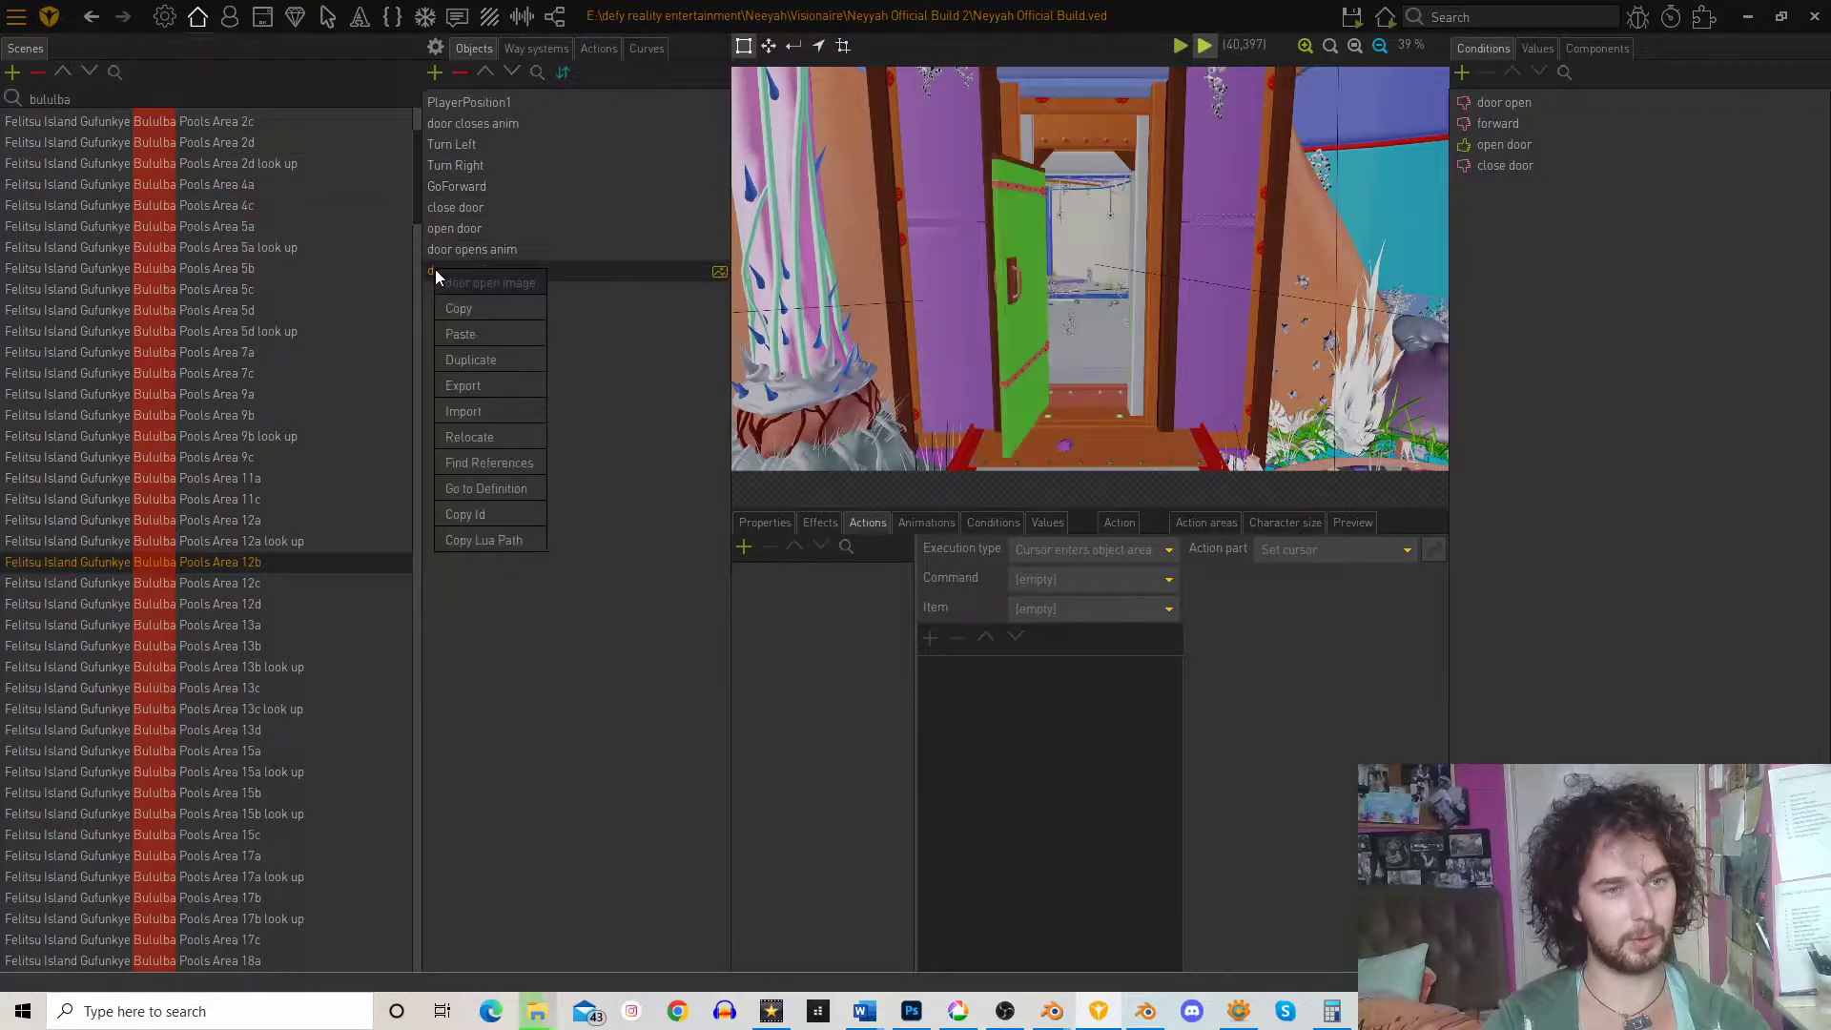
left_click(494, 336)
left_click_drag(509, 294, 524, 123)
- Add a scene condition named 'animation playing for door open'
left_click(1462, 73)
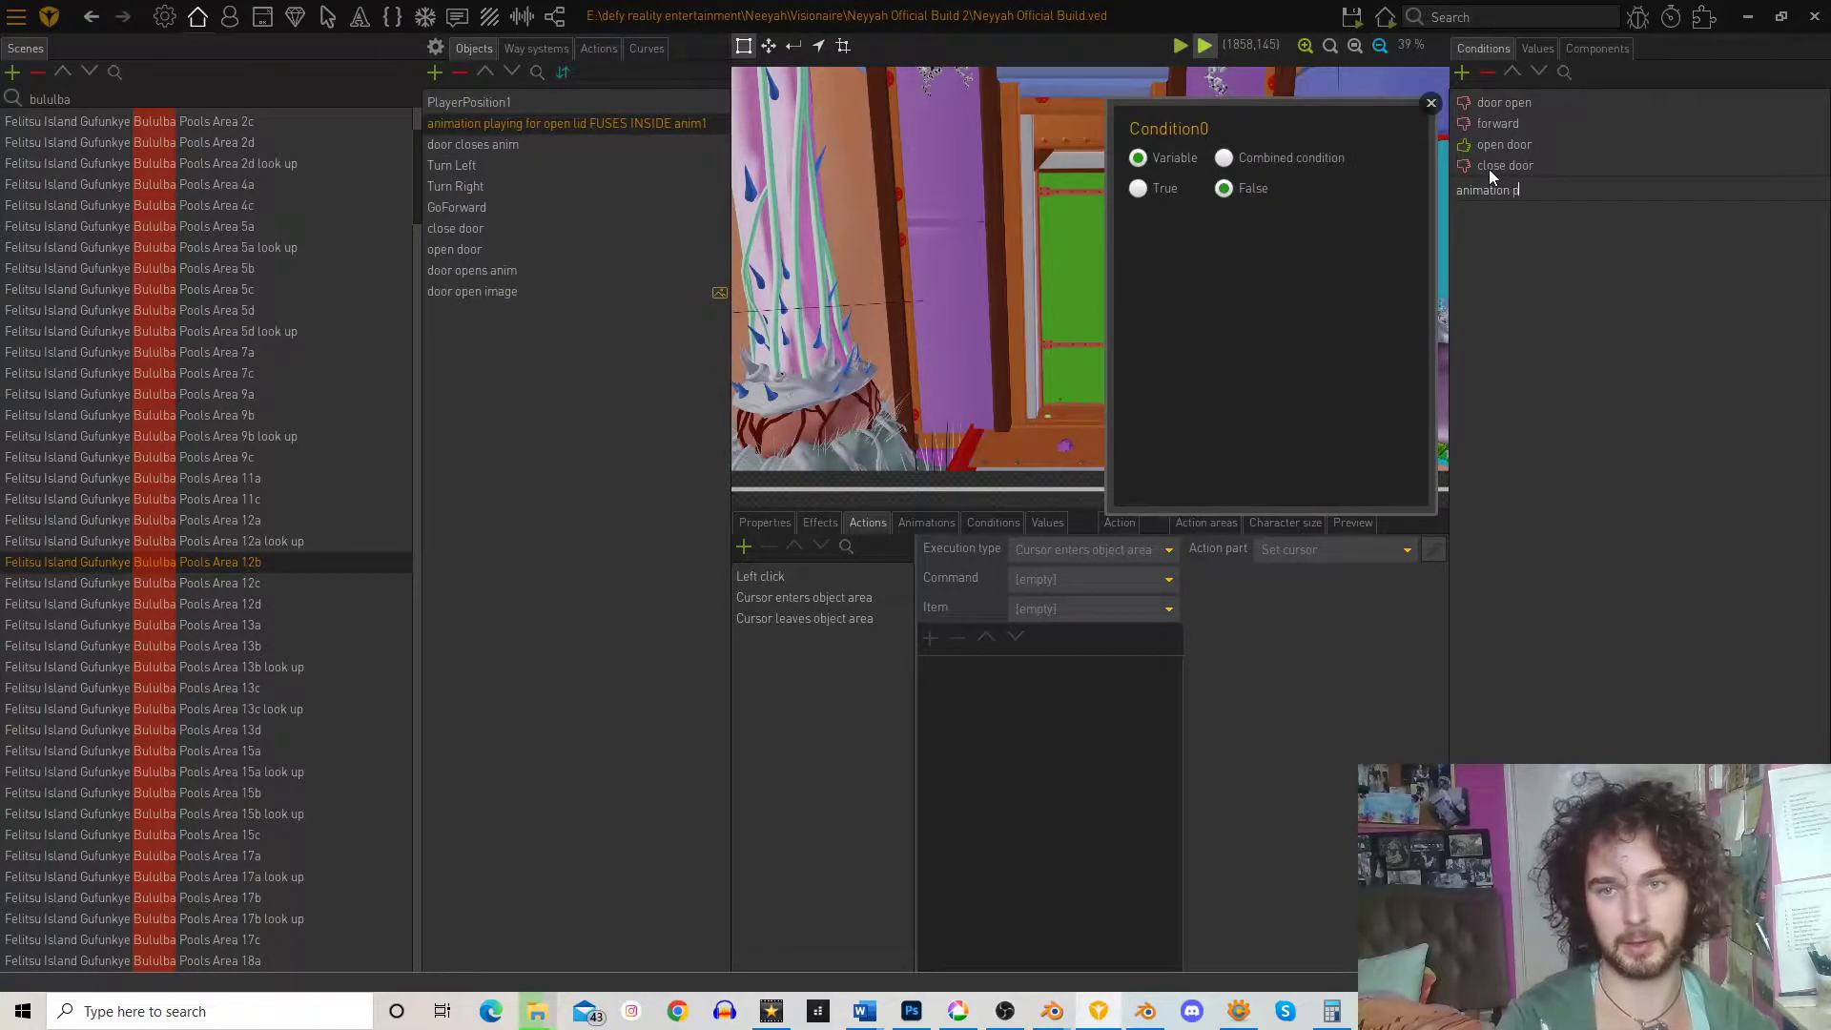
type("animation playing for door open")
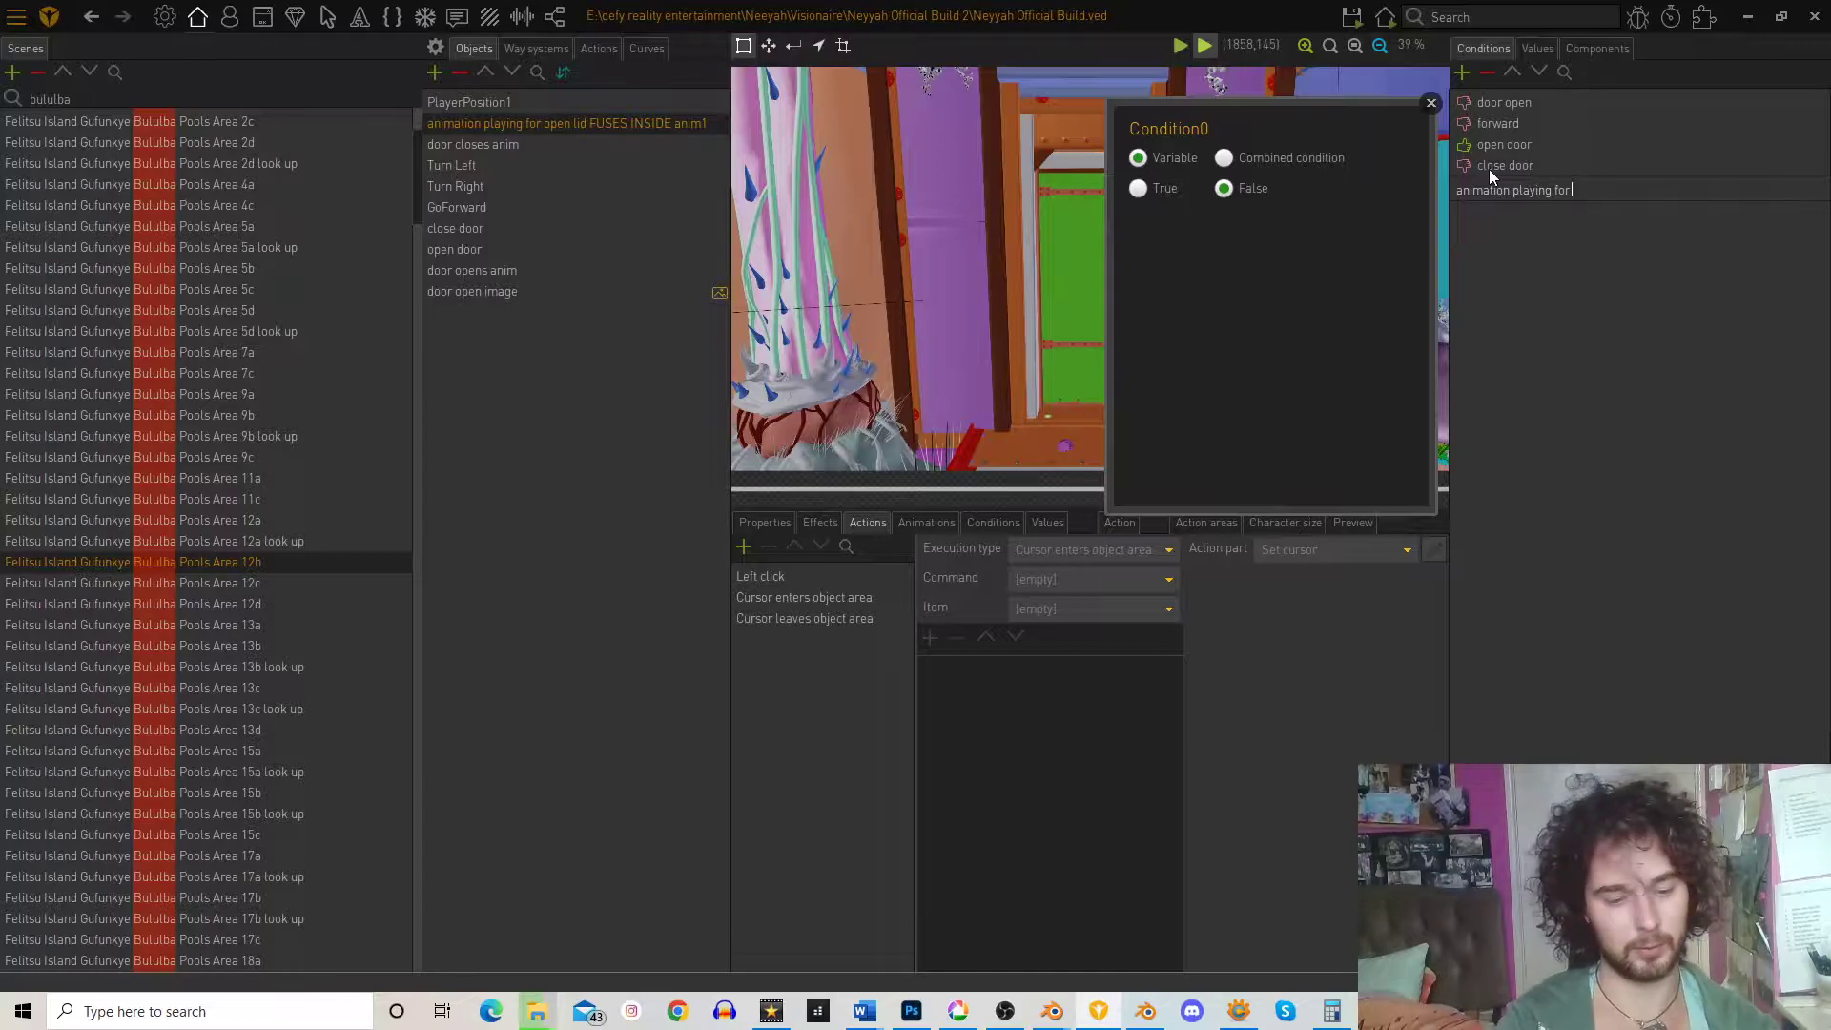
key("Return")
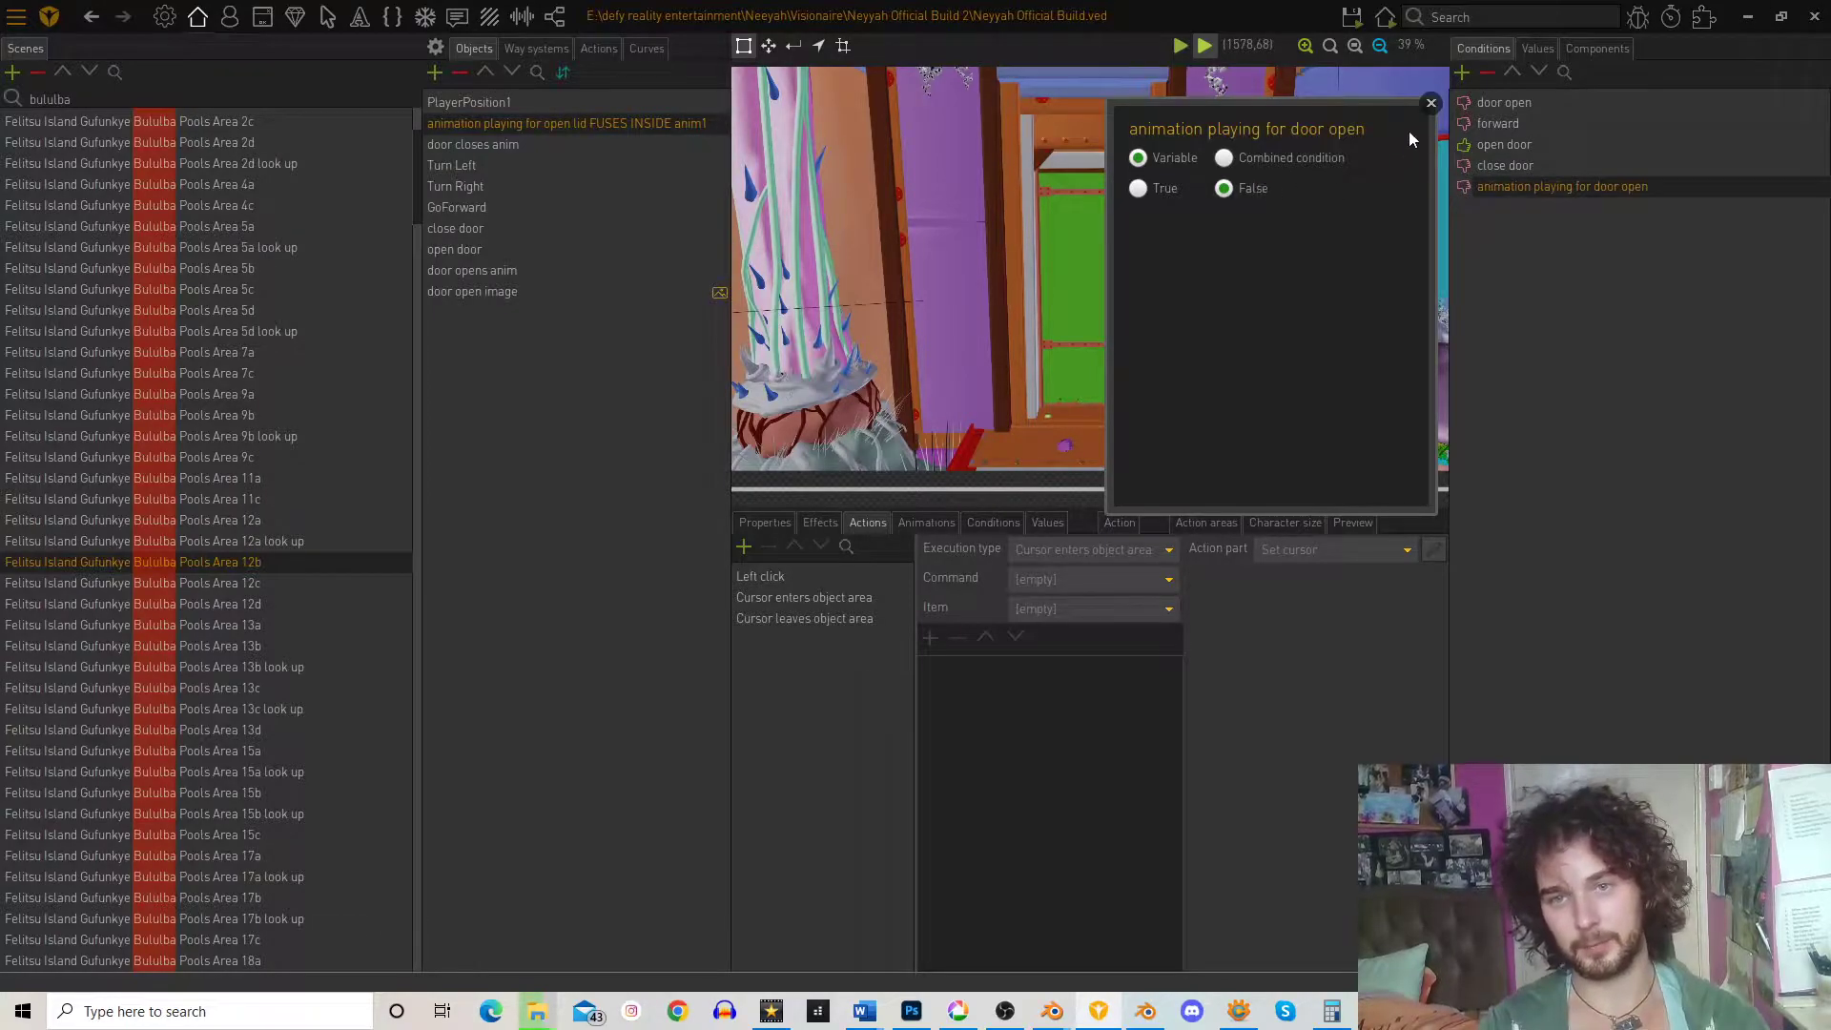
left_click(1431, 103)
- Rename the pasted blocking object to 'animation playing for door open'
double_click(704, 126)
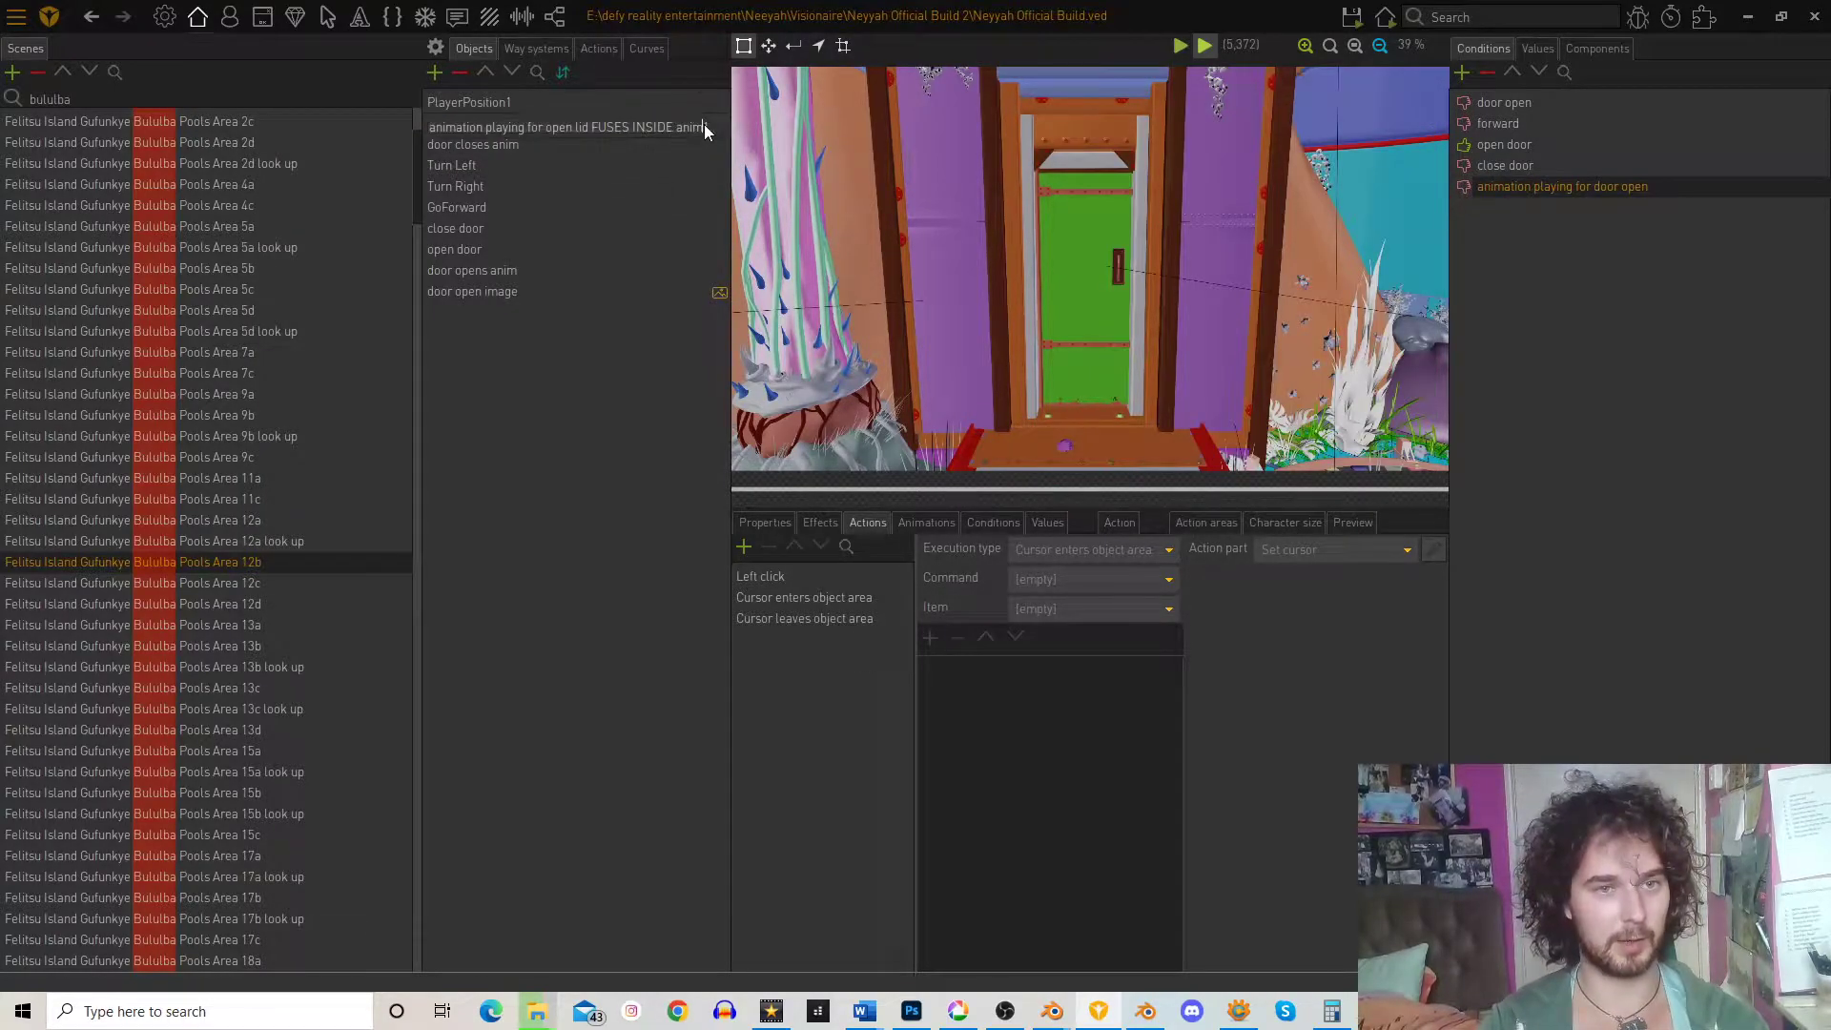
key("BackSpace")
key("BackSpace")
key("BackSpace")
key("BackSpace")
key("BackSpace")
key("BackSpace")
key("BackSpace")
key("BackSpace")
key("BackSpace")
key("BackSpace")
key("BackSpace")
key("BackSpace")
key("BackSpace")
key("BackSpace")
key("BackSpace")
key("BackSpace")
key("BackSpace")
key("BackSpace")
key("BackSpace")
key("BackSpace")
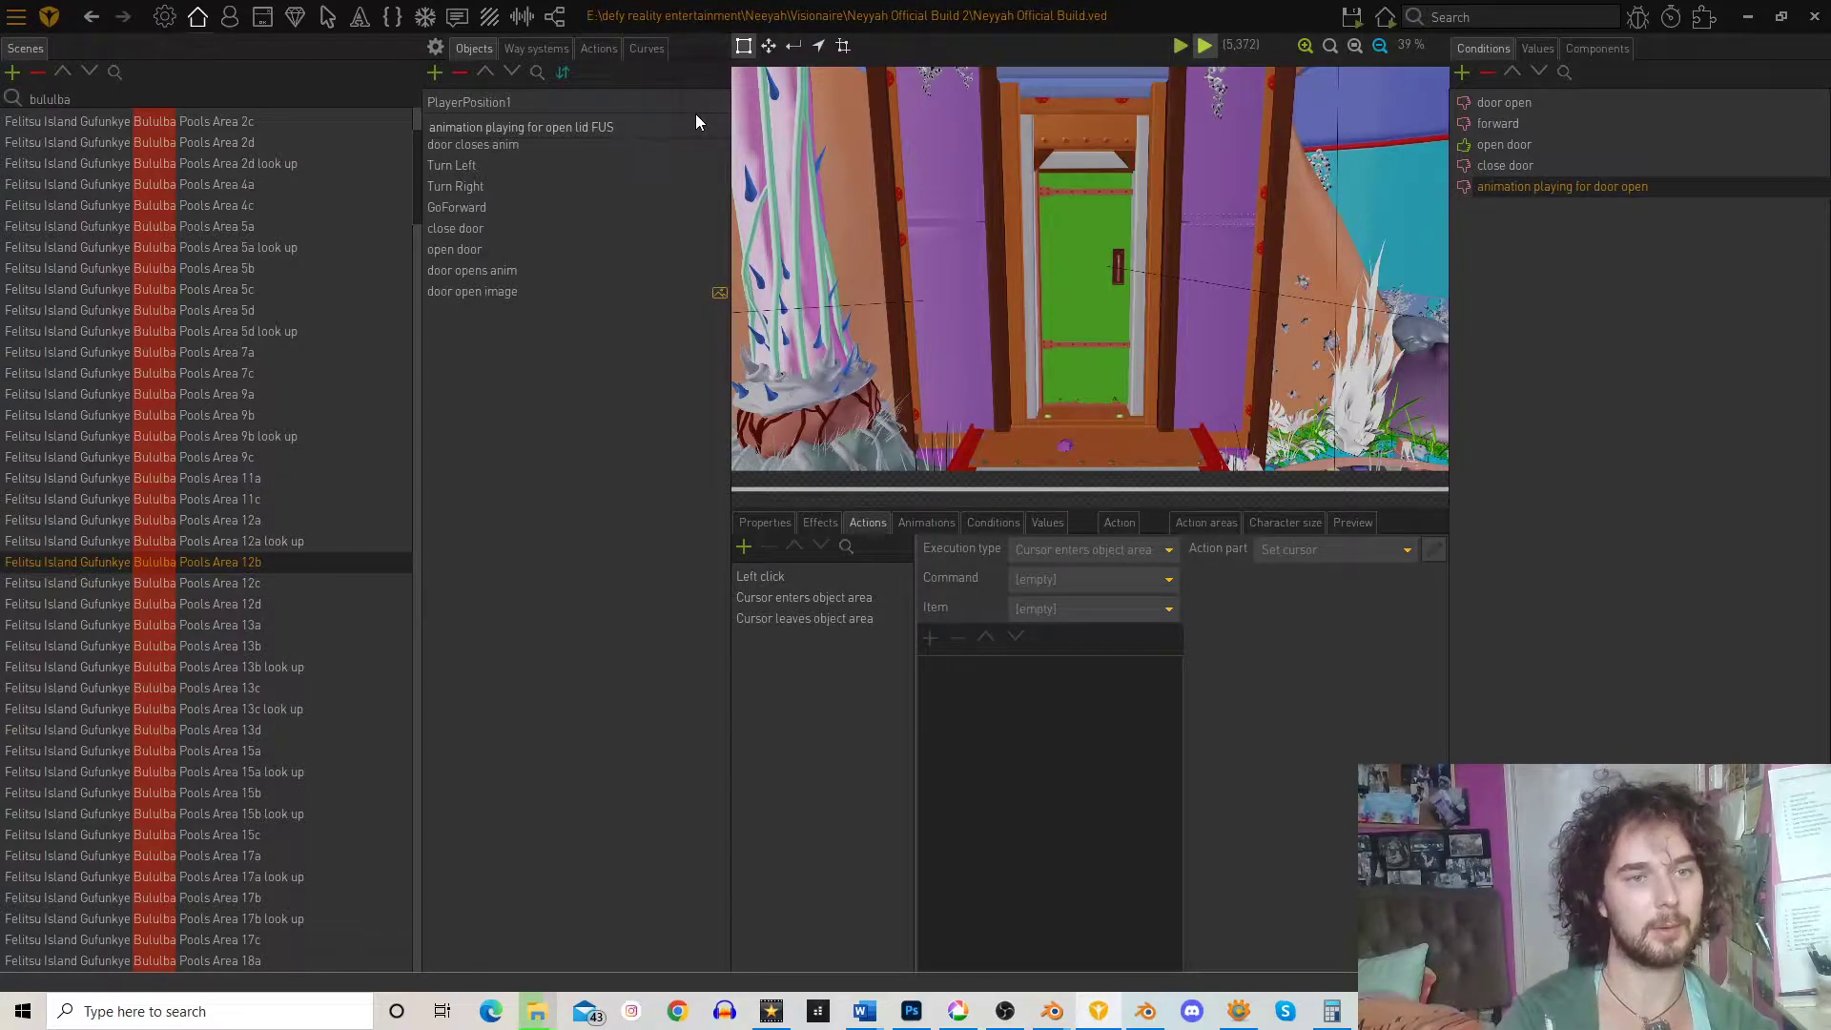
type("door open")
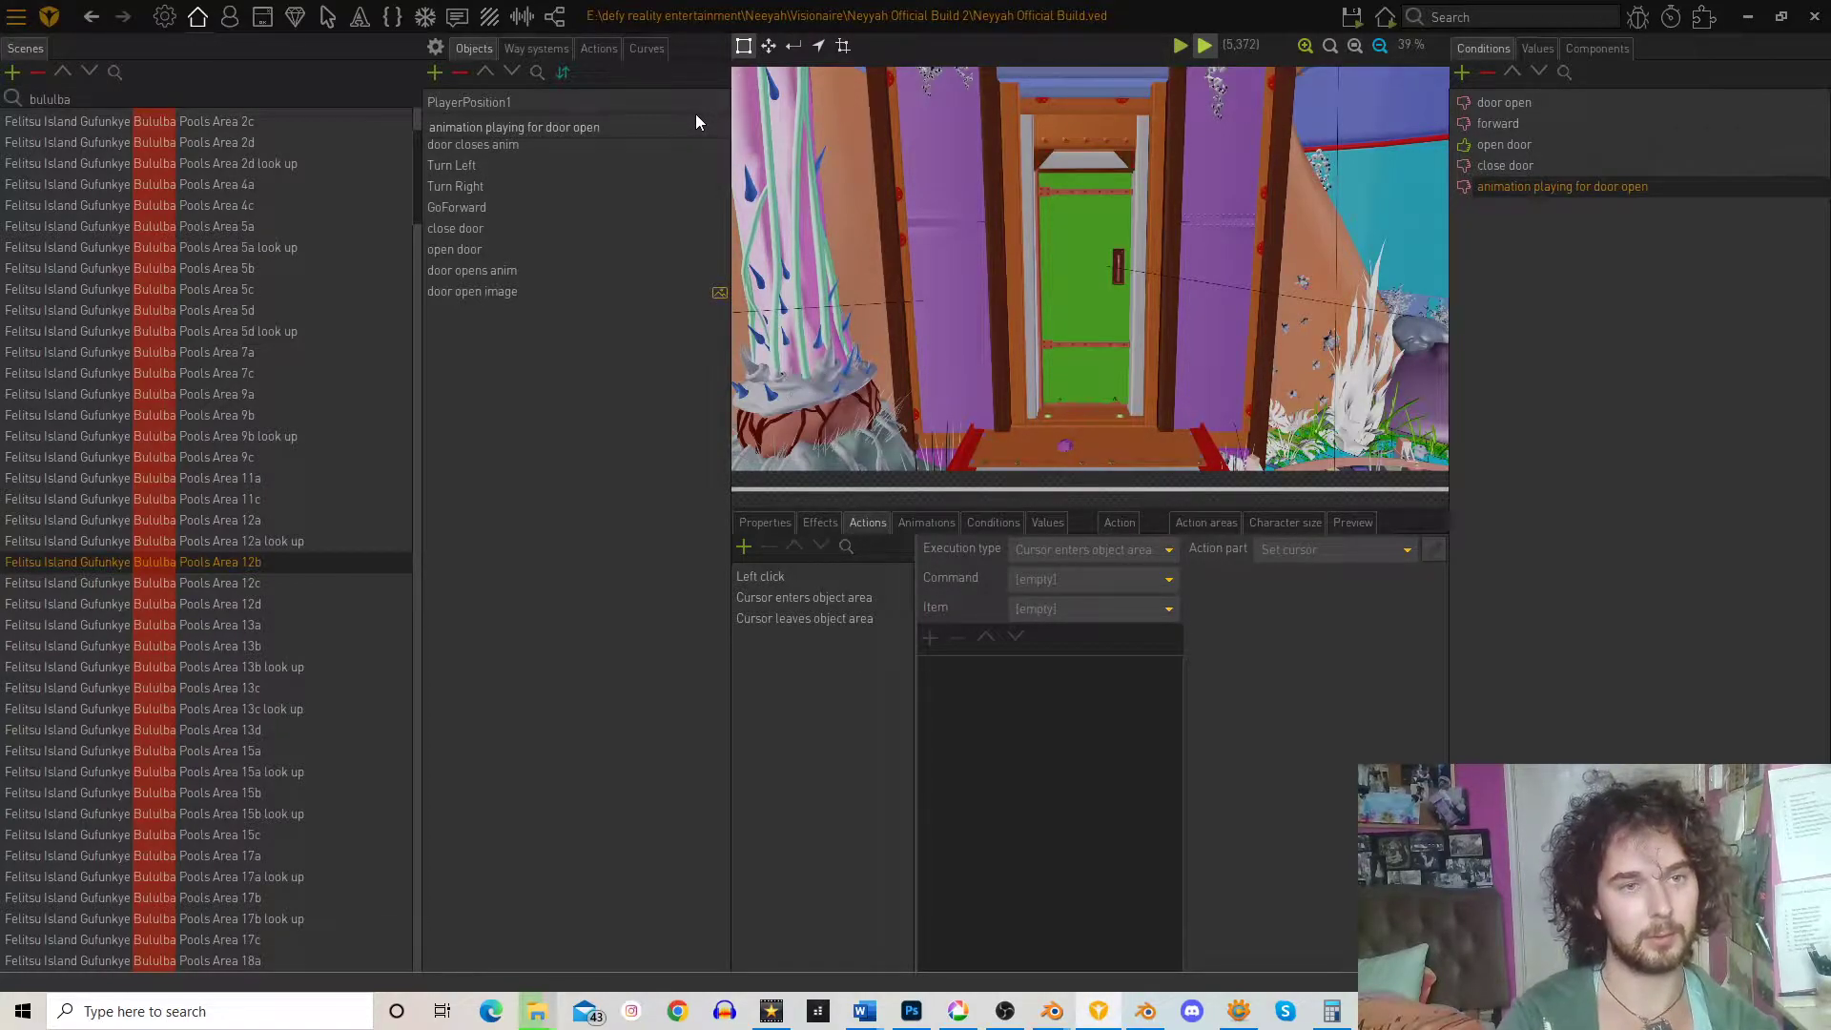
key("Return")
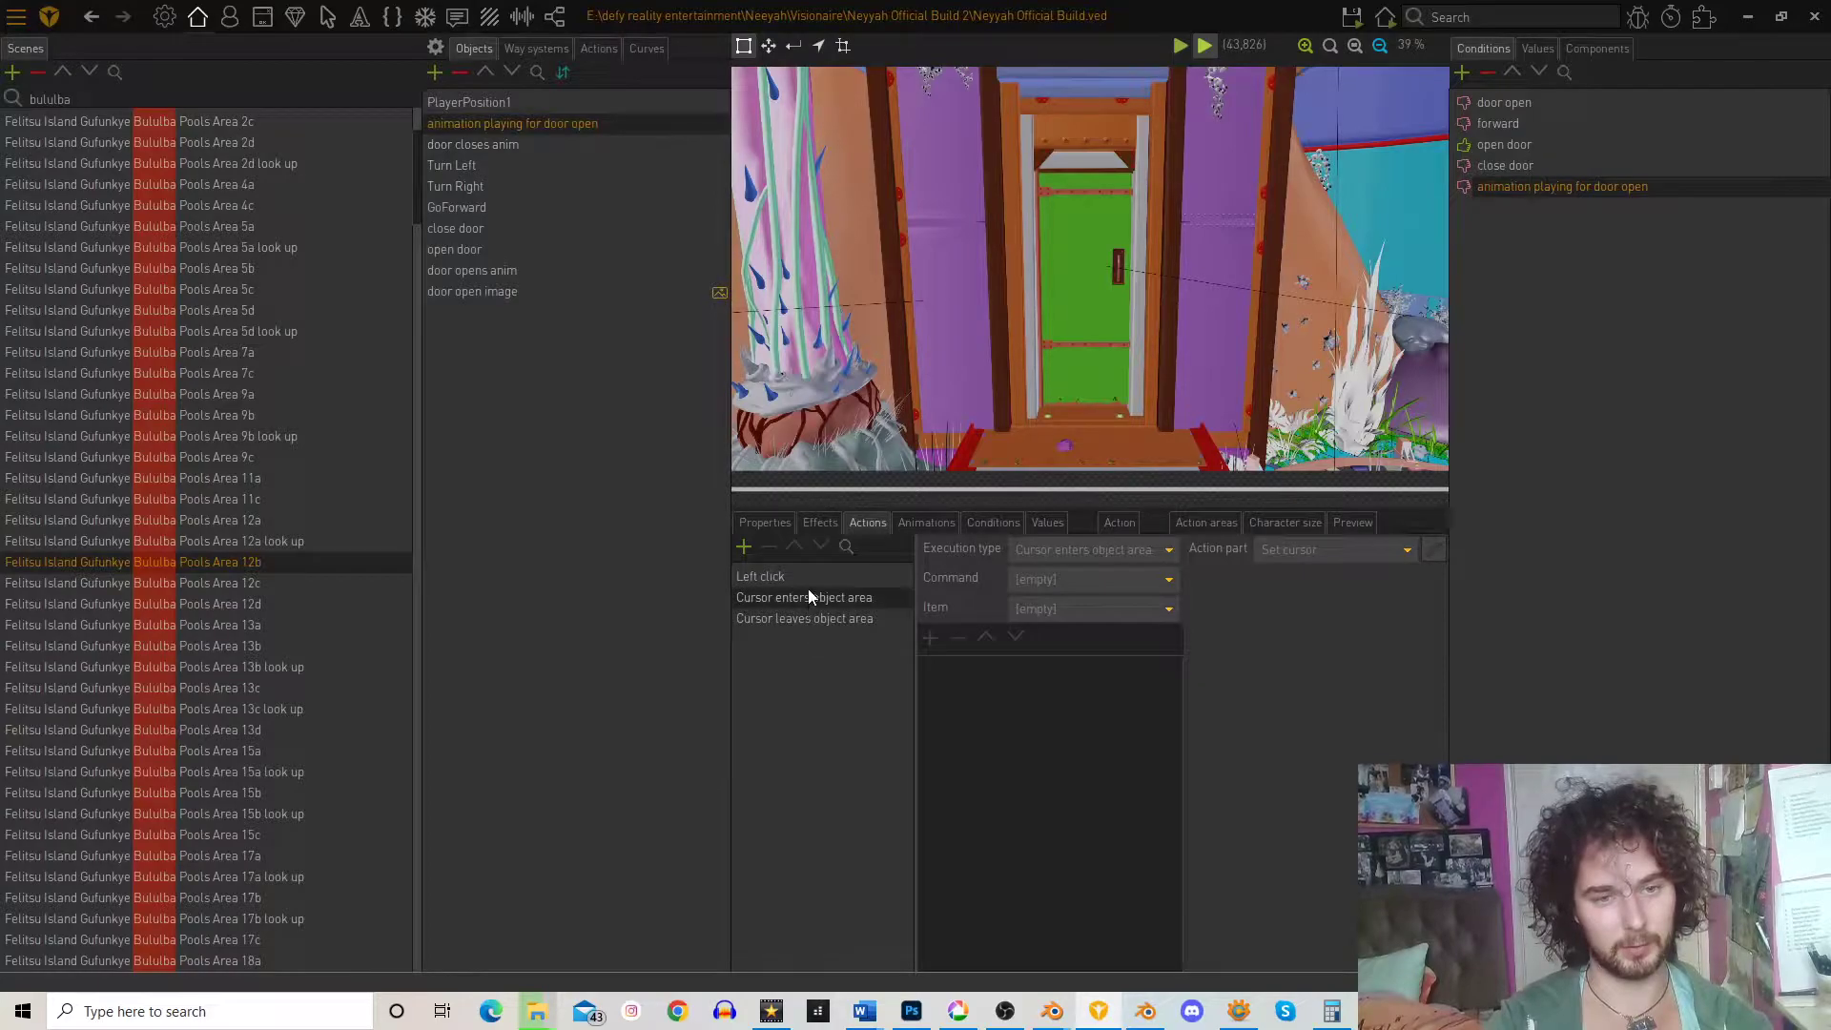
- Link the blocking object's condition to 'animation playing for door open' from scene Bululba Pools Area 12b
left_click(765, 522)
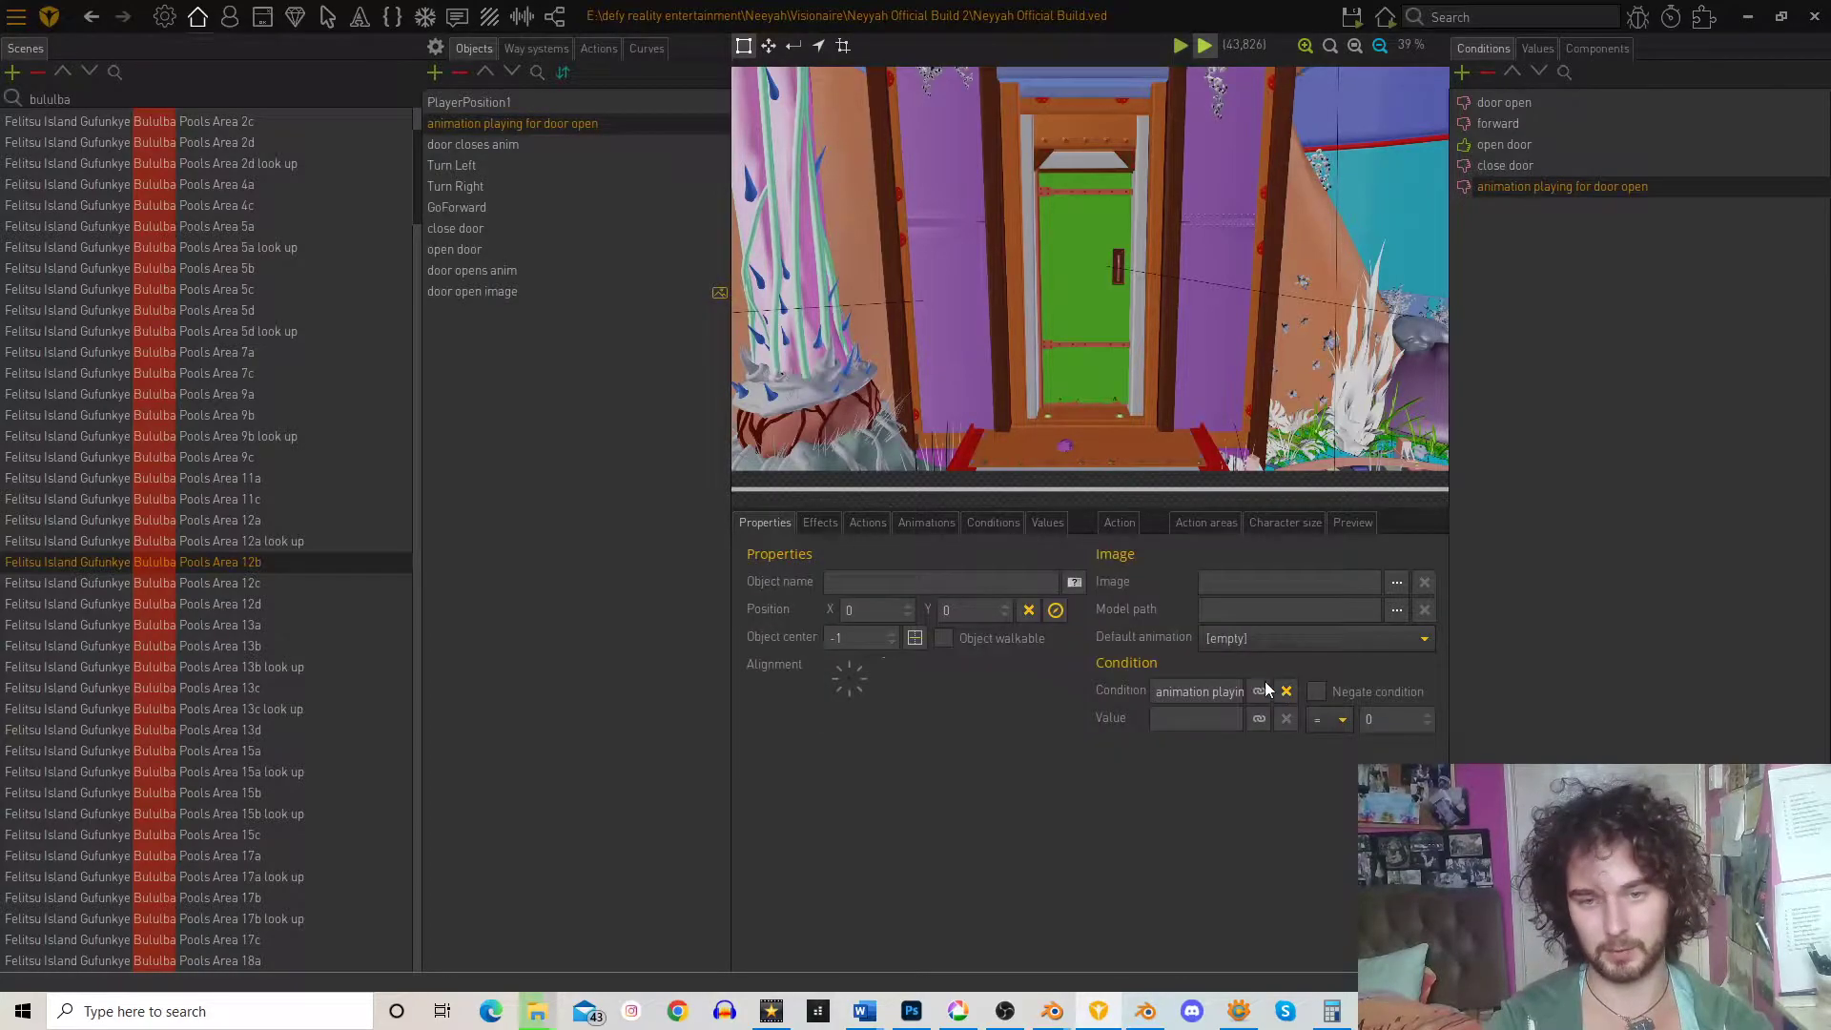
left_click(1255, 694)
scroll(838, 597, "down", 7)
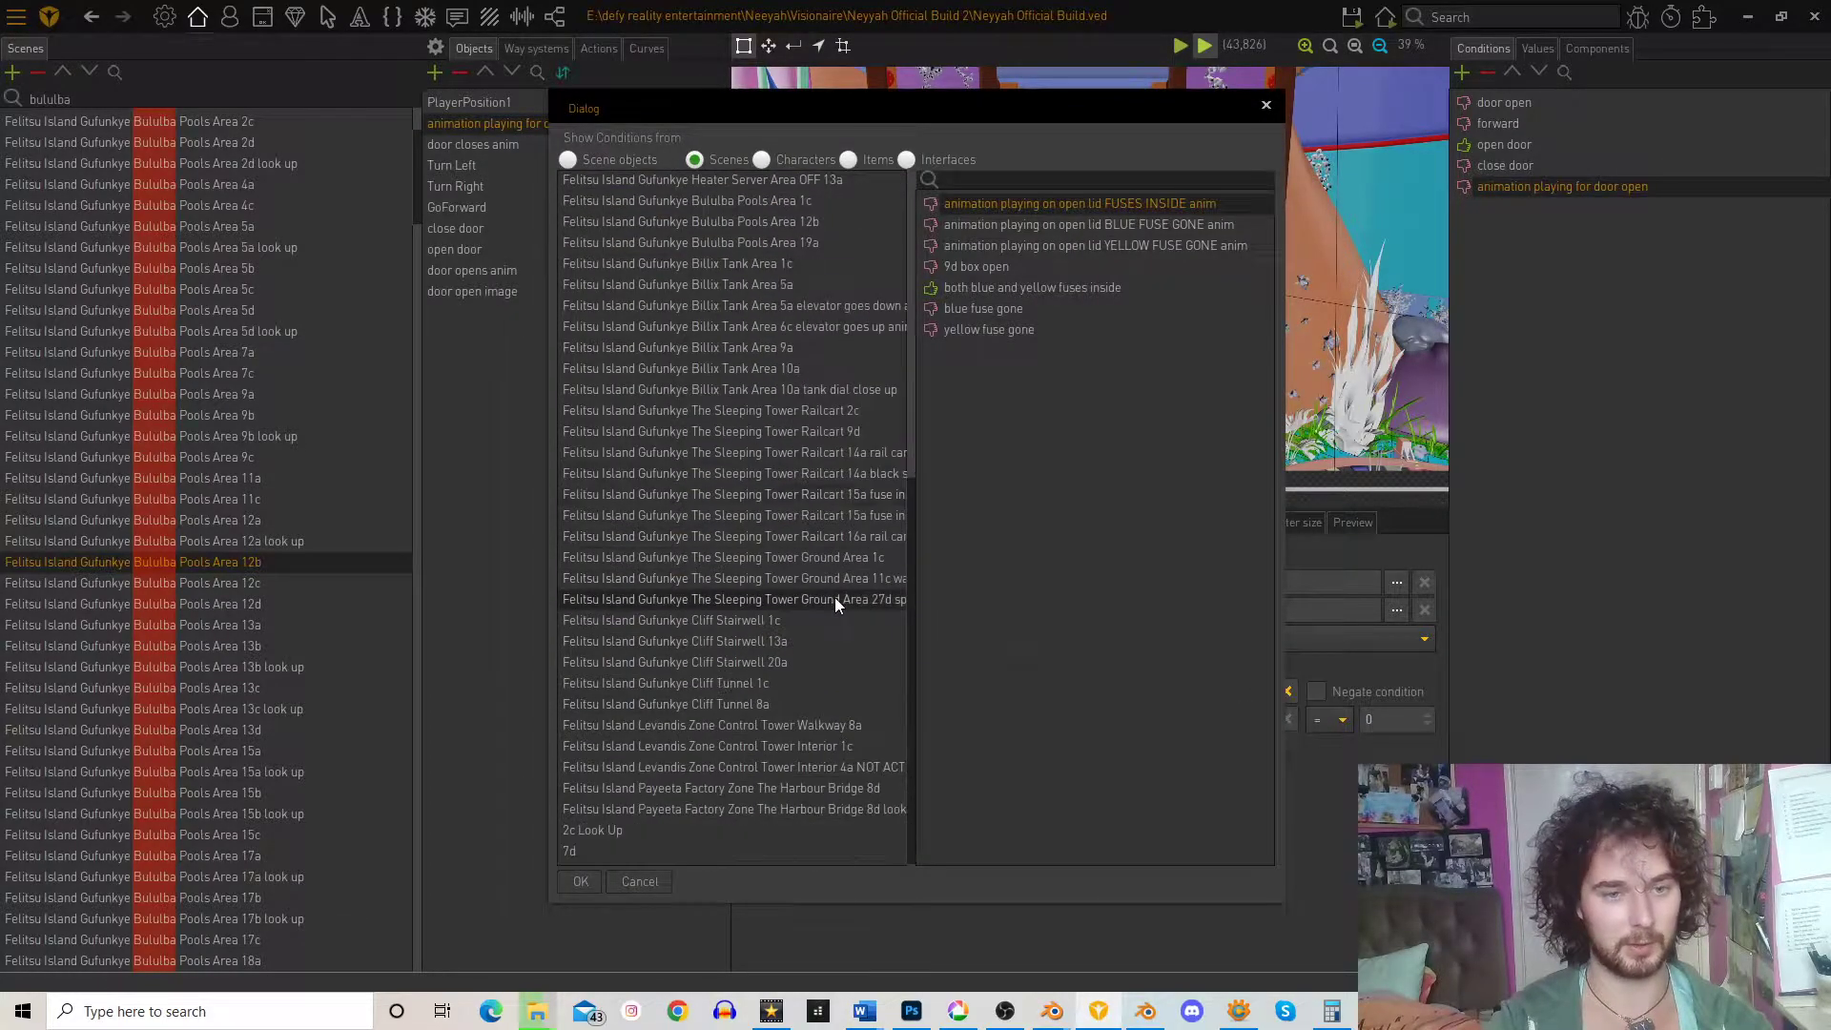
scroll(828, 591, "up", 5)
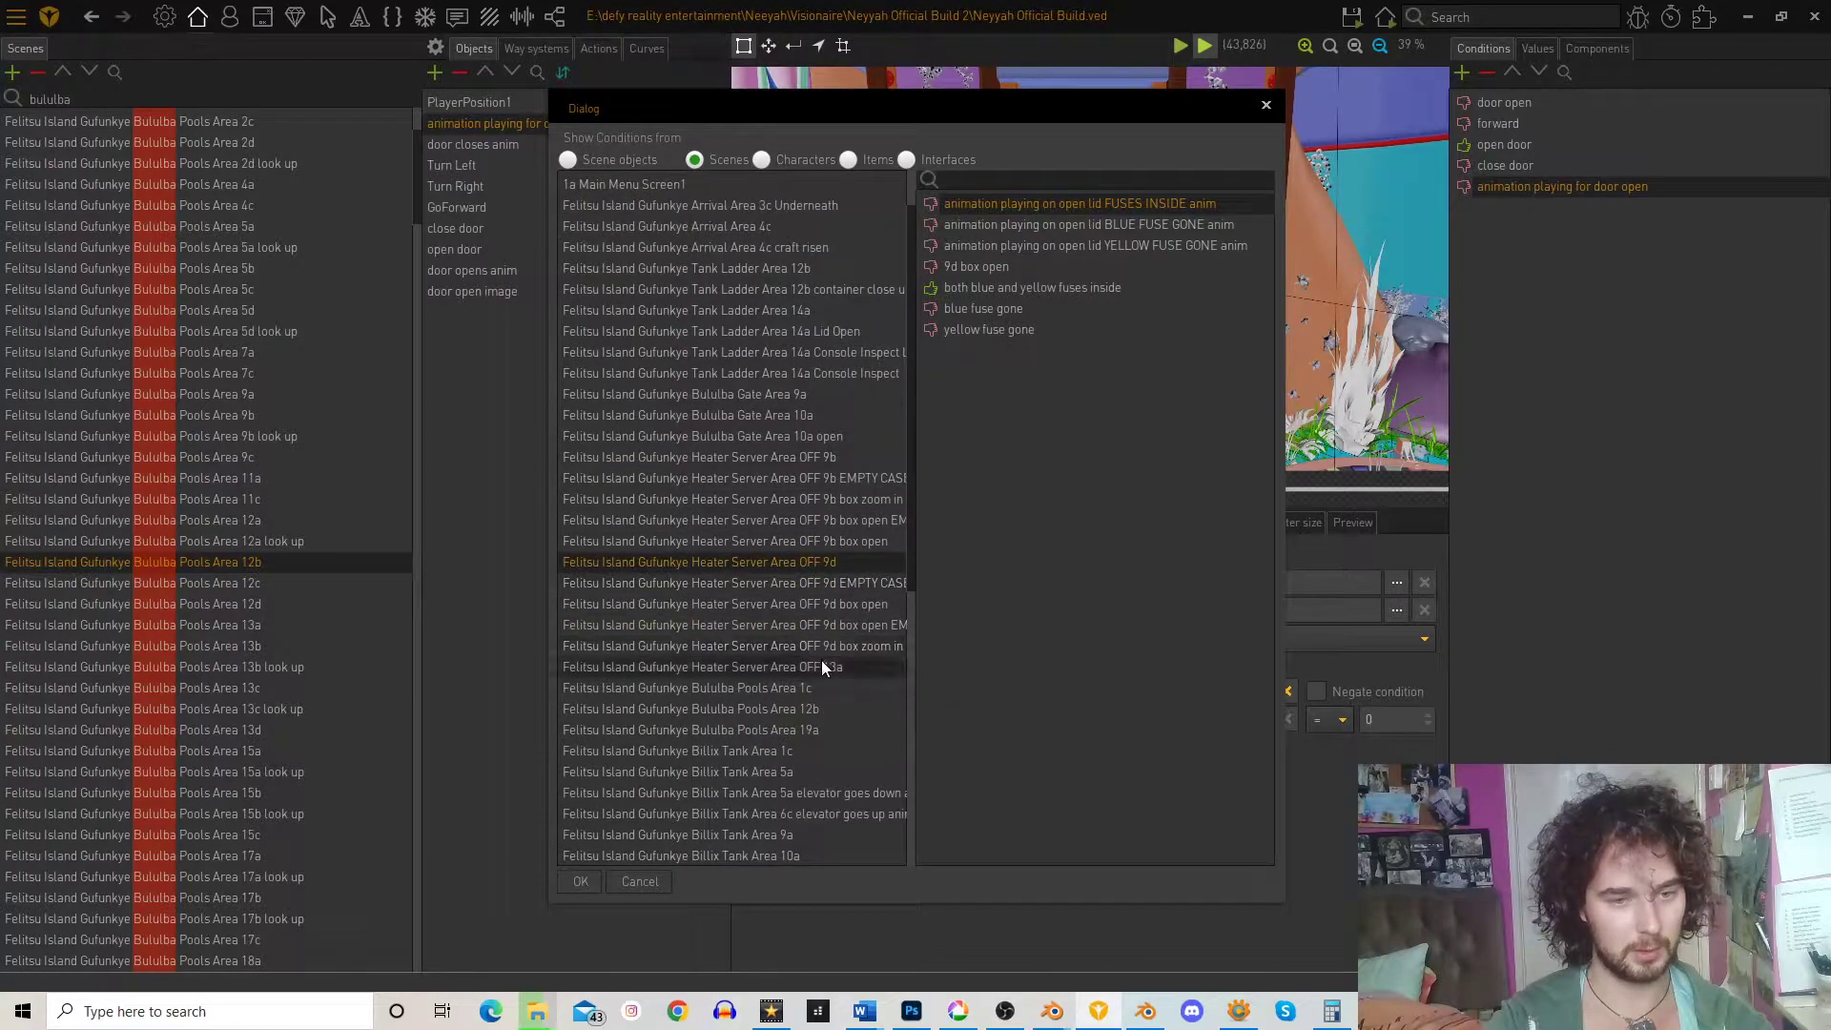
left_click(818, 649)
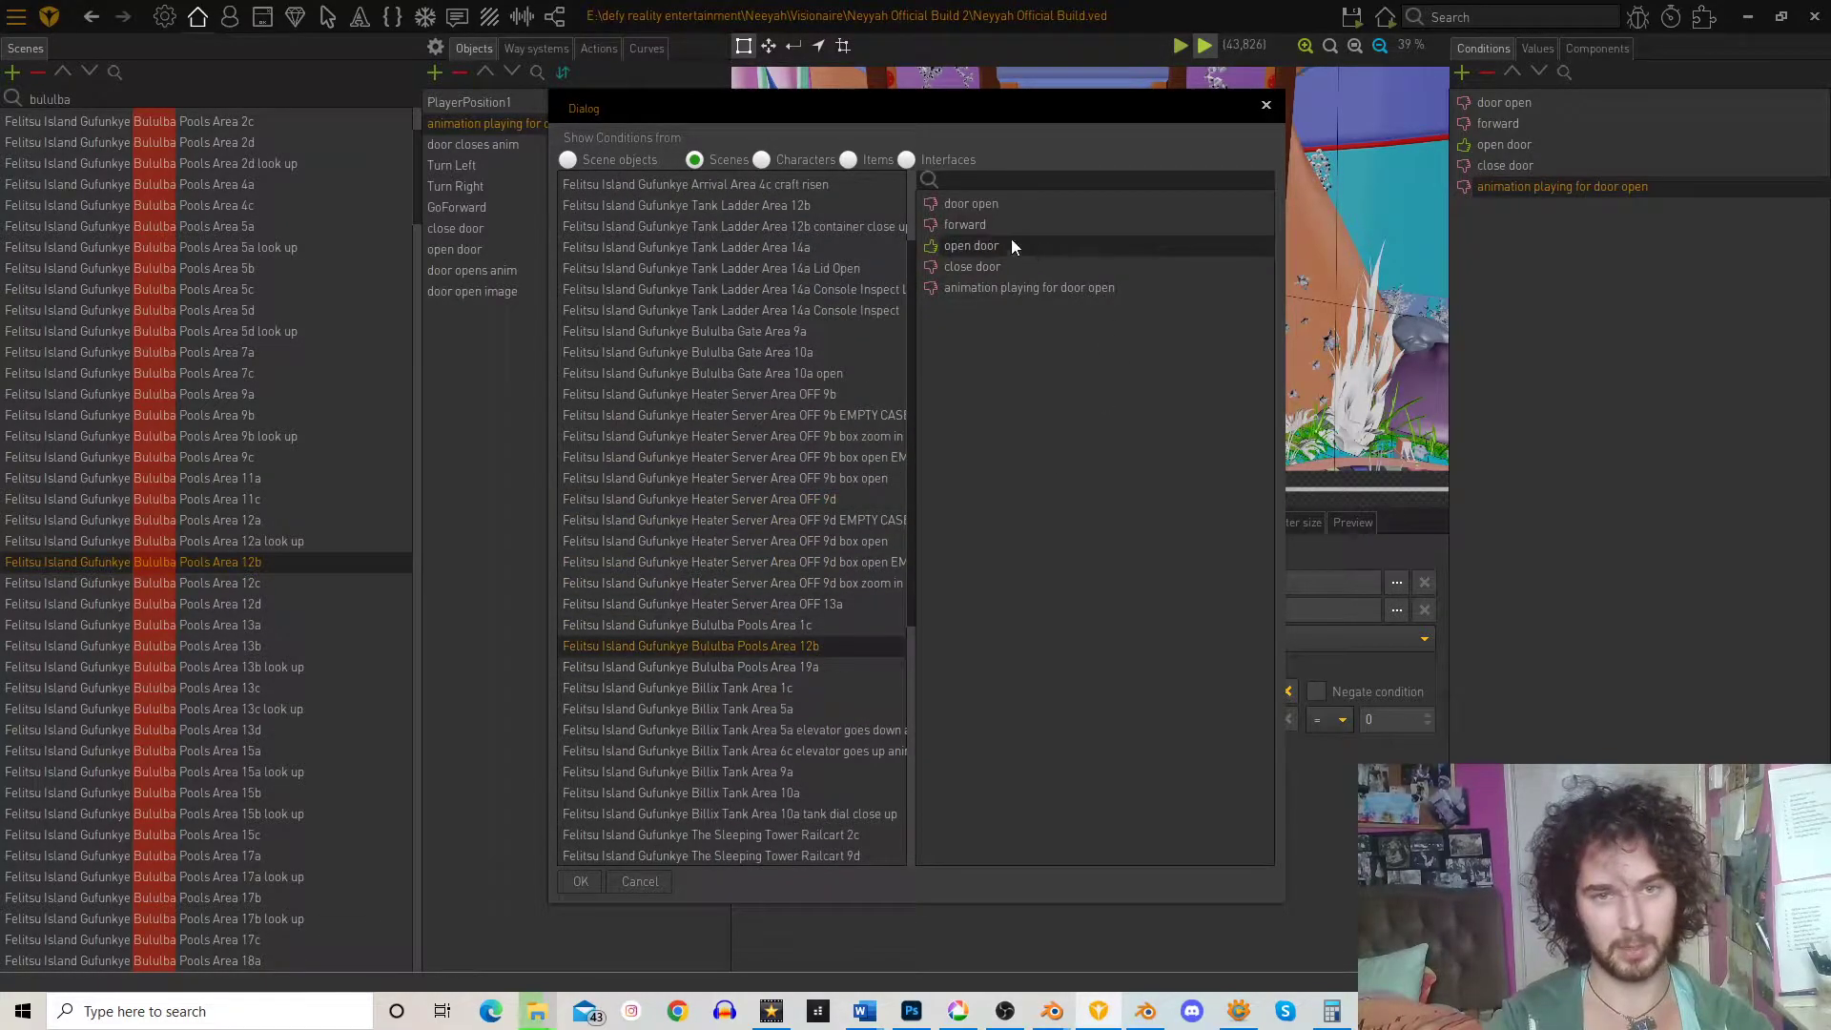
left_click(1006, 299)
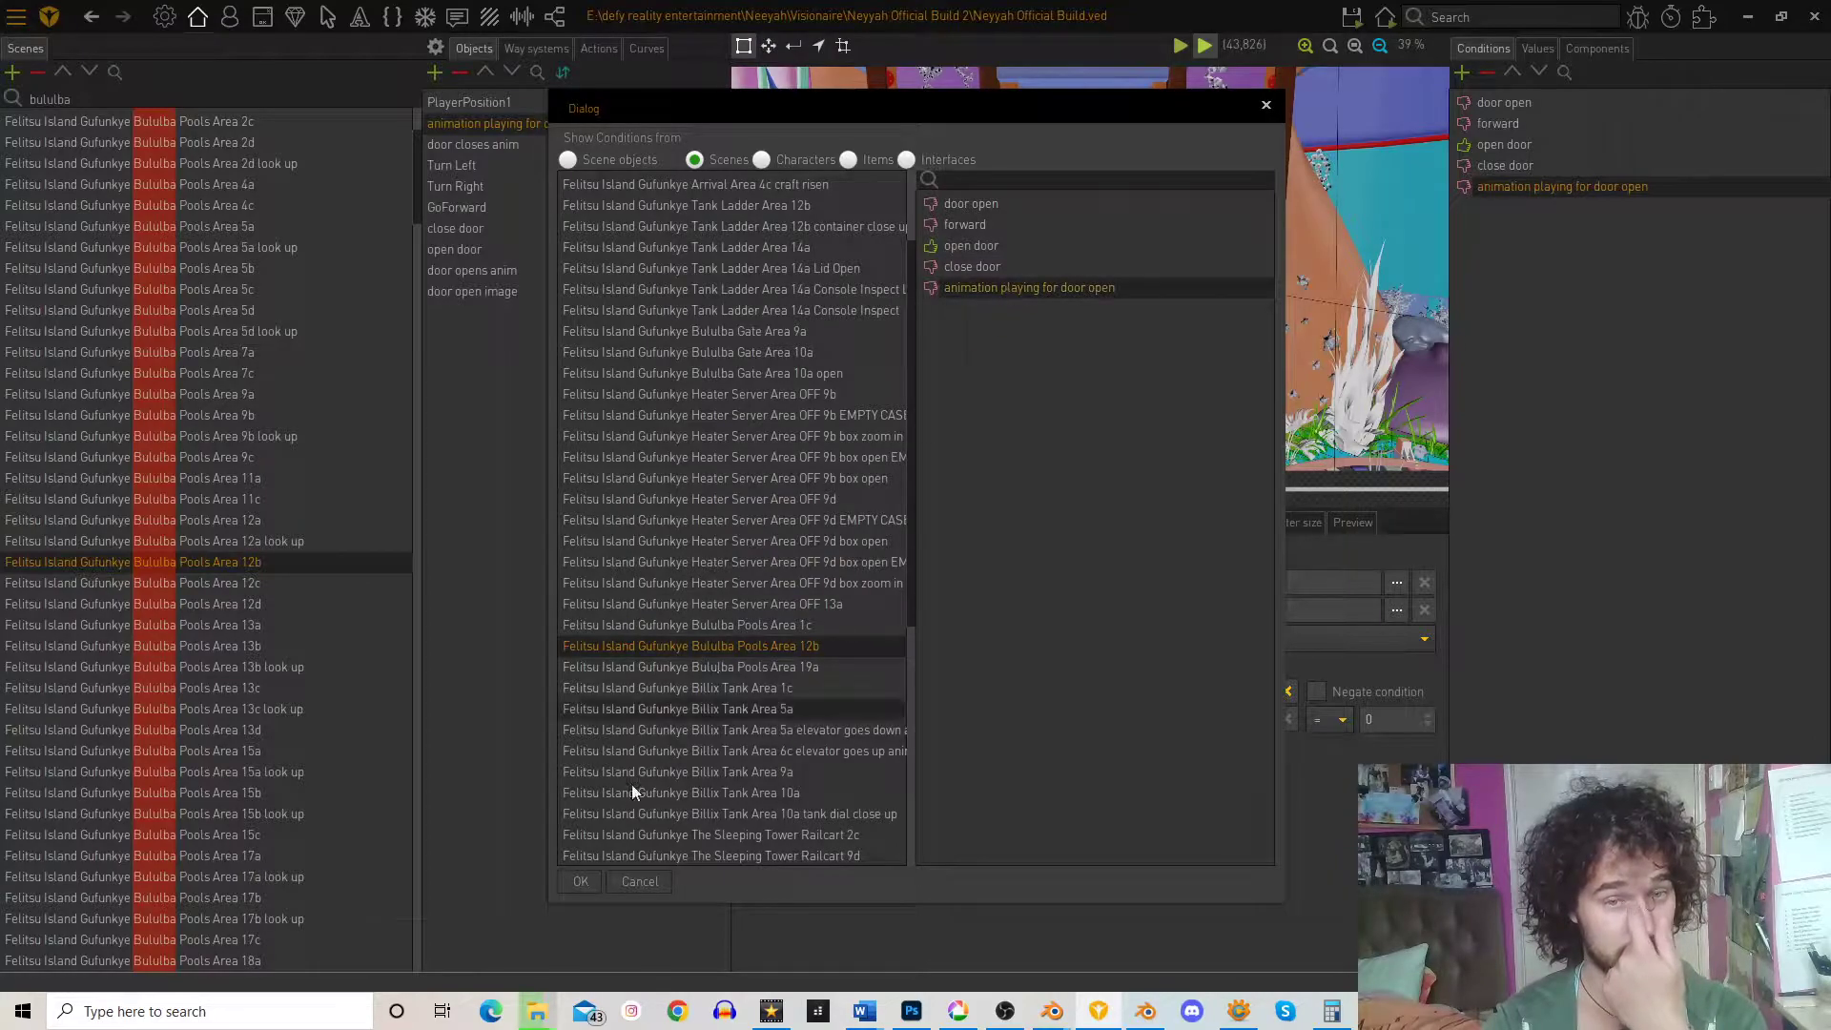
left_click(584, 880)
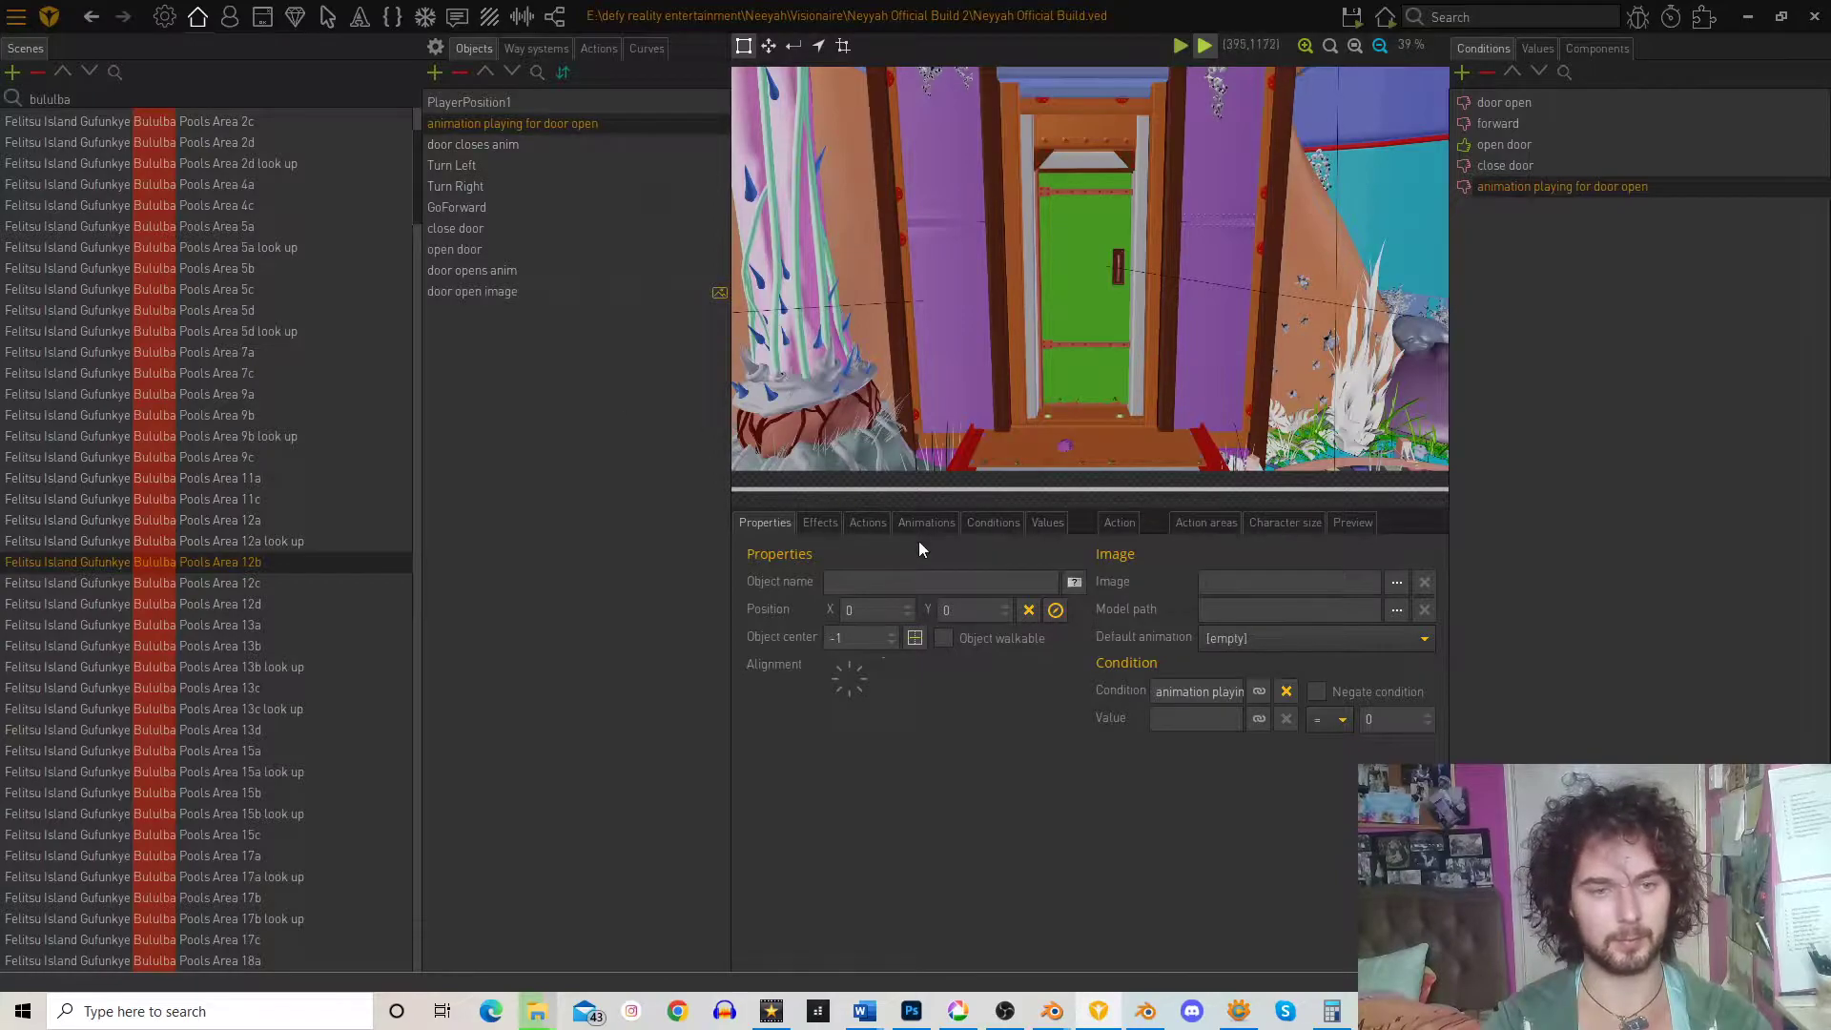
- Make the blocking object's left click action hide 'door open anim' from scene Bululba Pools Area 12b
left_click(868, 523)
left_click(820, 576)
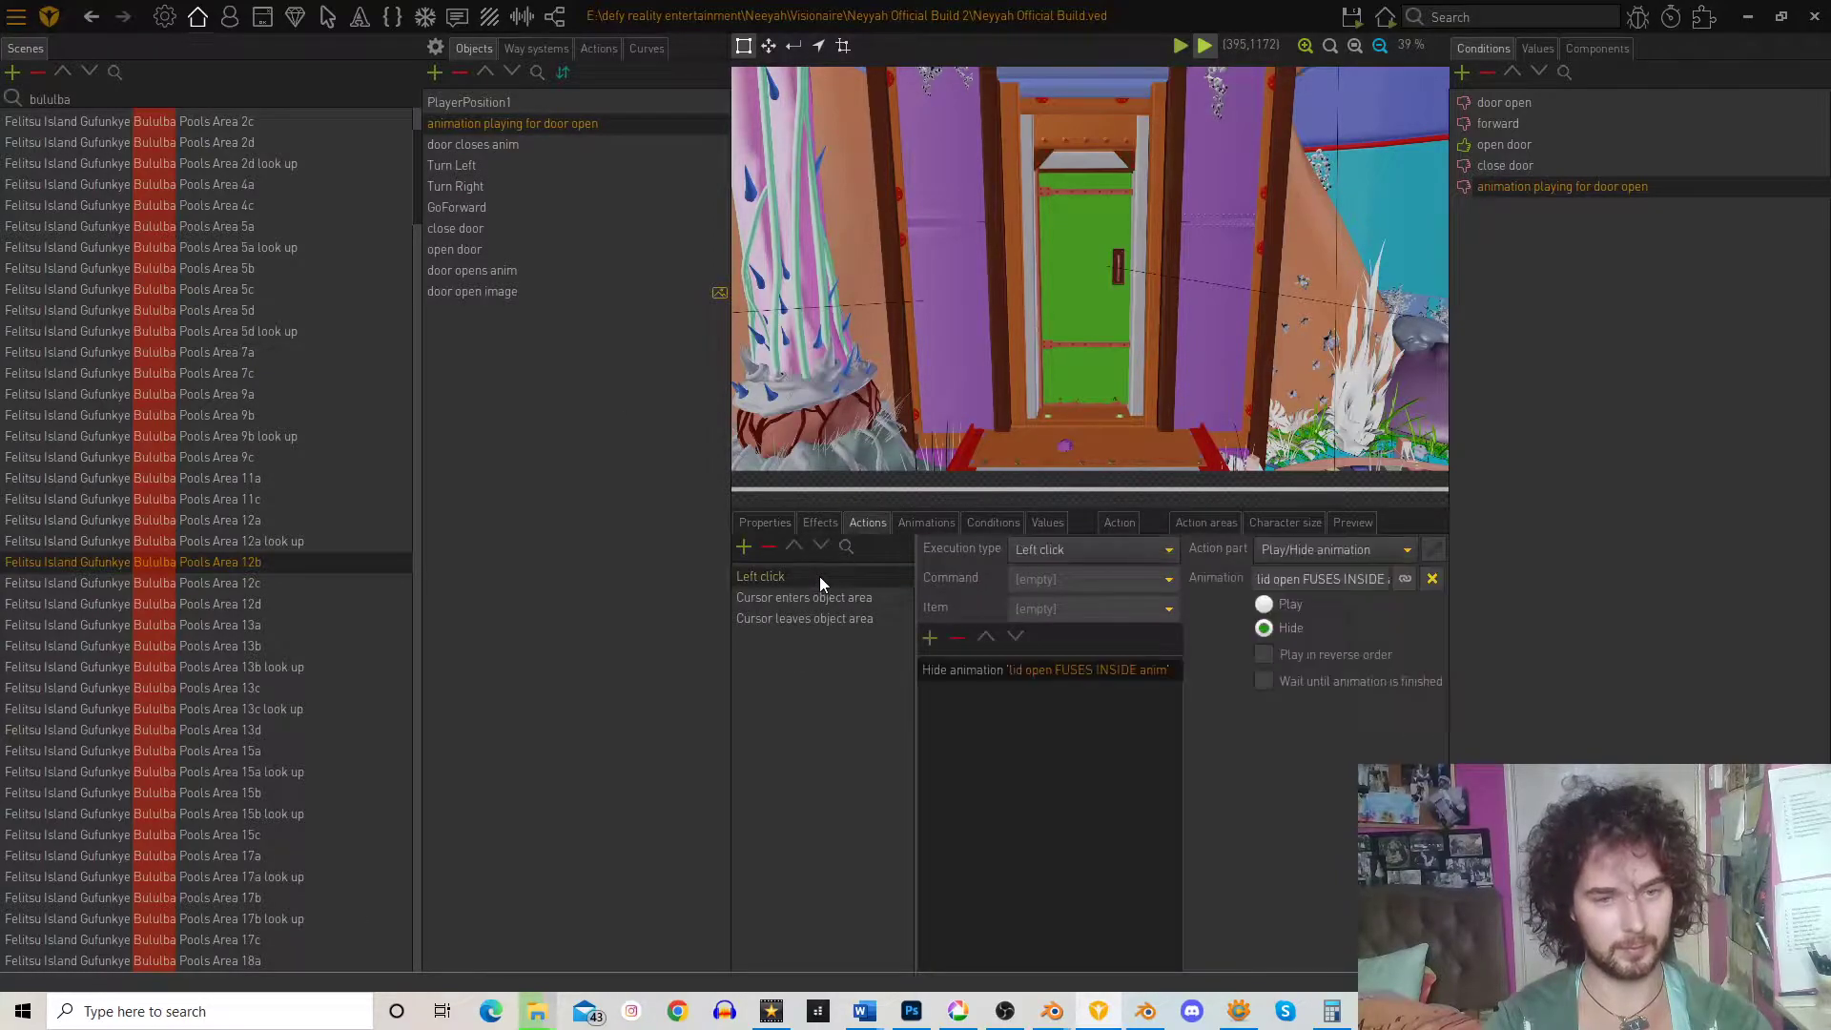
left_click(1411, 582)
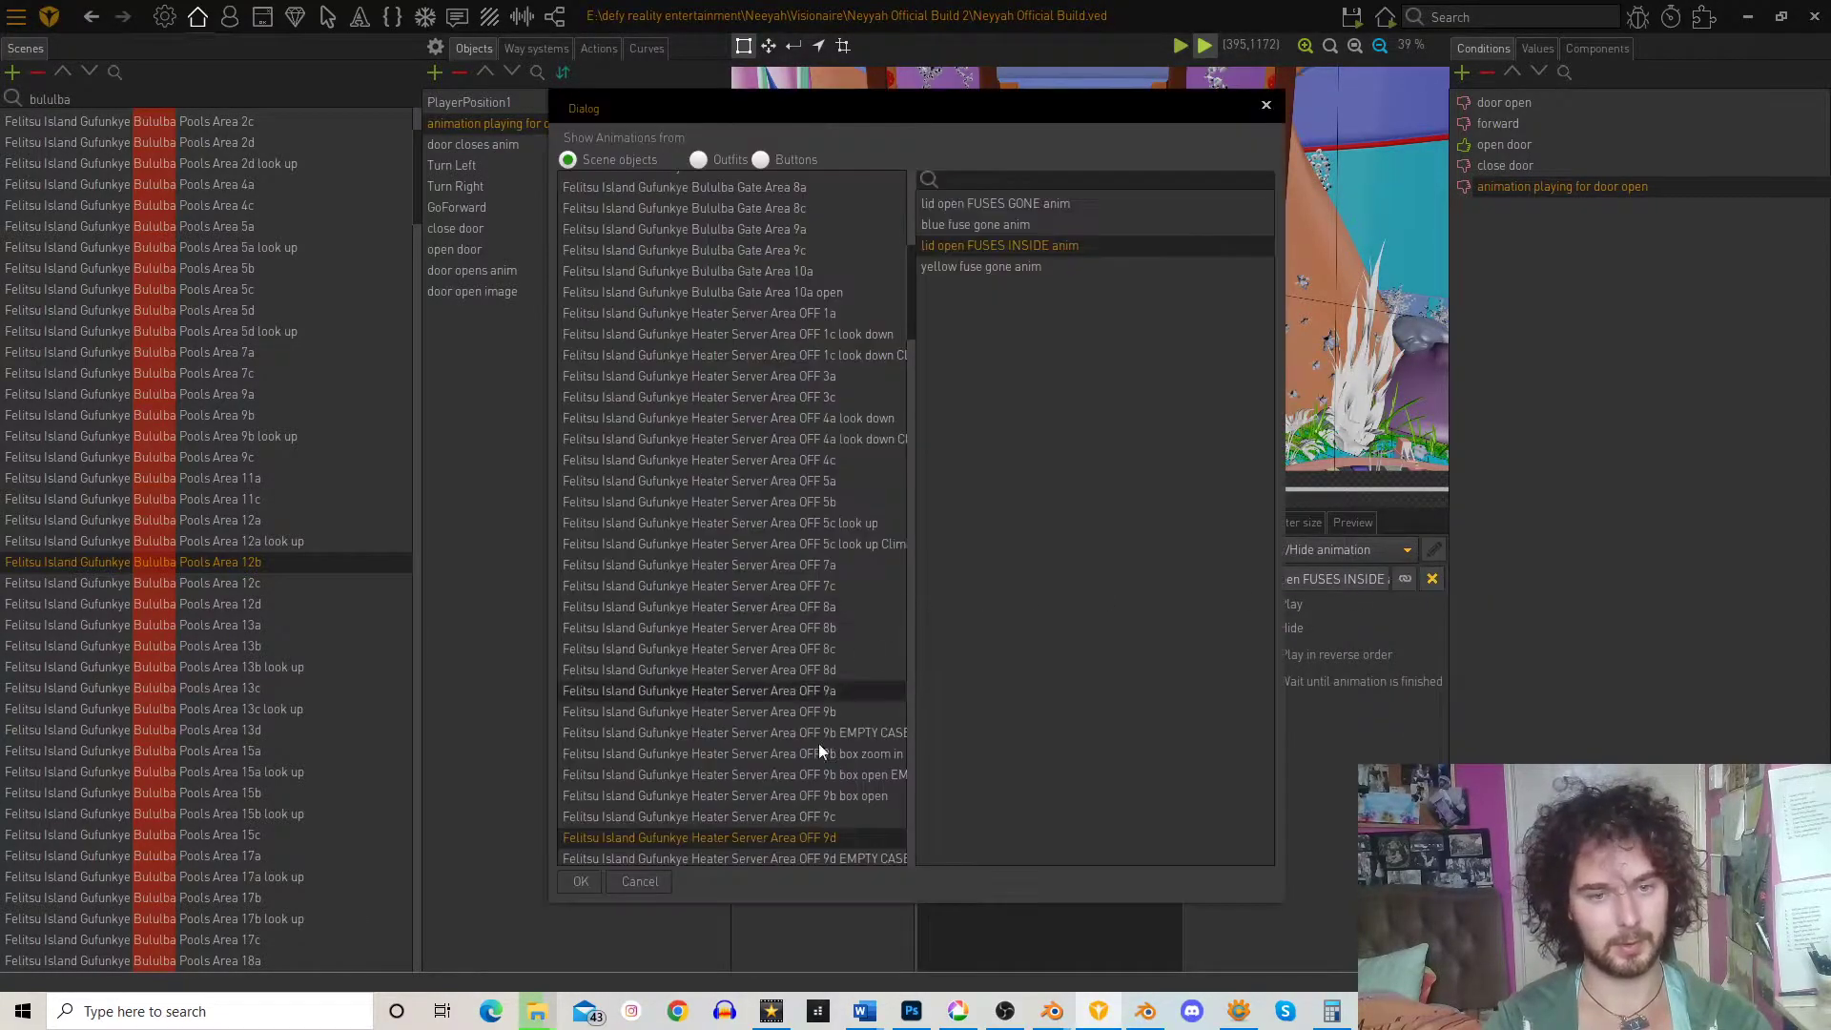
scroll(835, 790, "down", 10)
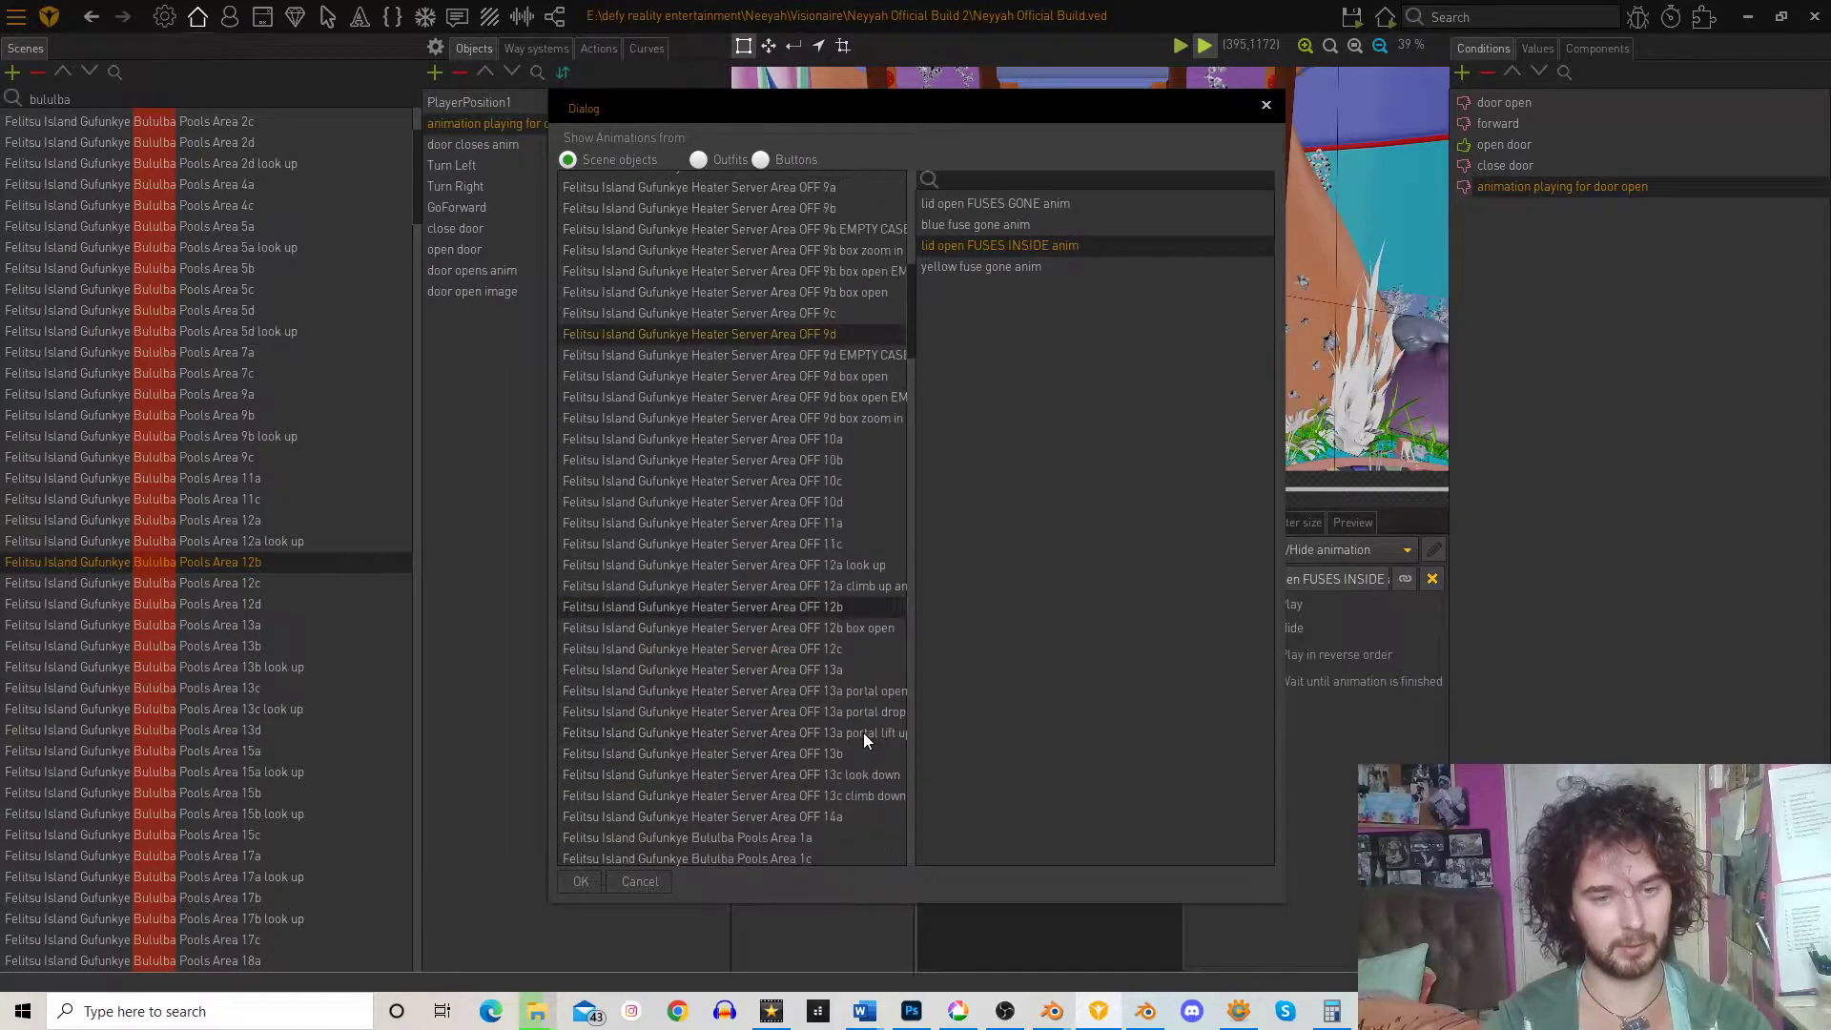
scroll(832, 470, "up", 3)
left_click(831, 441)
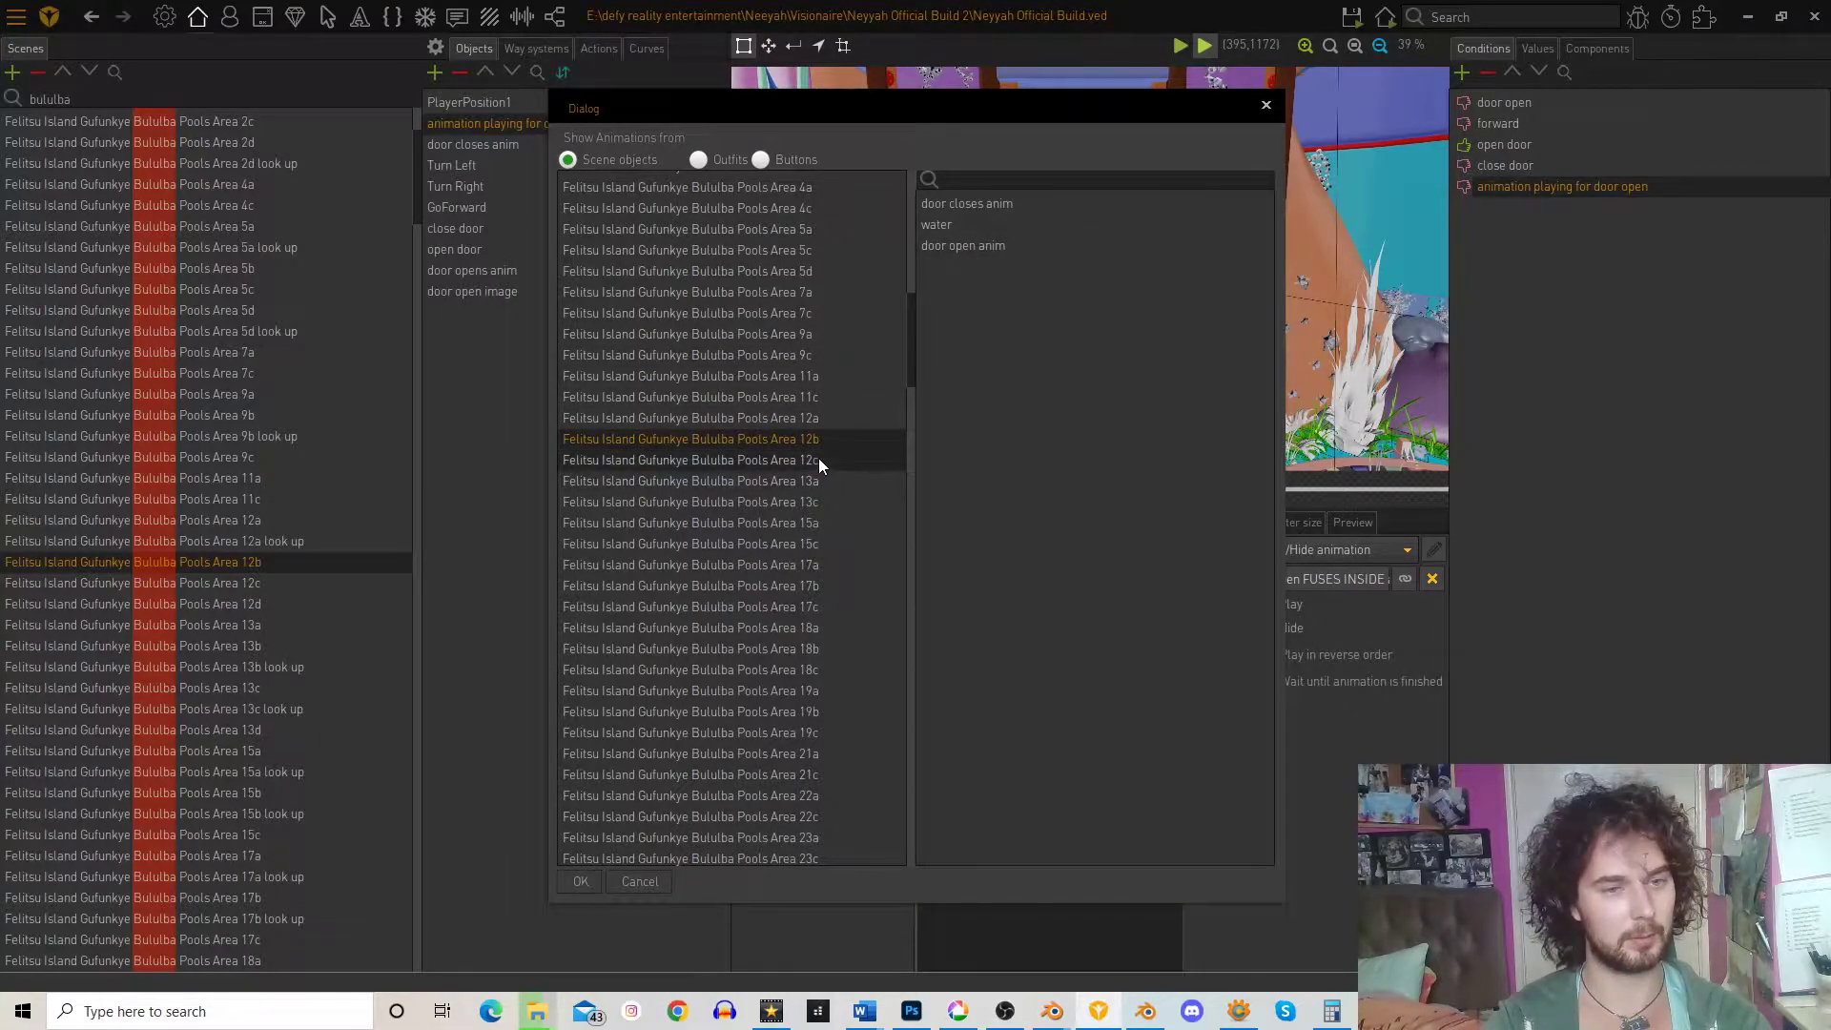
left_click(584, 883)
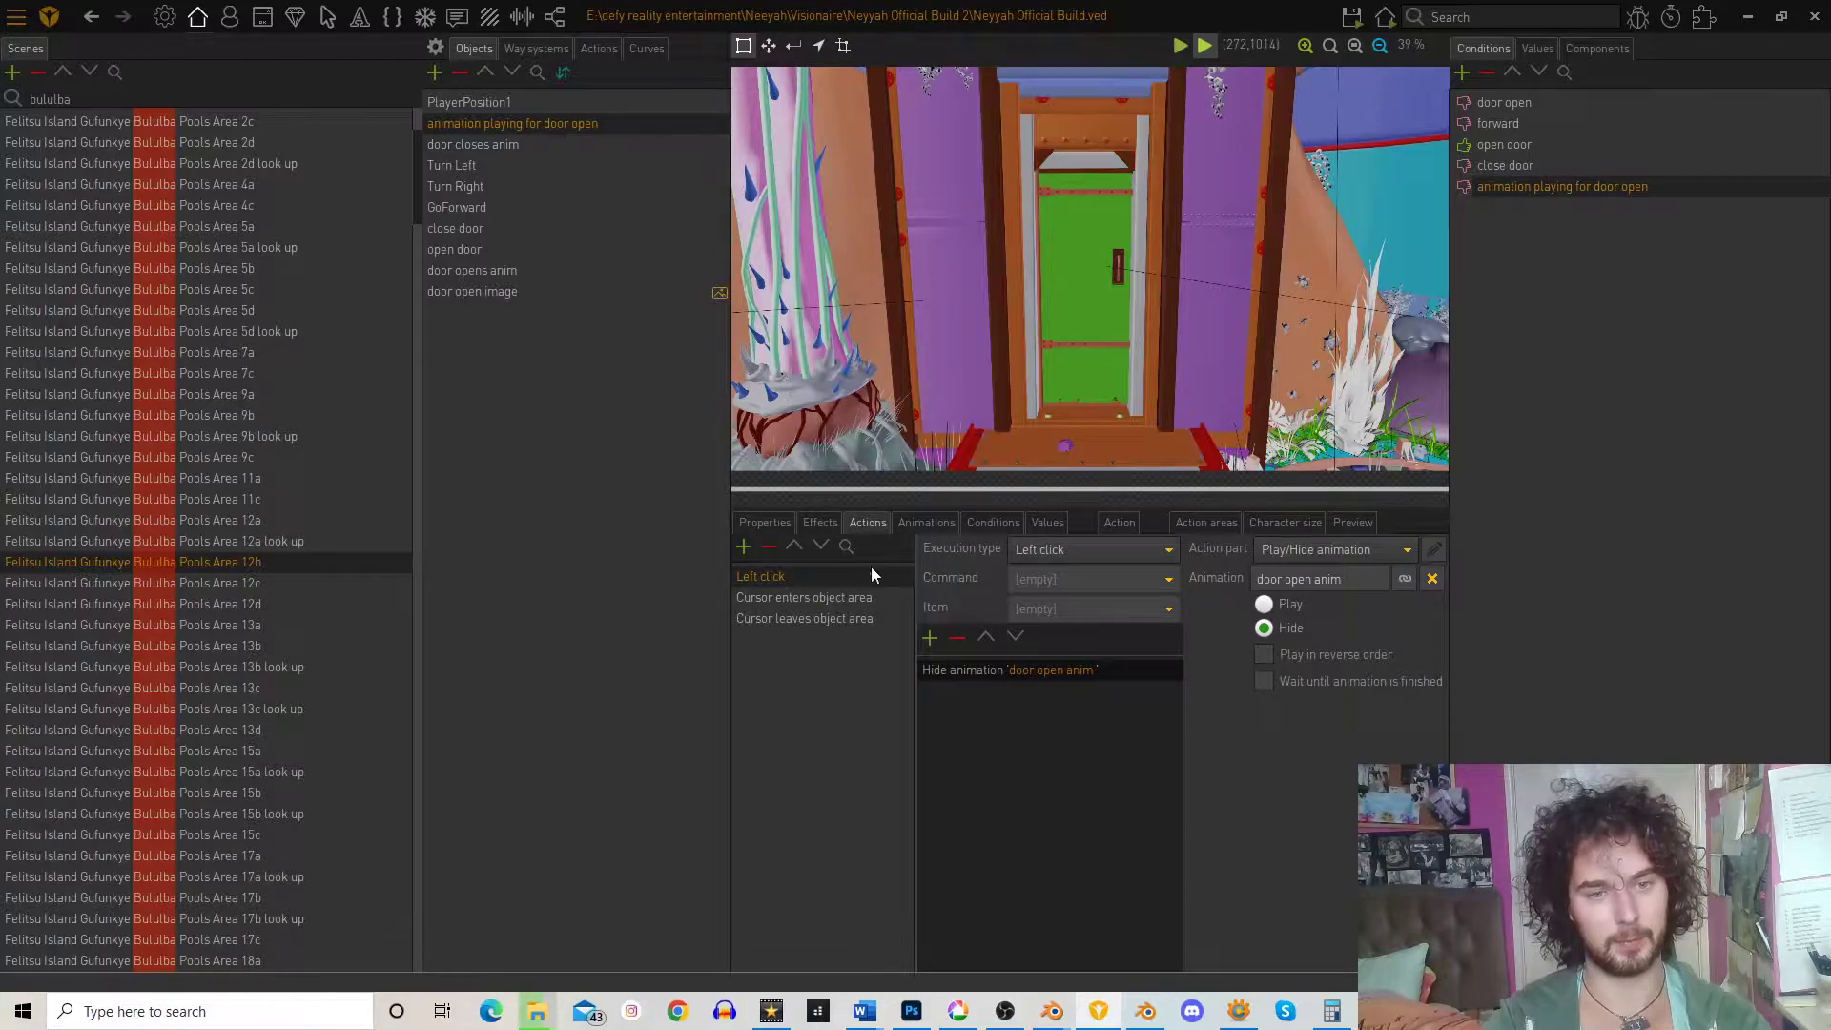
- Check the blocking object's cursor-enter action and its linked condition
left_click(811, 600)
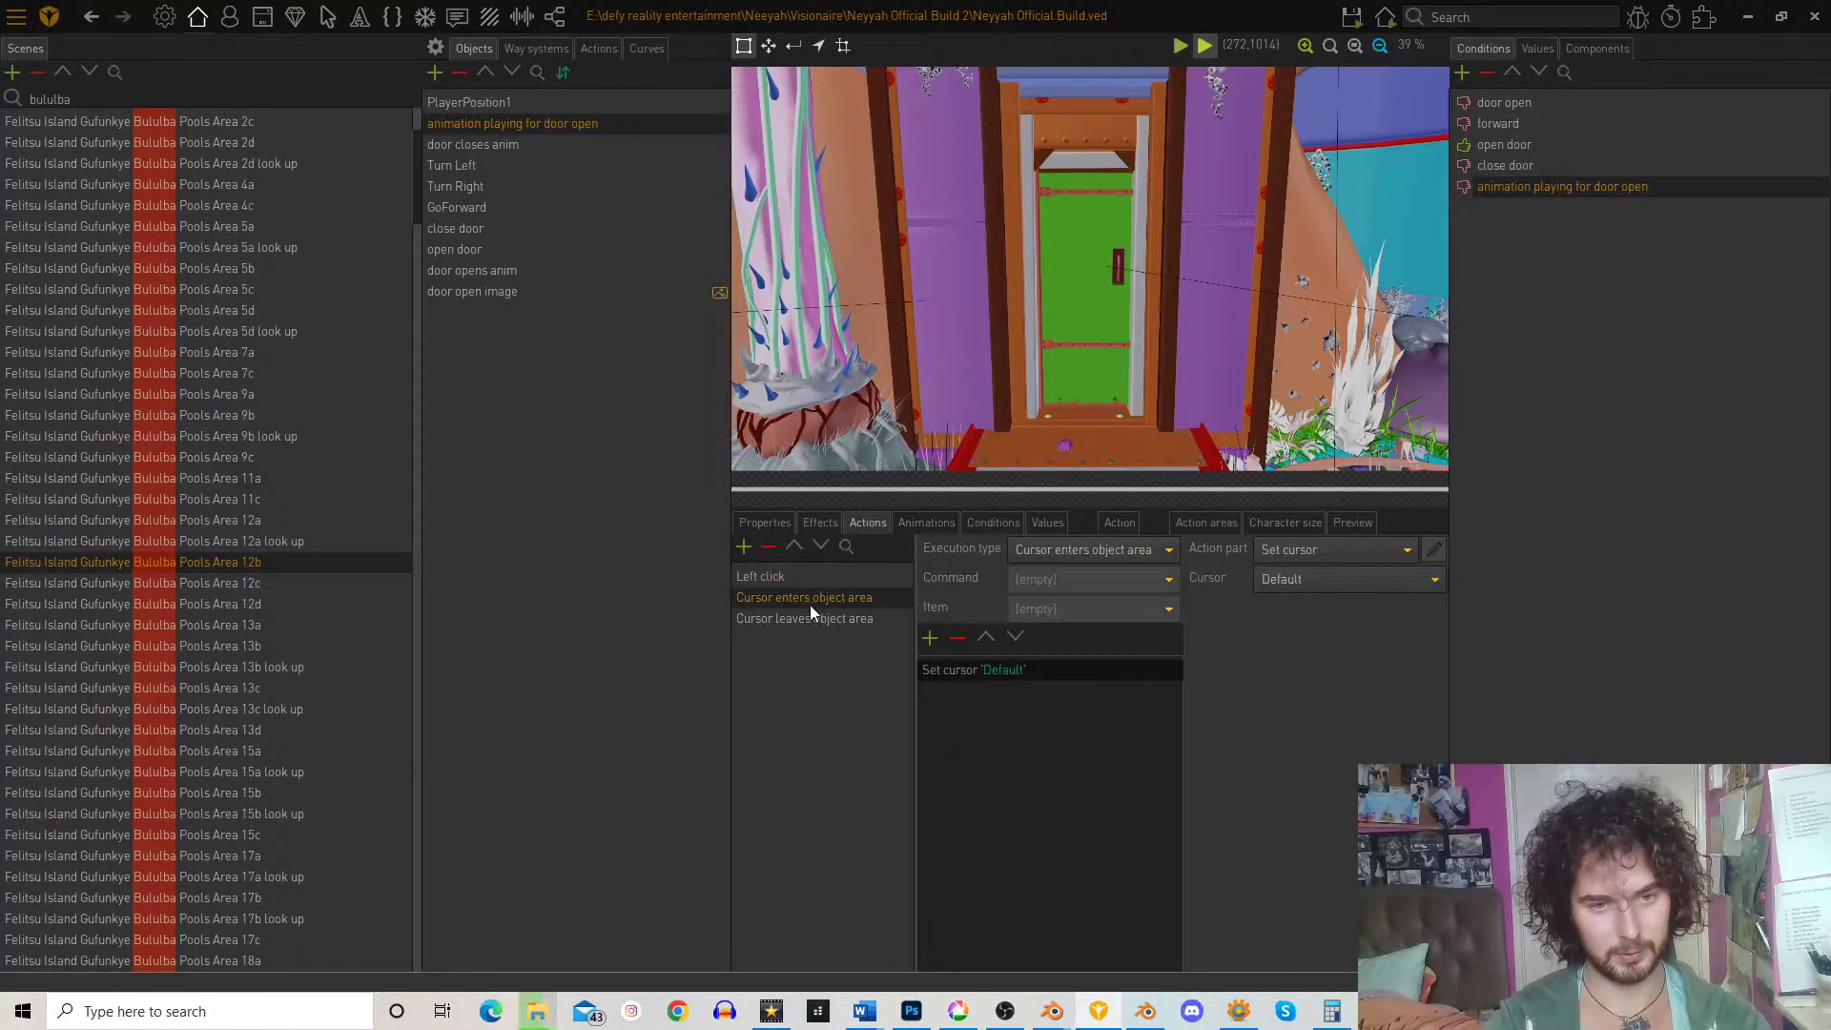
left_click(784, 525)
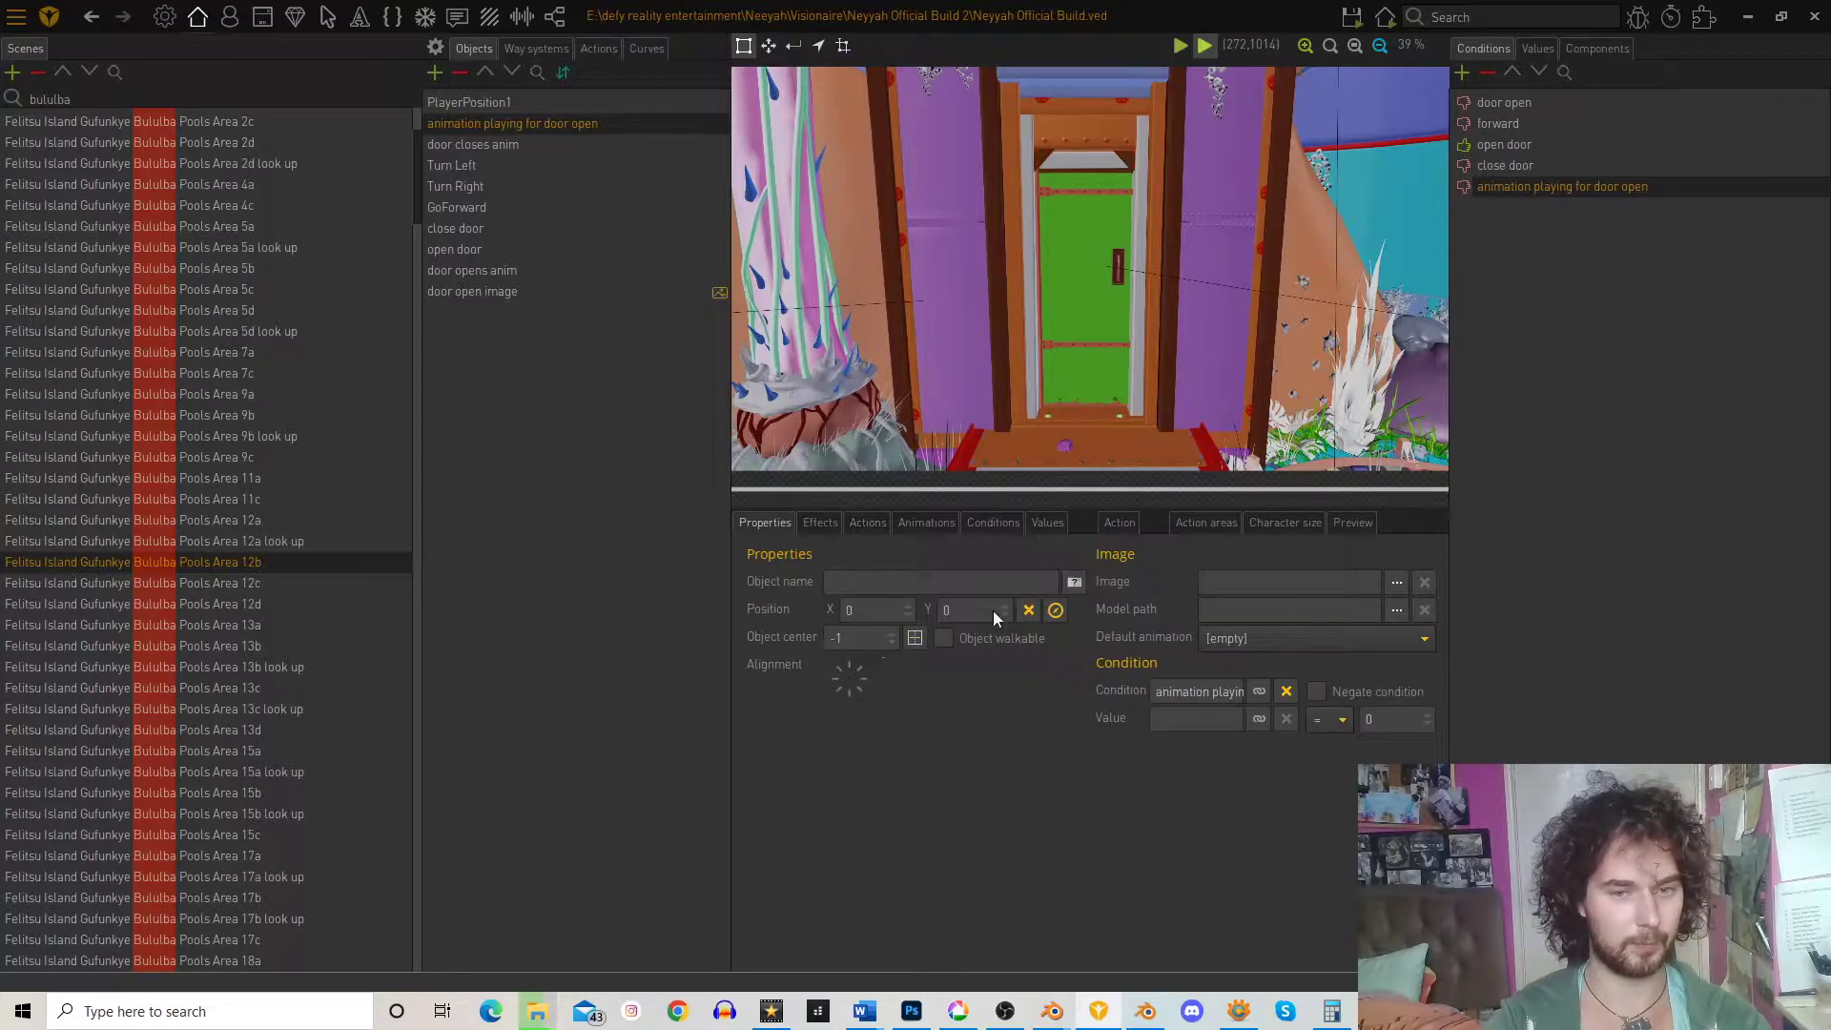
left_click(1261, 694)
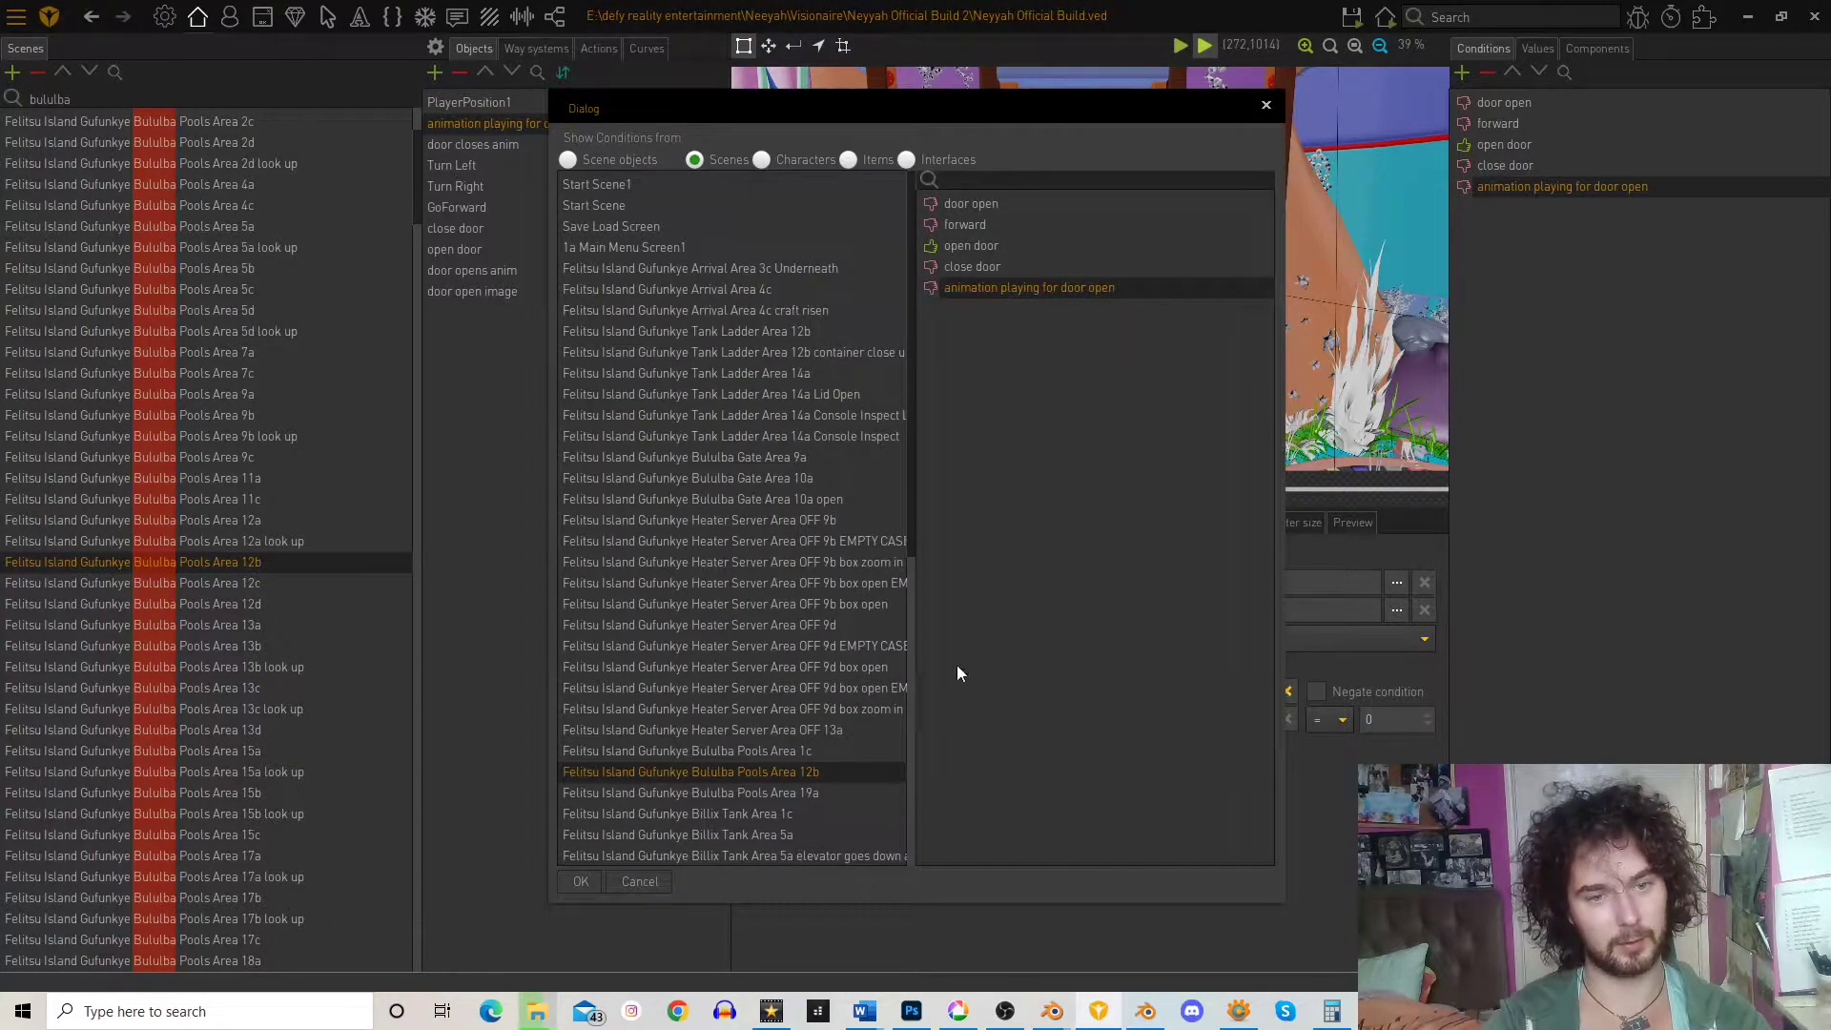
left_click(582, 885)
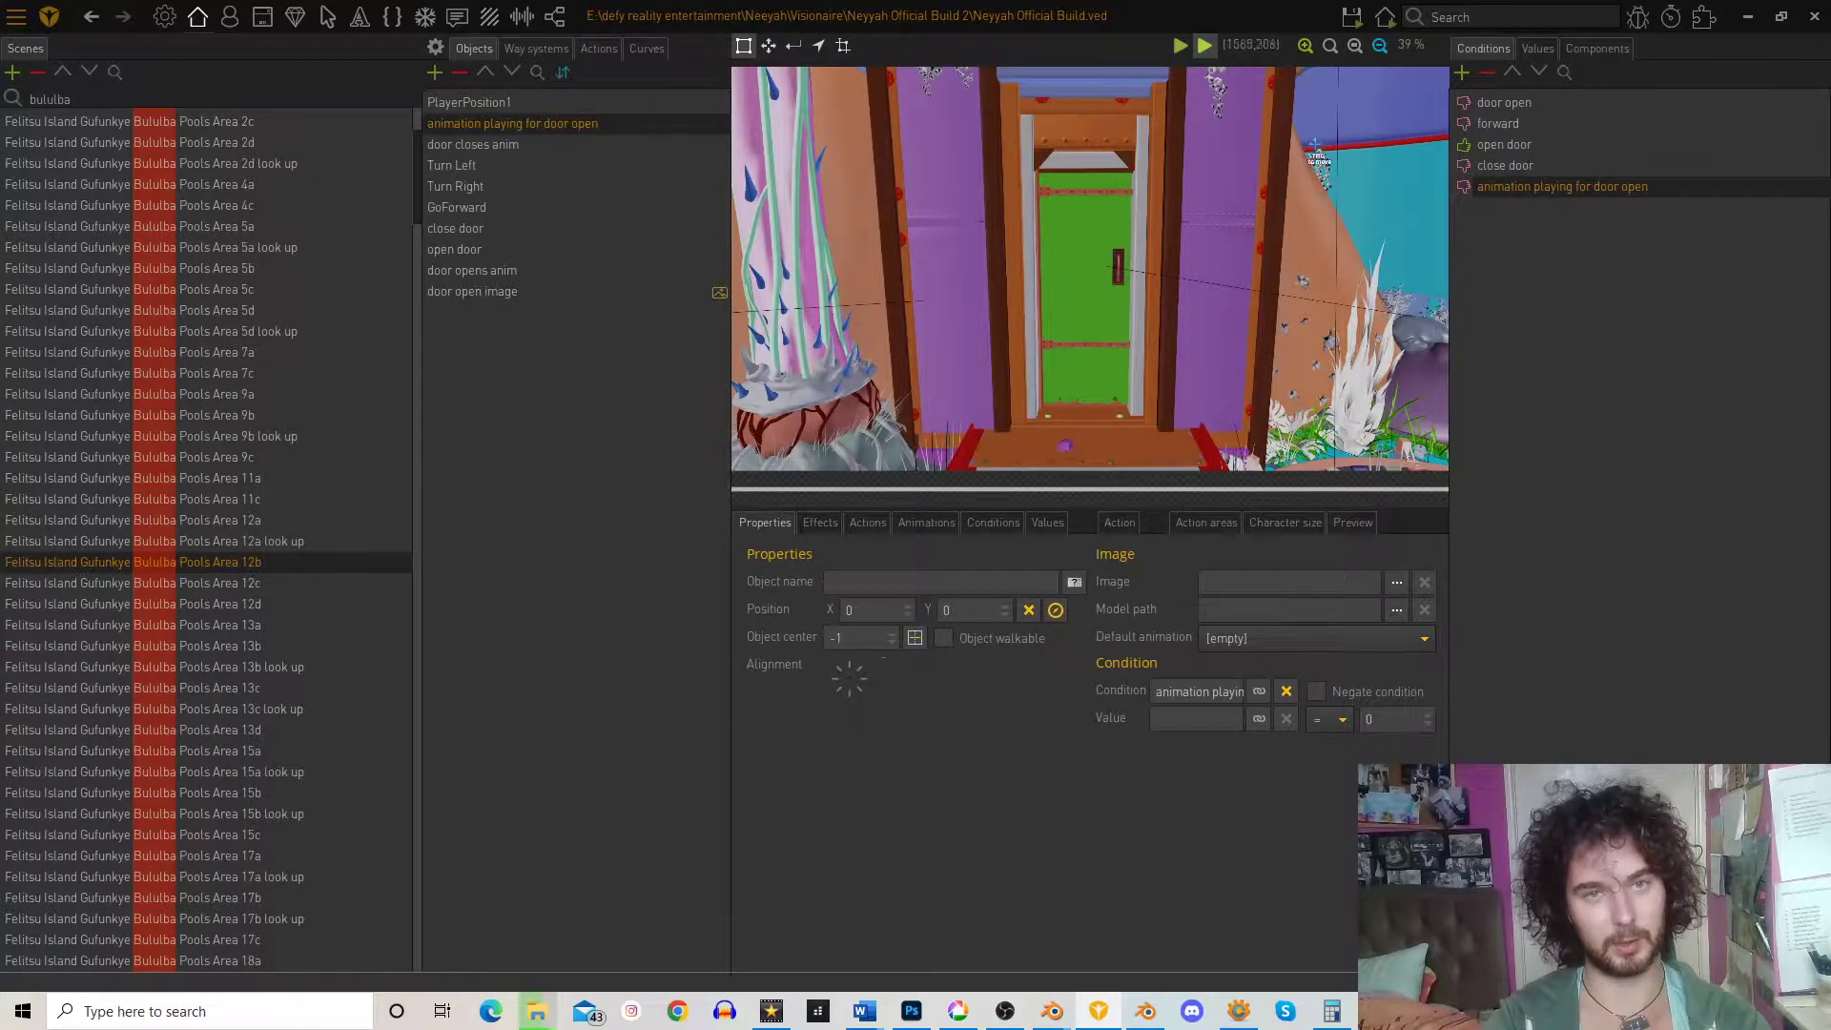
- Save the project, test the door opening by running the game on the current scene, and quit without saving the game
mouse_move(1371, 24)
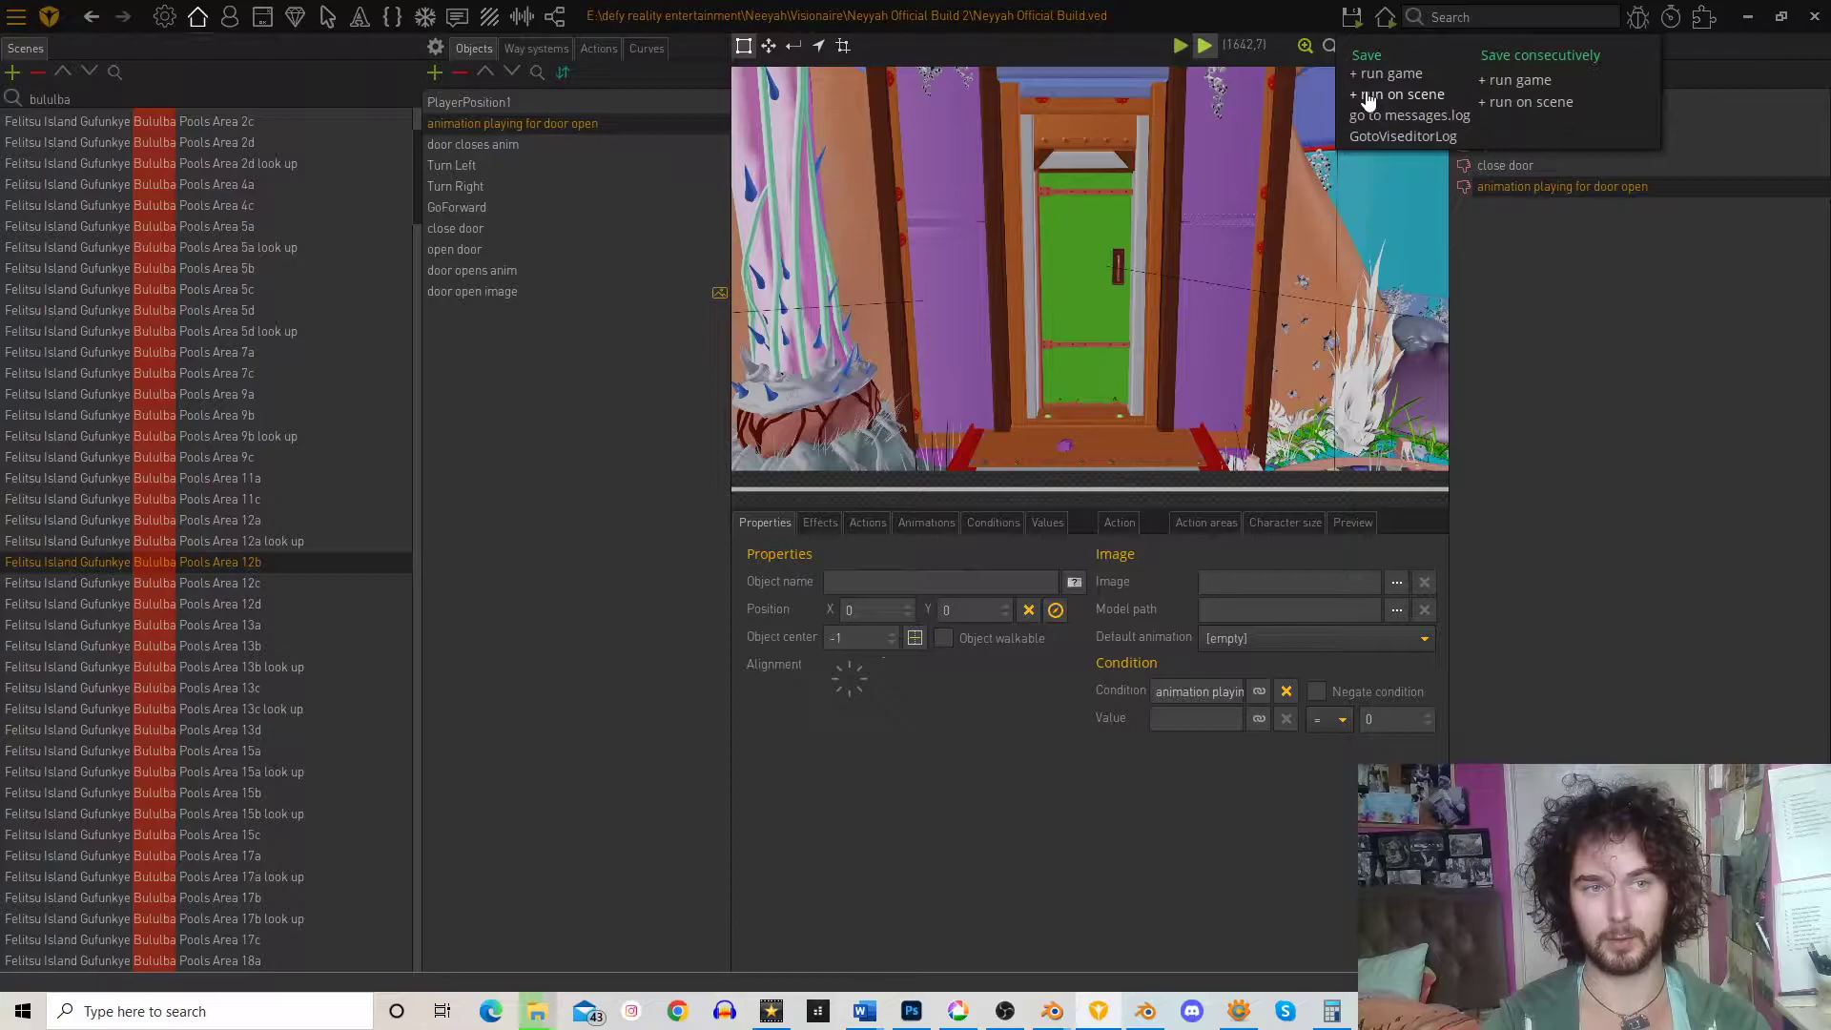
left_click(1400, 94)
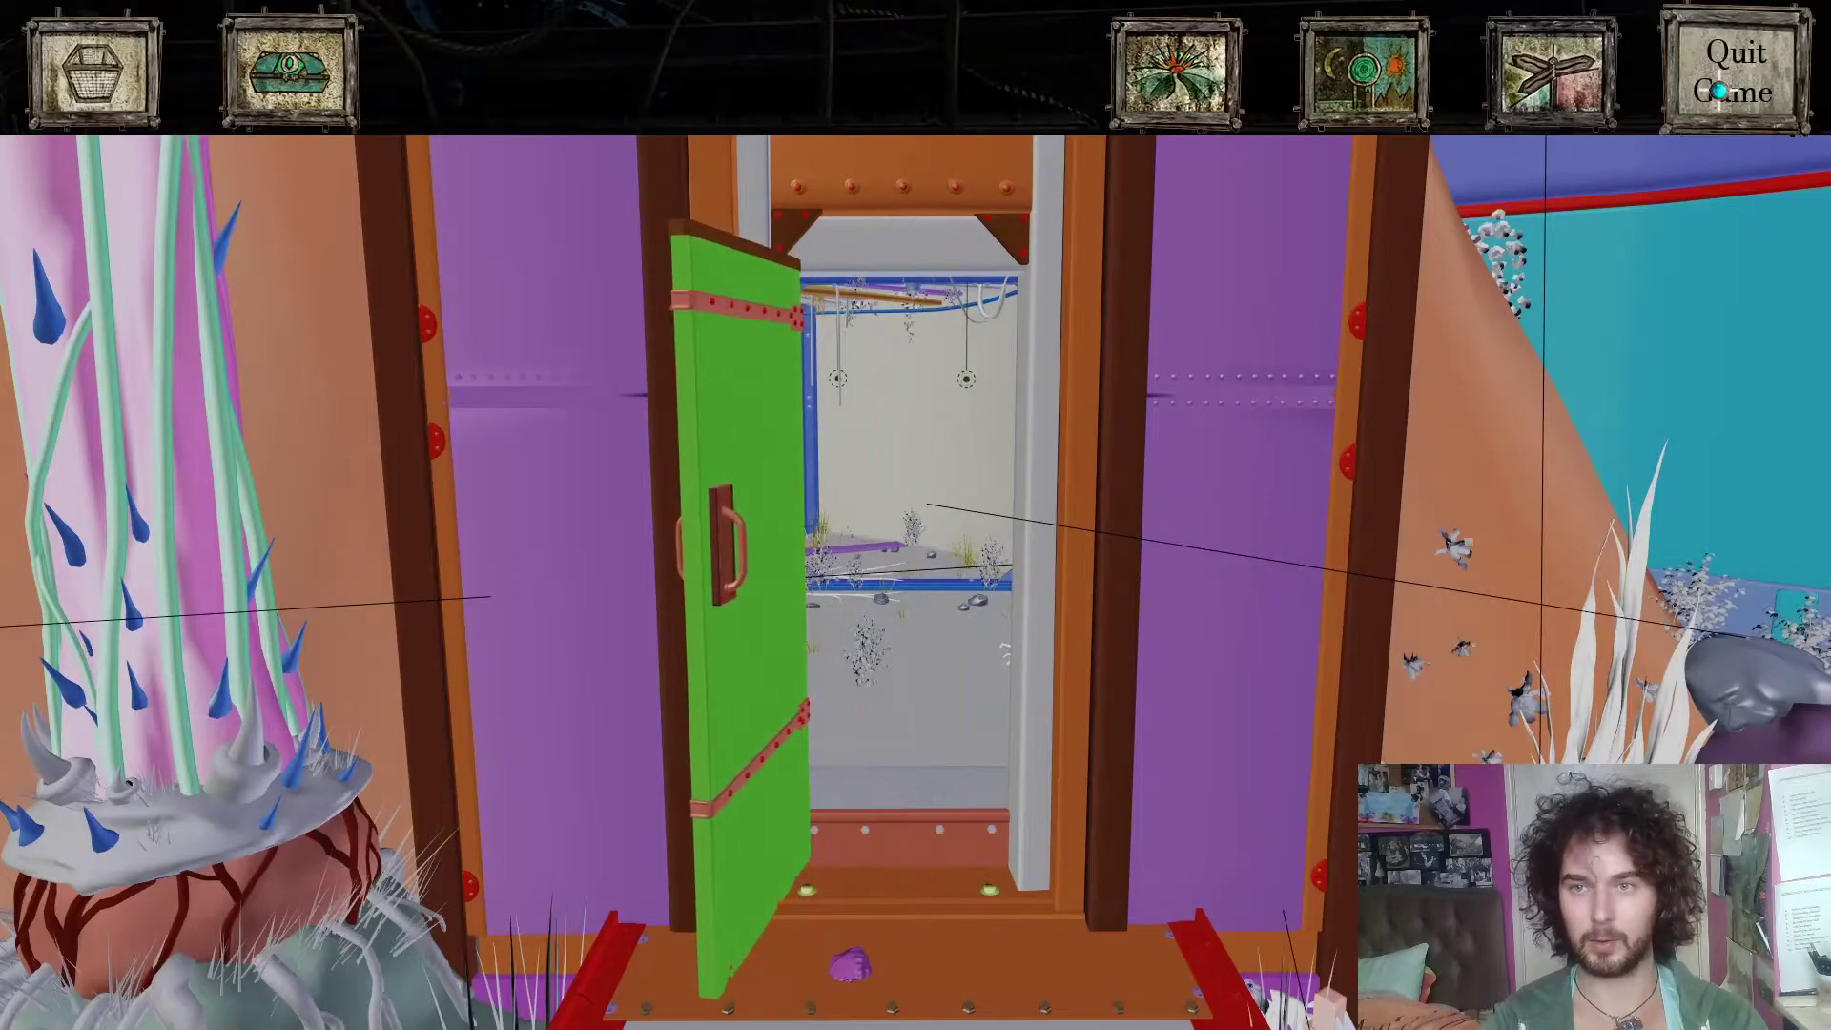
left_click(1720, 91)
left_click(891, 605)
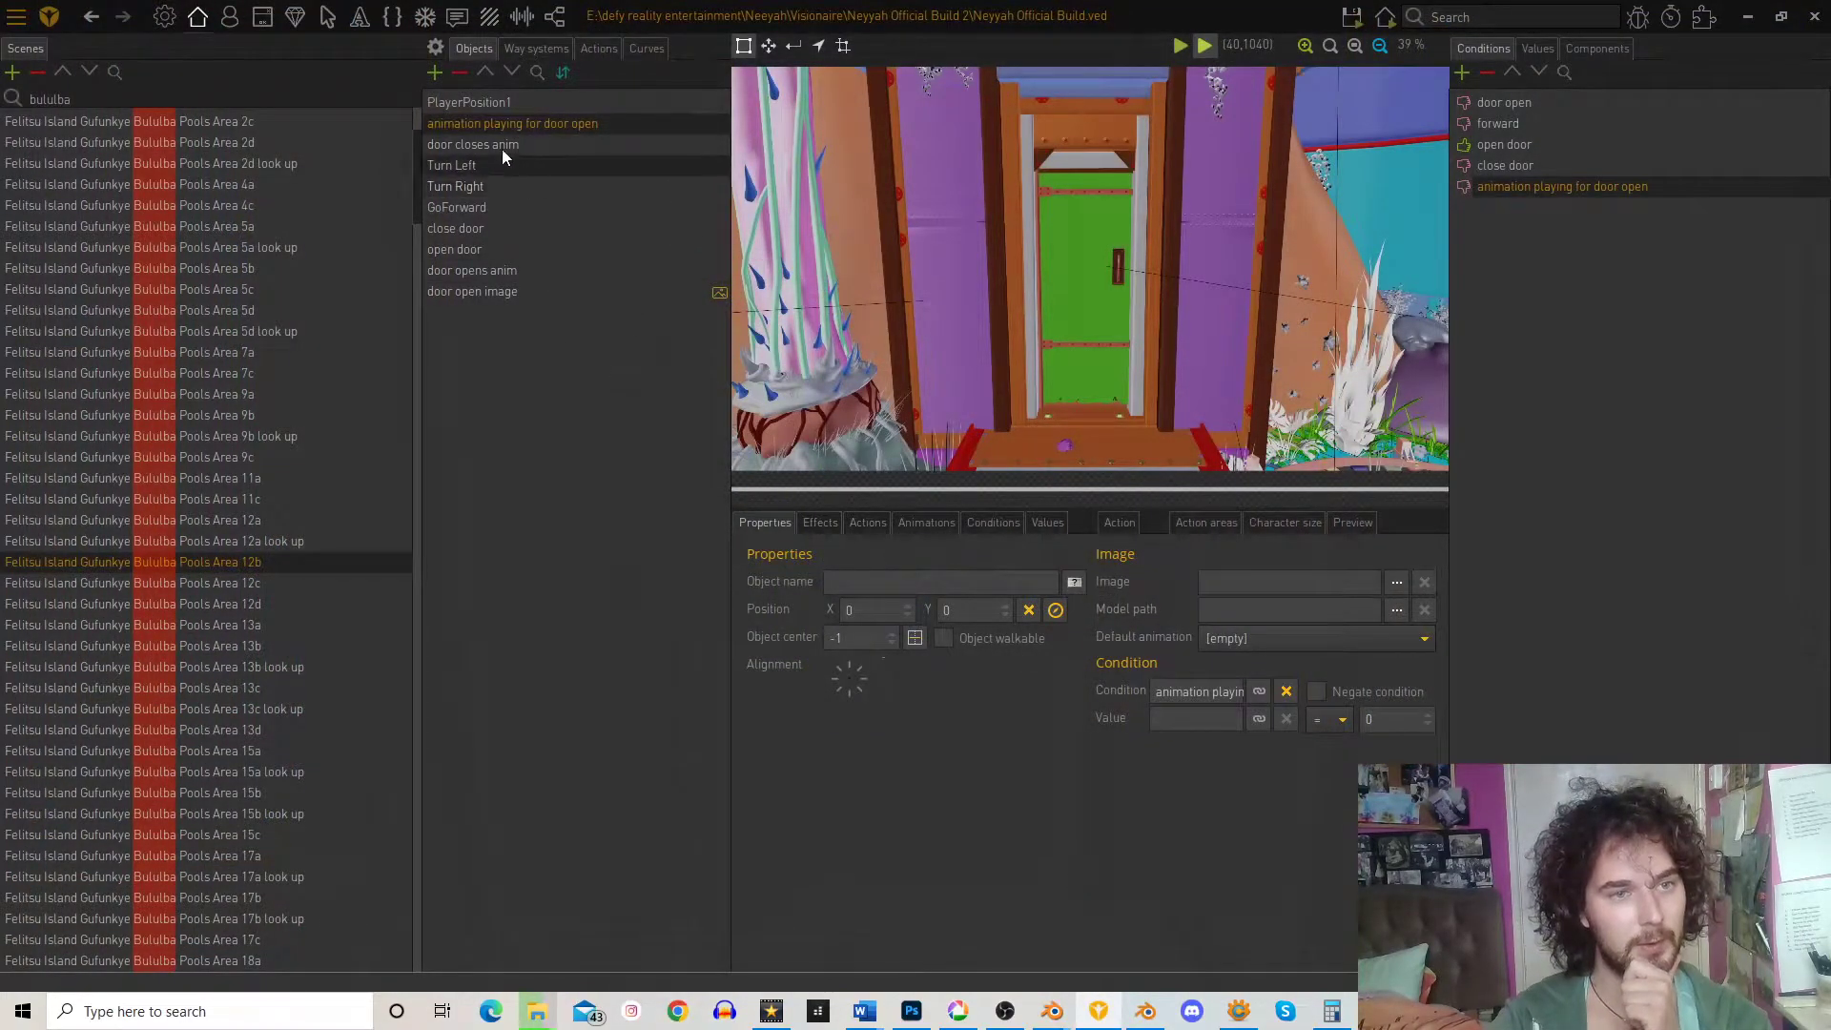
- Duplicate the part changing 'open door' to false in the 'open door' object's left click action and move the copy to the start
left_click(483, 250)
left_click(853, 524)
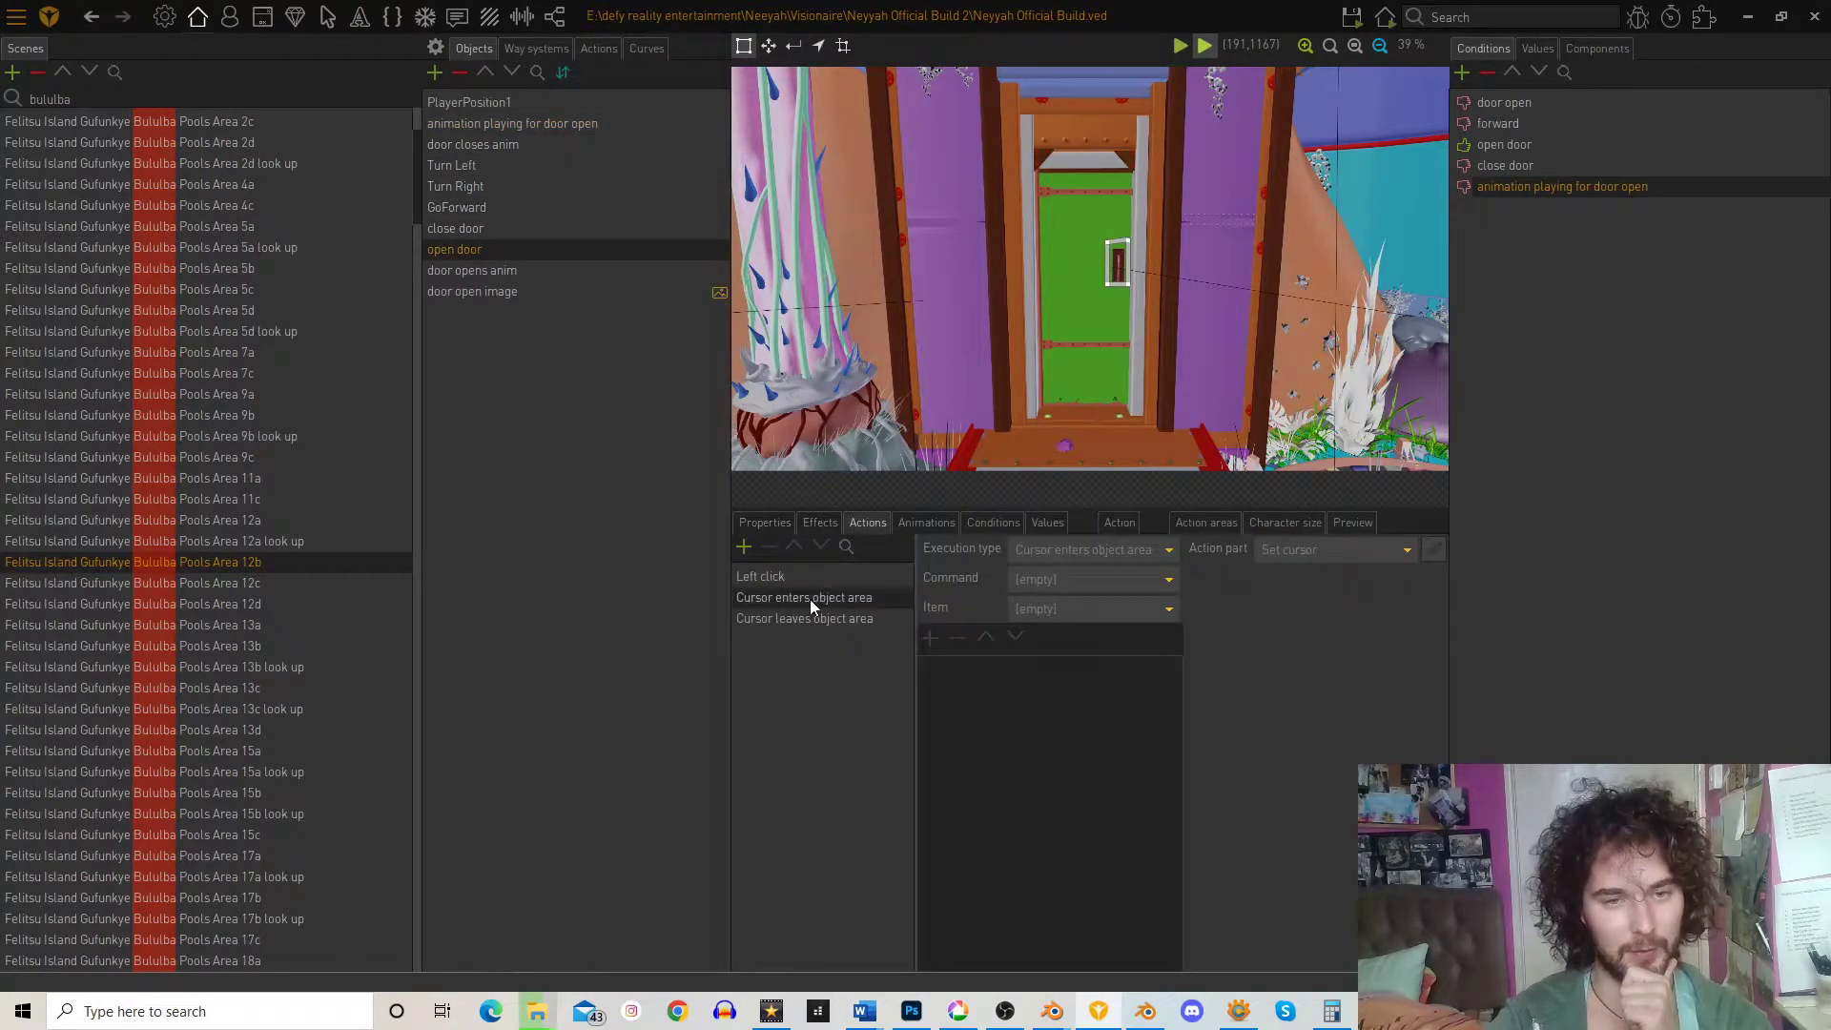
left_click(781, 578)
right_click(957, 669)
left_click(945, 650)
right_click(940, 669)
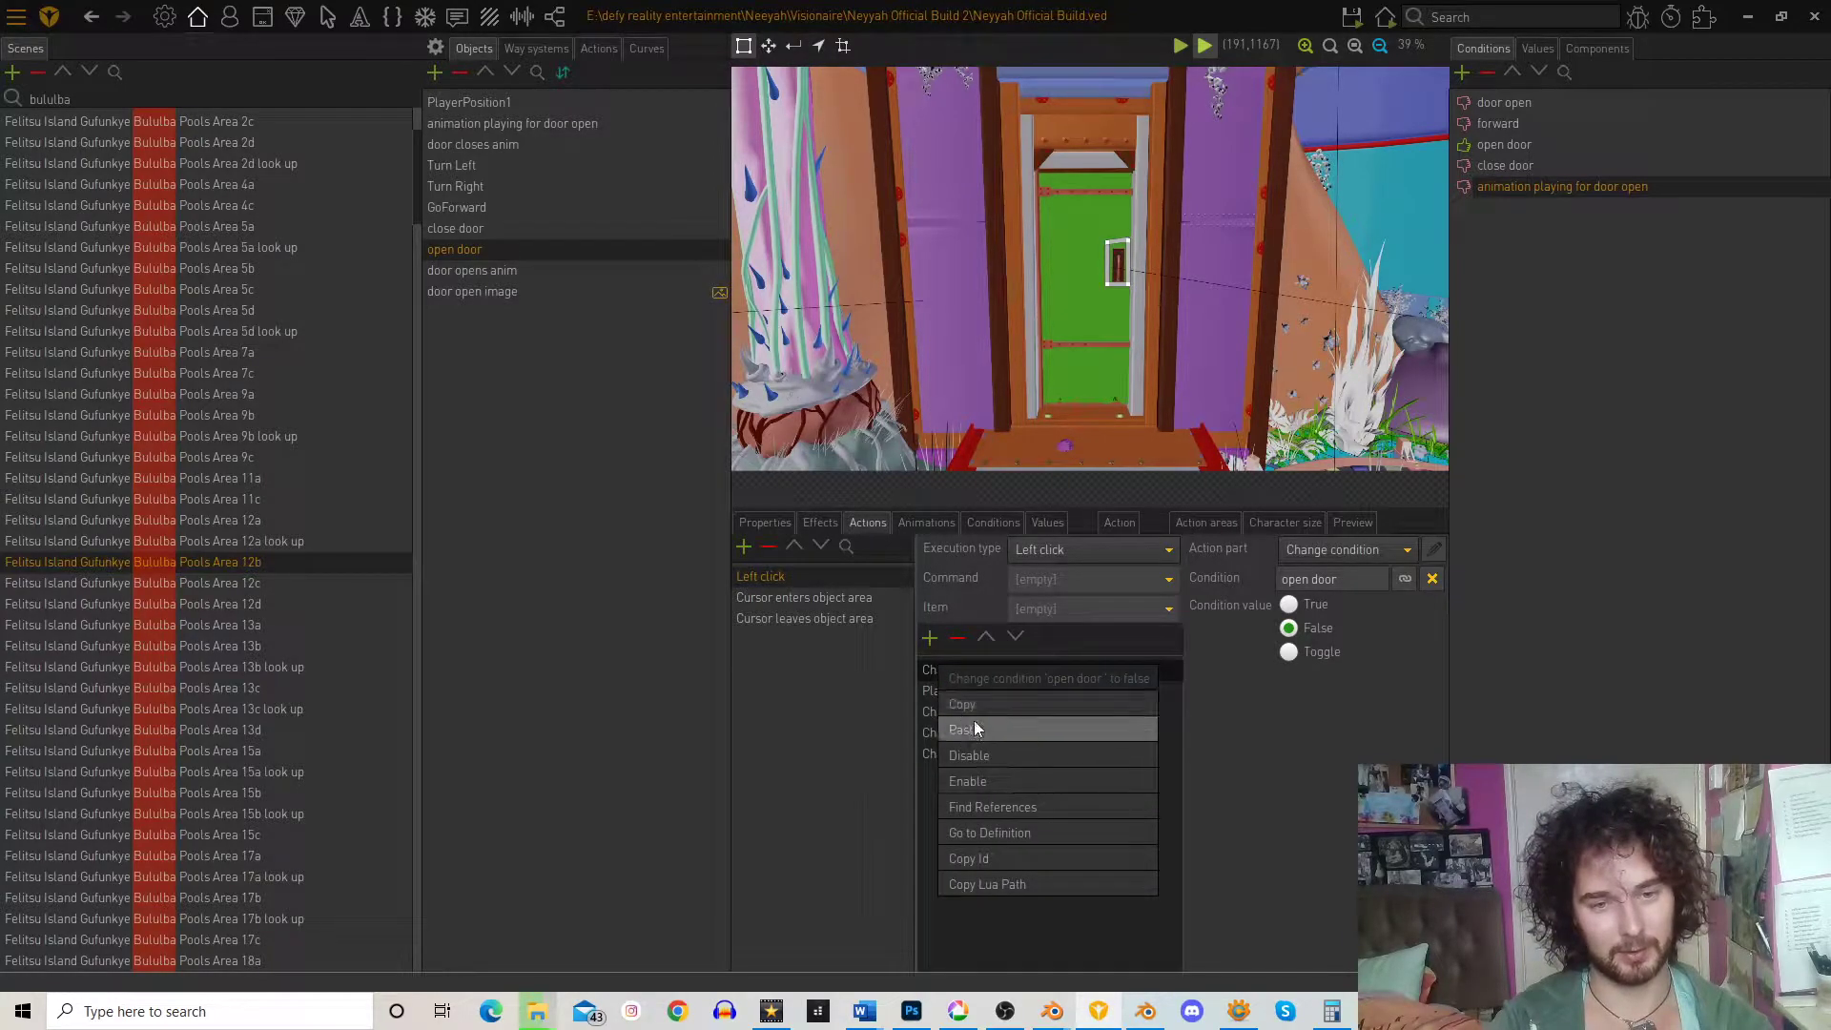
left_click(966, 707)
right_click(963, 759)
left_click(982, 824)
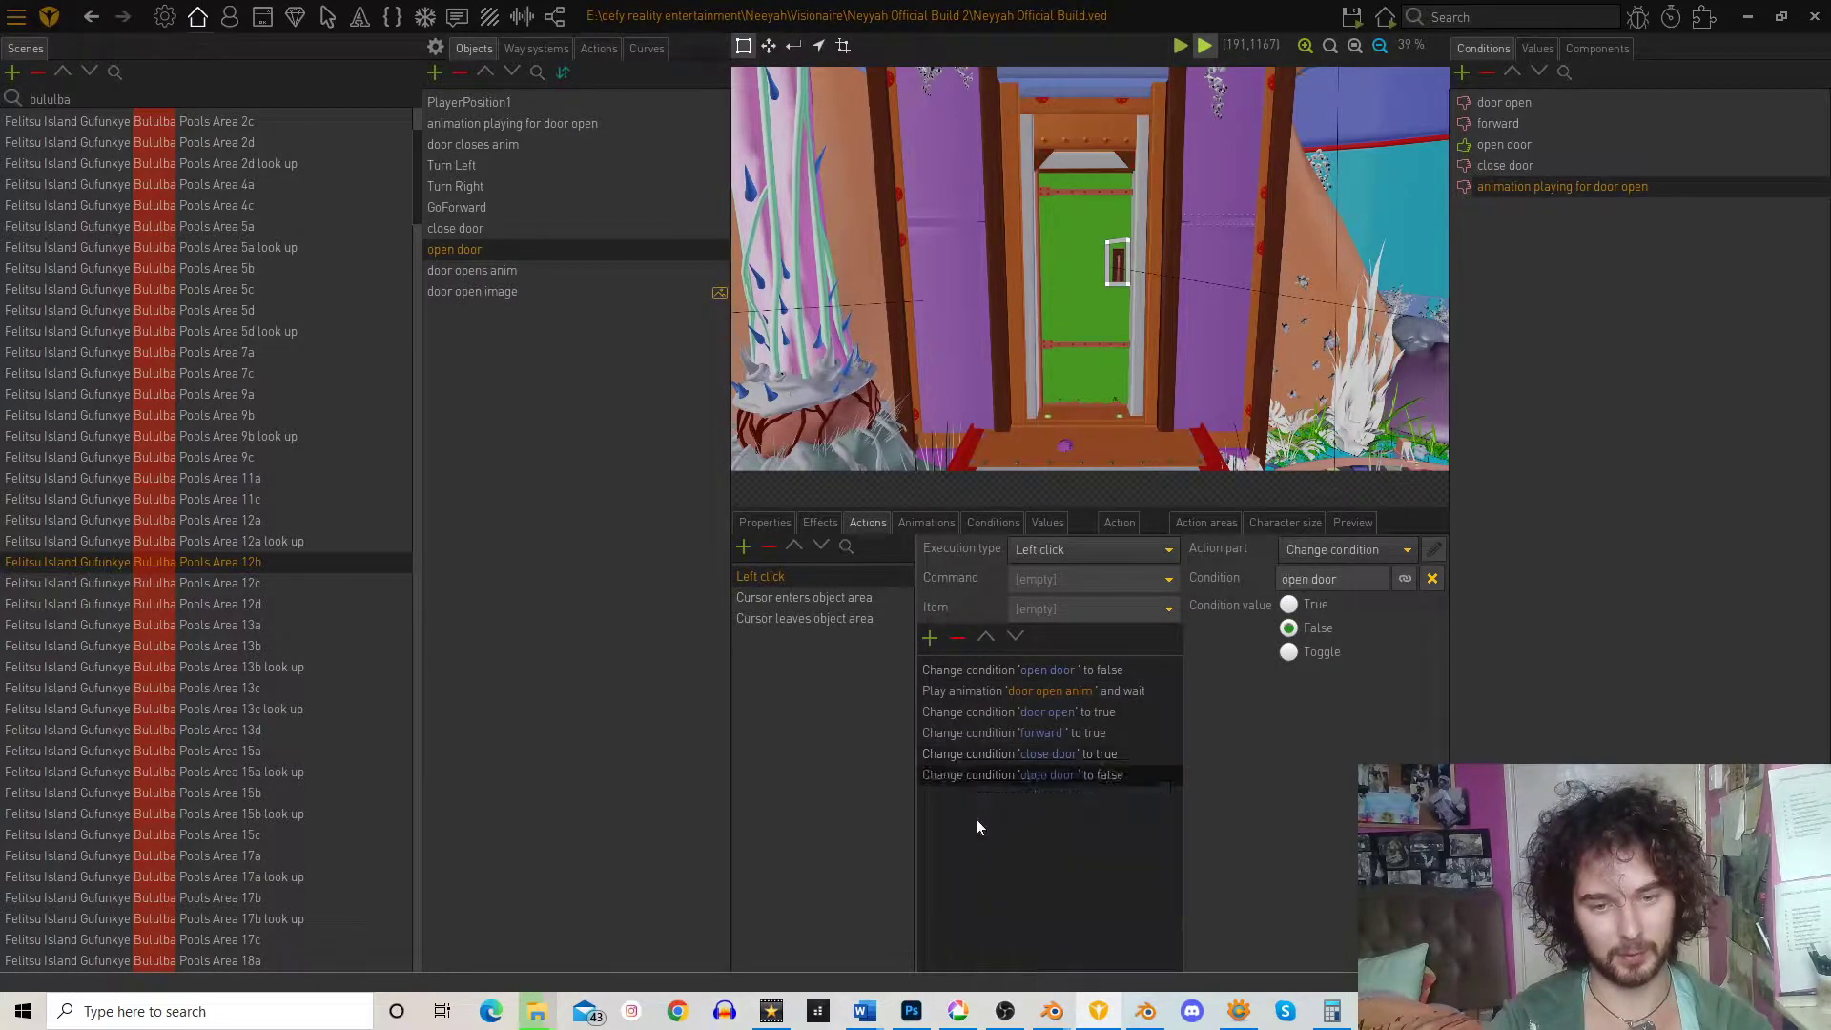
left_click_drag(946, 775, 954, 675)
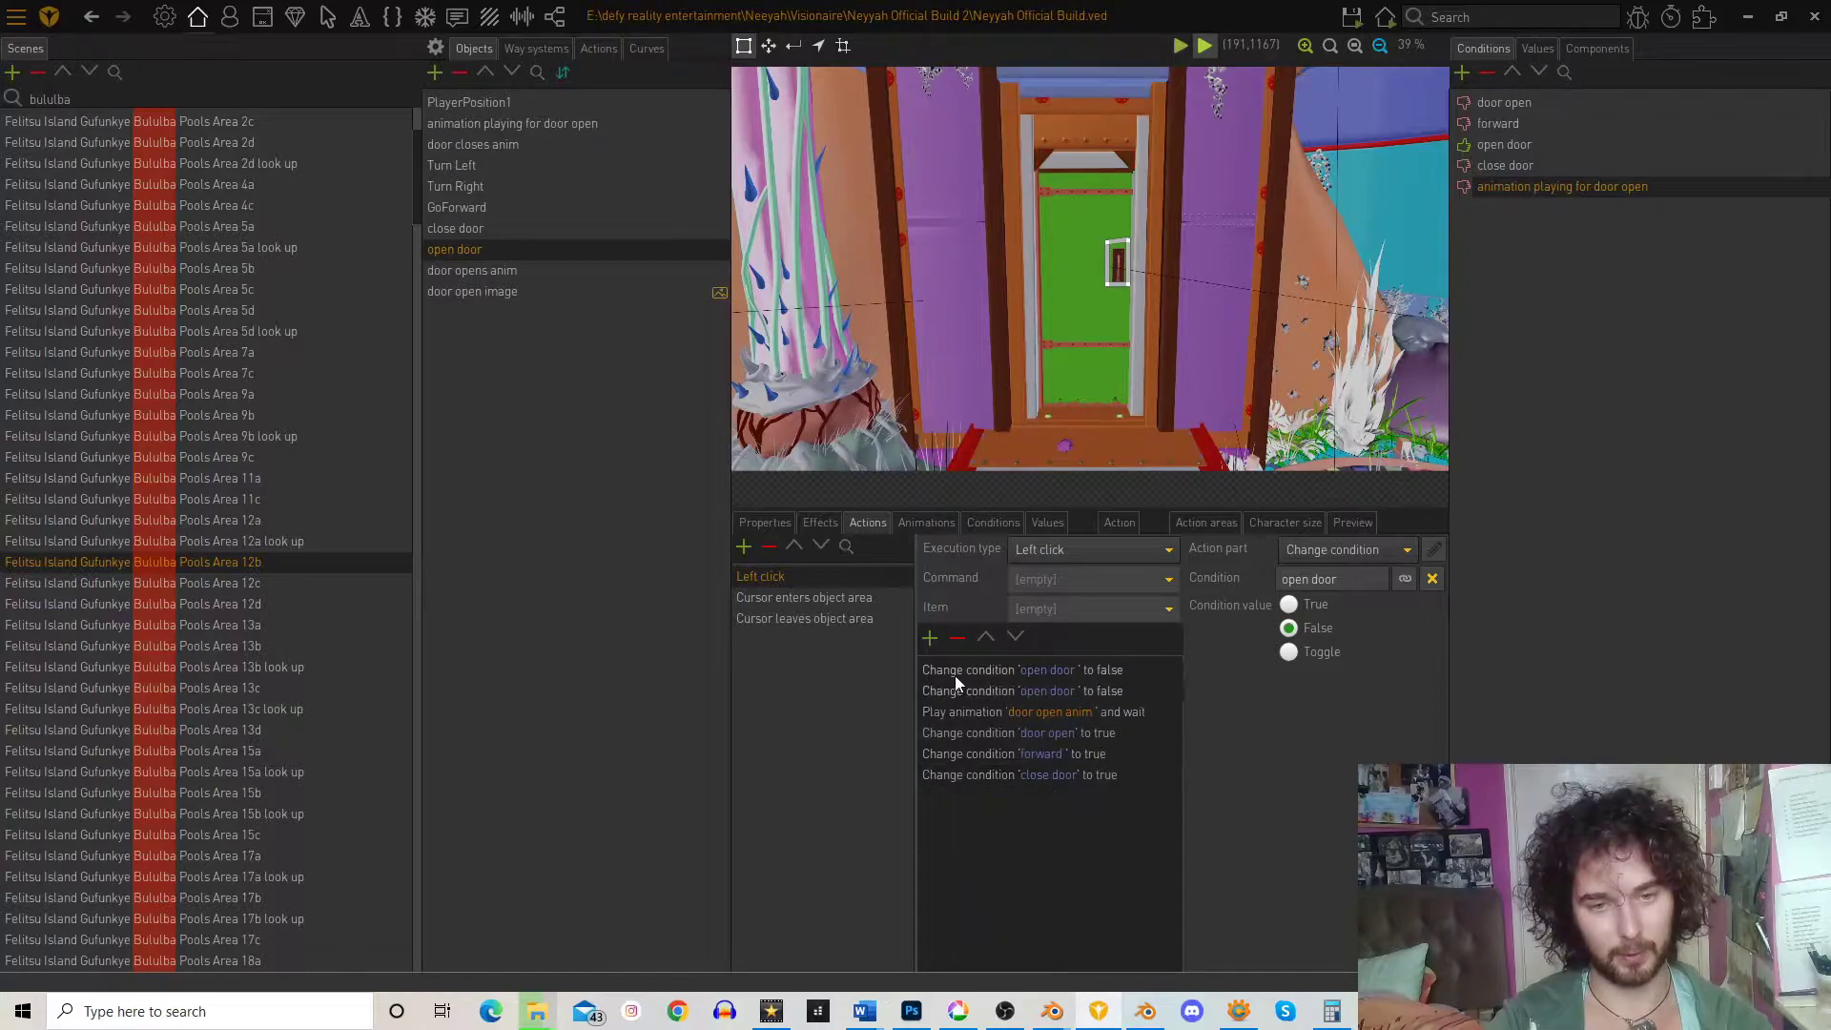
- Link the first action part to the condition 'animation playing for door open' from scene Bululba Pools Area 12b
left_click(1404, 579)
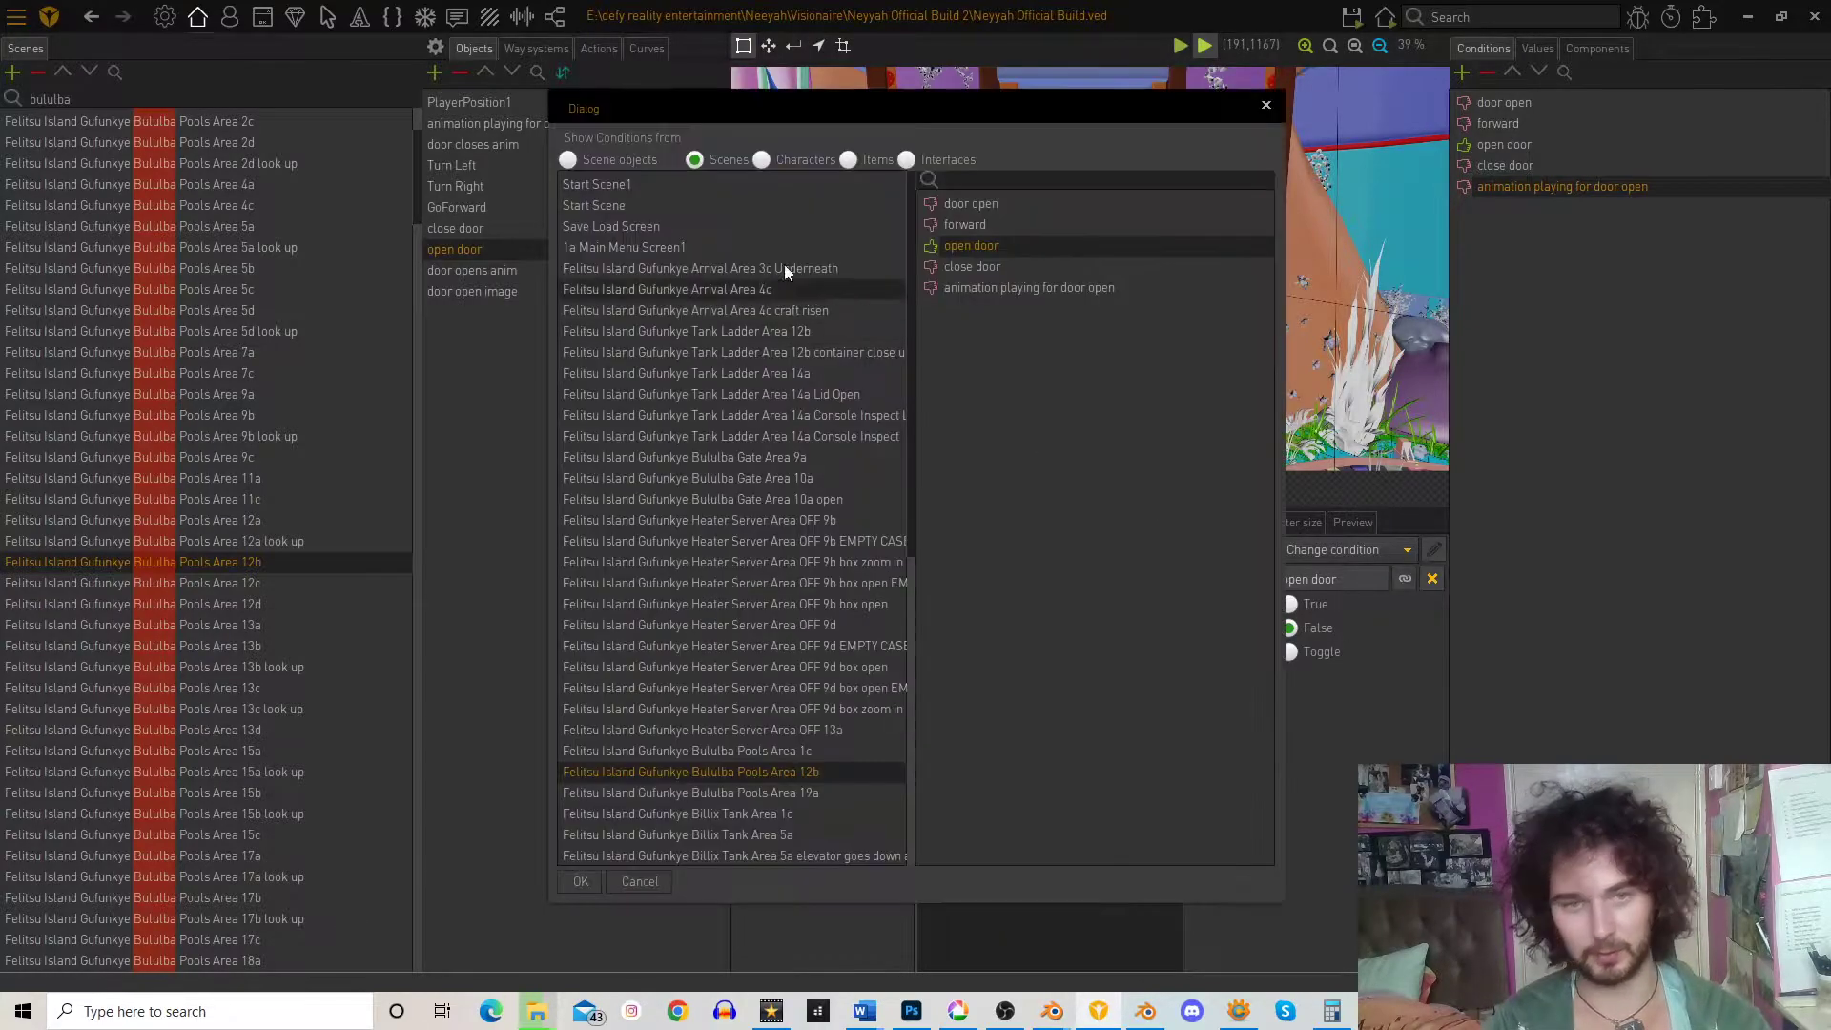
left_click(1007, 288)
left_click(578, 884)
- Copy the 'animation playing for door open' part to the end of the action list and set the first one's condition value to True
right_click(937, 672)
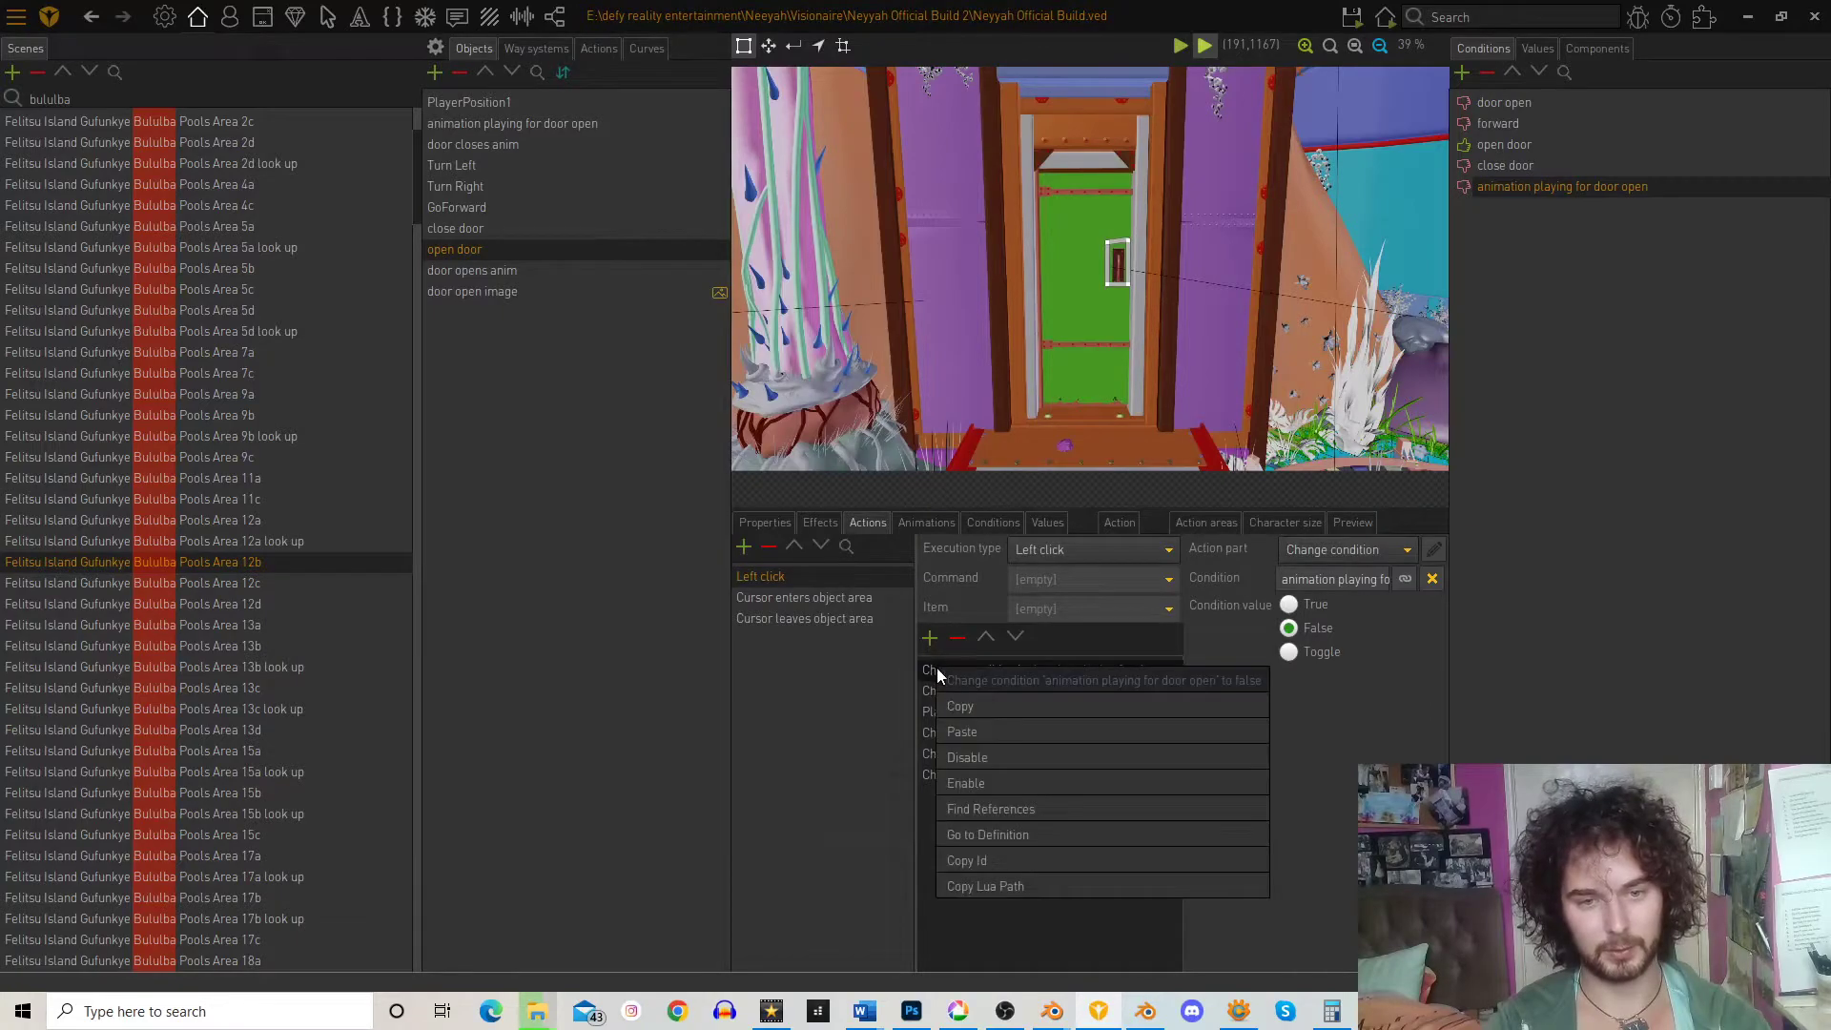
left_click(958, 704)
right_click(944, 772)
left_click(960, 798)
right_click(941, 774)
right_click(969, 678)
left_click(1003, 719)
right_click(952, 775)
left_click(987, 828)
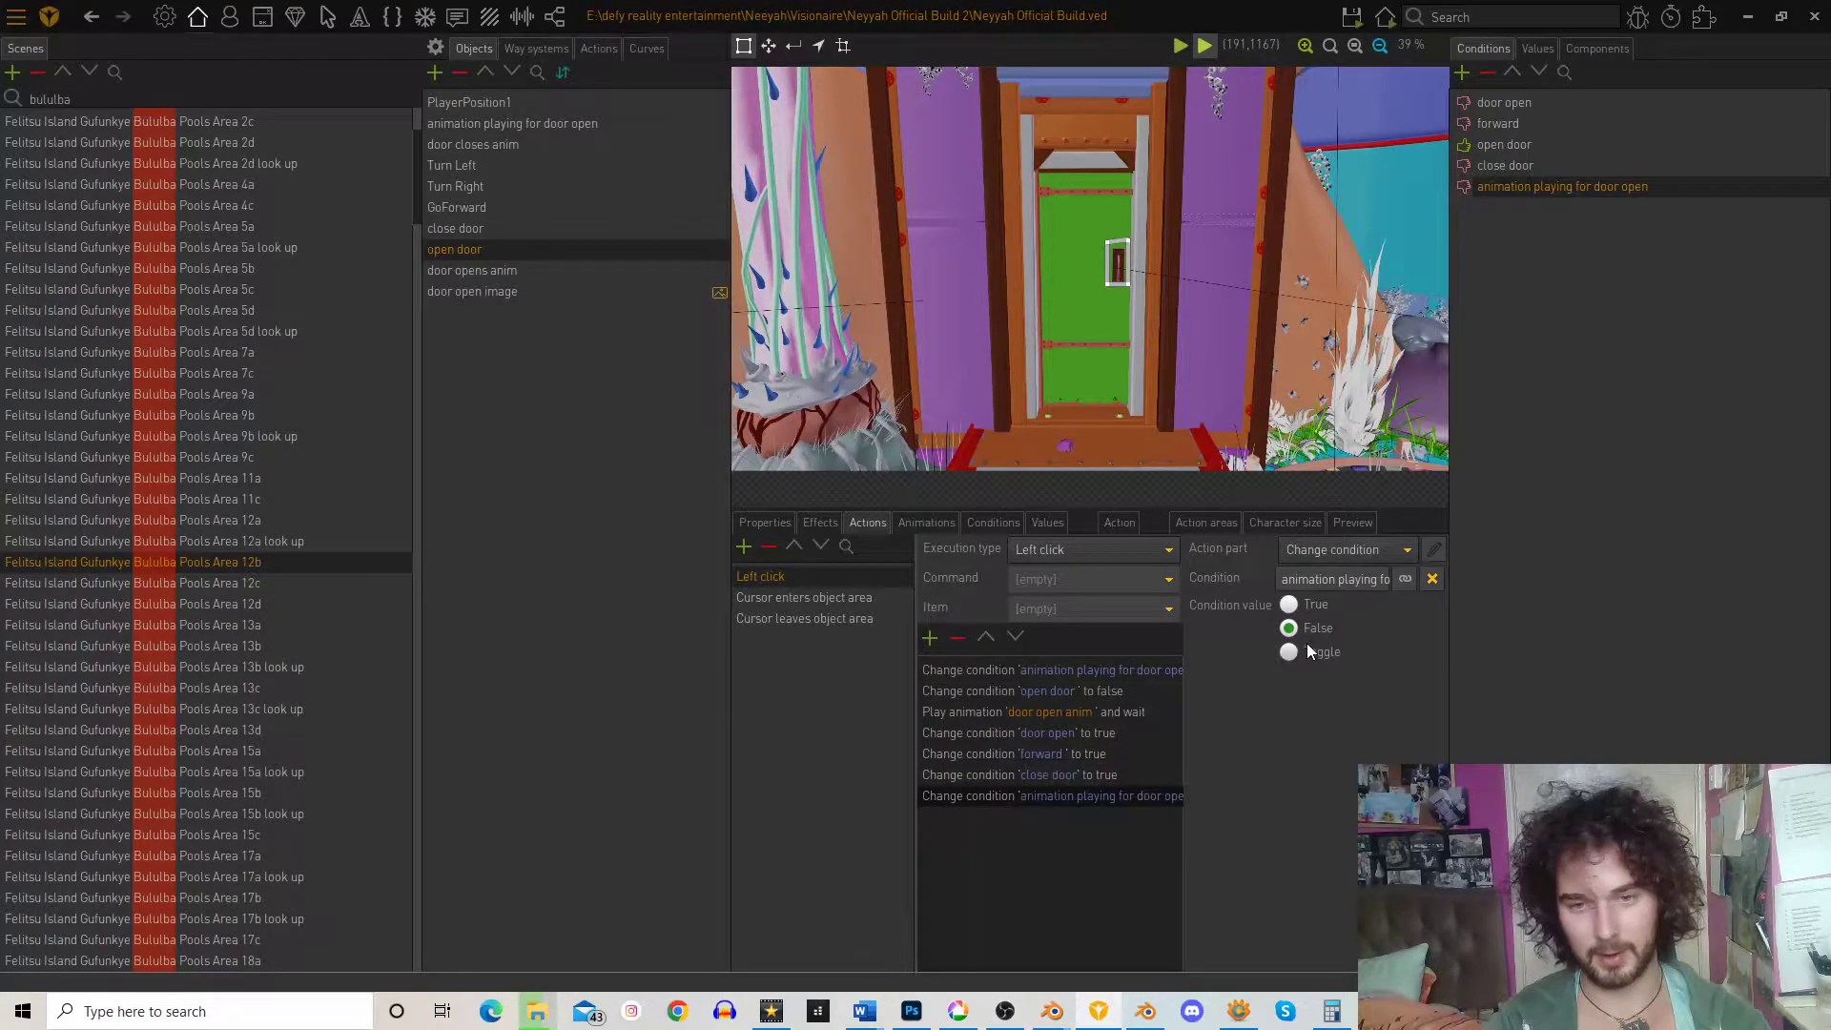
left_click(970, 668)
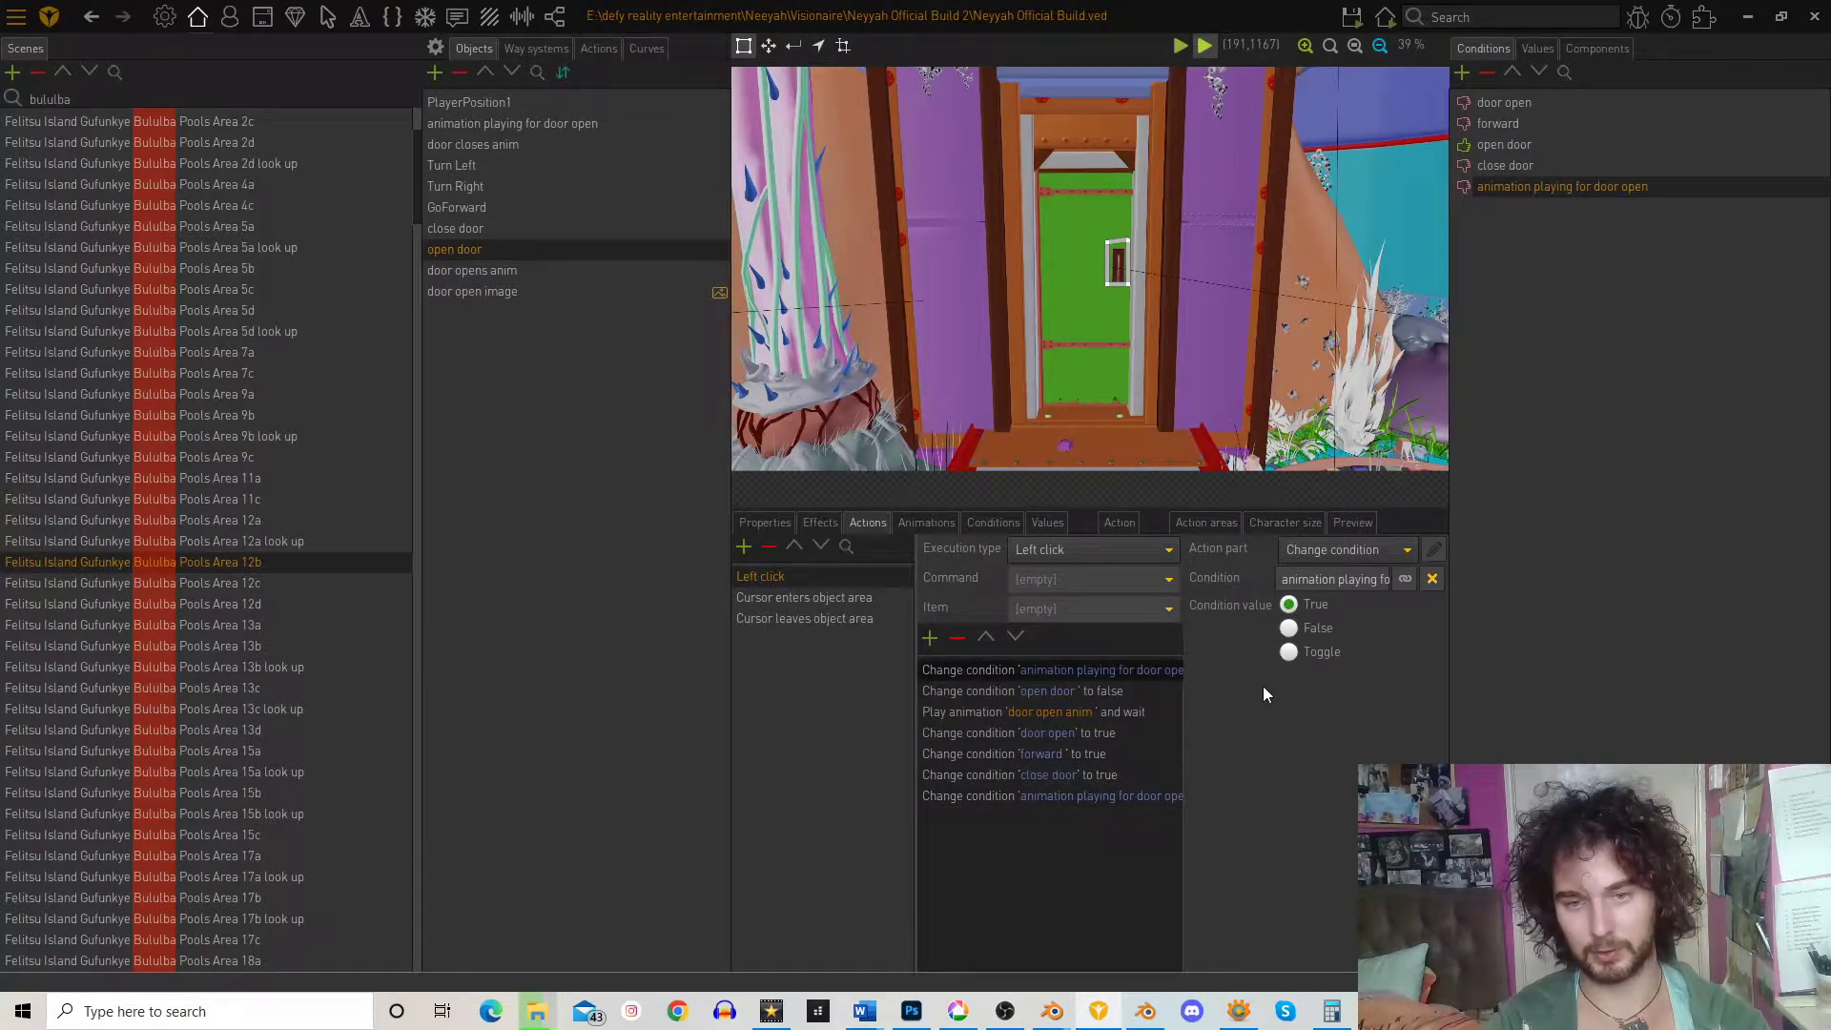
- Save and run the game on this scene, open the door to test the cursor block, and quit without saving the game
left_click(1352, 17)
left_click(1395, 105)
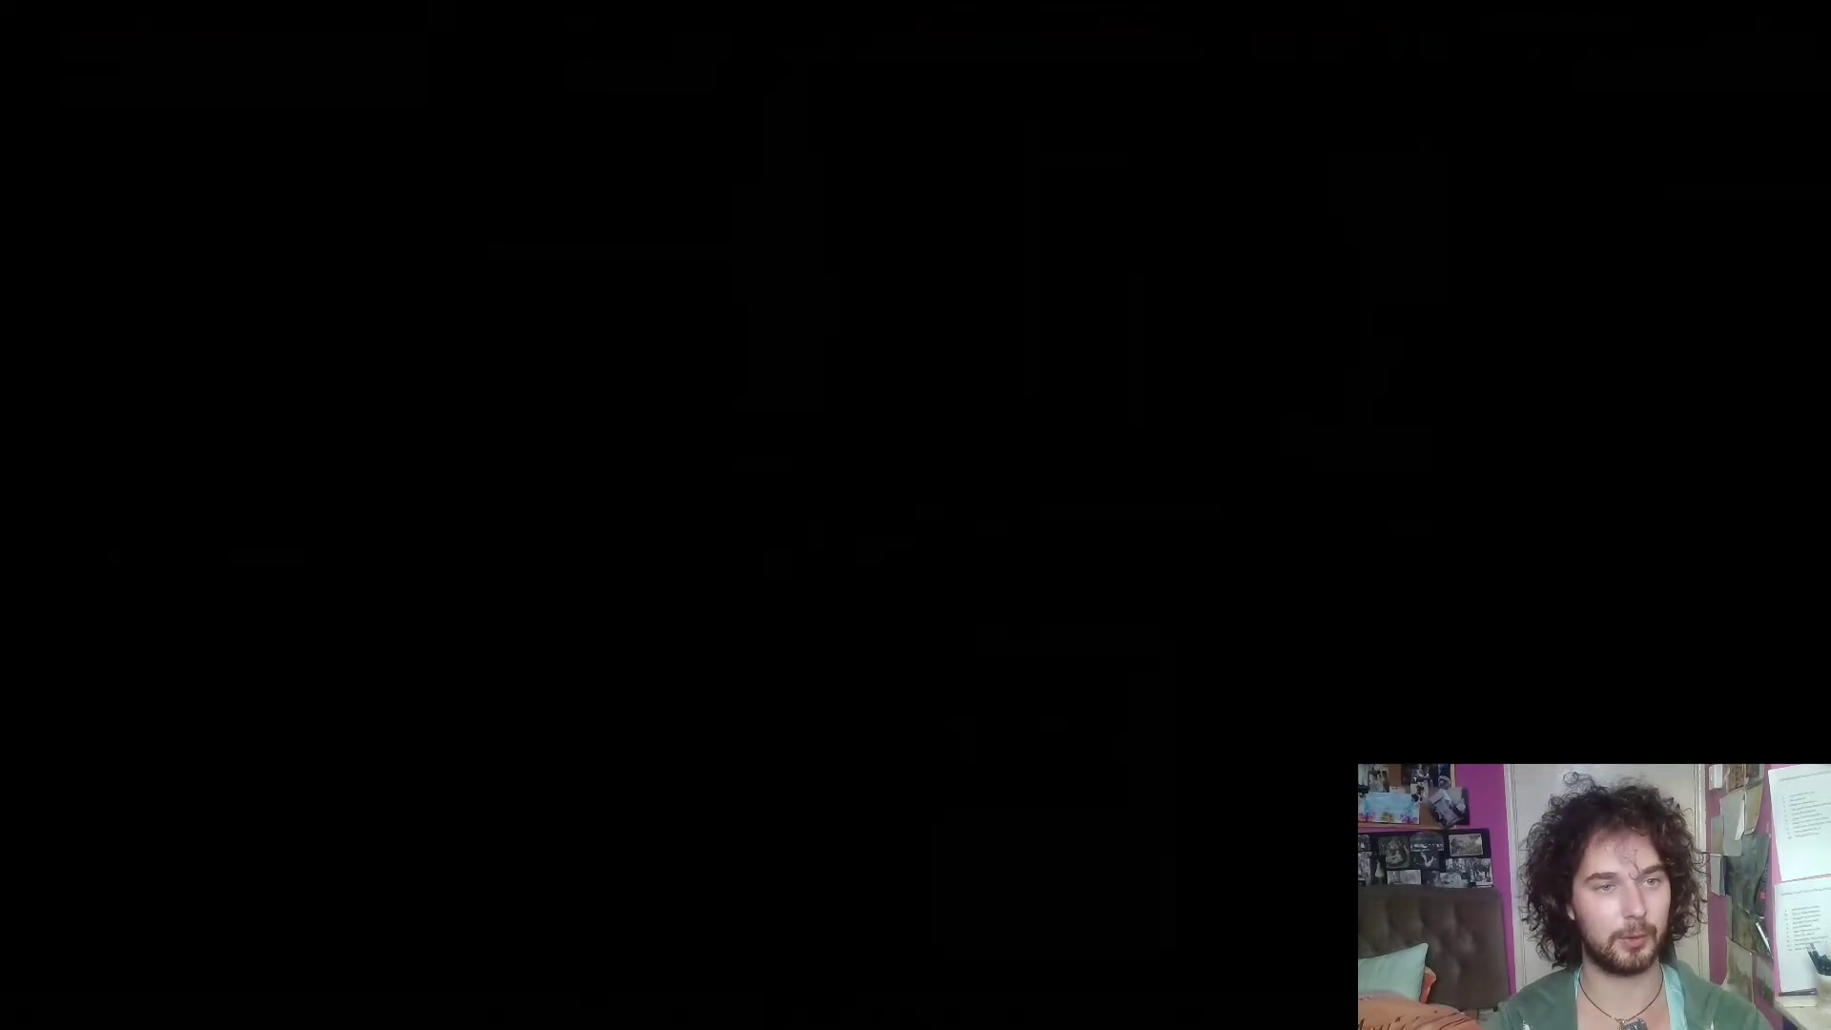
left_click(1000, 513)
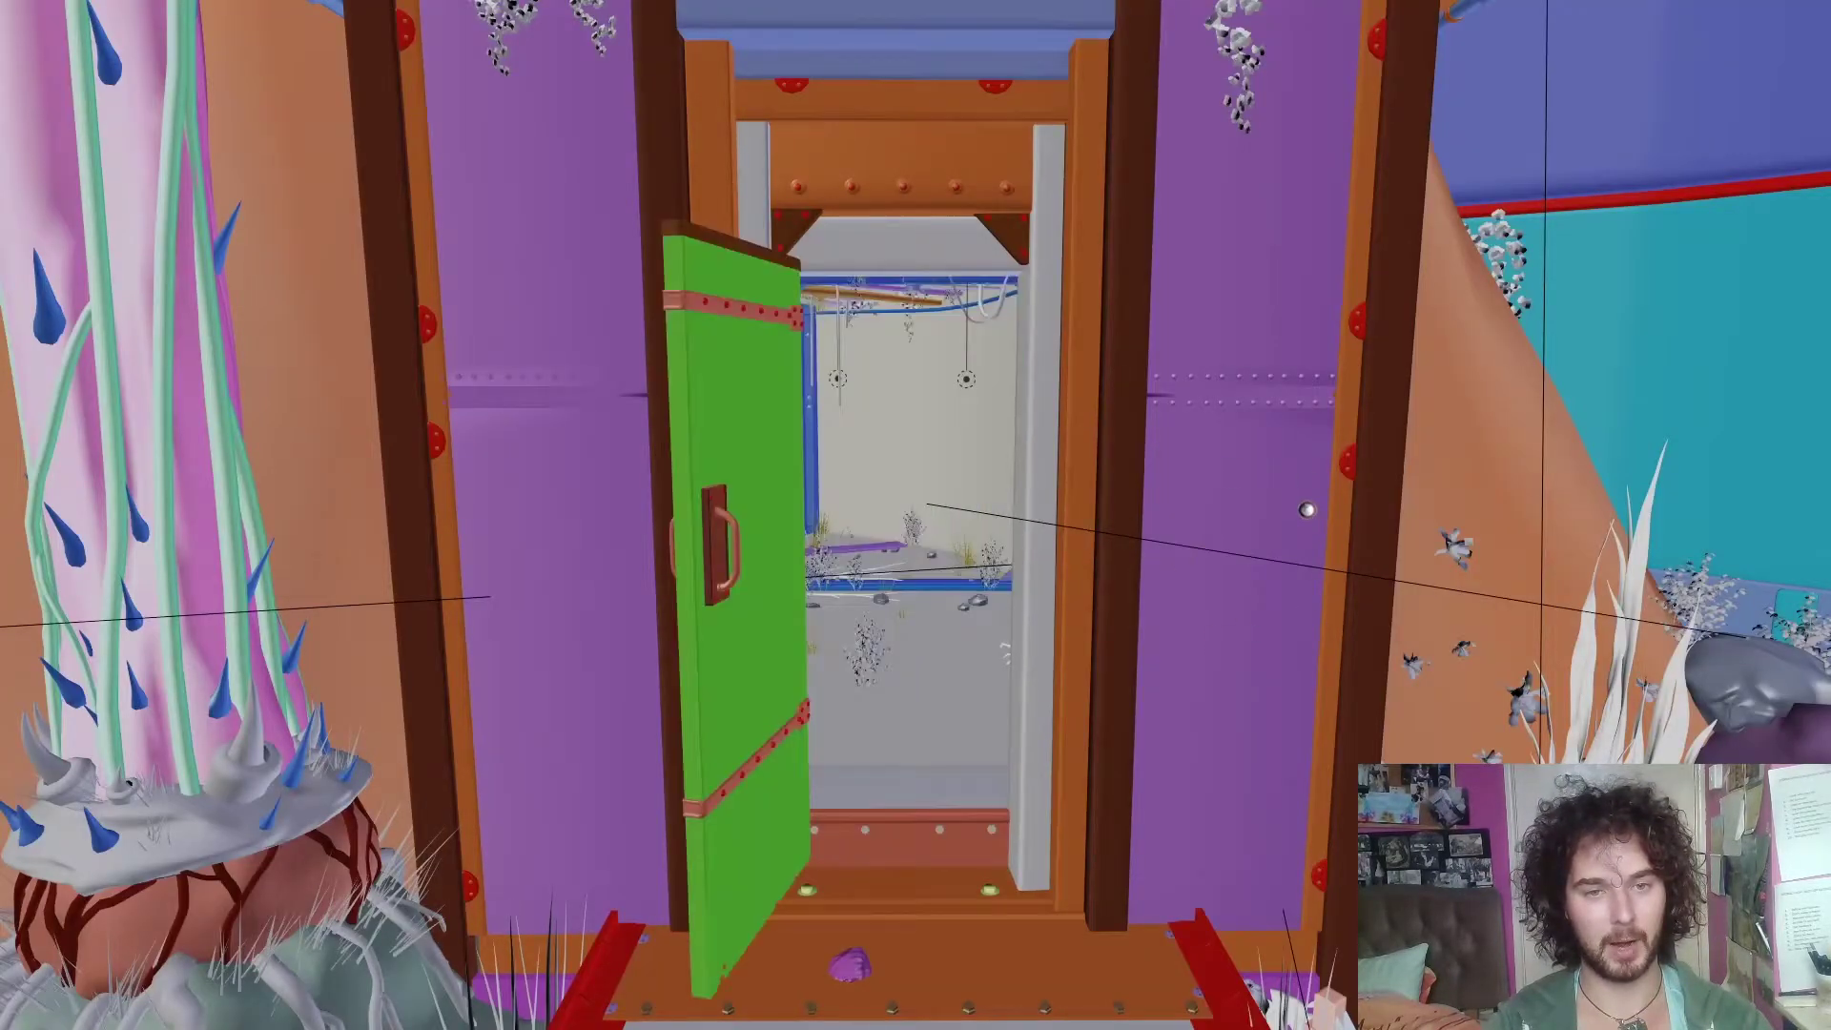
left_click(1733, 67)
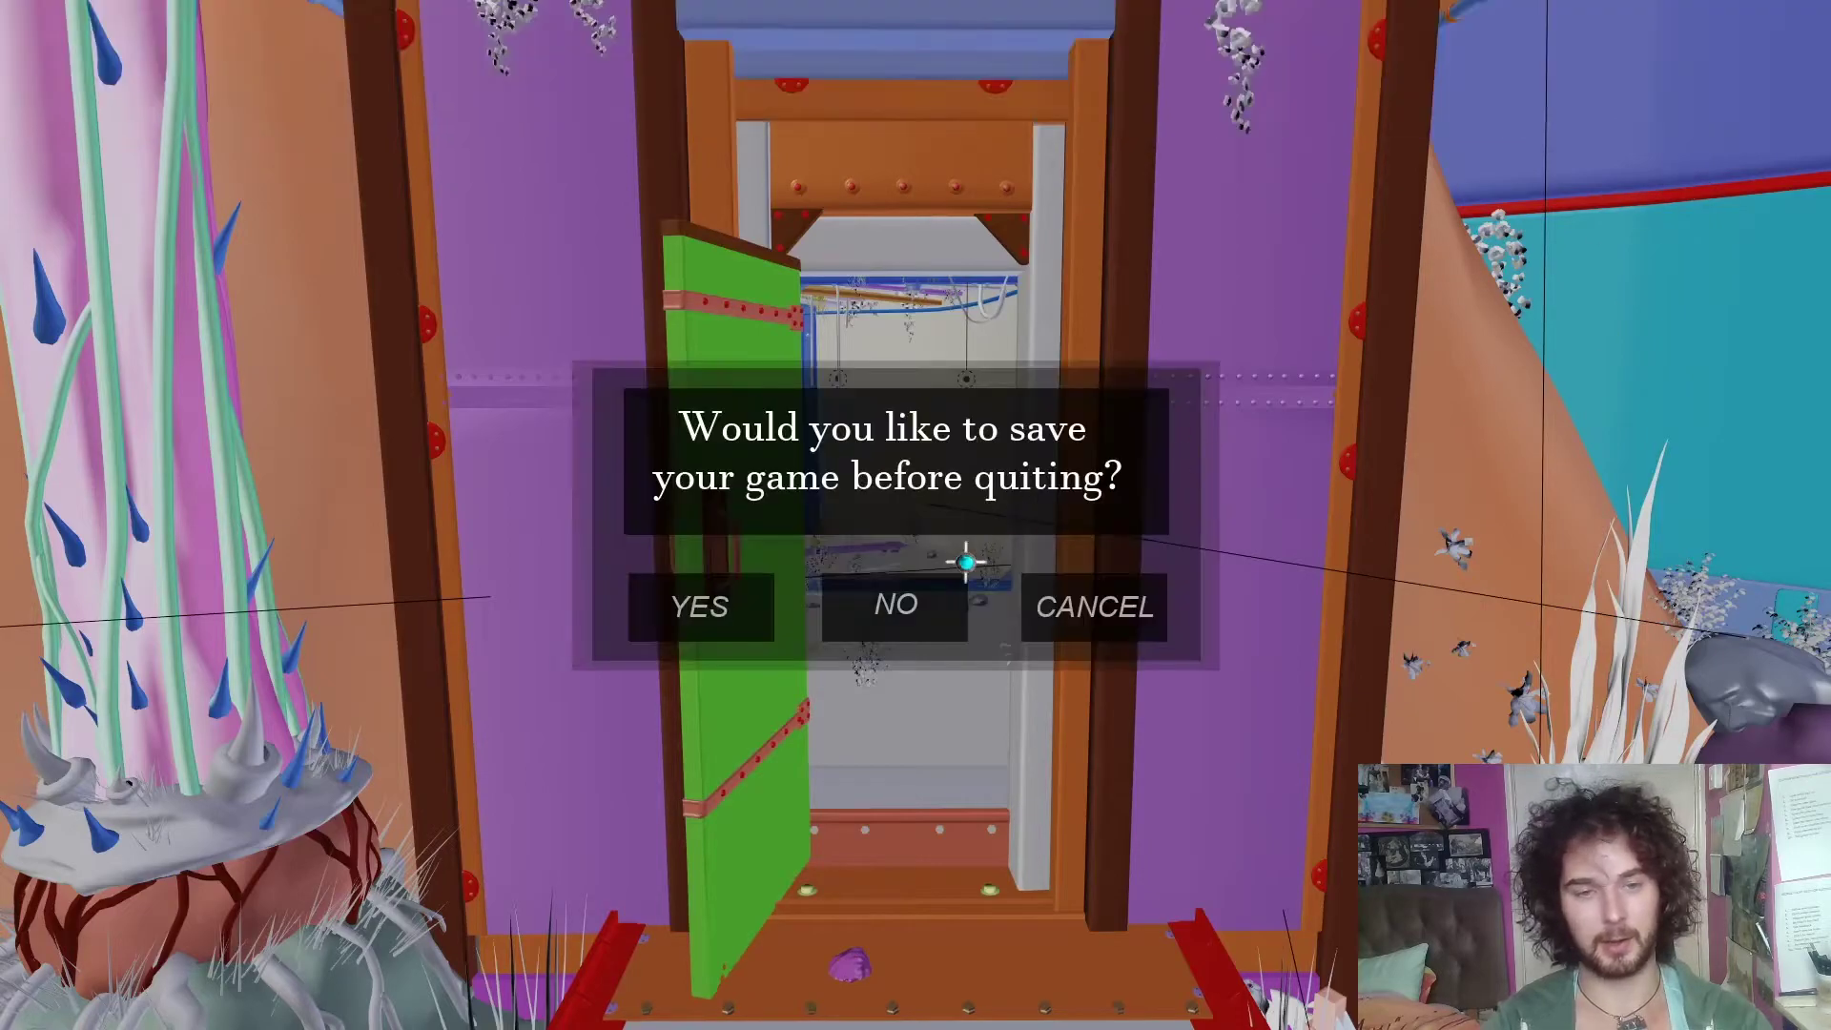
left_click(914, 605)
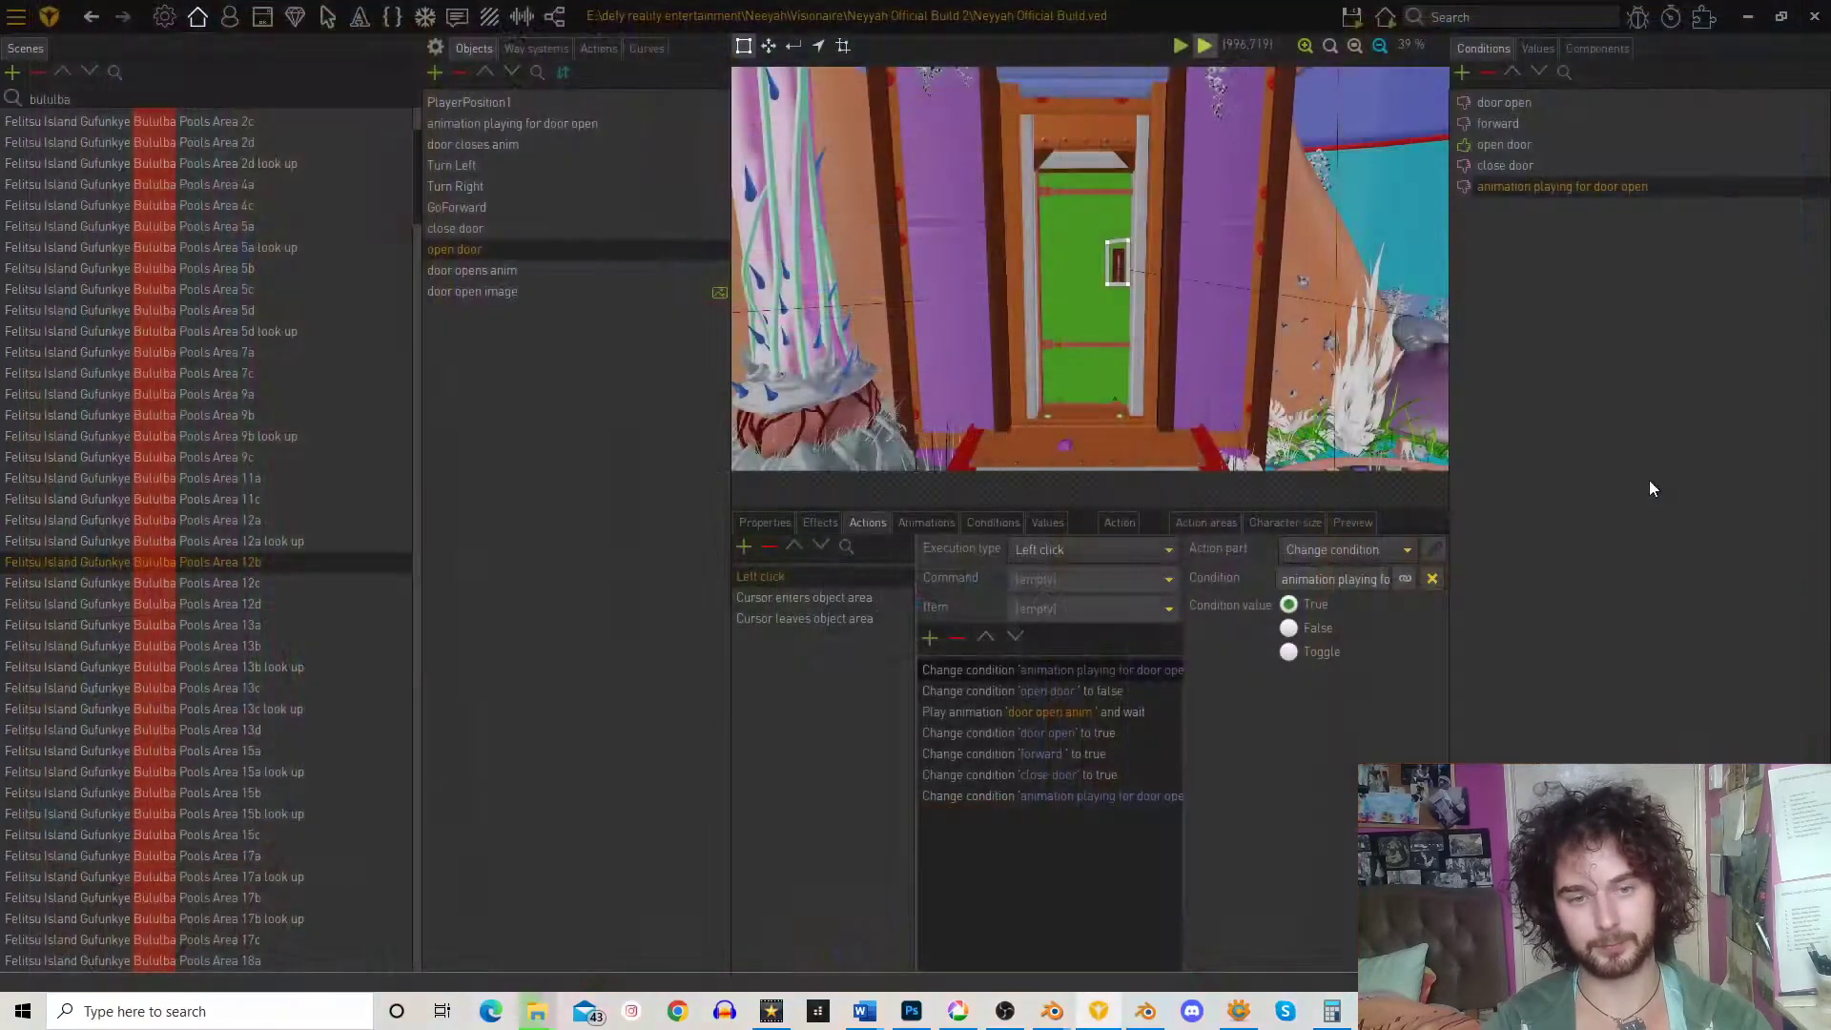
- Duplicate the condition 'animation playing for door open' and rename the copy to 'animation playing for close door'
right_click(1570, 208)
left_click(1604, 284)
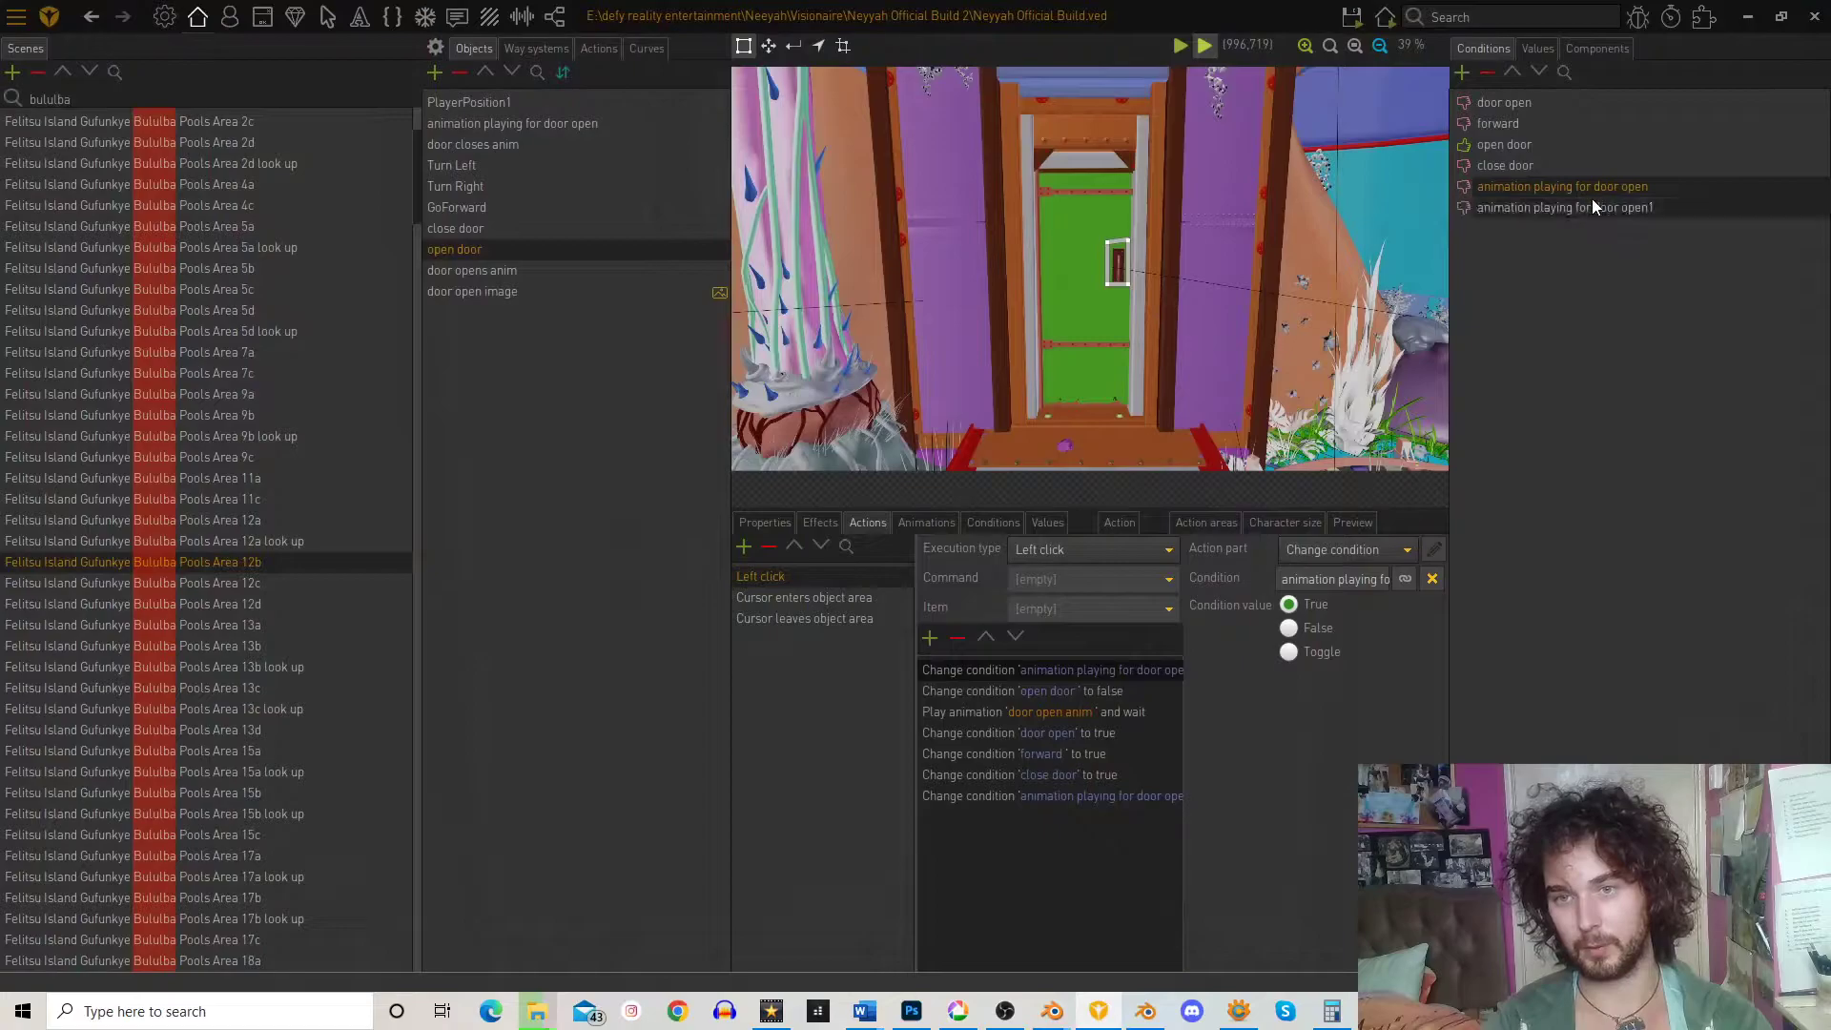
double_click(1659, 208)
key("BackSpace")
key("BackSpace")
key("BackSpace")
key("BackSpace")
key("BackSpace")
key("BackSpace")
key("BackSpace")
key("BackSpace")
key("BackSpace")
key("BackSpace")
key("BackSpace")
key("BackSpace")
type("r close door")
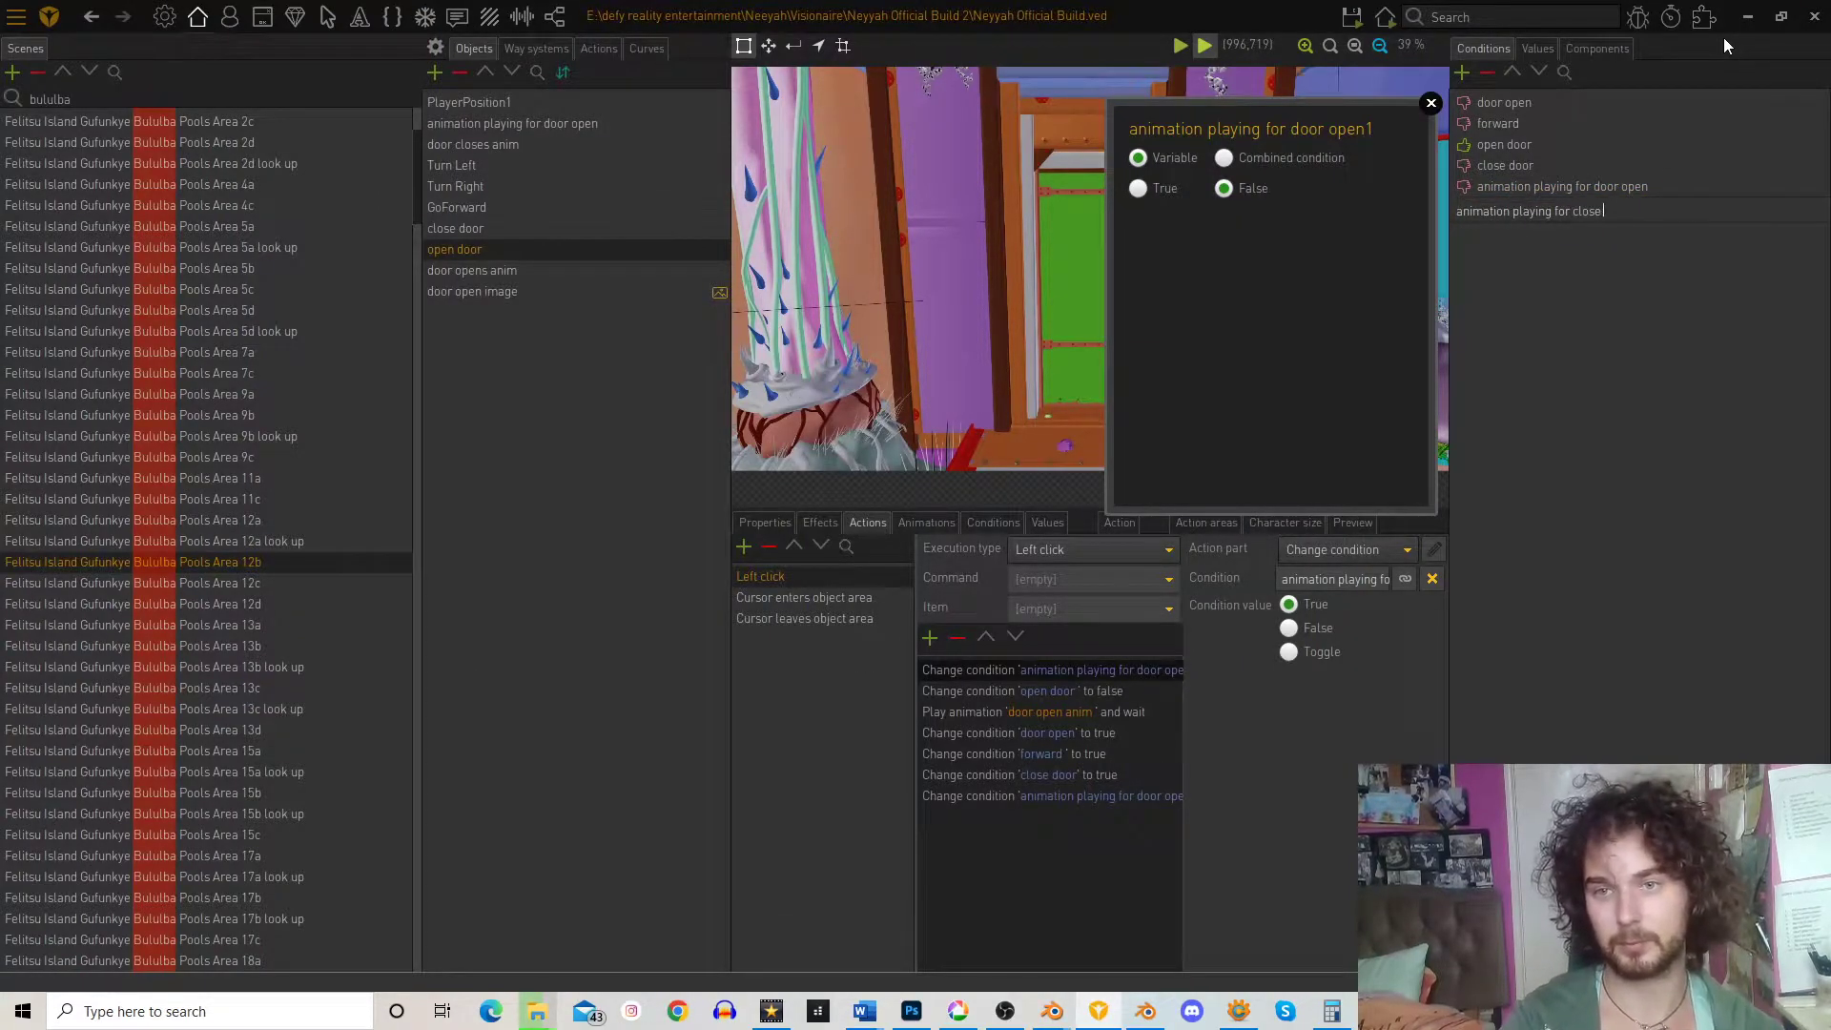
key("Return")
left_click(1431, 103)
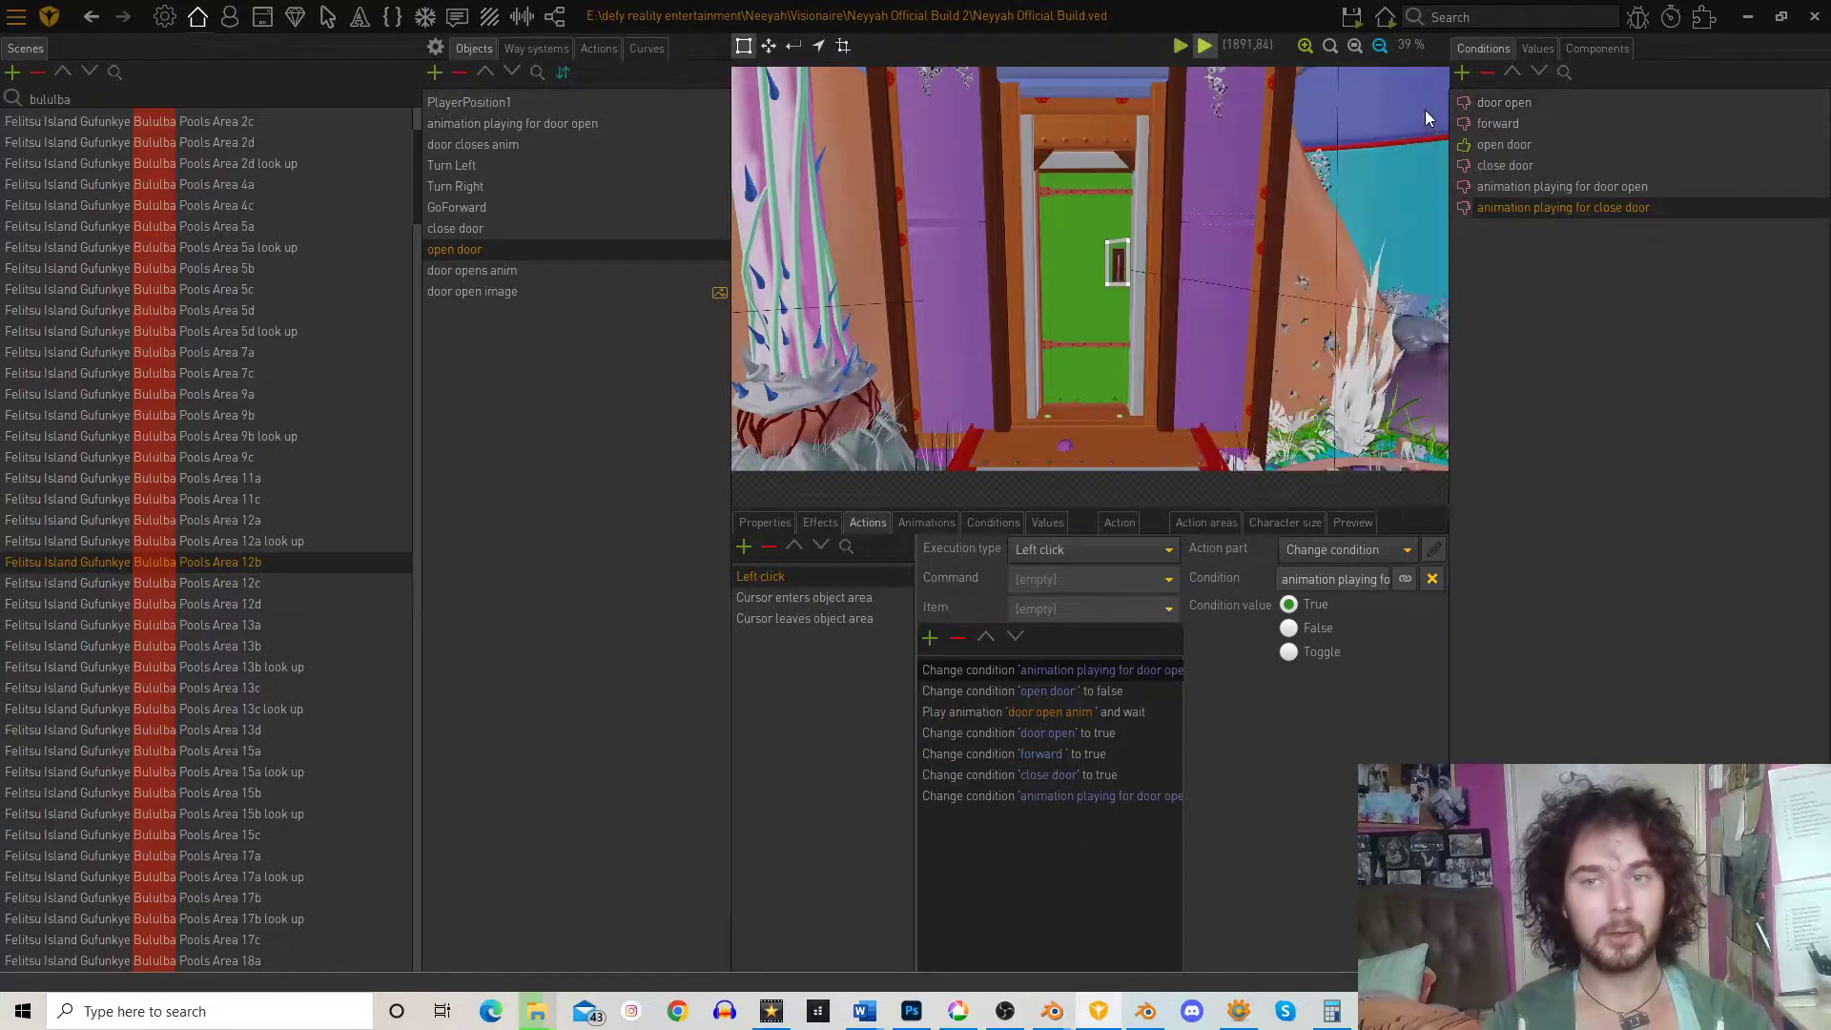
- Duplicate the blocking object 'animation playing for door open' and rename the copy to 'animation playing for door close'
right_click(469, 124)
left_click(475, 129)
right_click(475, 129)
left_click(513, 194)
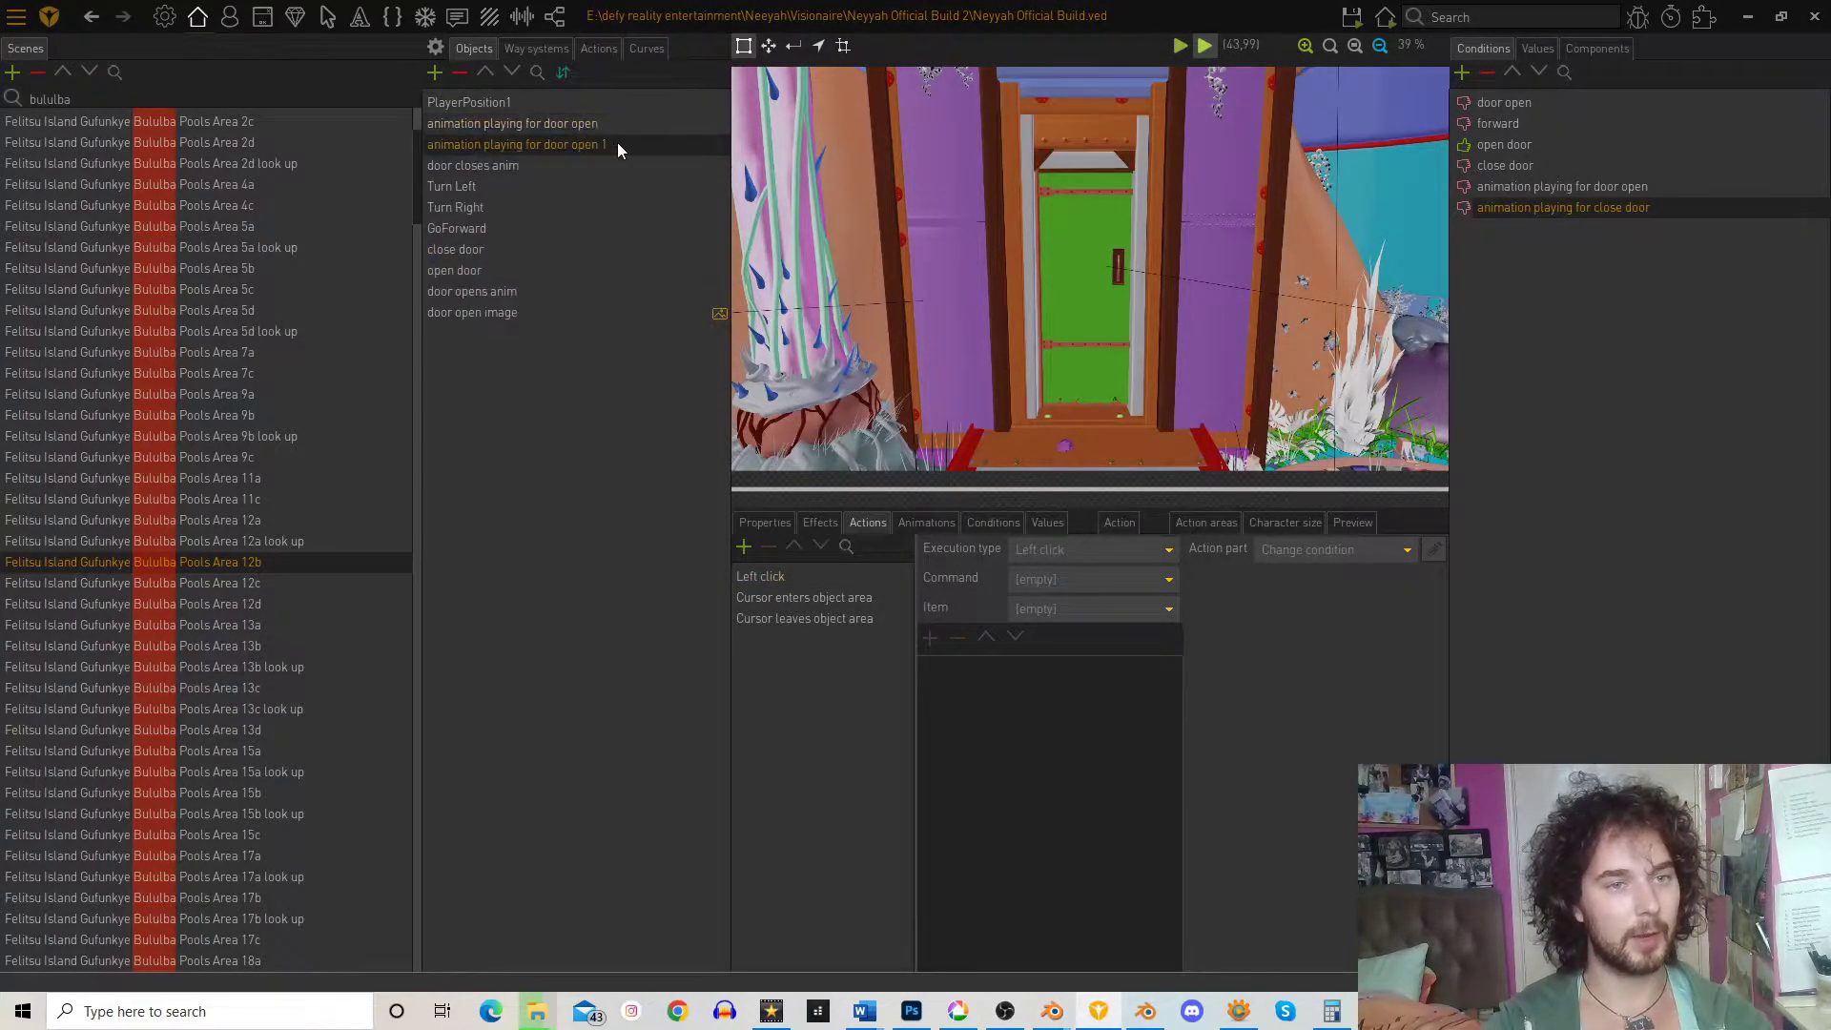
key("ctrl+BackSpace")
key("ctrl+BackSpace")
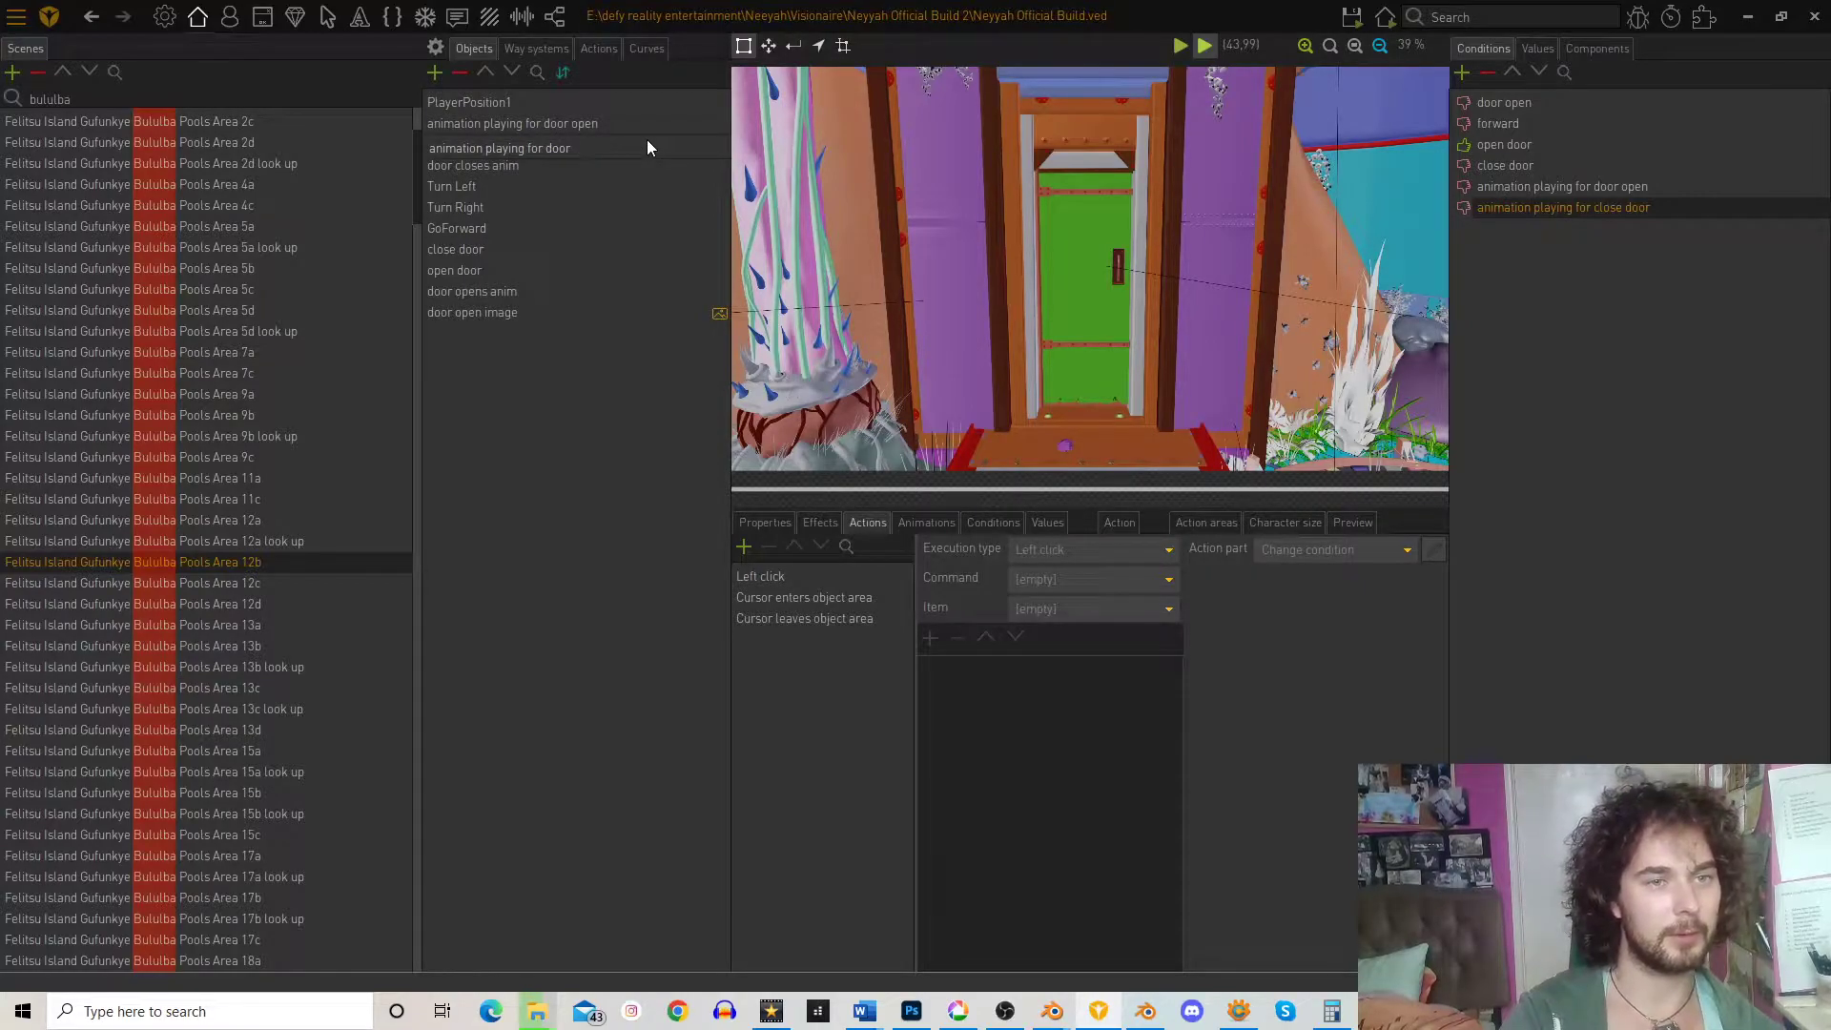
type("close")
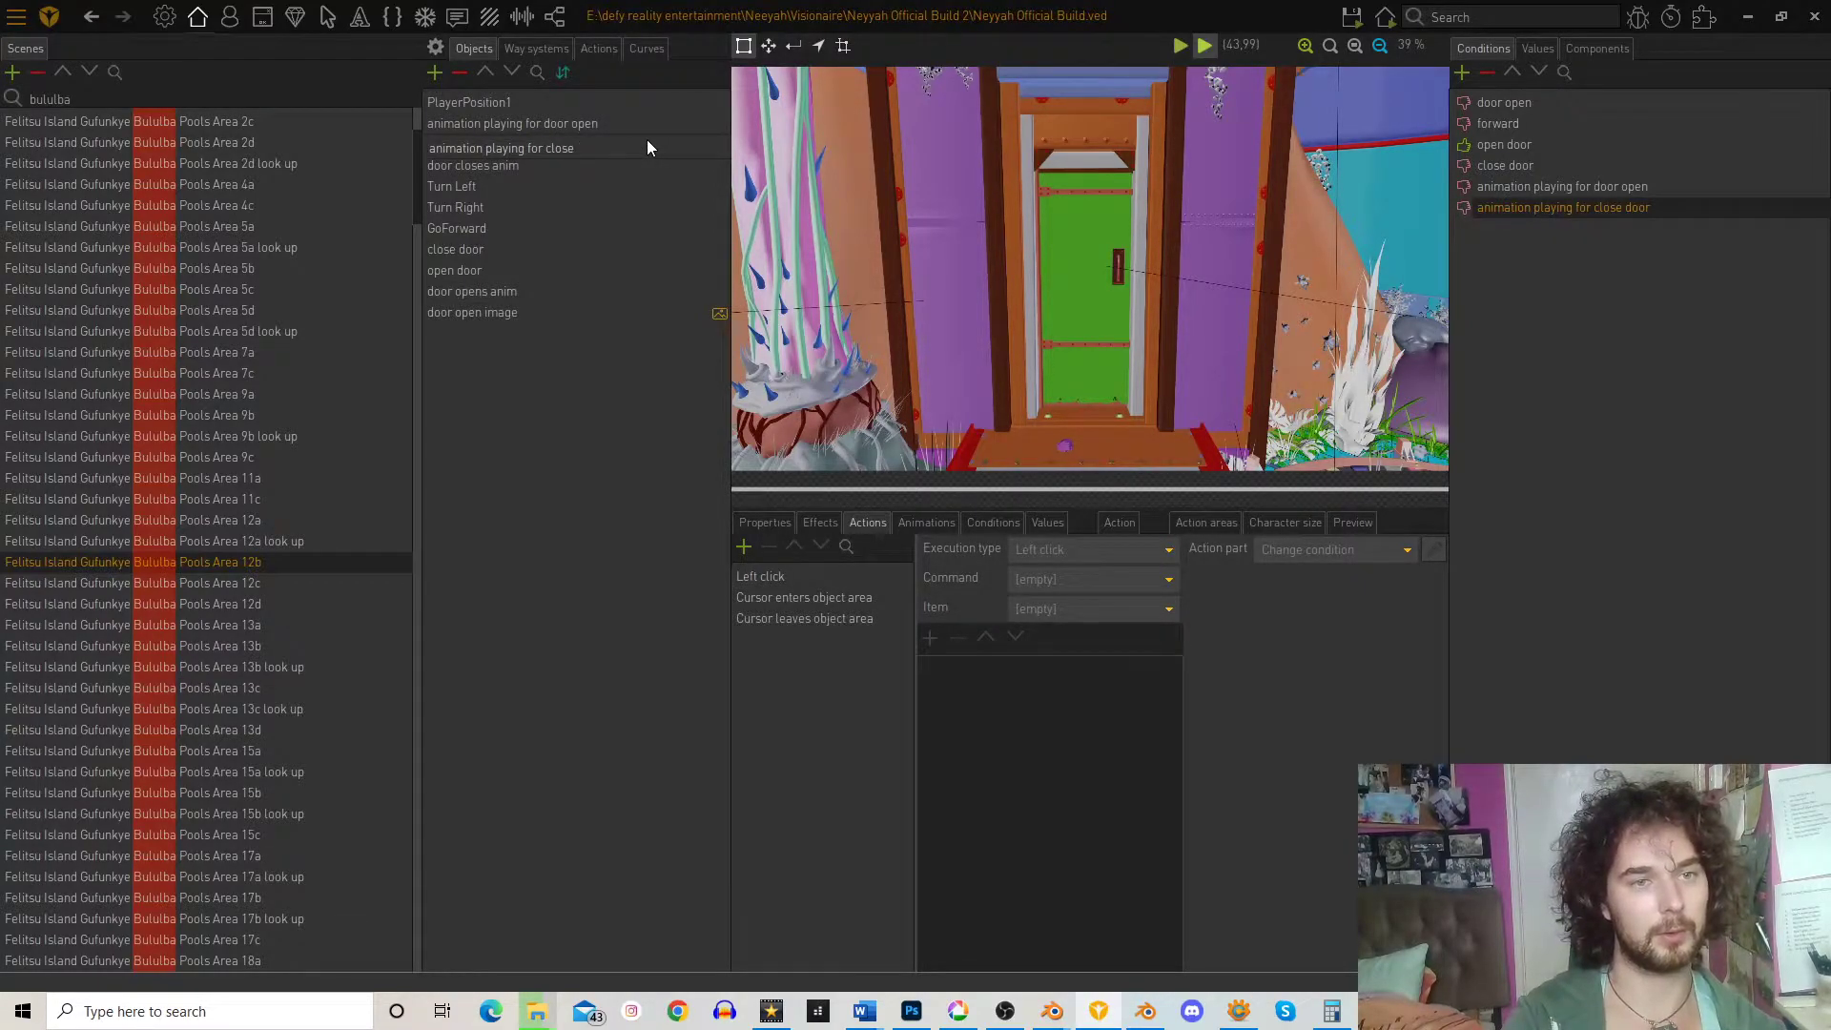
type(" doo")
key("ctrl+BackSpace")
key("ctrl+BackSpace")
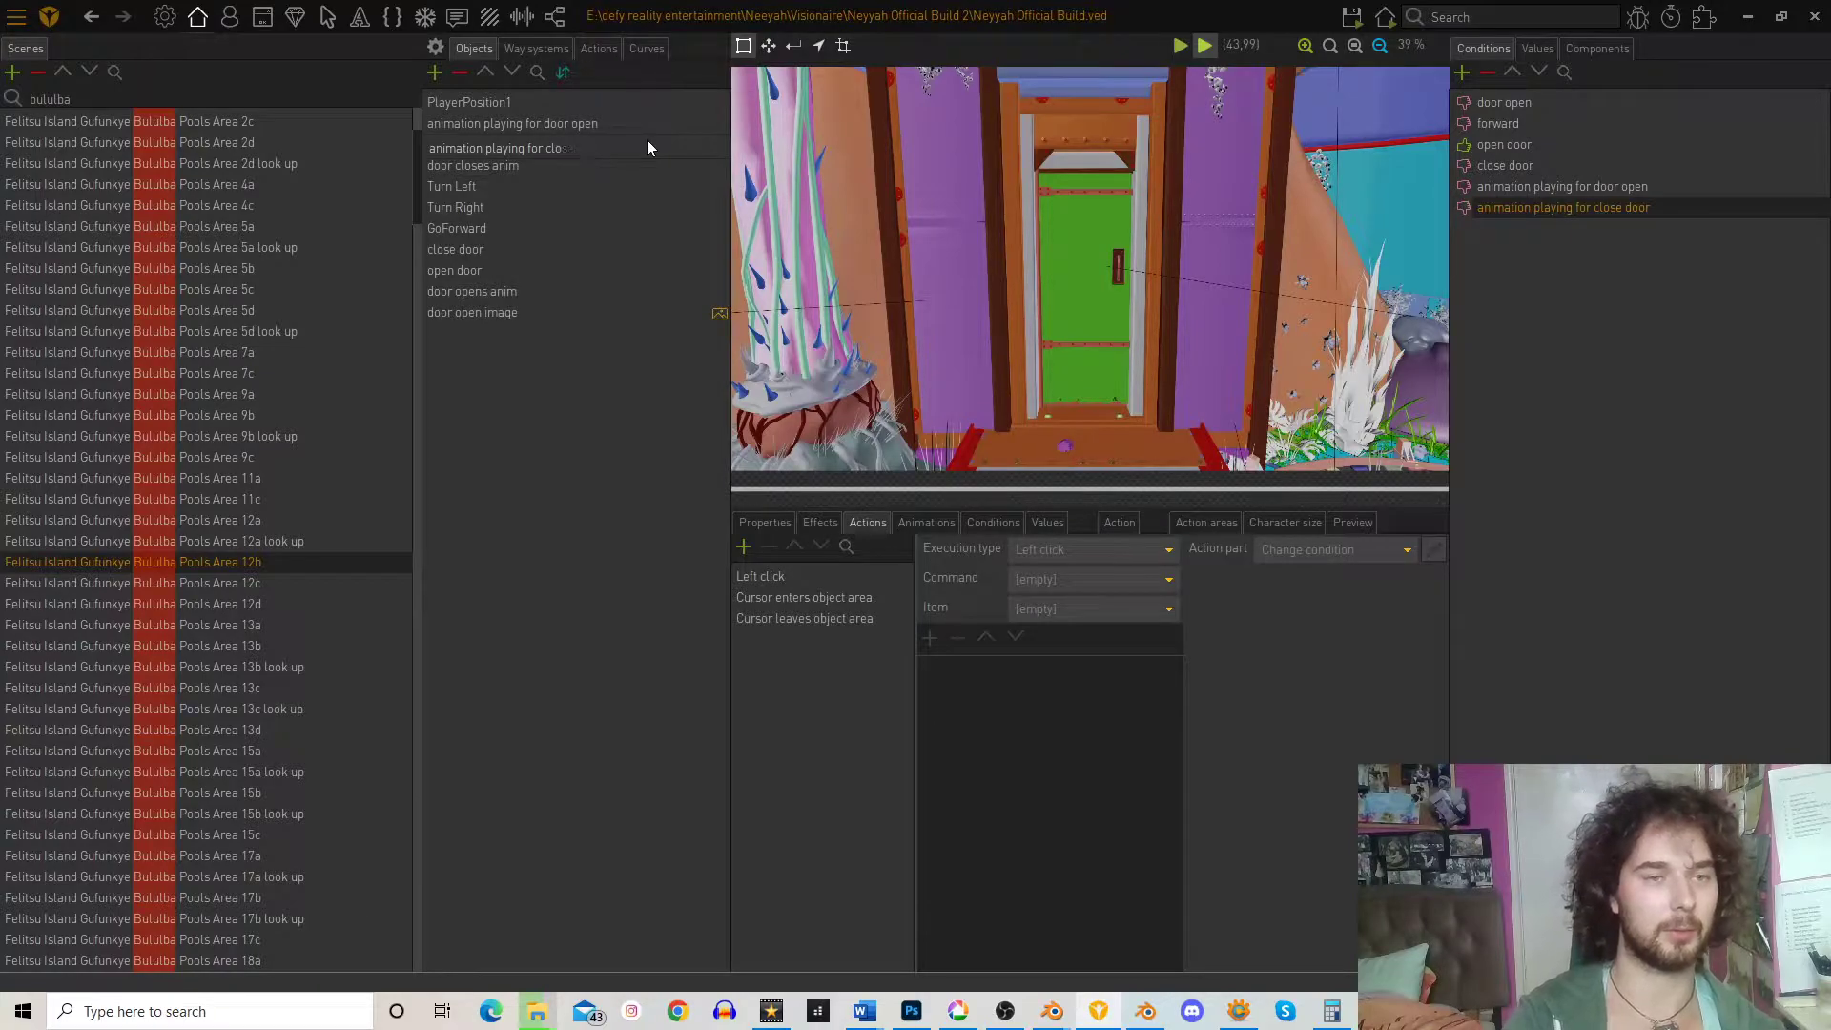
type("door close")
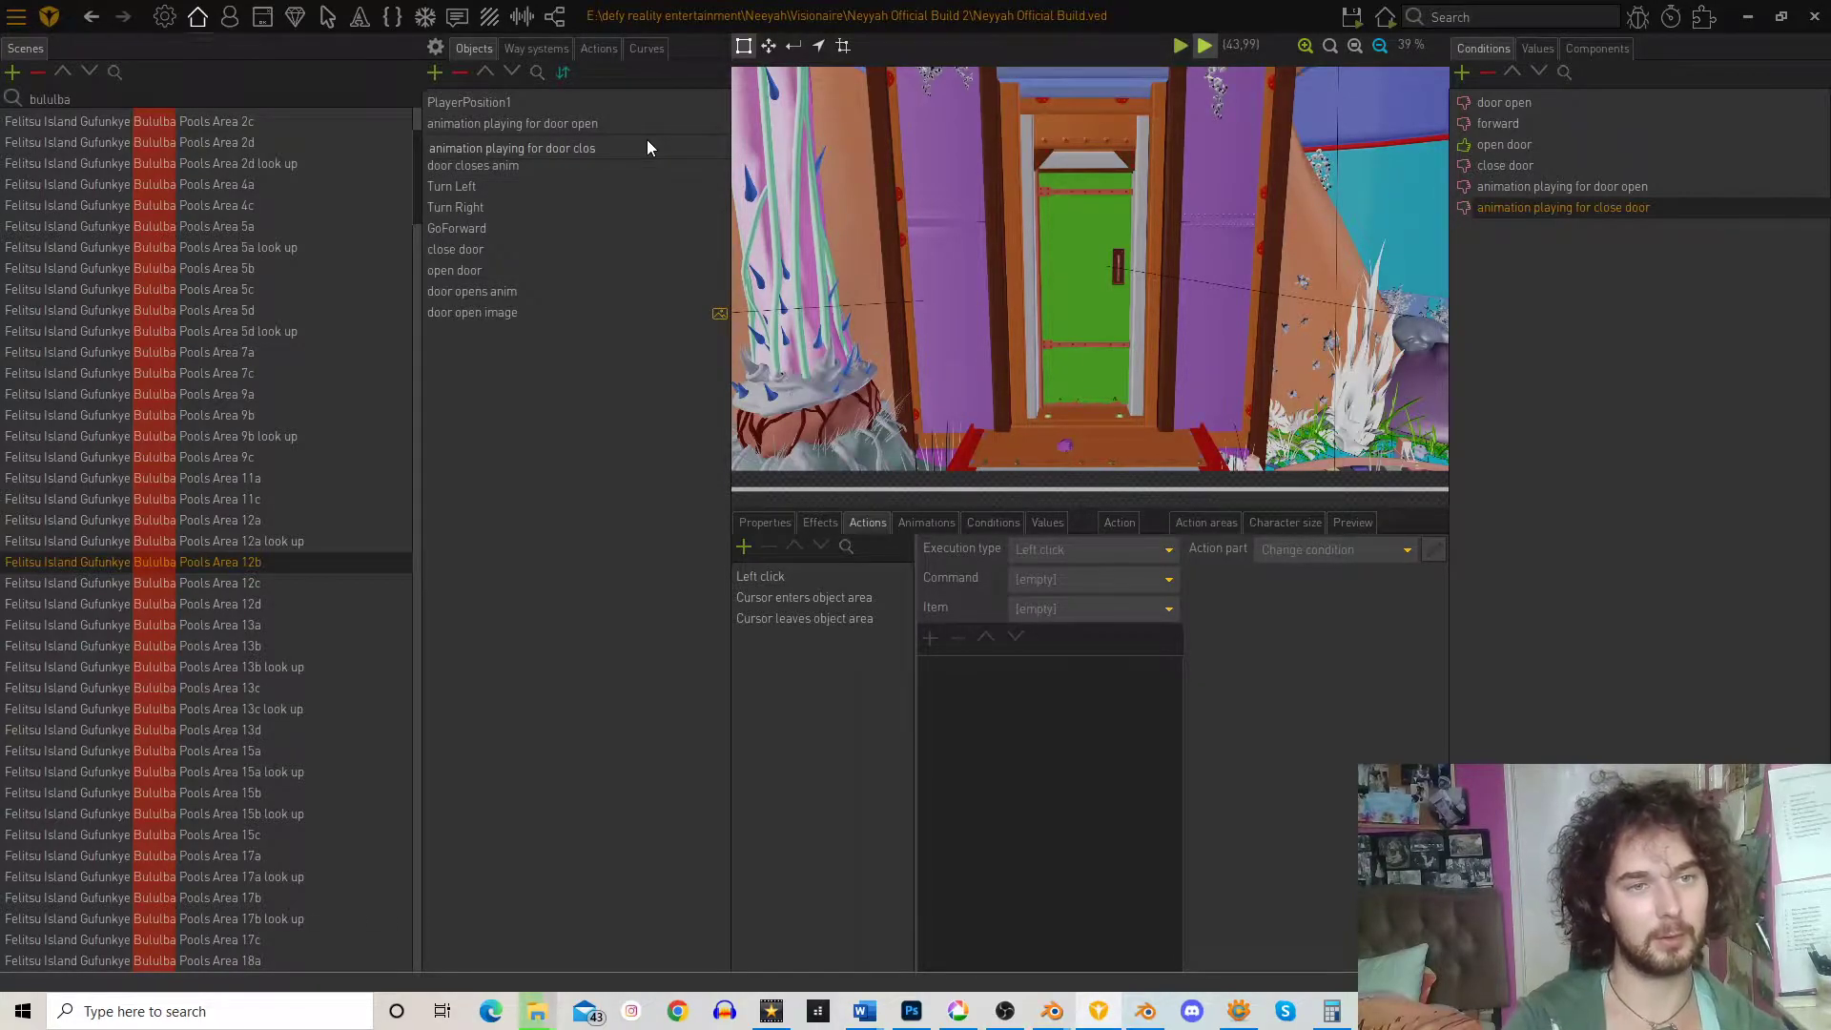
key("Return")
- Make the new blocking object's left click action hide the animation 'door closes anim'
left_click(781, 582)
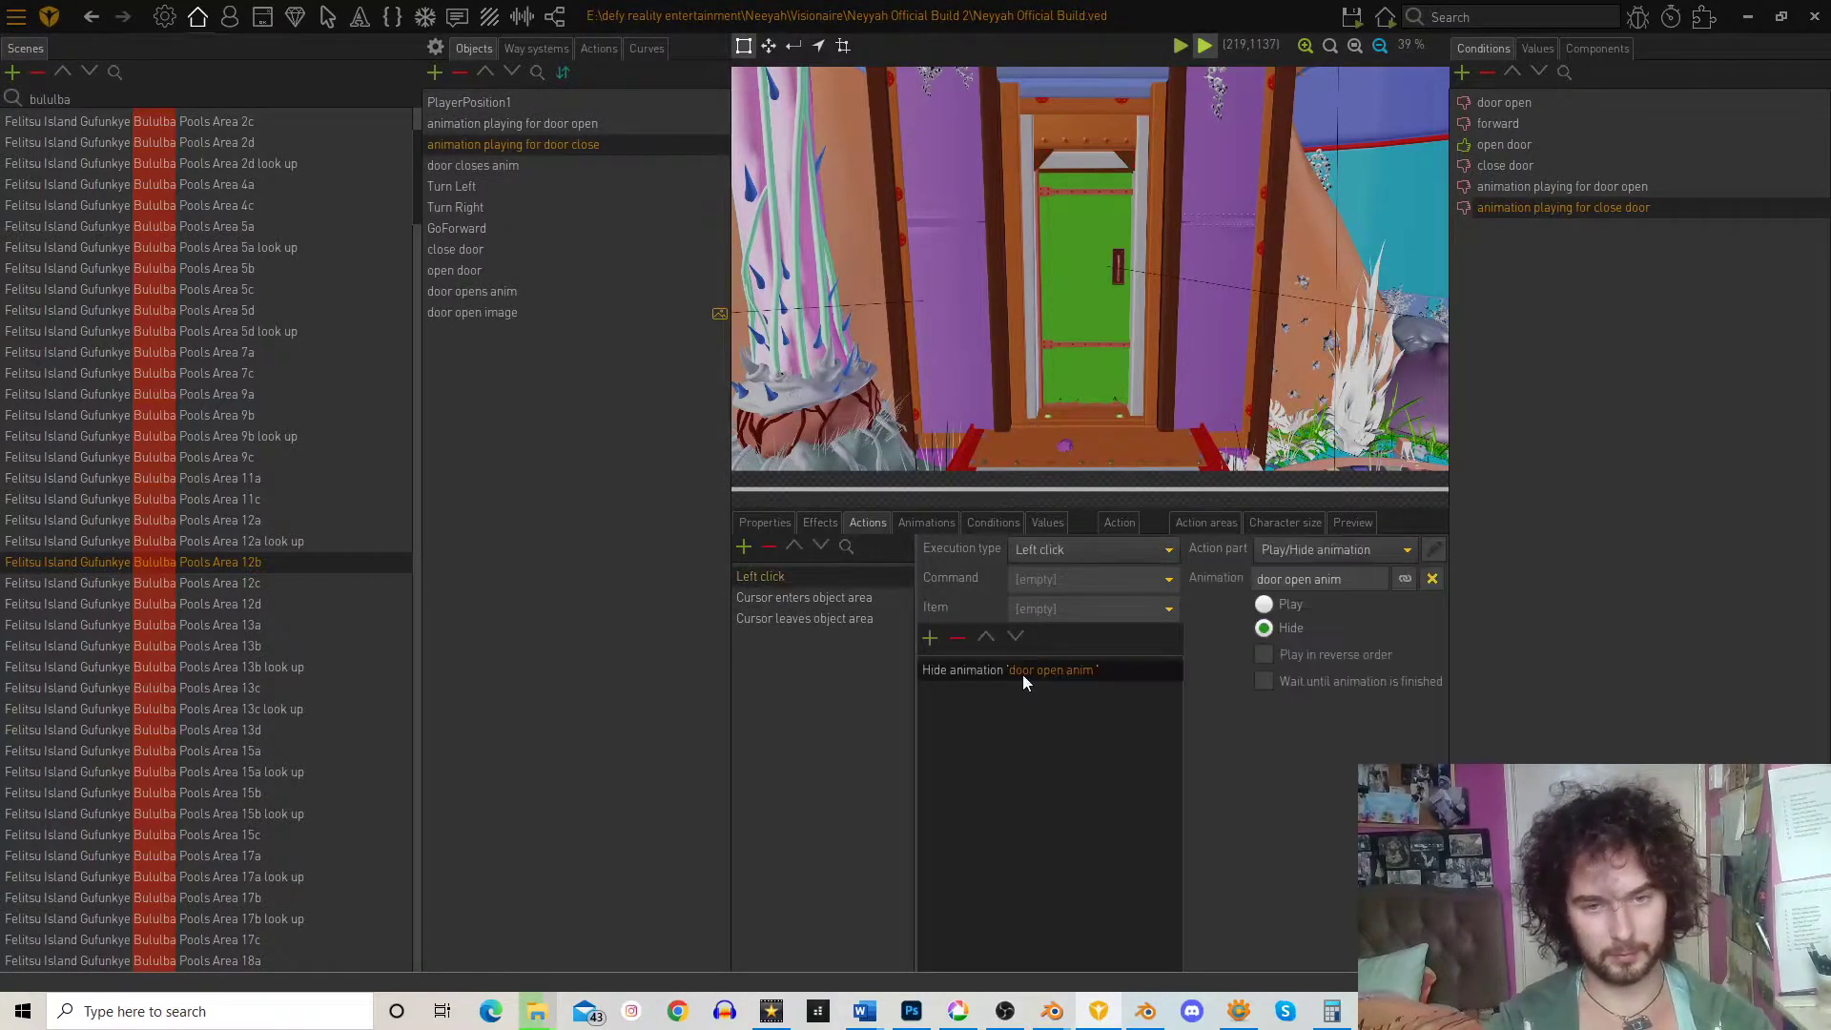
left_click(1406, 579)
left_click(986, 202)
left_click(585, 886)
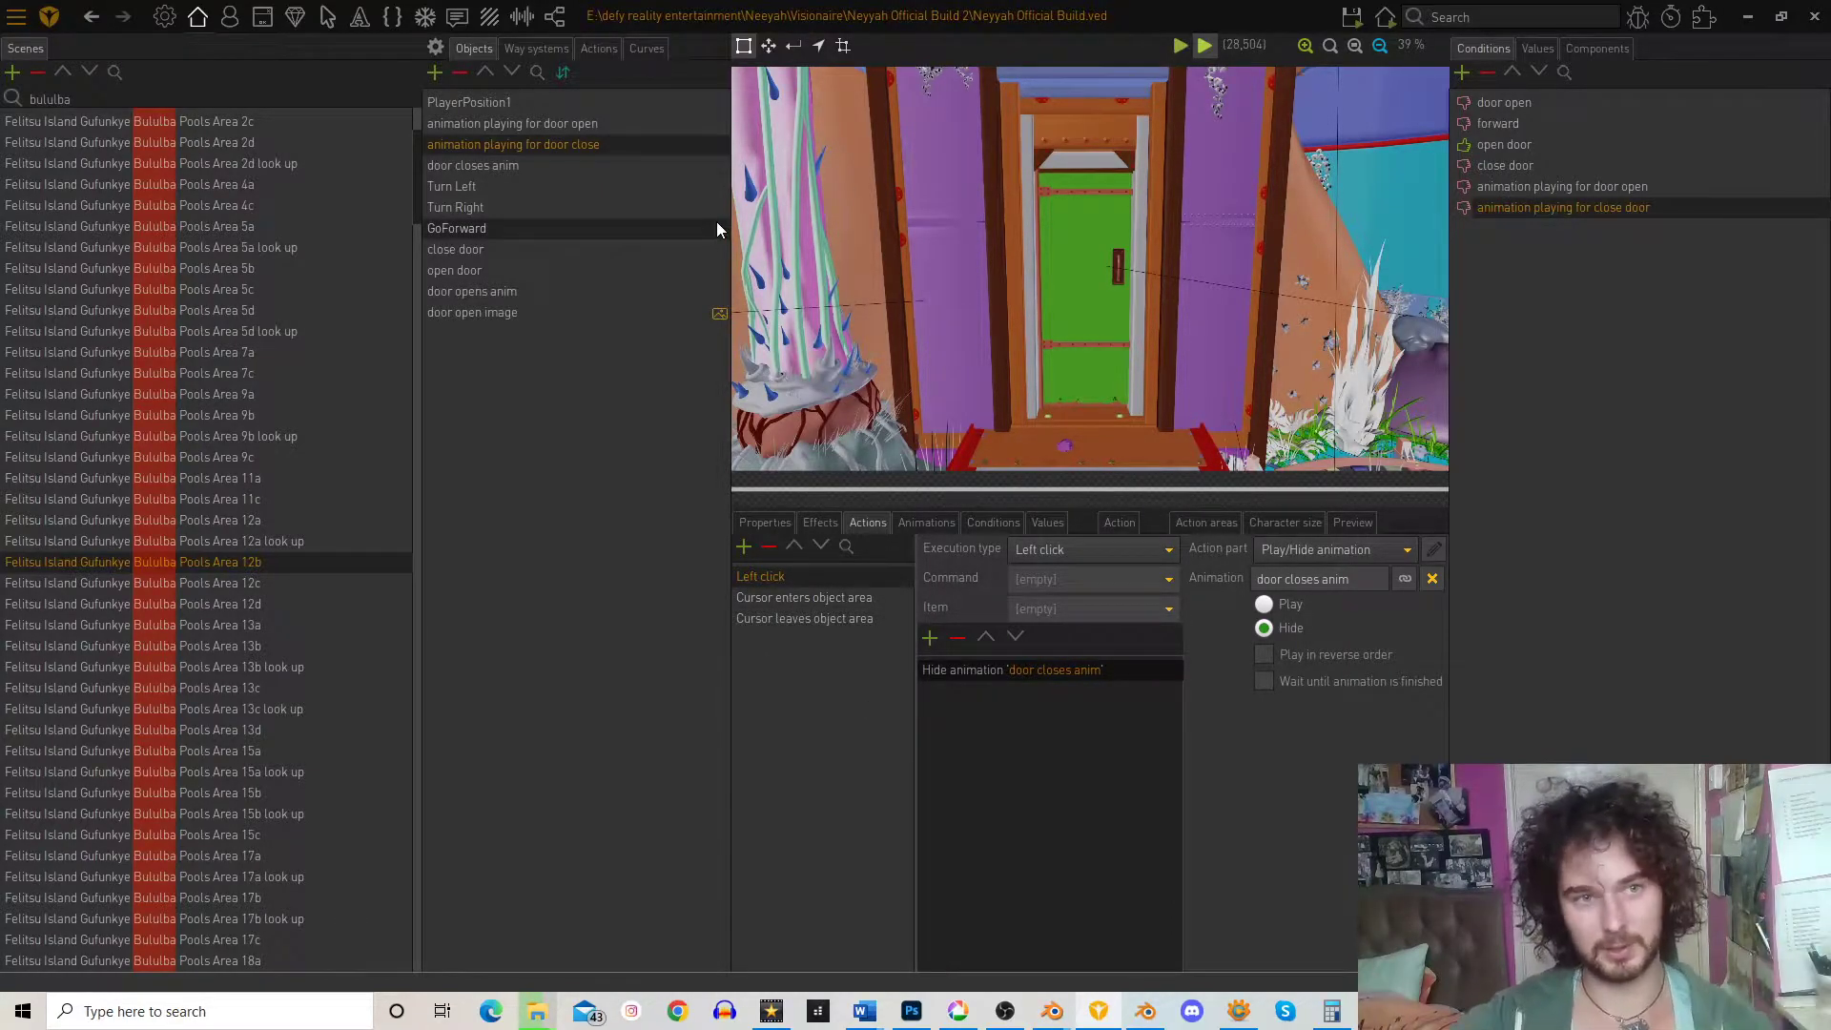
- Link the new blocking object's condition to 'animation playing for close door' from scene Bululba Pools Area 12b
left_click(766, 525)
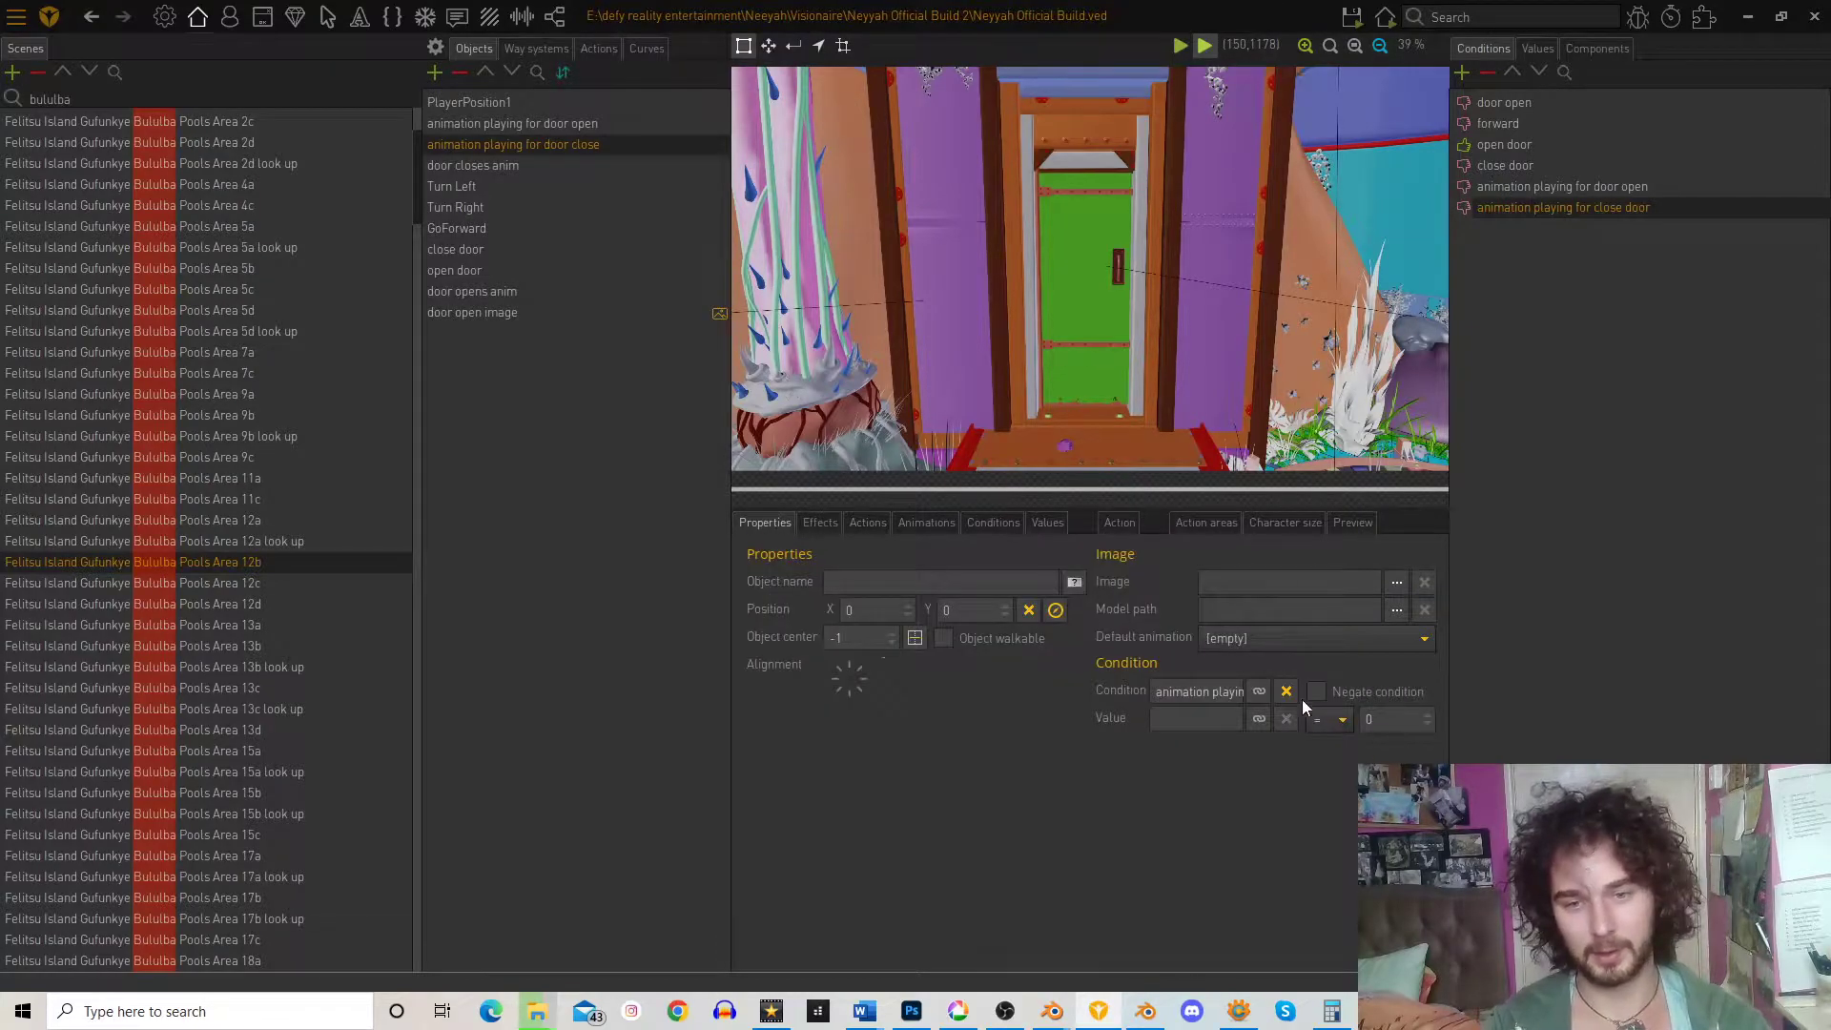
left_click(1263, 693)
left_click(1028, 287)
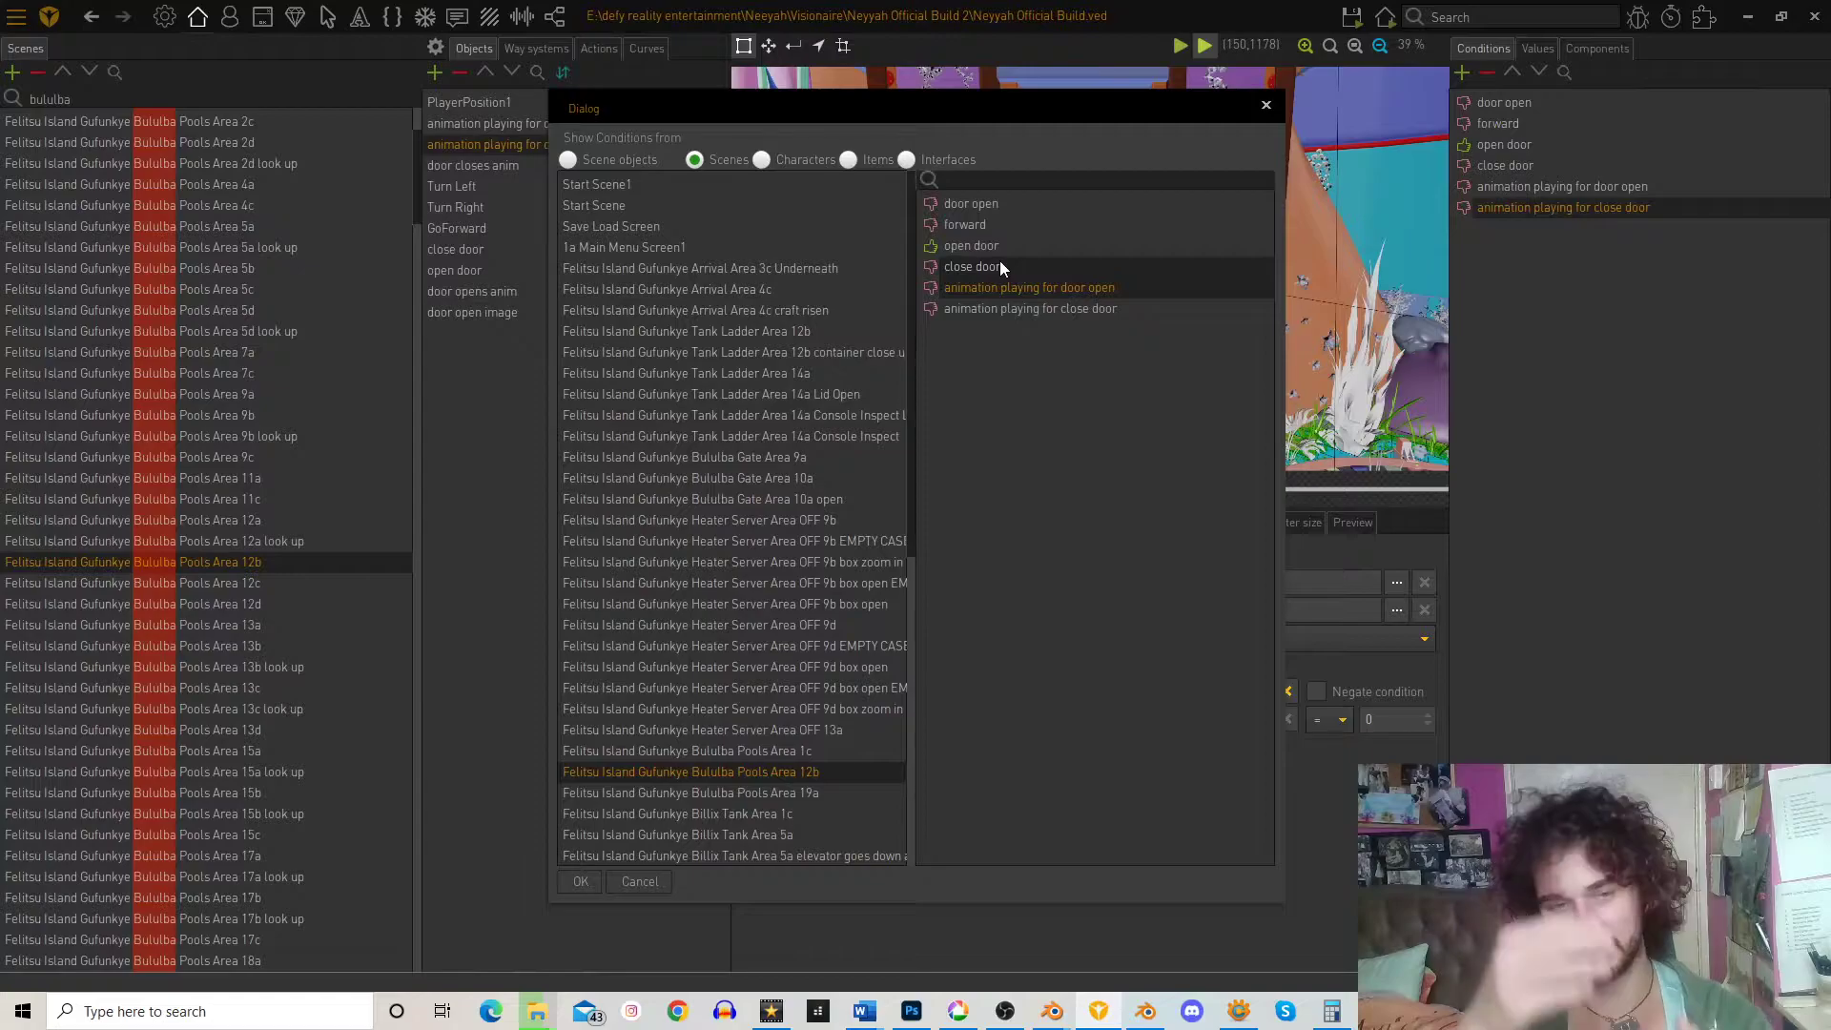
left_click(999, 312)
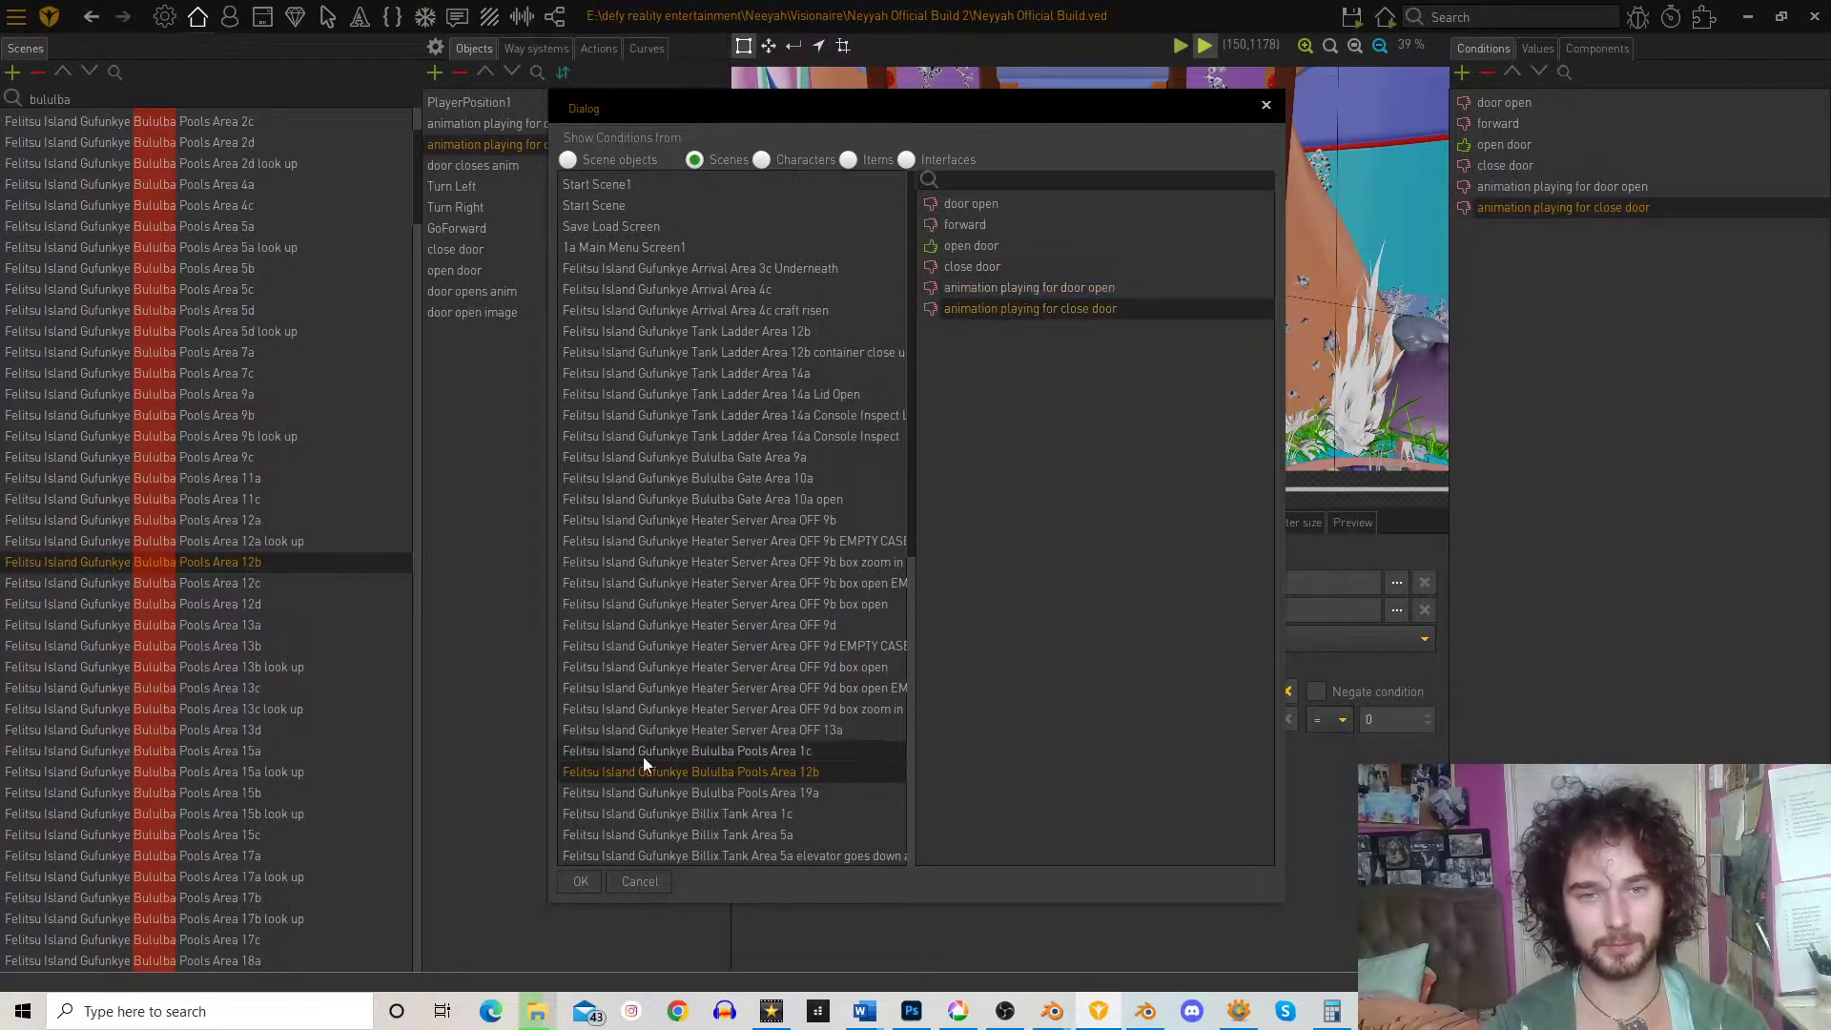
left_click(581, 881)
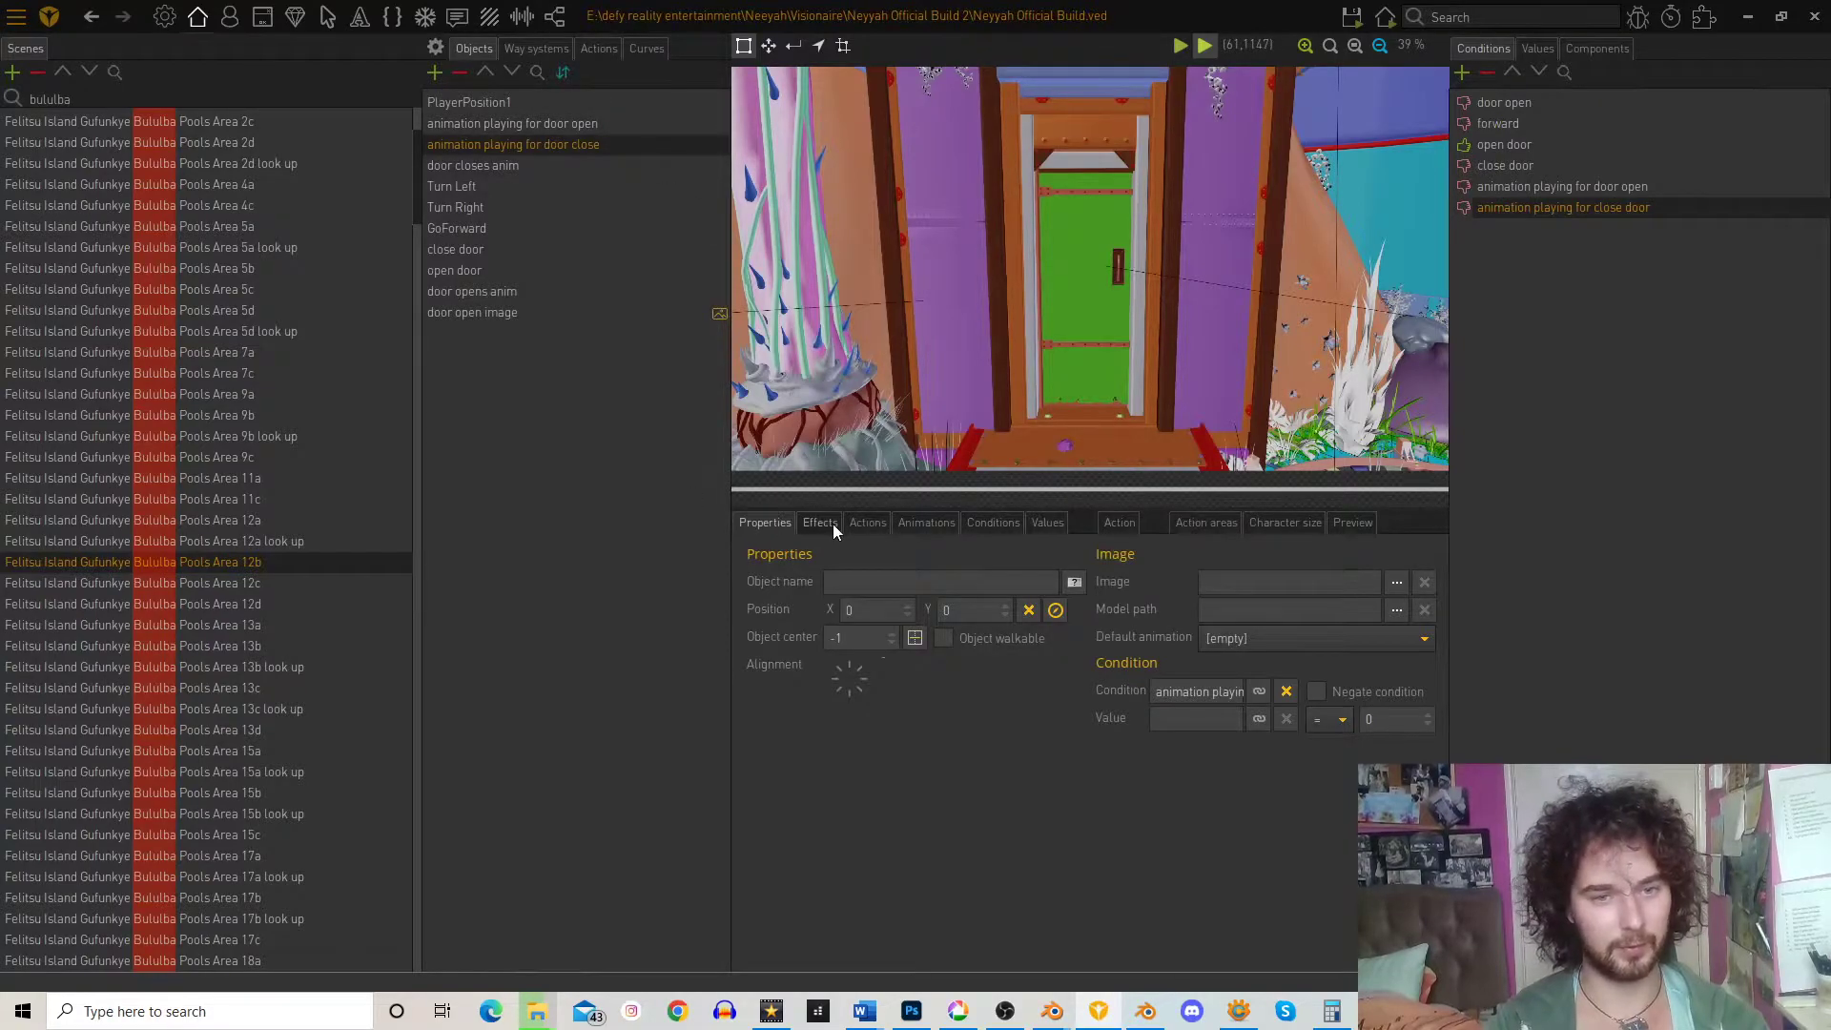
- Duplicate the part changing 'open door' to true at the end of the 'close door' object's left click action
left_click(867, 523)
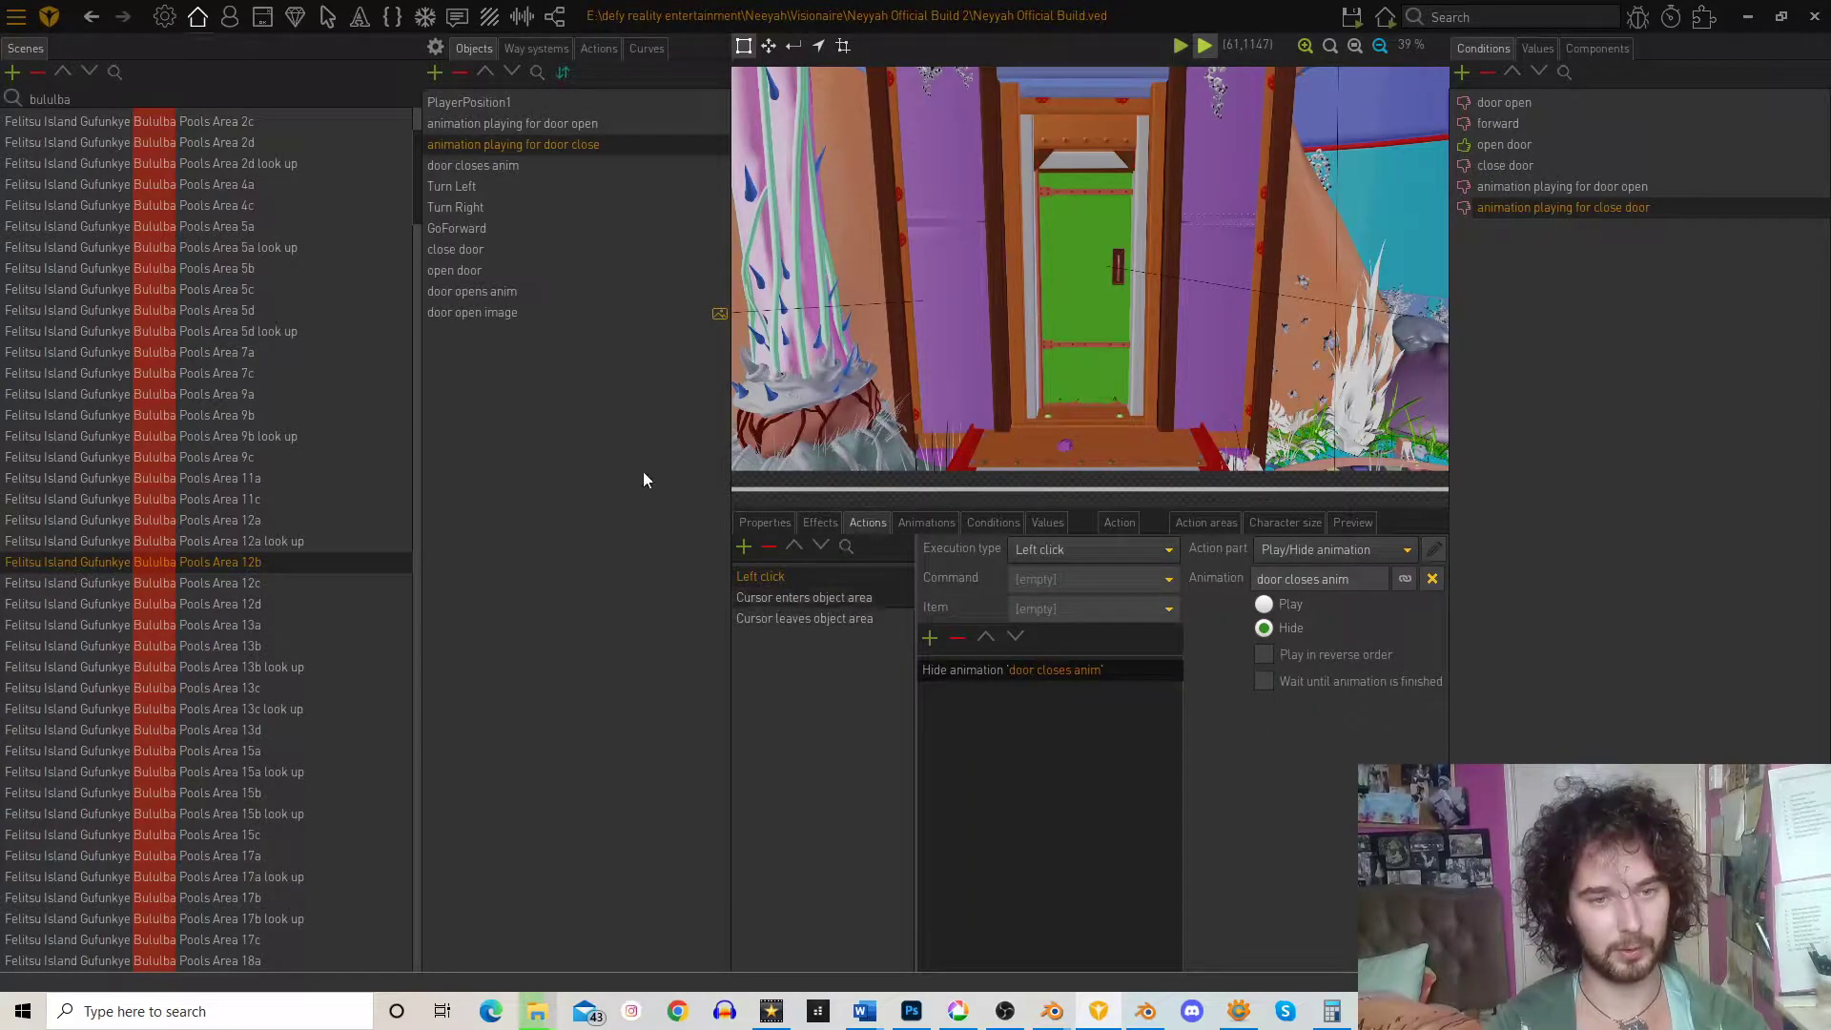
left_click(479, 248)
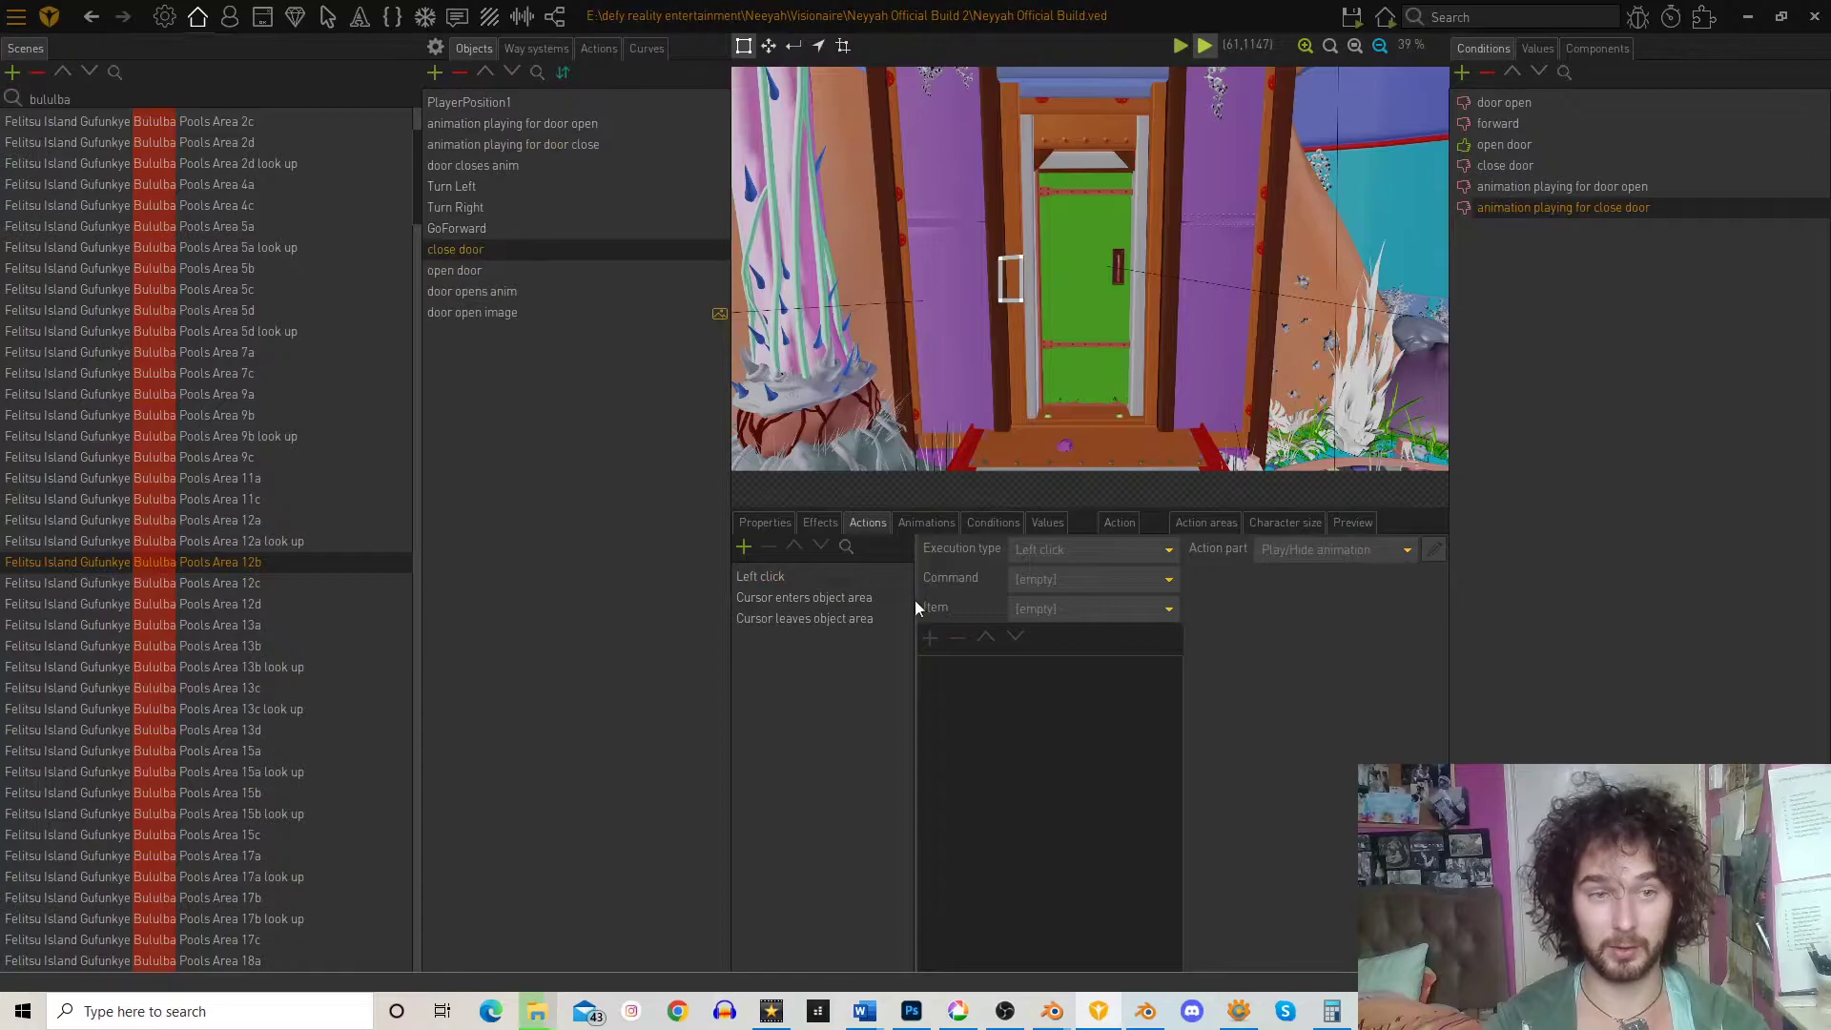
left_click(793, 578)
right_click(964, 671)
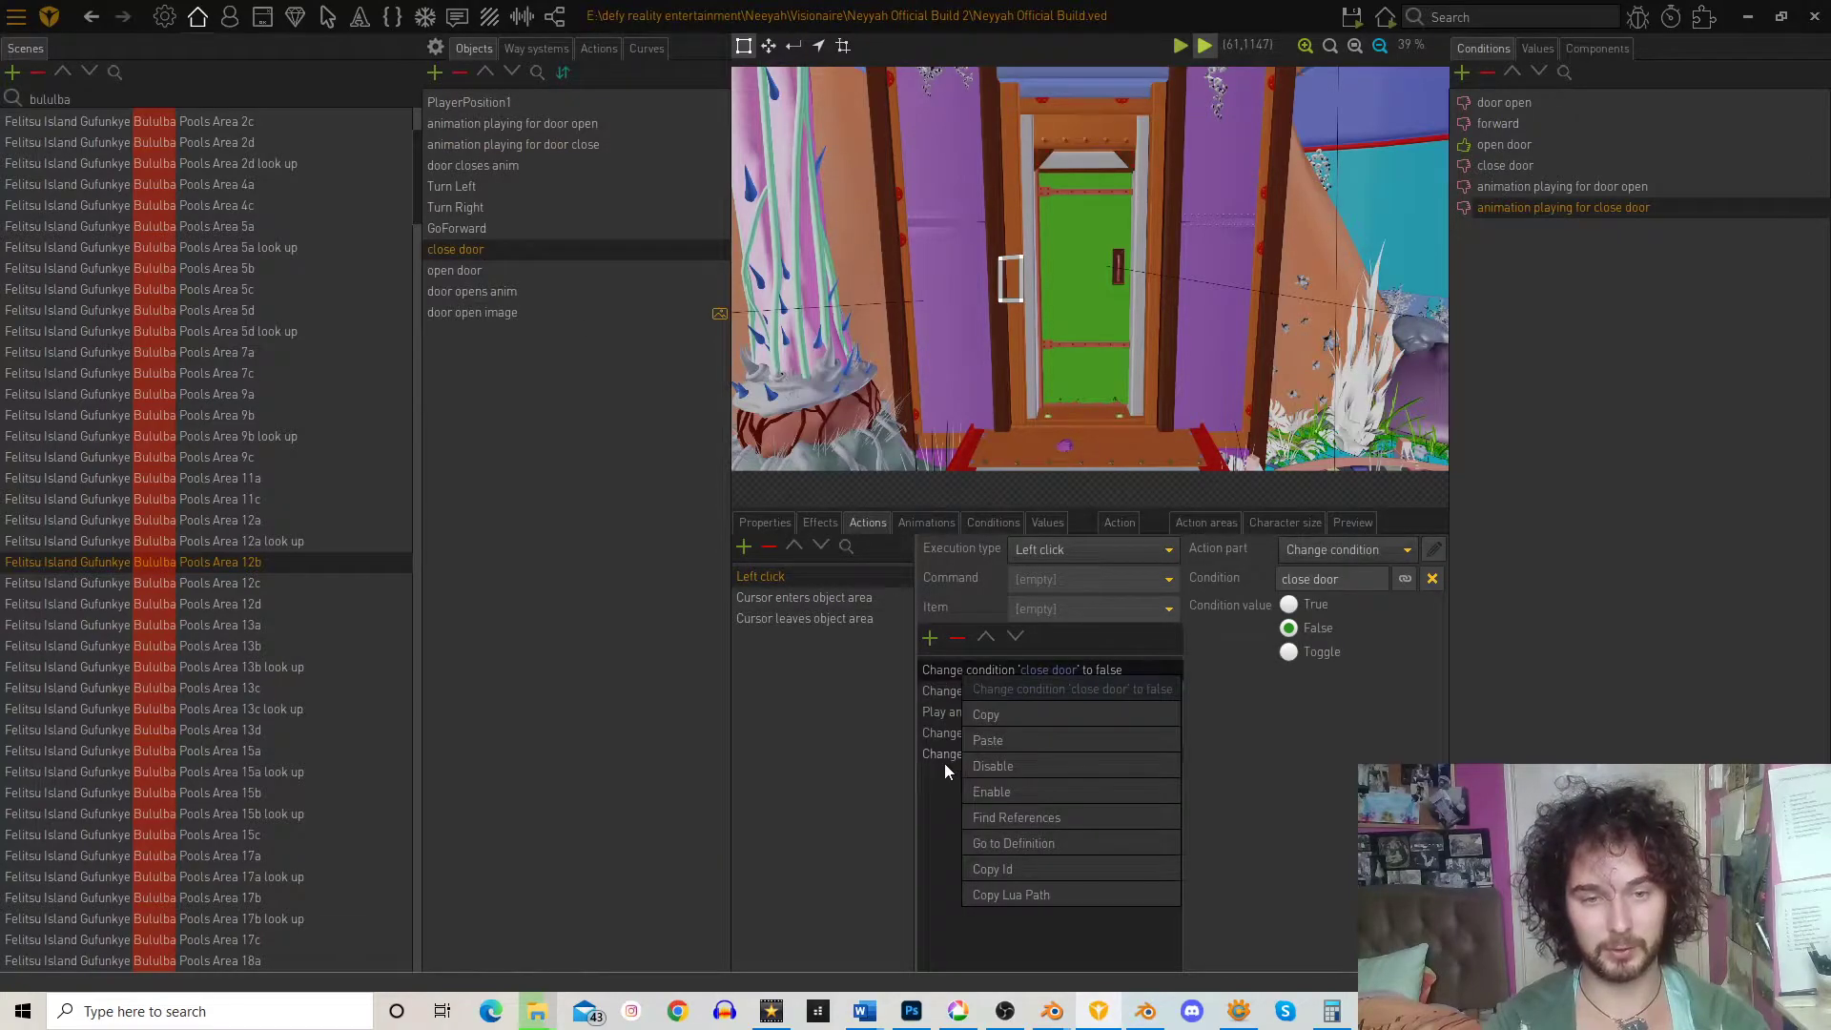
left_click(965, 790)
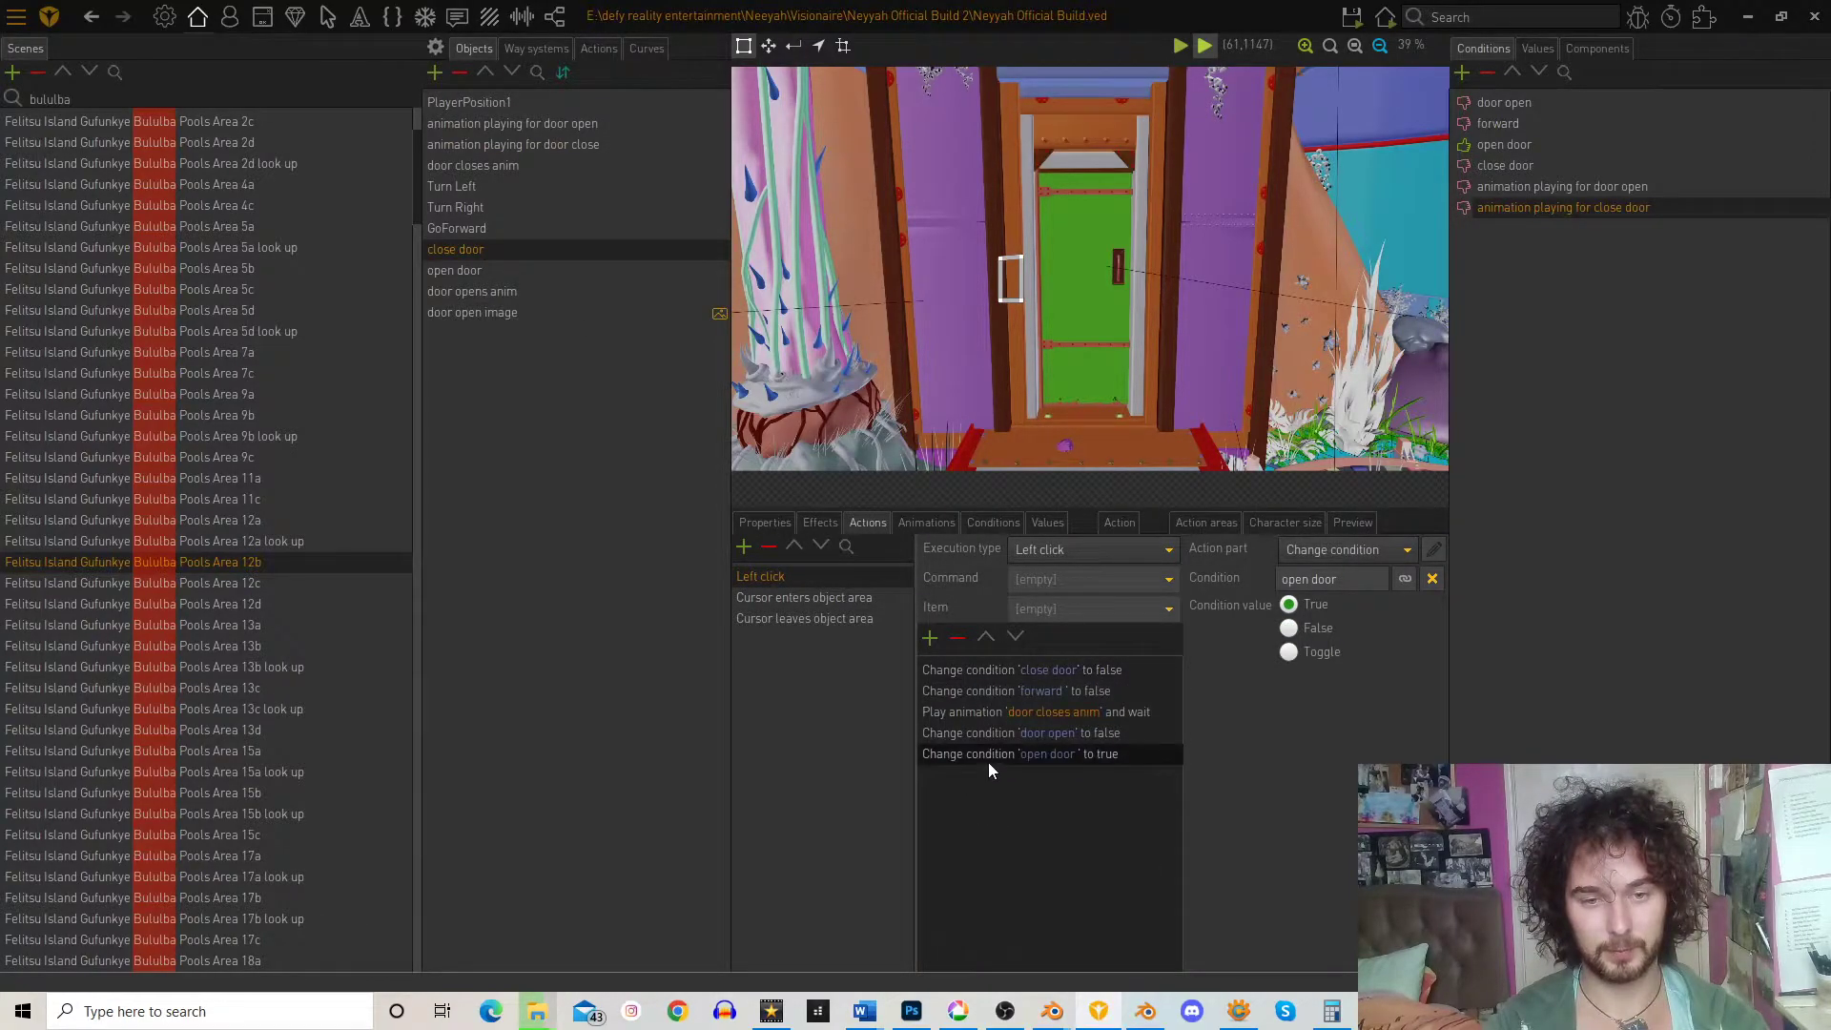
right_click(979, 752)
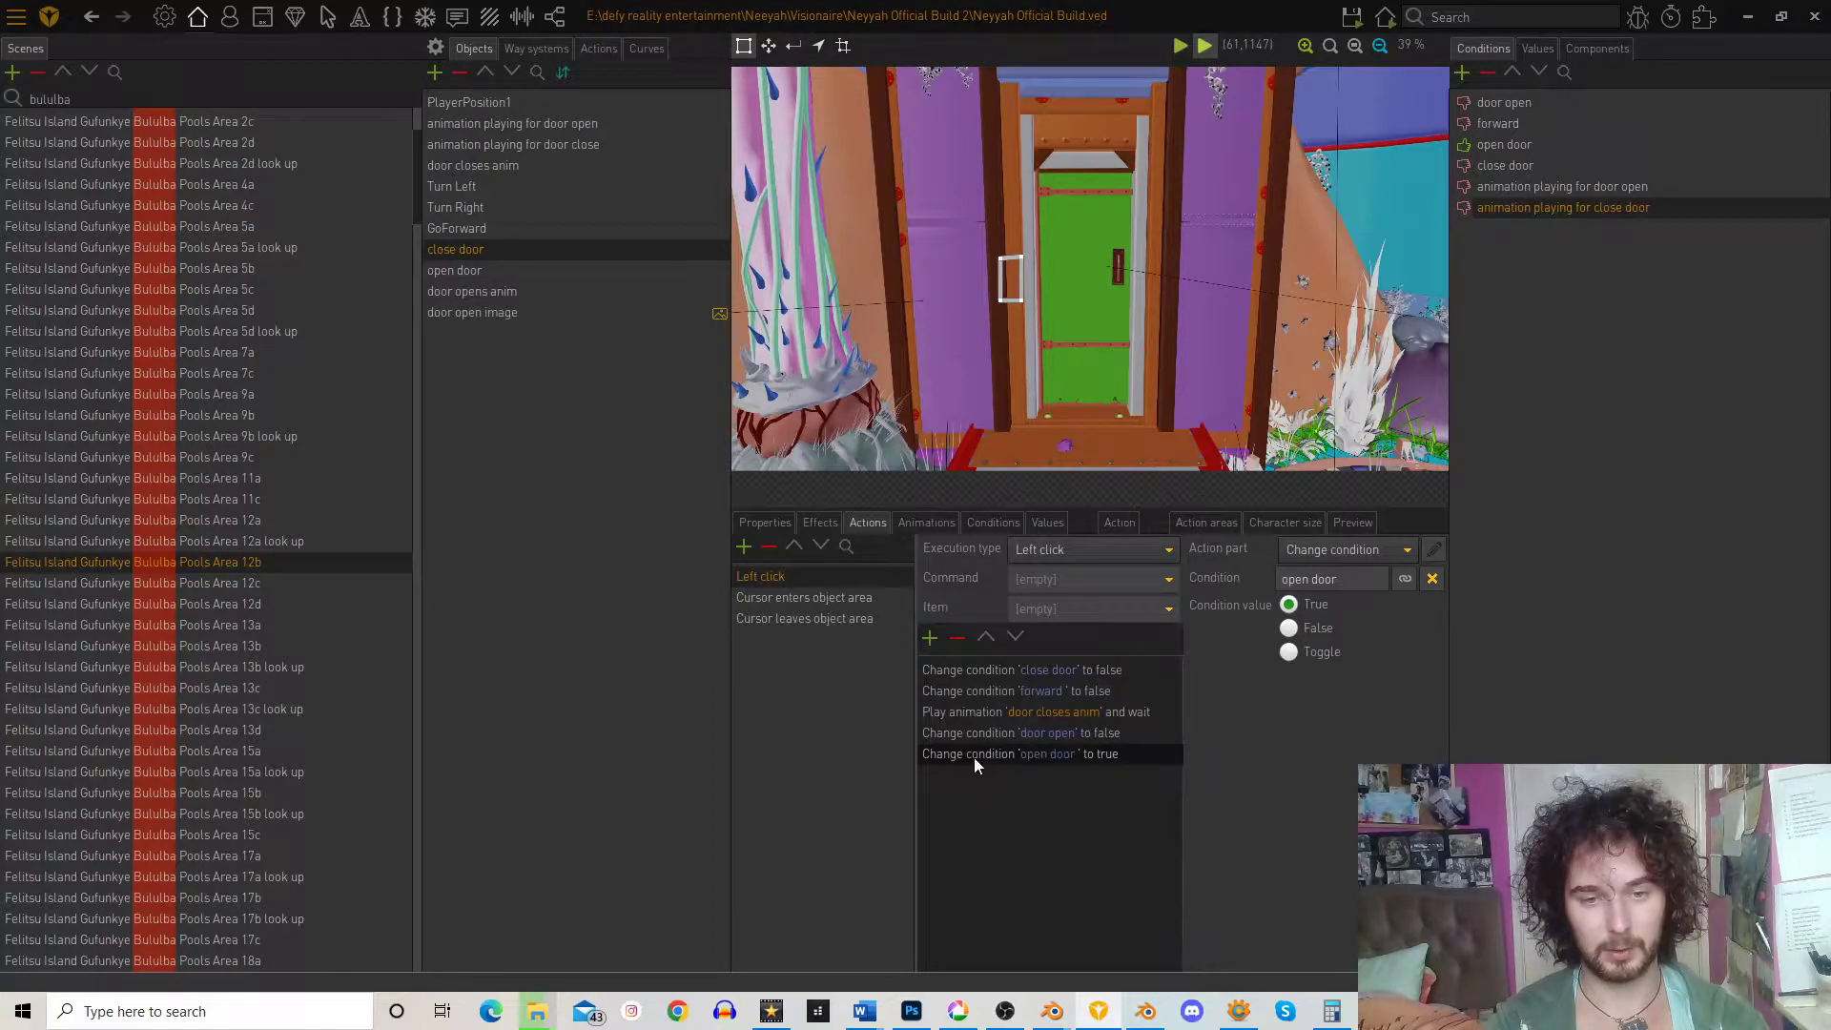
right_click(975, 757)
left_click(1014, 820)
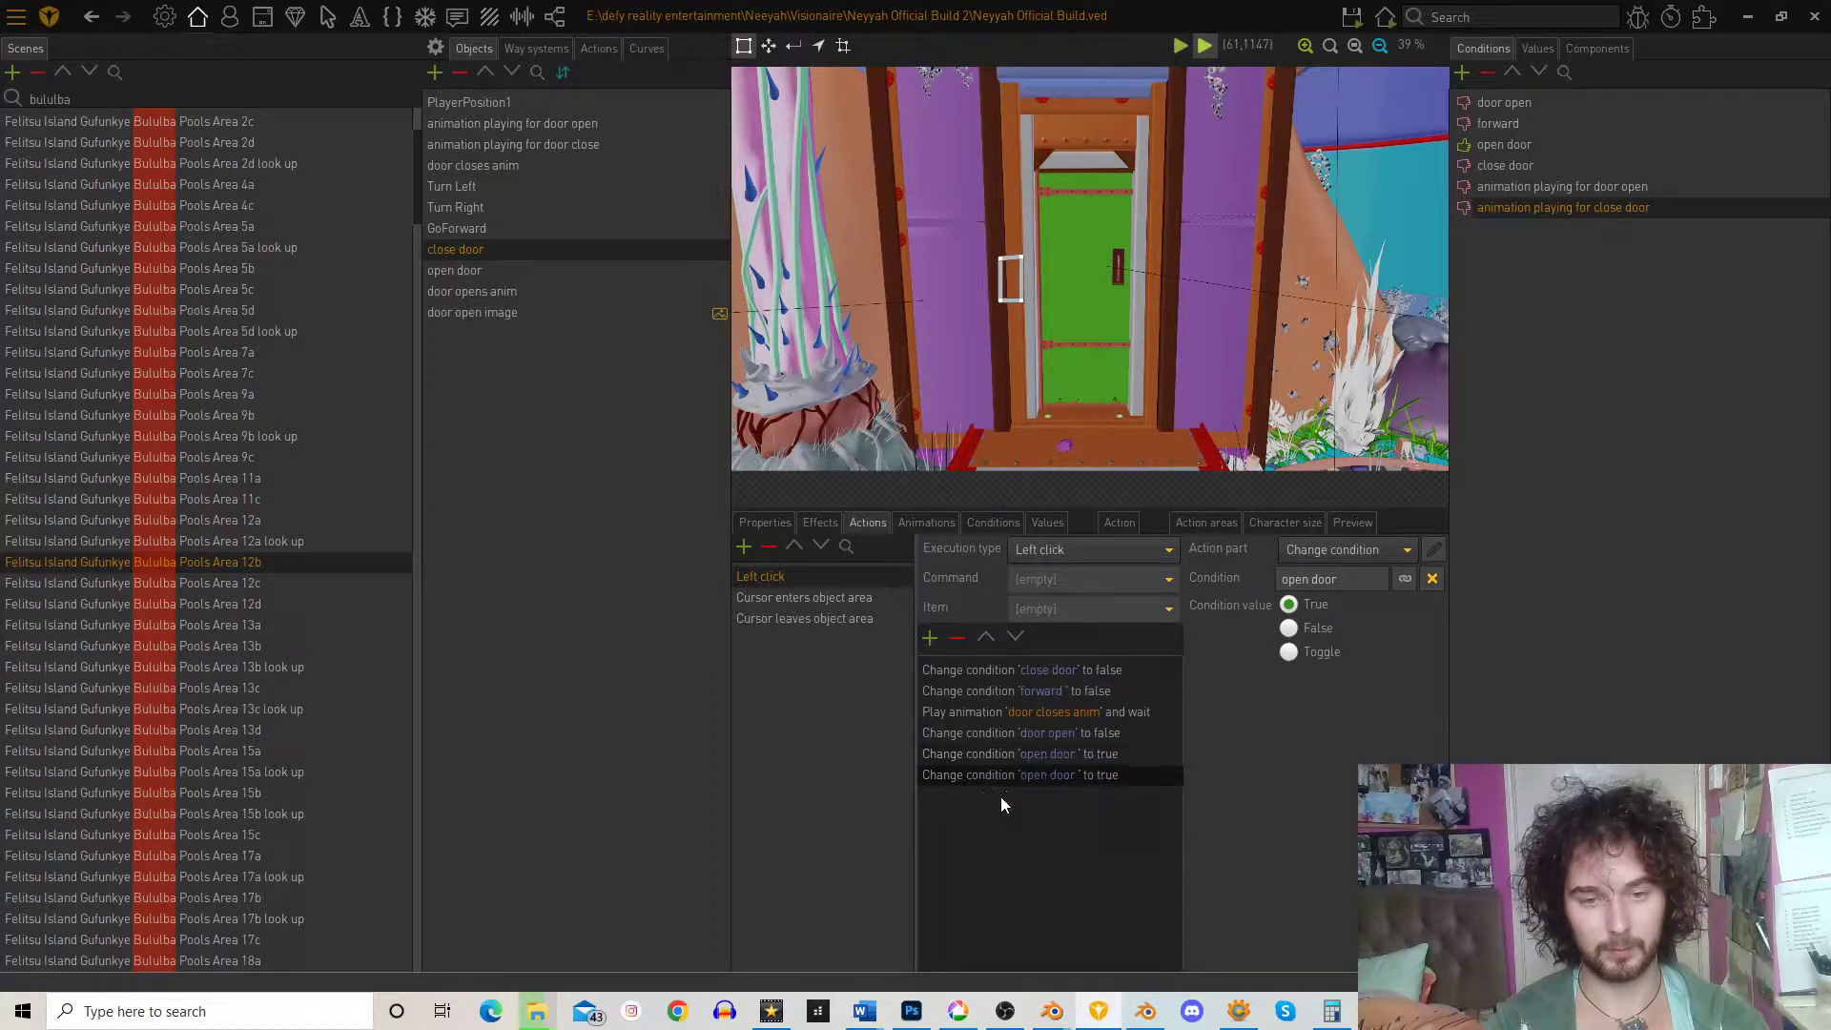
- Link the duplicated last part of the 'close door' left click action to 'animation playing for close door' and set its value to false
left_click(1405, 579)
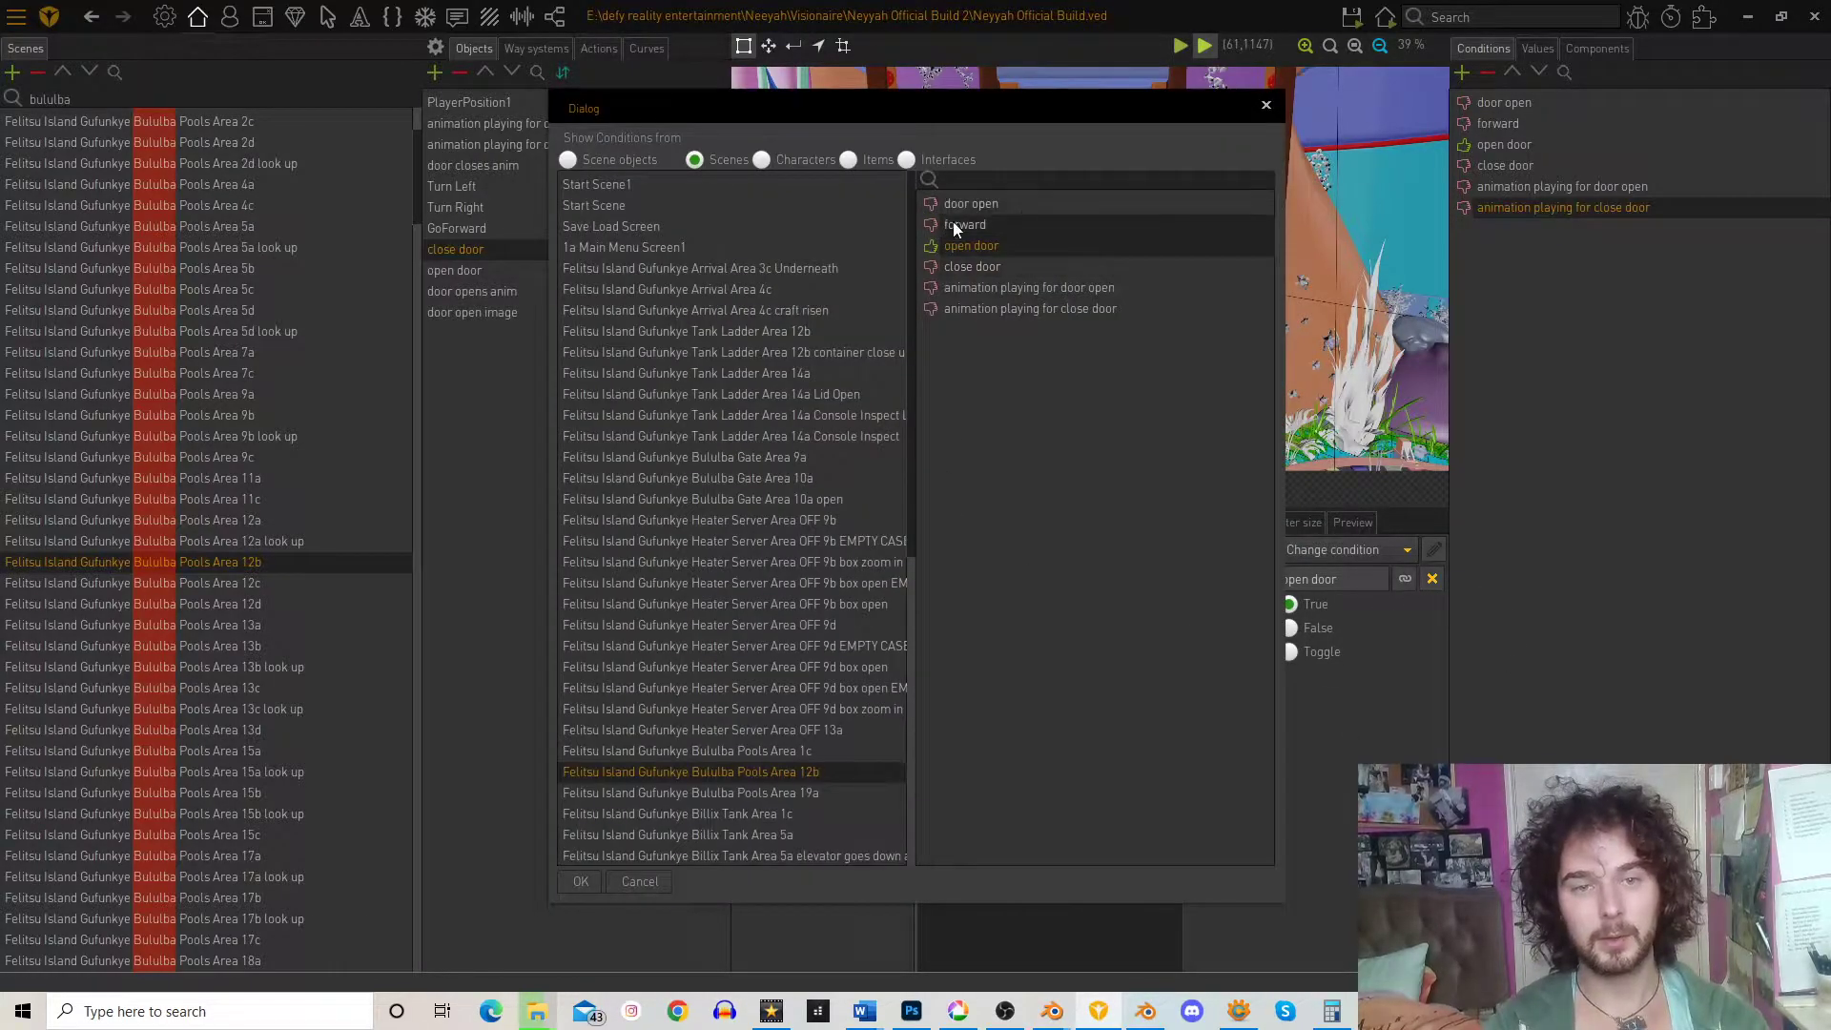
left_click(1033, 308)
left_click(581, 882)
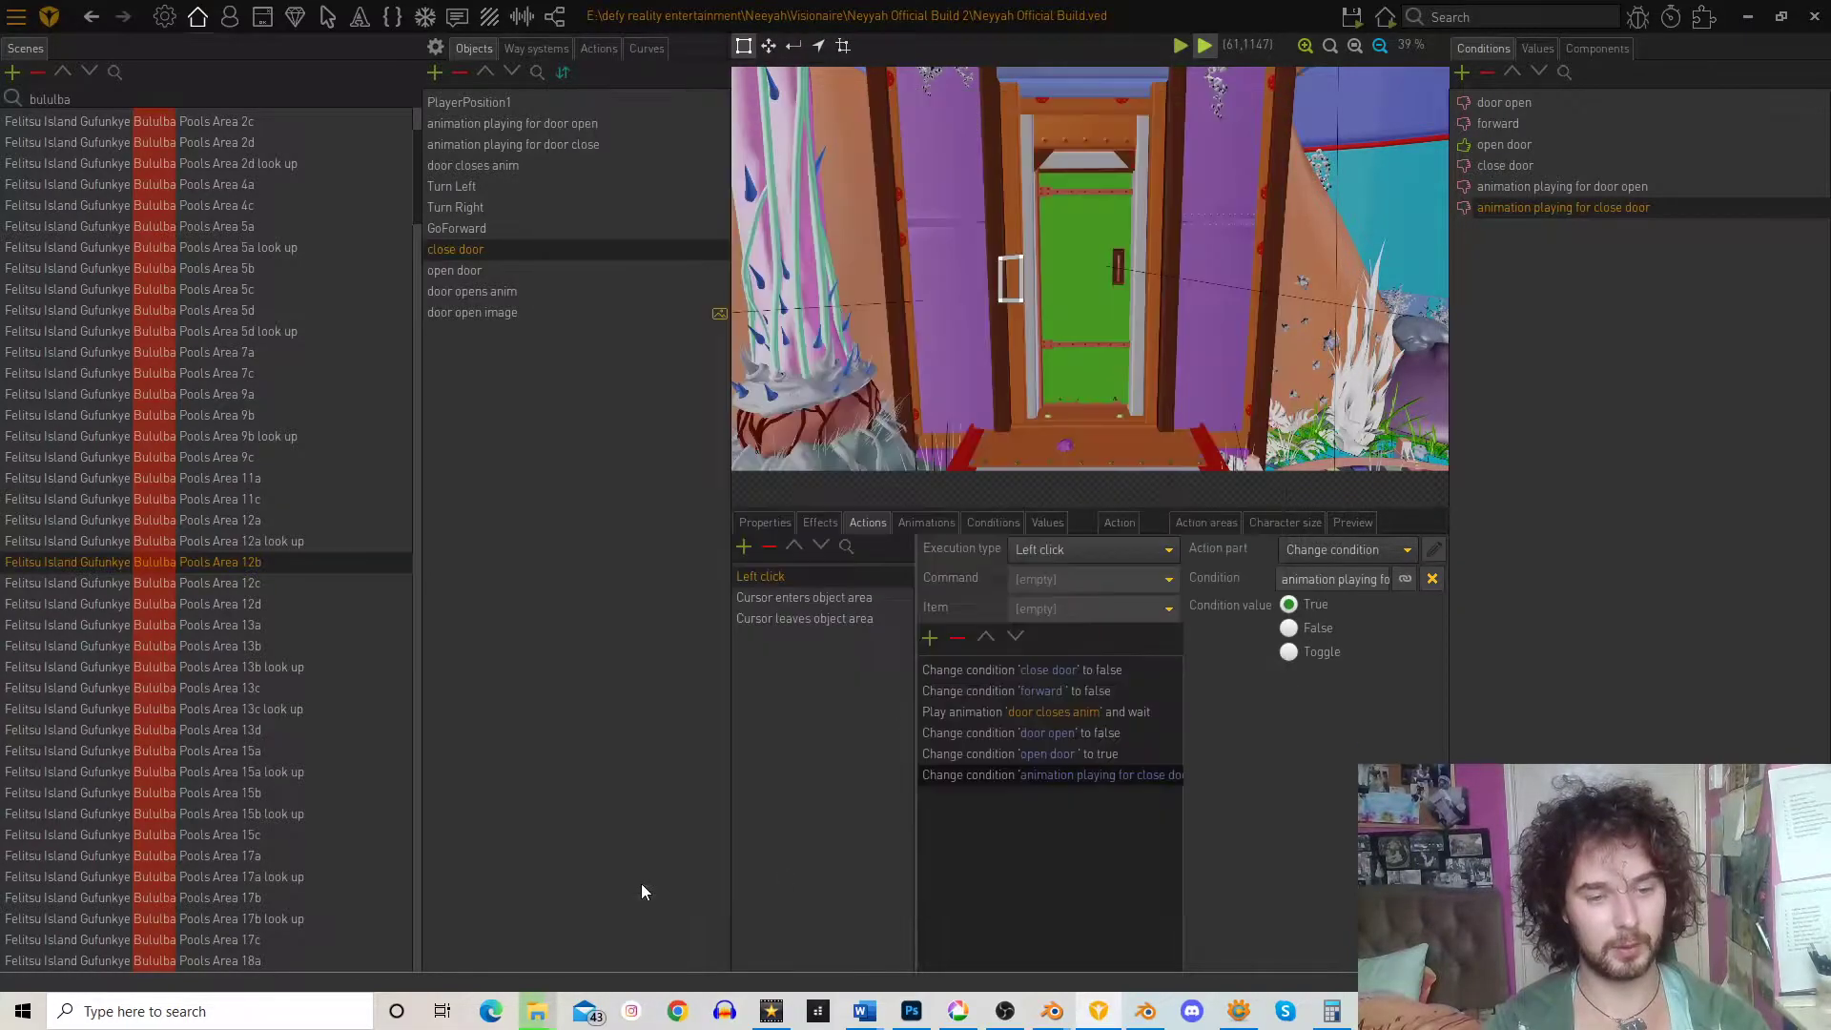
left_click(1308, 635)
- Copy the 'animation playing for close door' part to the start of the 'close door' left click action, with the value true
right_click(962, 778)
left_click(971, 796)
left_click(958, 670)
right_click(960, 671)
left_click(998, 729)
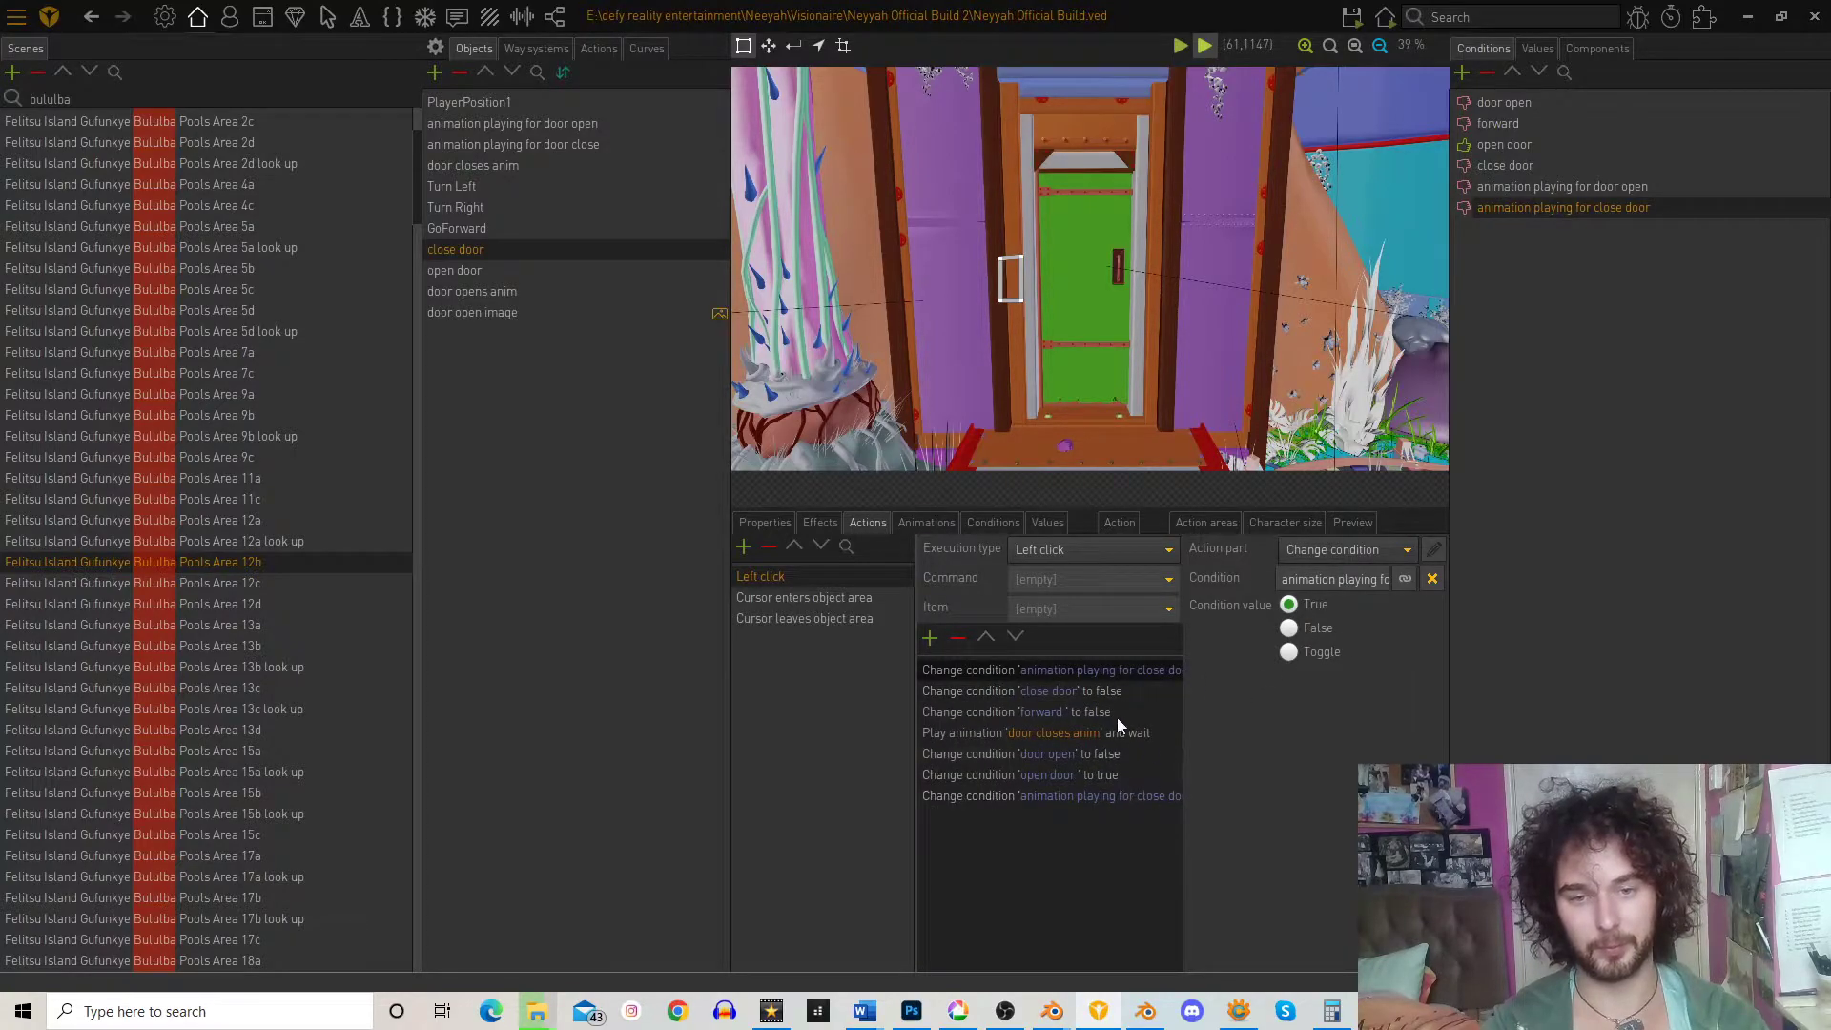
mouse_move(1349, 17)
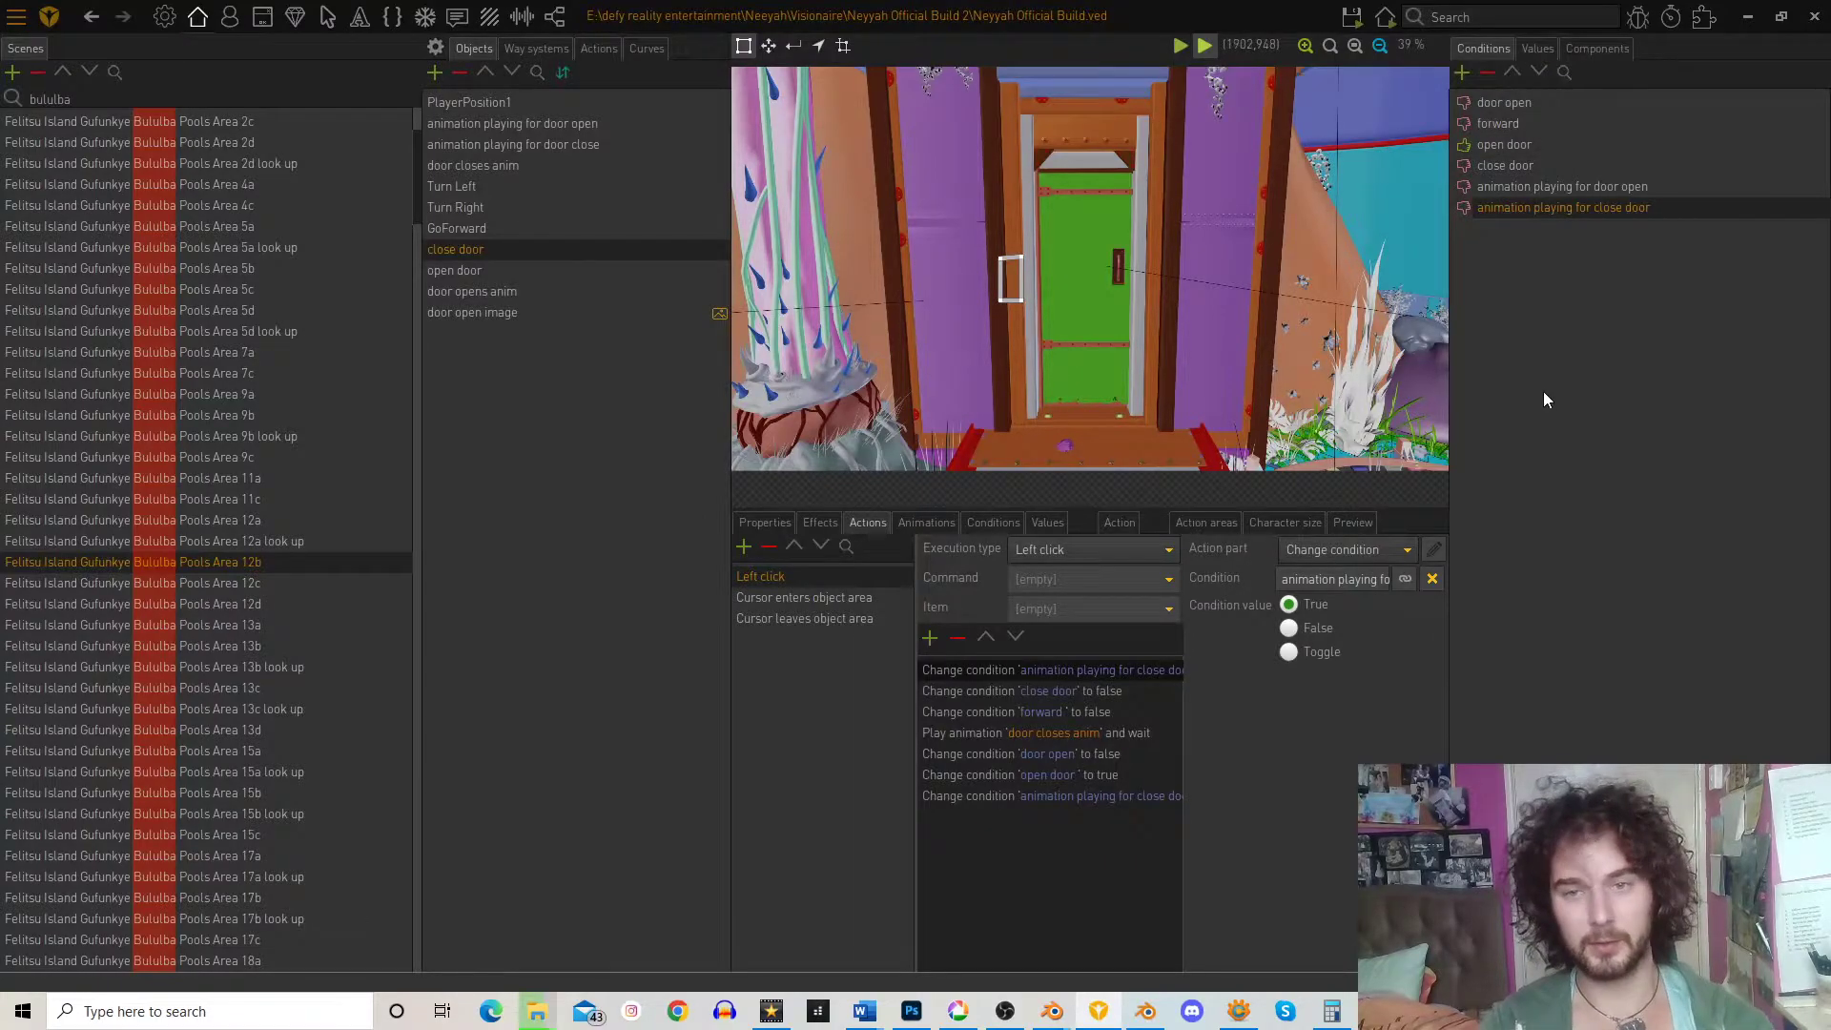
left_click(1186, 297)
left_click(533, 253)
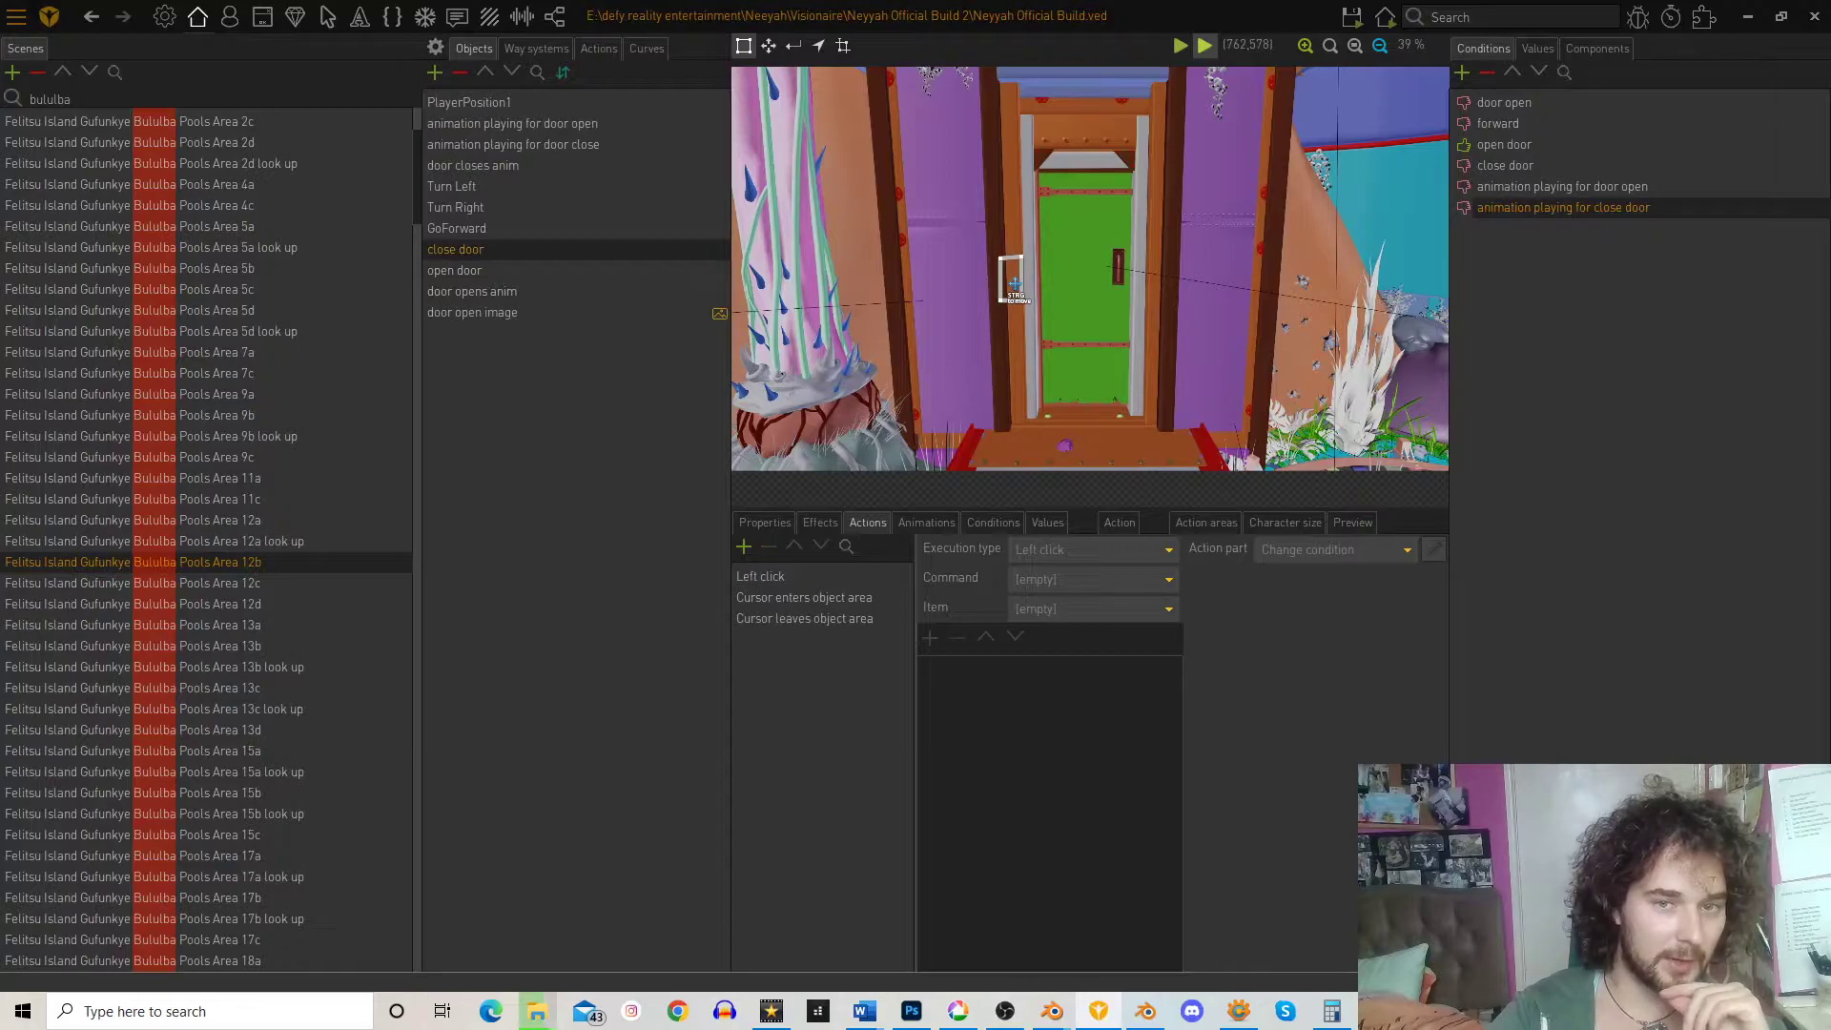
- Try moving the part changing 'close door' to true directly above 'open door' to false in the 'open door' object's left click action
left_click(502, 274)
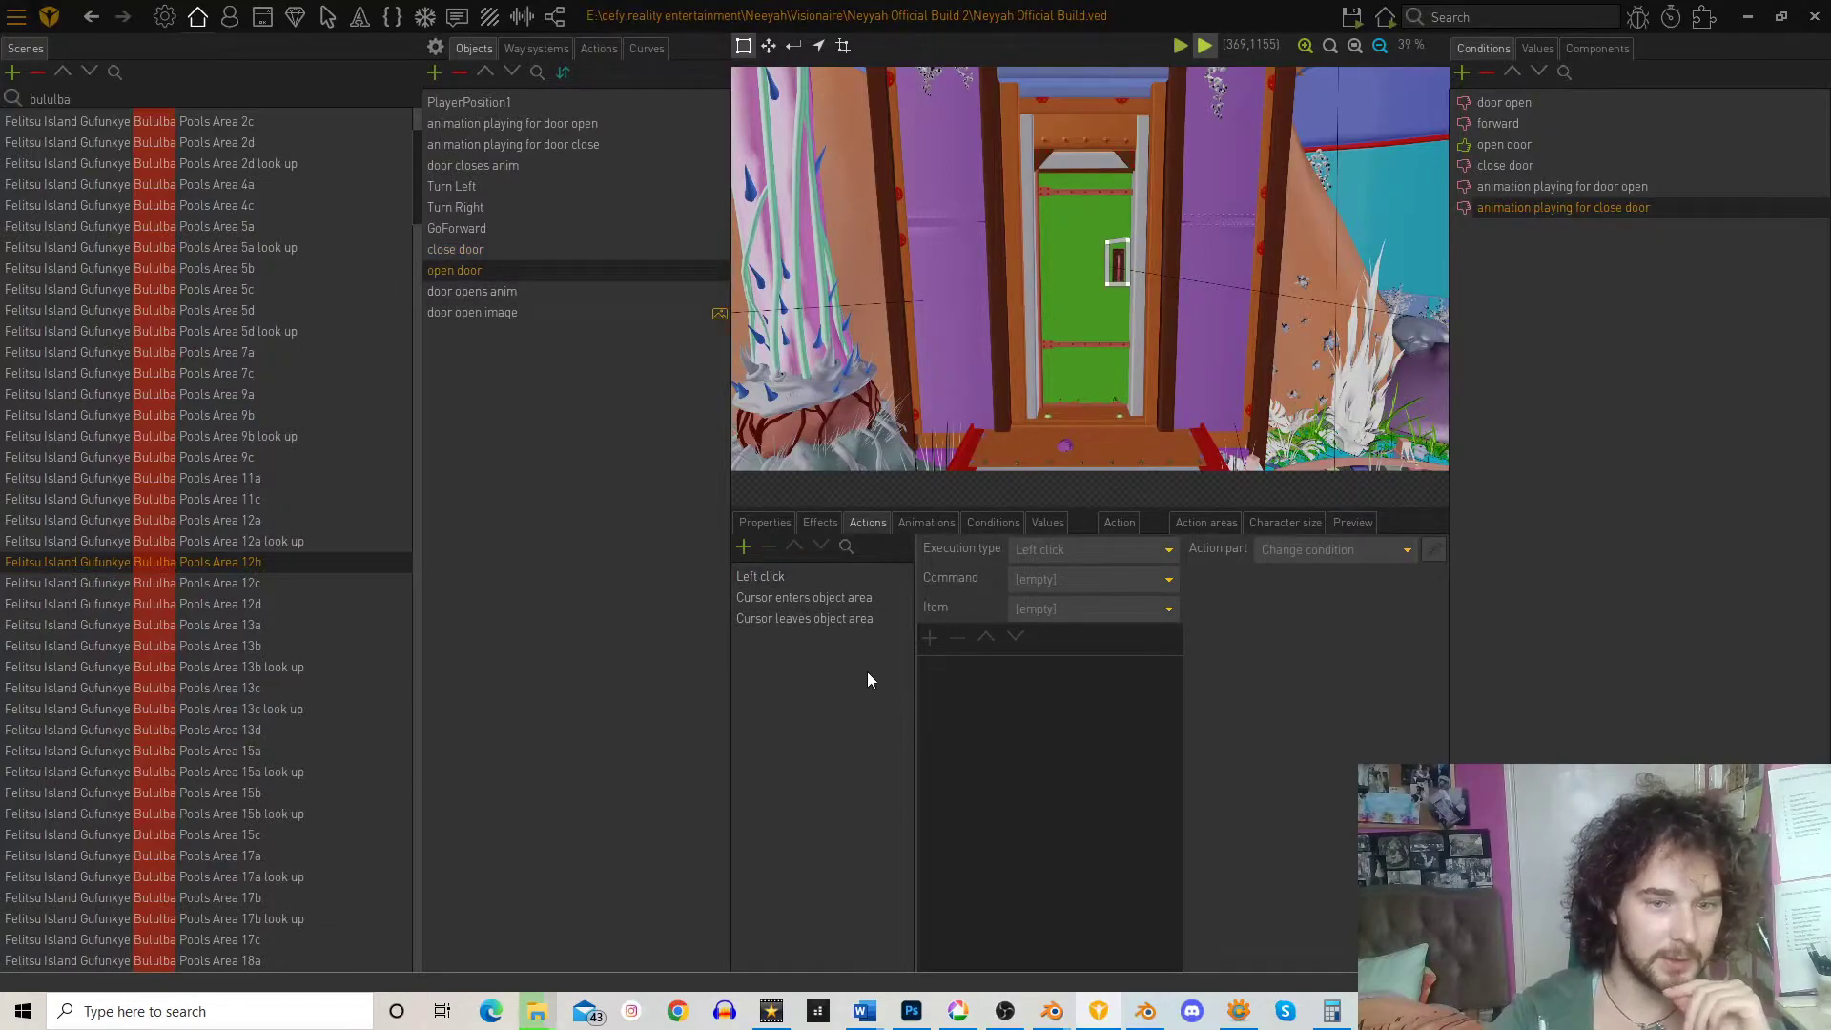
left_click(795, 578)
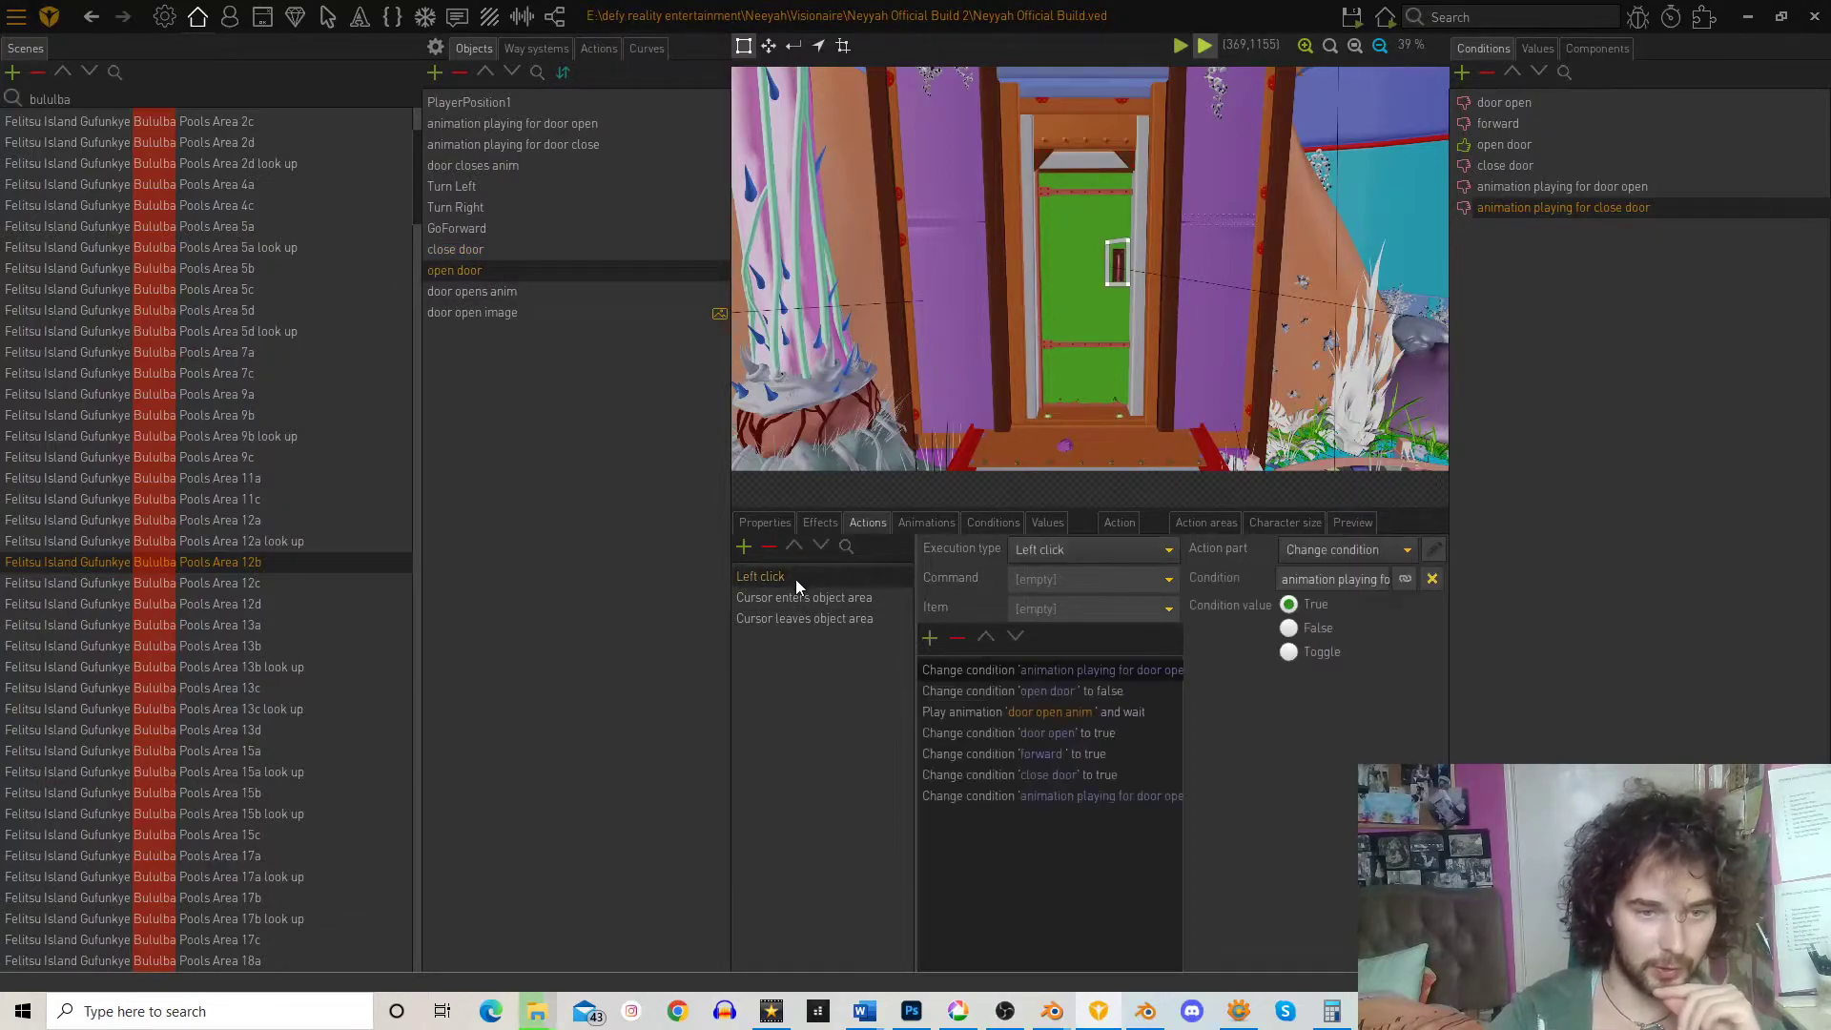
left_click(1029, 781)
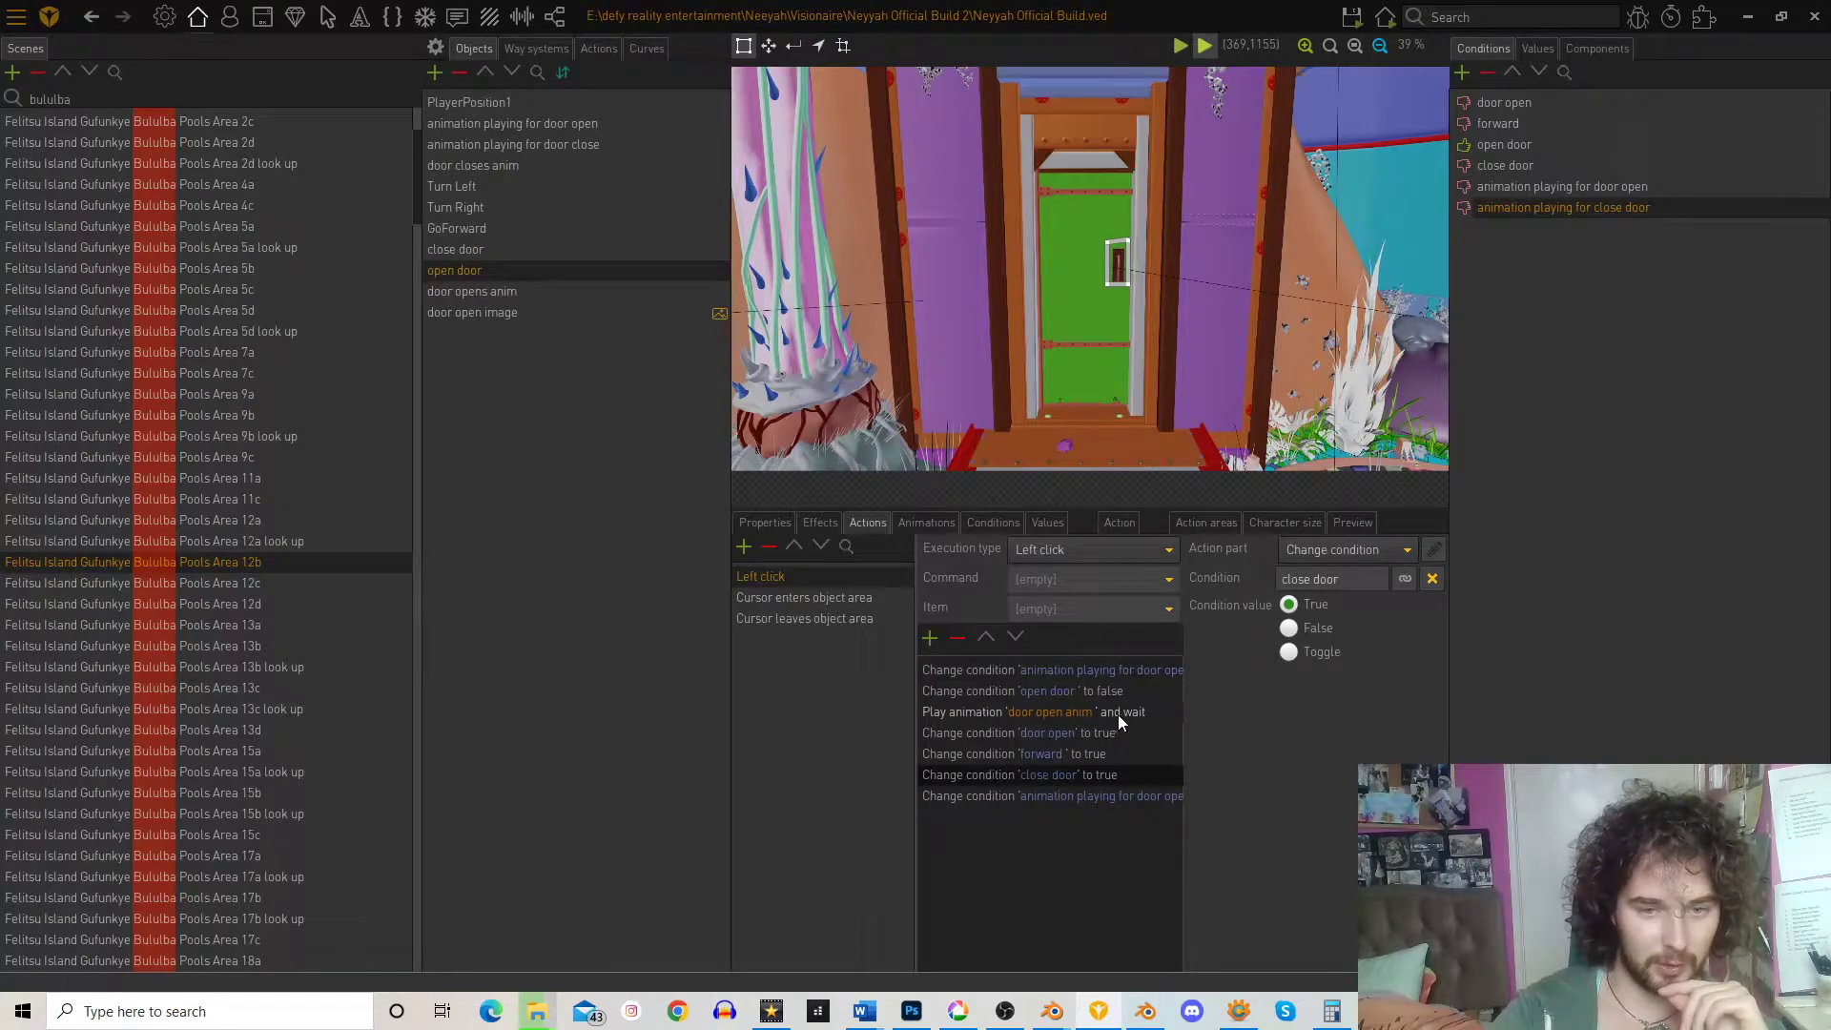
left_click(1029, 752)
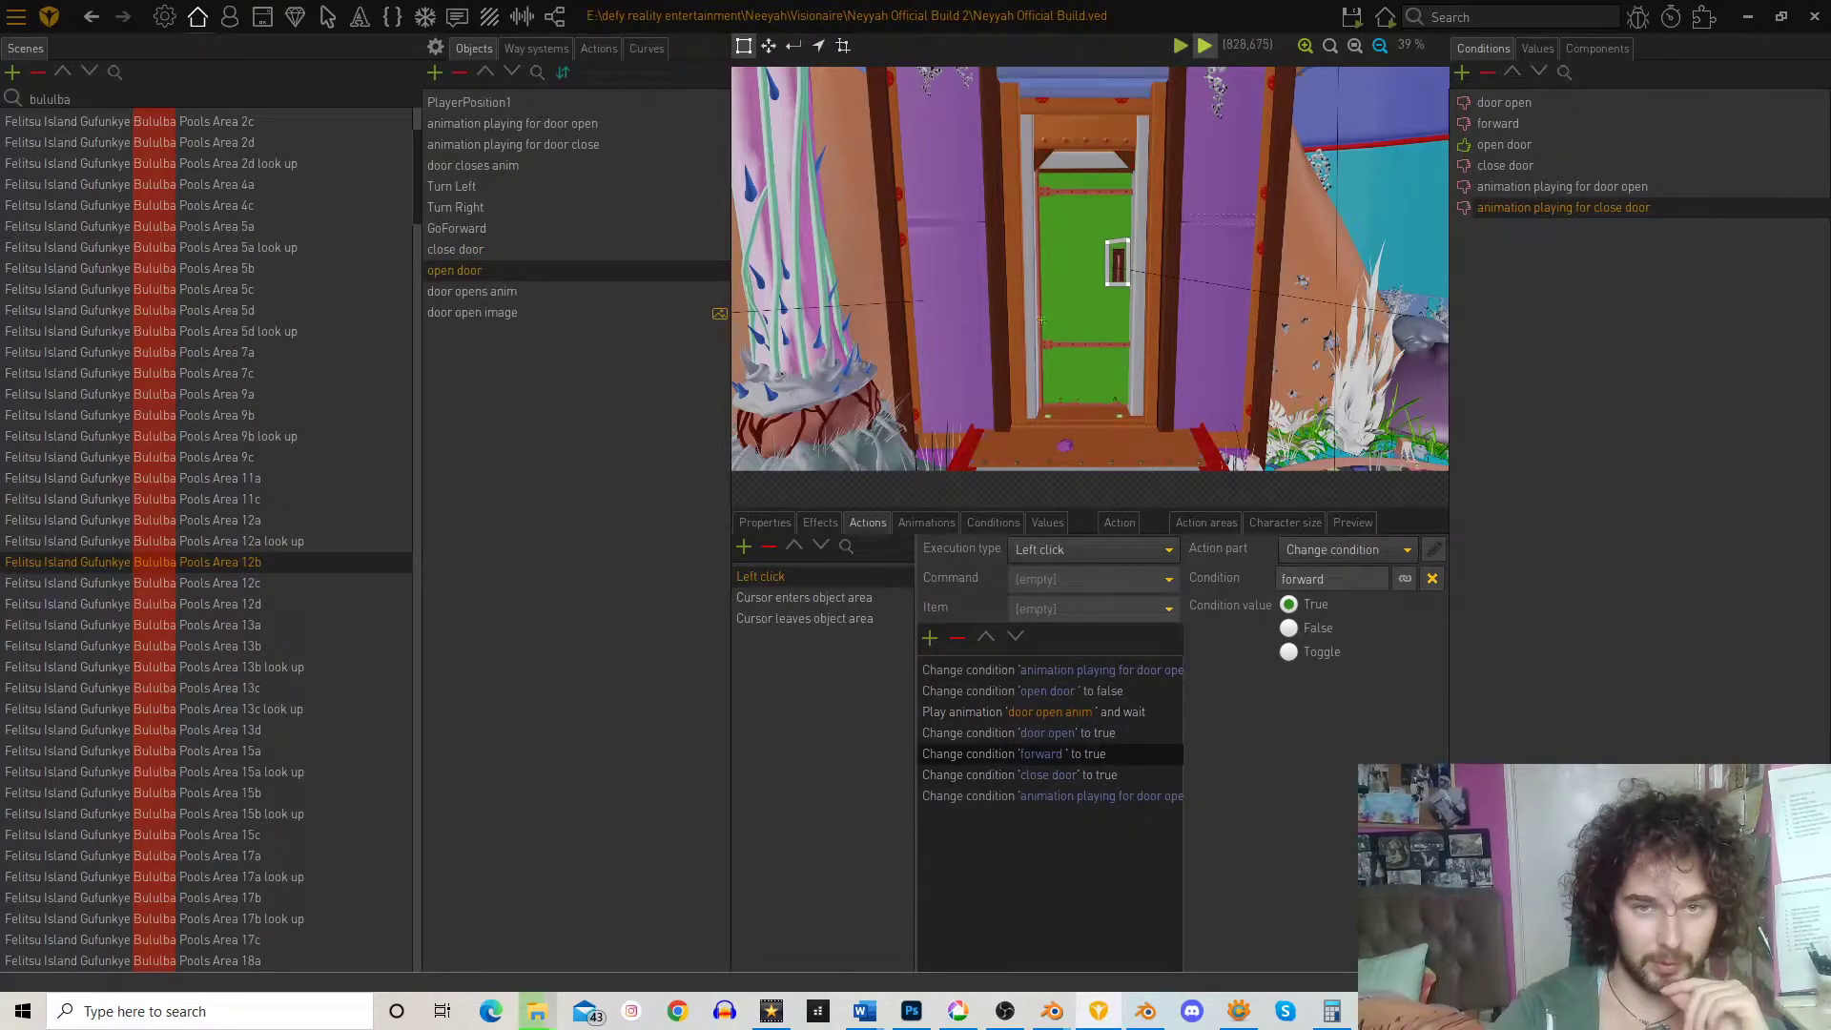
left_click(982, 780)
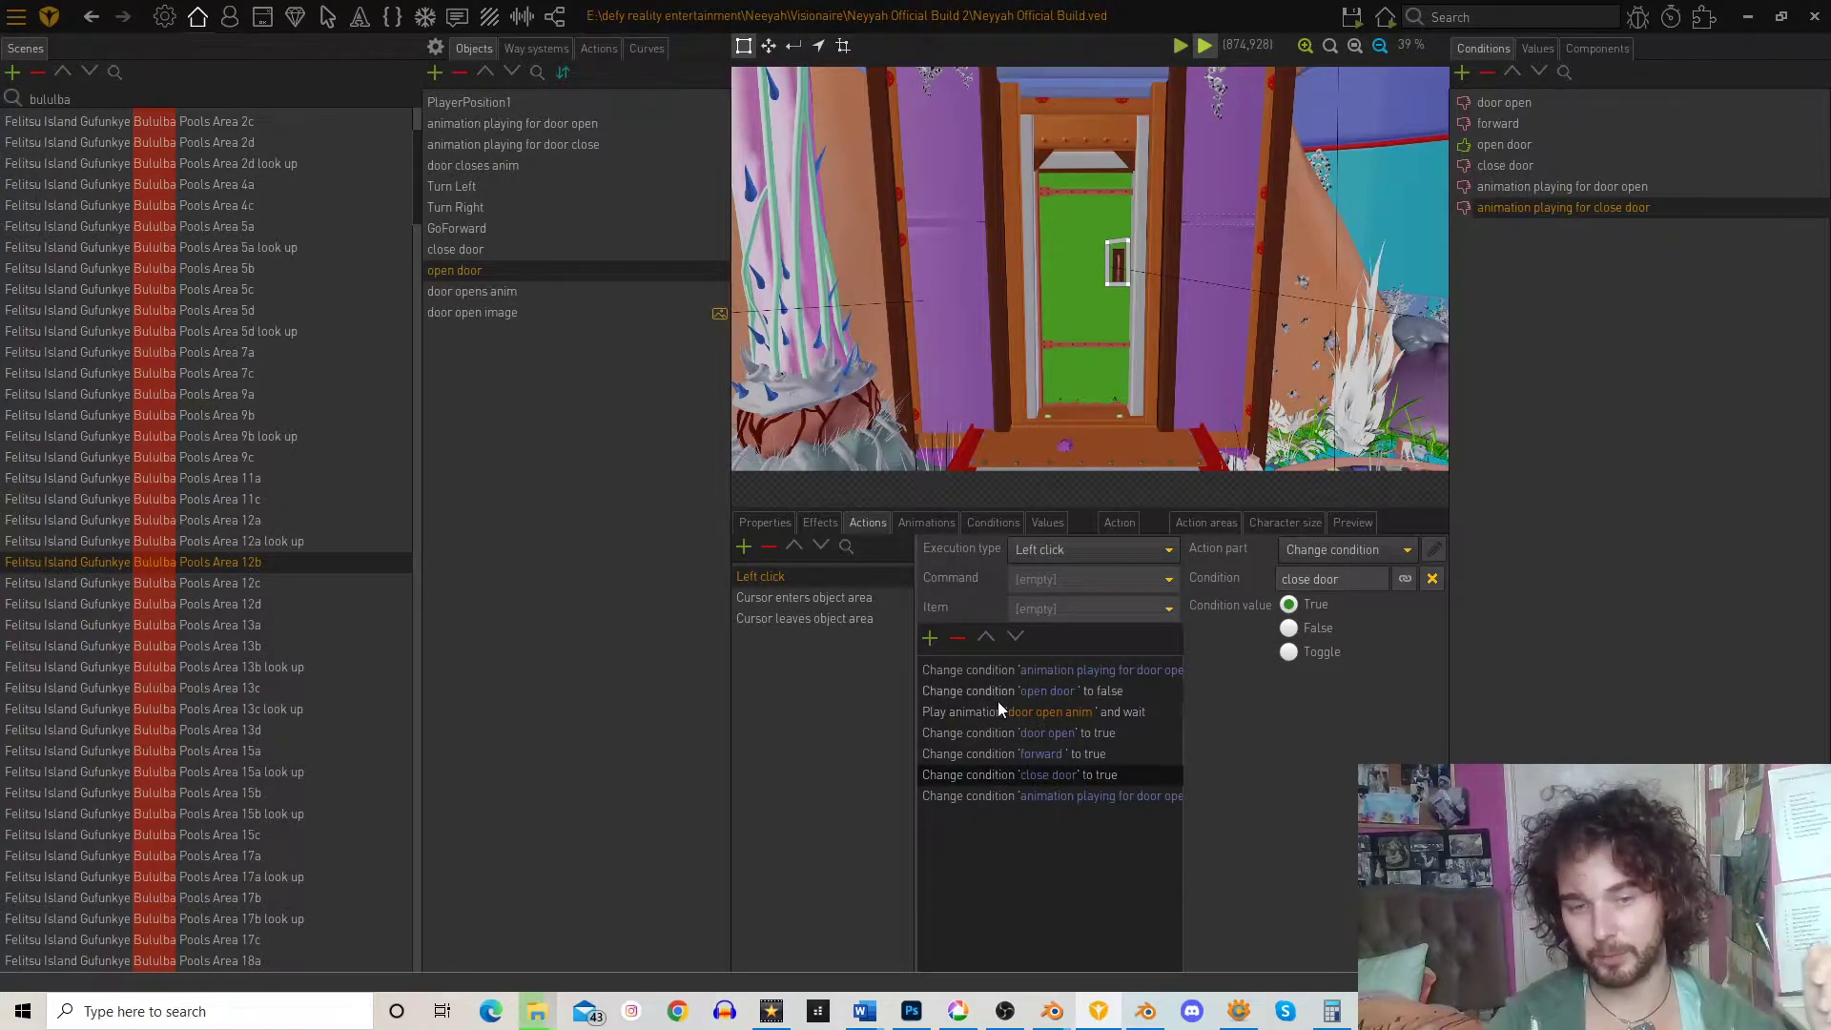
left_click_drag(993, 776, 994, 689)
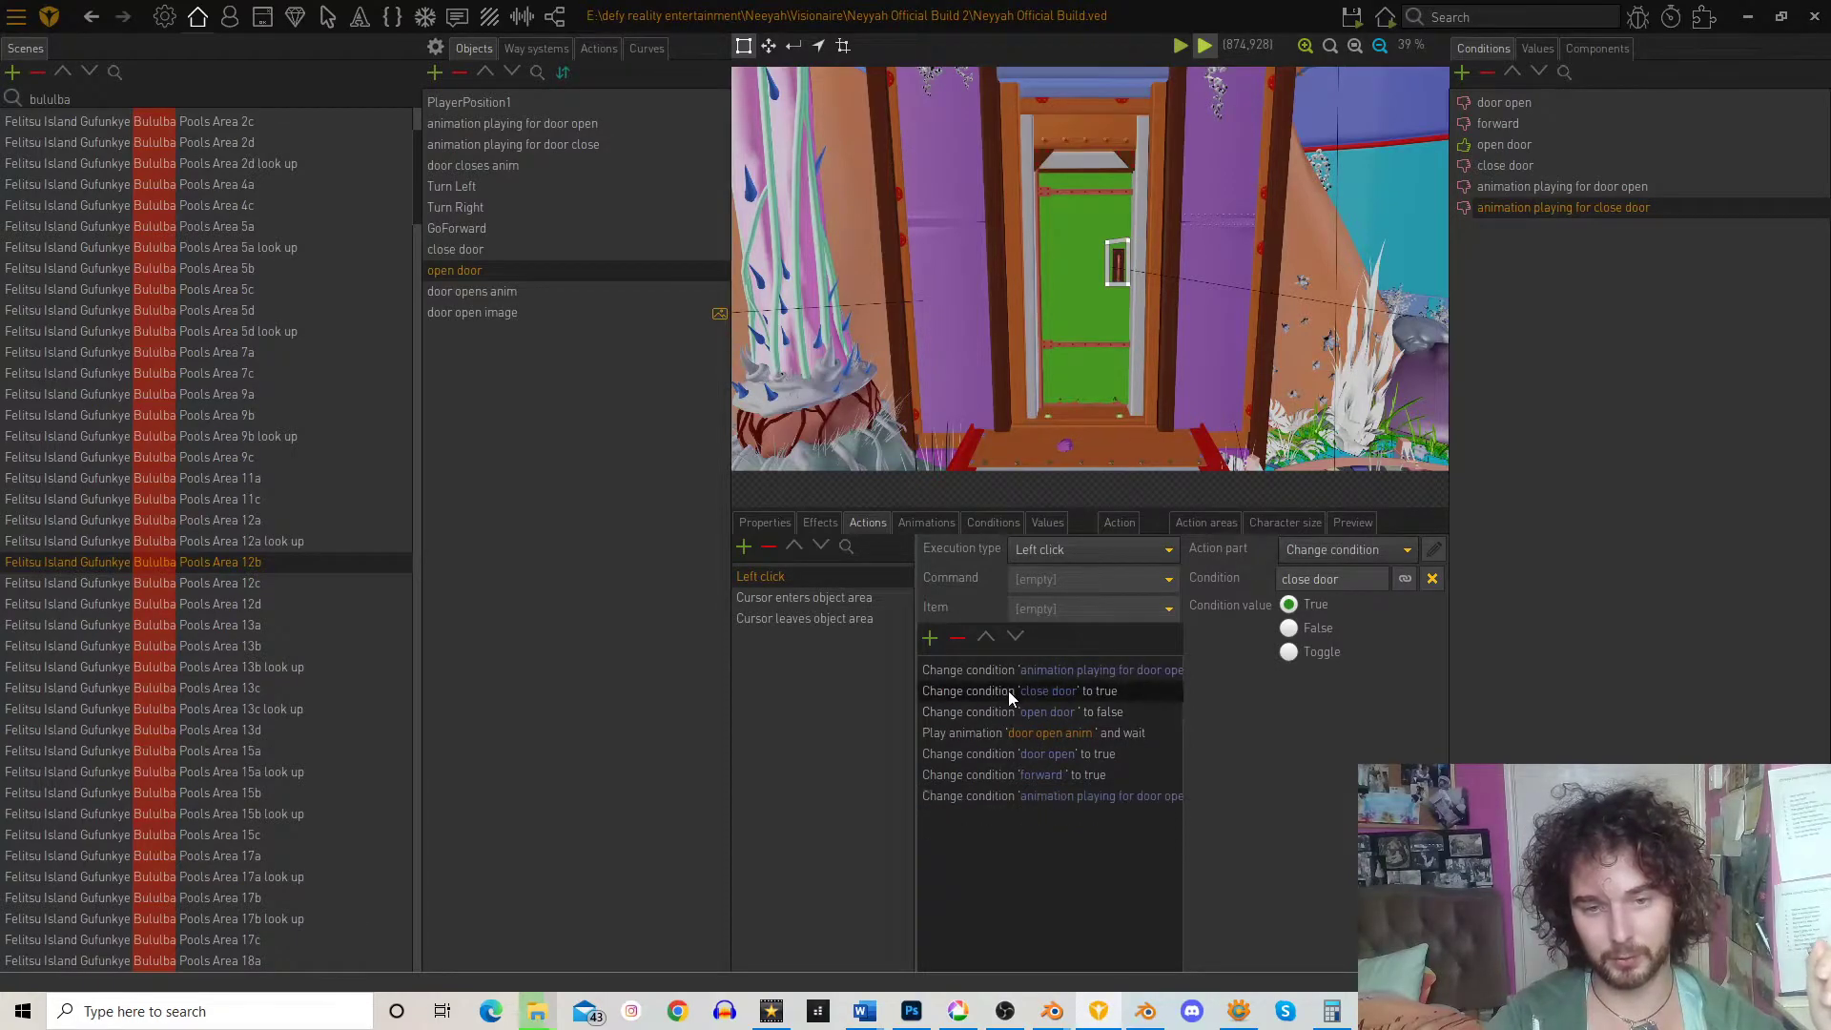
- Run the game from Bululba Pools Area 12b, open the door to test the cursor, and quit without saving the game
left_click(1366, 96)
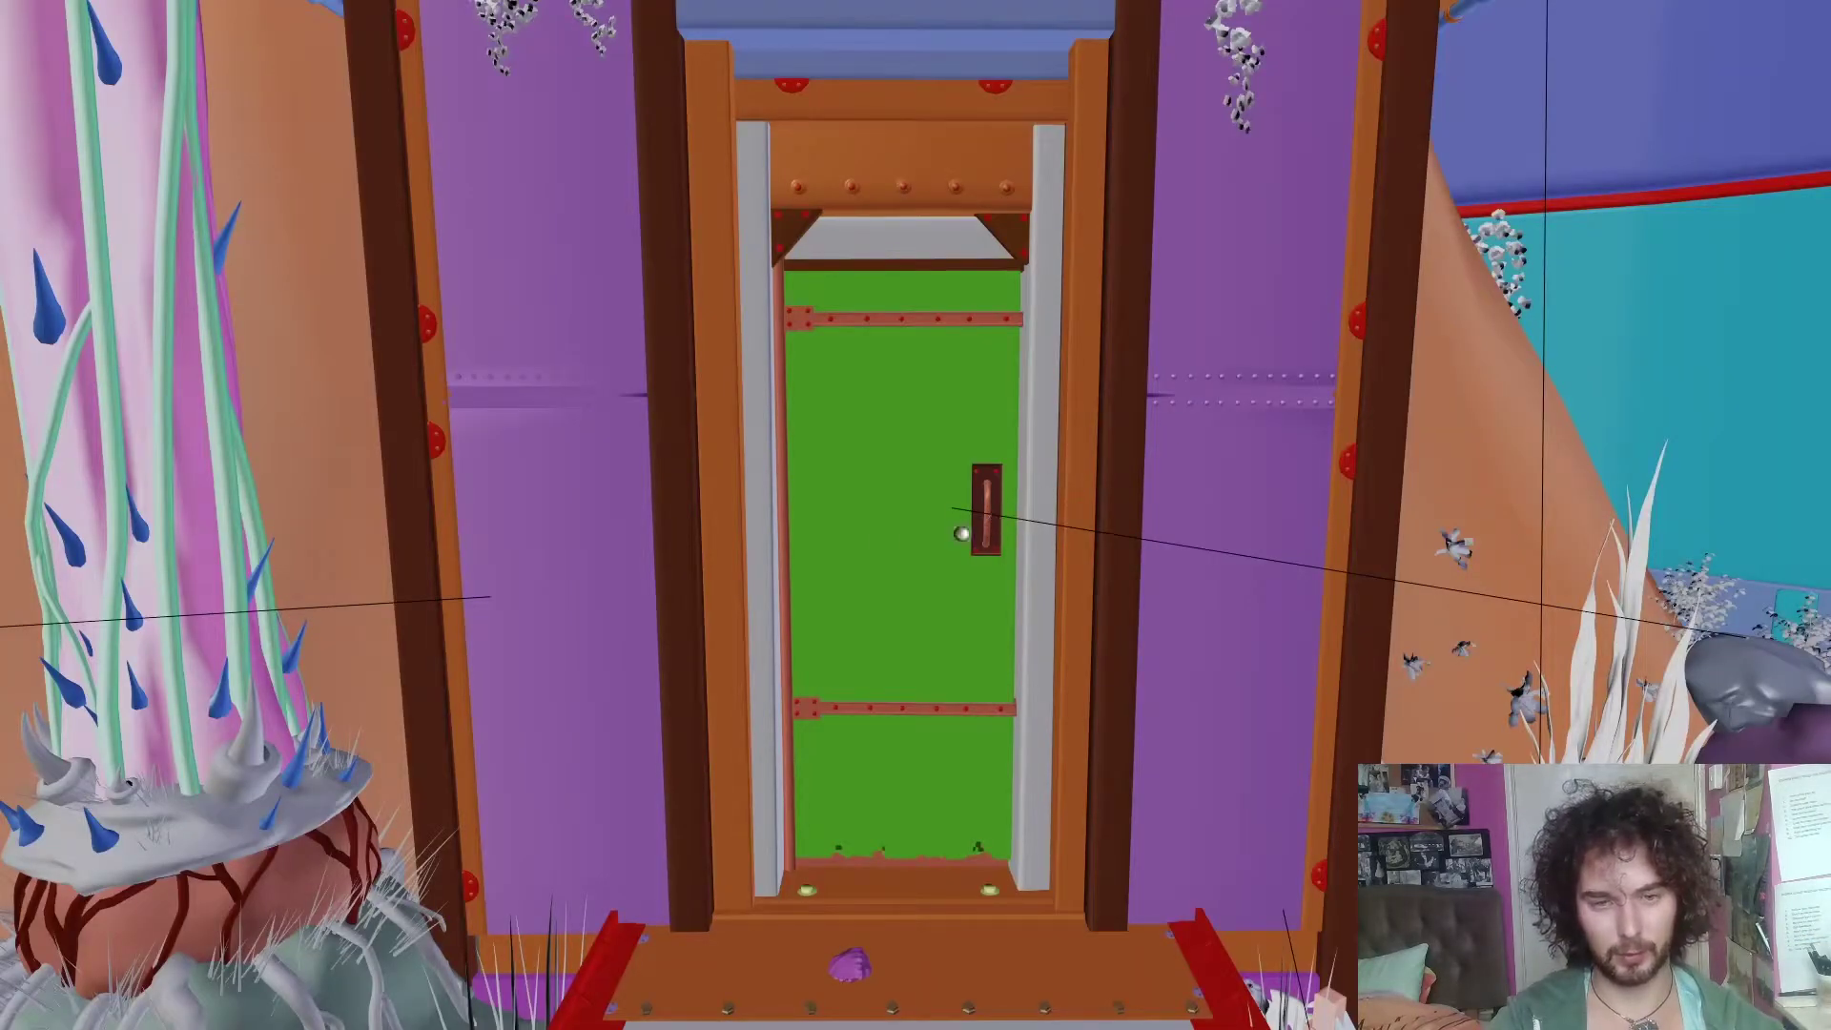
left_click(962, 533)
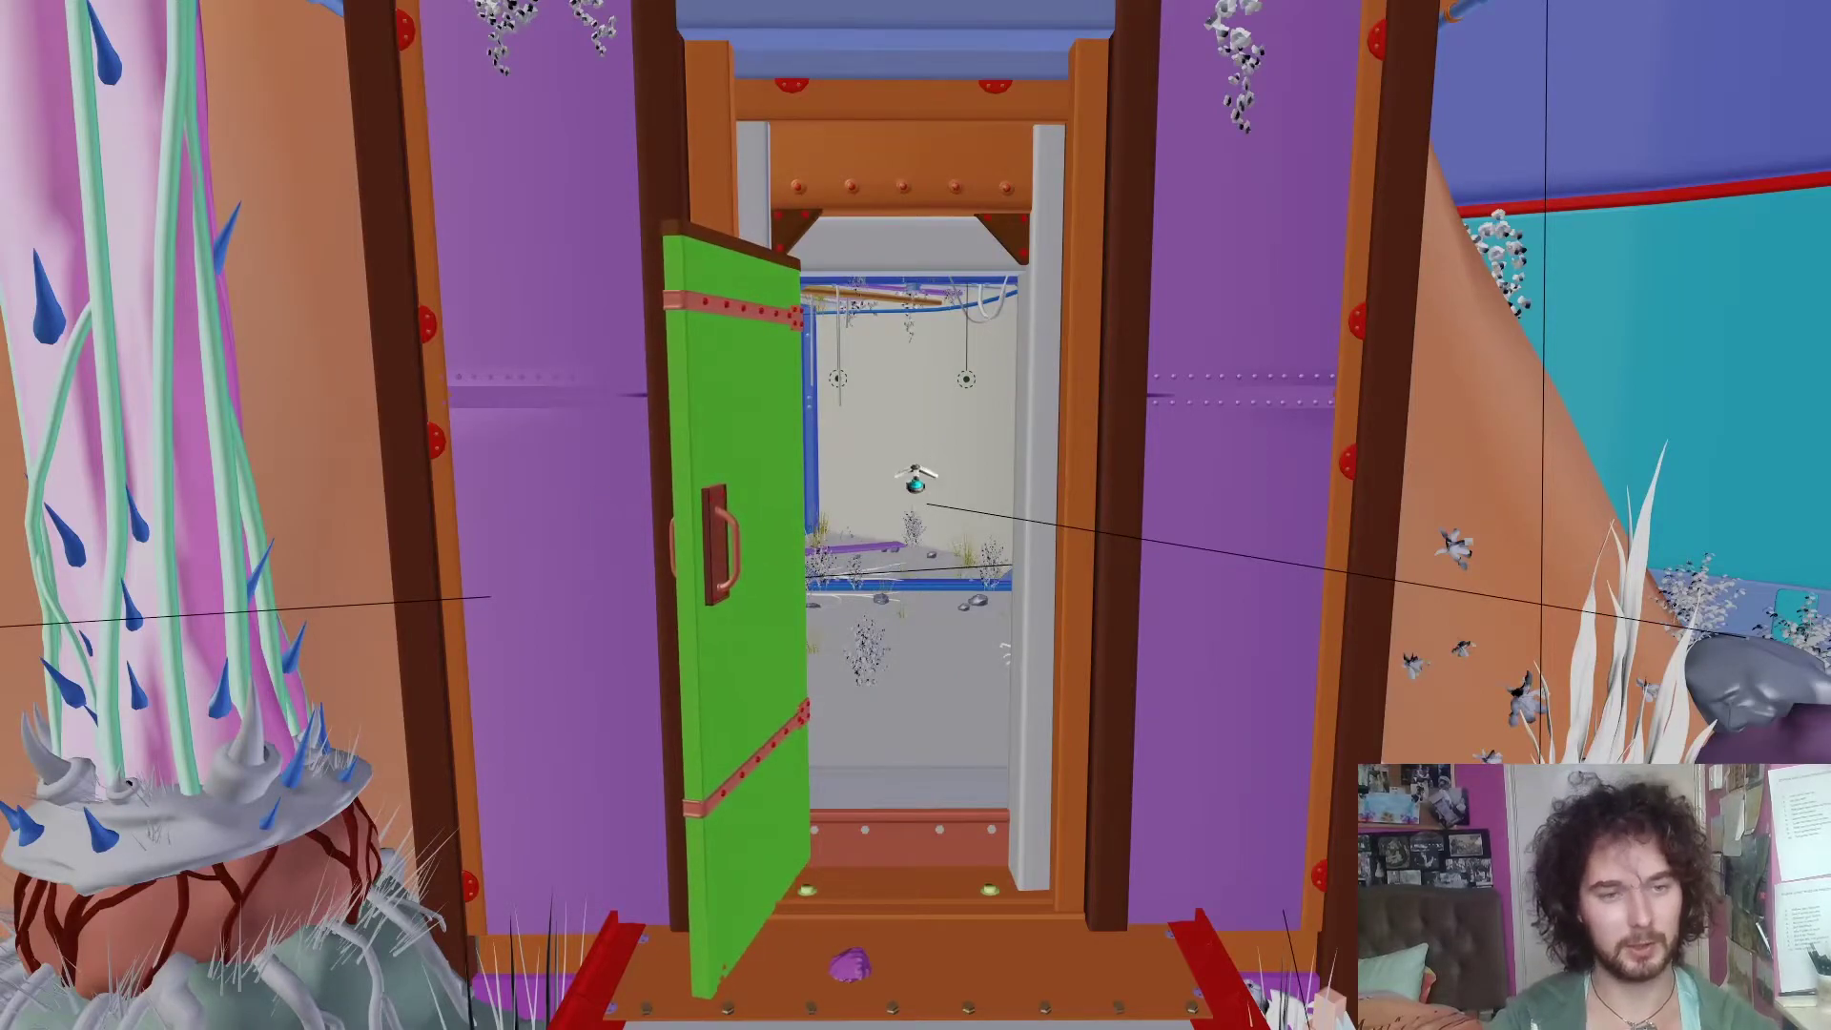
left_click(1729, 77)
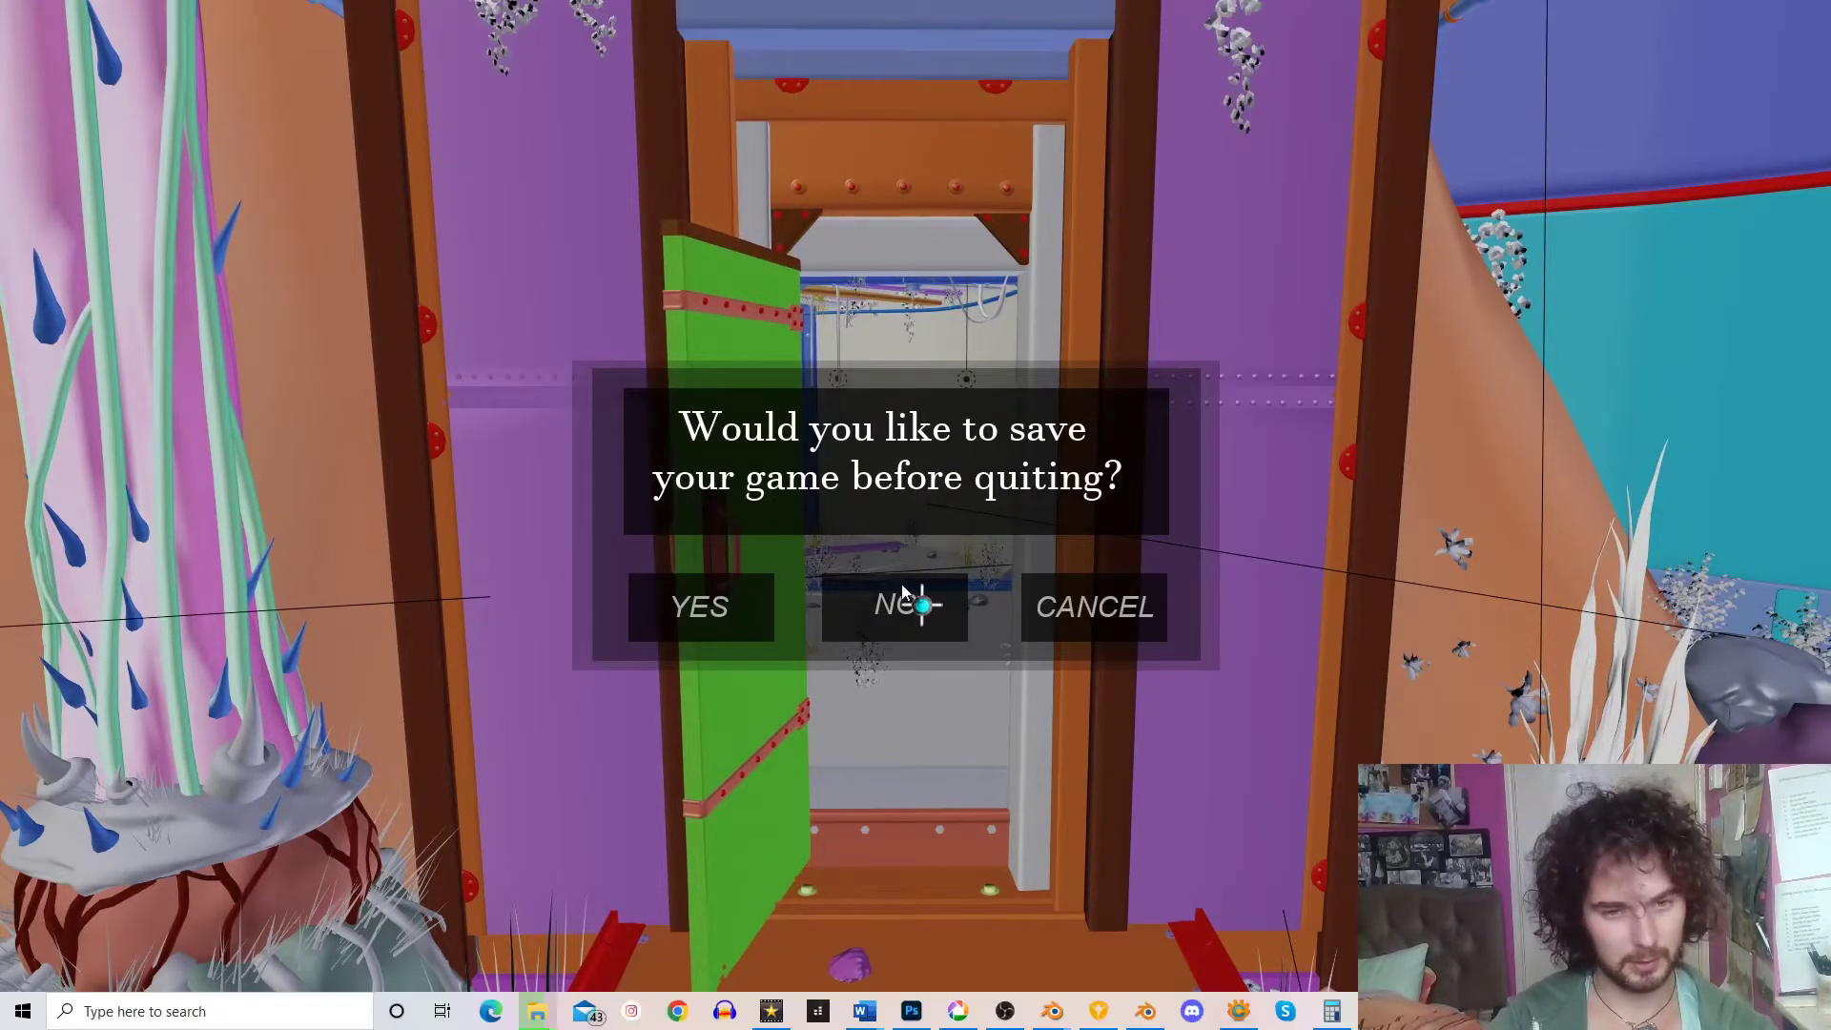
left_click(921, 605)
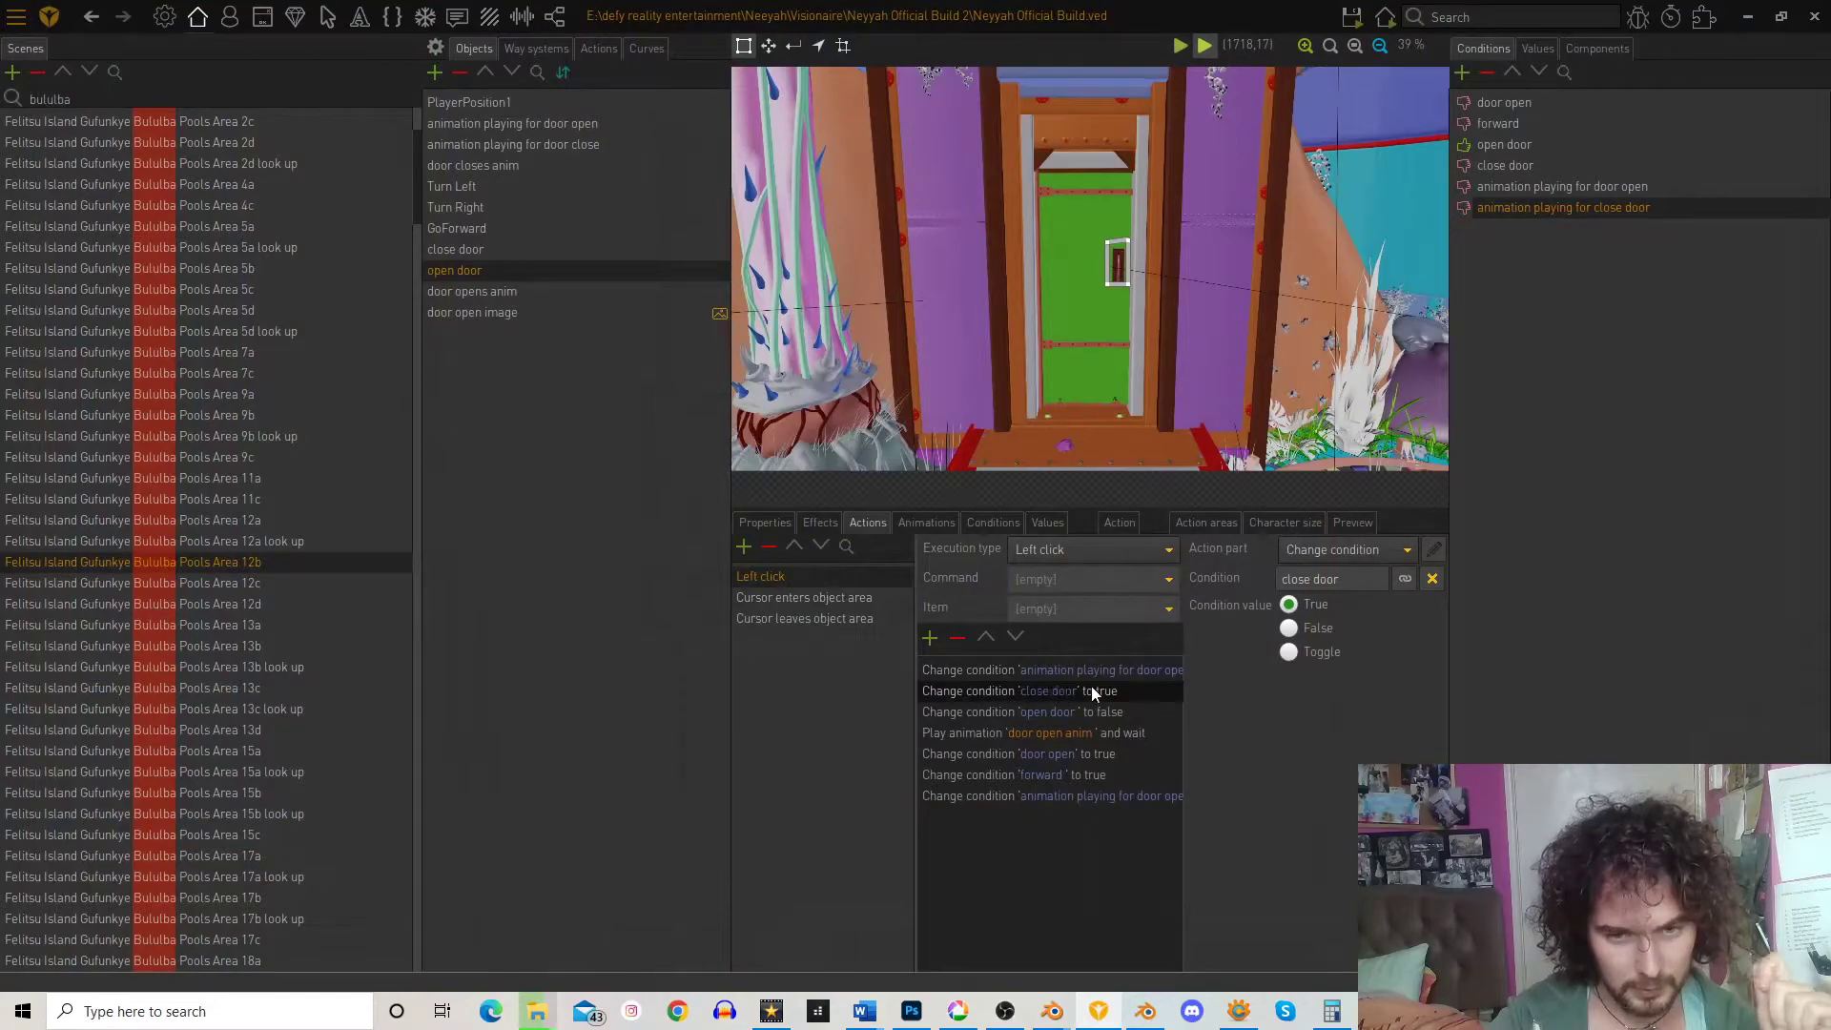
- Examine the area of the blocking object 'animation playing for door open' relative to the scene's edges
left_click(996, 674)
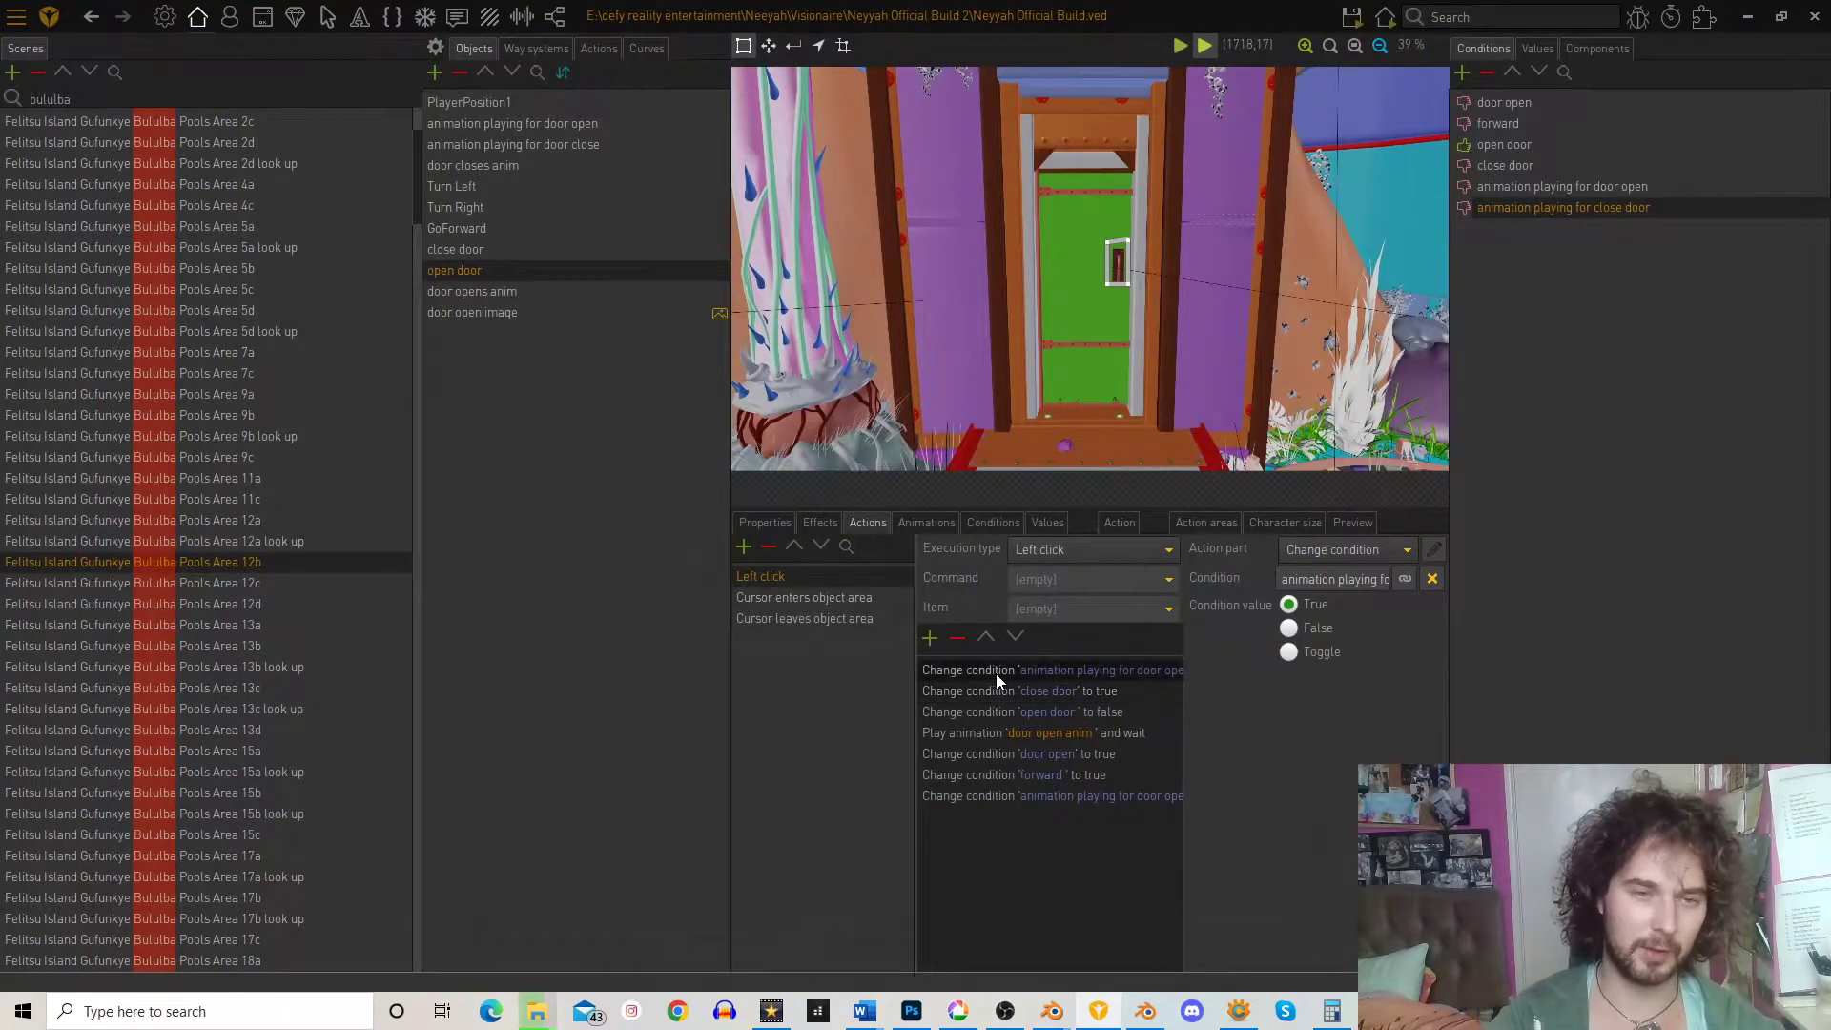
left_click(605, 130)
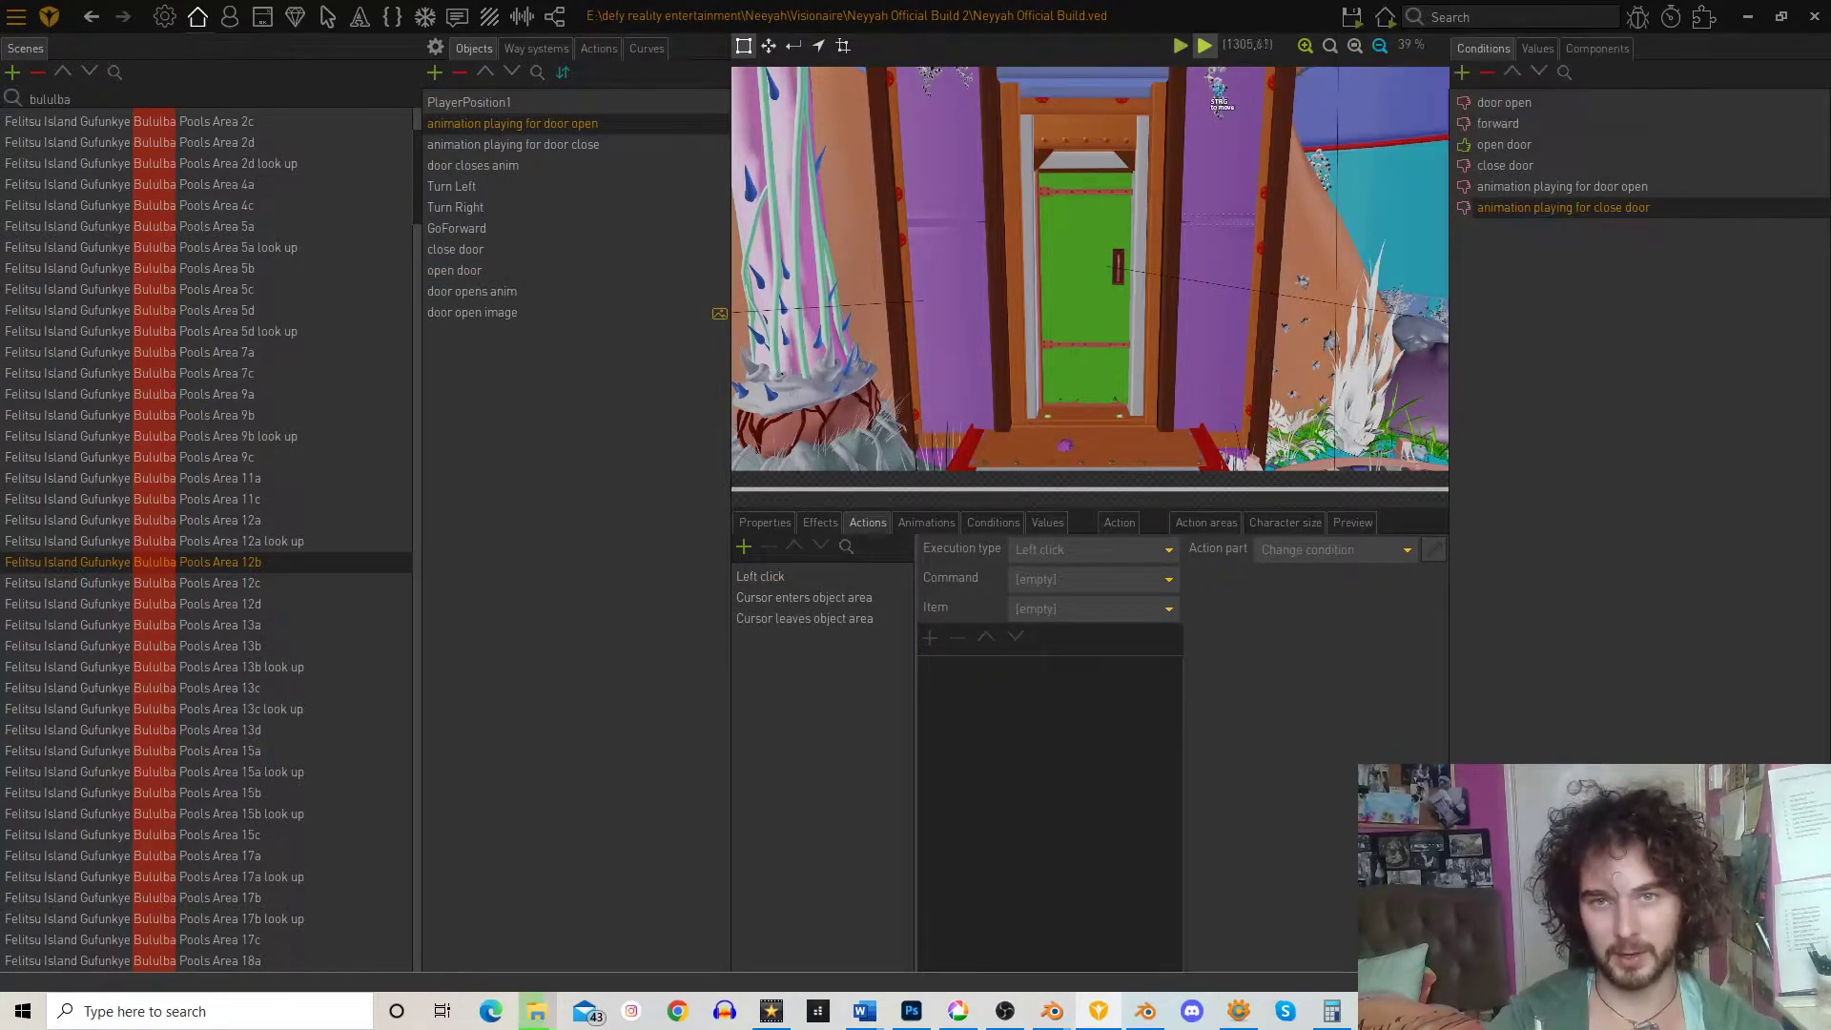
left_click(1381, 48)
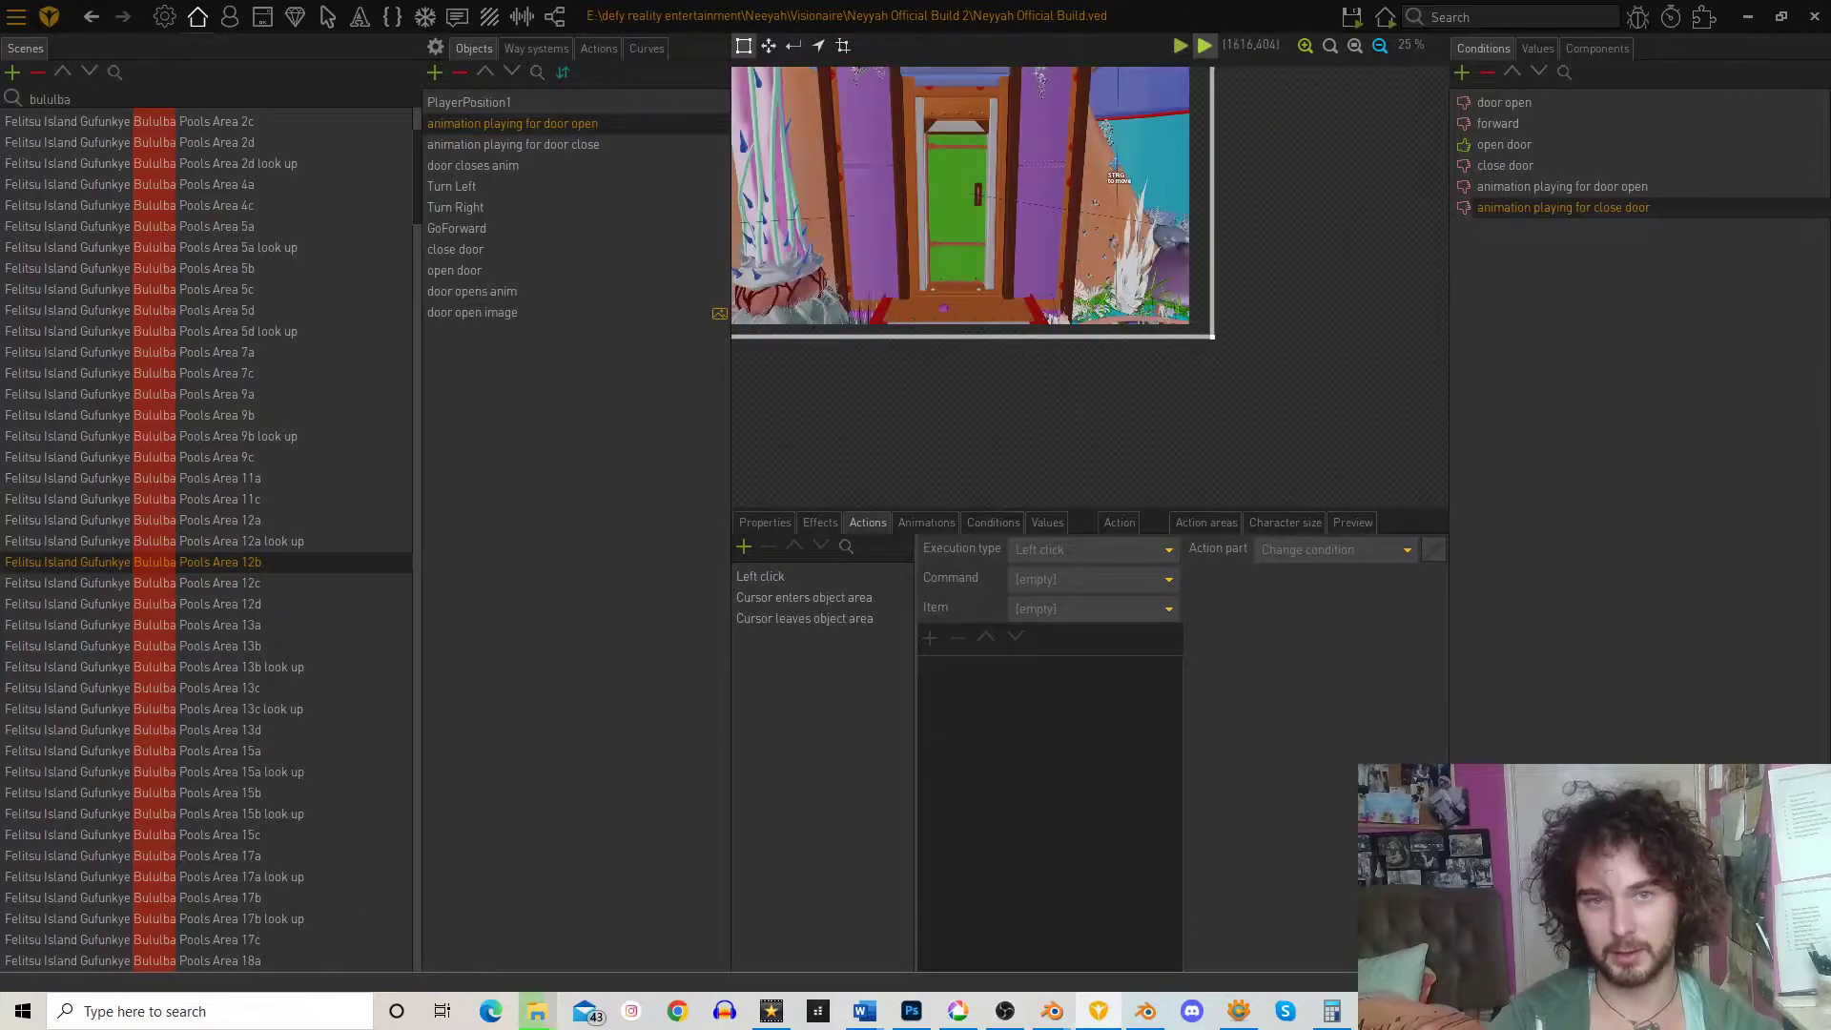
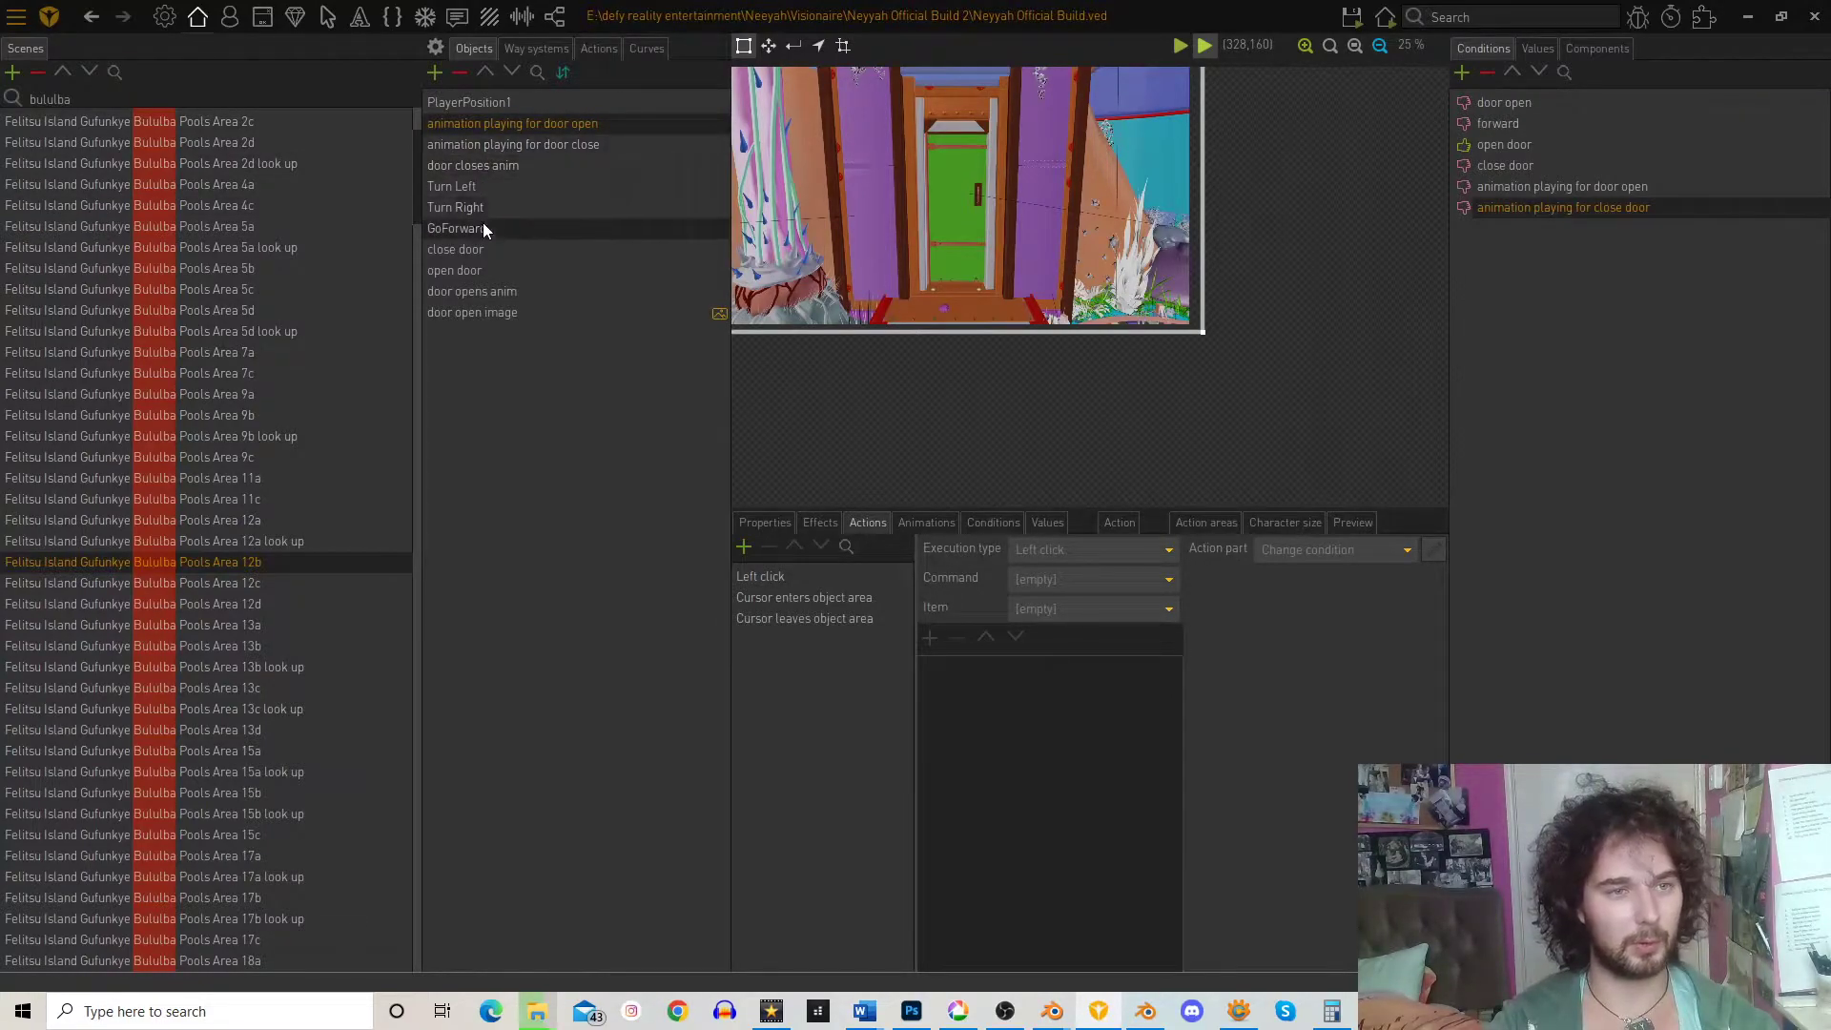
- Move the part changing 'close door' to true between 'door open' and 'forward' in the 'open door' object's left click action
left_click(482, 268)
left_click(860, 574)
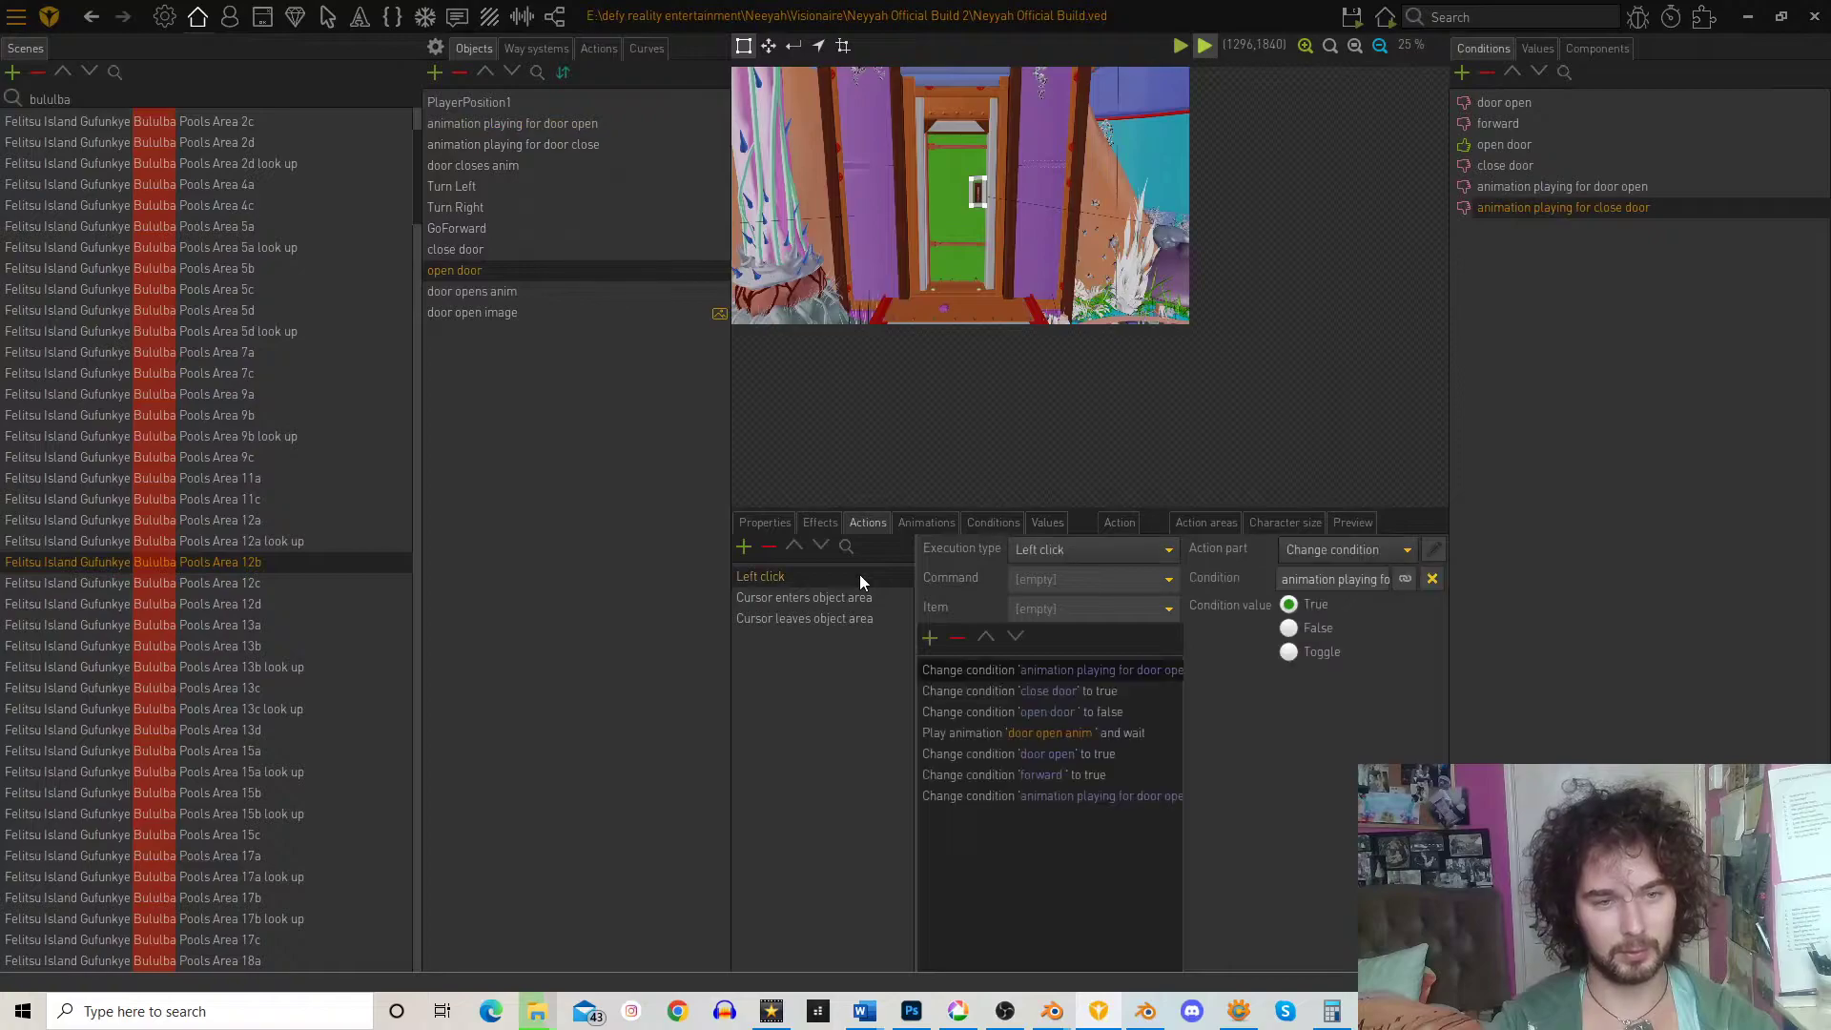
left_click(983, 711)
left_click_drag(1000, 734, 1001, 782)
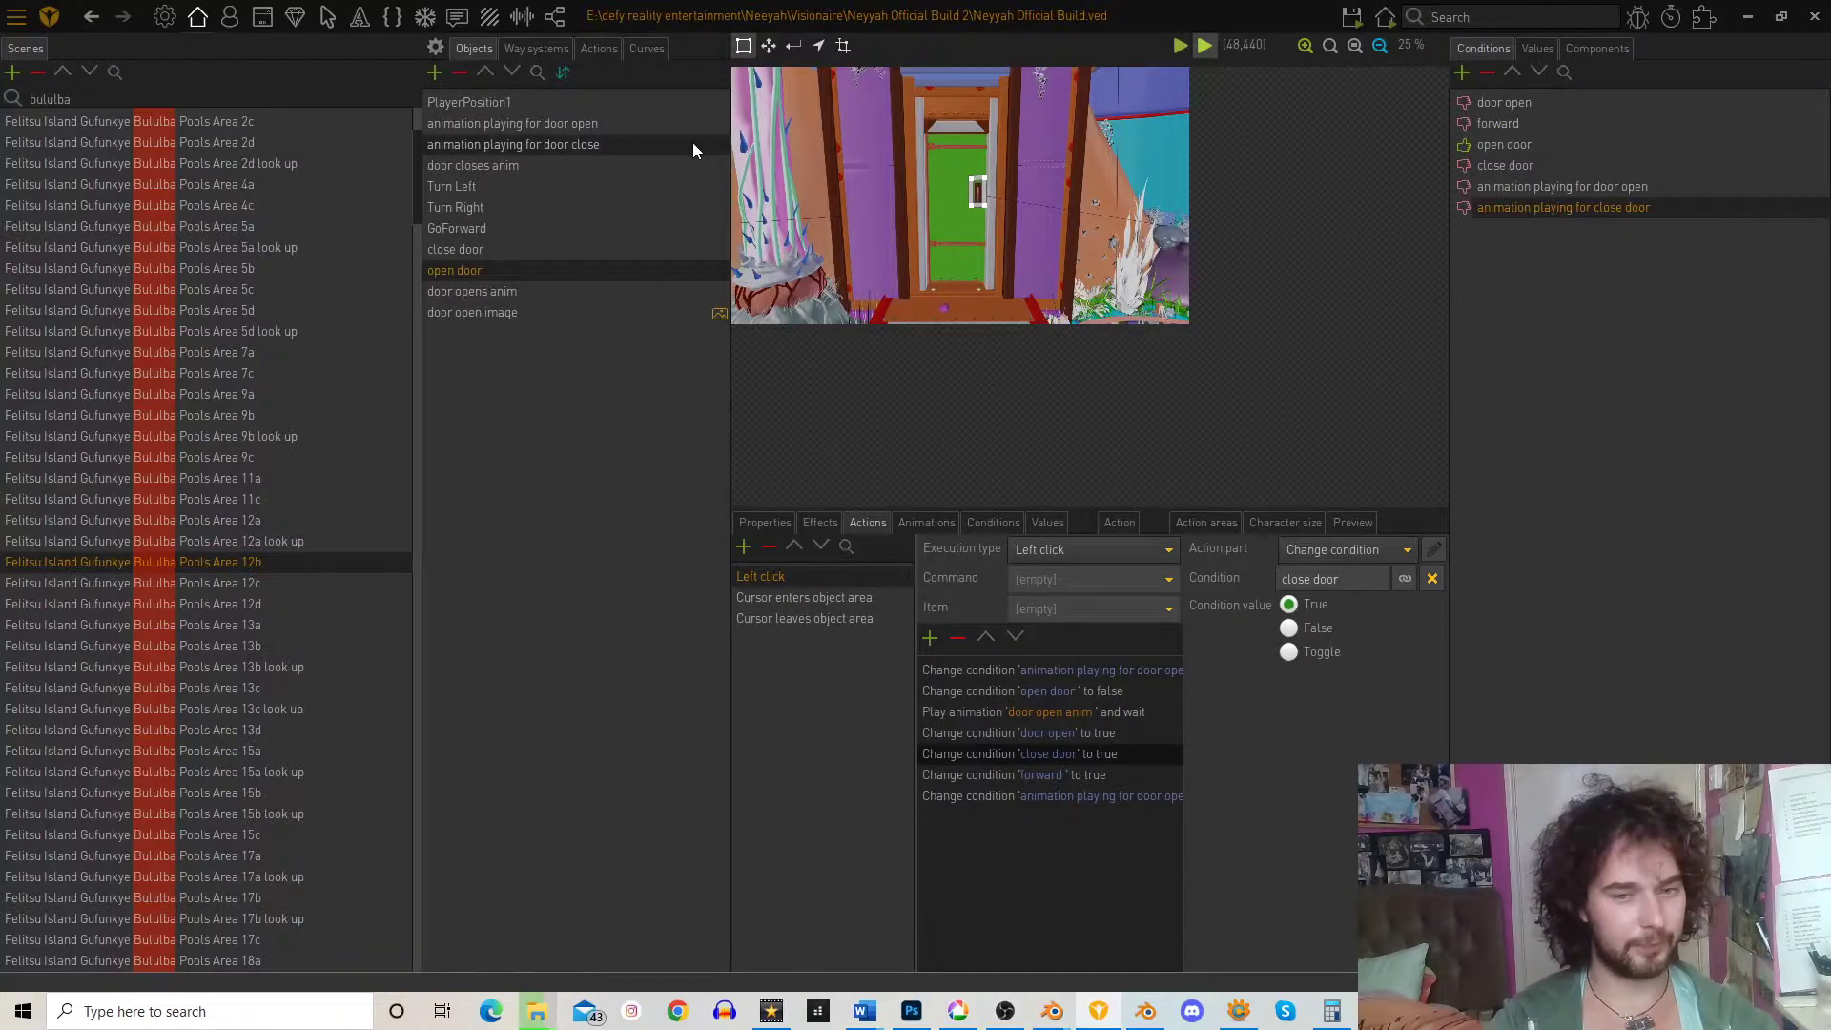
- Run the game from the scene and test opening and closing the door while checking the cursor during both animations
left_click(479, 256)
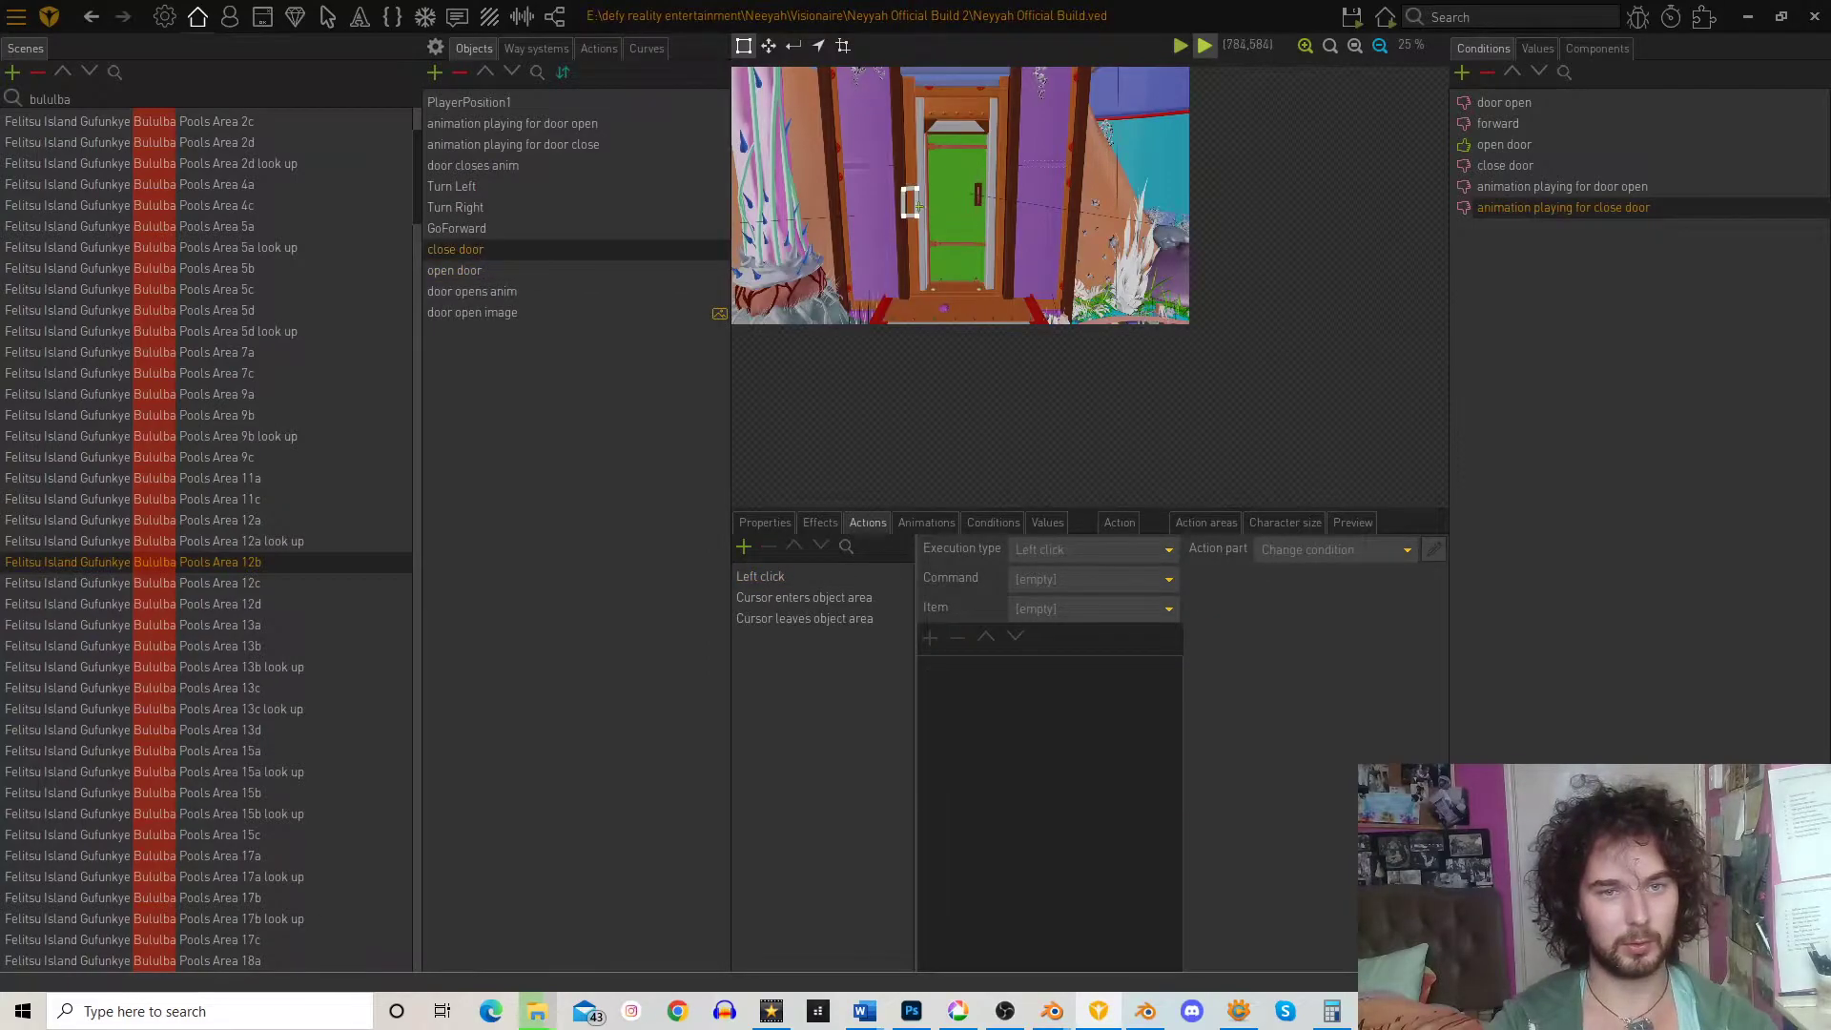
mouse_move(1354, 29)
left_click(1368, 96)
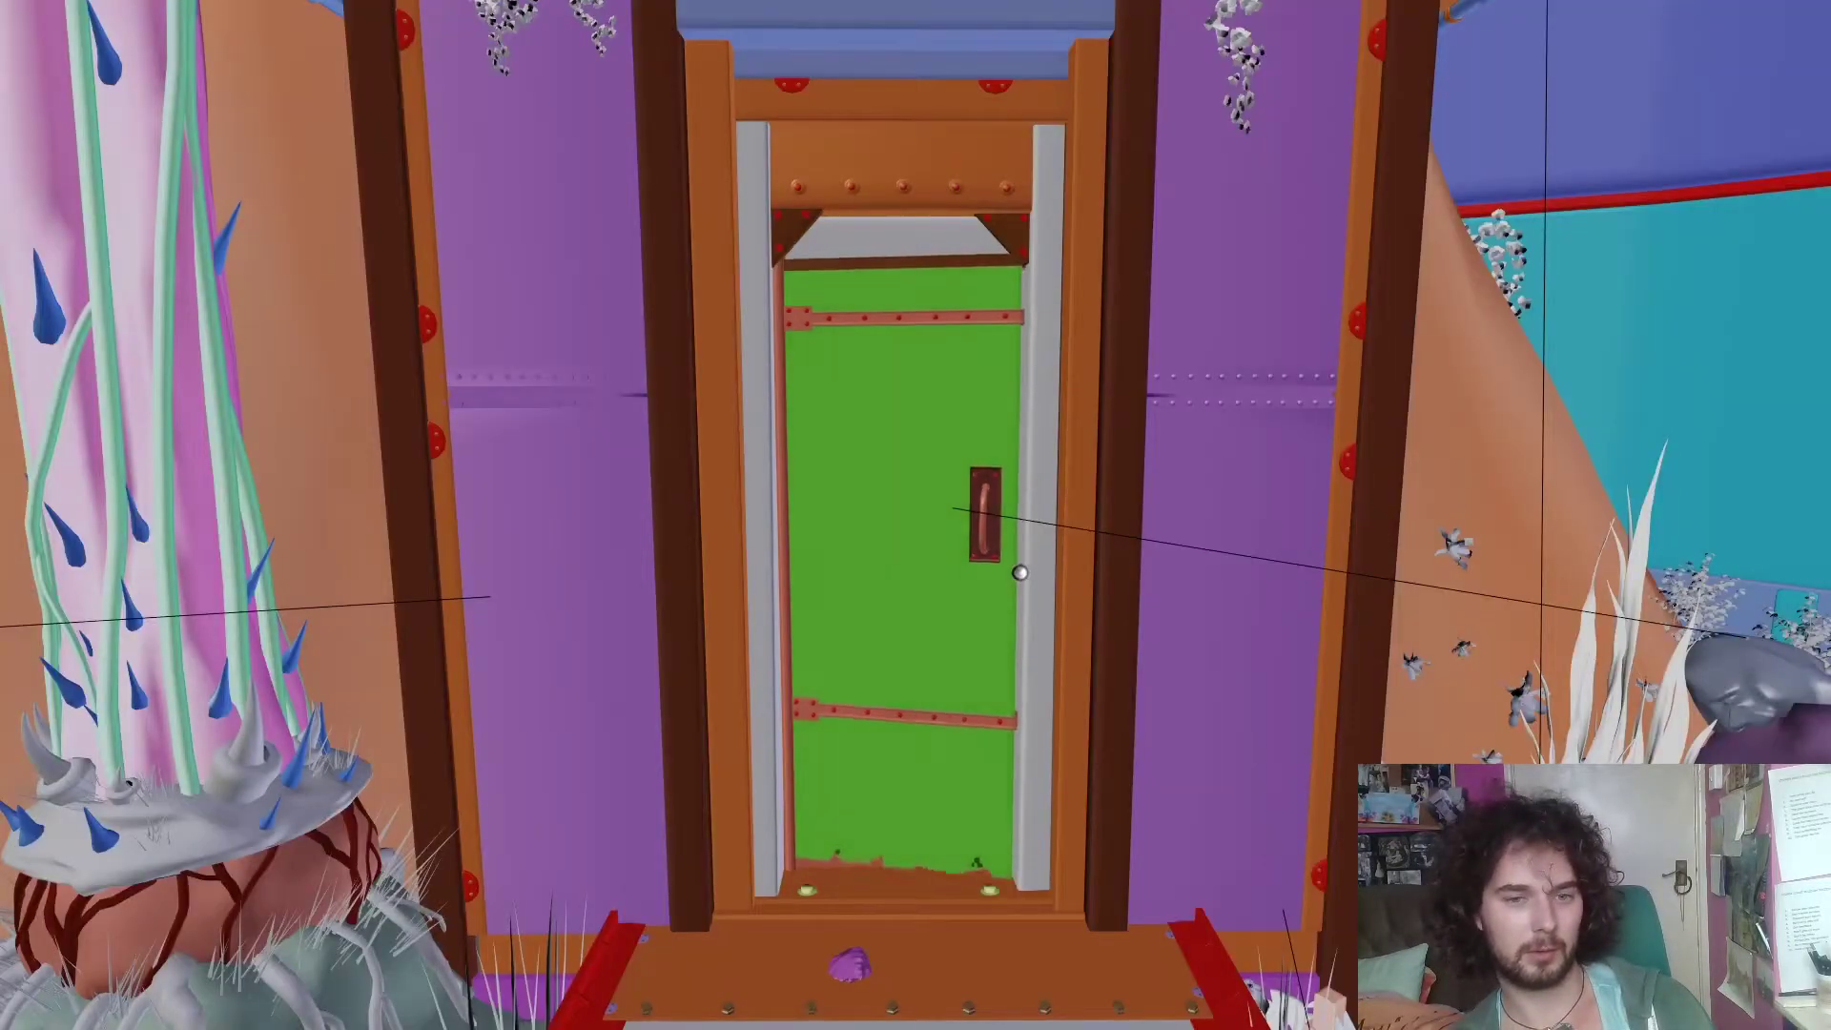
left_click(1020, 572)
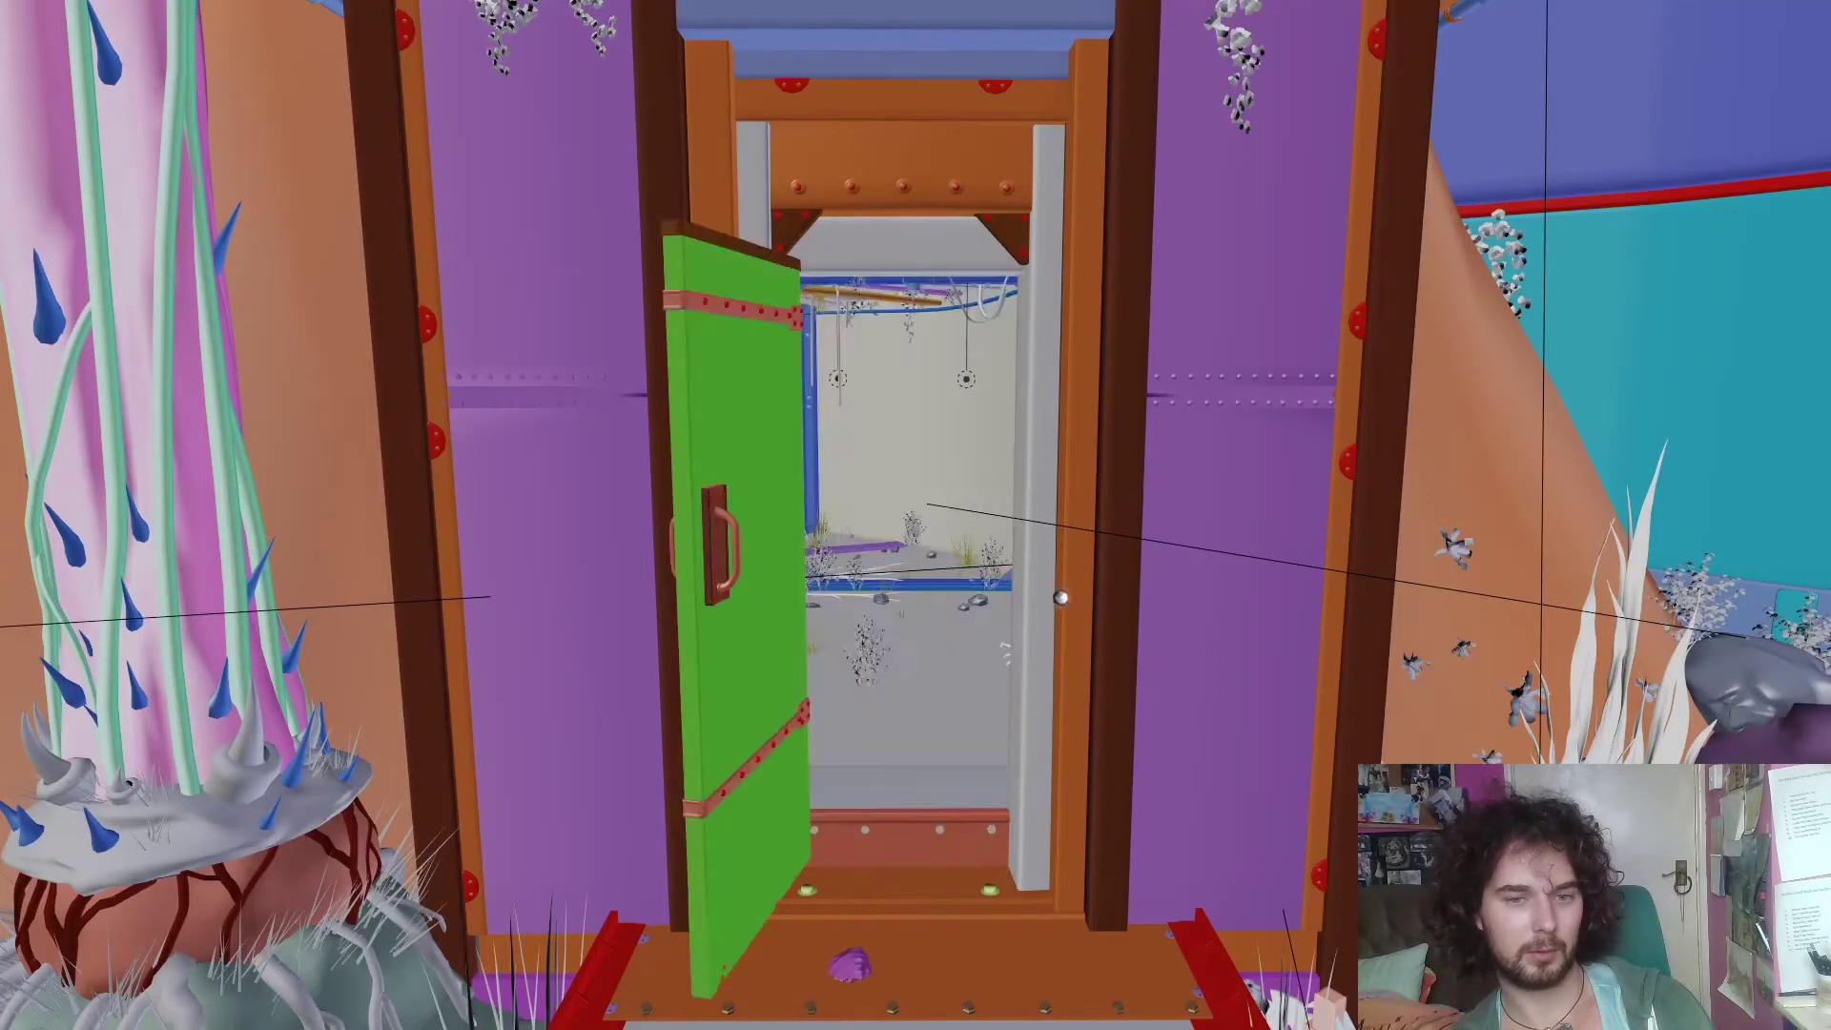
left_click(728, 573)
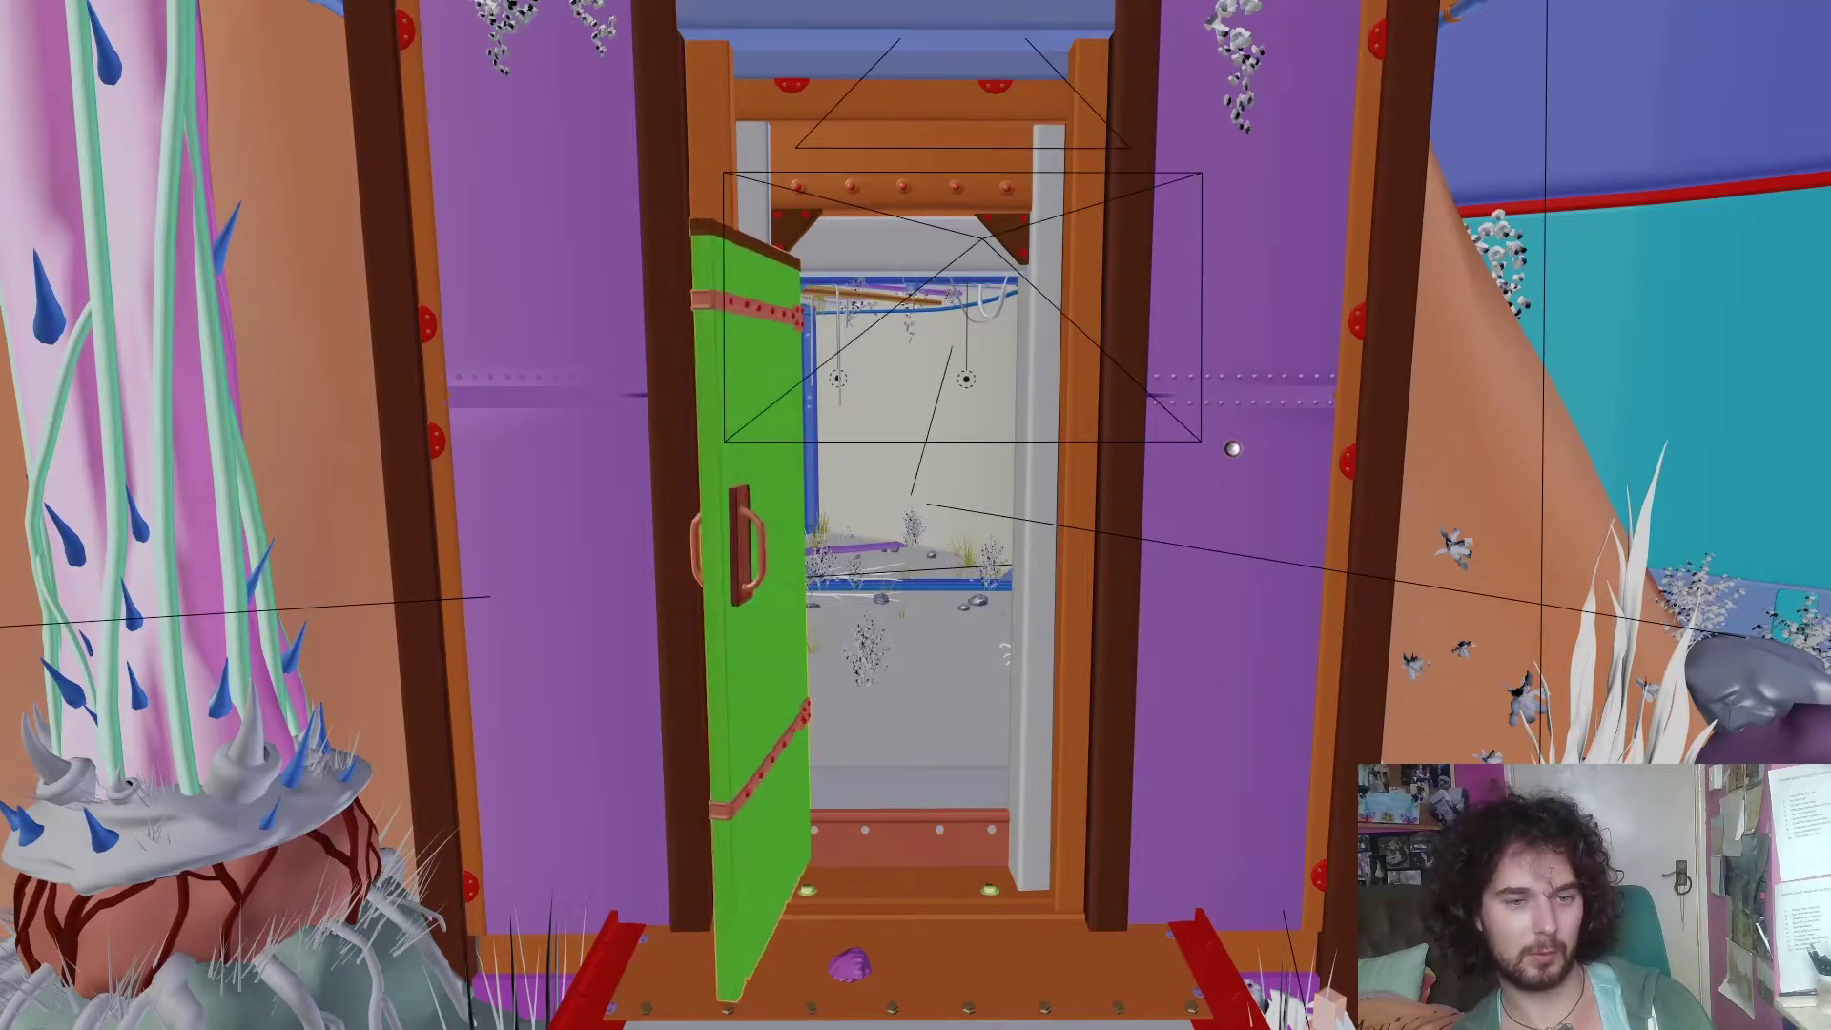
left_click(706, 558)
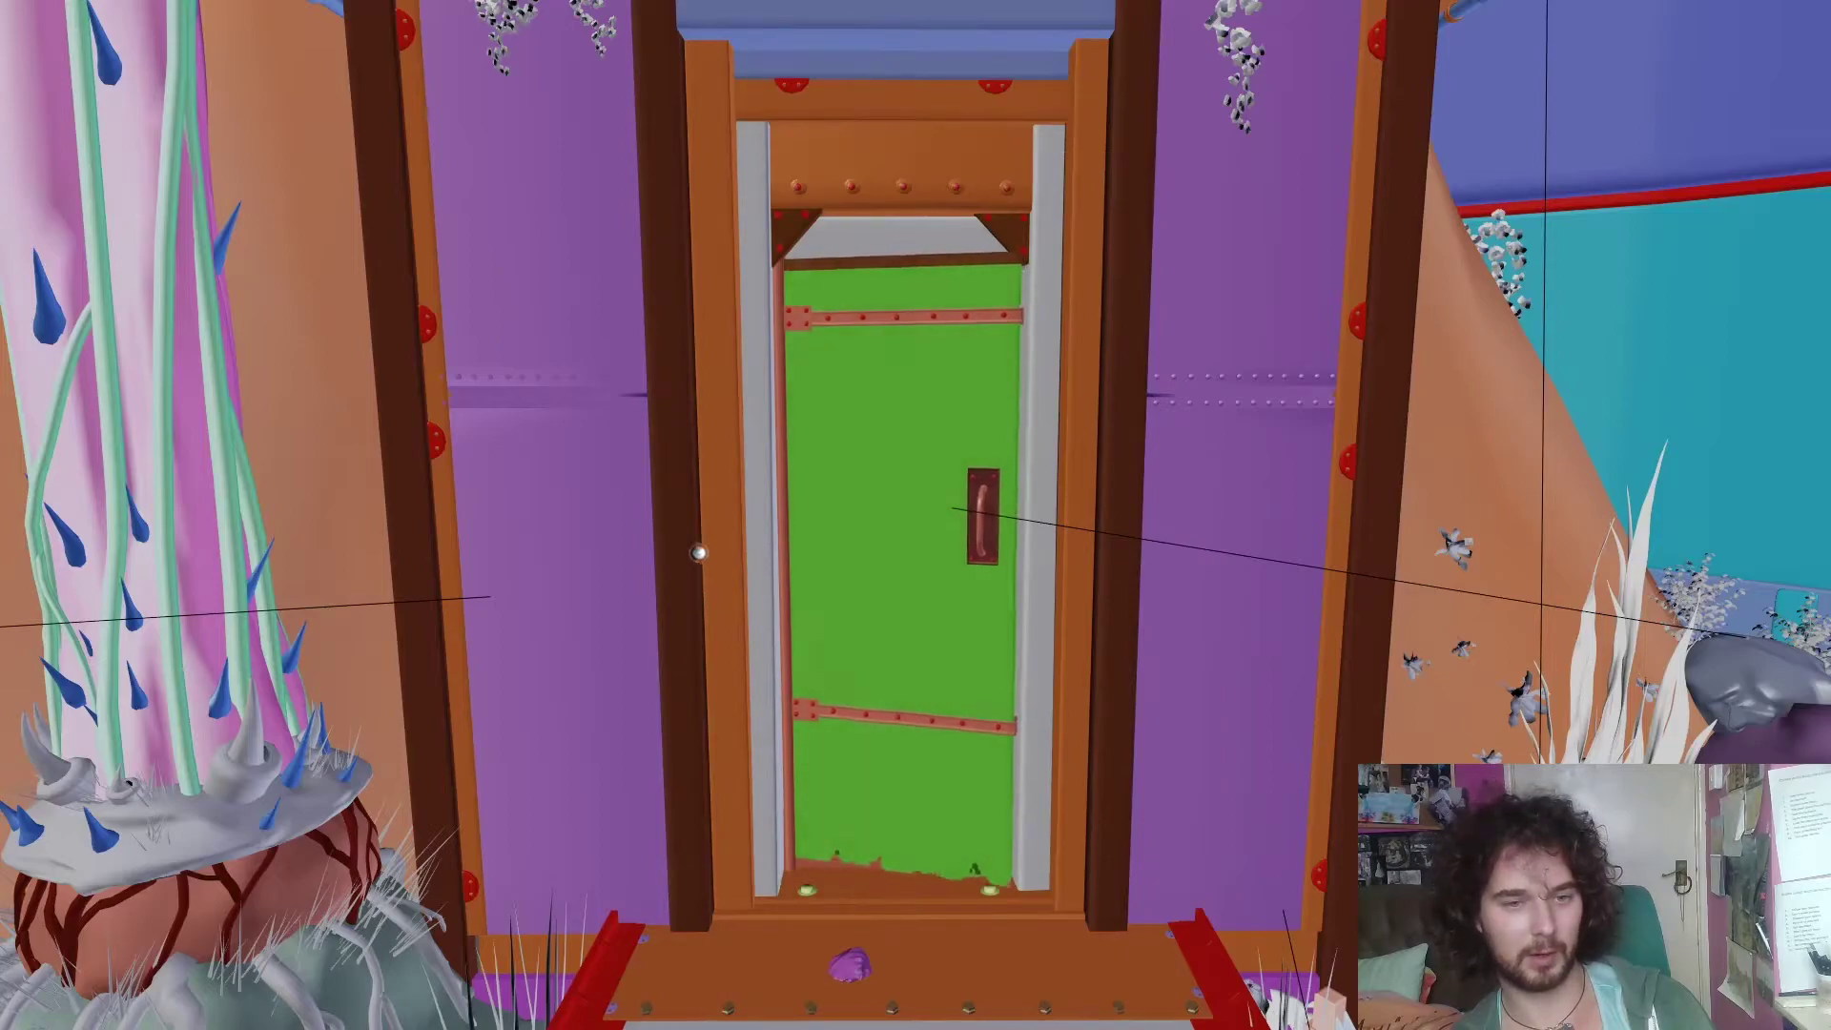
key("Escape")
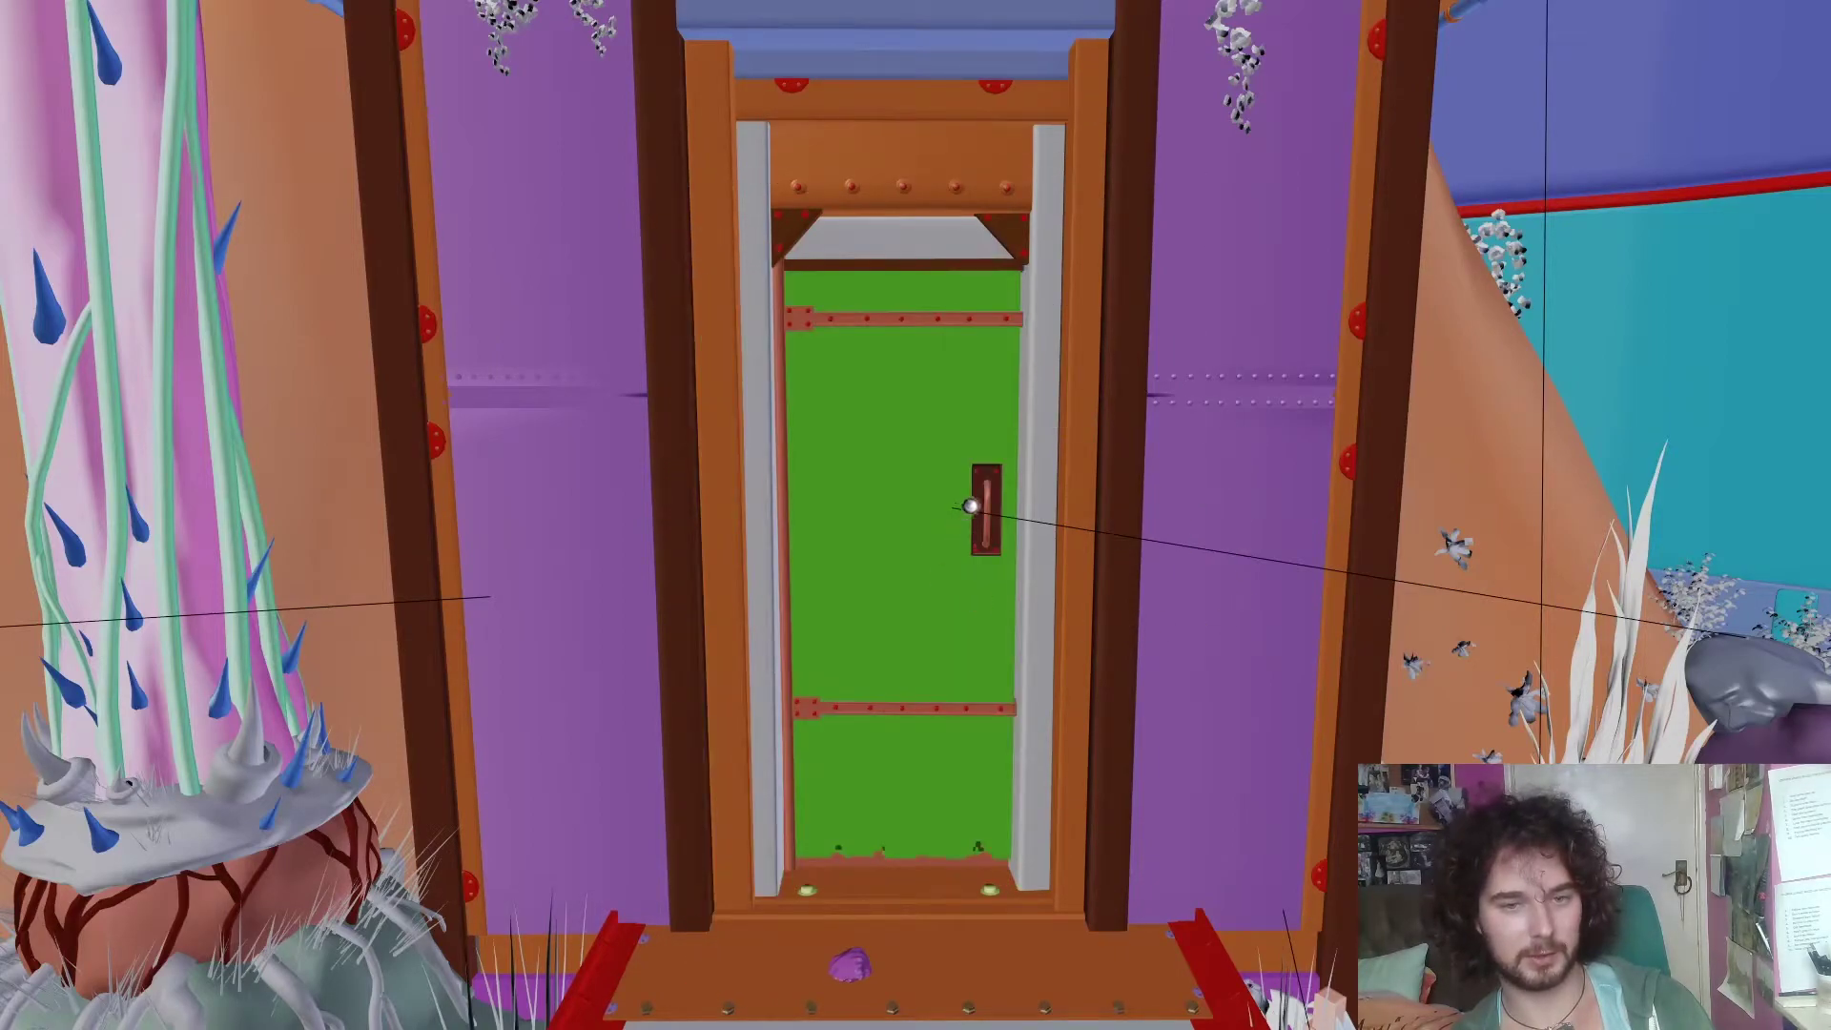
- Test opening and closing the door once more, and quit the game without saving
left_click(821, 605)
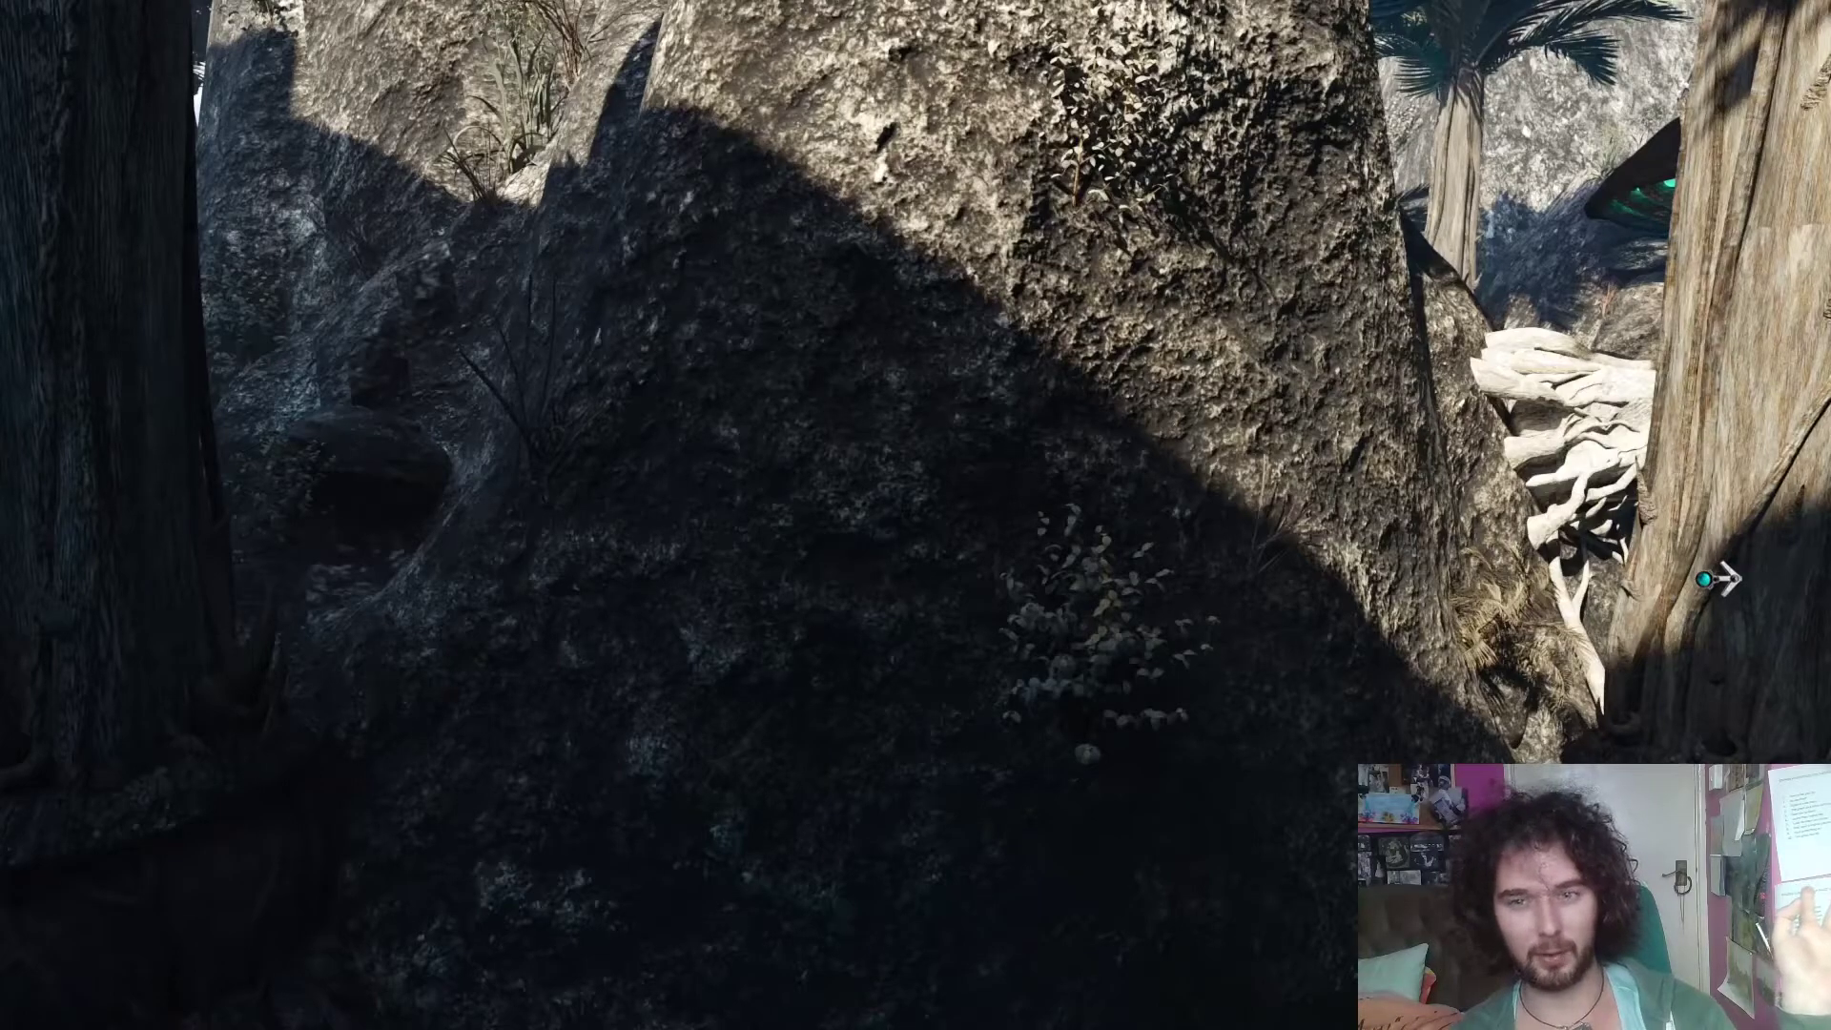
left_click(1808, 393)
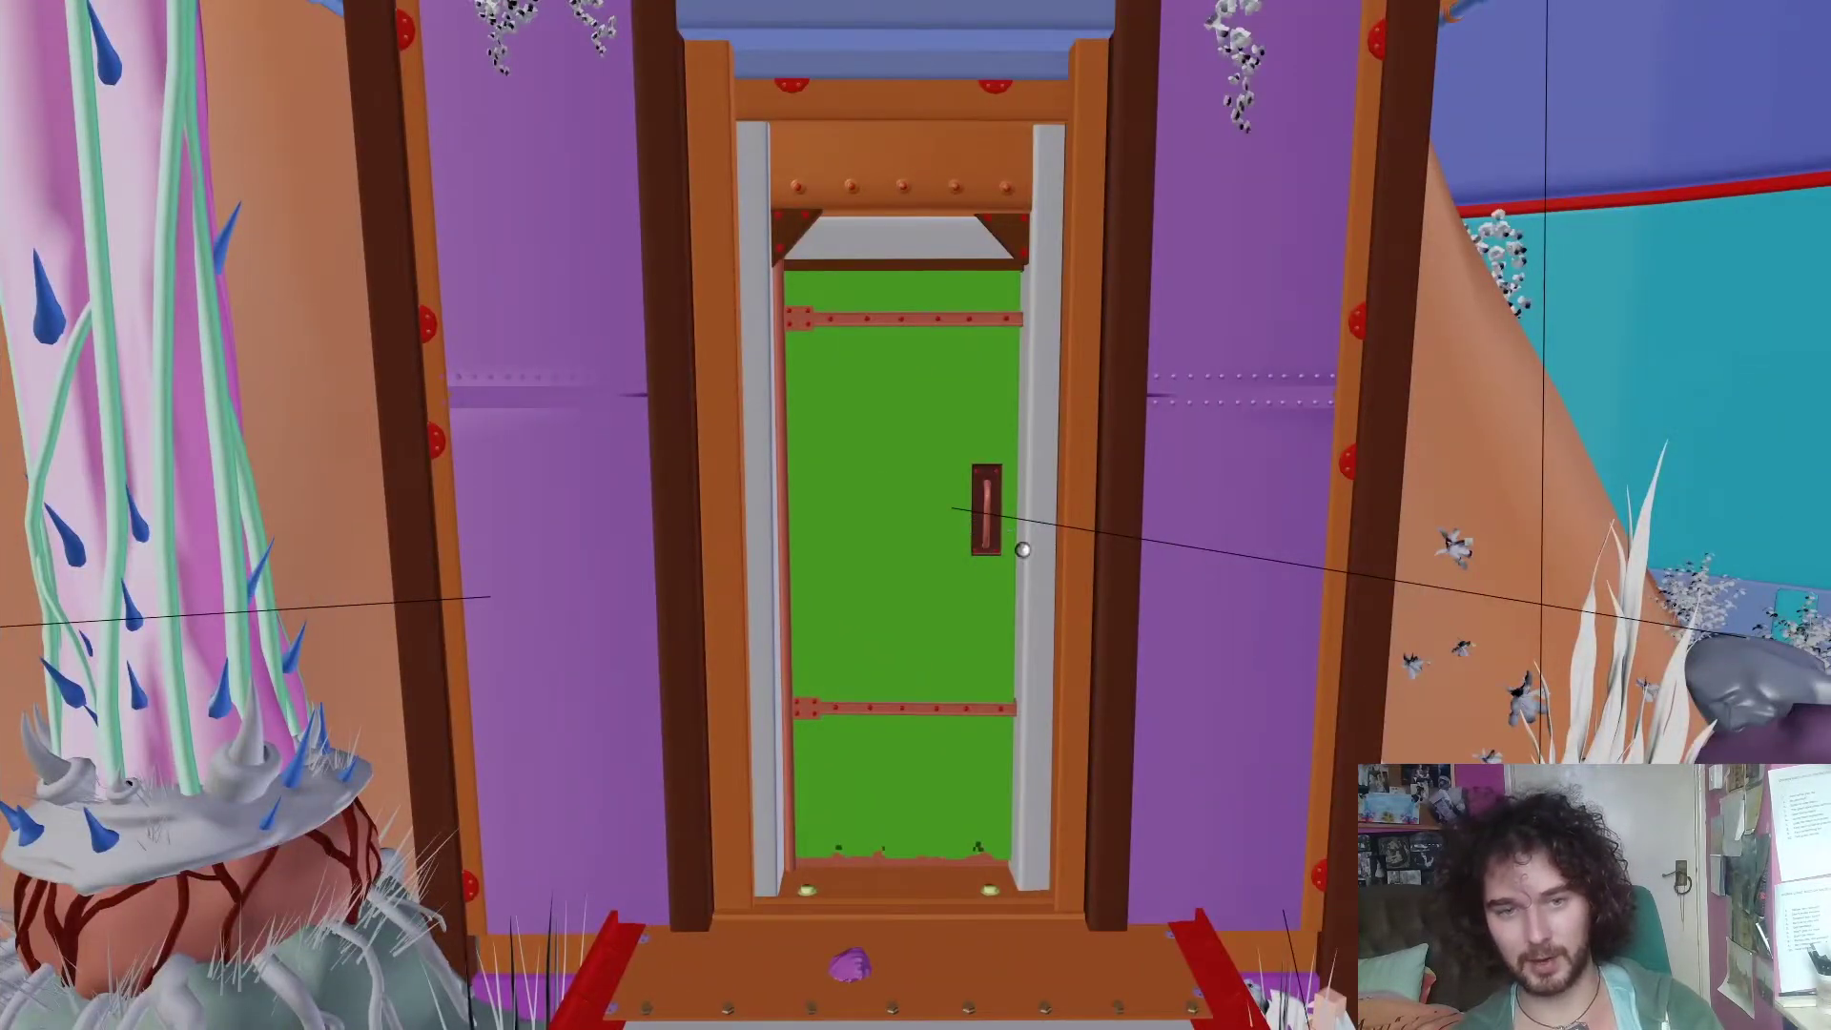
left_click(1022, 549)
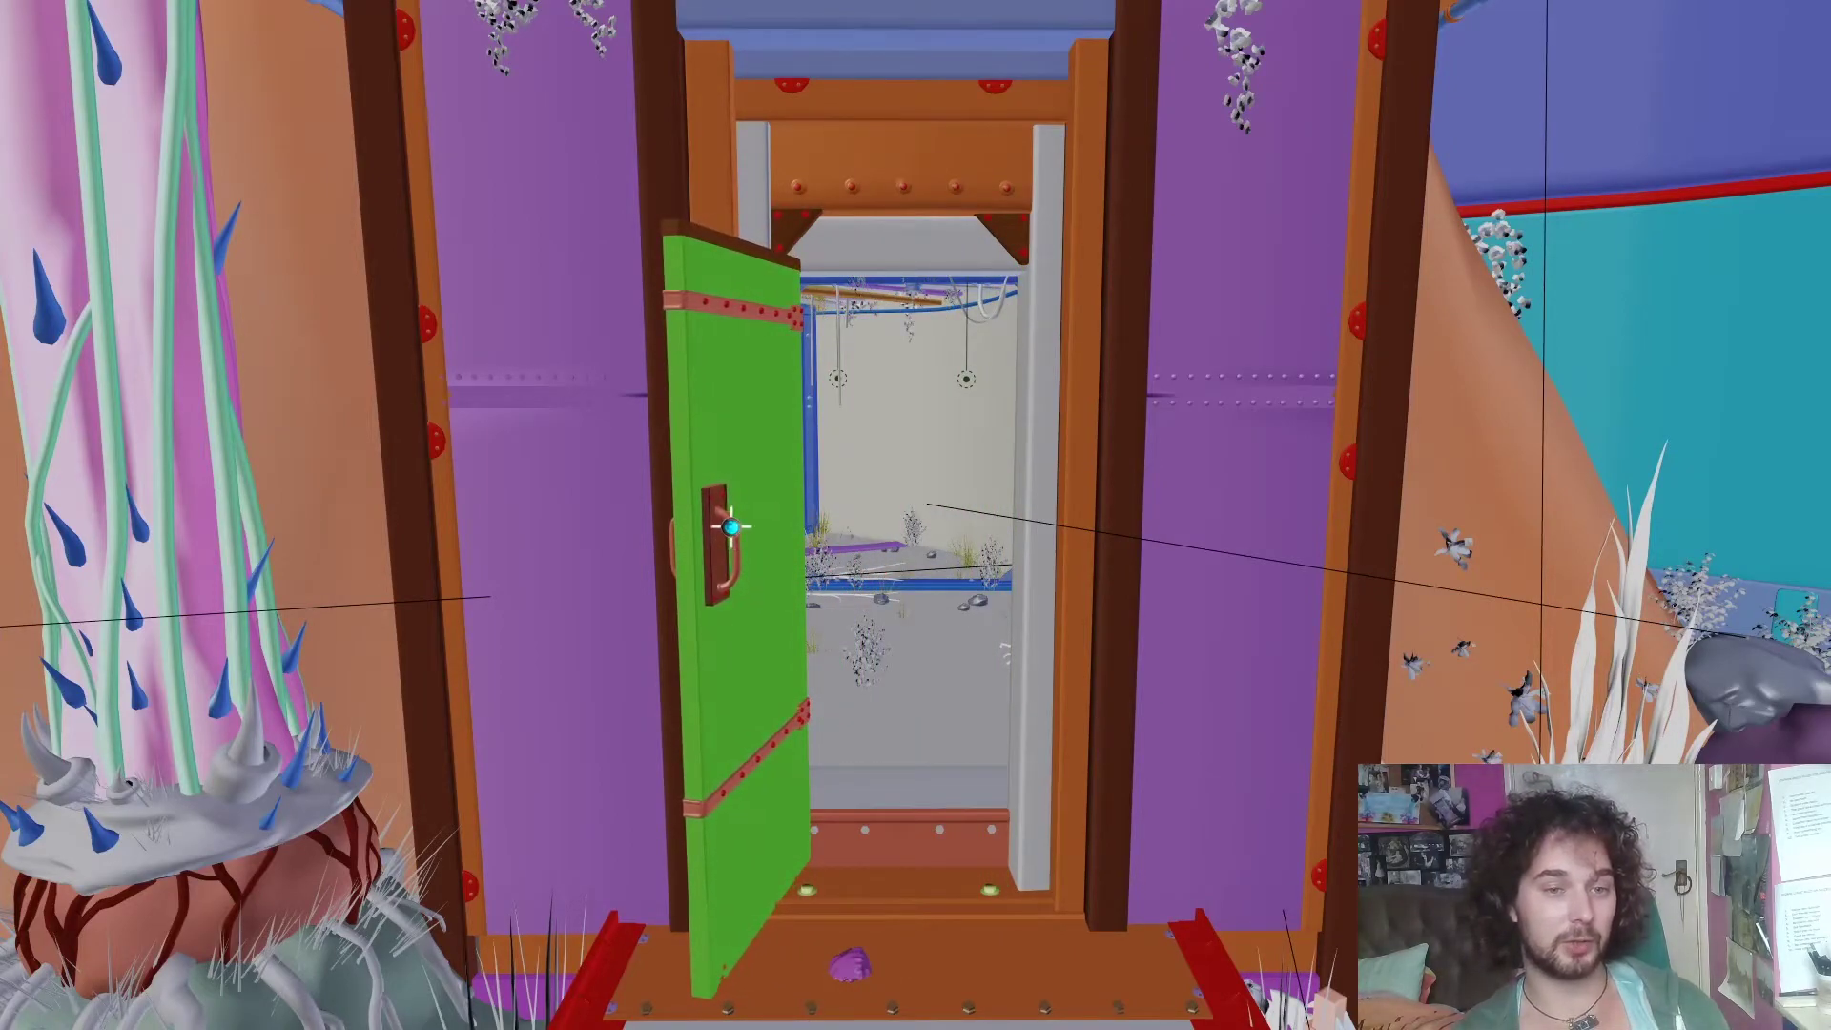
left_click(731, 584)
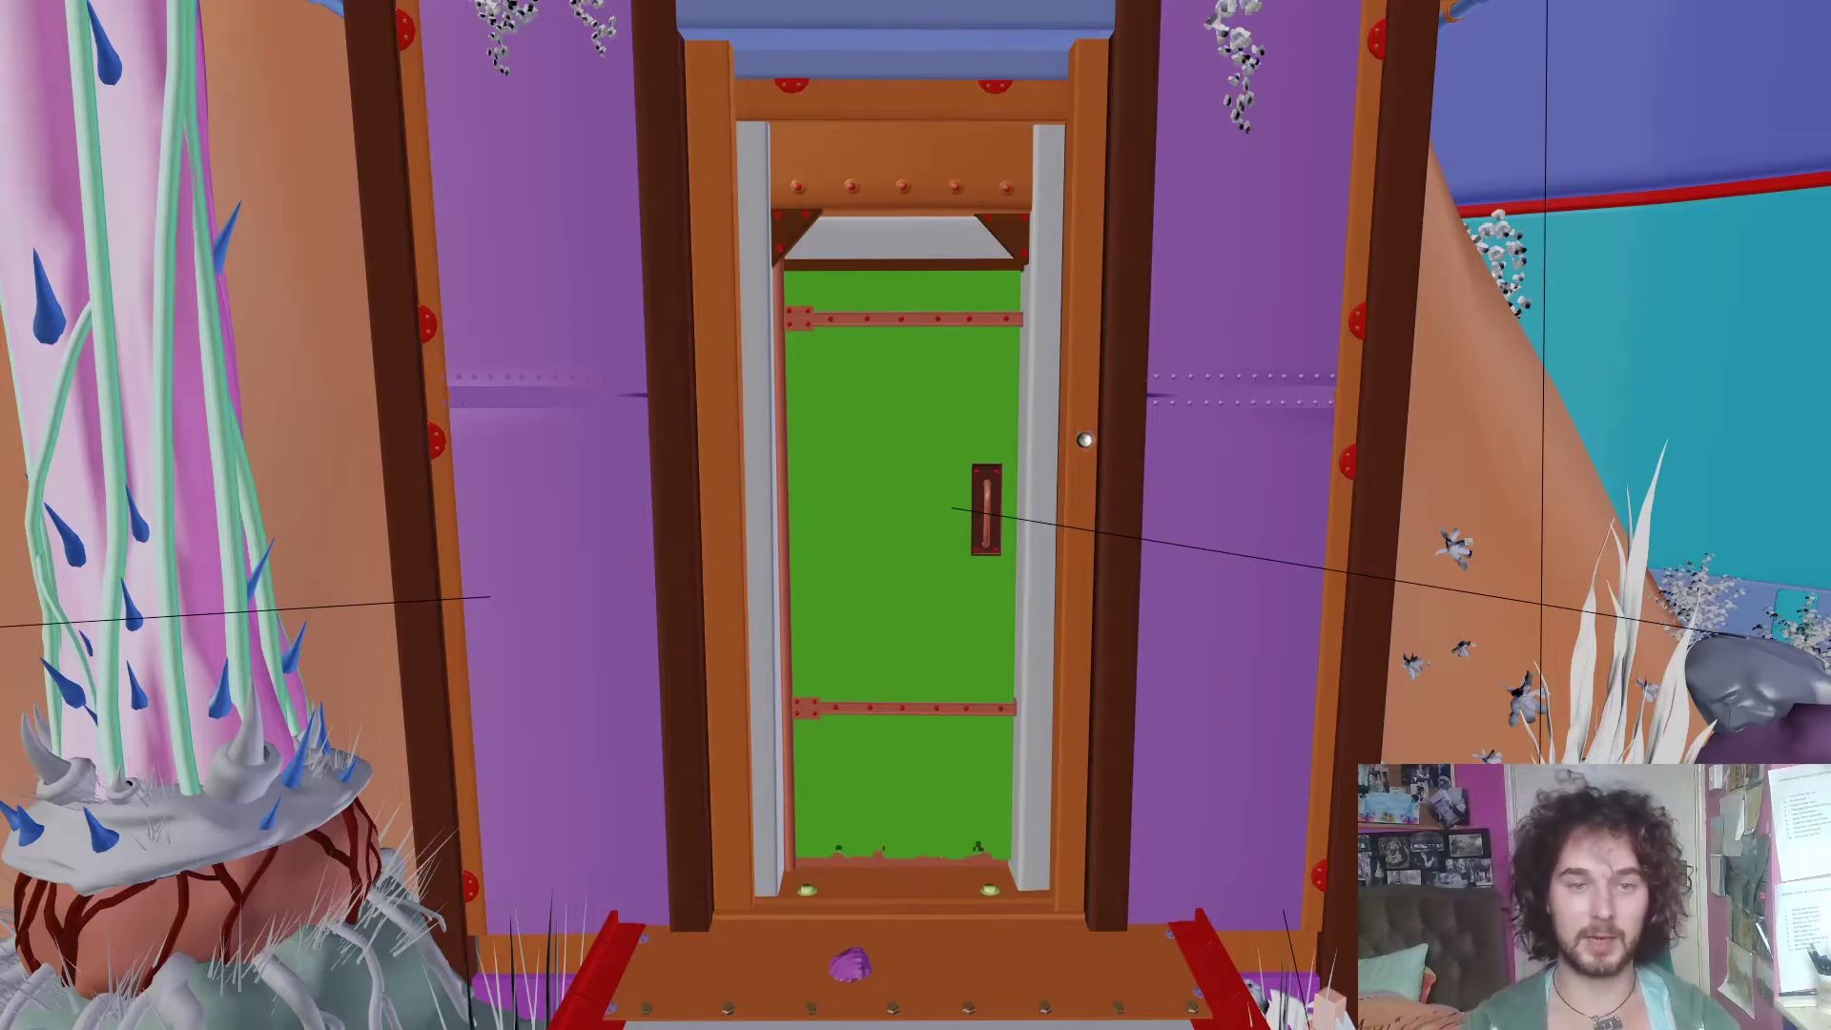
left_click(1729, 70)
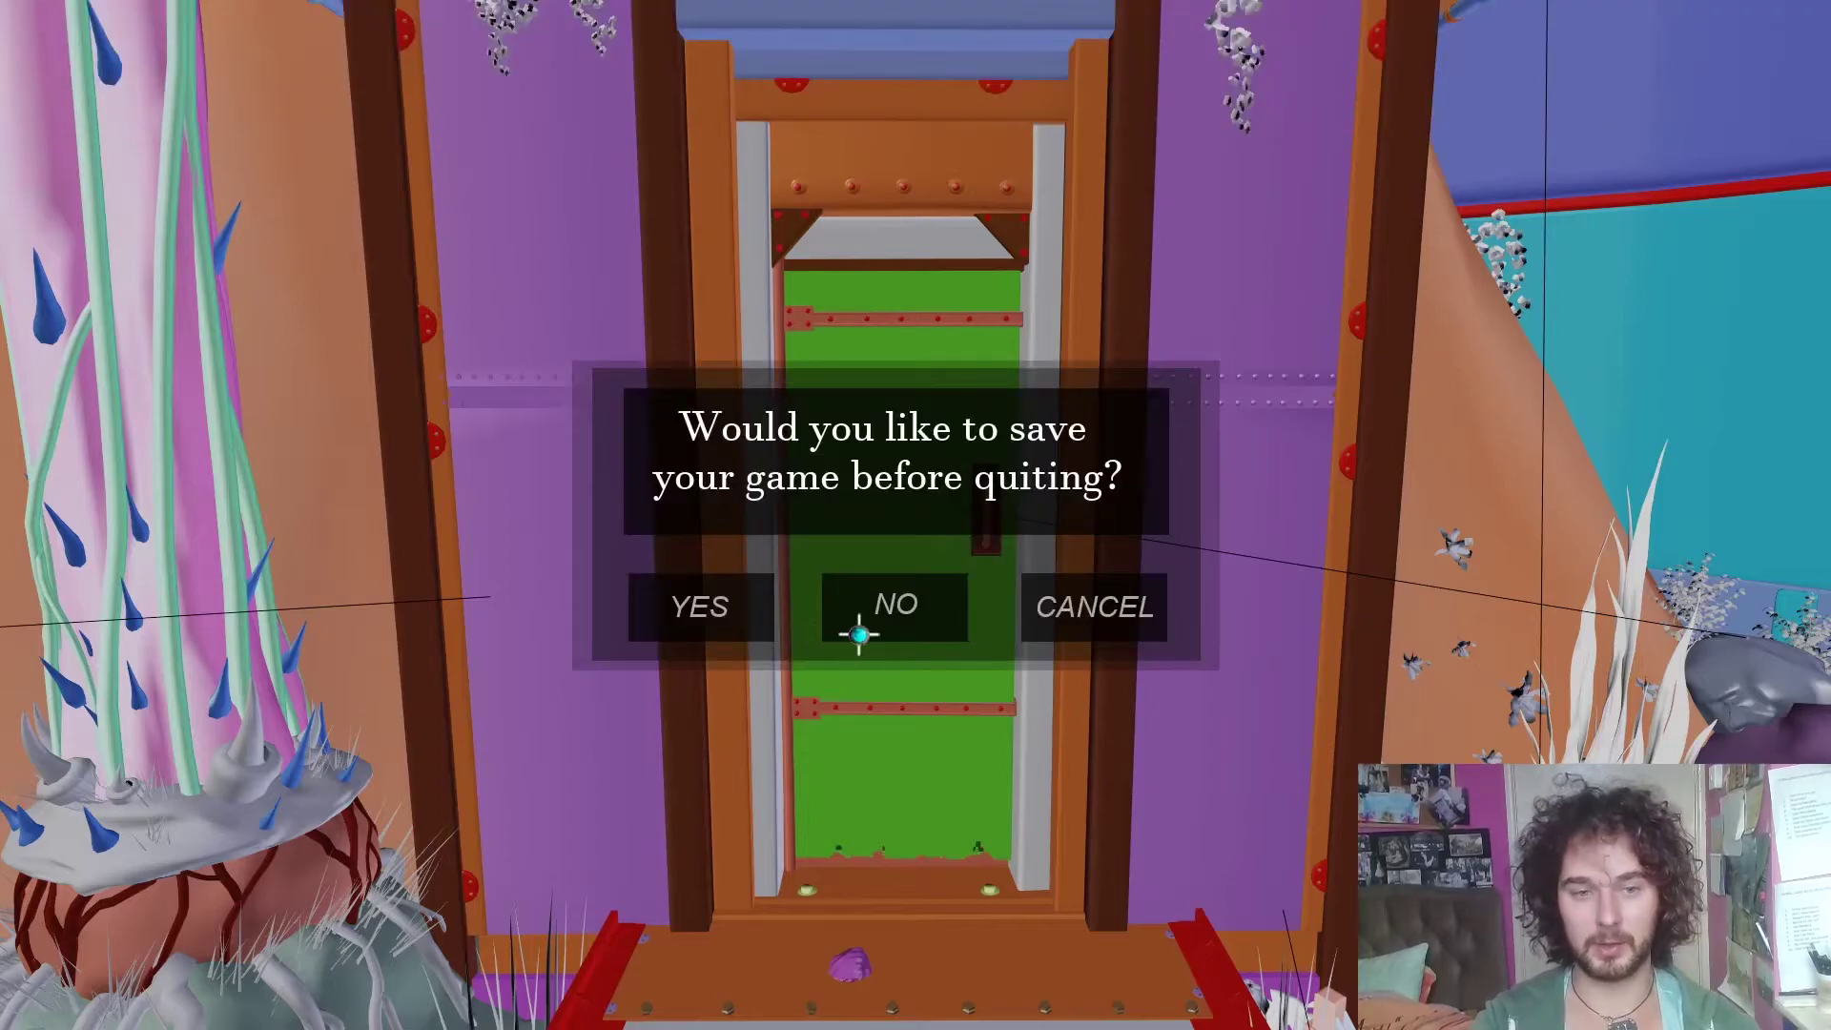
left_click(879, 610)
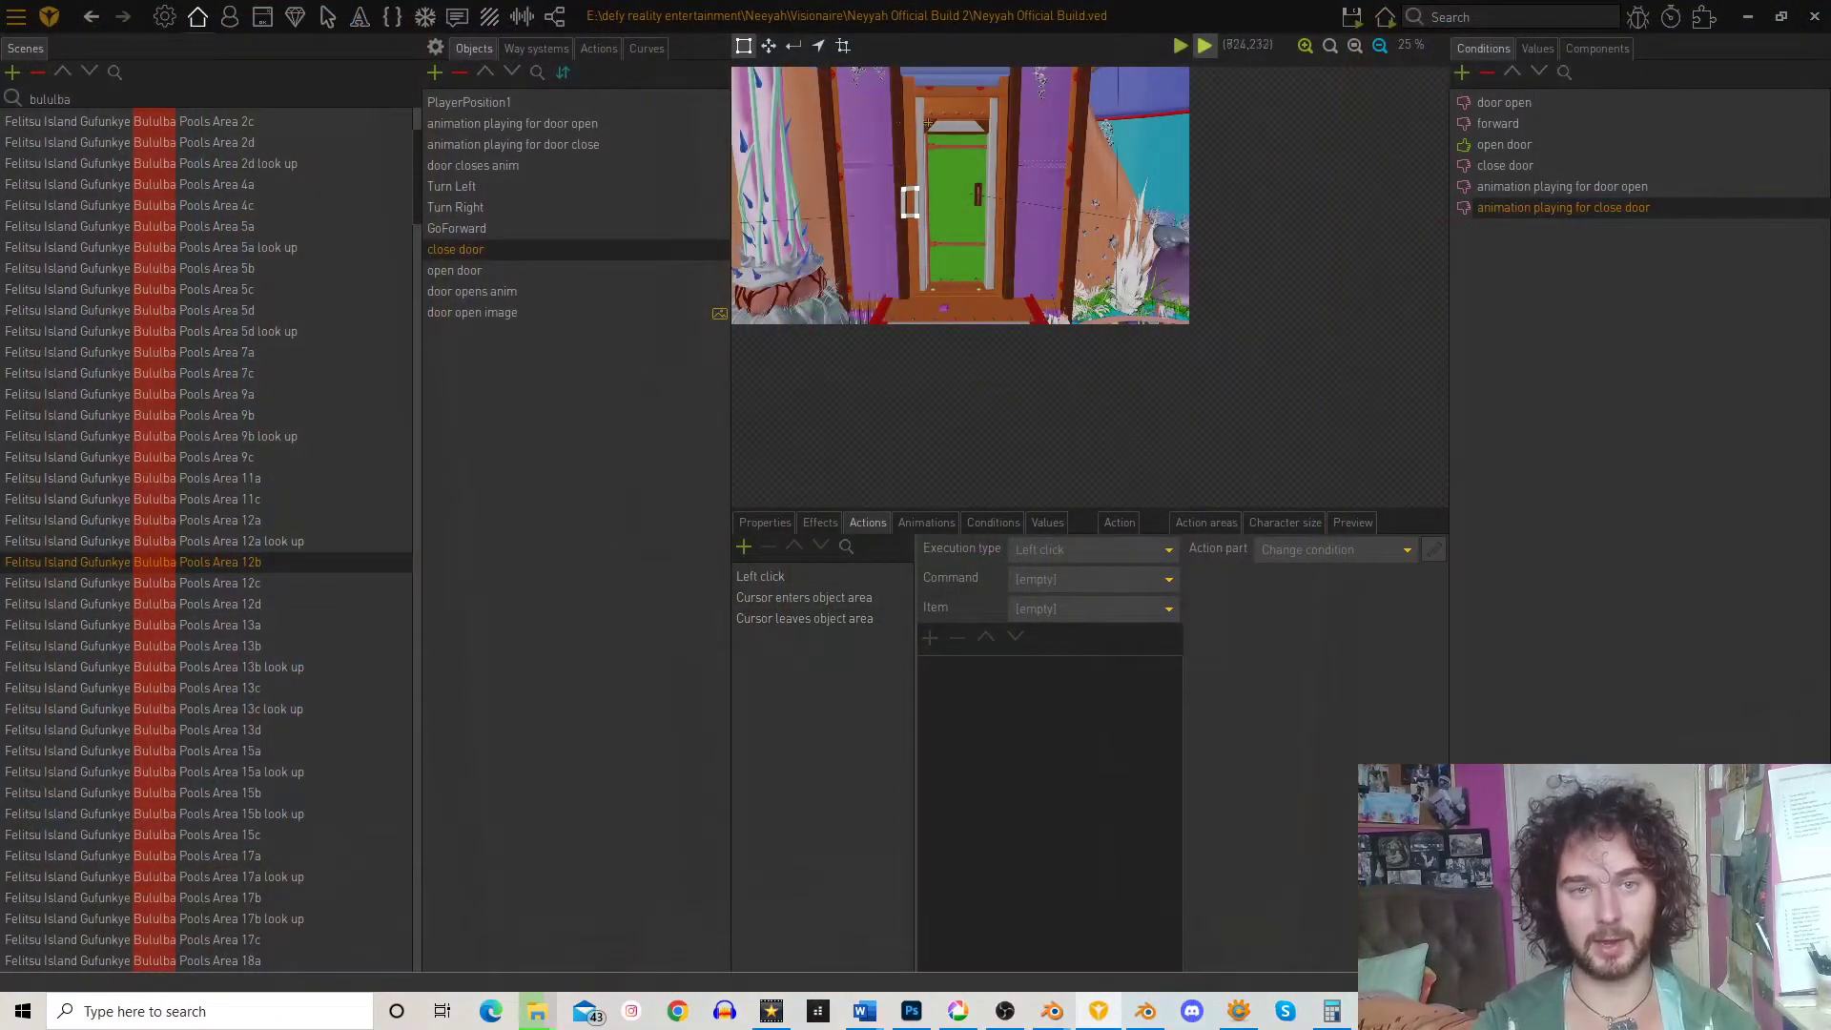
- Review the properties of the object 'door open image', including its image and linked condition
left_click(473, 313)
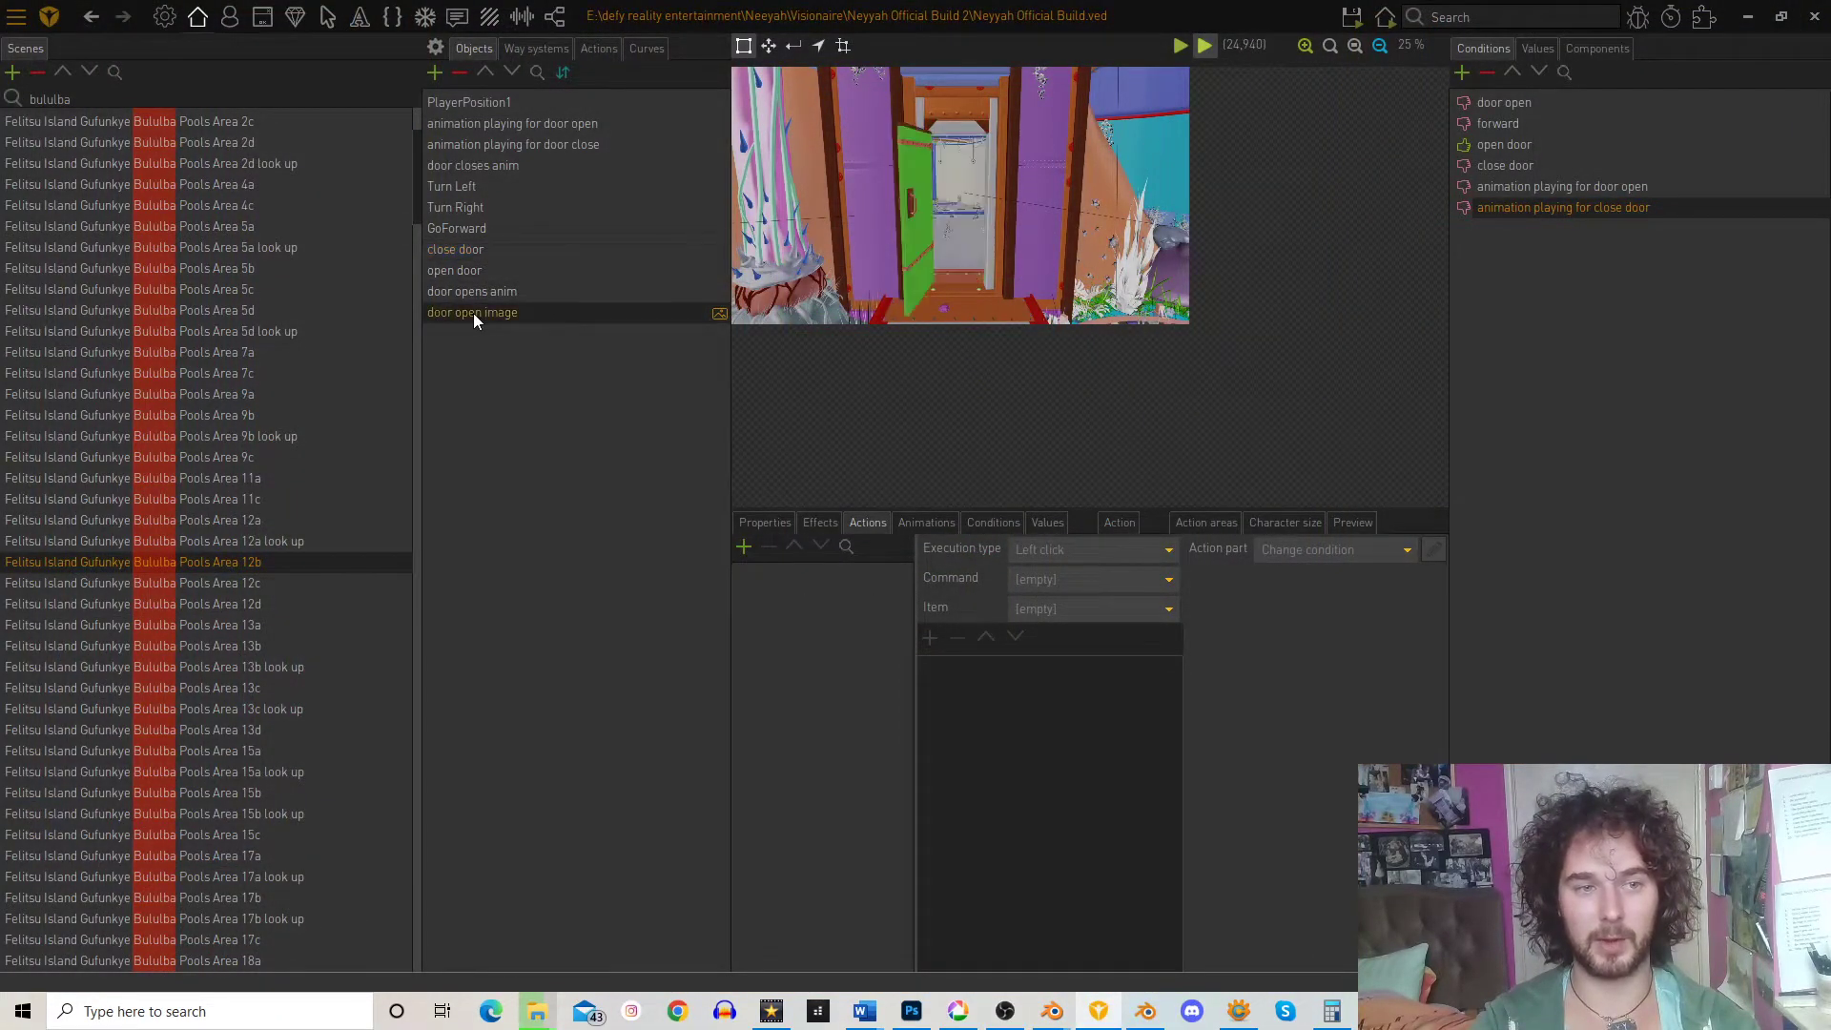
left_click(788, 524)
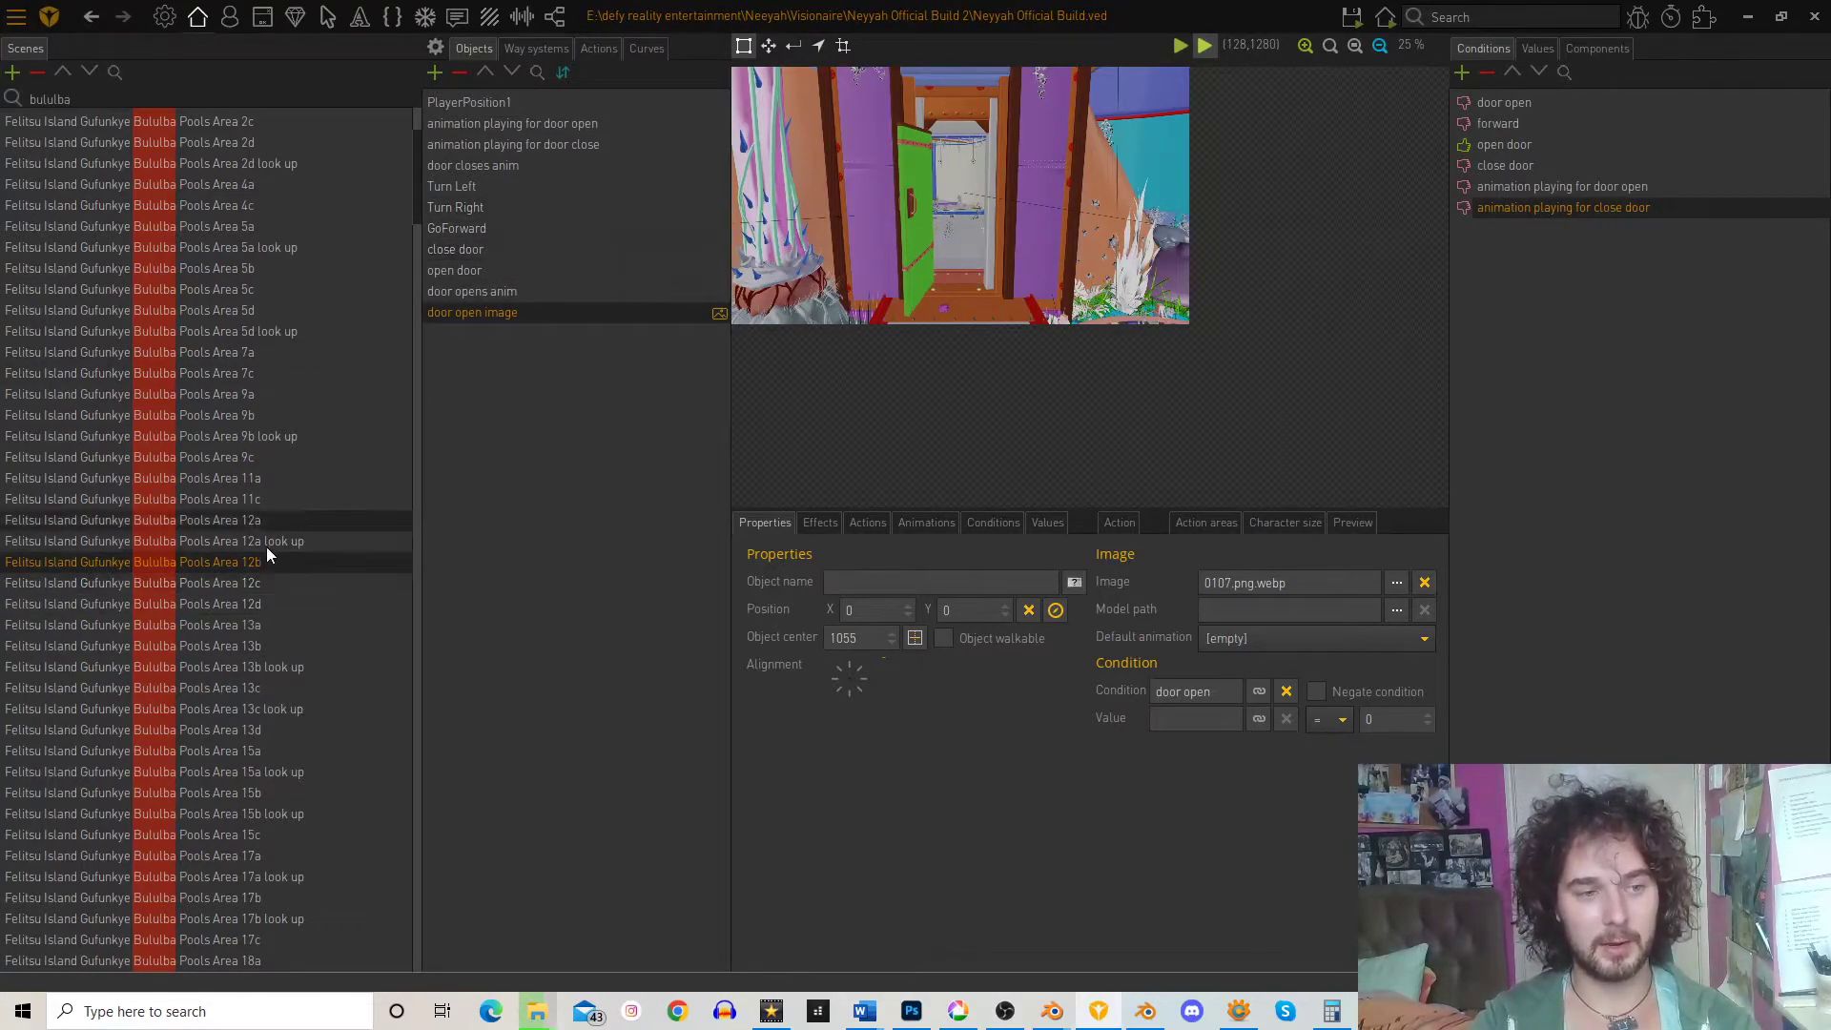
- Save the project and run the game from the scene to test opening and closing the door
scroll(295, 678, "down", 4)
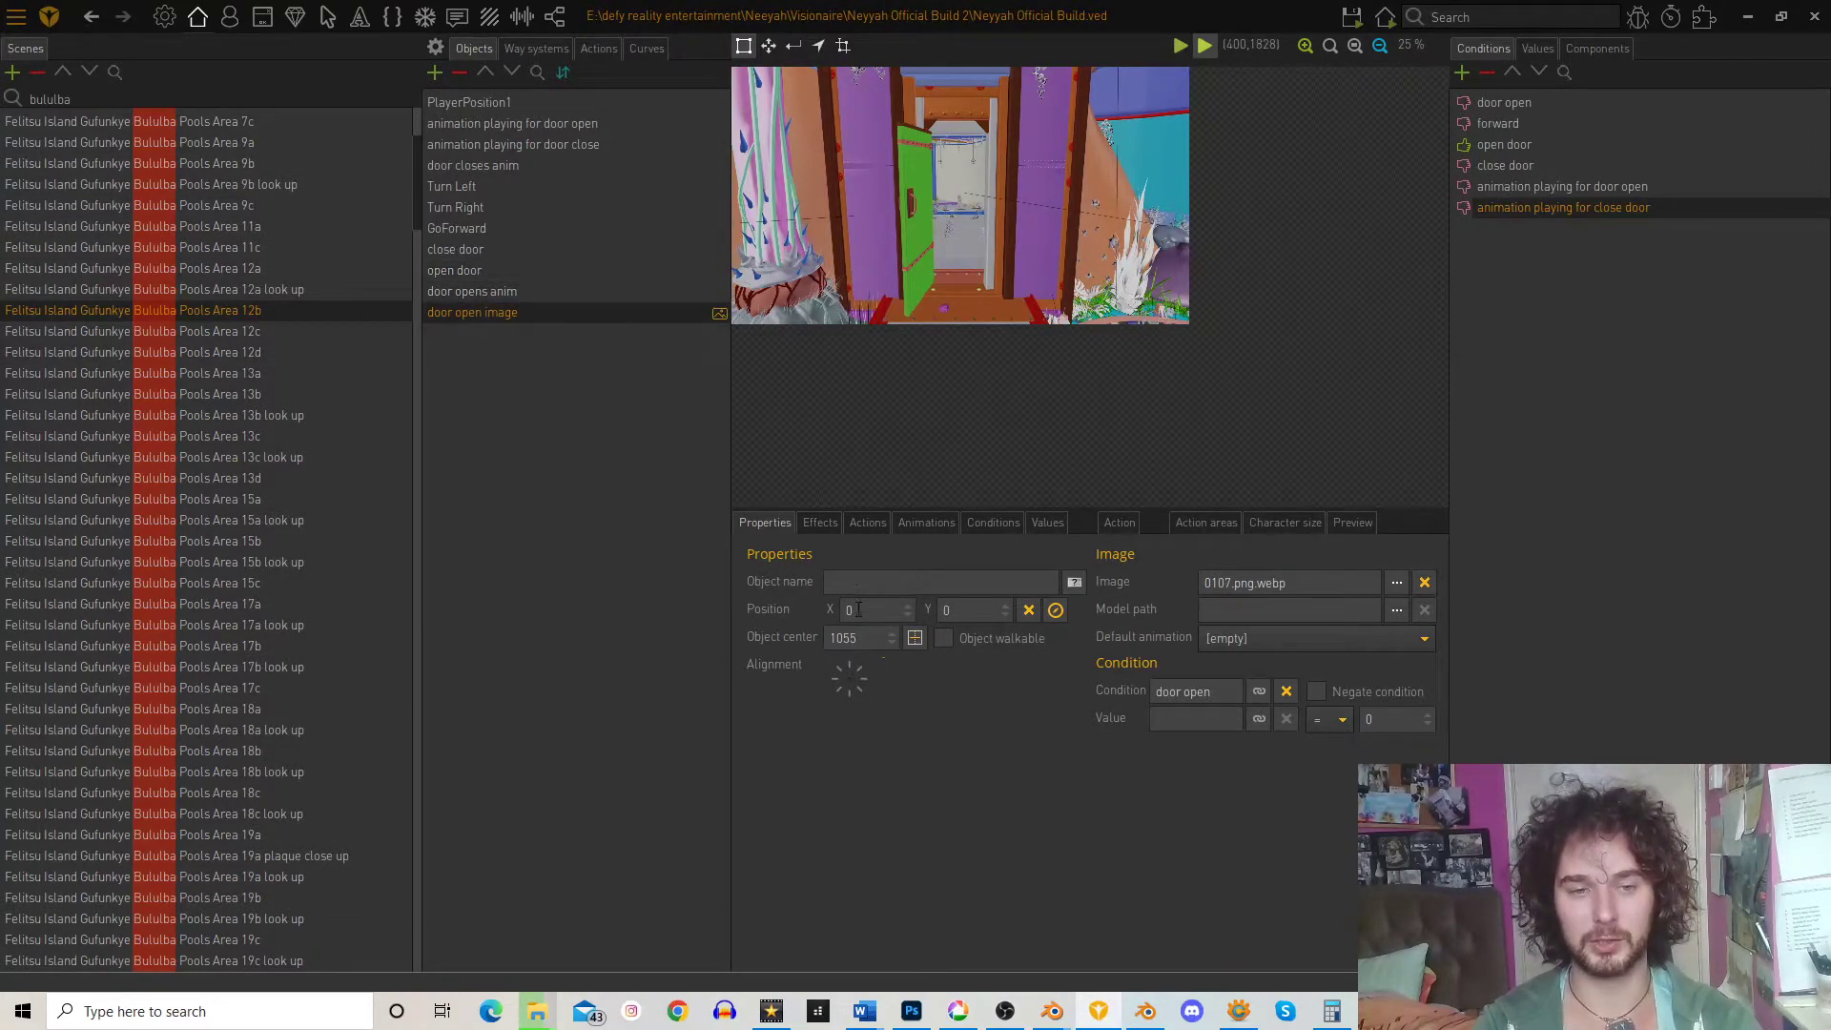
left_click(868, 523)
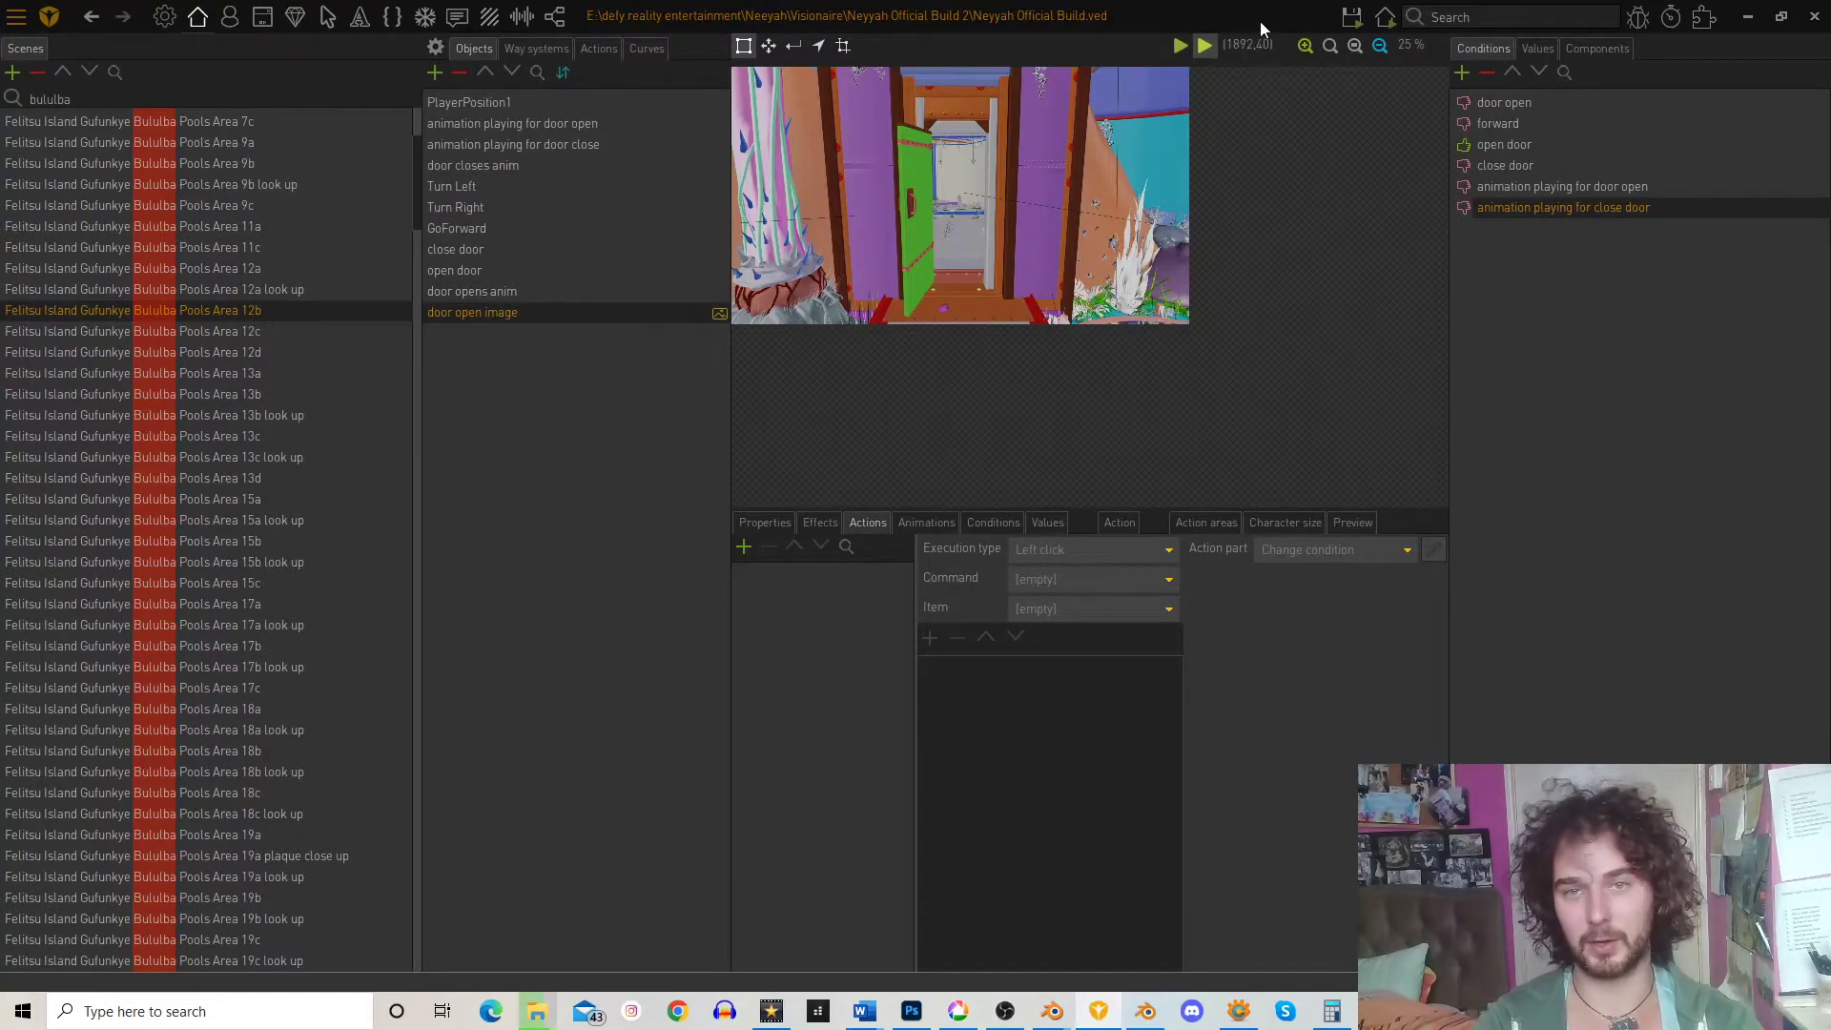
left_click(1343, 19)
left_click(1353, 127)
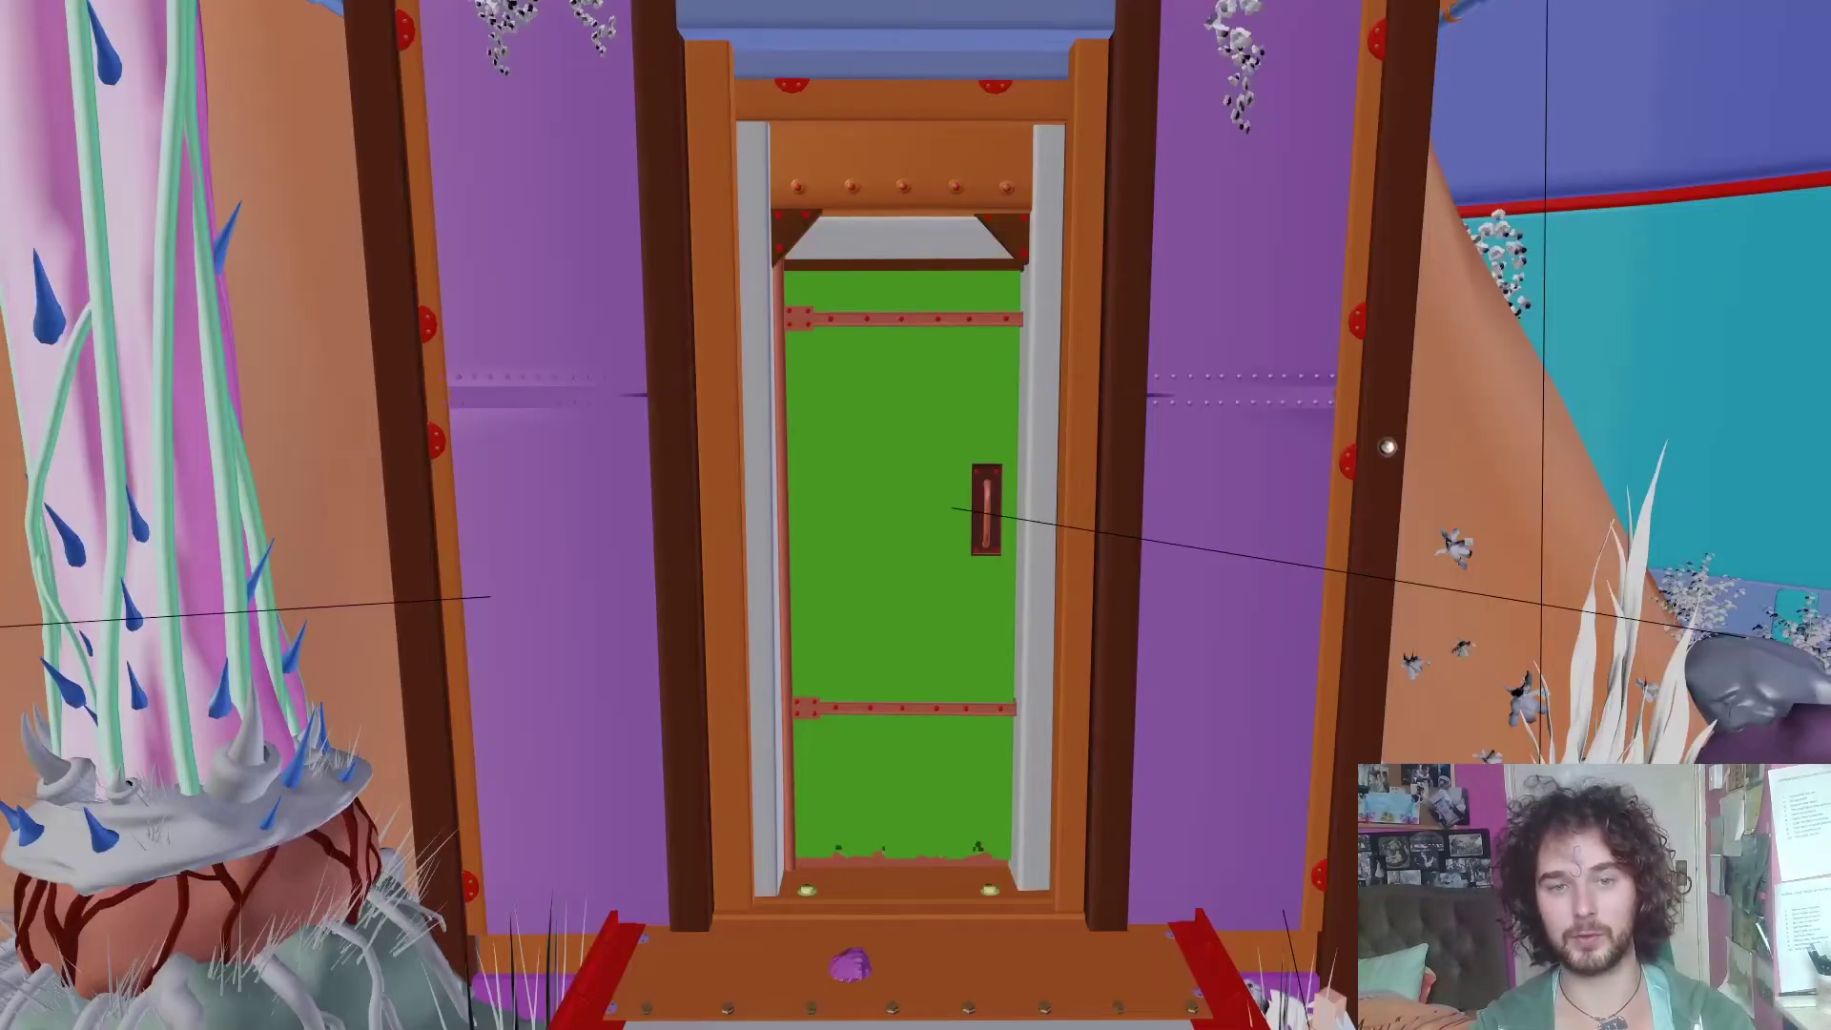
left_click(1003, 509)
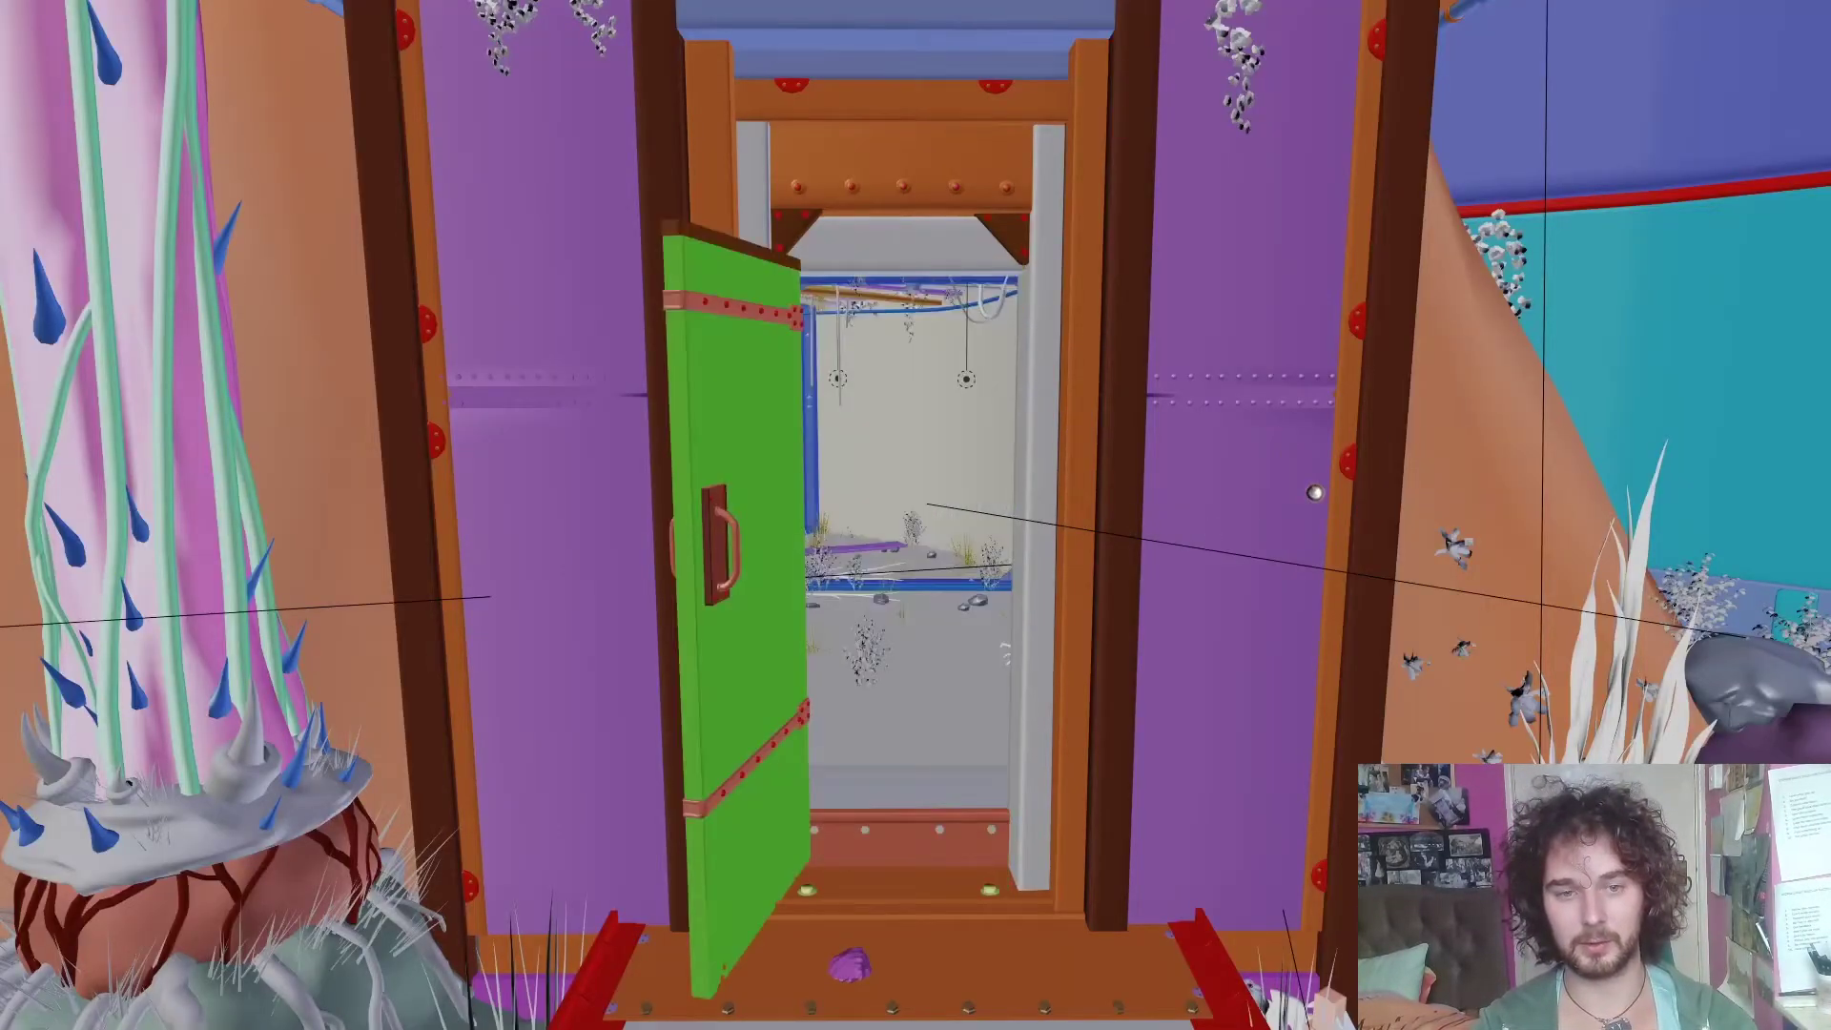
left_click(748, 548)
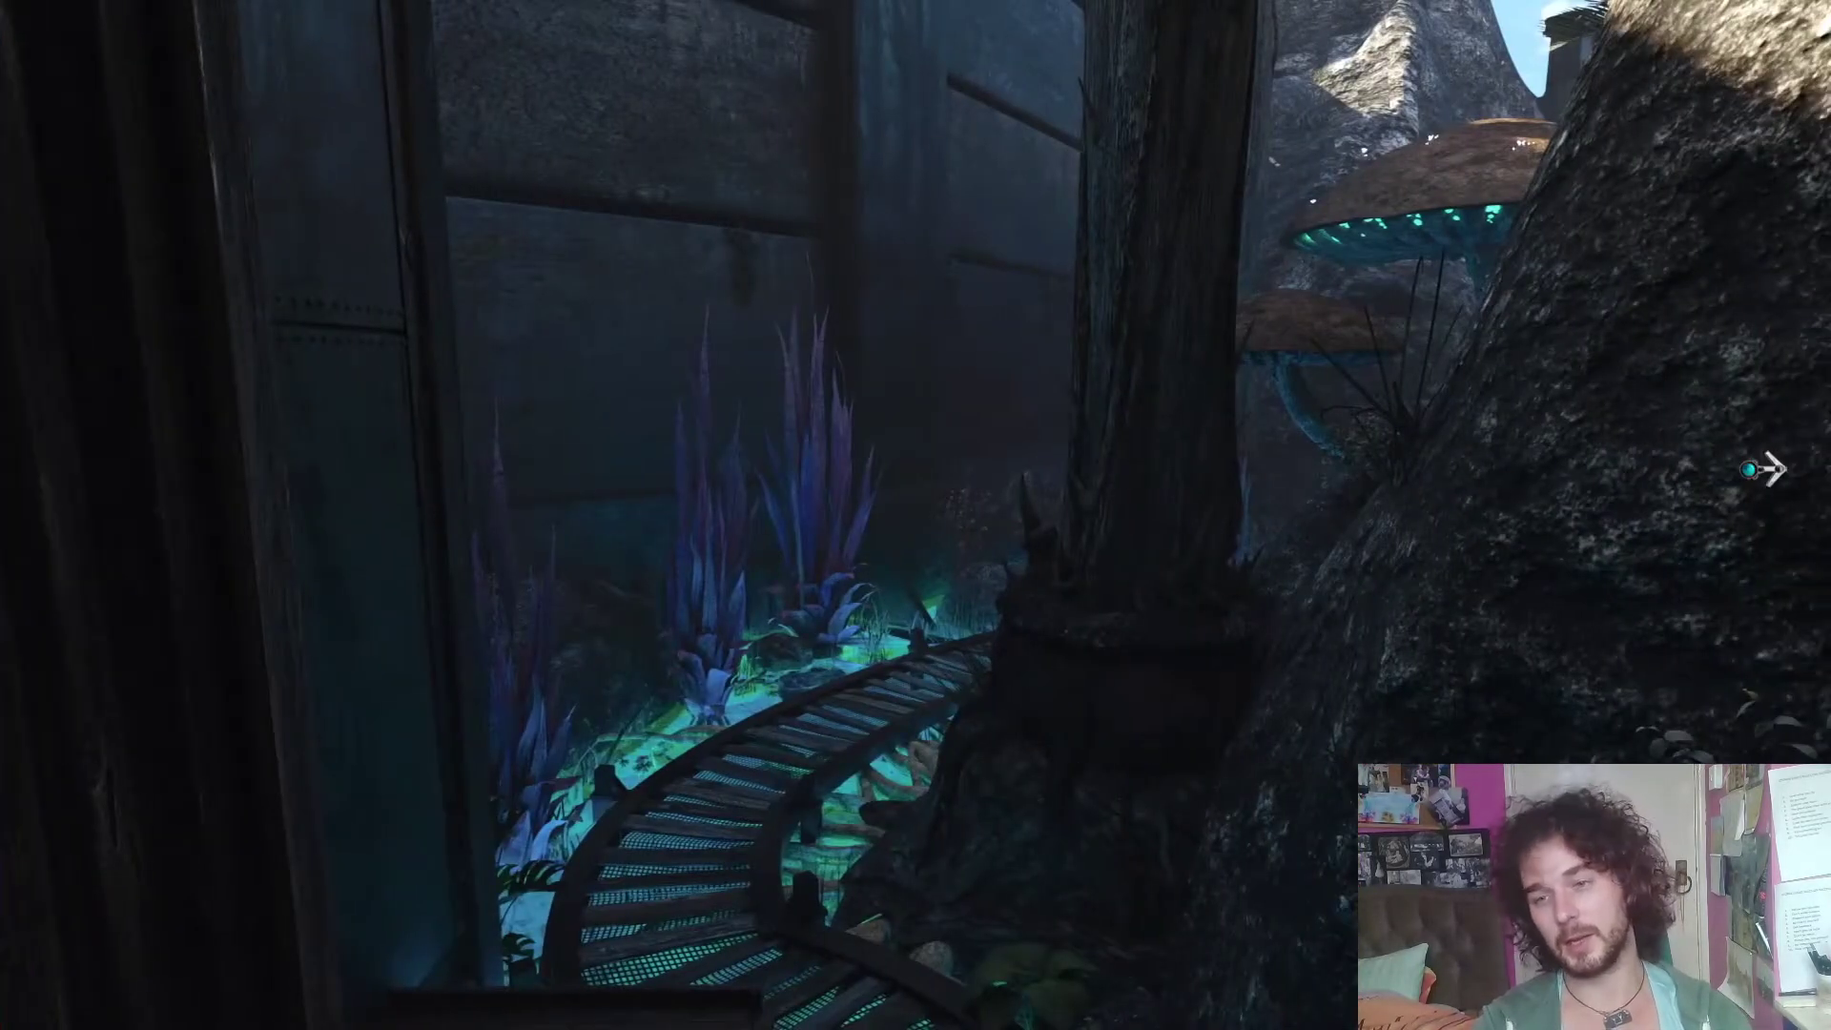
- Turn right and back left through the views beside the door to test navigation, and quit the game
left_click(1763, 469)
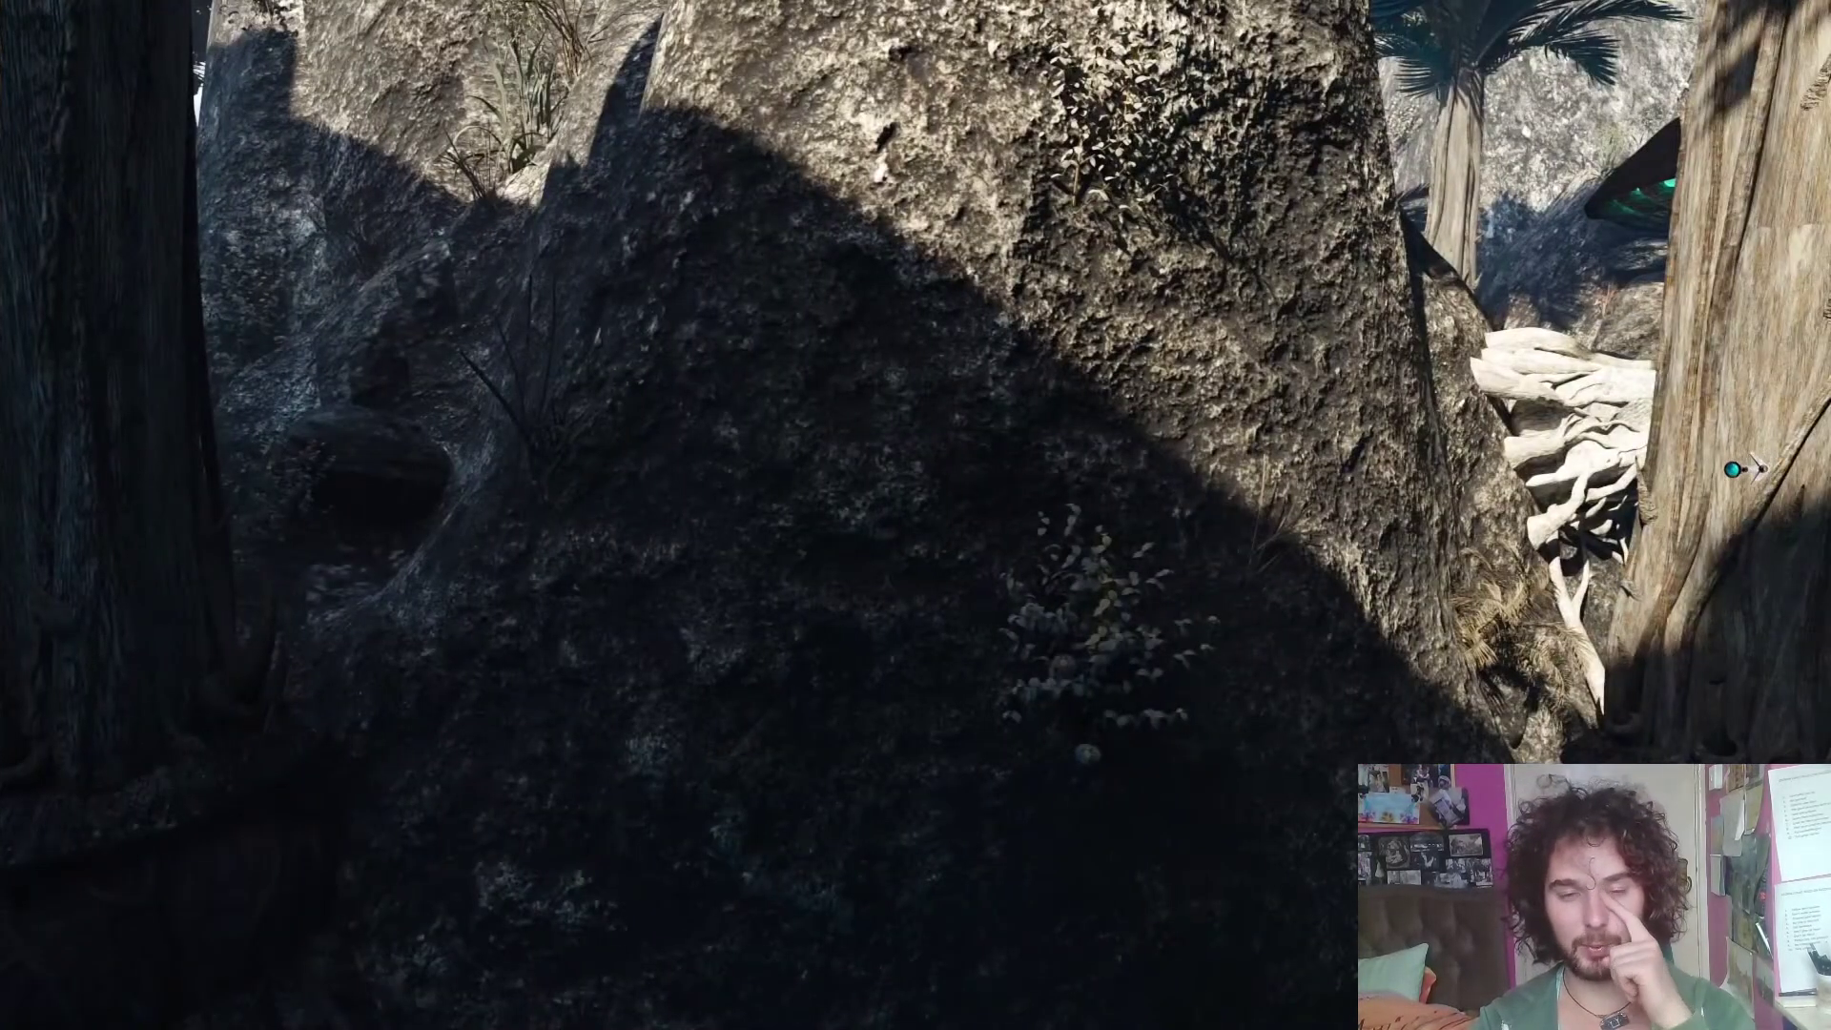
left_click(1698, 460)
left_click(24, 544)
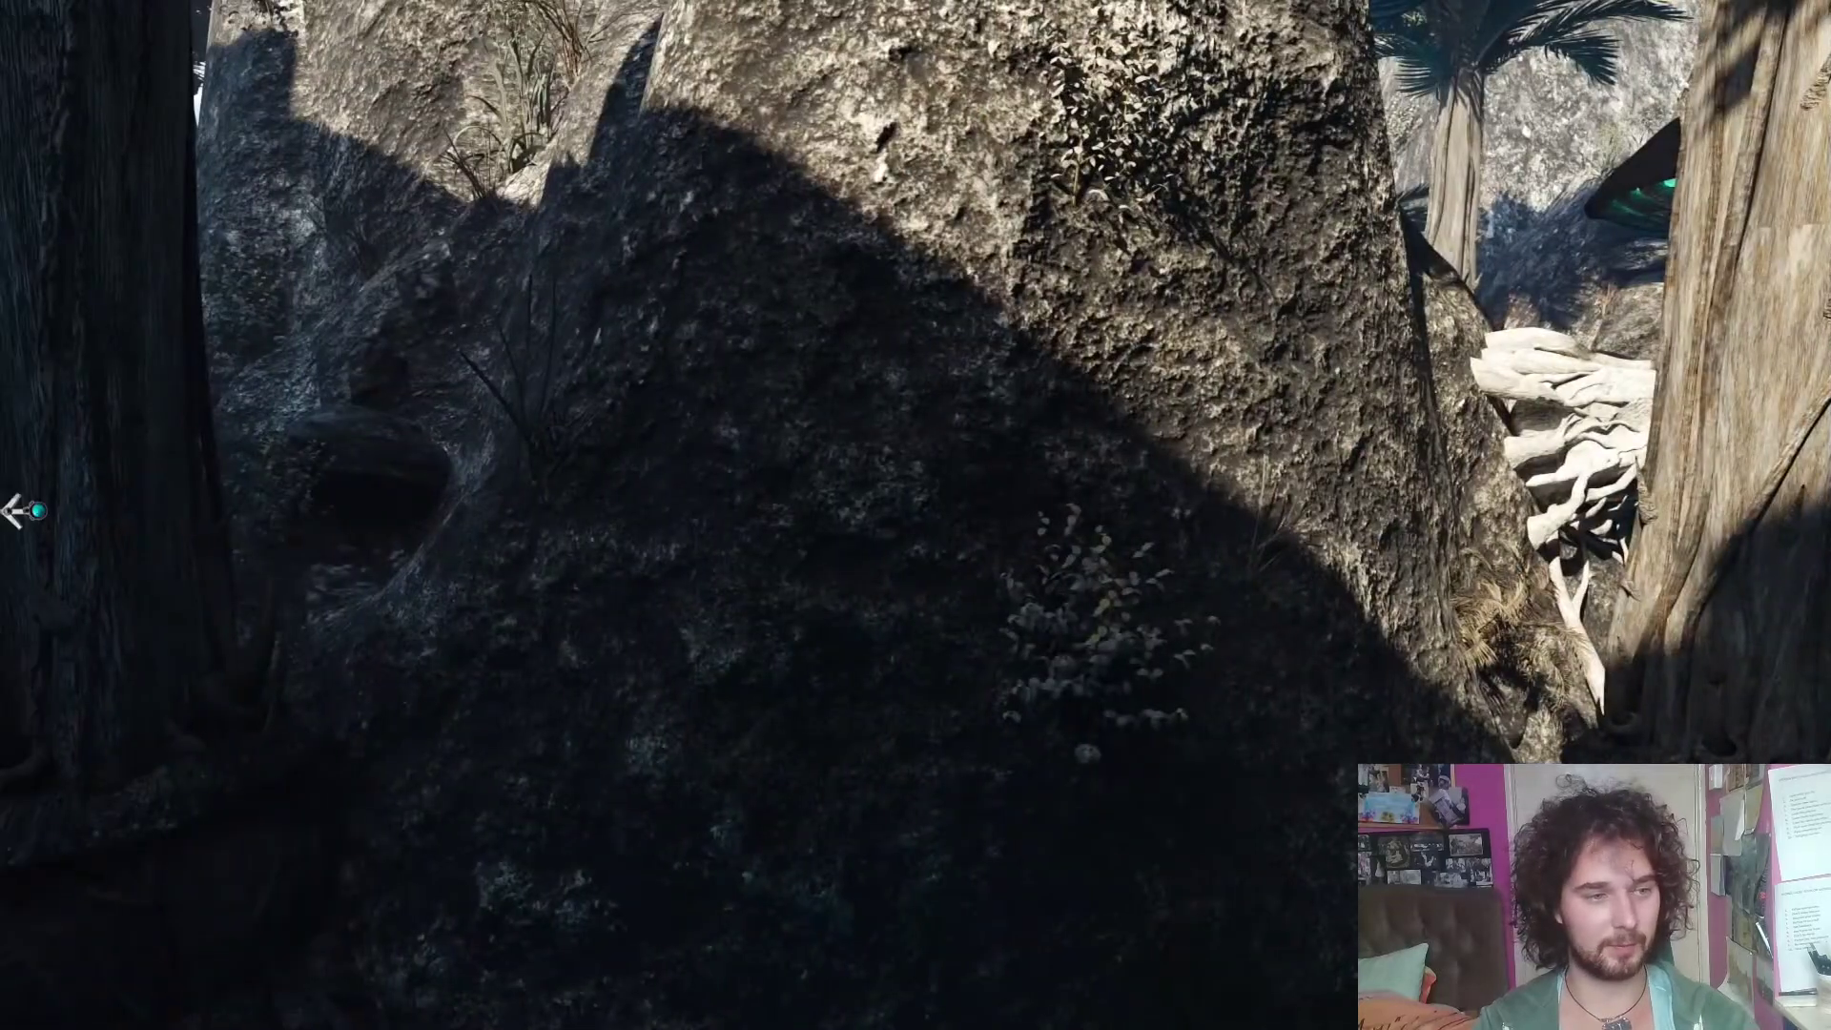
left_click(24, 513)
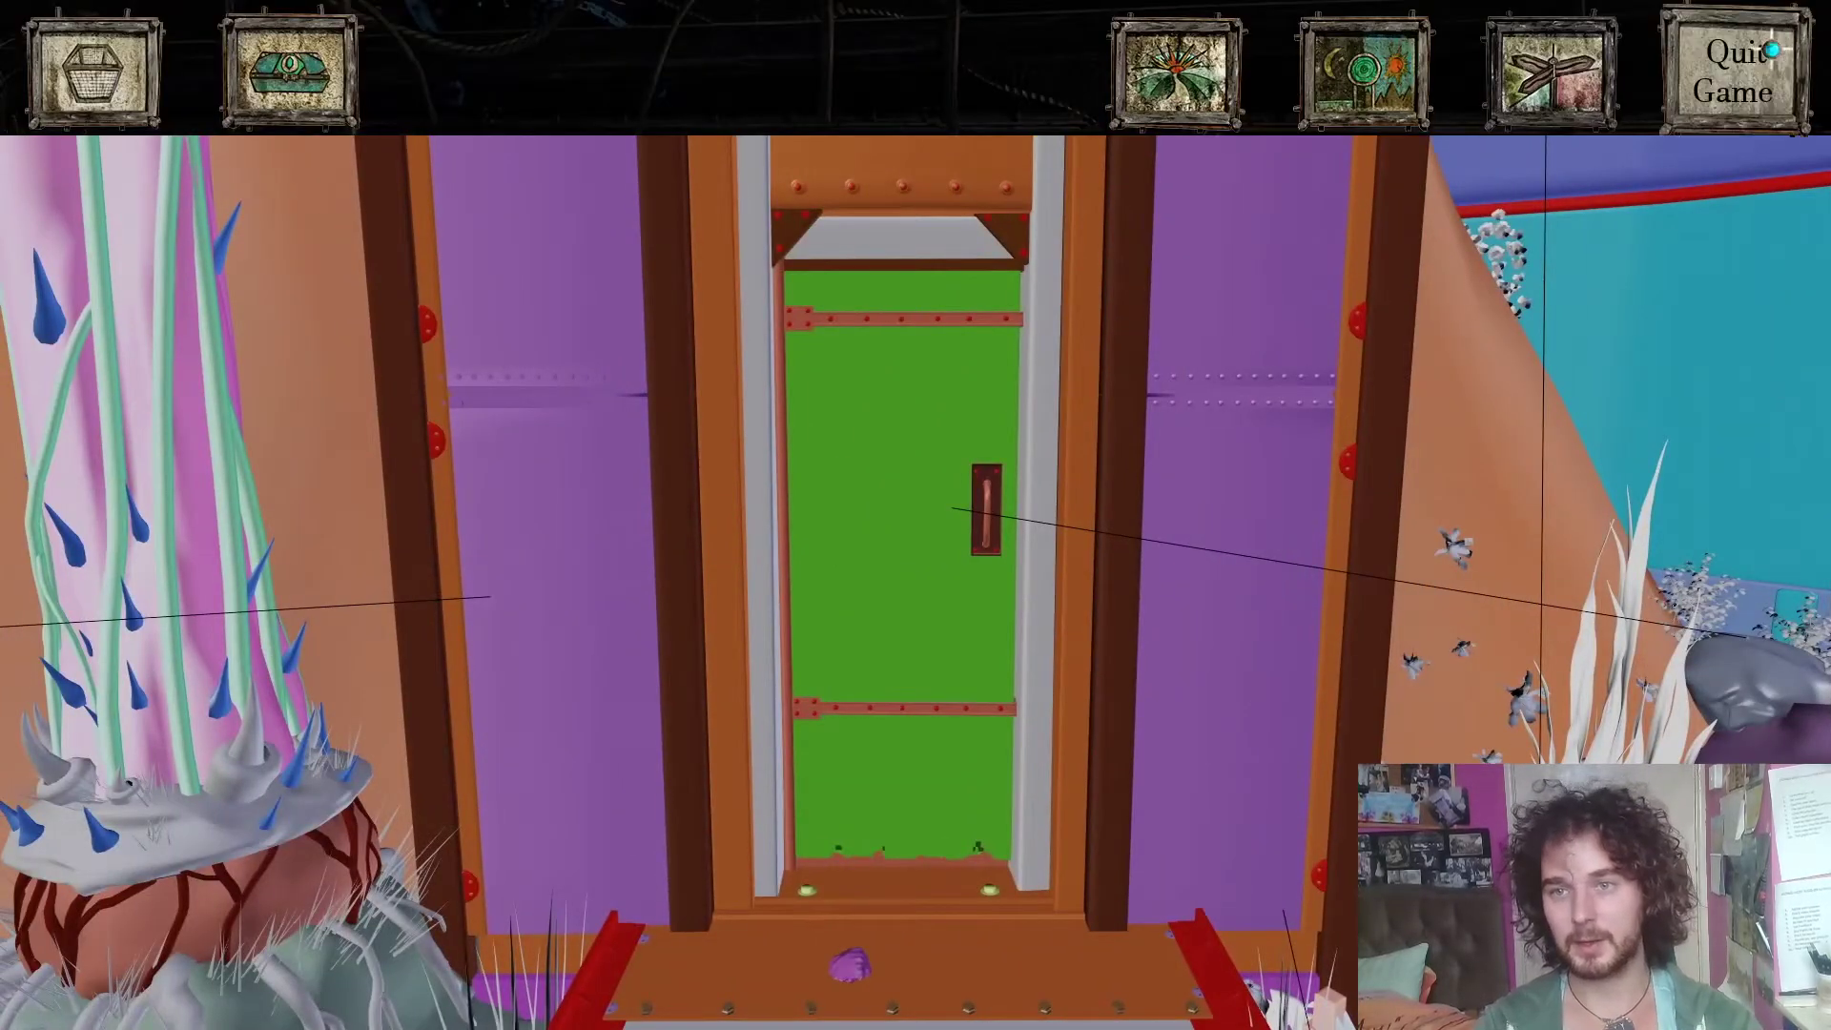
left_click(1722, 65)
left_click(895, 603)
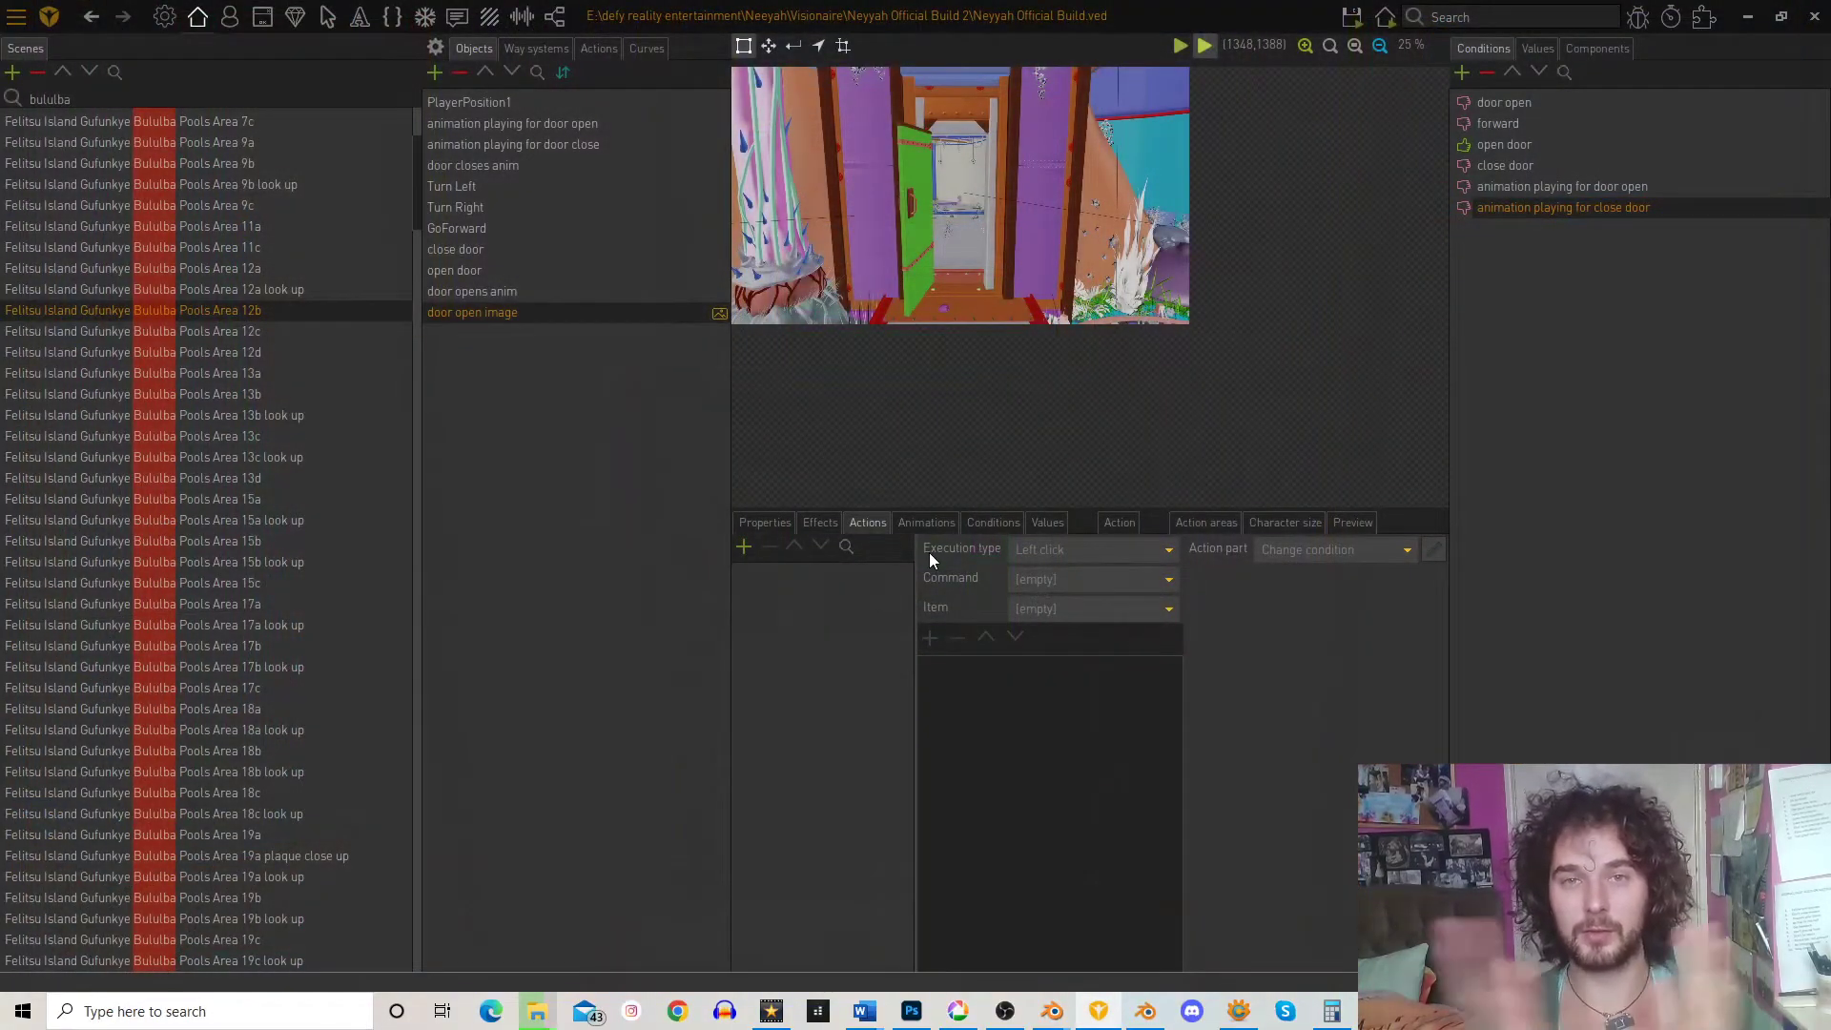